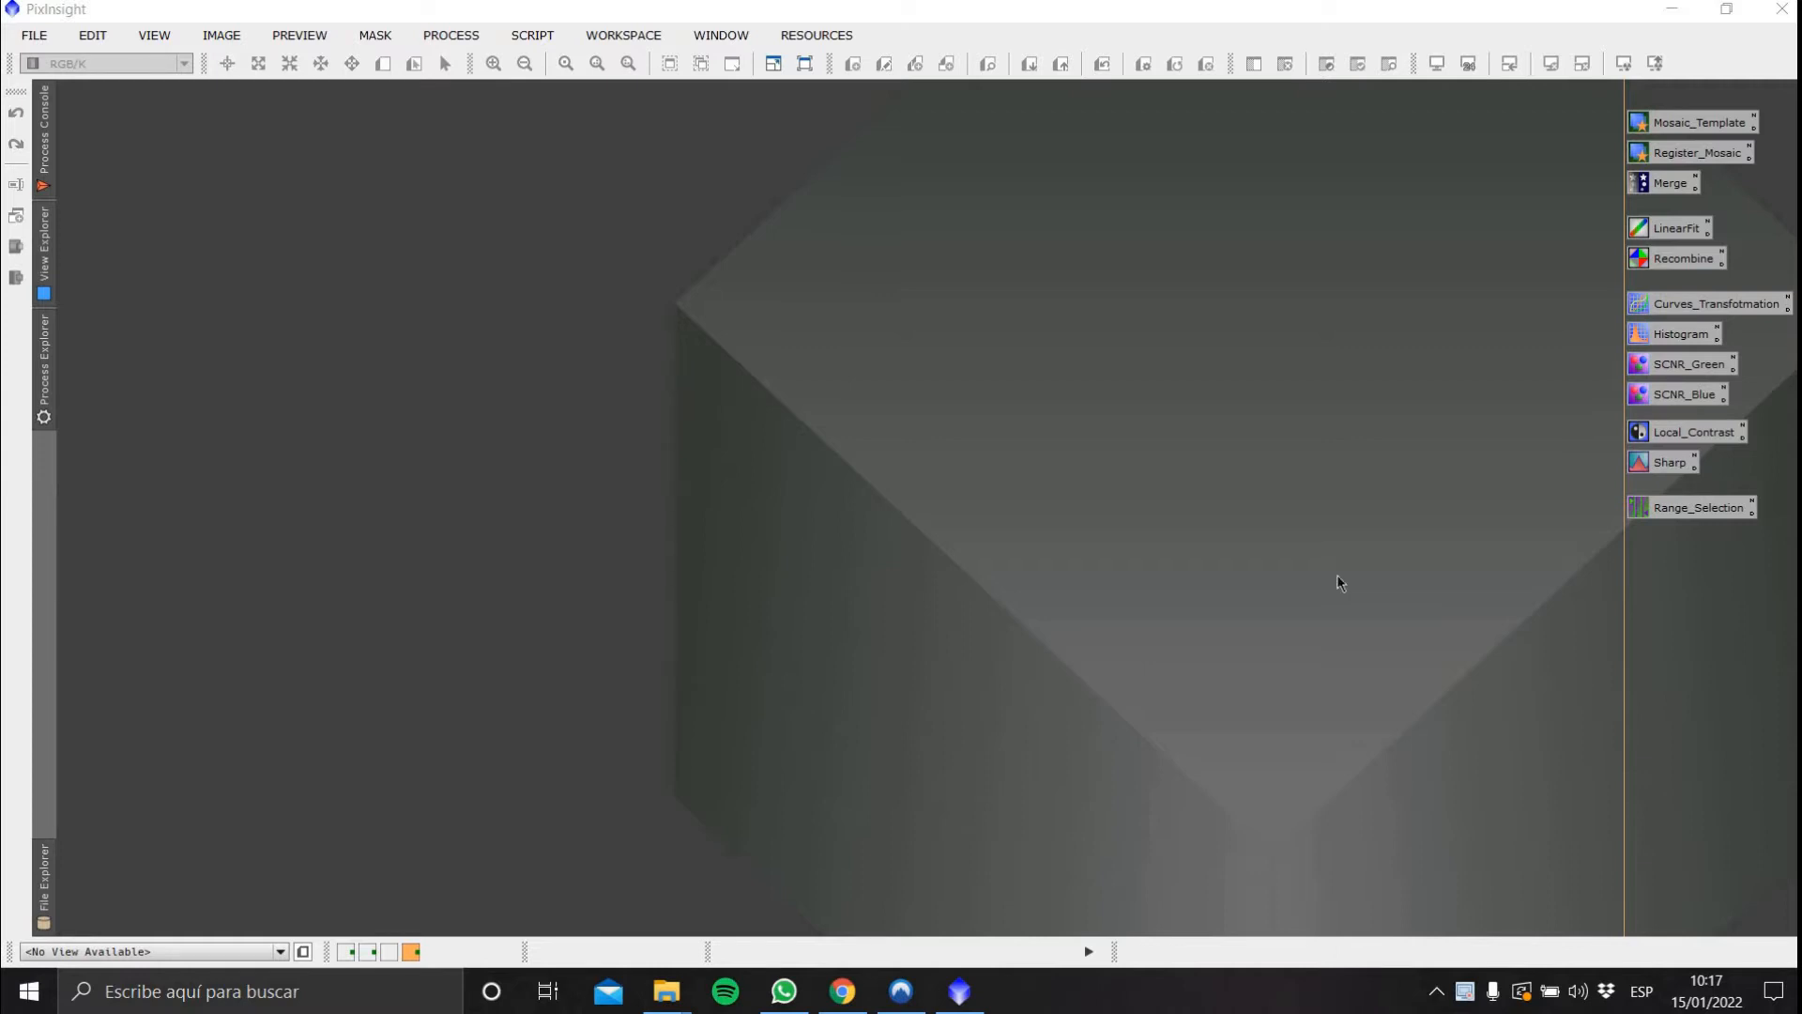
Open the six Moon images 1.tif to 6.tif from the AS_P50 folder
click(1099, 420)
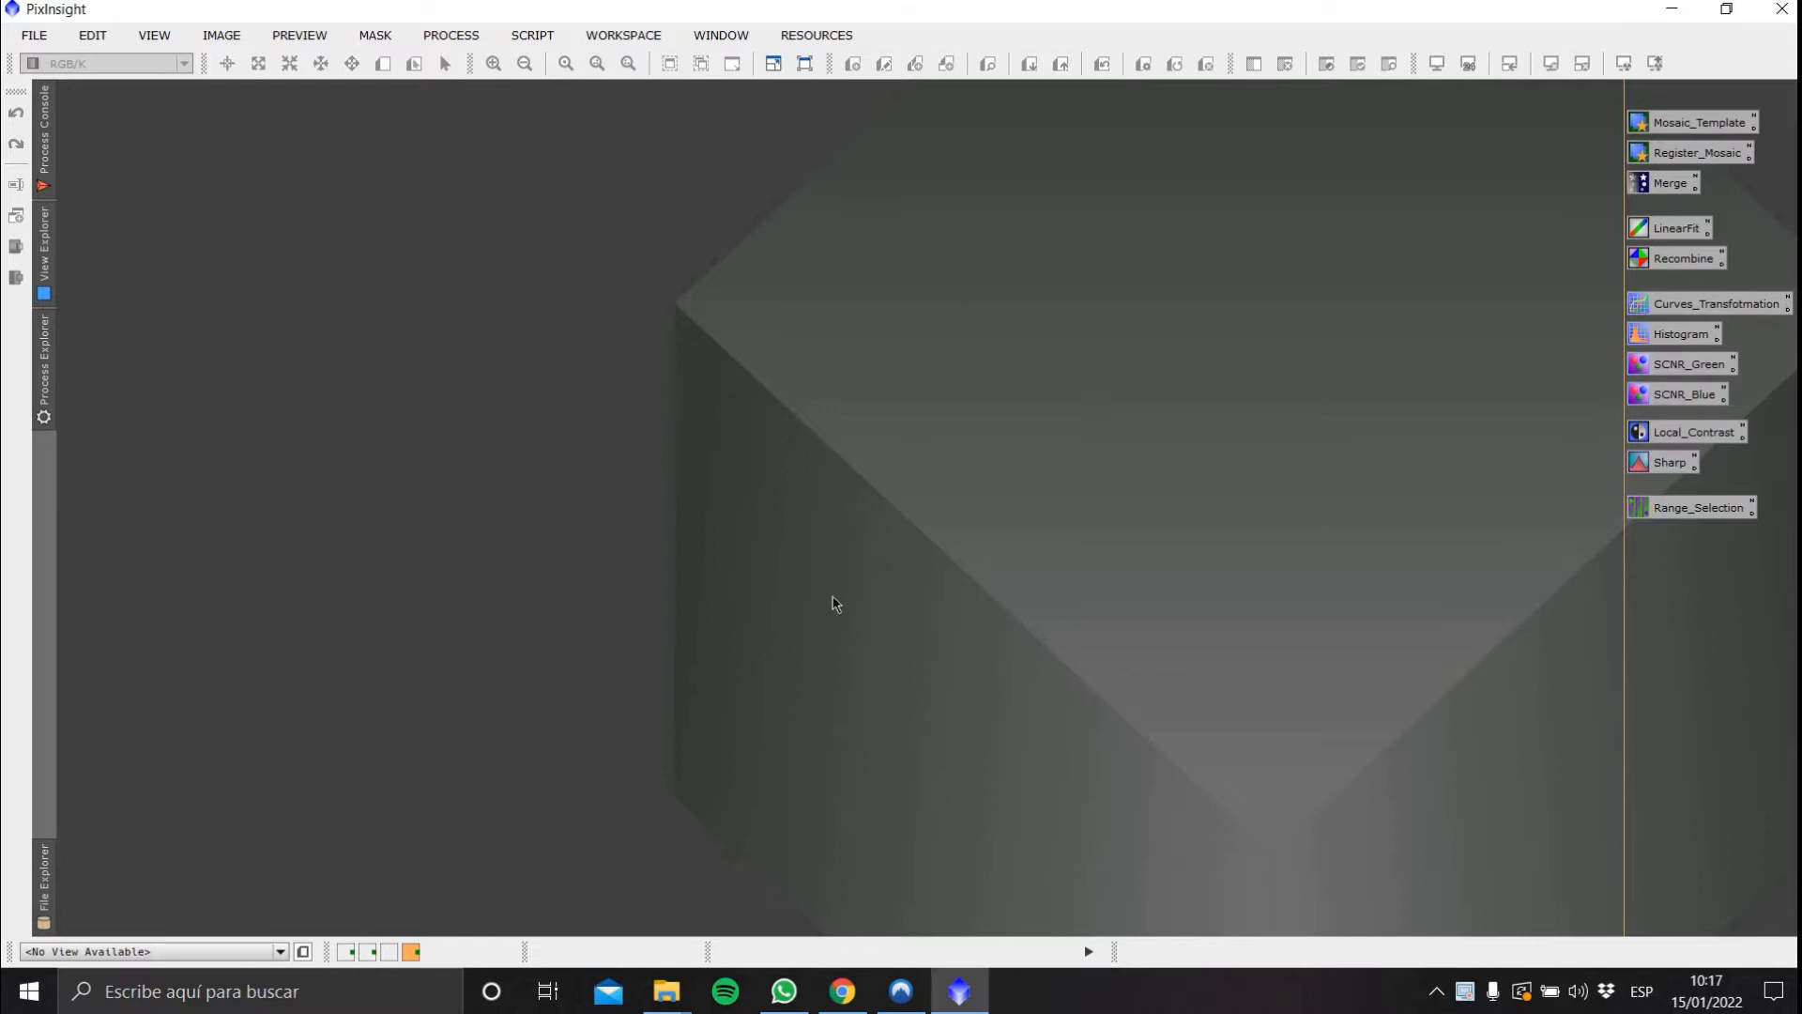
double_click(835, 469)
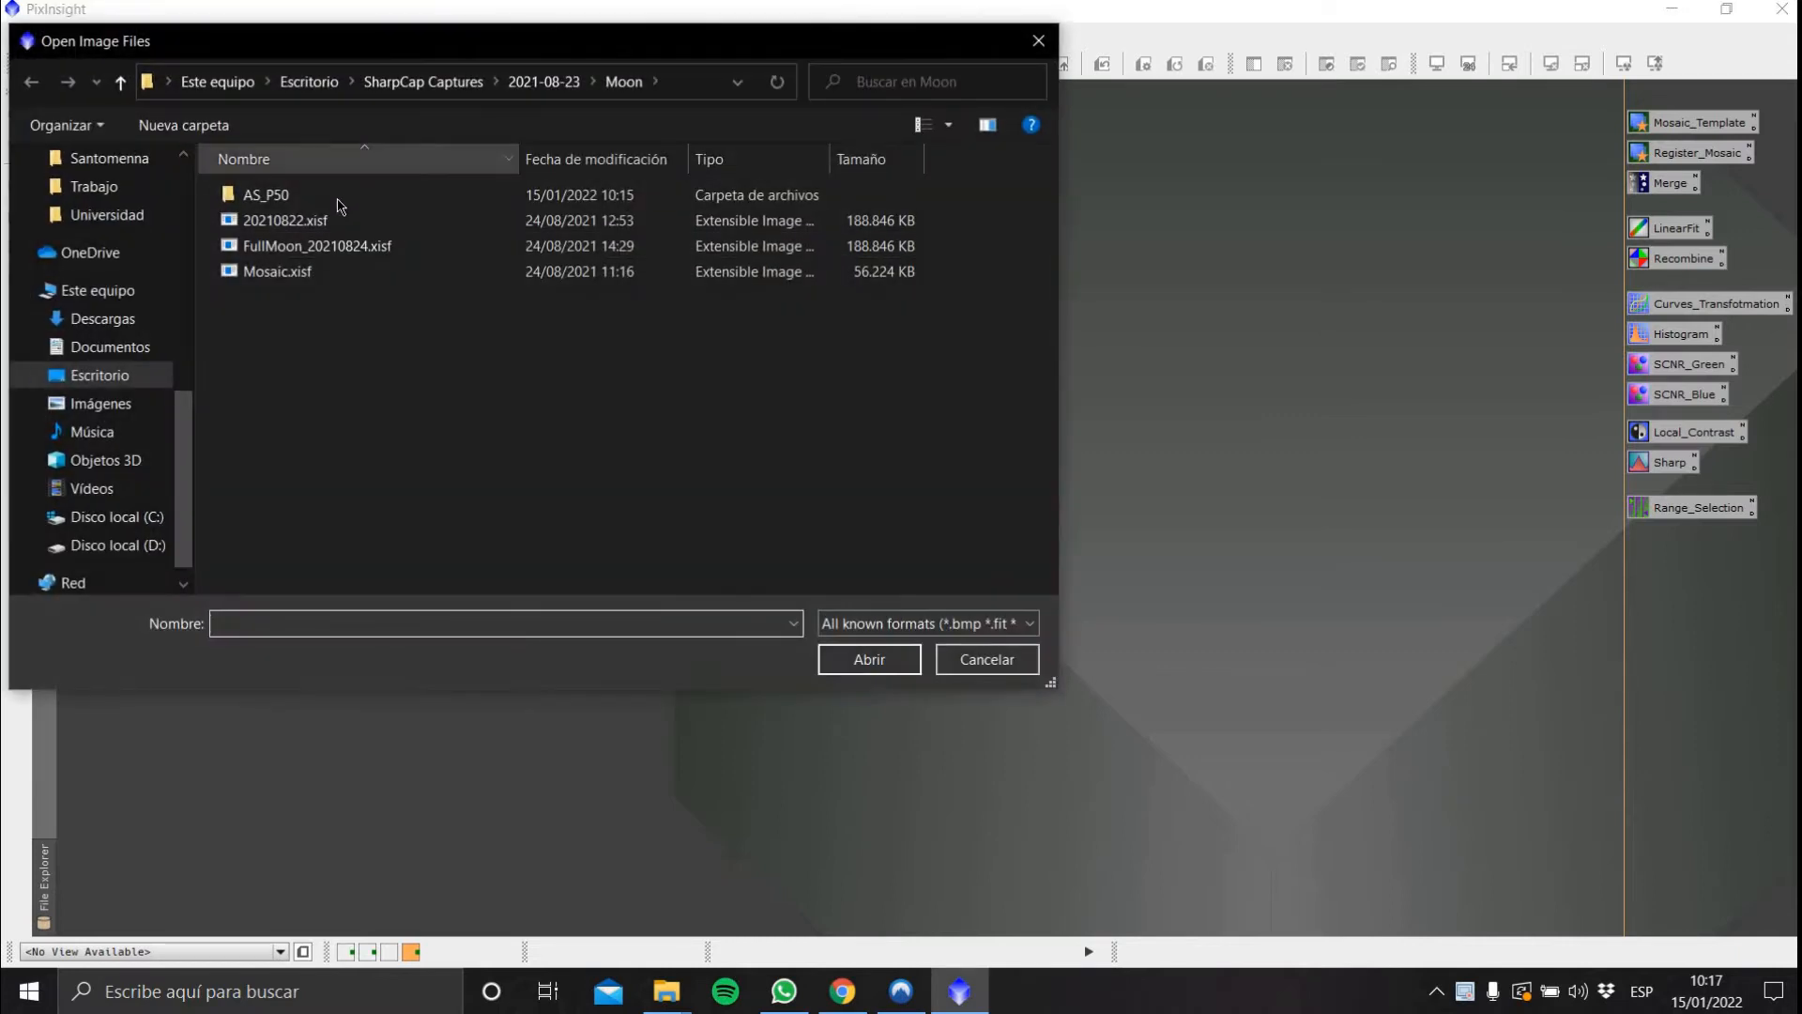
double_click(344, 188)
click(275, 361)
shift+click(977, 362)
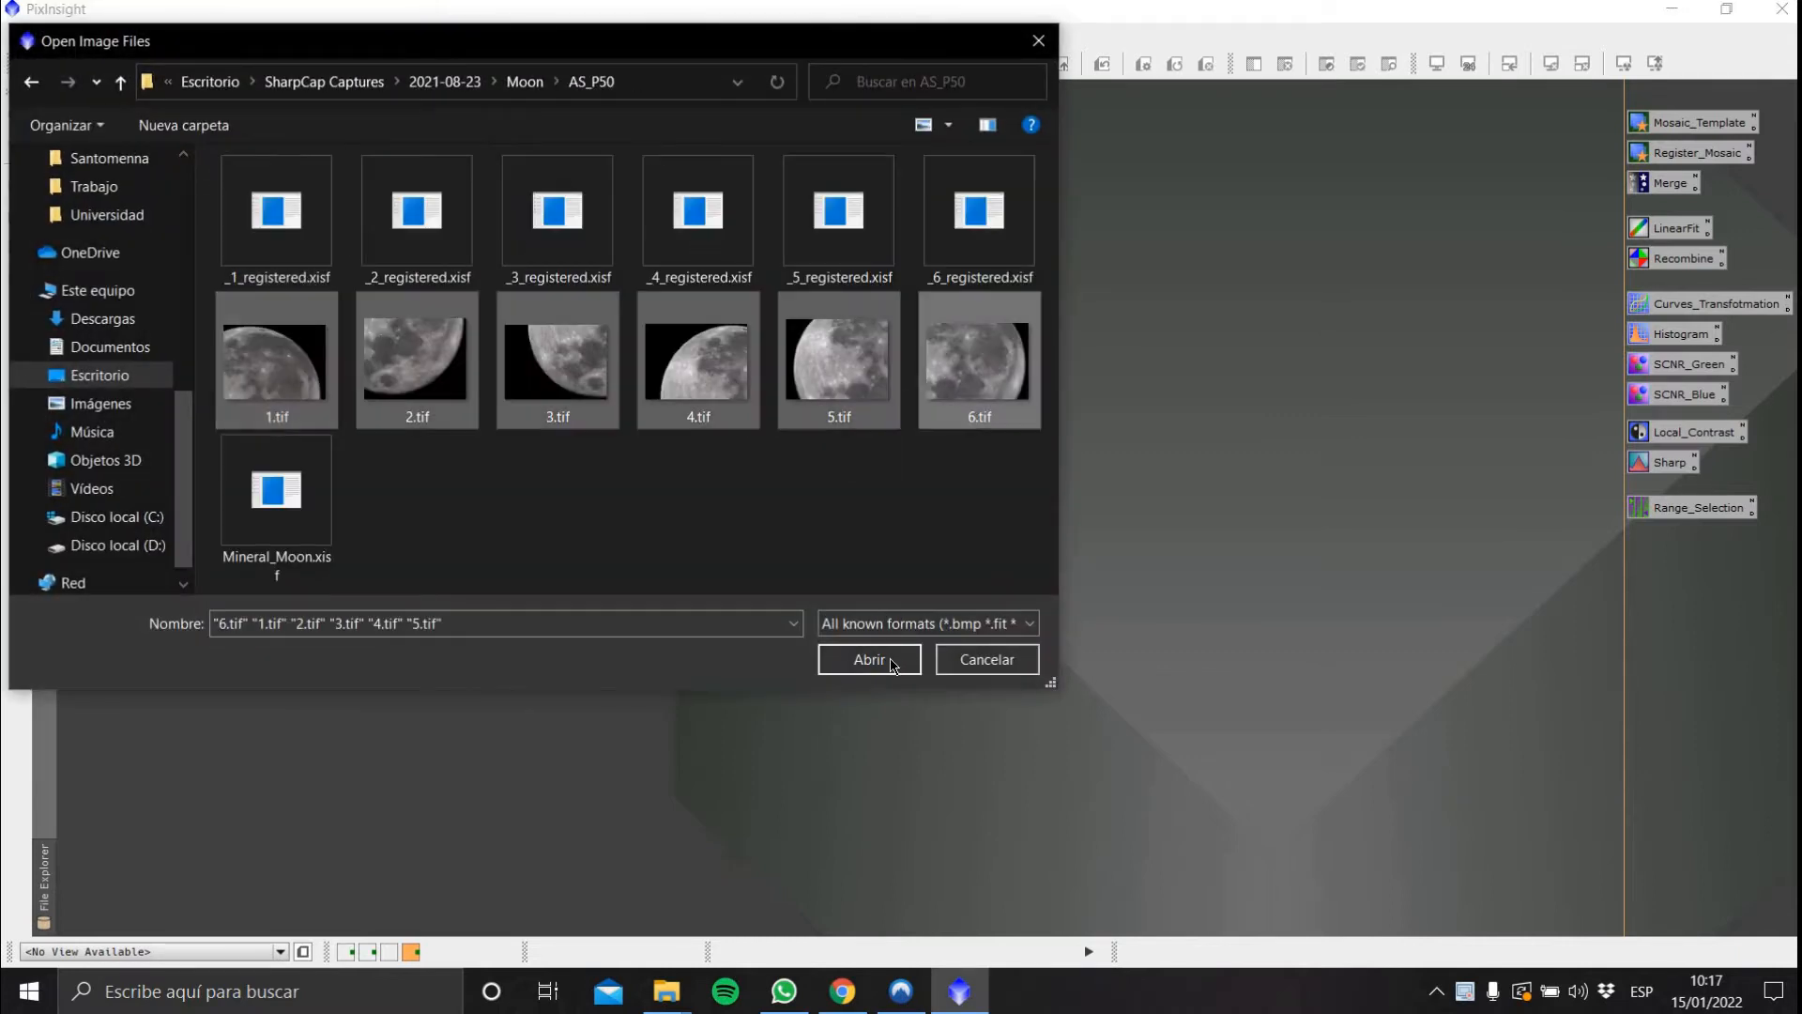
click(870, 659)
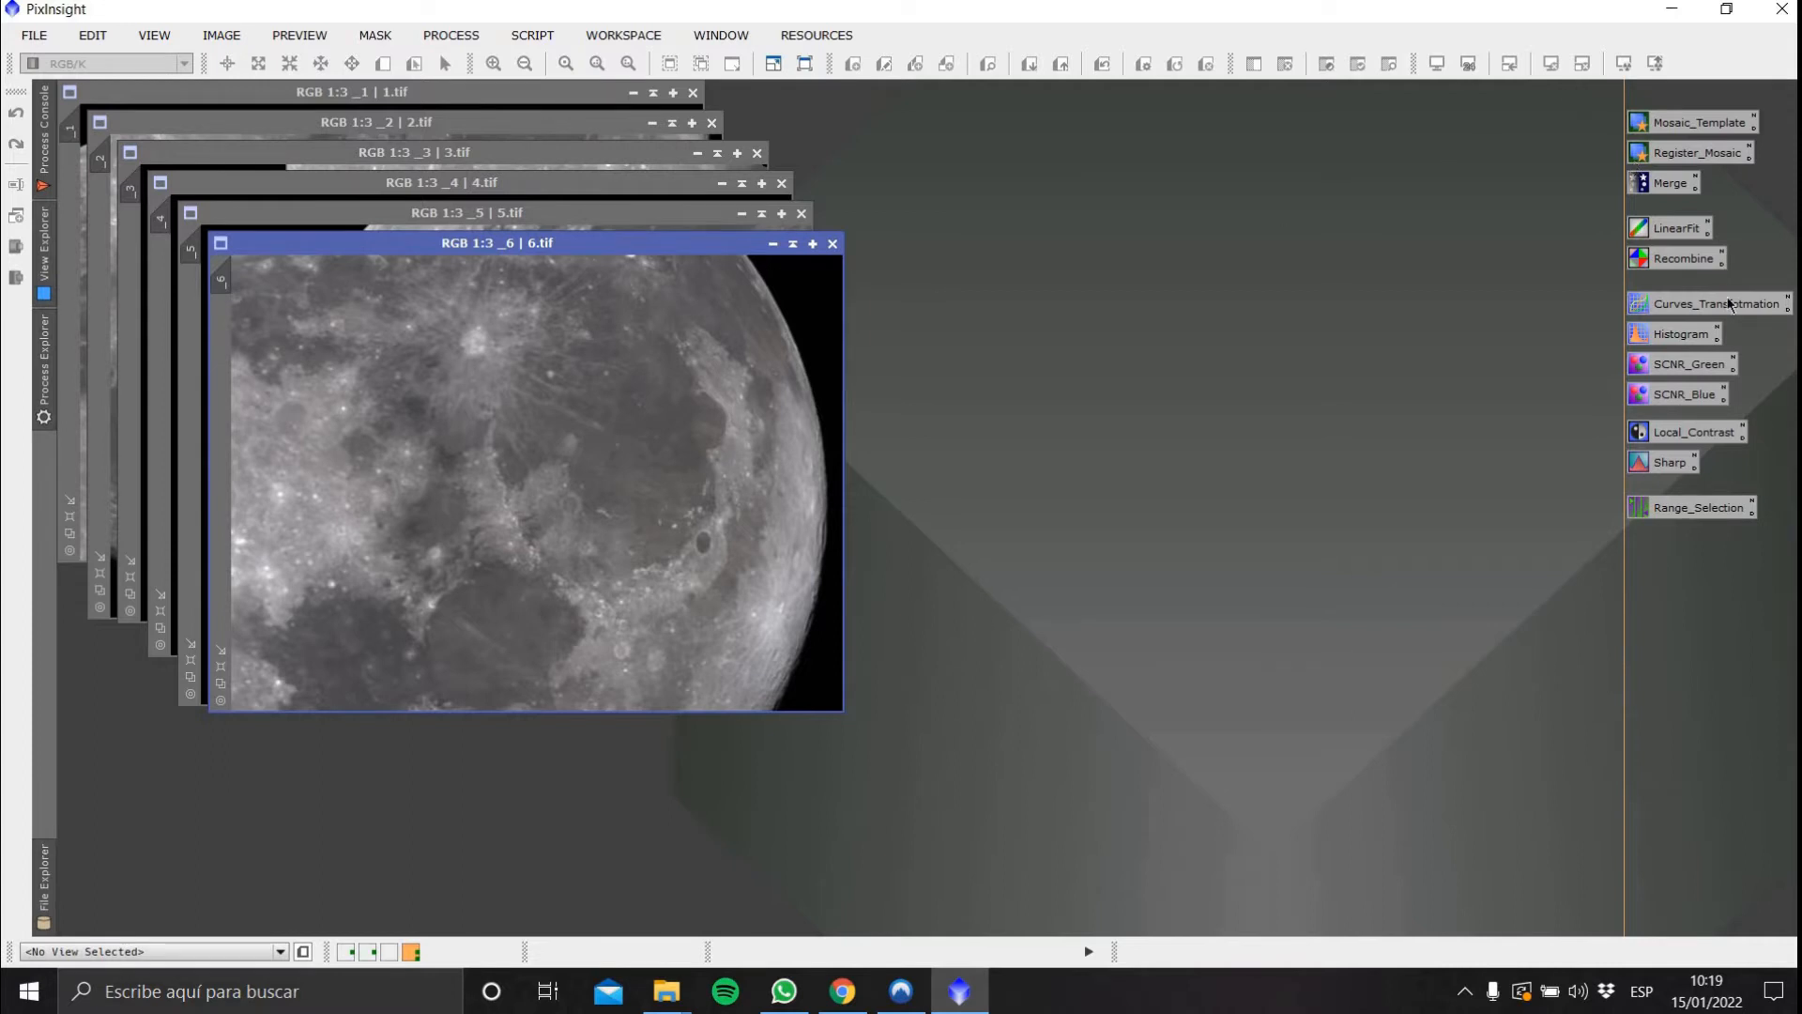
drag(1577, 87, 1798, 610)
click(1594, 128)
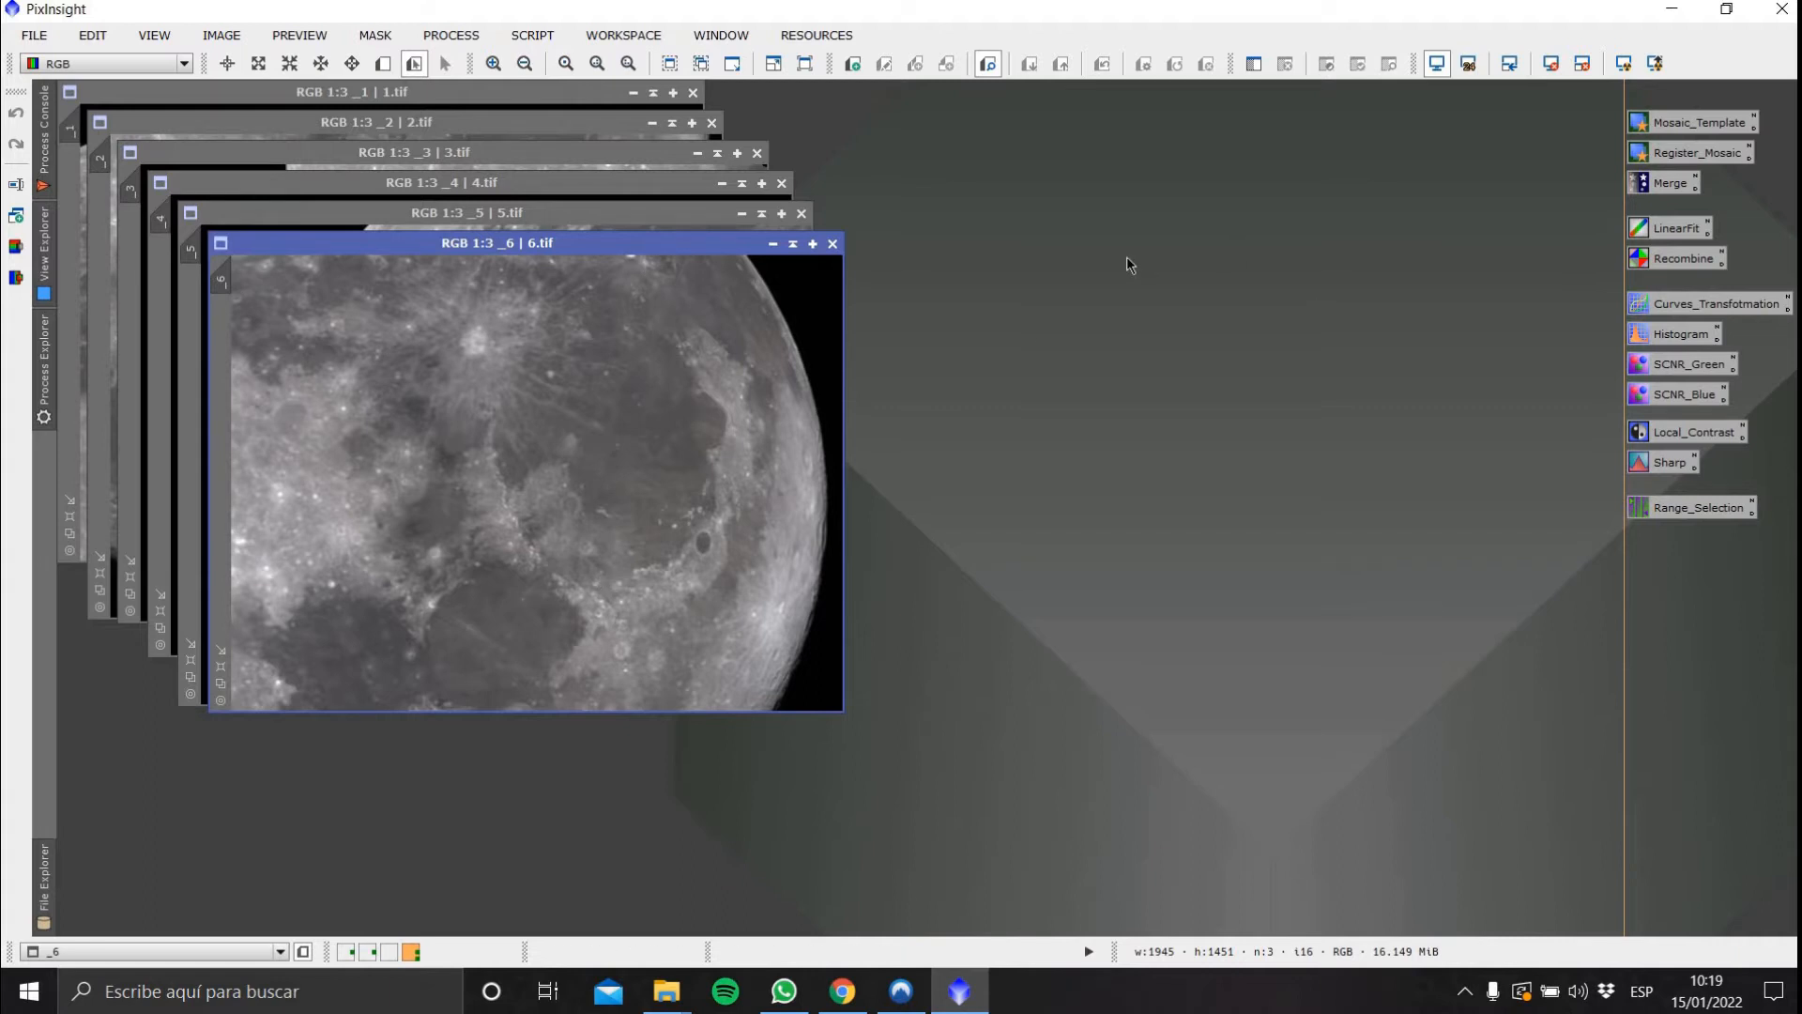
click(1688, 120)
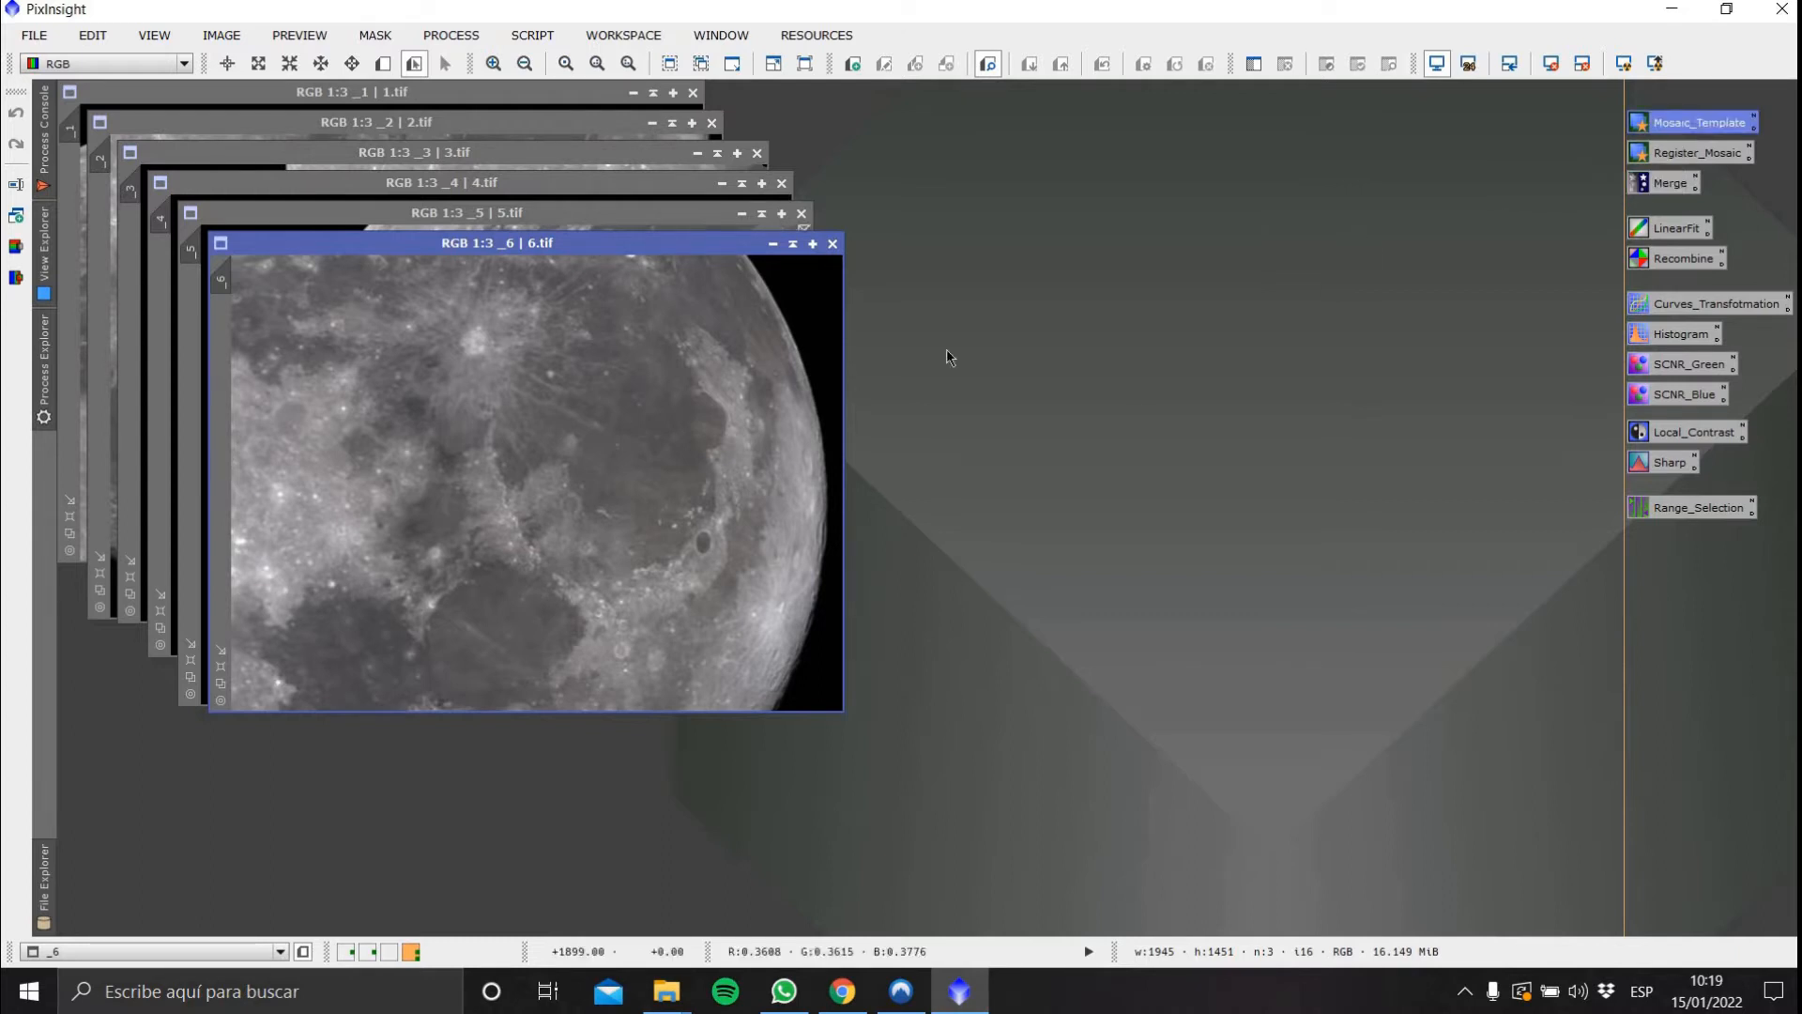
click(1701, 156)
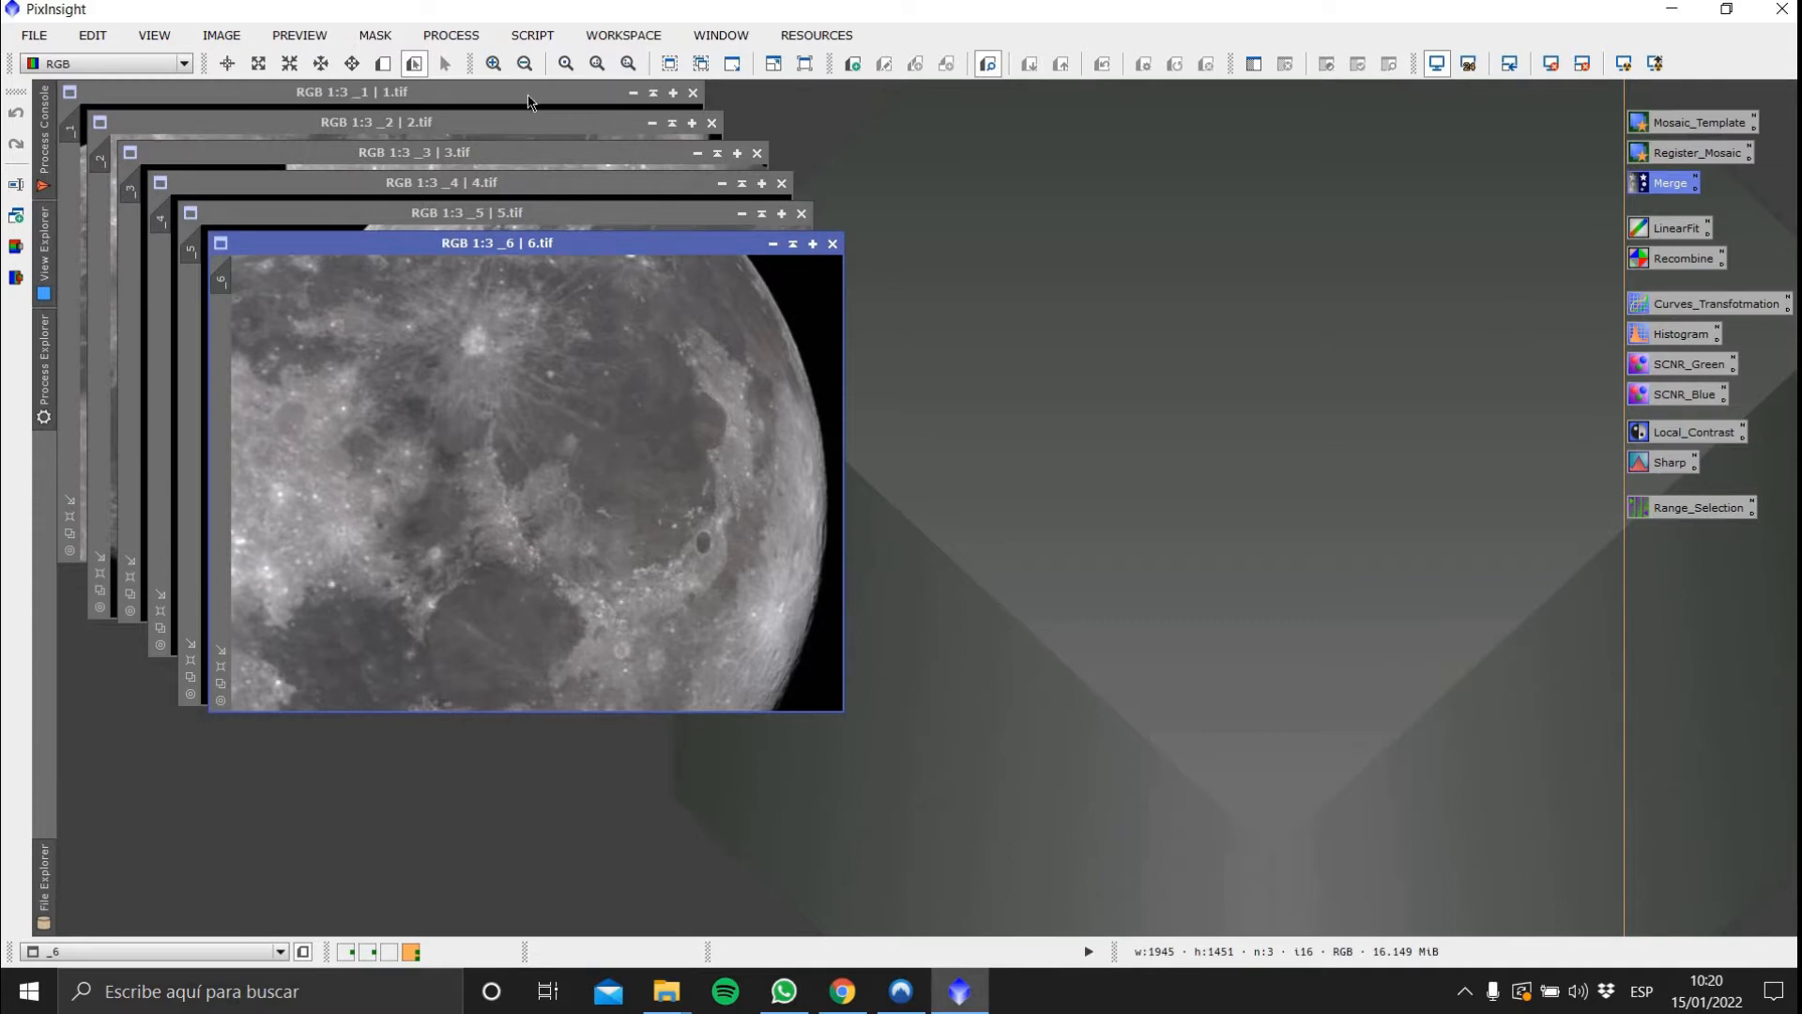
Move the 1.tif and 6.tif image windows to the right side of the workspace, placing 6.tif over 1.tif
drag(529, 97, 1334, 109)
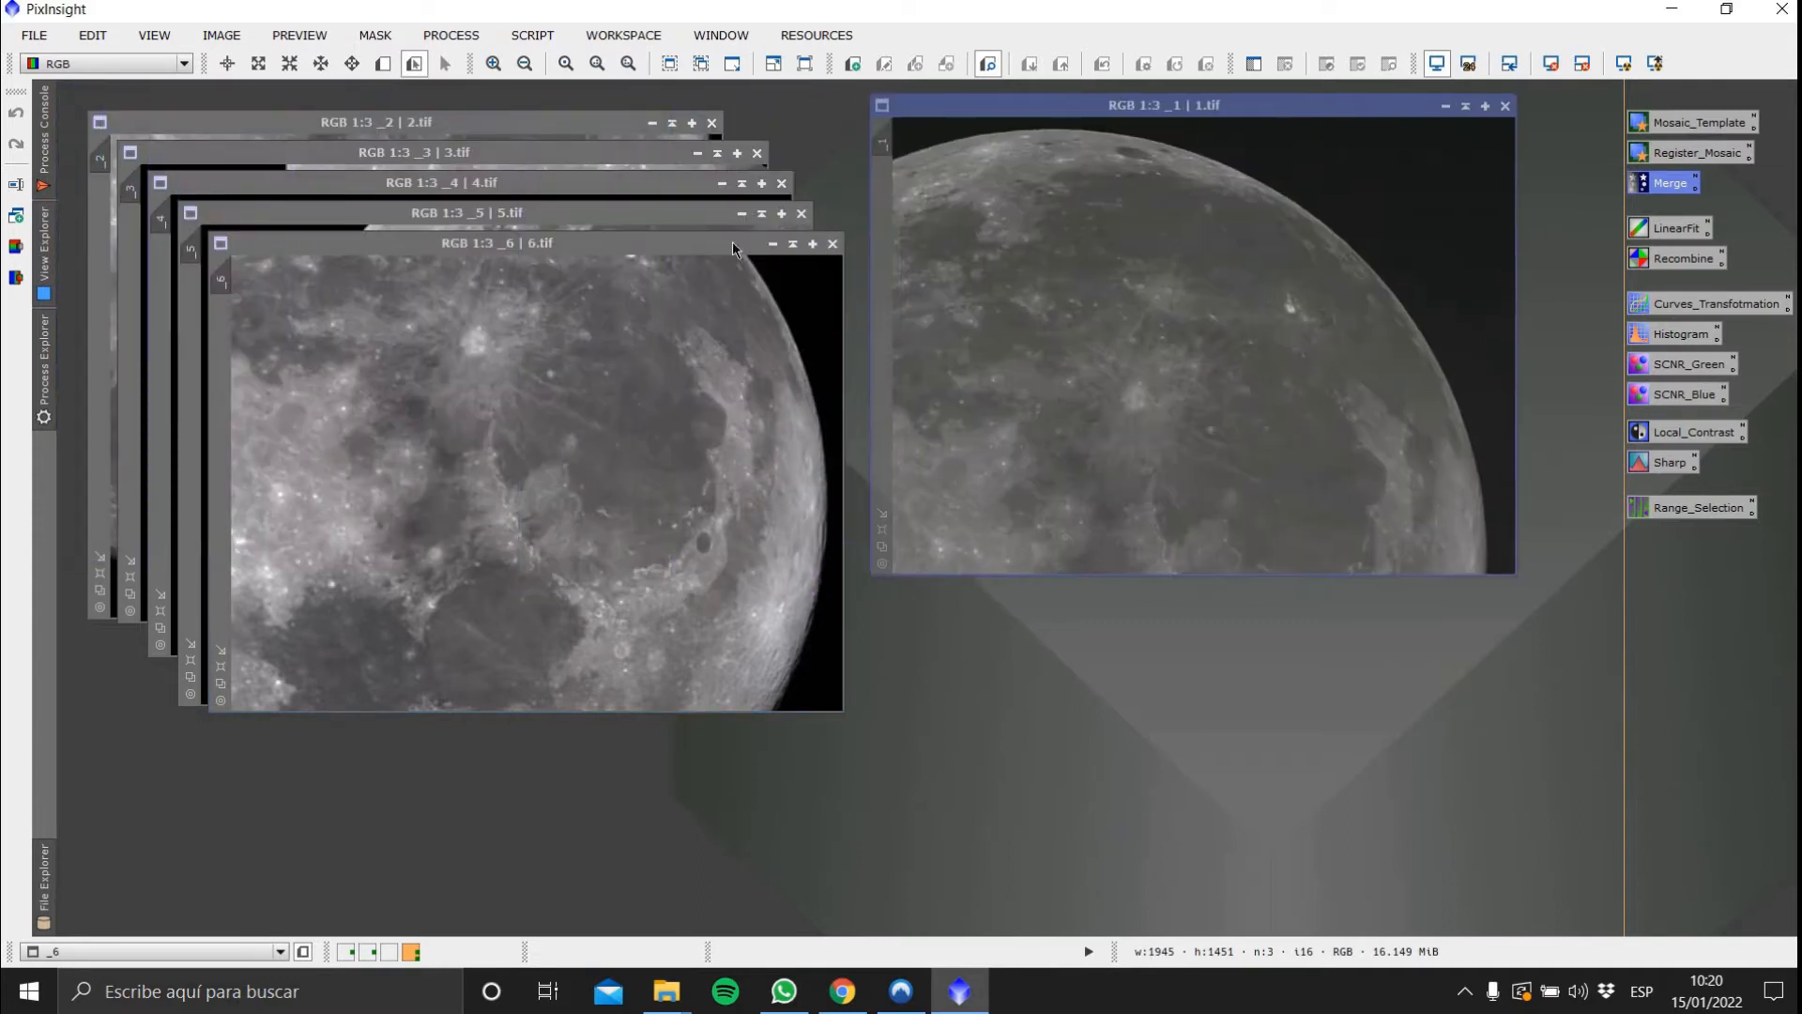
drag(674, 246, 1320, 302)
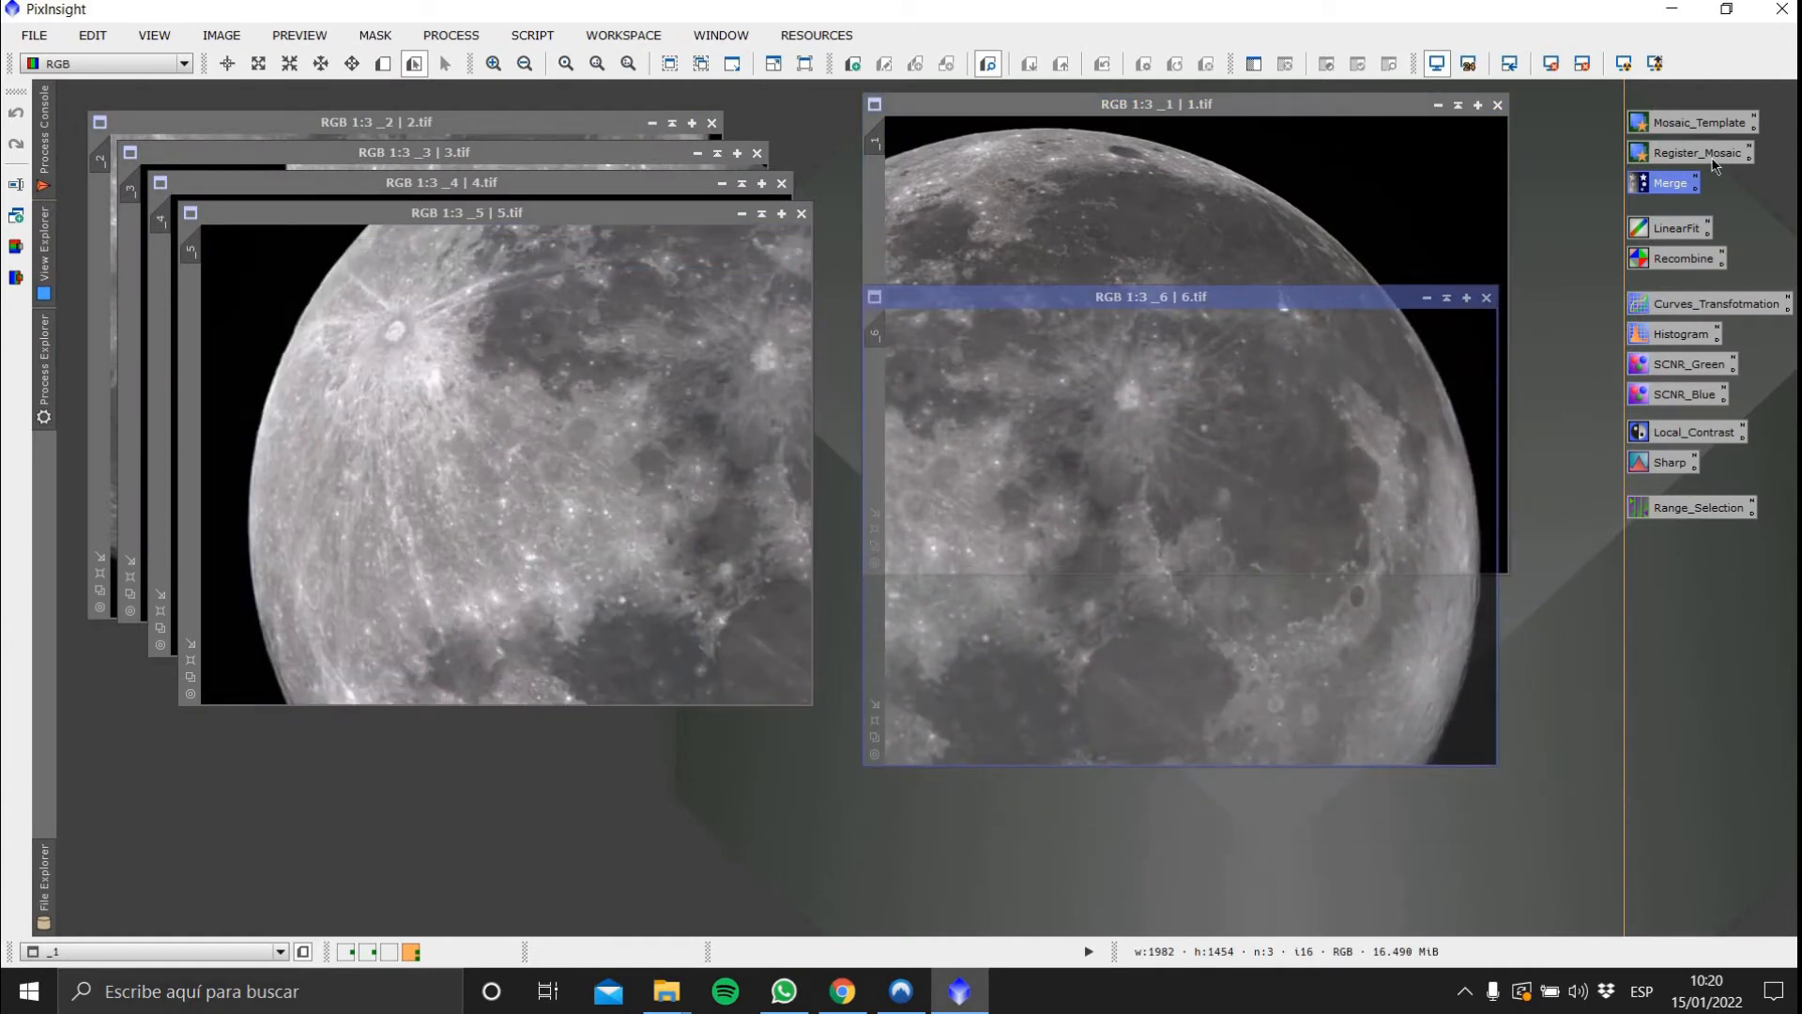
Open the Mosaic_Template StarAlignment instance and set its reference image to _1
double_click(1717, 124)
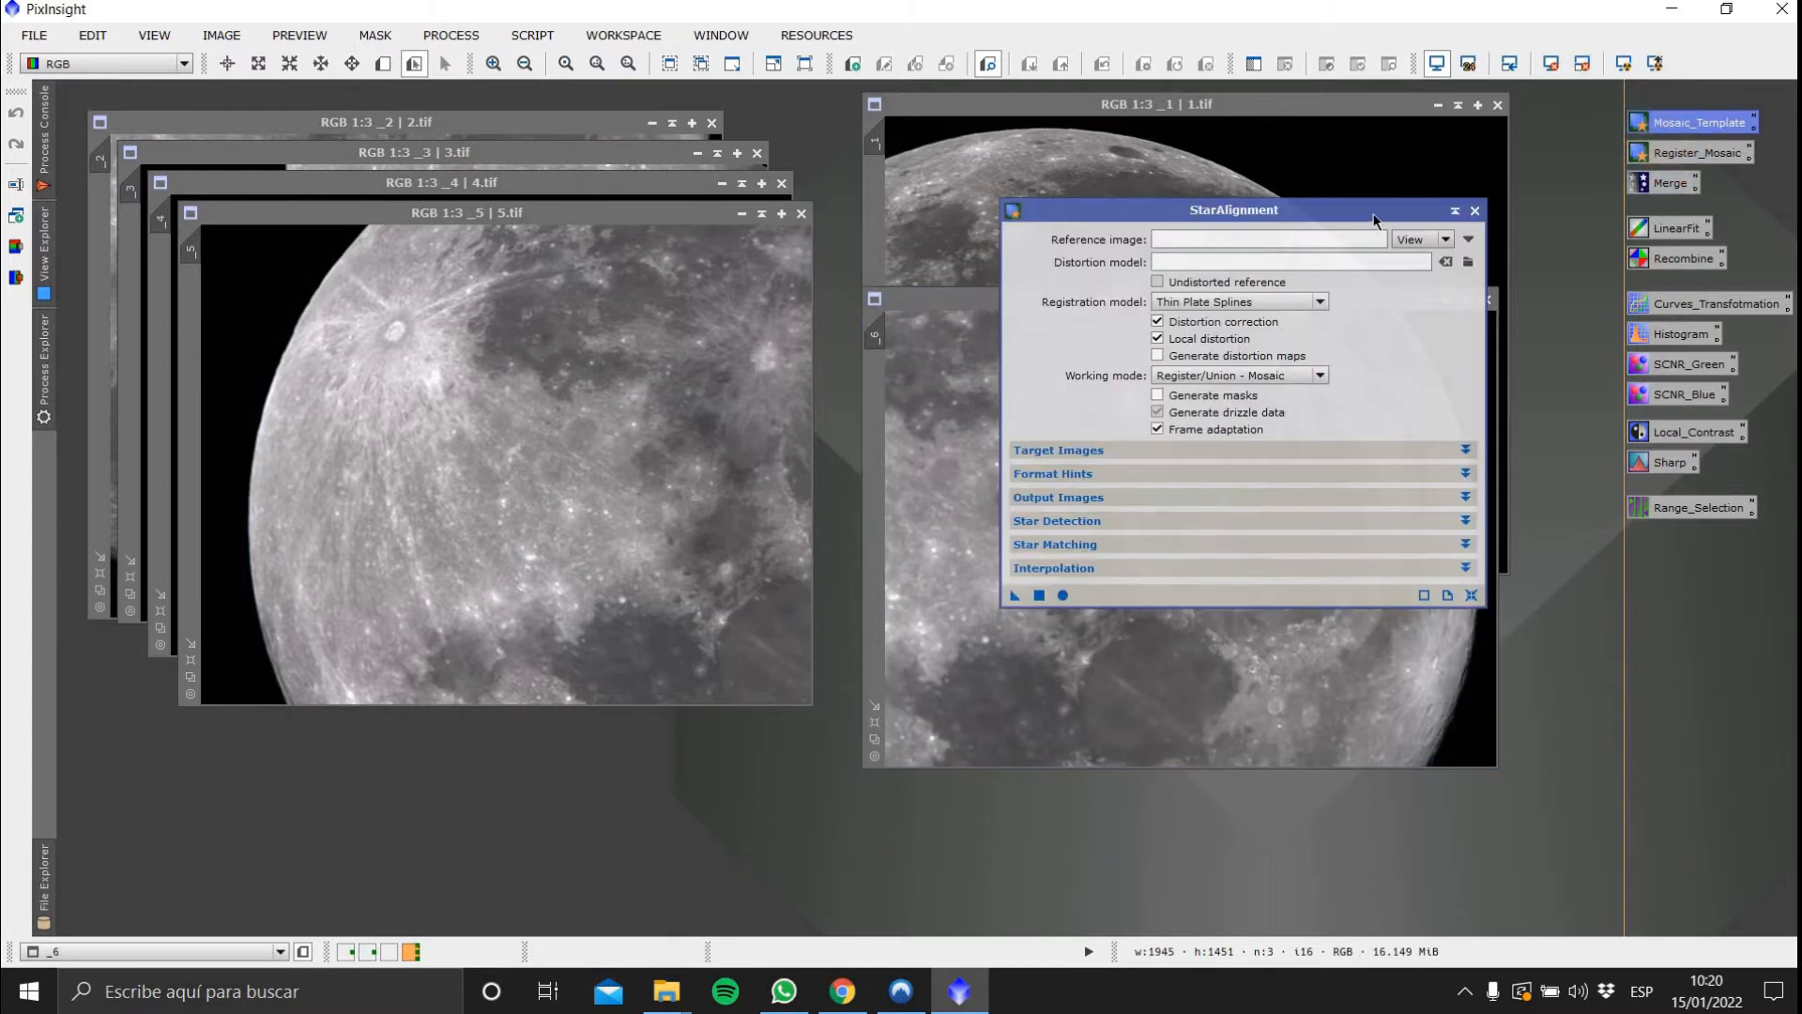
drag(1430, 215, 707, 263)
click(749, 286)
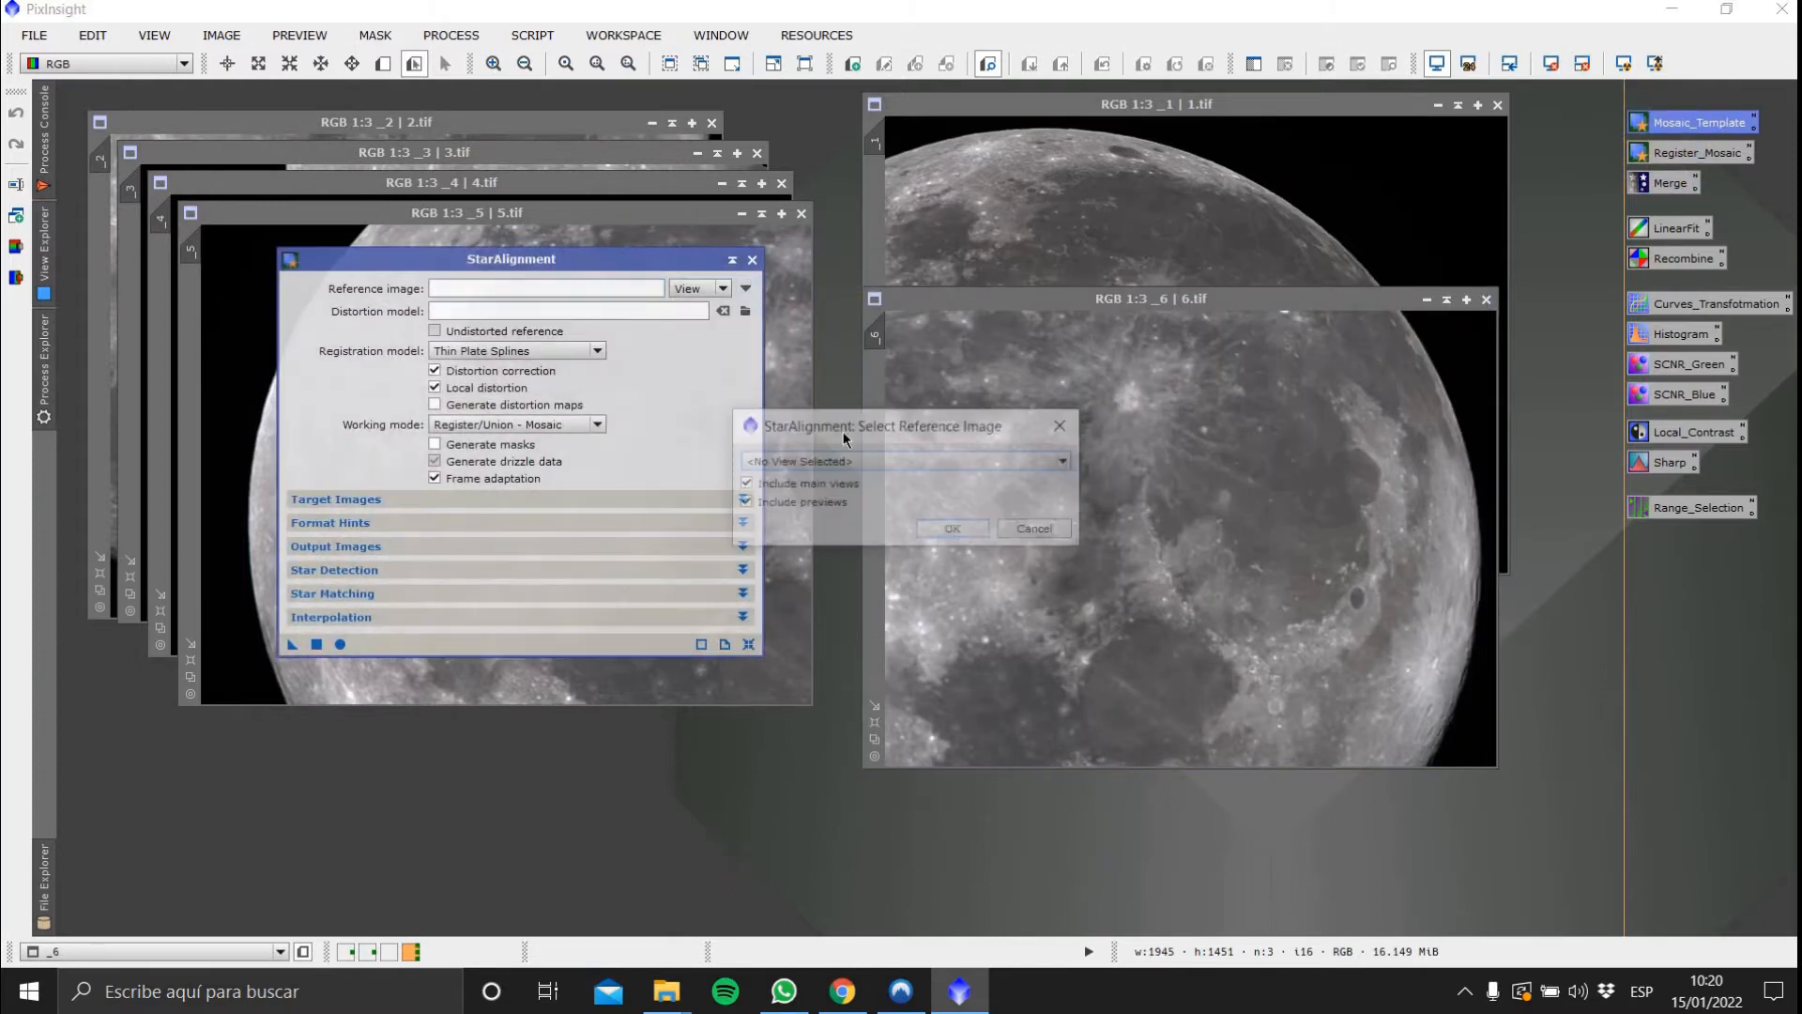
click(850, 464)
click(859, 480)
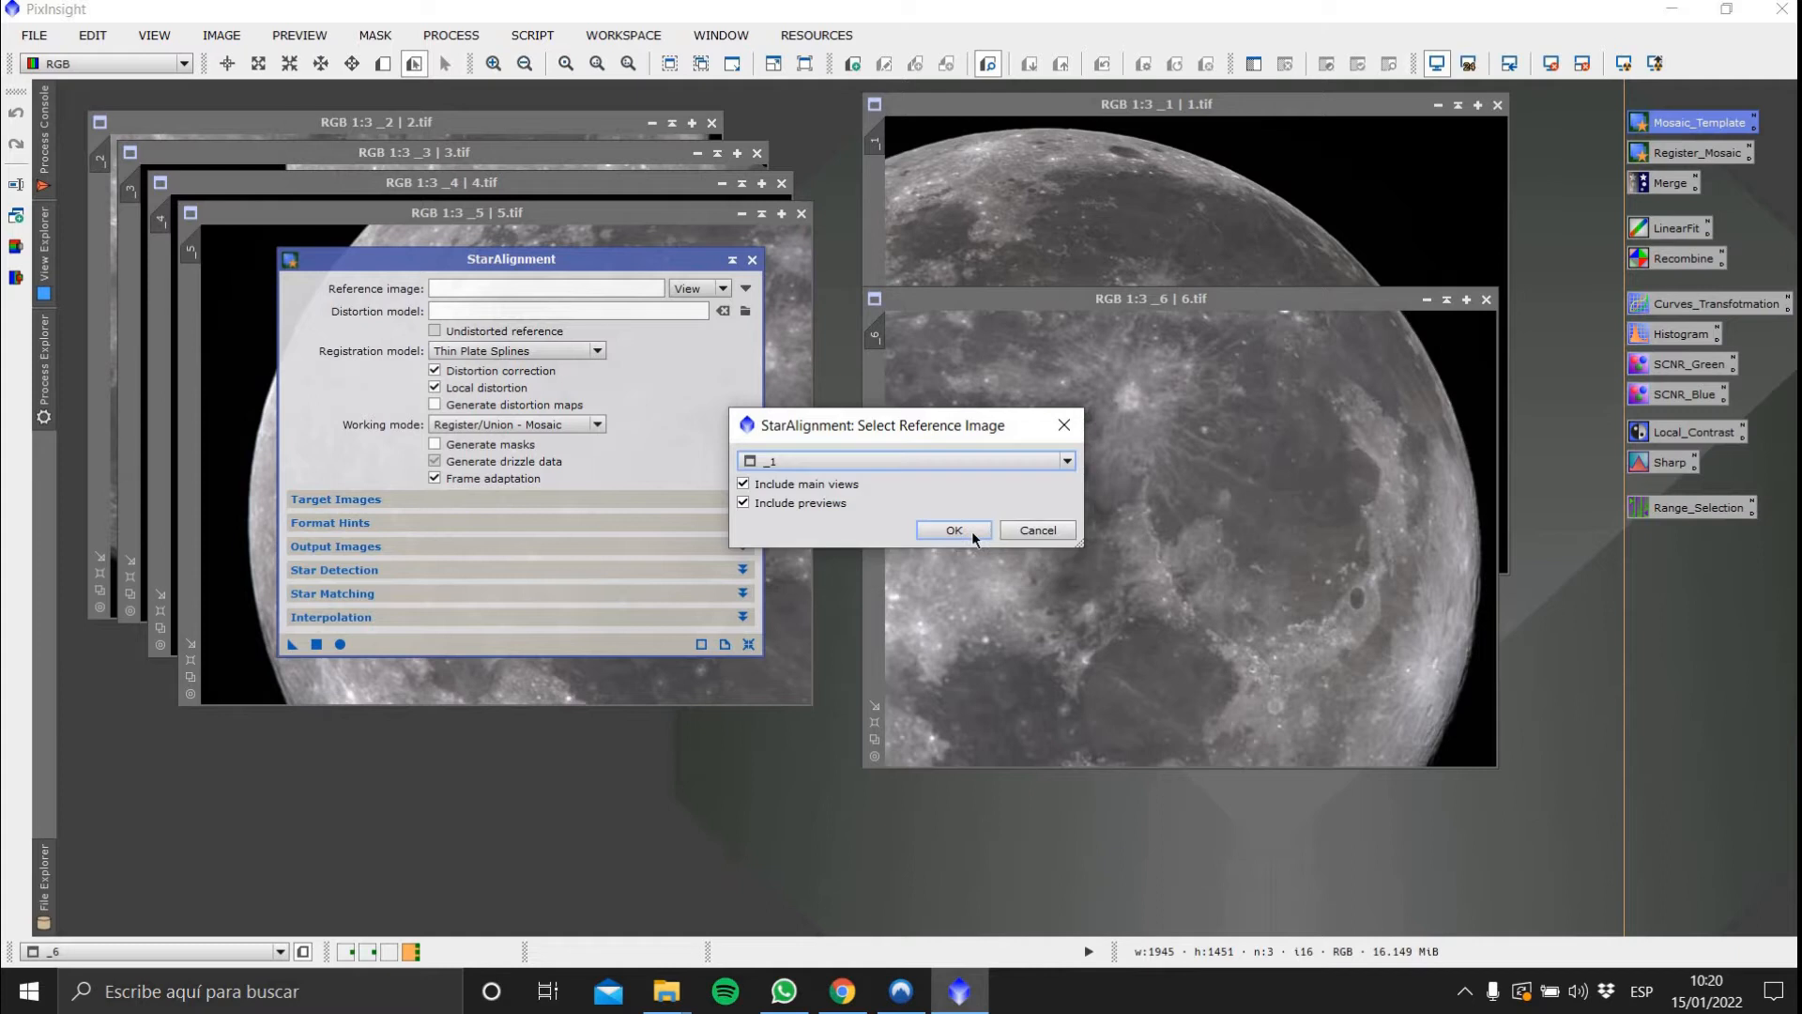
key(Return)
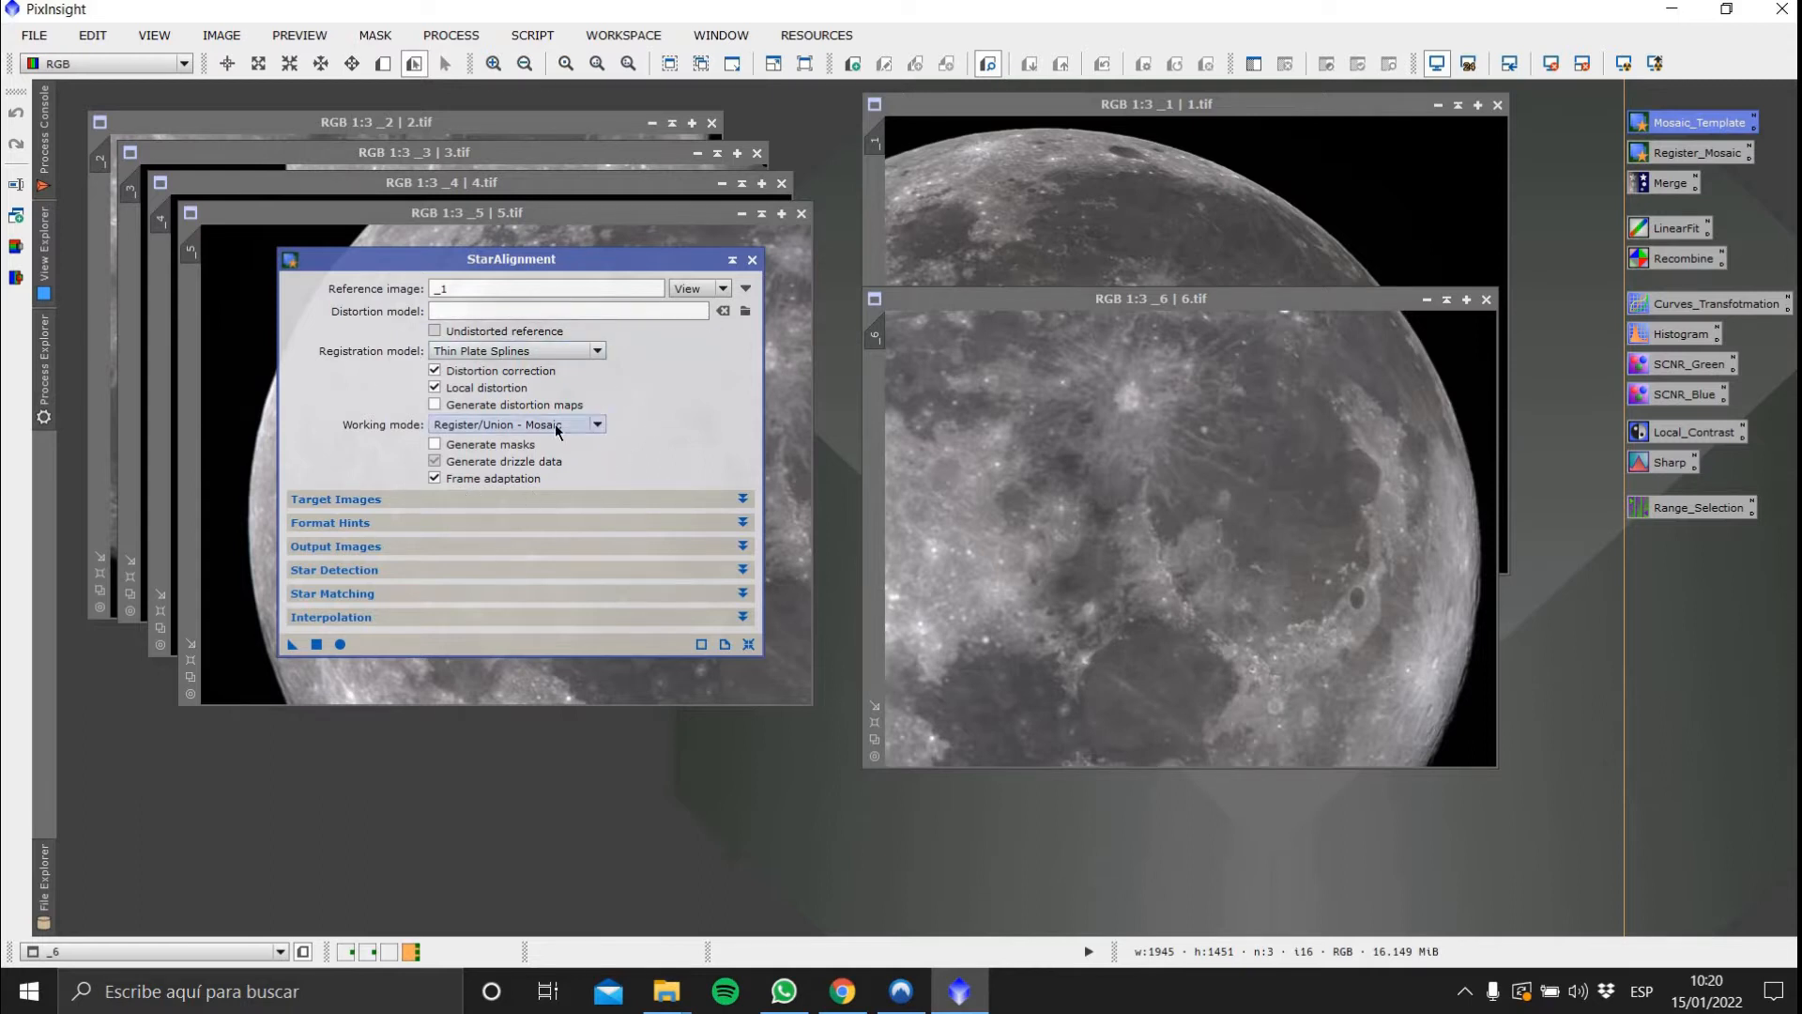
Expand and review each StarAlignment section: Target Images, Format Hints, Output Images, Star Detection, Star Matching and Interpolation
click(745, 499)
click(745, 500)
click(745, 523)
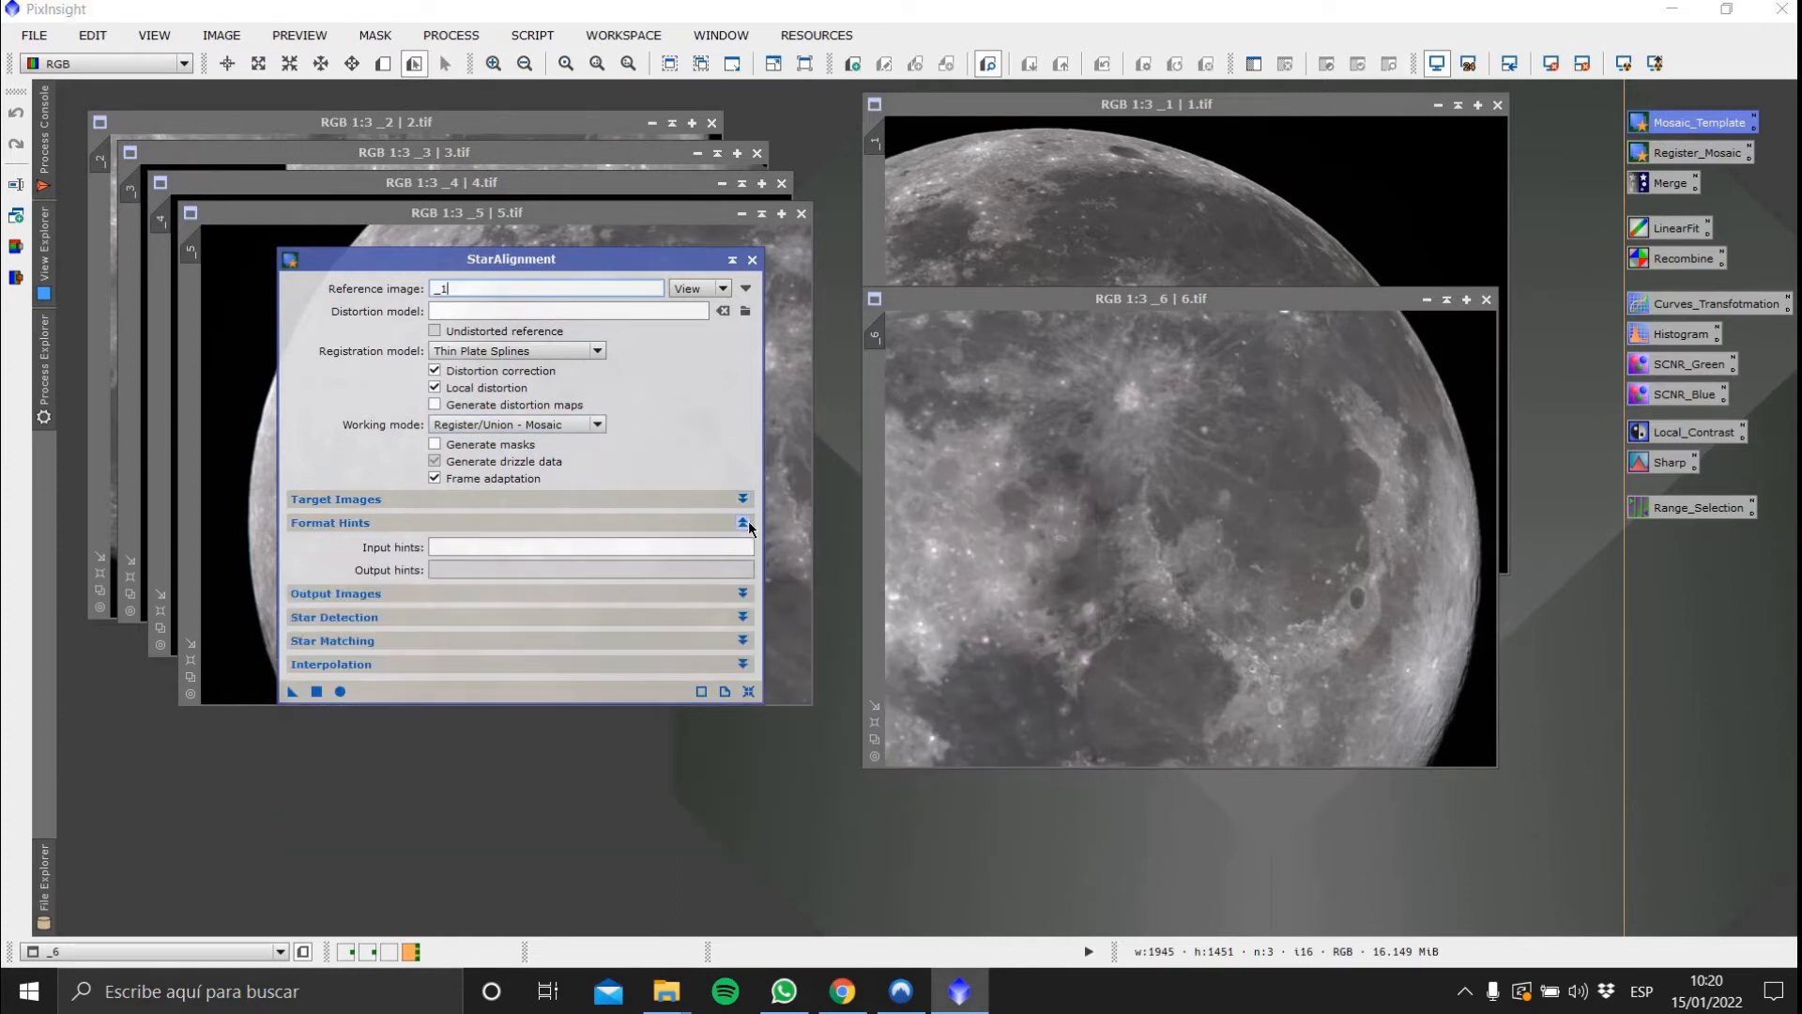
click(744, 523)
click(744, 546)
click(745, 547)
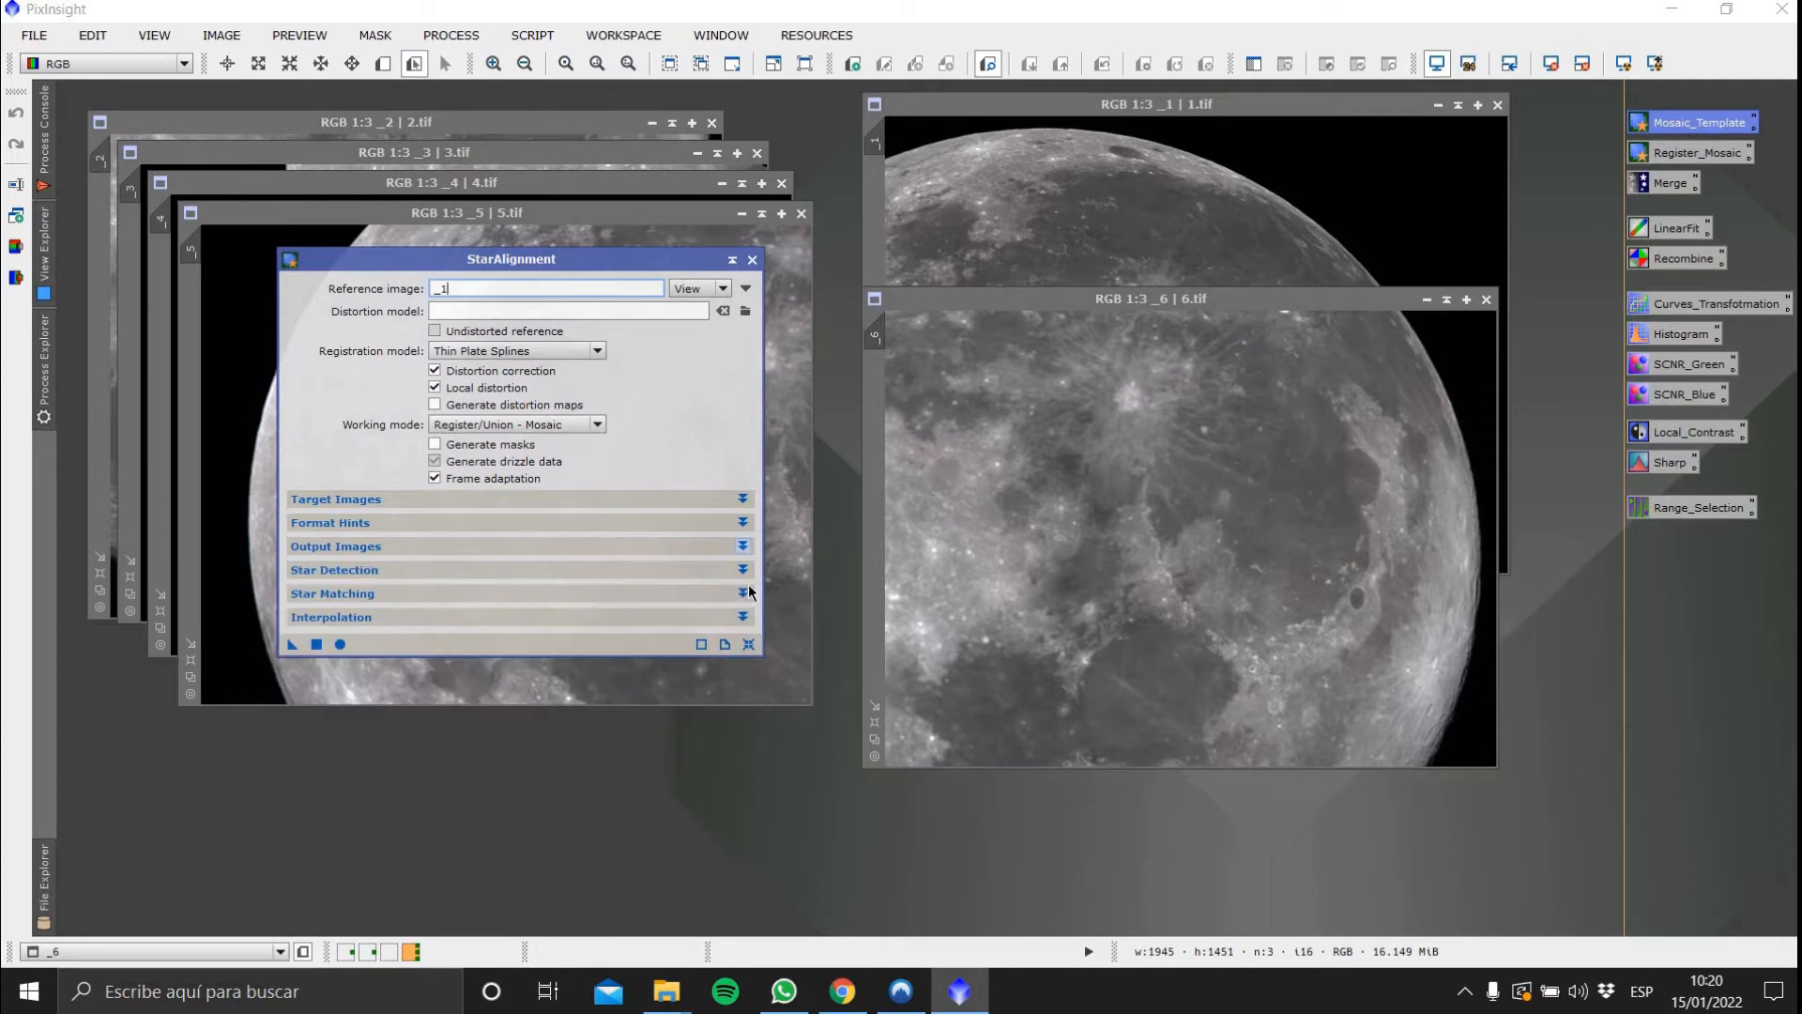
click(746, 569)
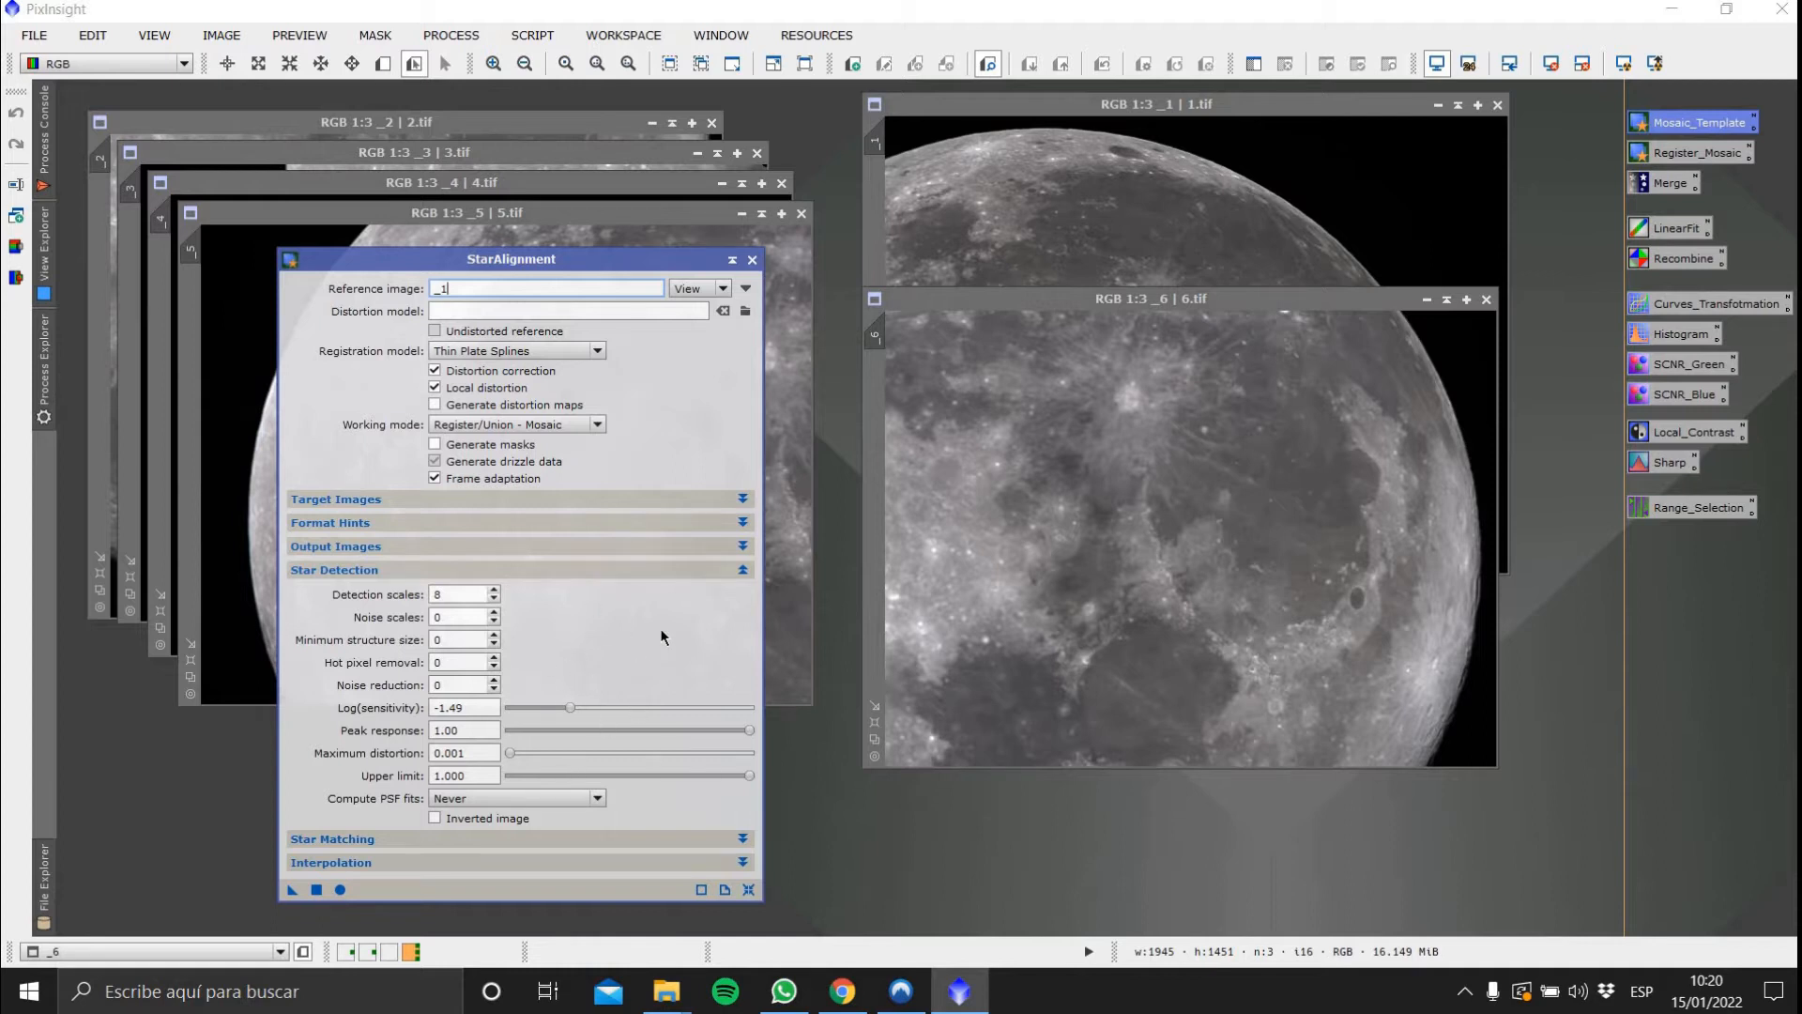
click(744, 570)
click(743, 596)
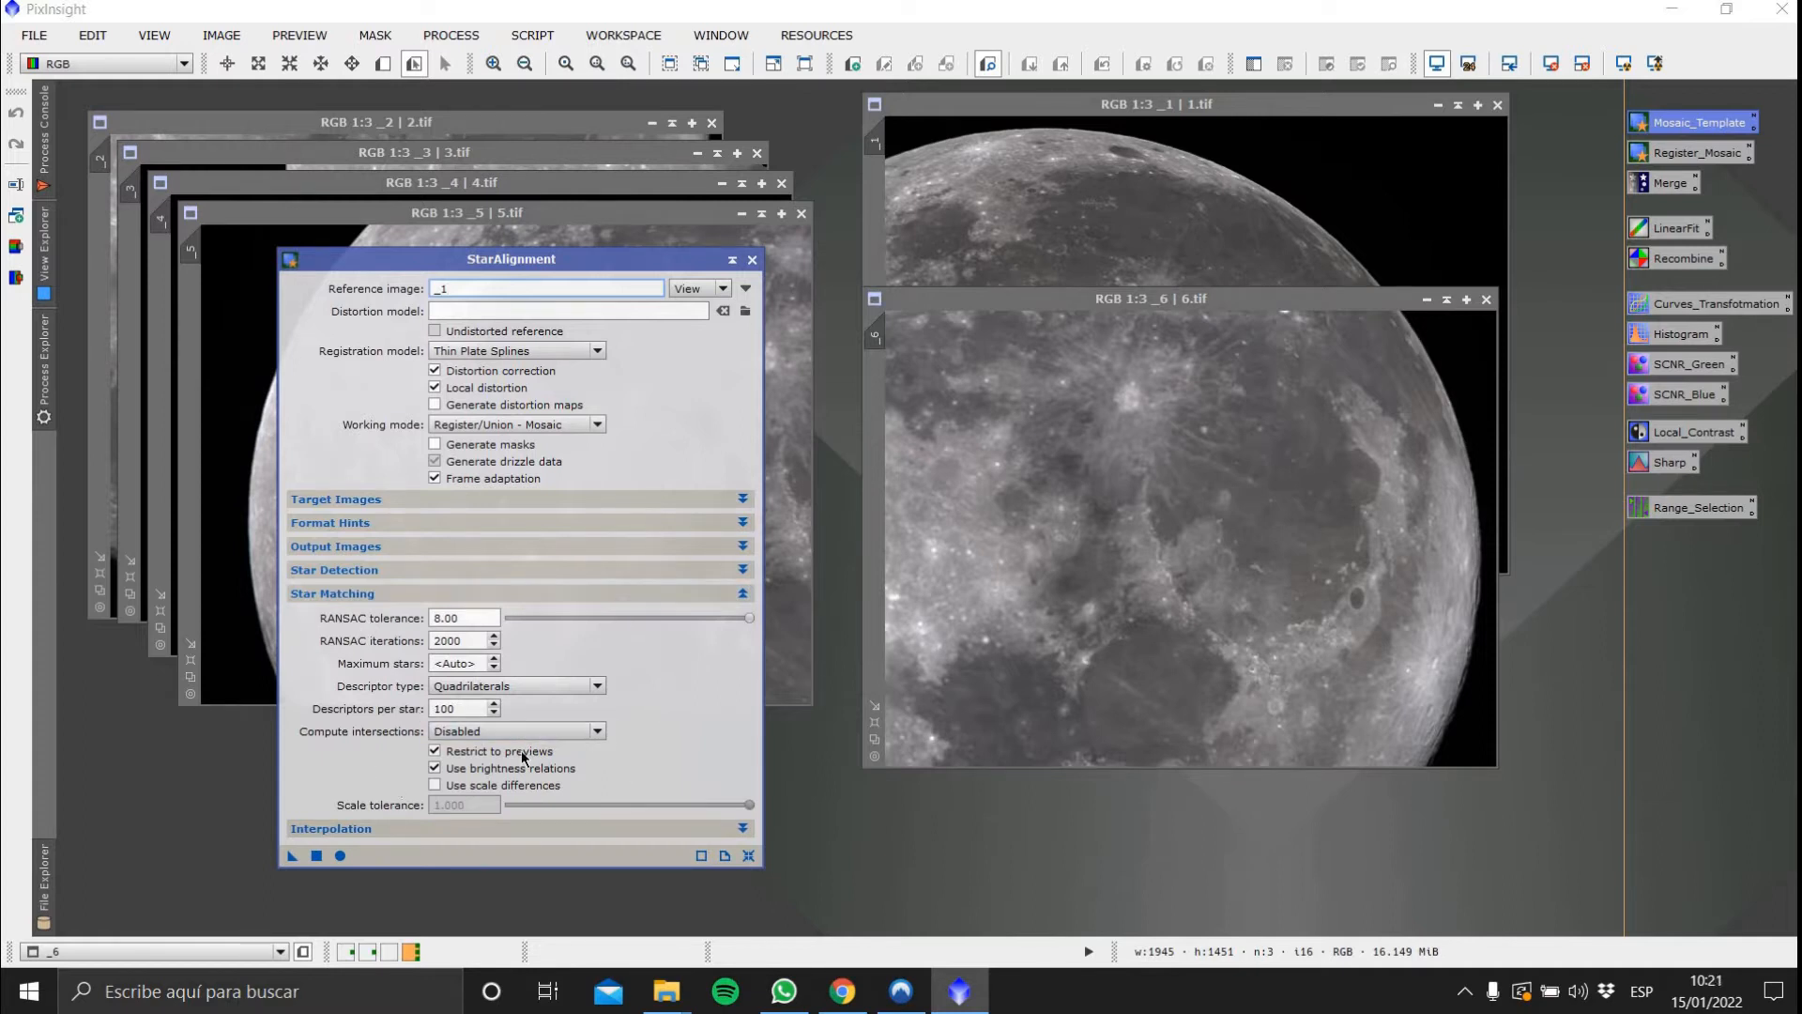
mouse_move(523, 756)
click(741, 594)
click(742, 618)
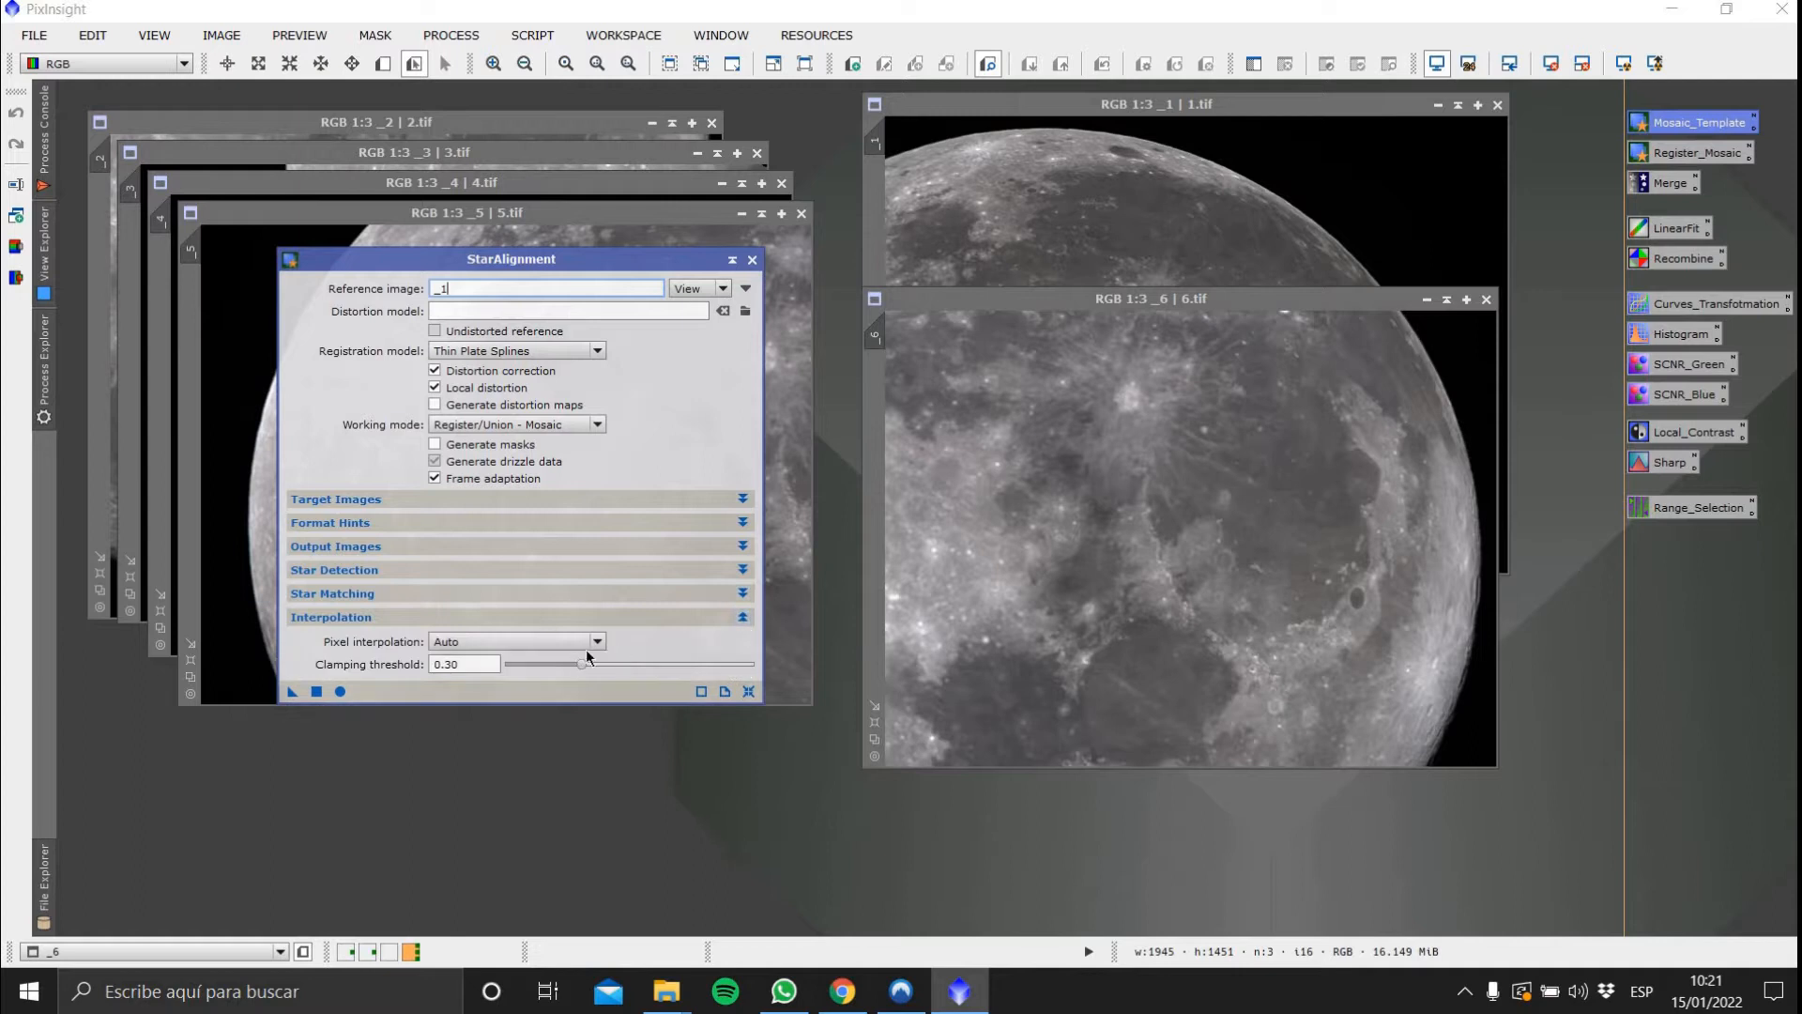
click(742, 617)
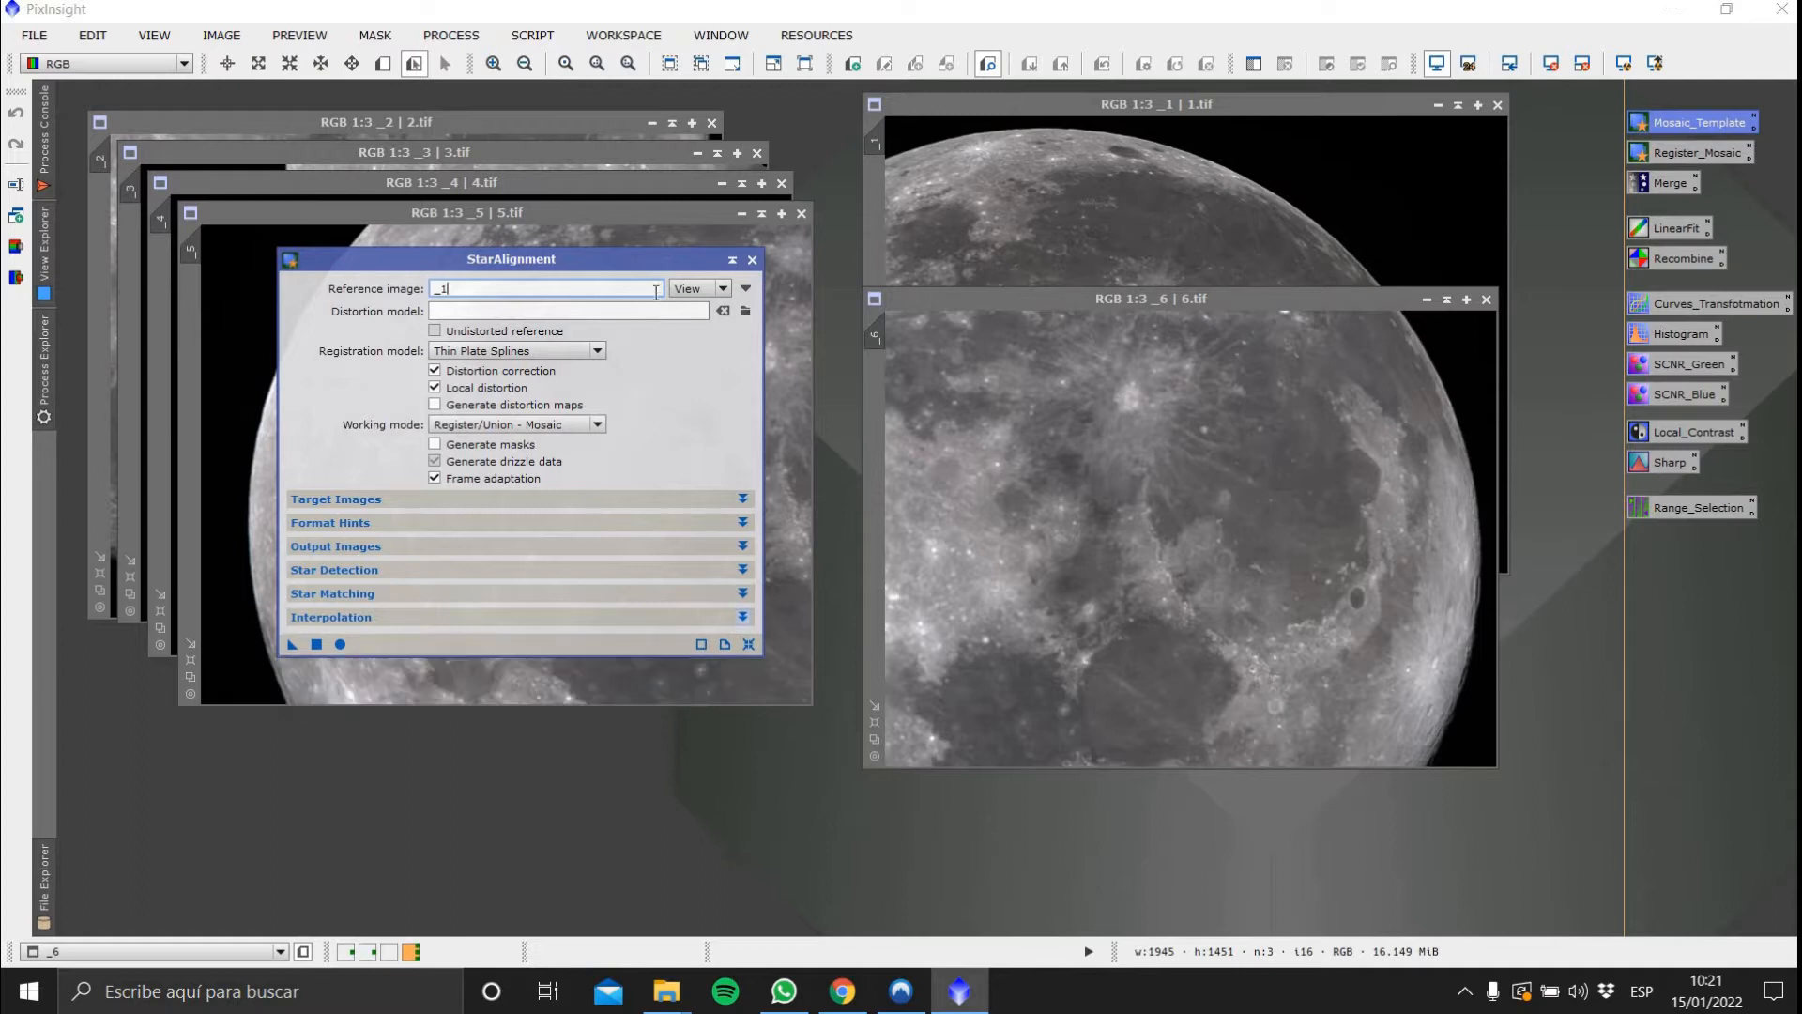
Create previews over the region shared by images 6 and 1, first on image 6, then on image 1
drag(671, 260, 658, 391)
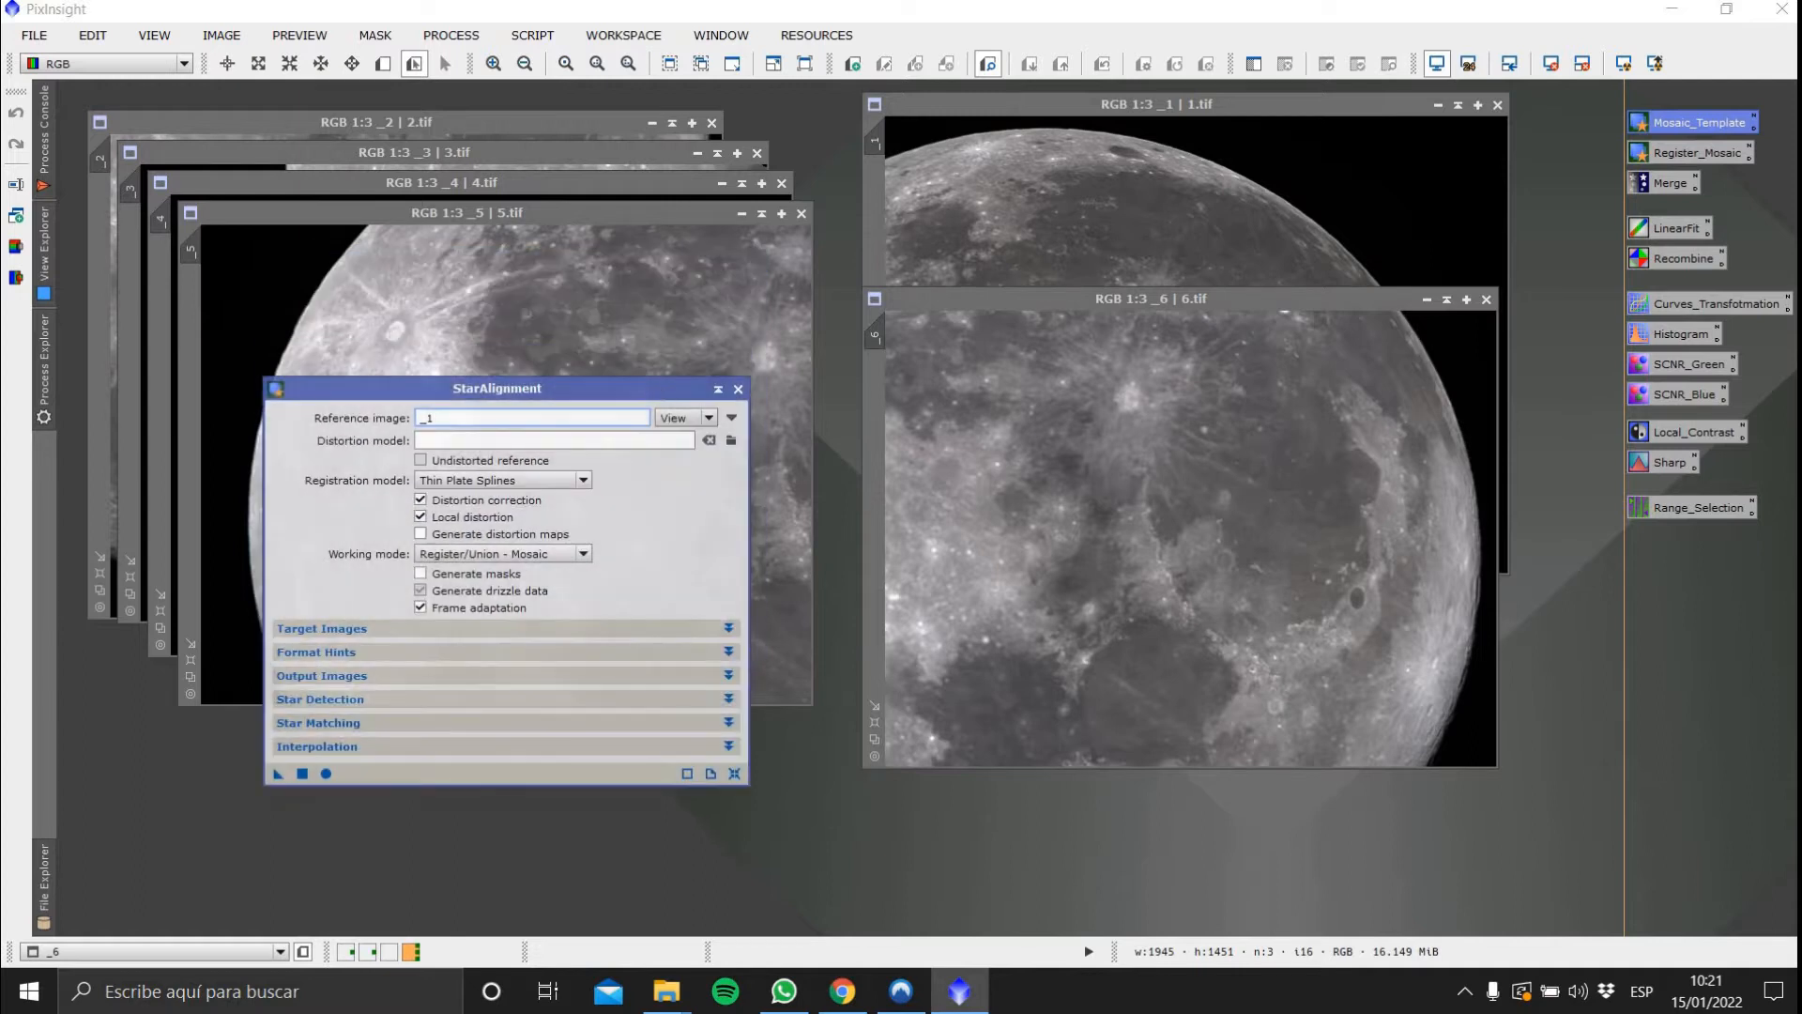
click(383, 63)
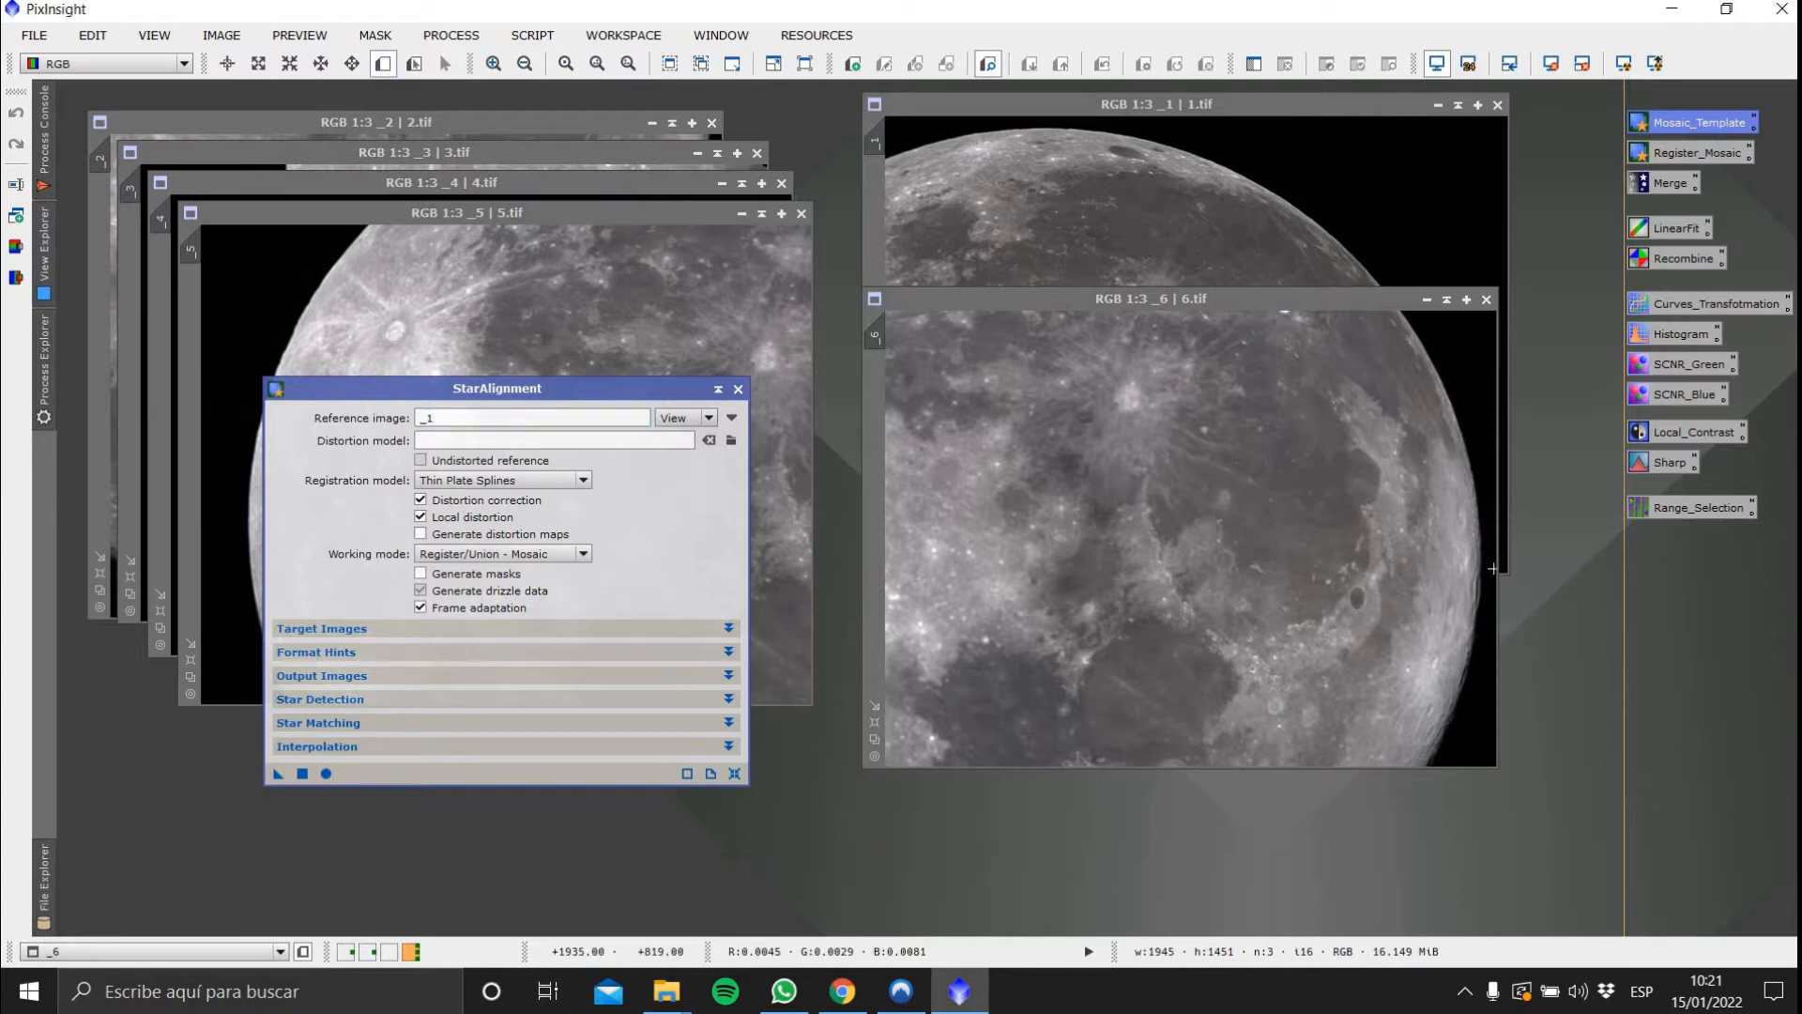
drag(1493, 569, 637, 238)
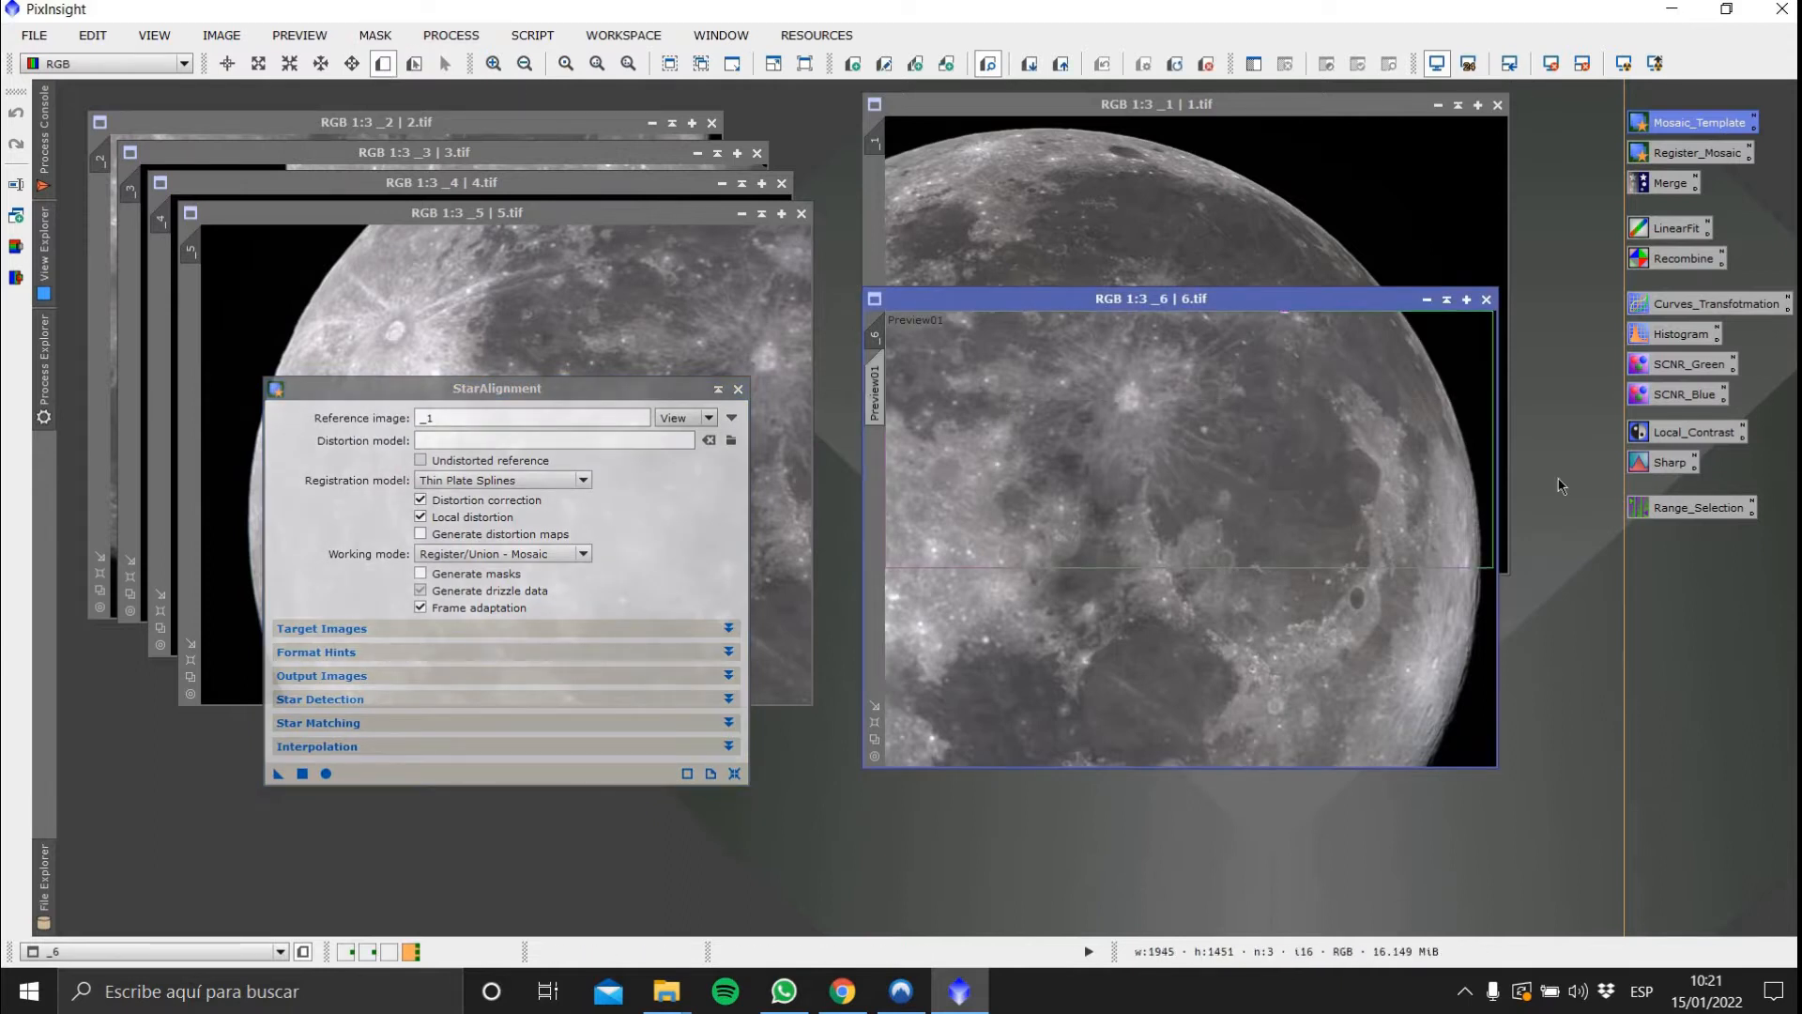
click(1503, 517)
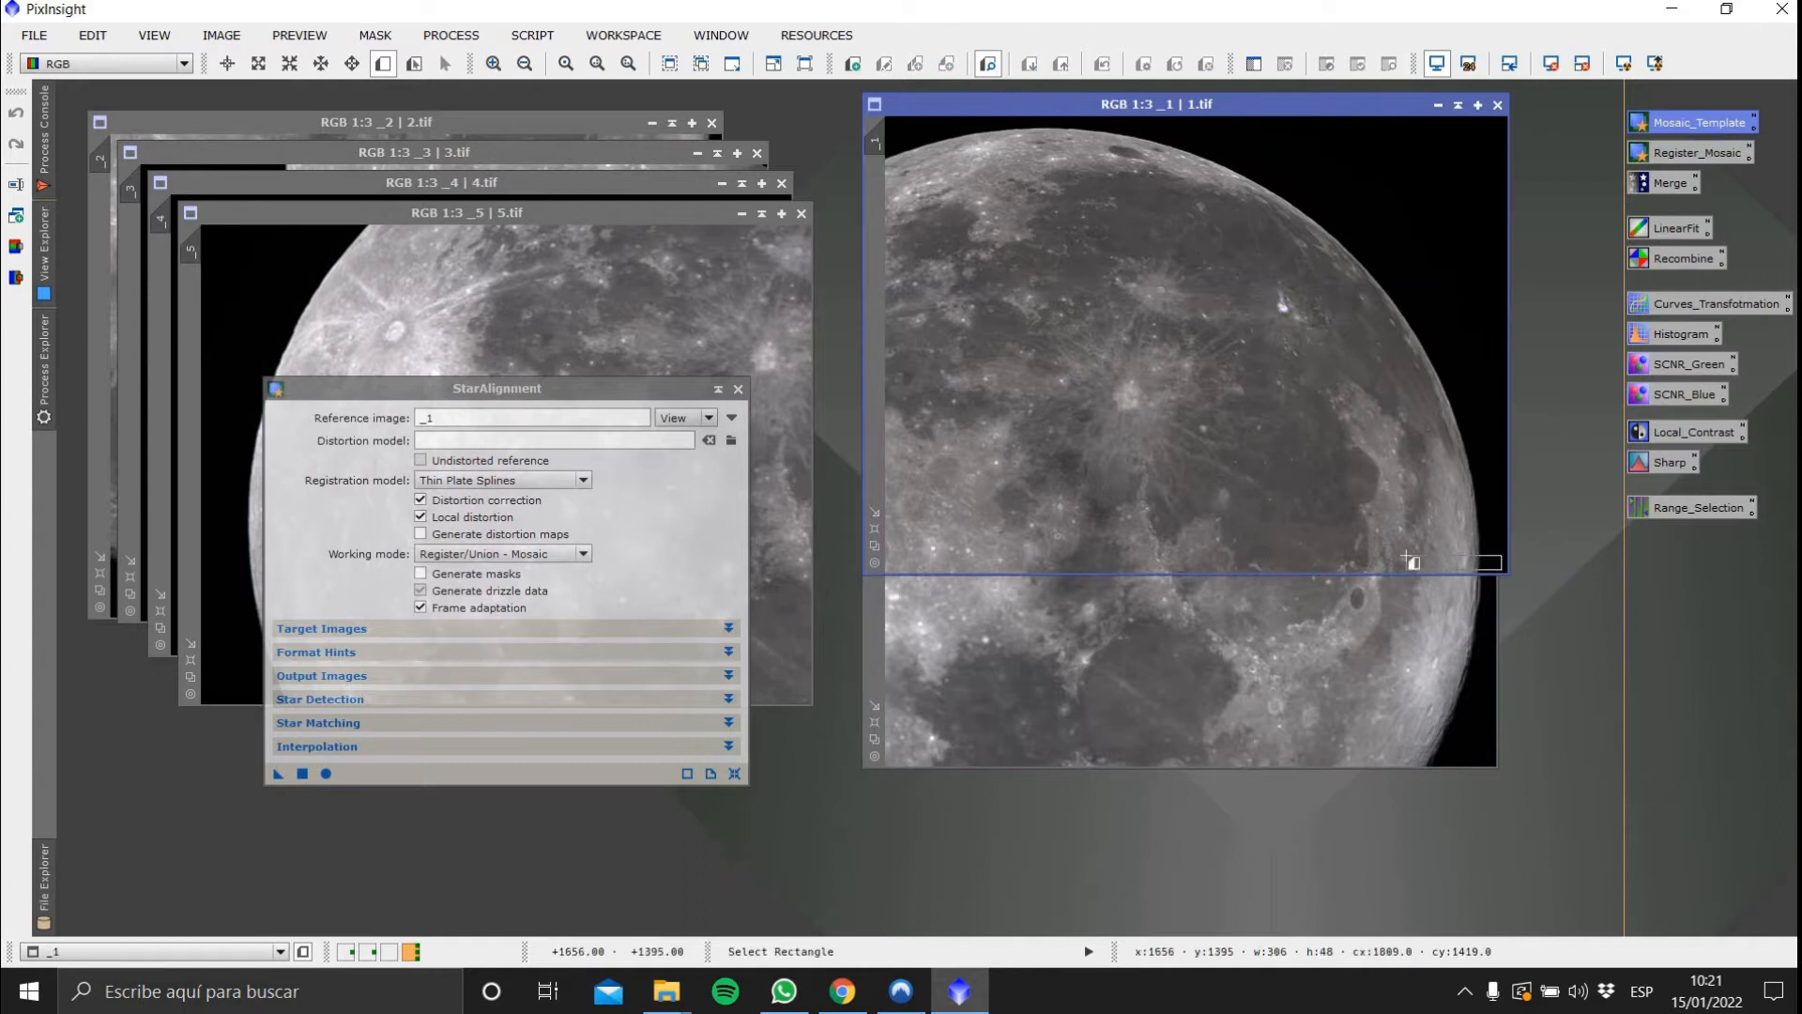
drag(1410, 560, 884, 323)
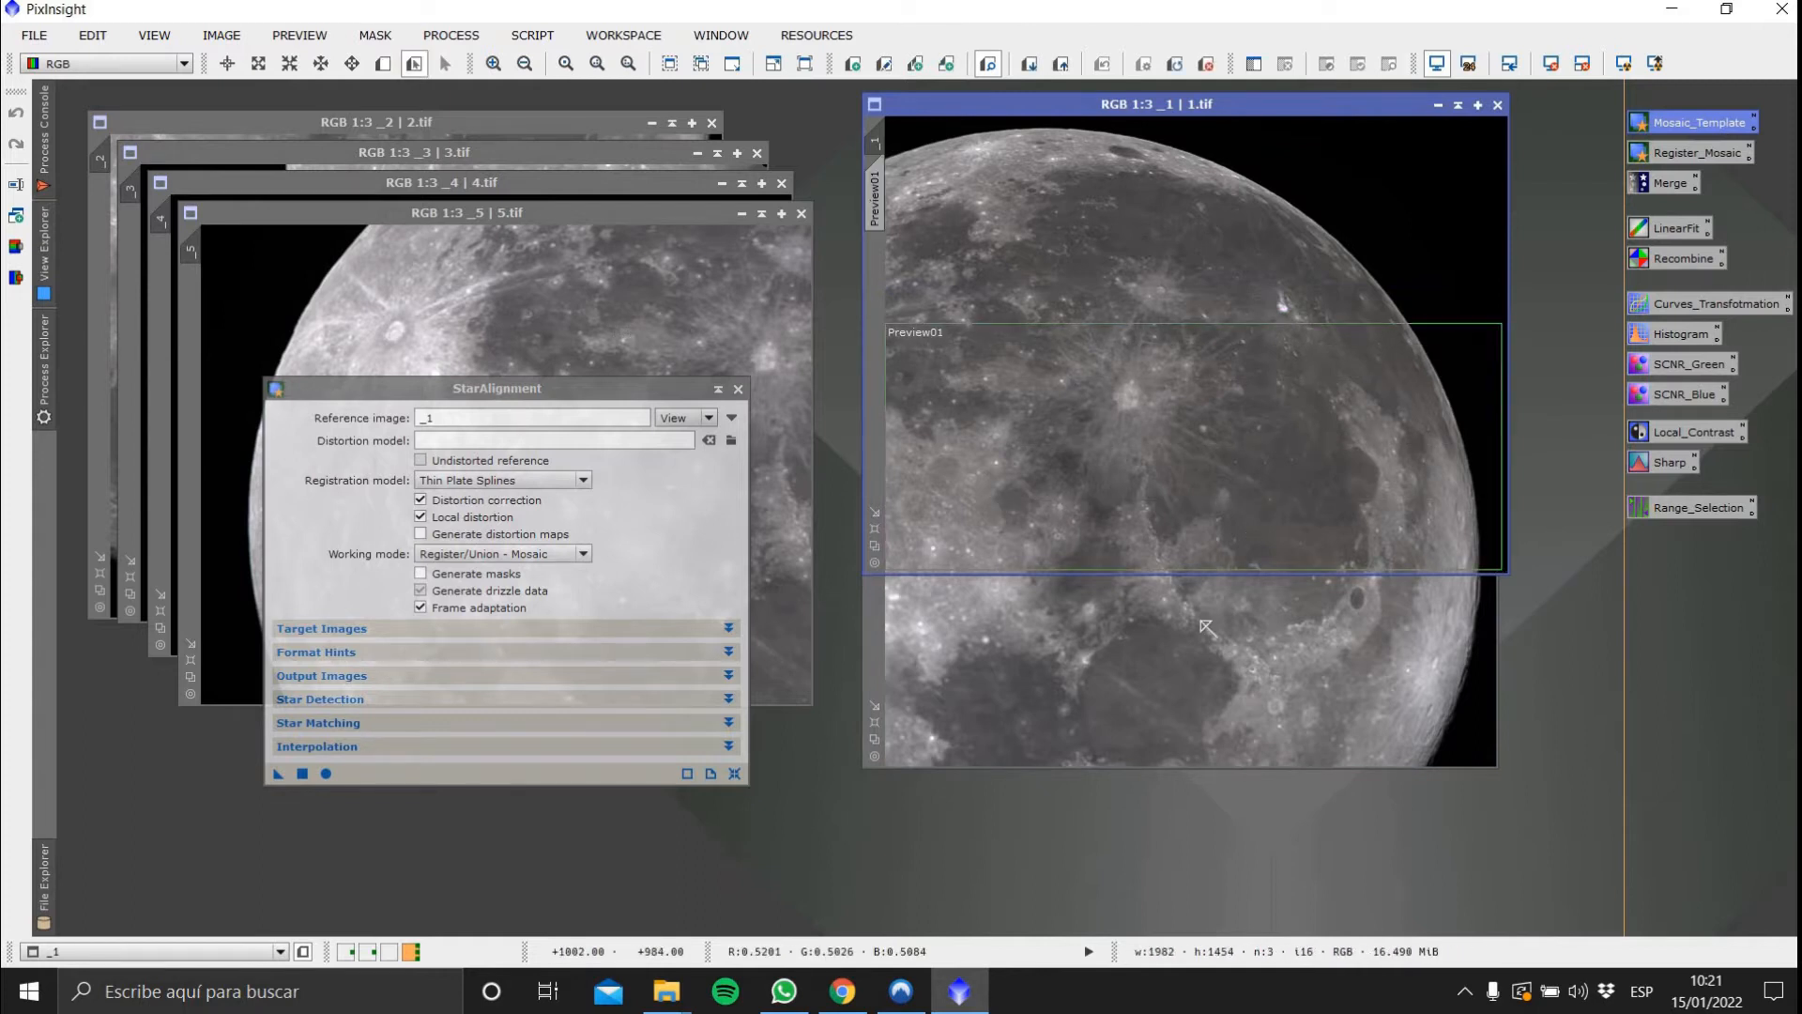
Apply the StarAlignment instance to image 6 to register it as a mosaic with reference _1
click(1366, 699)
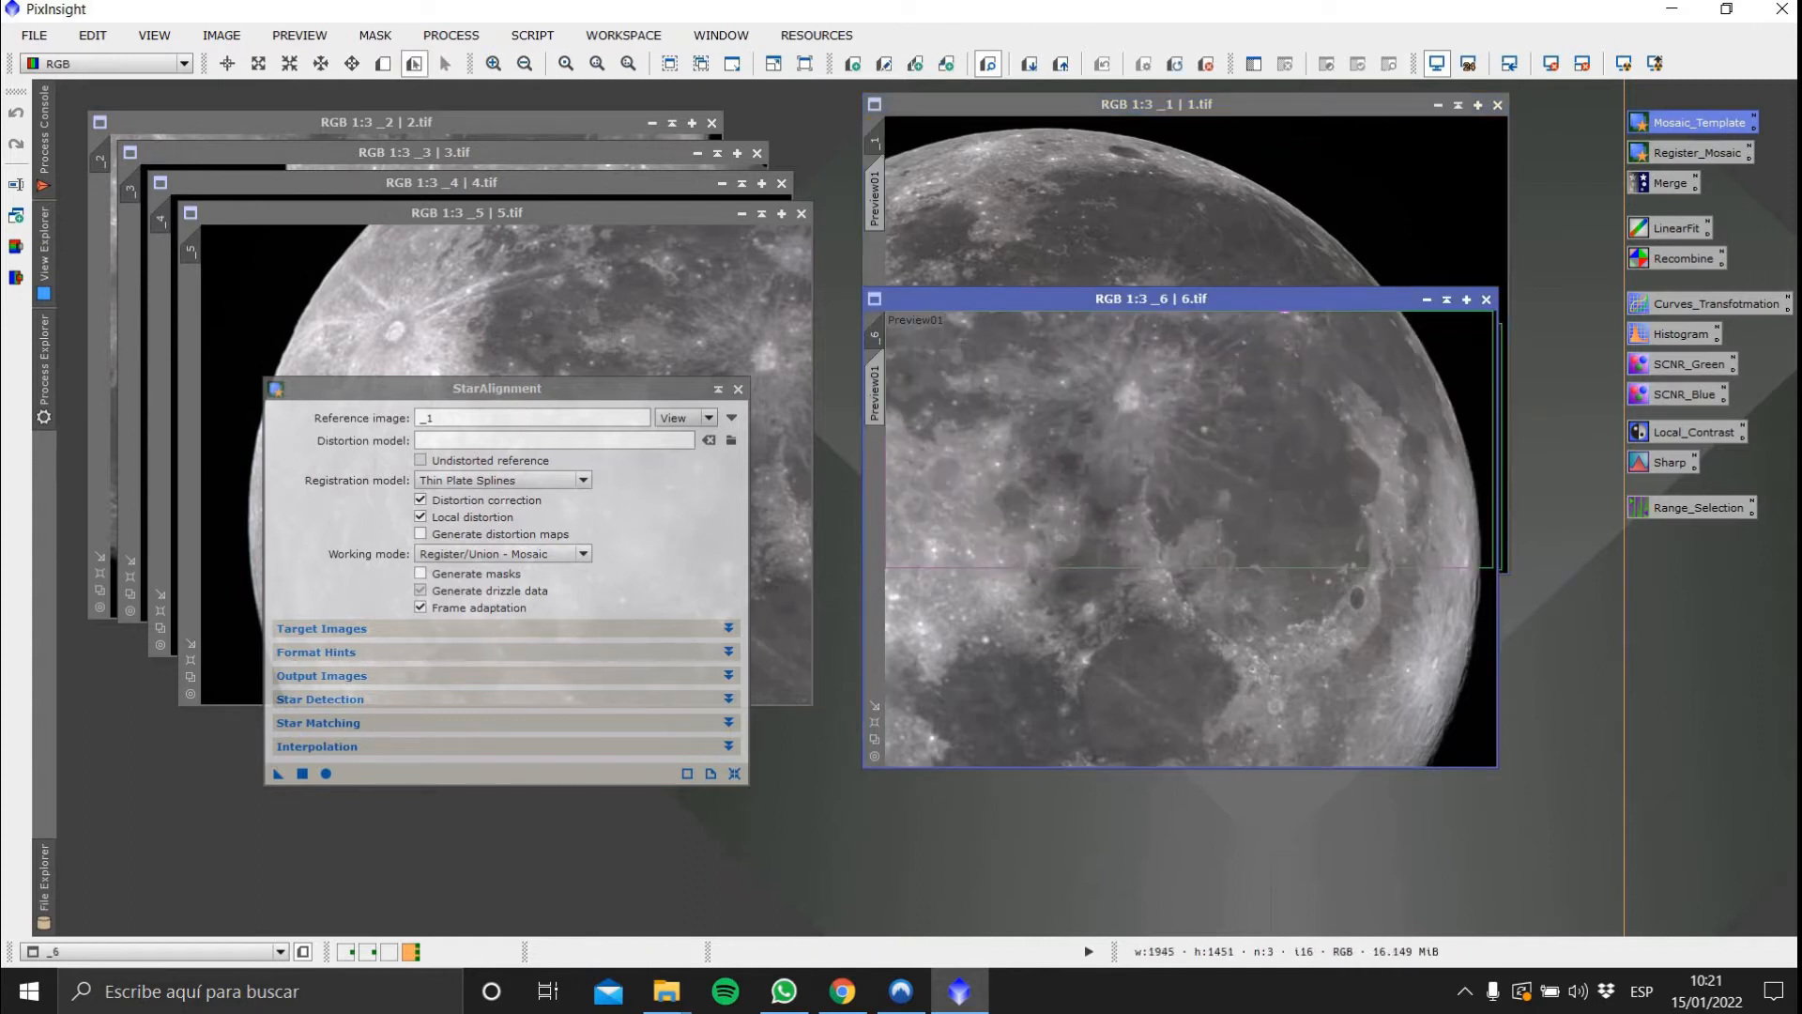
drag(695, 388, 796, 316)
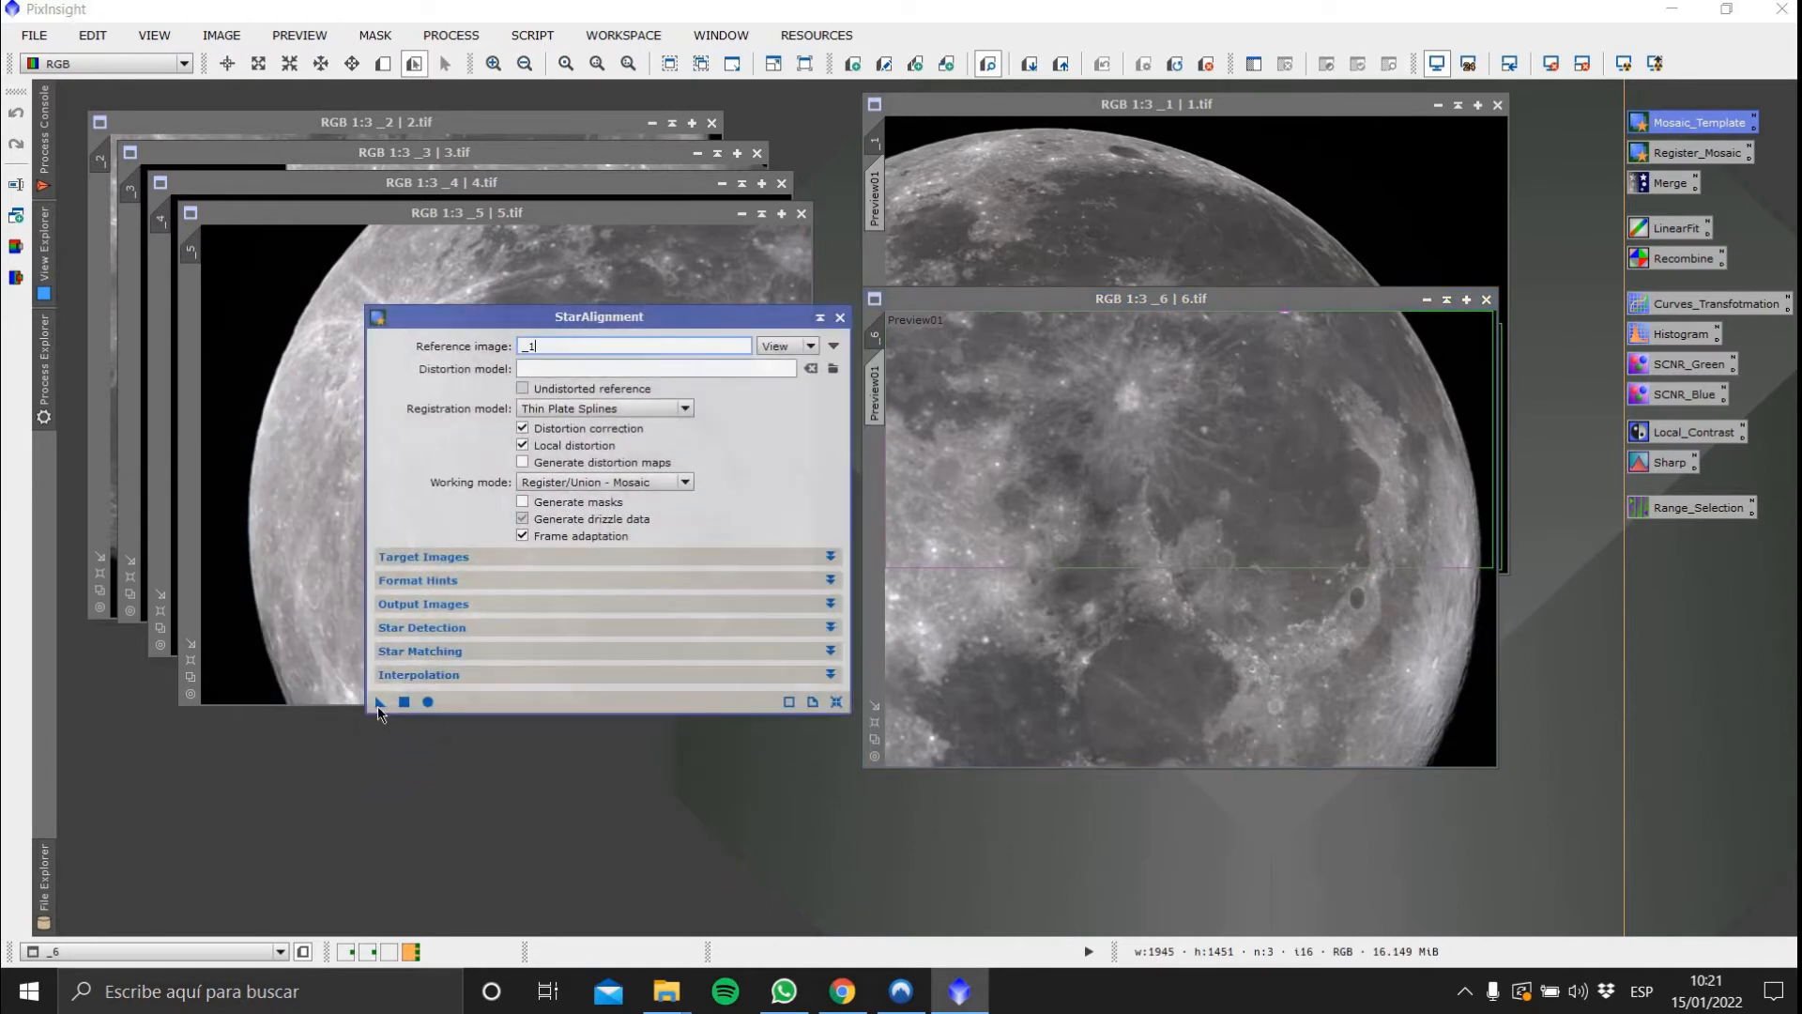
drag(379, 705, 1260, 642)
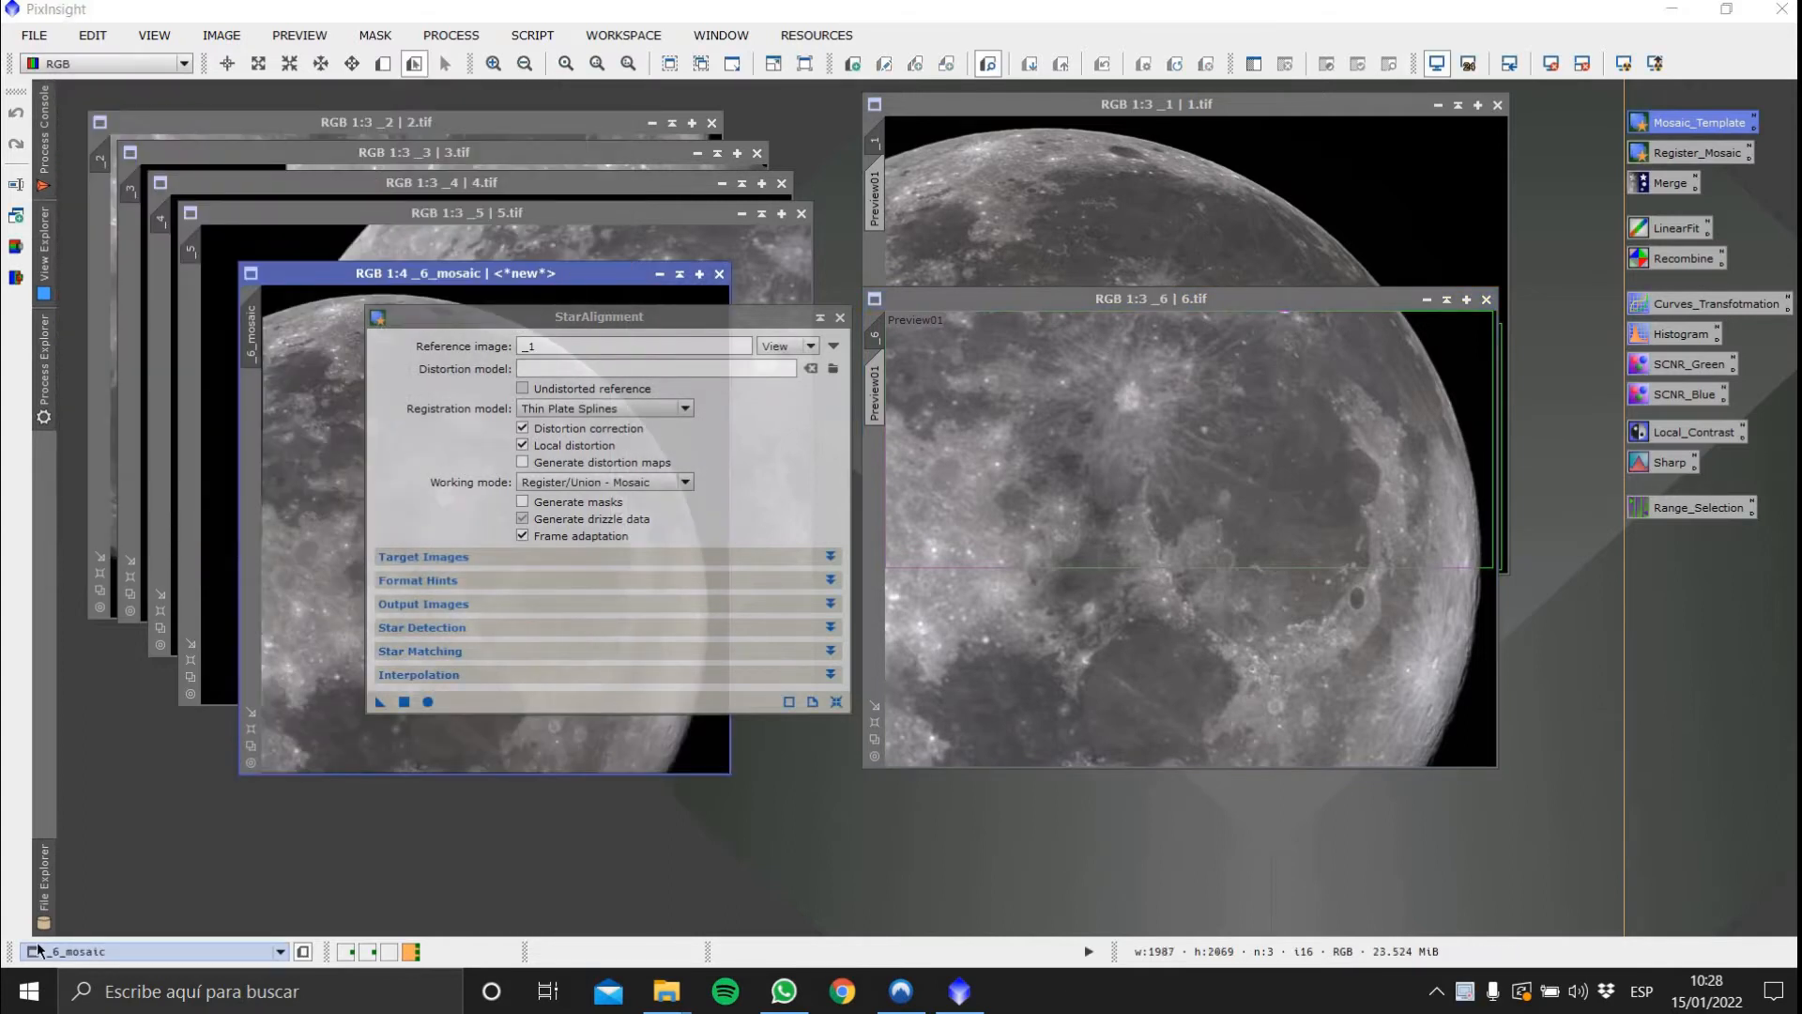
Shade the 1.tif and 6.tif image windows and park them at the top of the workspace
drag(697, 325, 1398, 485)
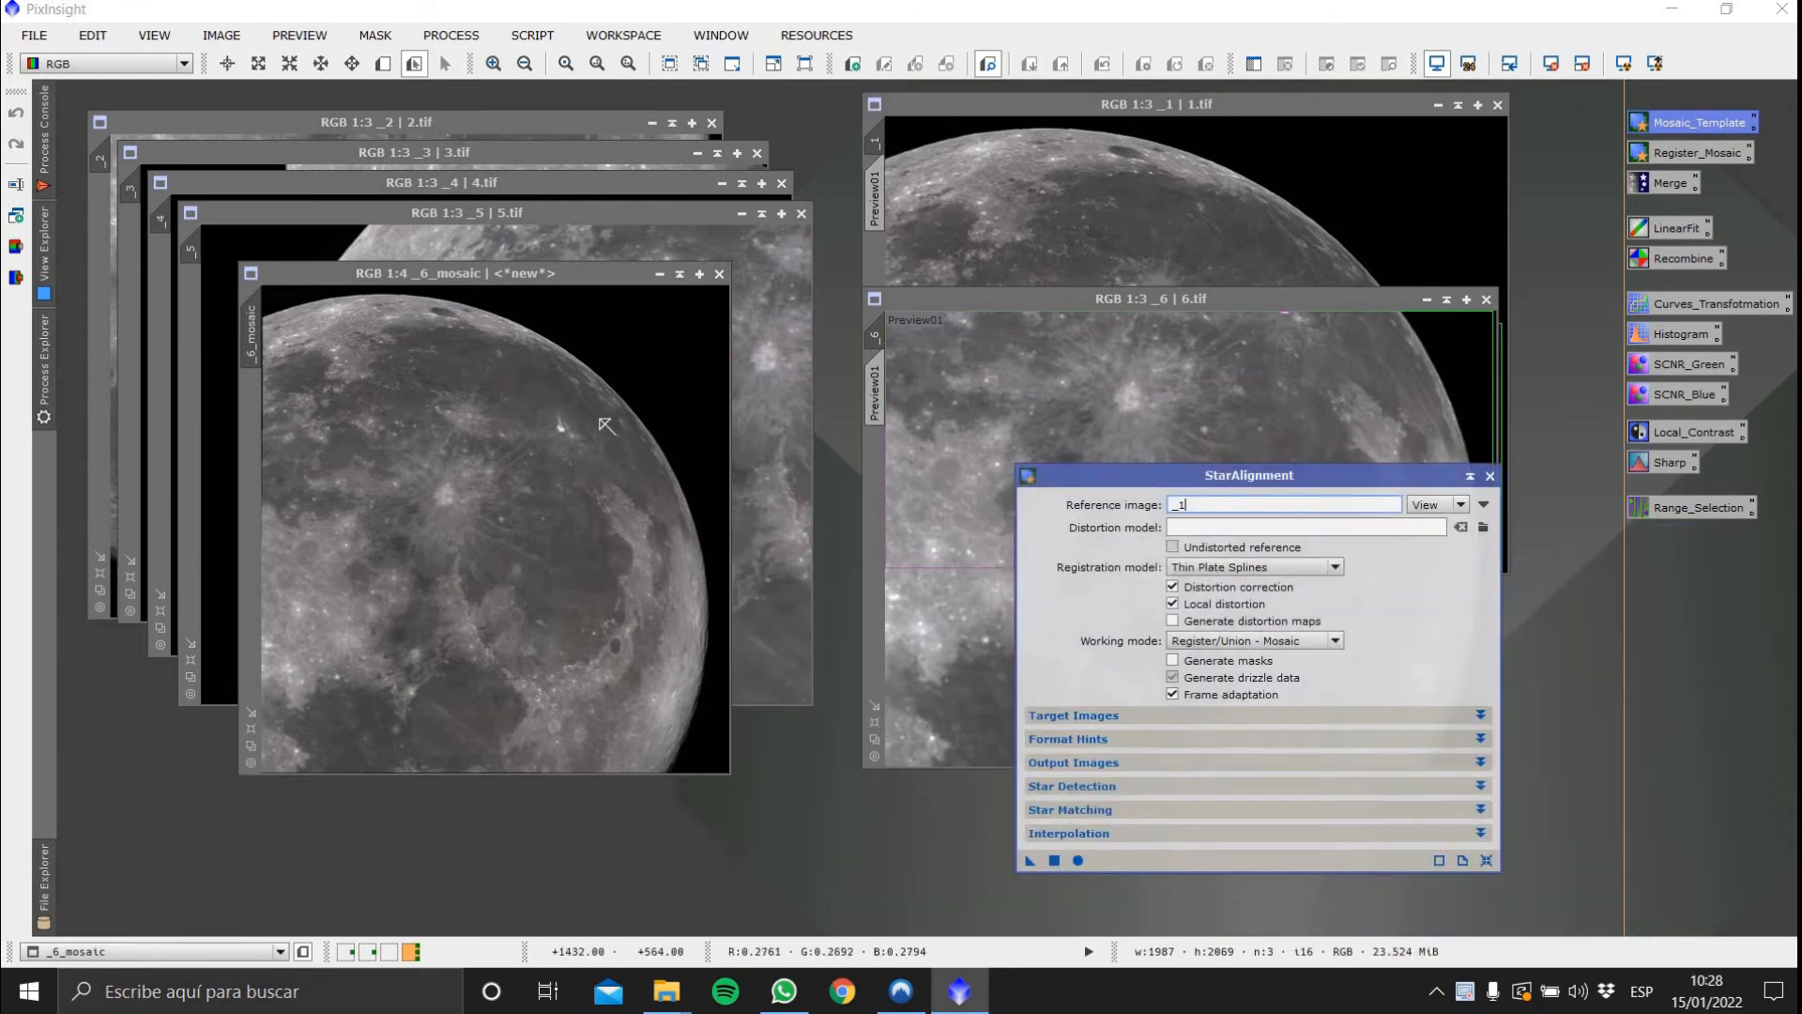
click(1446, 302)
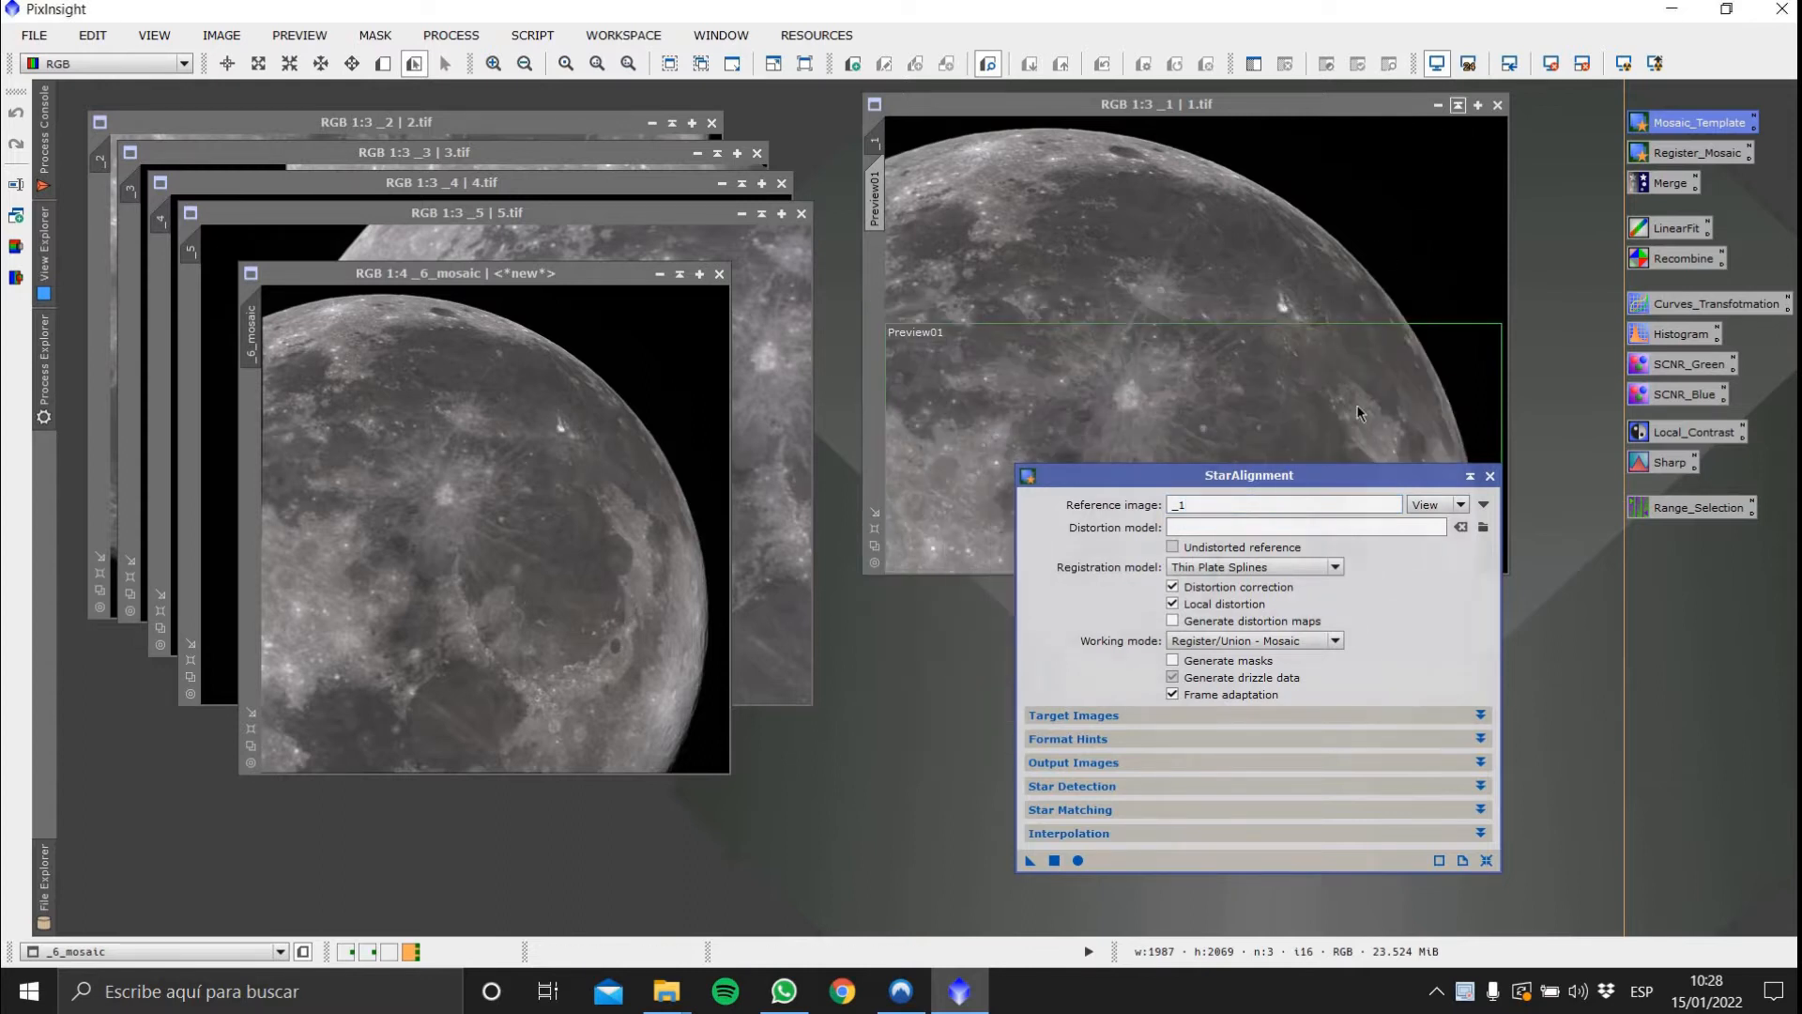
drag(1340, 477, 731, 523)
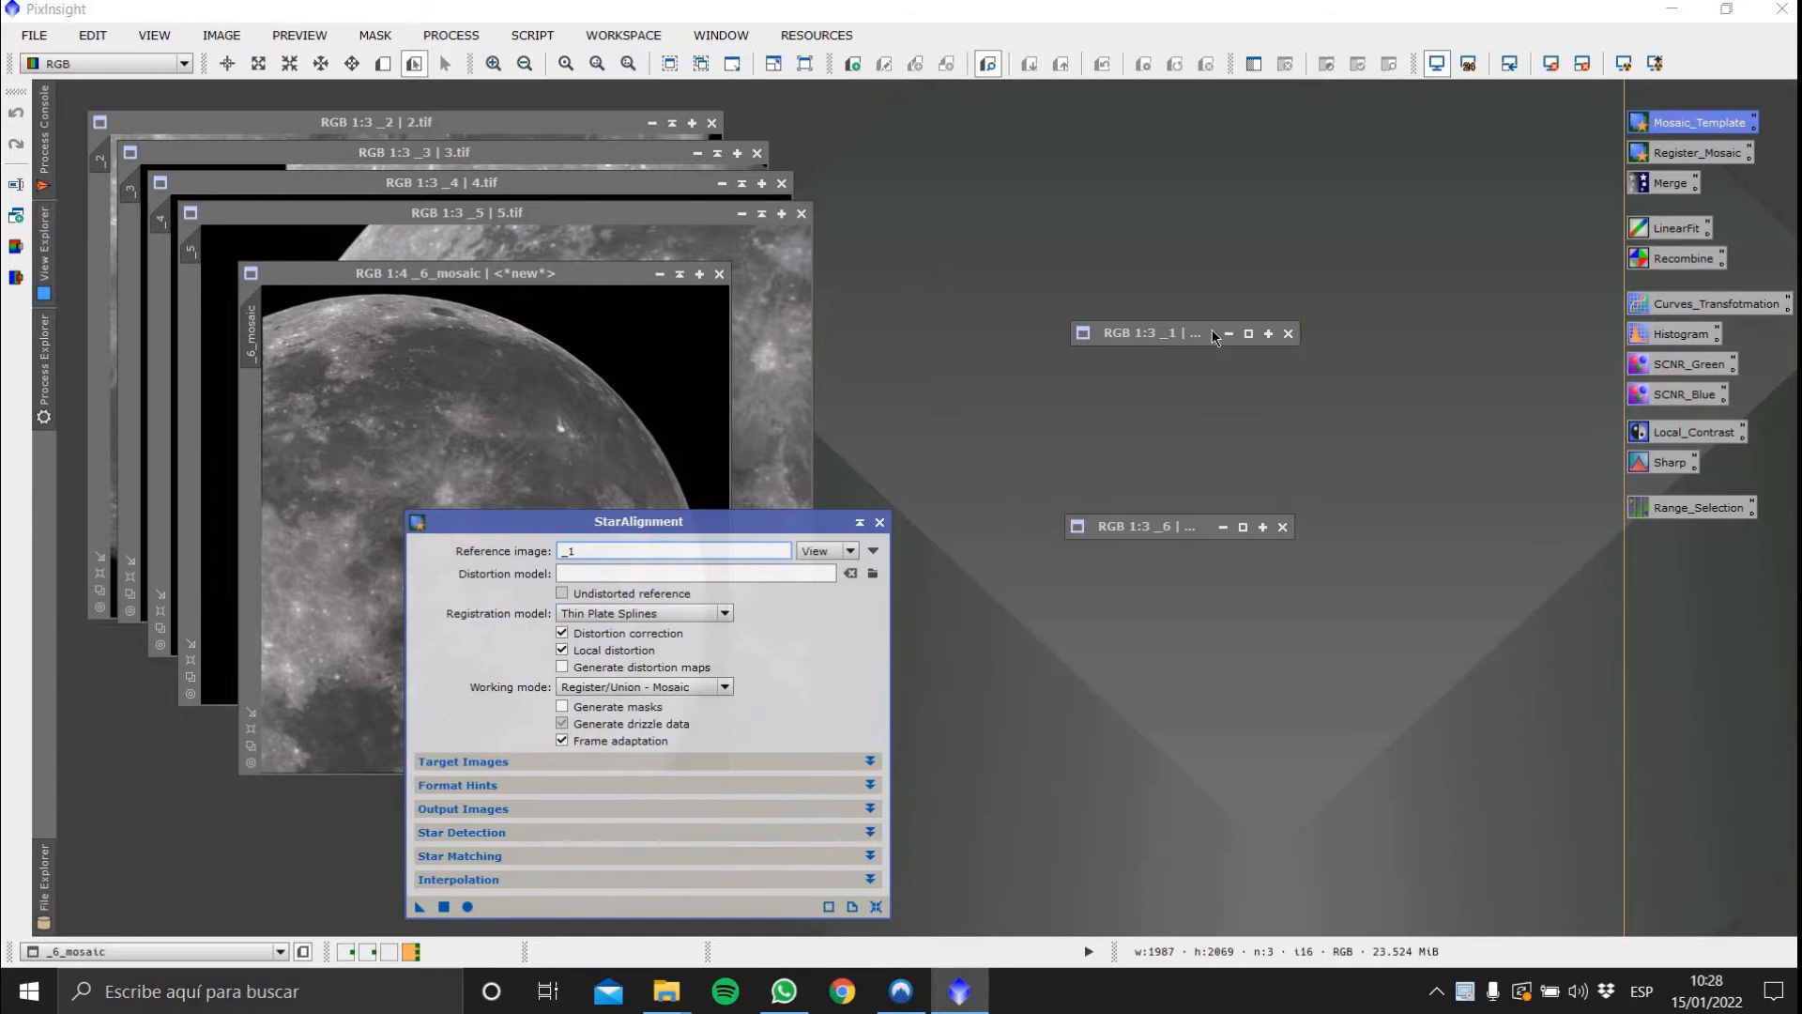
drag(1214, 335, 1290, 94)
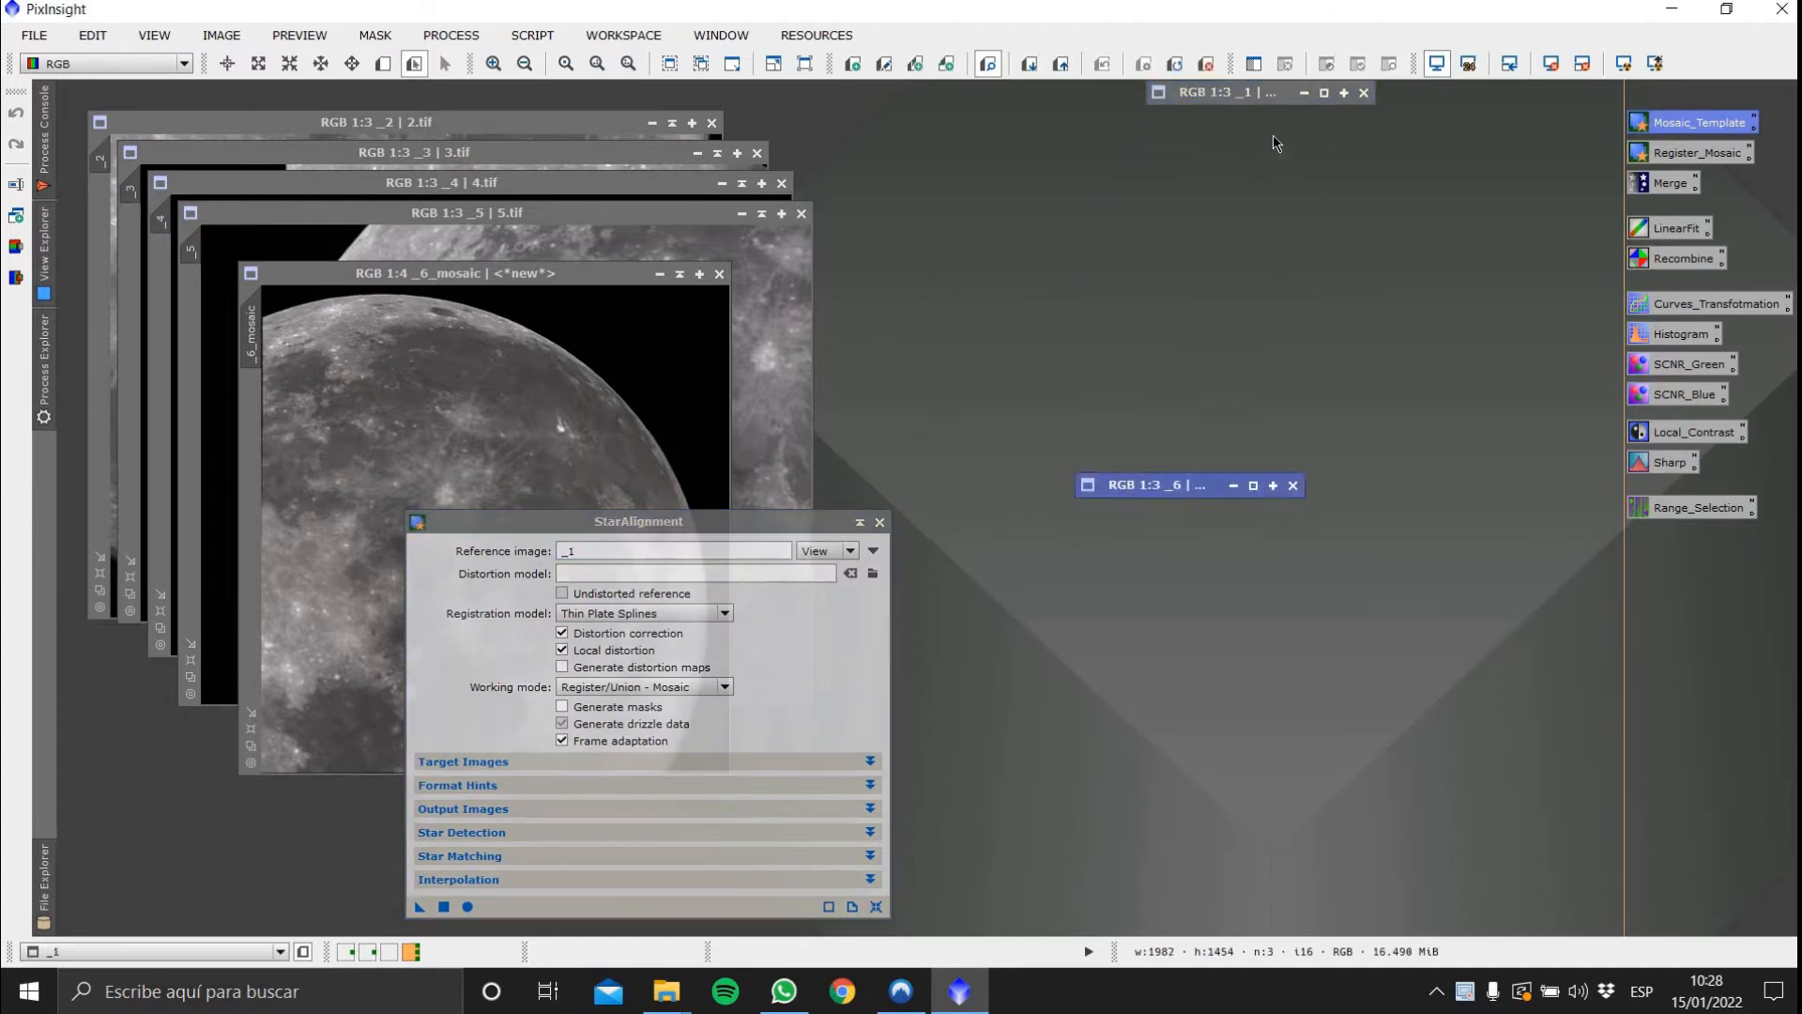
drag(1200, 485, 1274, 118)
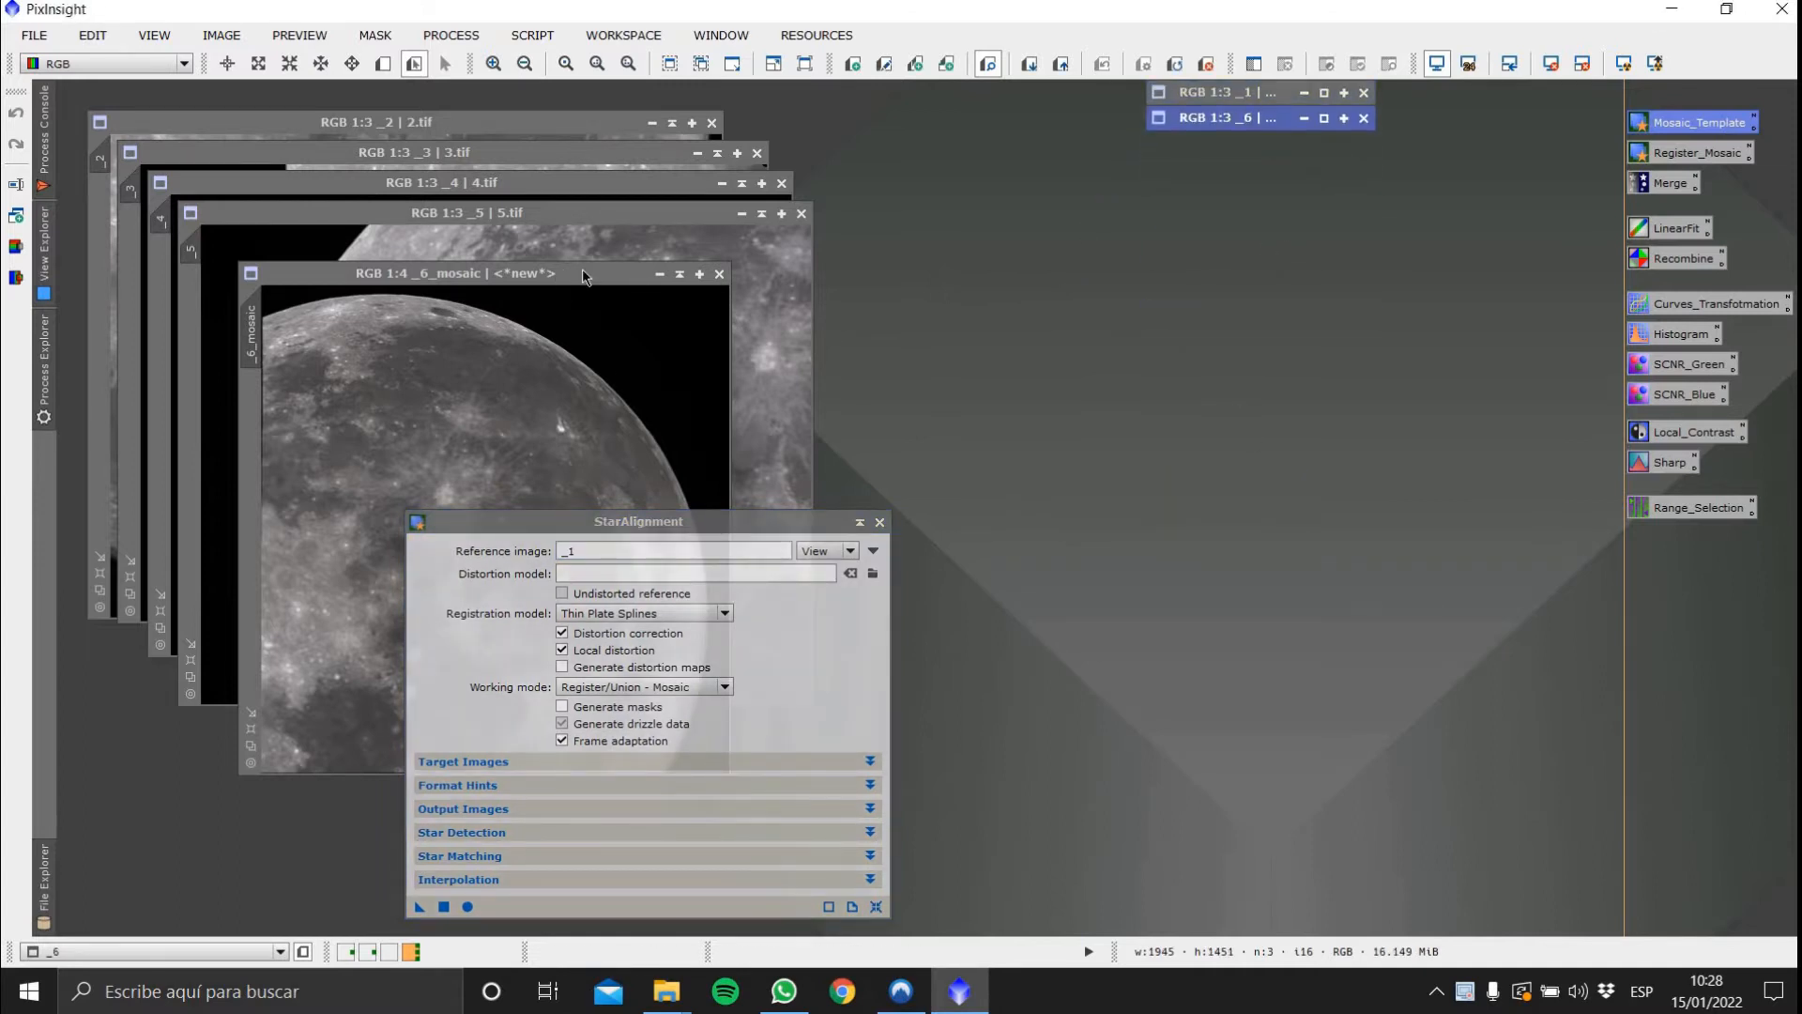
Move the _6_mosaic window aside and set the StarAlignment reference image to _6_mosaic
drag(583, 274, 1460, 182)
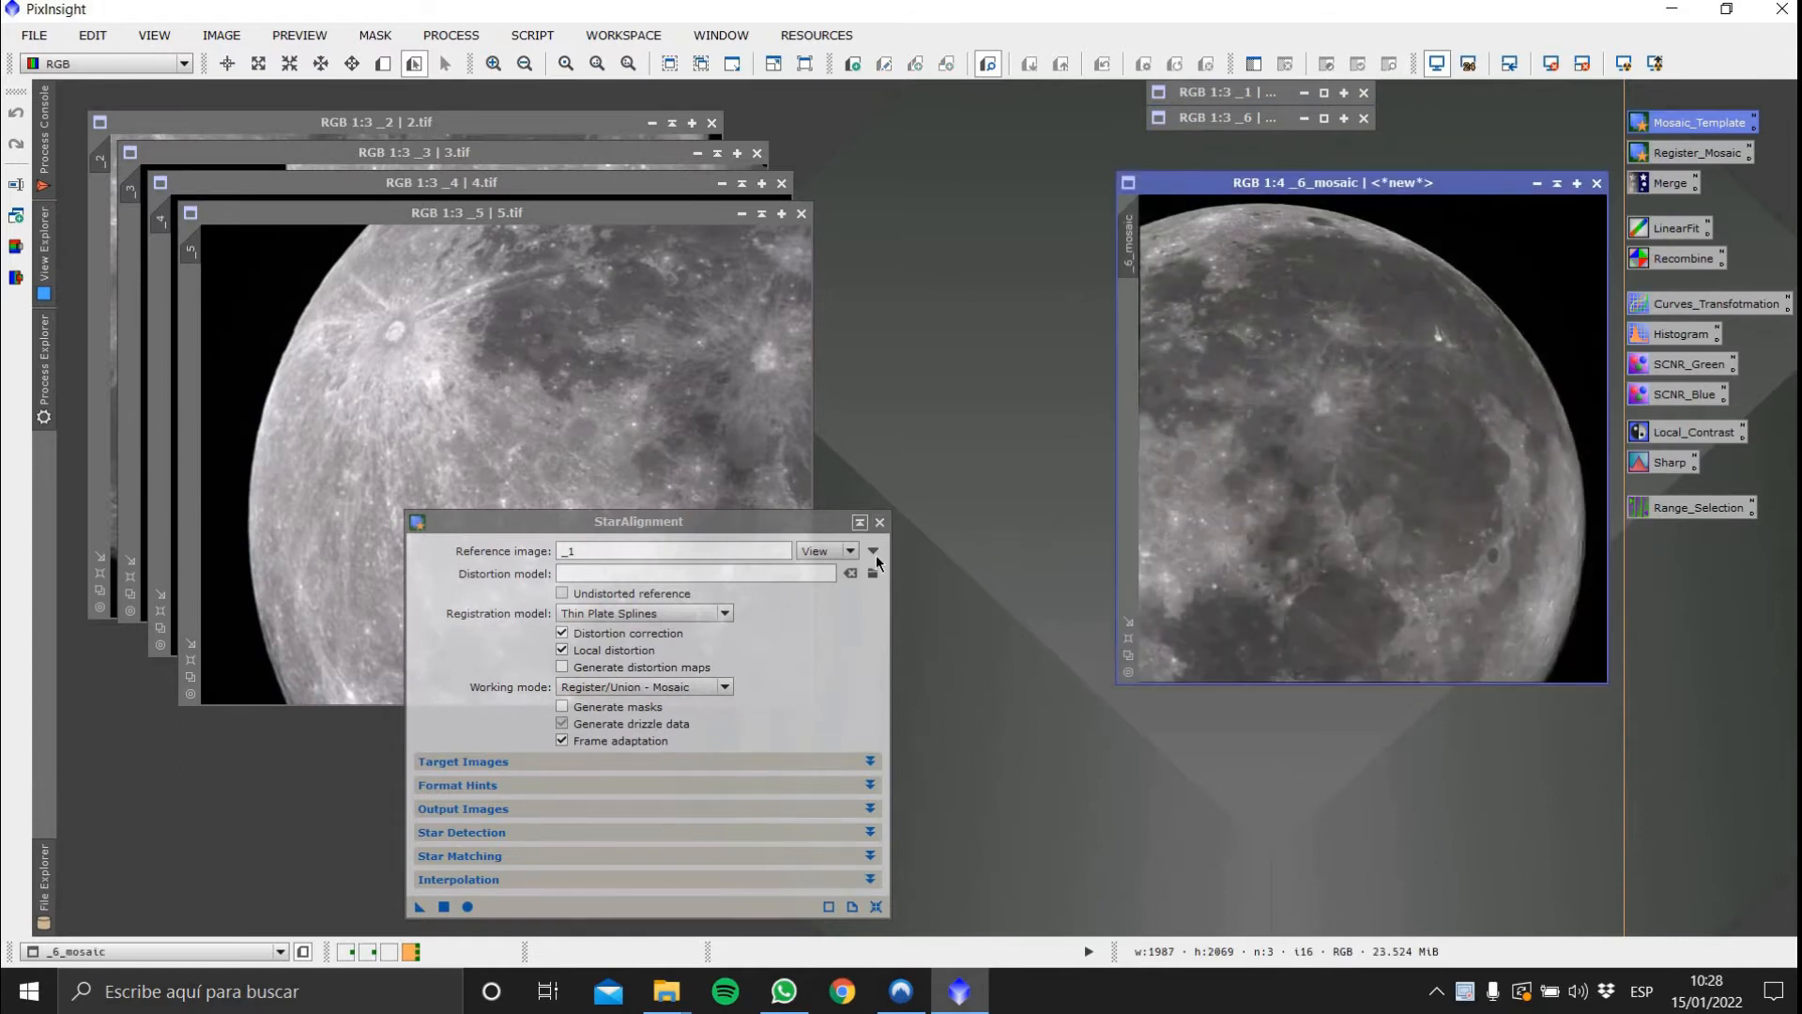
click(873, 552)
click(880, 462)
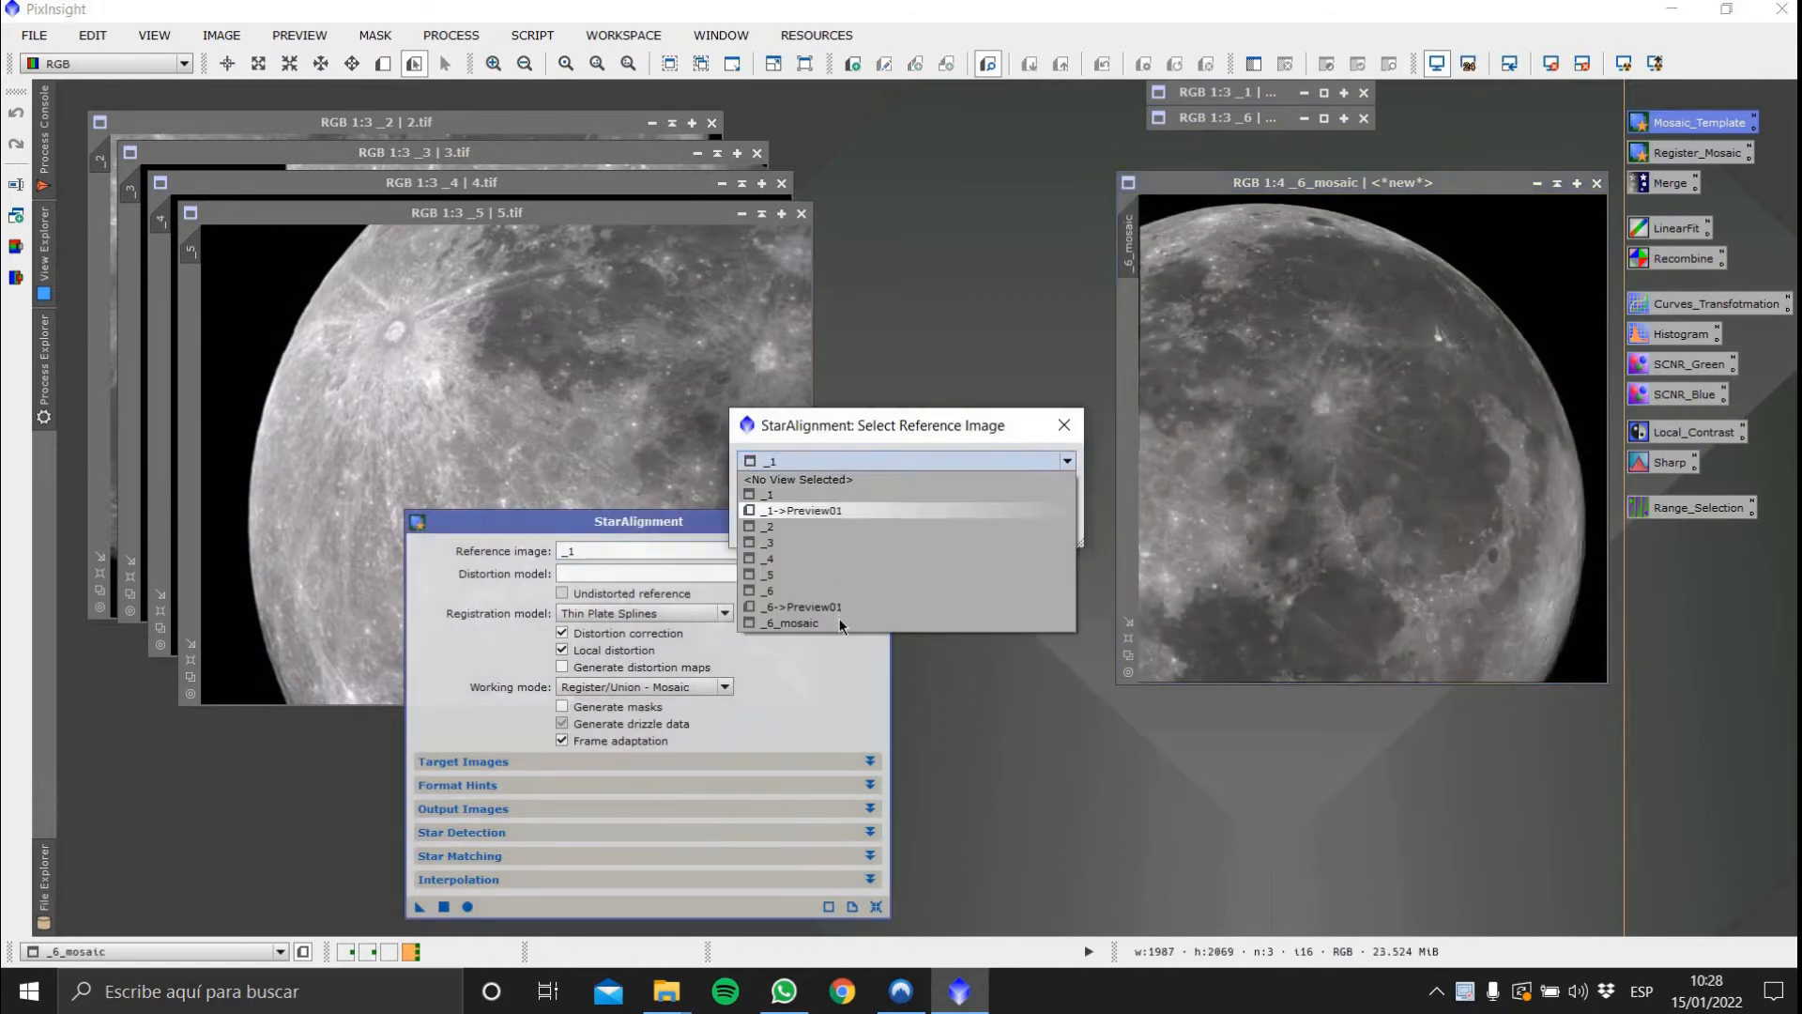
click(882, 623)
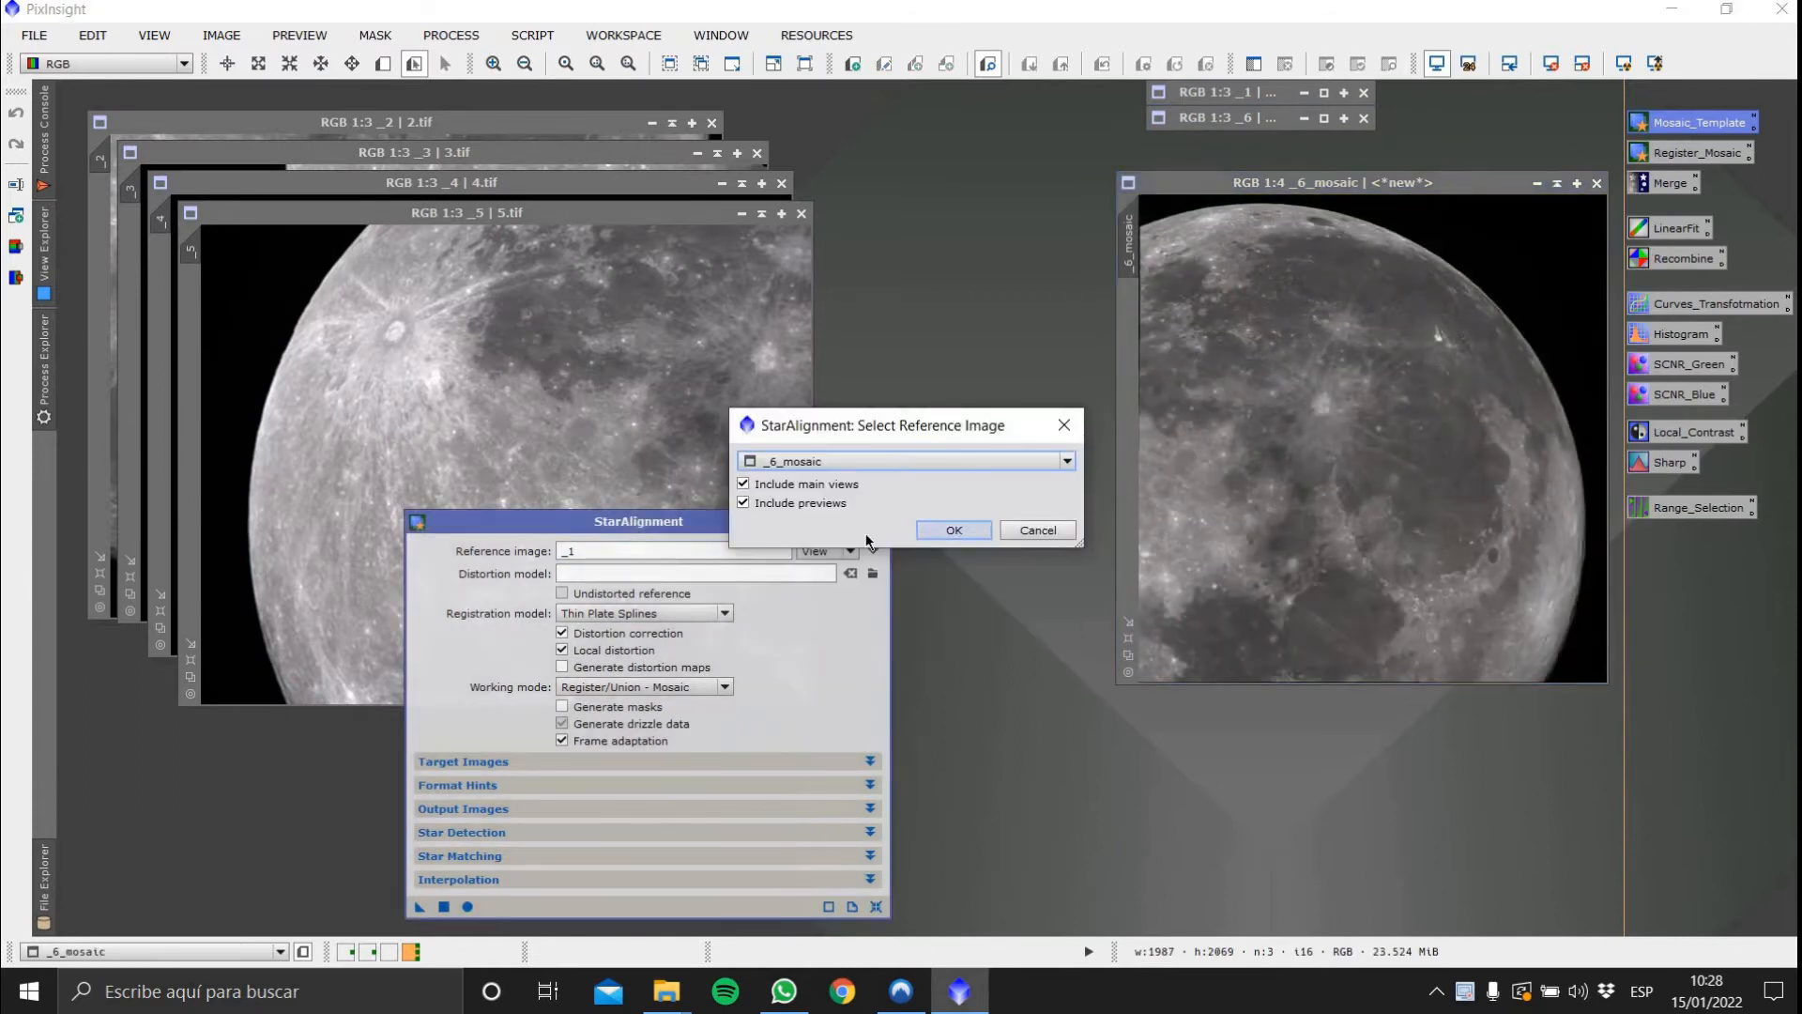
click(950, 527)
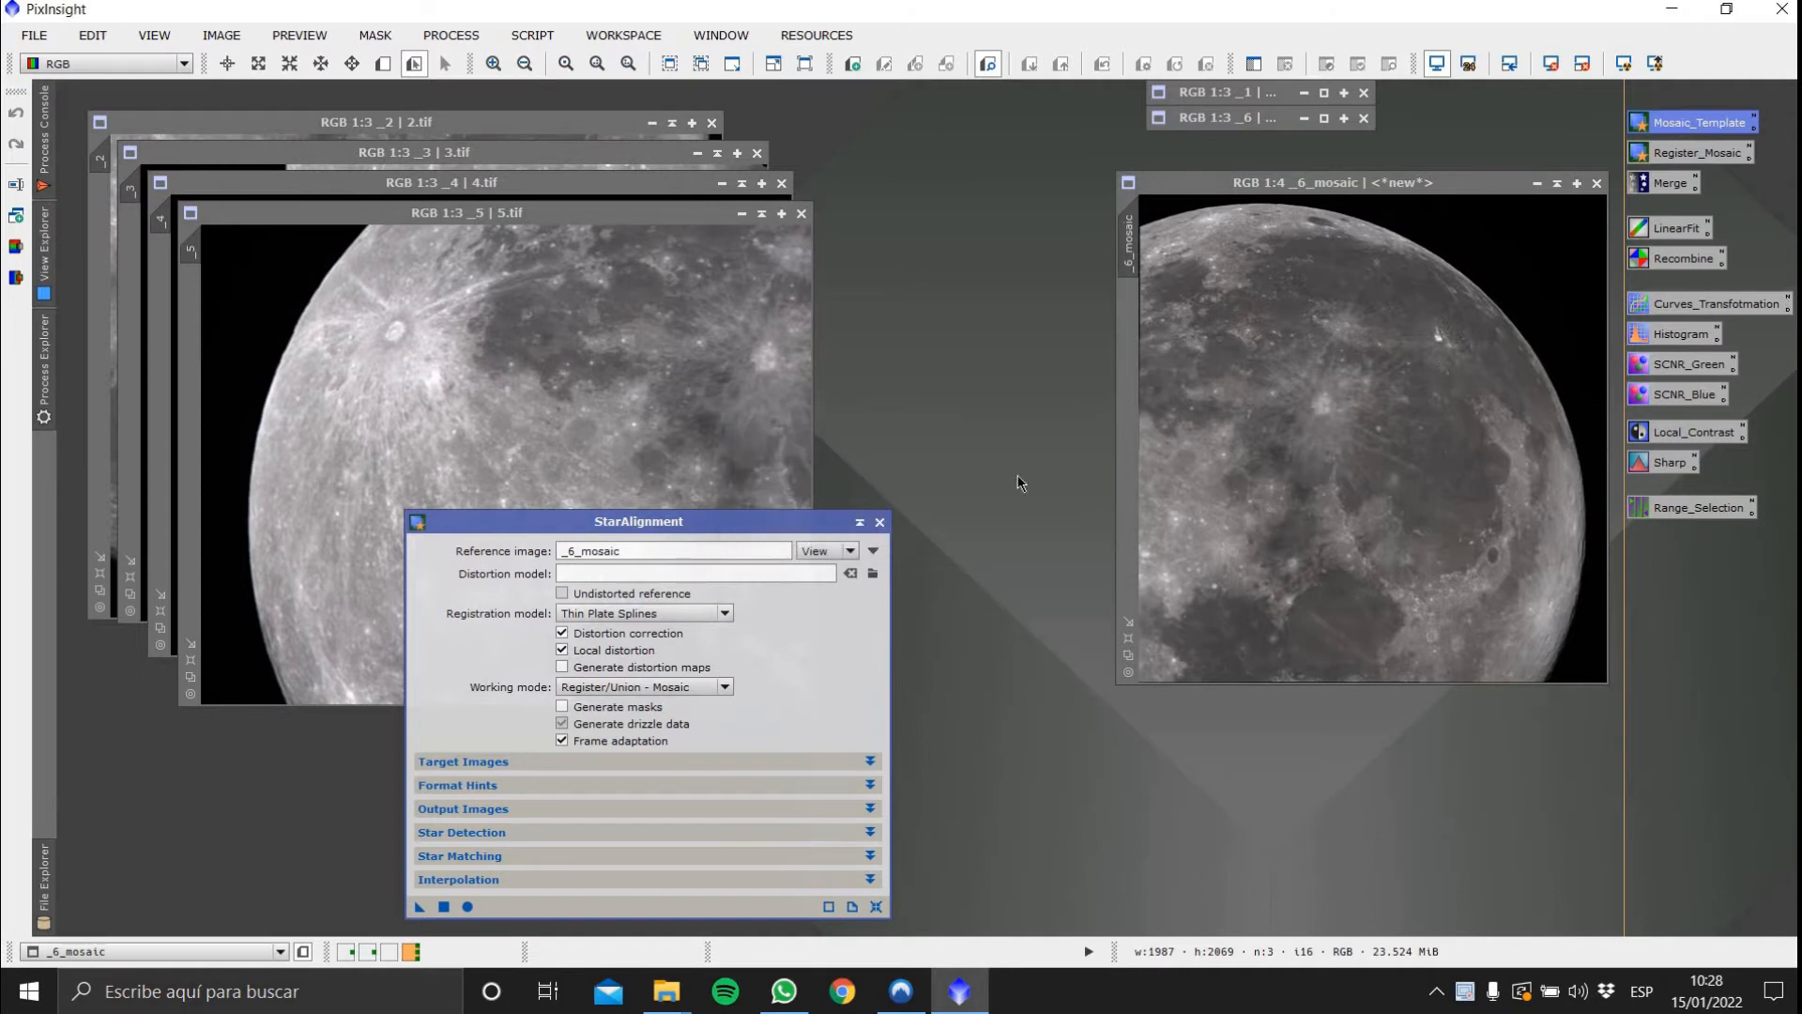
Create previews over the region shared by _6_mosaic and image 2, first on _6_mosaic, then on 2.tif
drag(751, 521, 593, 686)
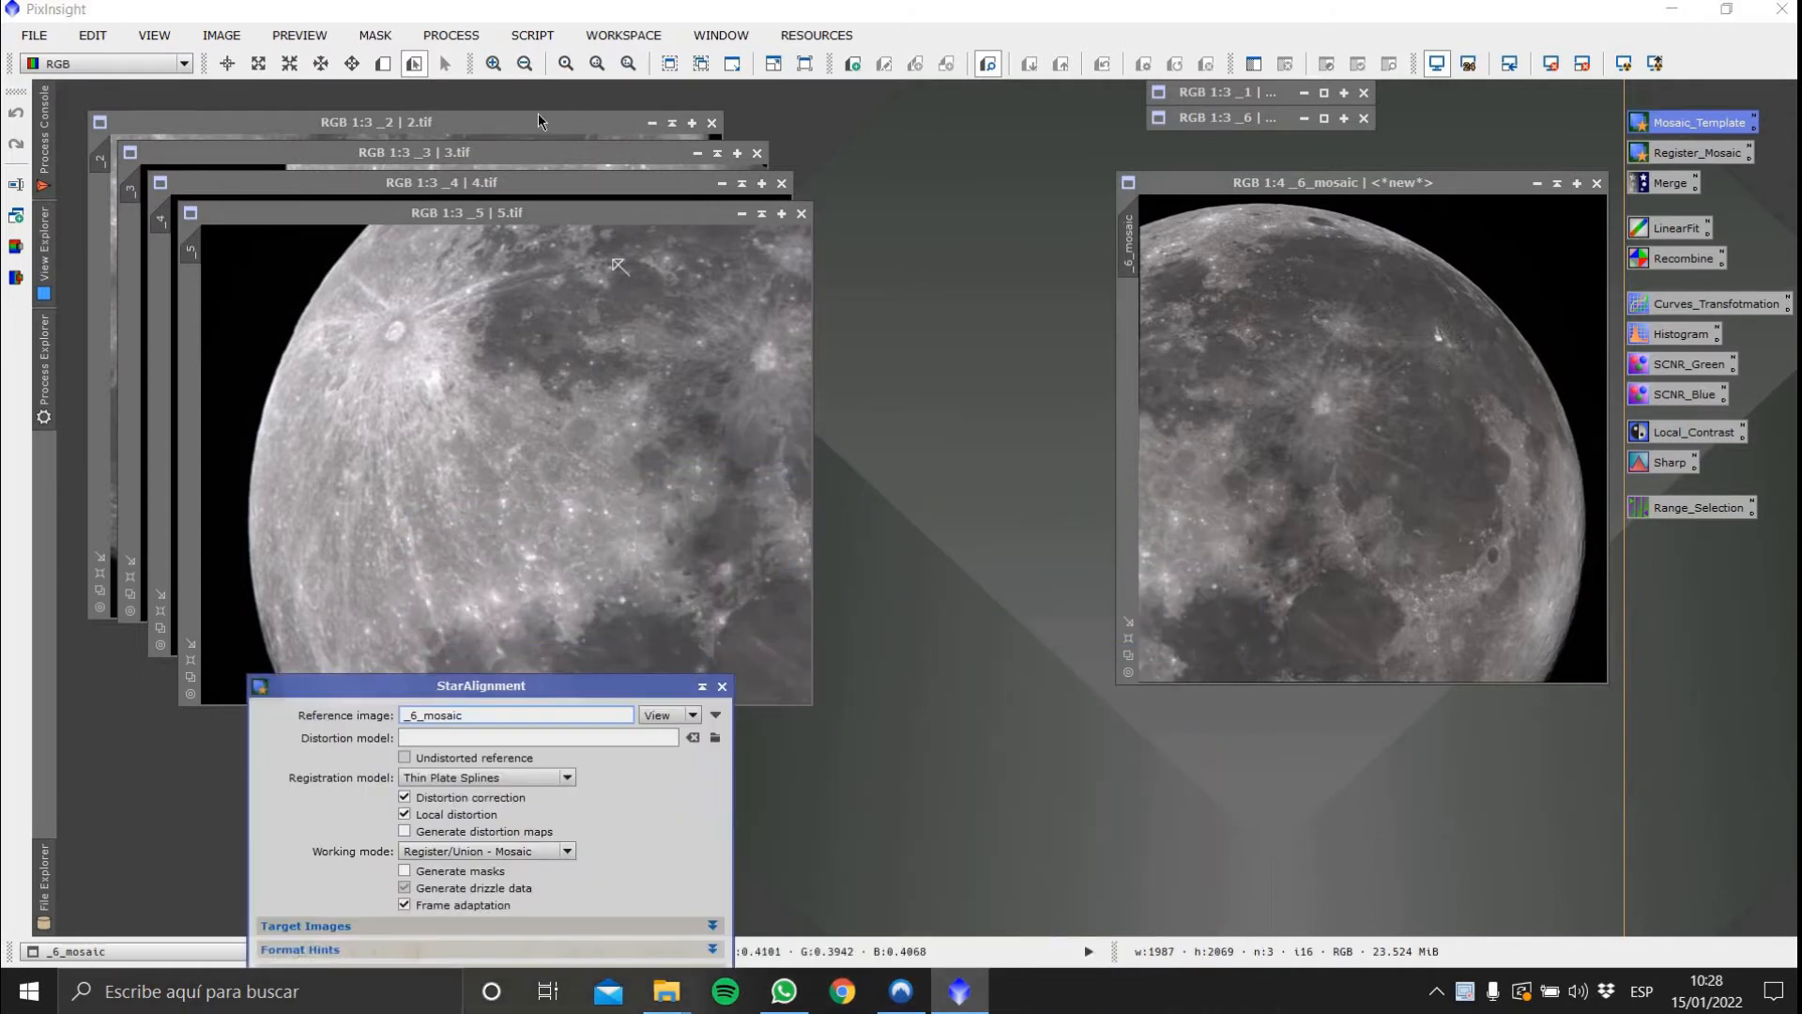
drag(540, 120, 831, 182)
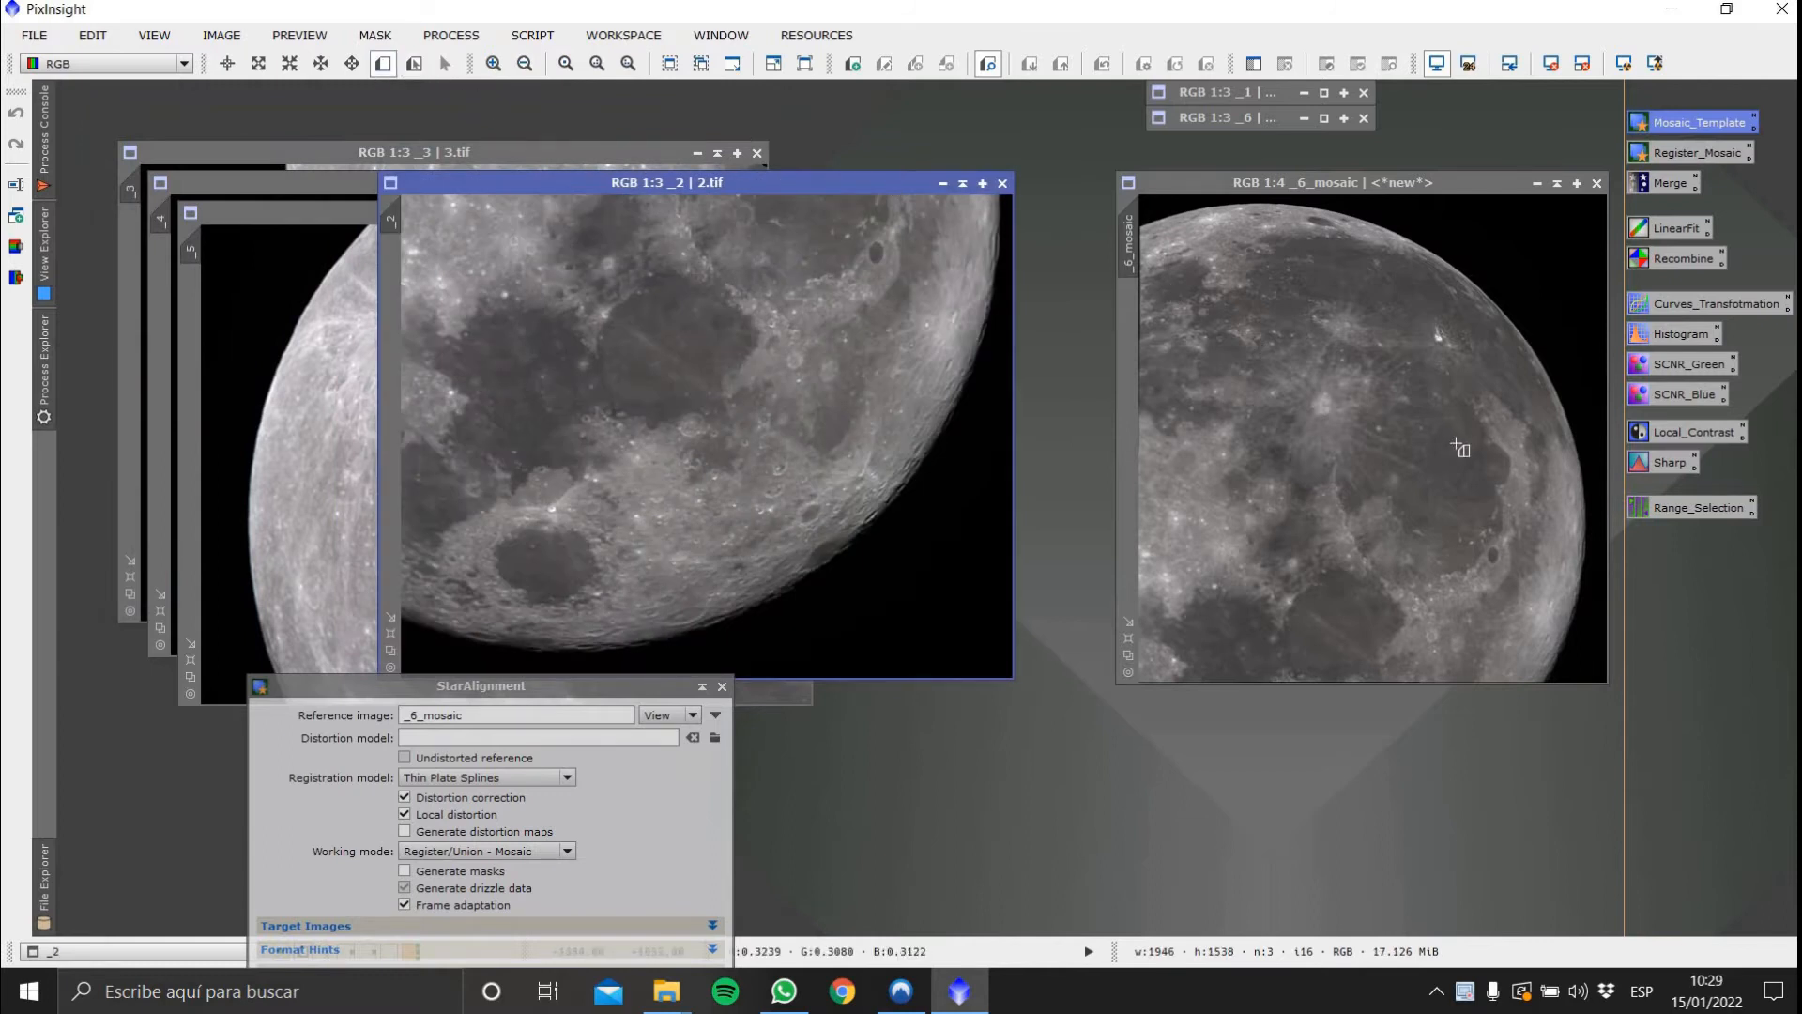
drag(1591, 523, 1139, 683)
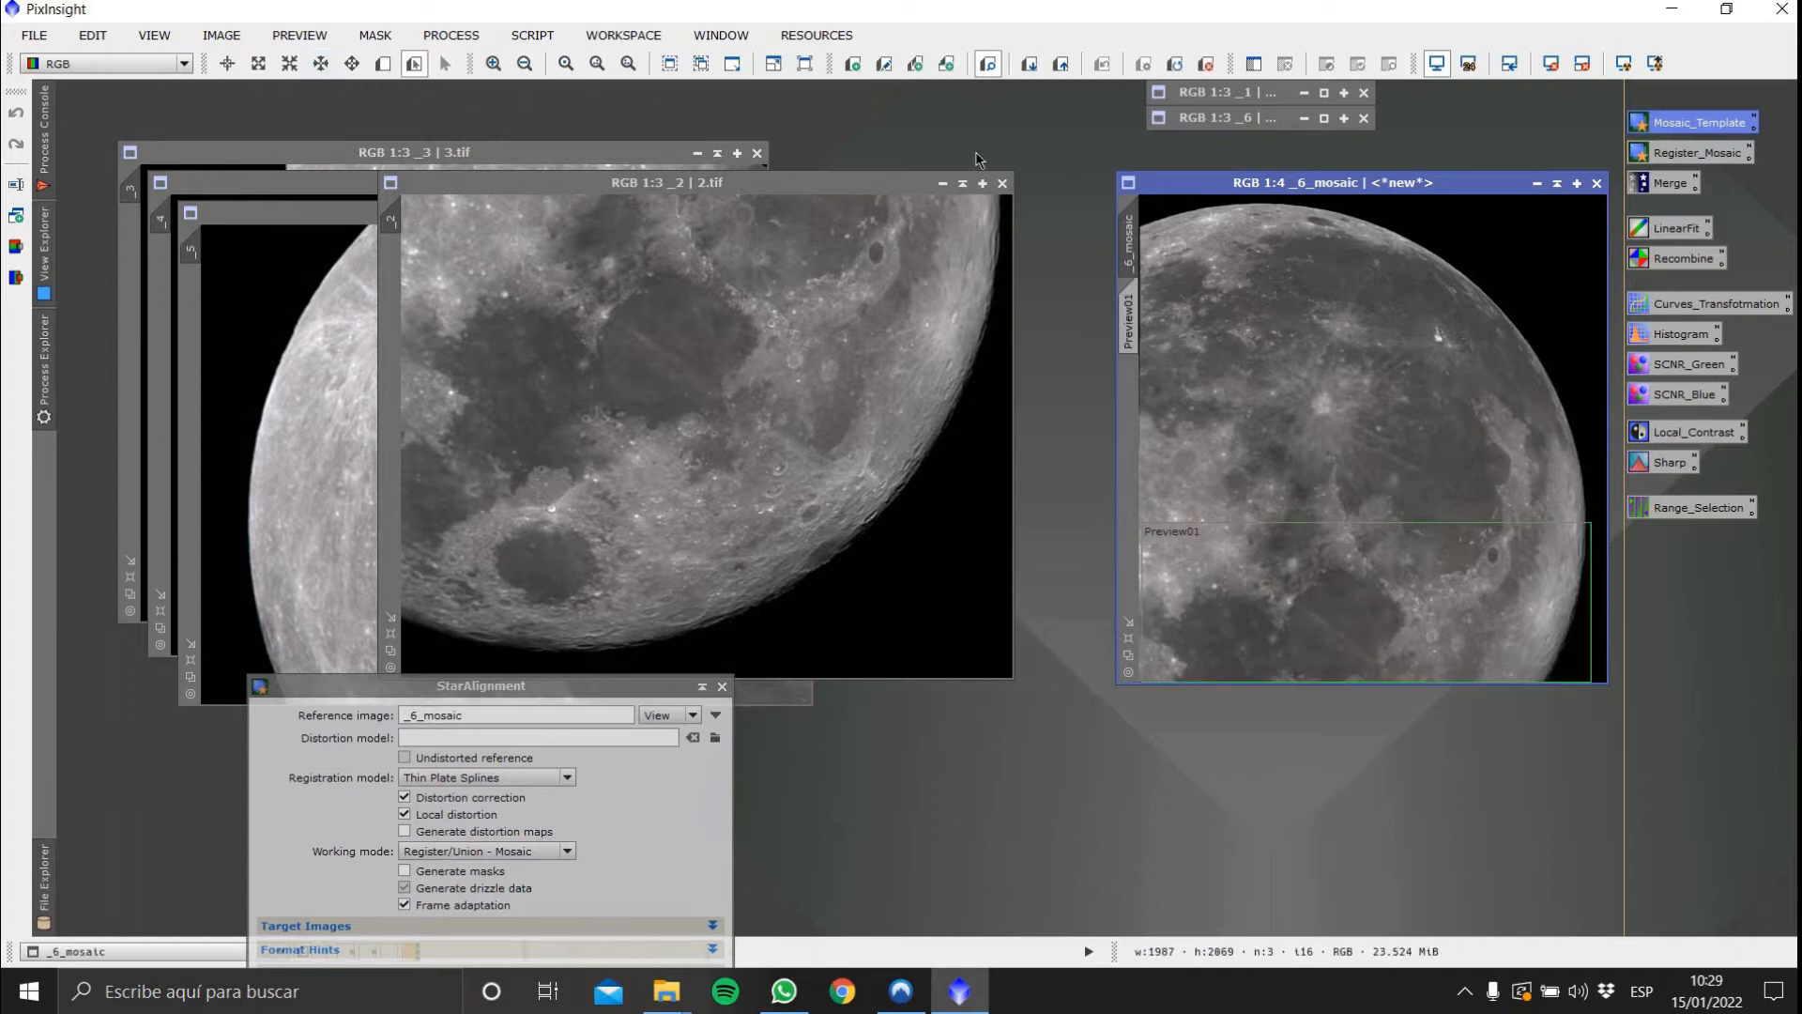
click(383, 63)
drag(1008, 197, 422, 423)
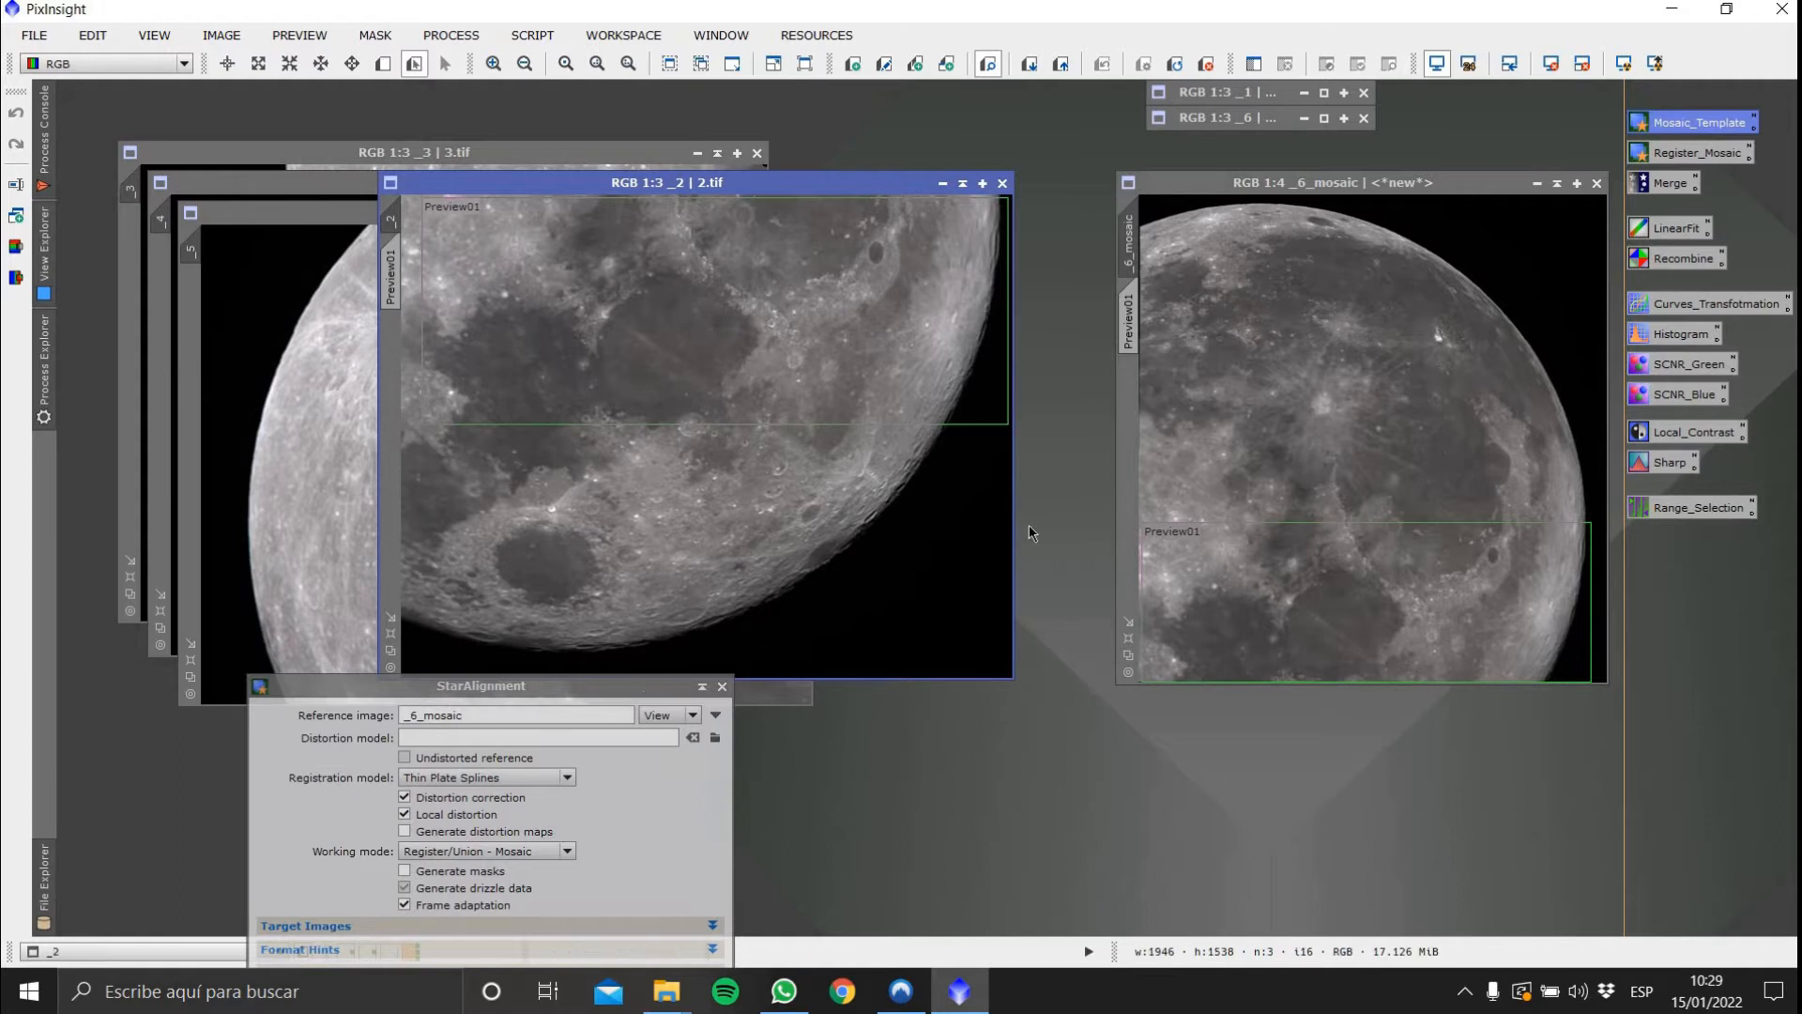
Apply StarAlignment to image 2 to register it into the mosaic with reference _6_mosaic
drag(490, 686, 1309, 323)
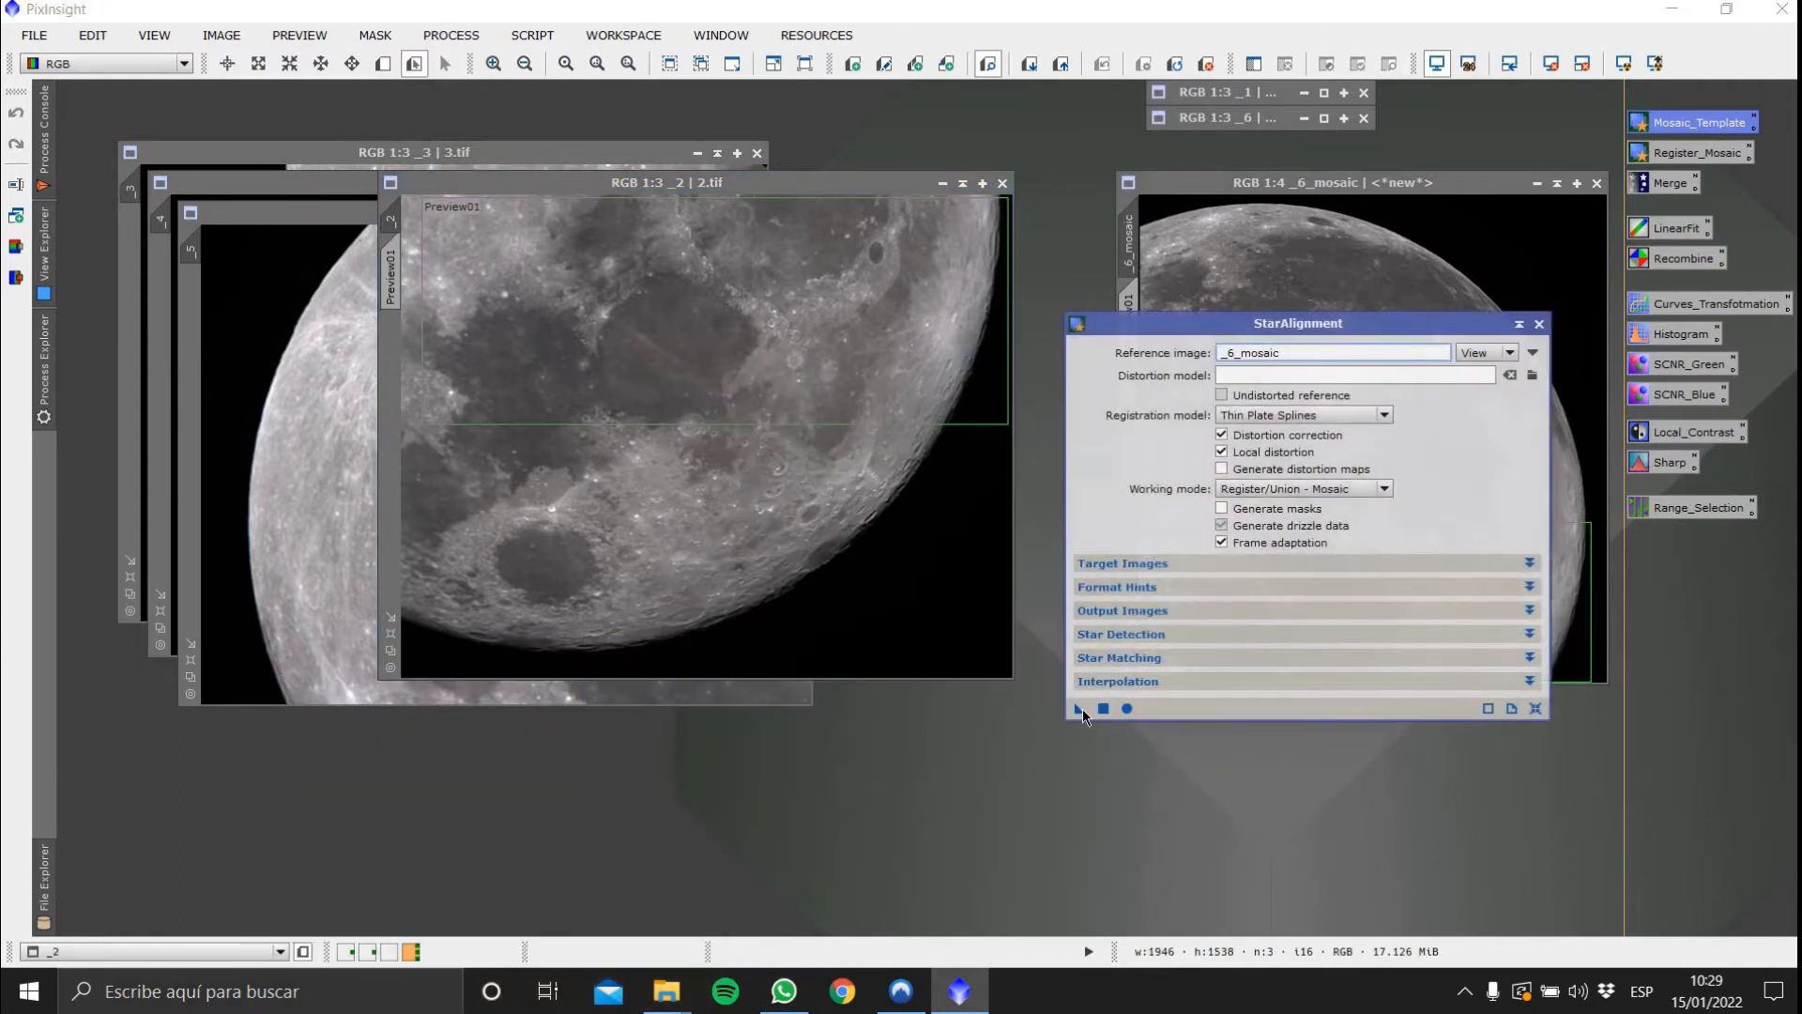
click(1079, 710)
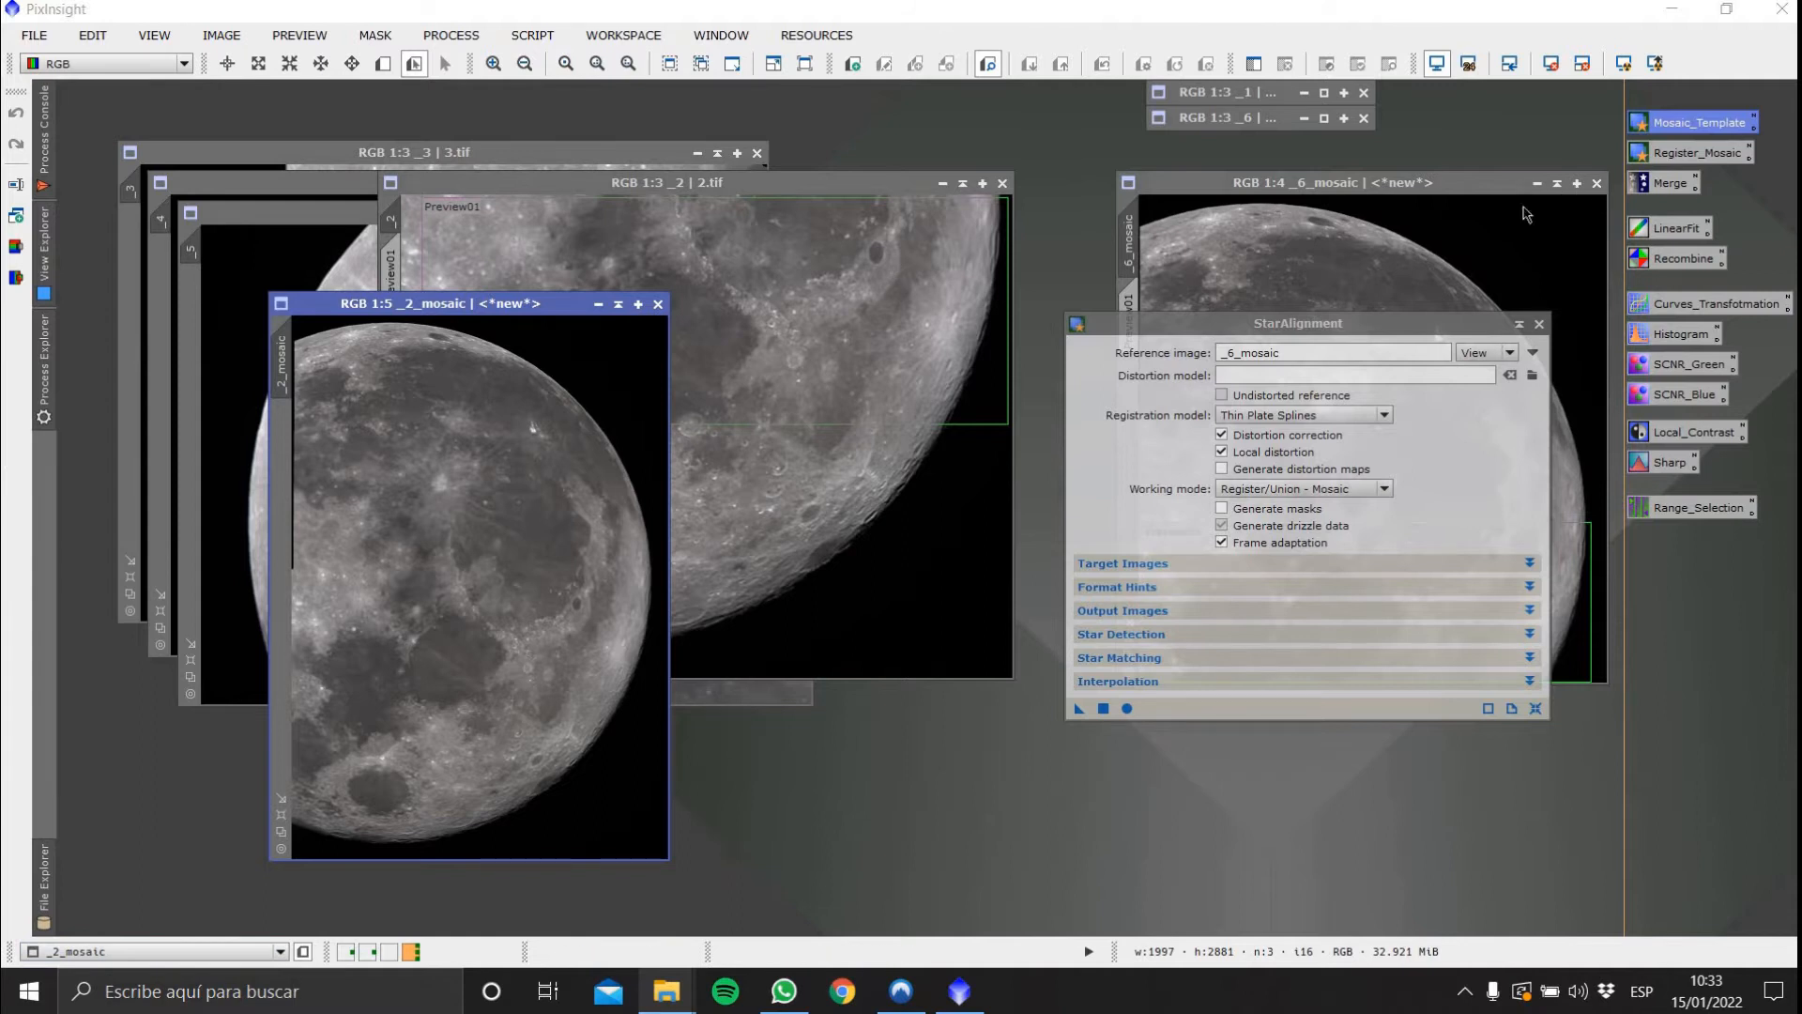
Close the _6_mosaic window and delete all previews from image 2
click(1597, 183)
click(838, 188)
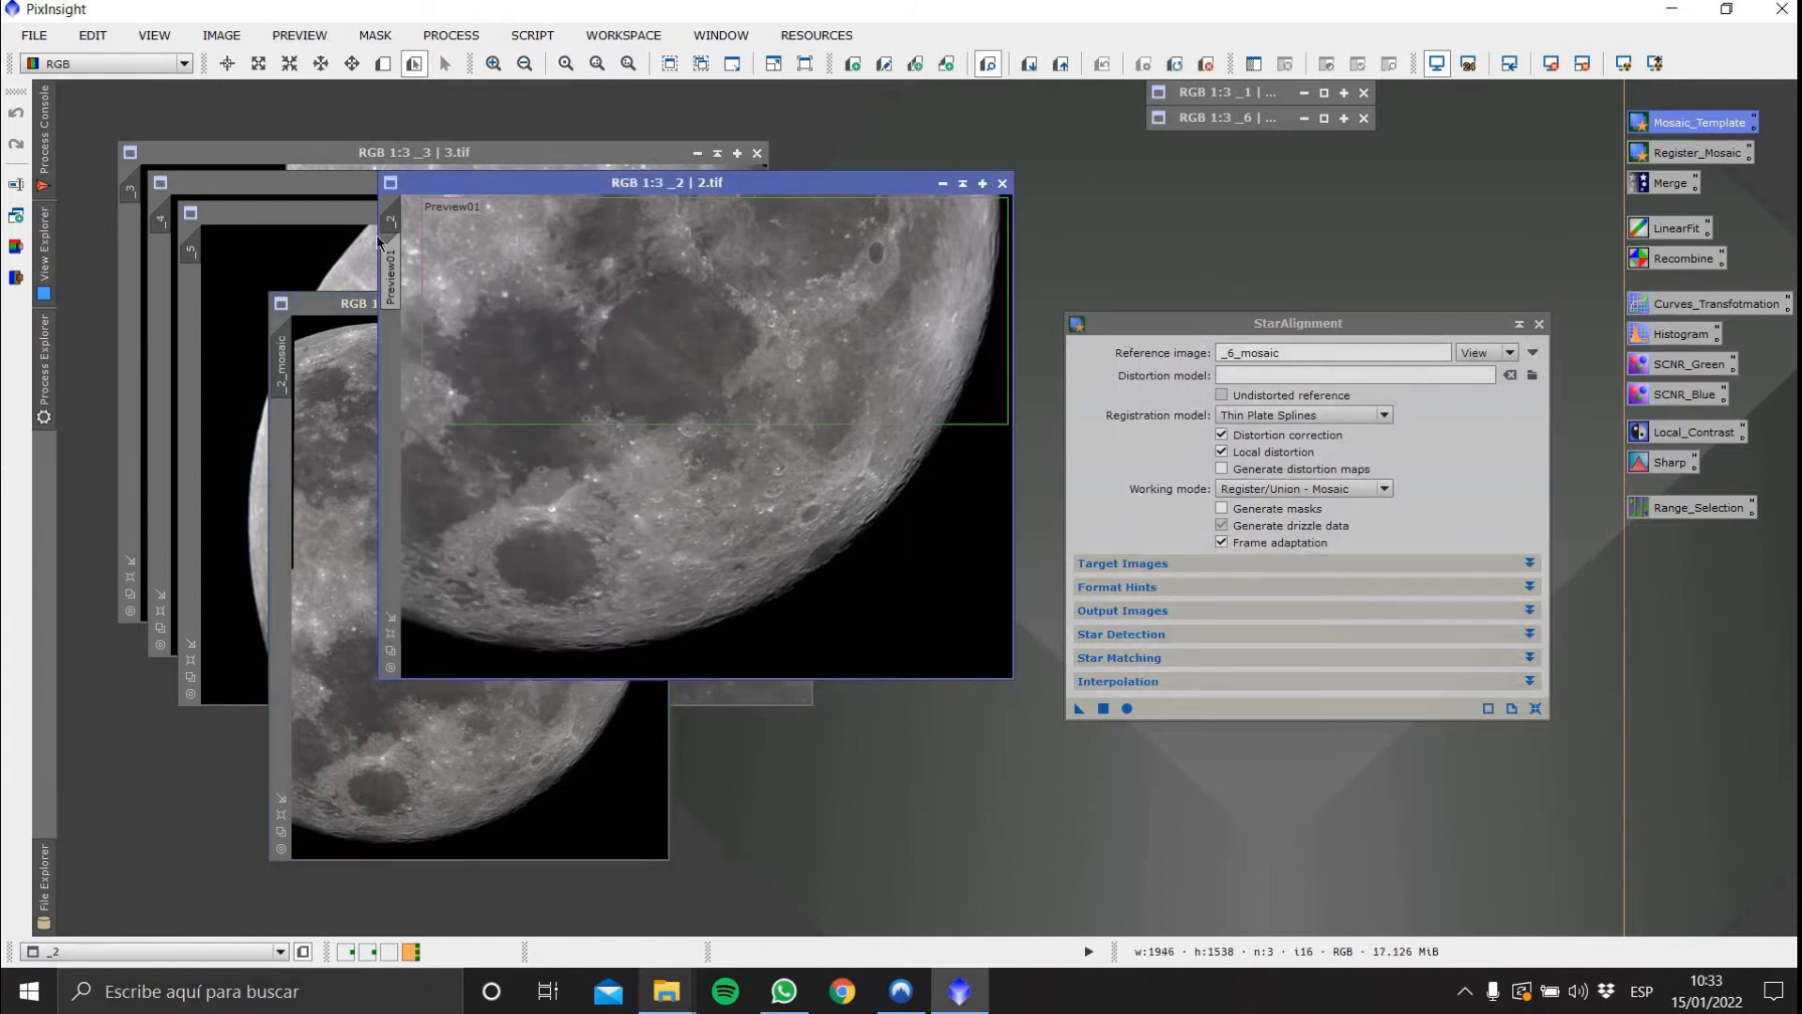
click(299, 35)
click(309, 417)
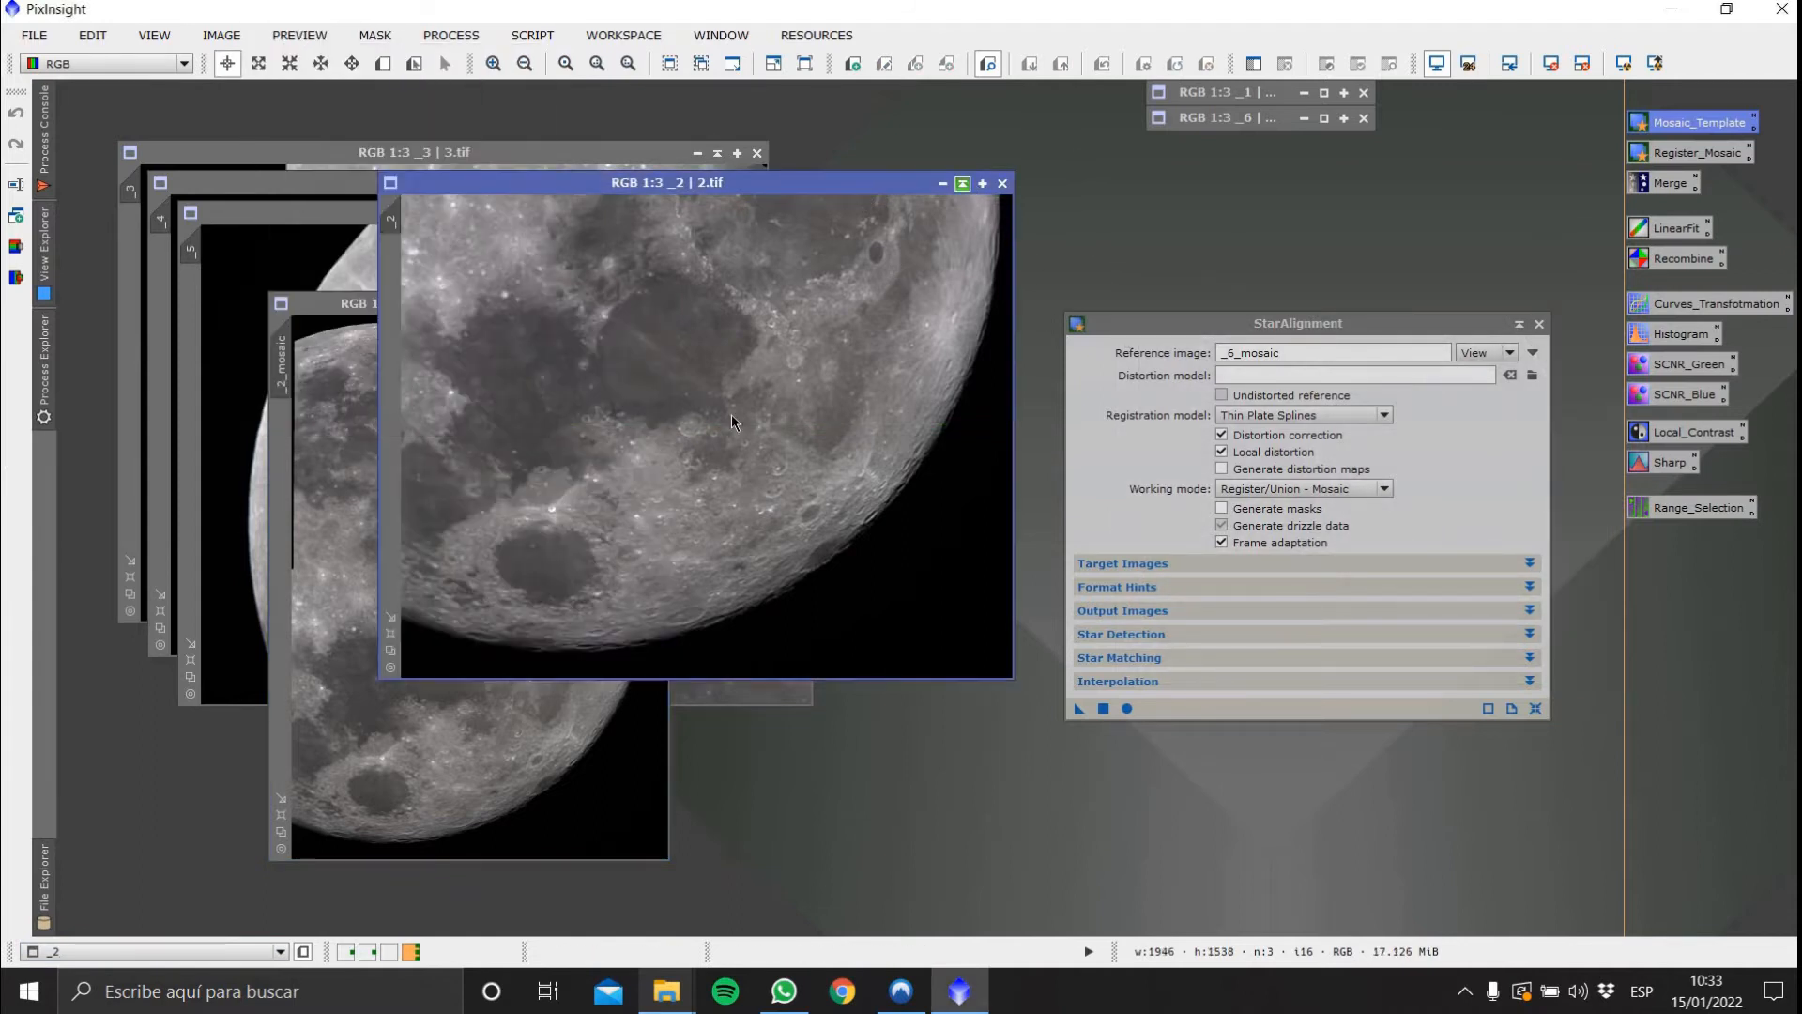
Shade the 2.tif window and park it at the top of the workspace with the others
click(964, 183)
drag(716, 428, 1261, 147)
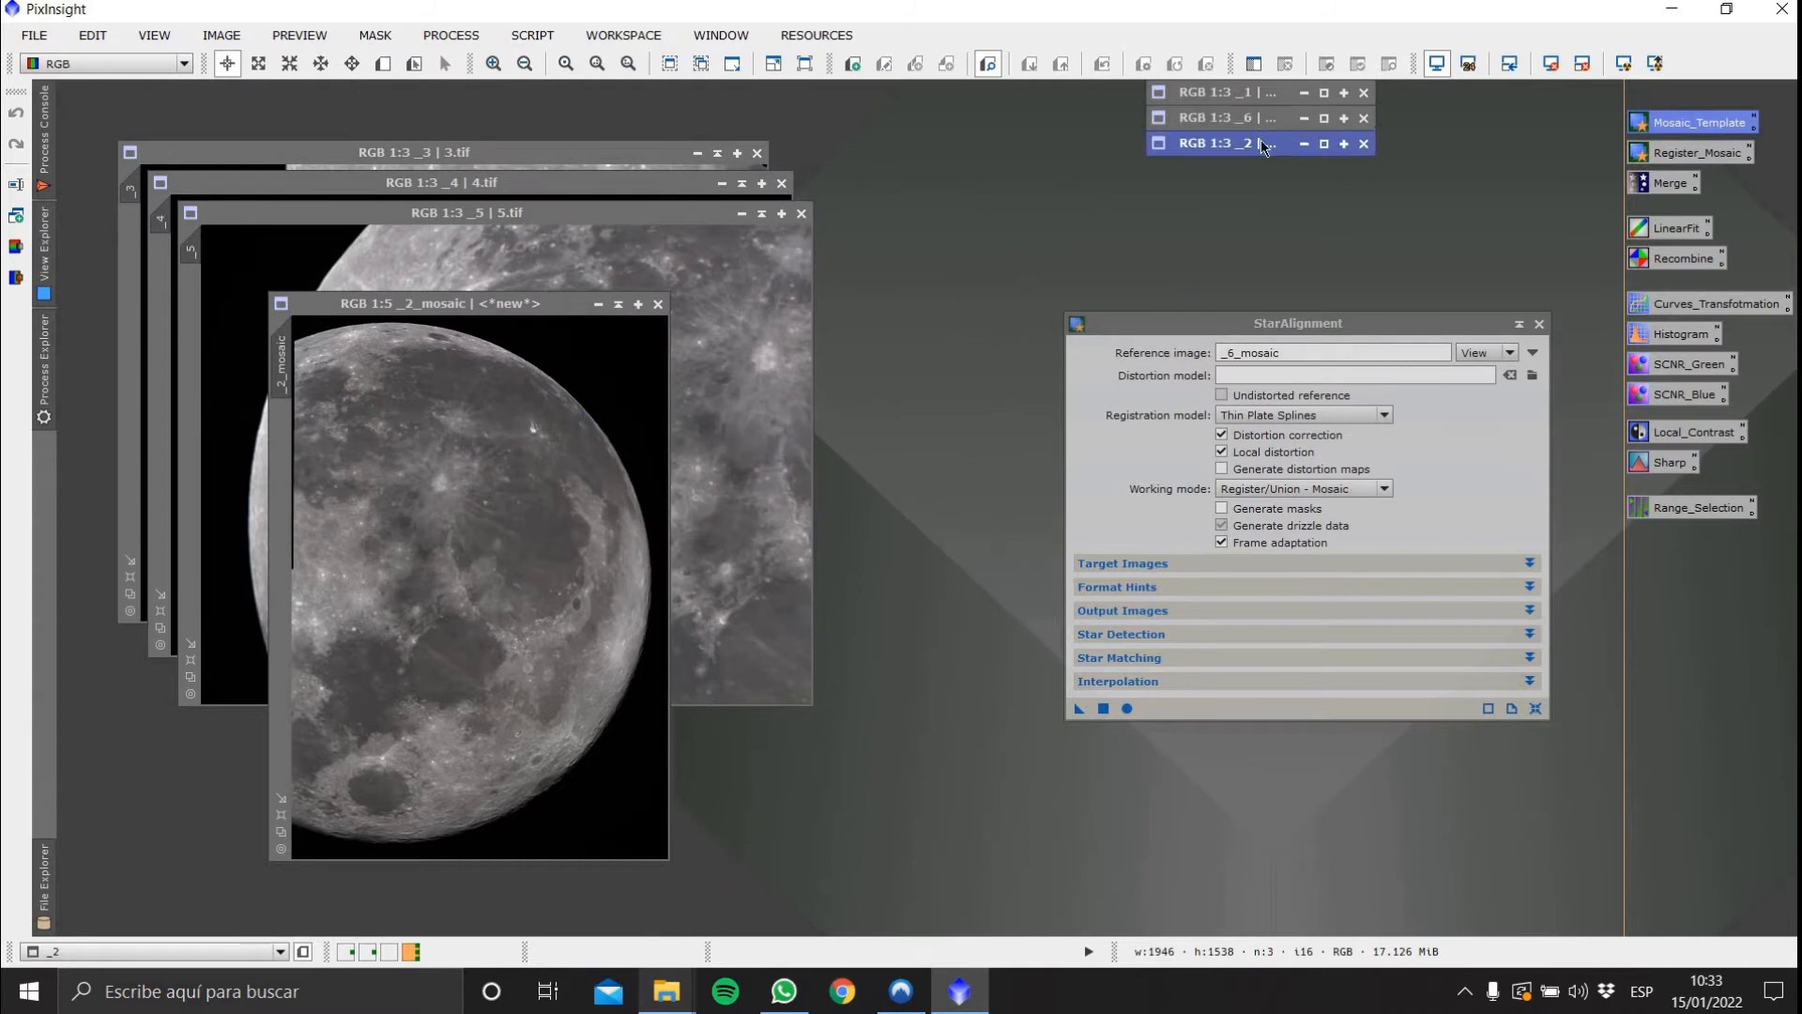
Unshade 6.tif, delete all its previews, and shade it again
double_click(1221, 118)
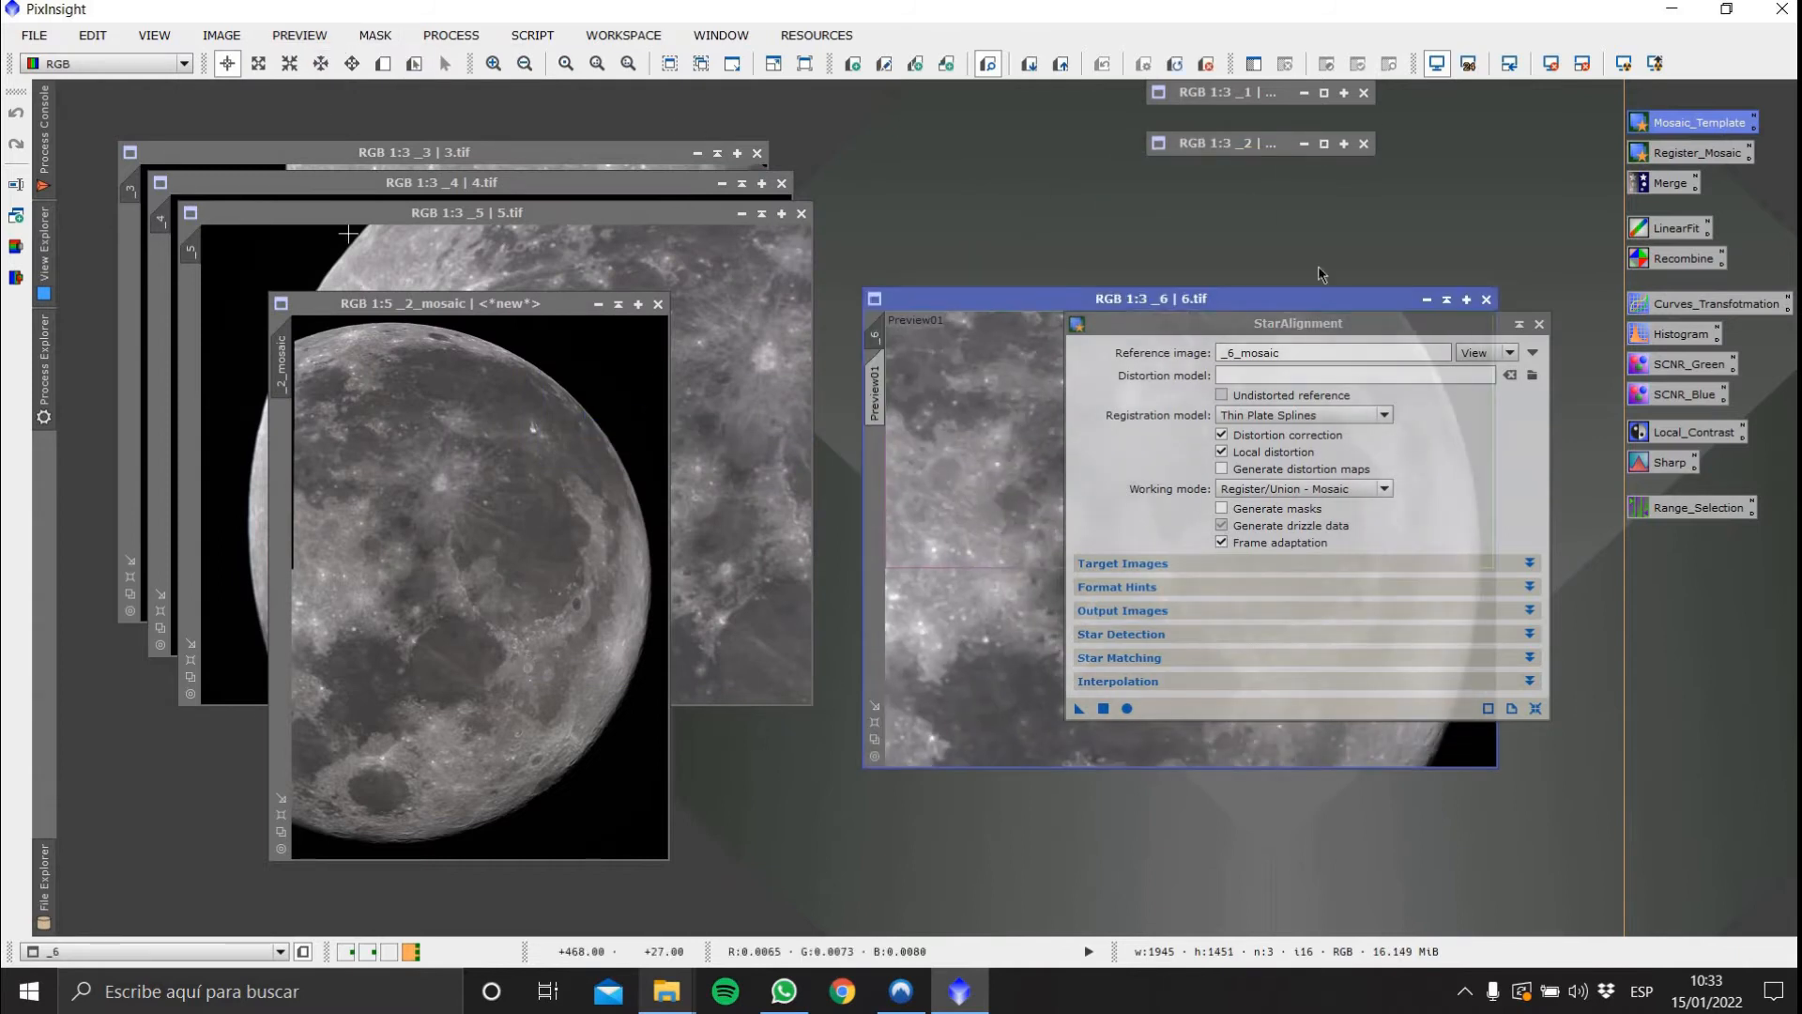
drag(1425, 332, 1395, 543)
click(299, 34)
click(310, 418)
click(1427, 299)
Unshade 1.tif, delete all its previews, and shade it again
double_click(1265, 91)
click(300, 35)
click(310, 417)
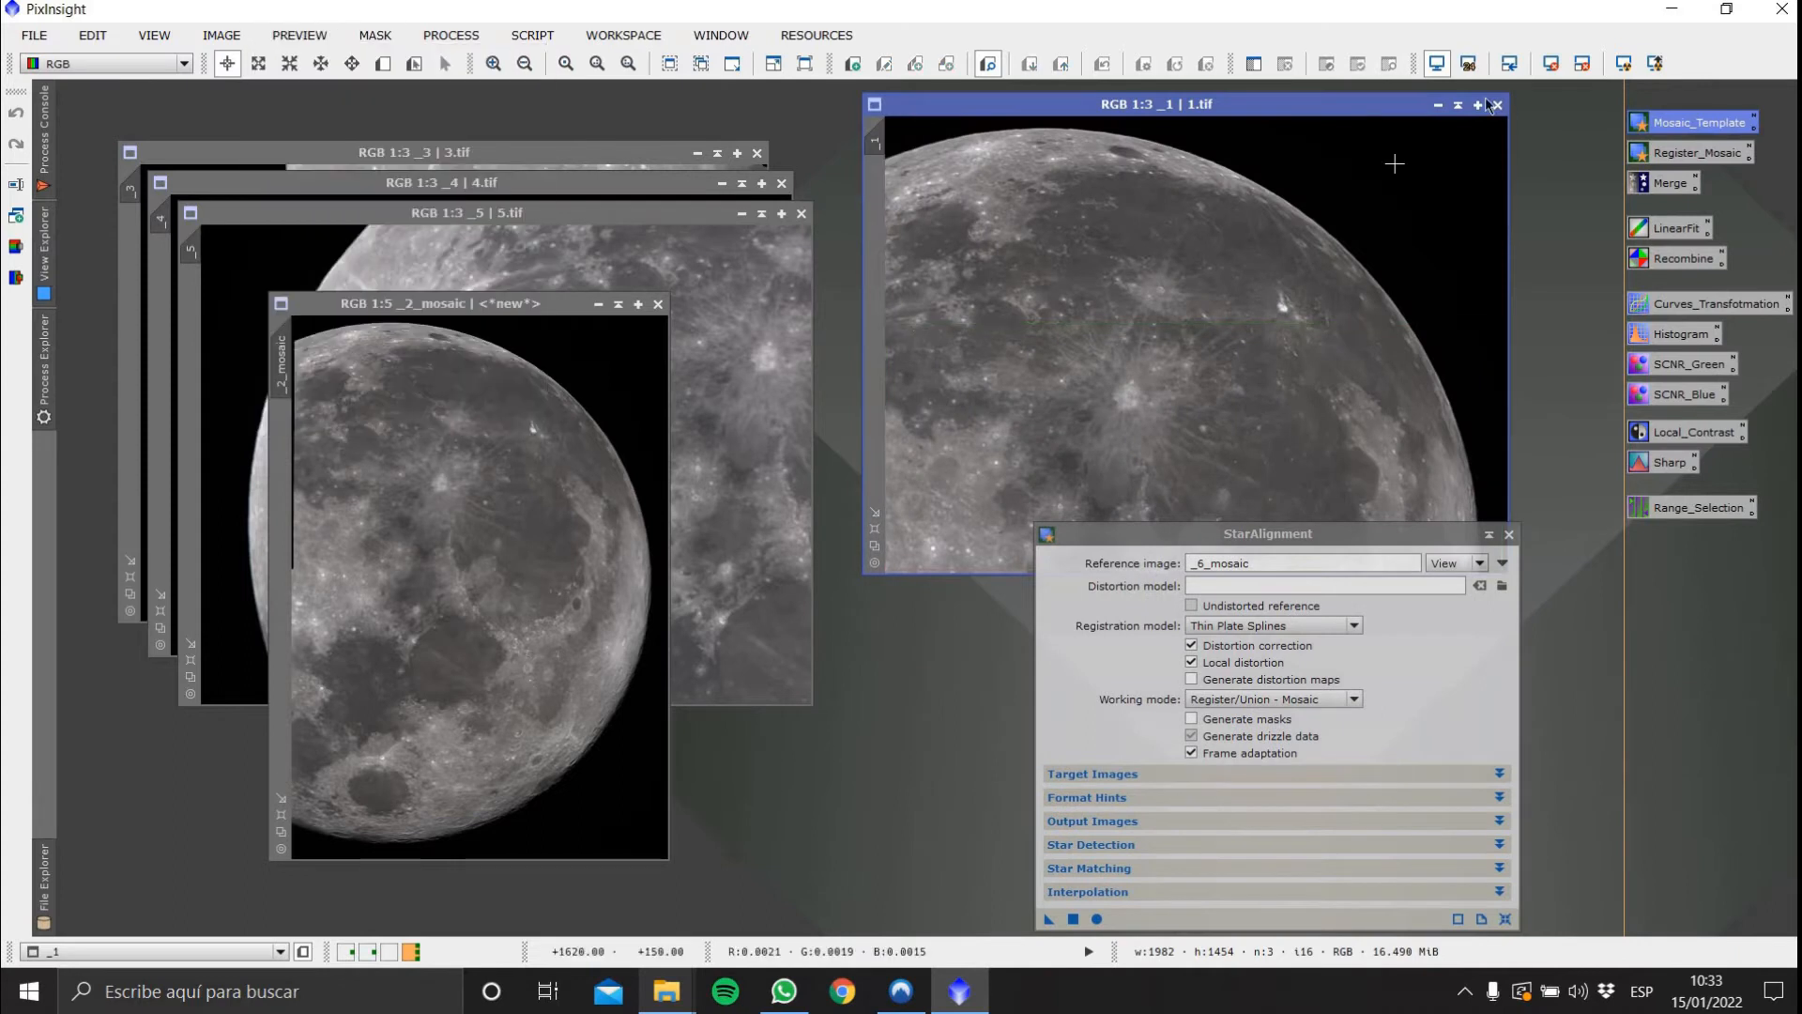
click(1438, 106)
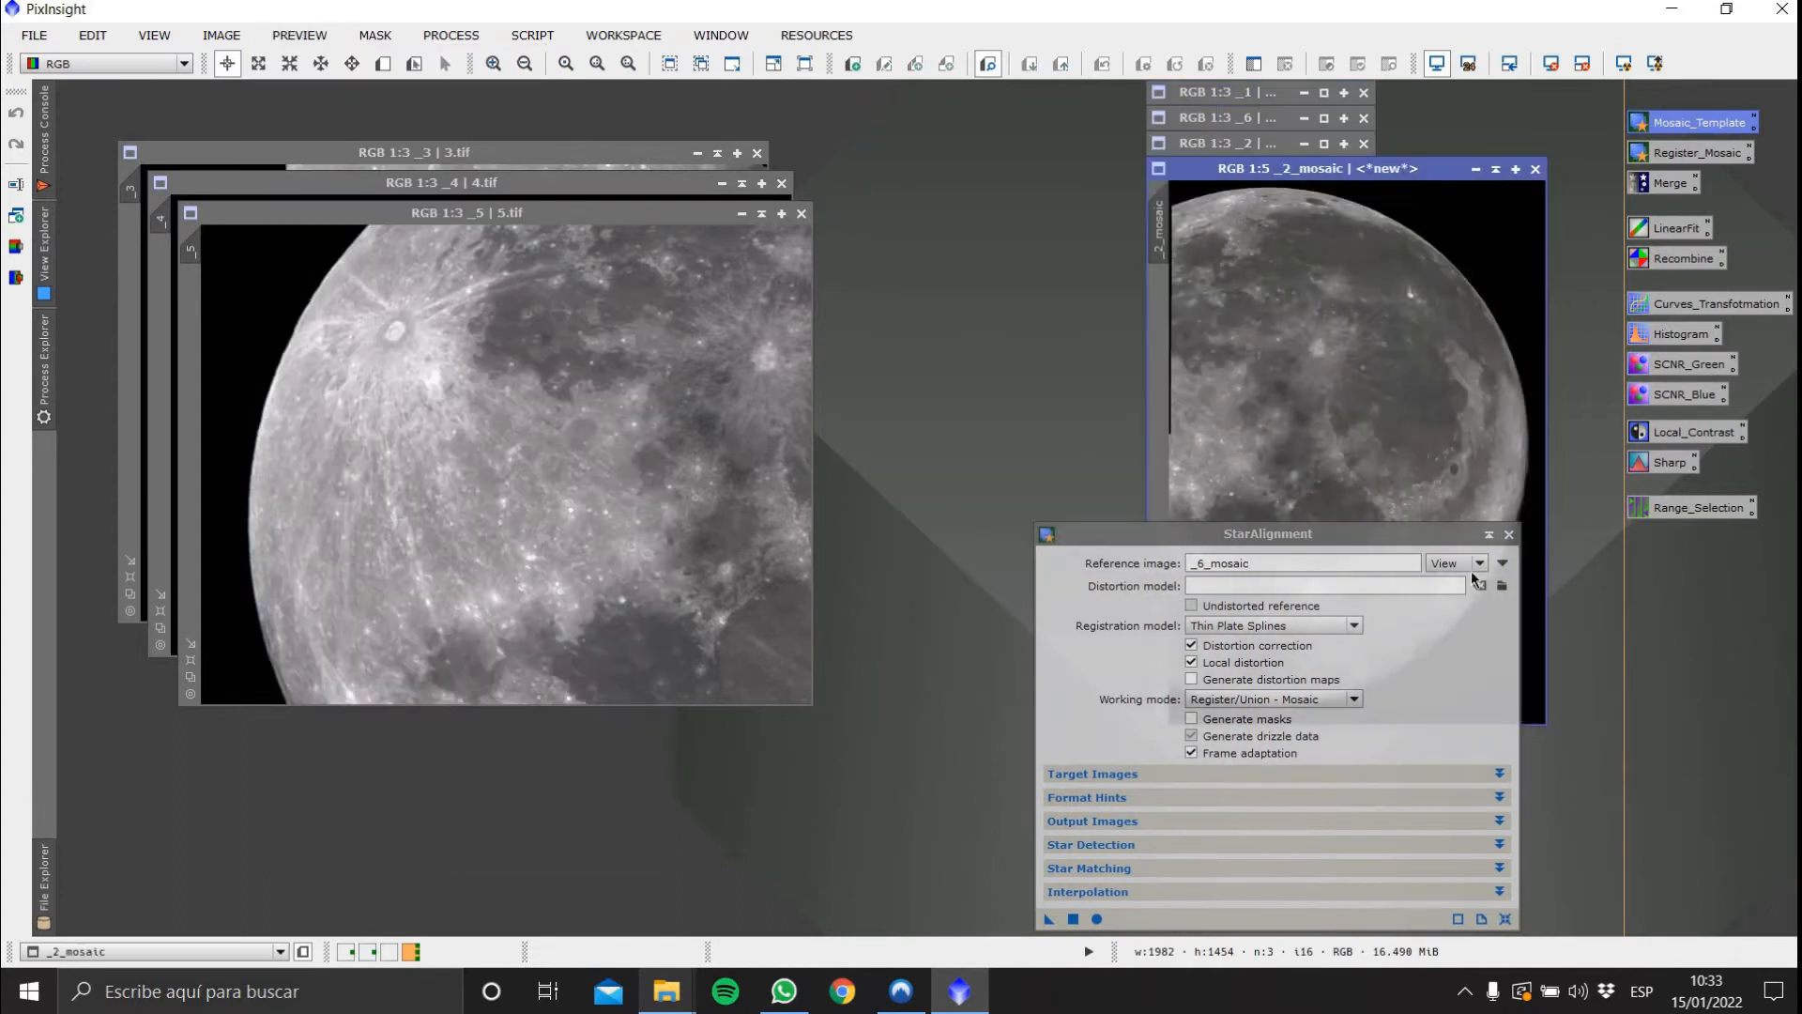
Set the StarAlignment reference image to _2_mosaic
click(1453, 564)
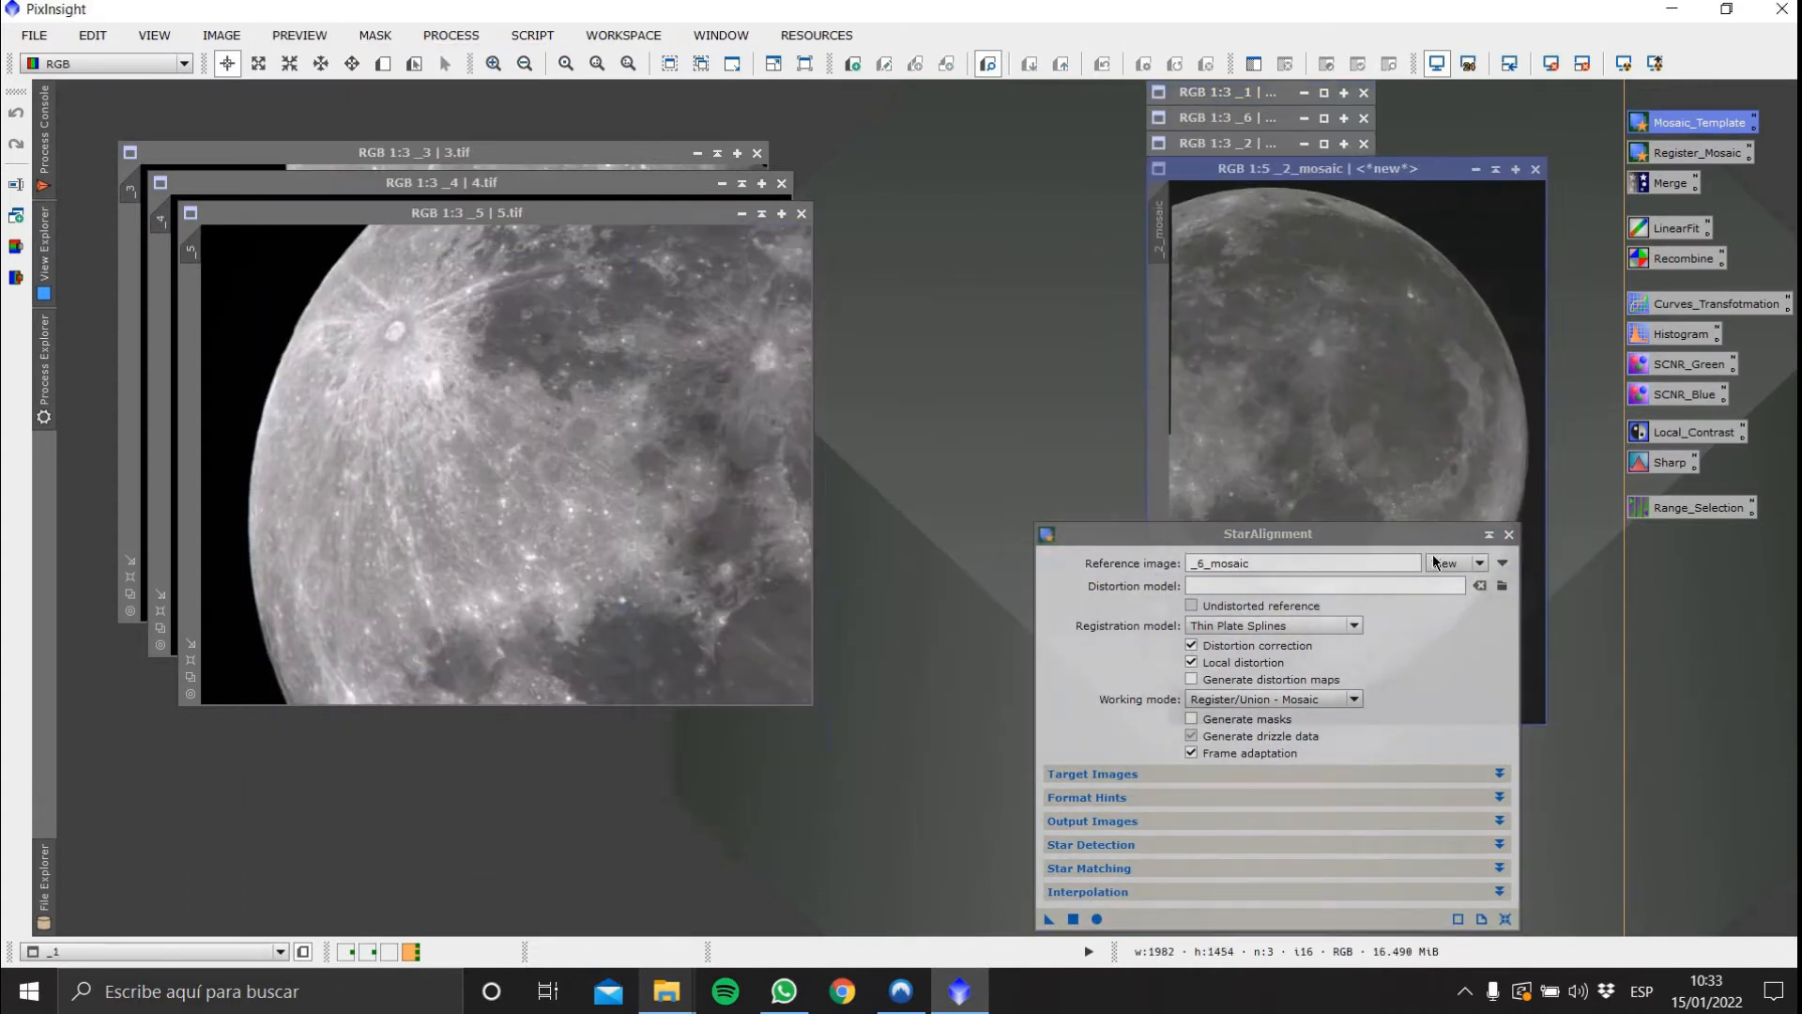
click(1503, 563)
click(972, 460)
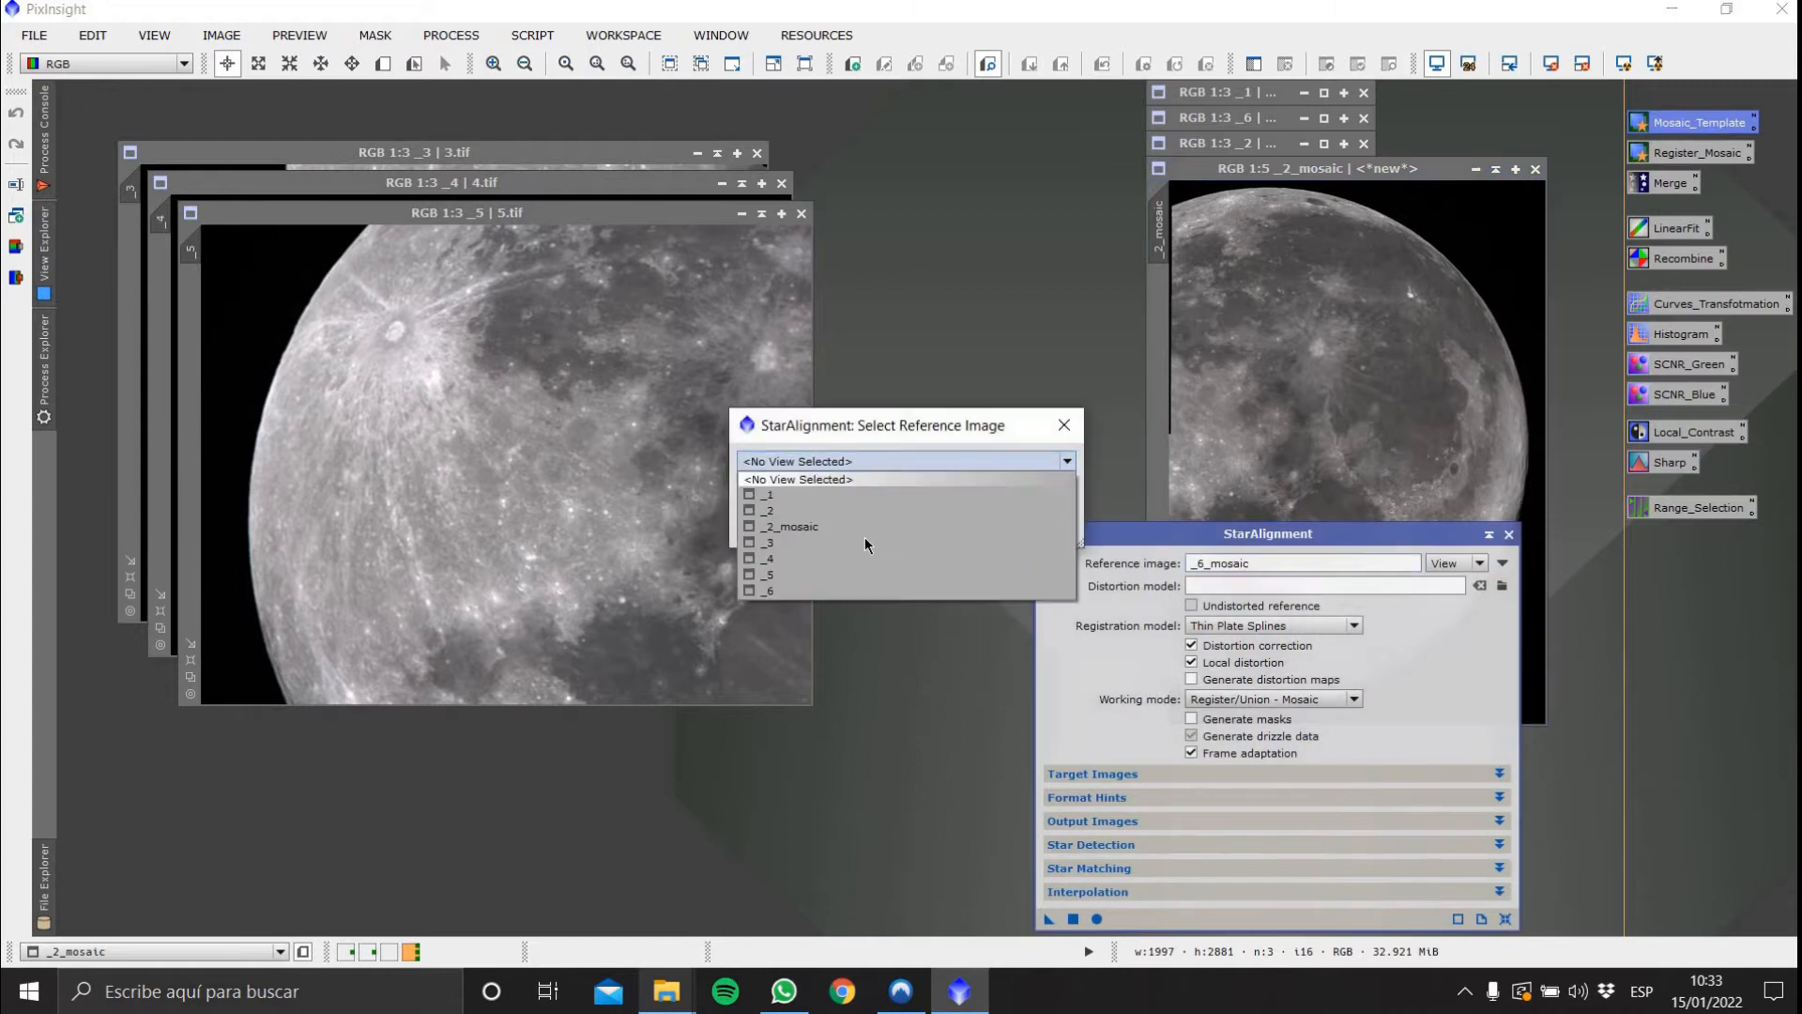
click(979, 526)
click(1037, 531)
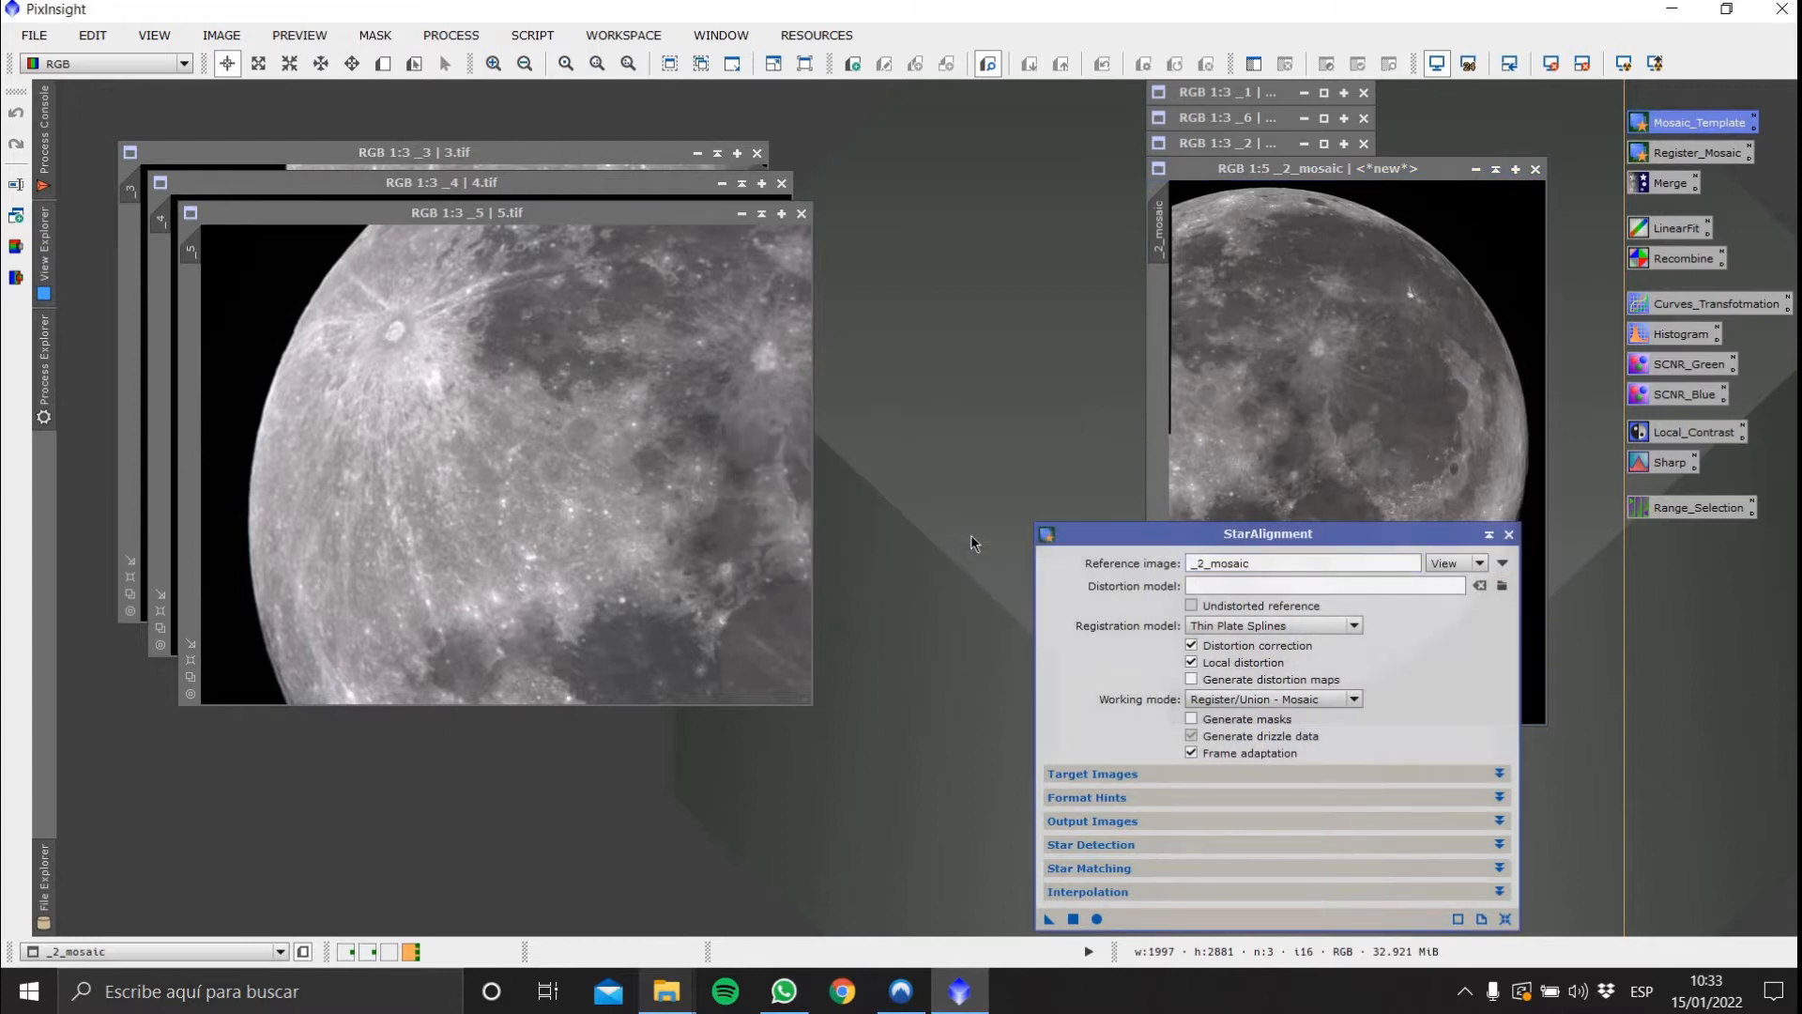
Create previews over the region shared by _2_mosaic and image 3, on _2_mosaic and on 3.tif
click(597, 158)
drag(1311, 532, 925, 689)
click(383, 63)
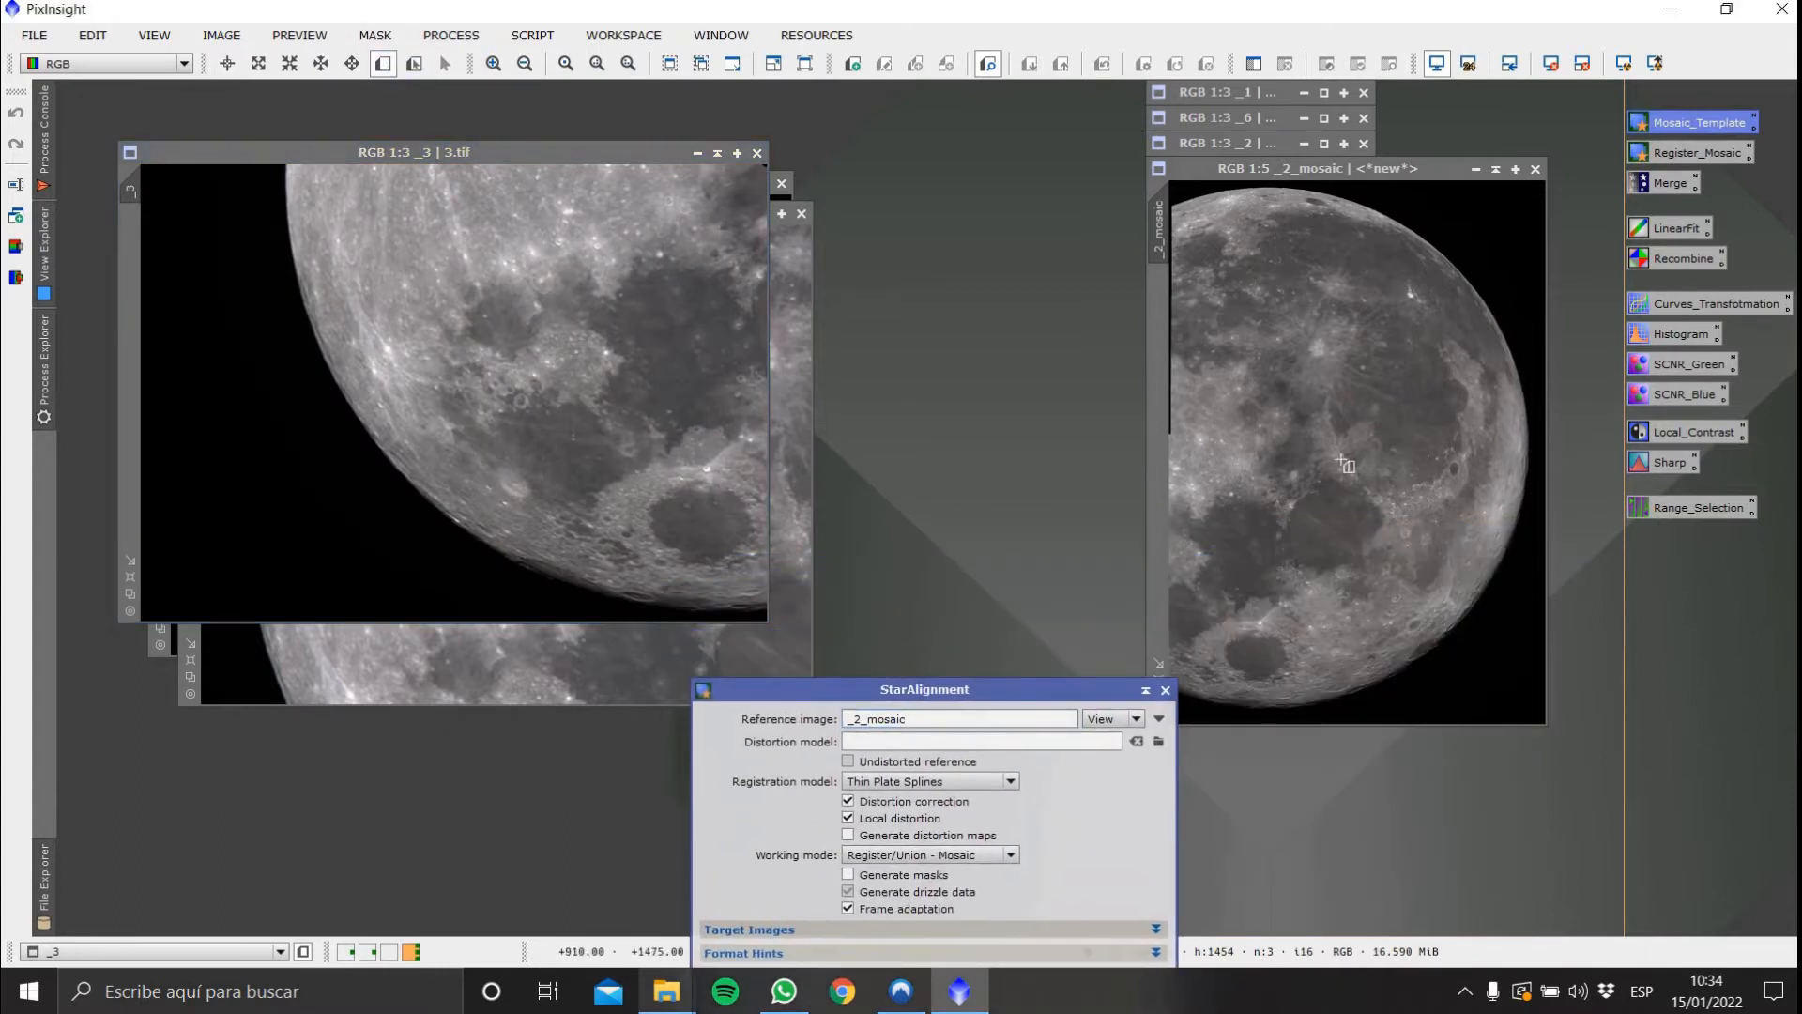
drag(989, 702, 883, 708)
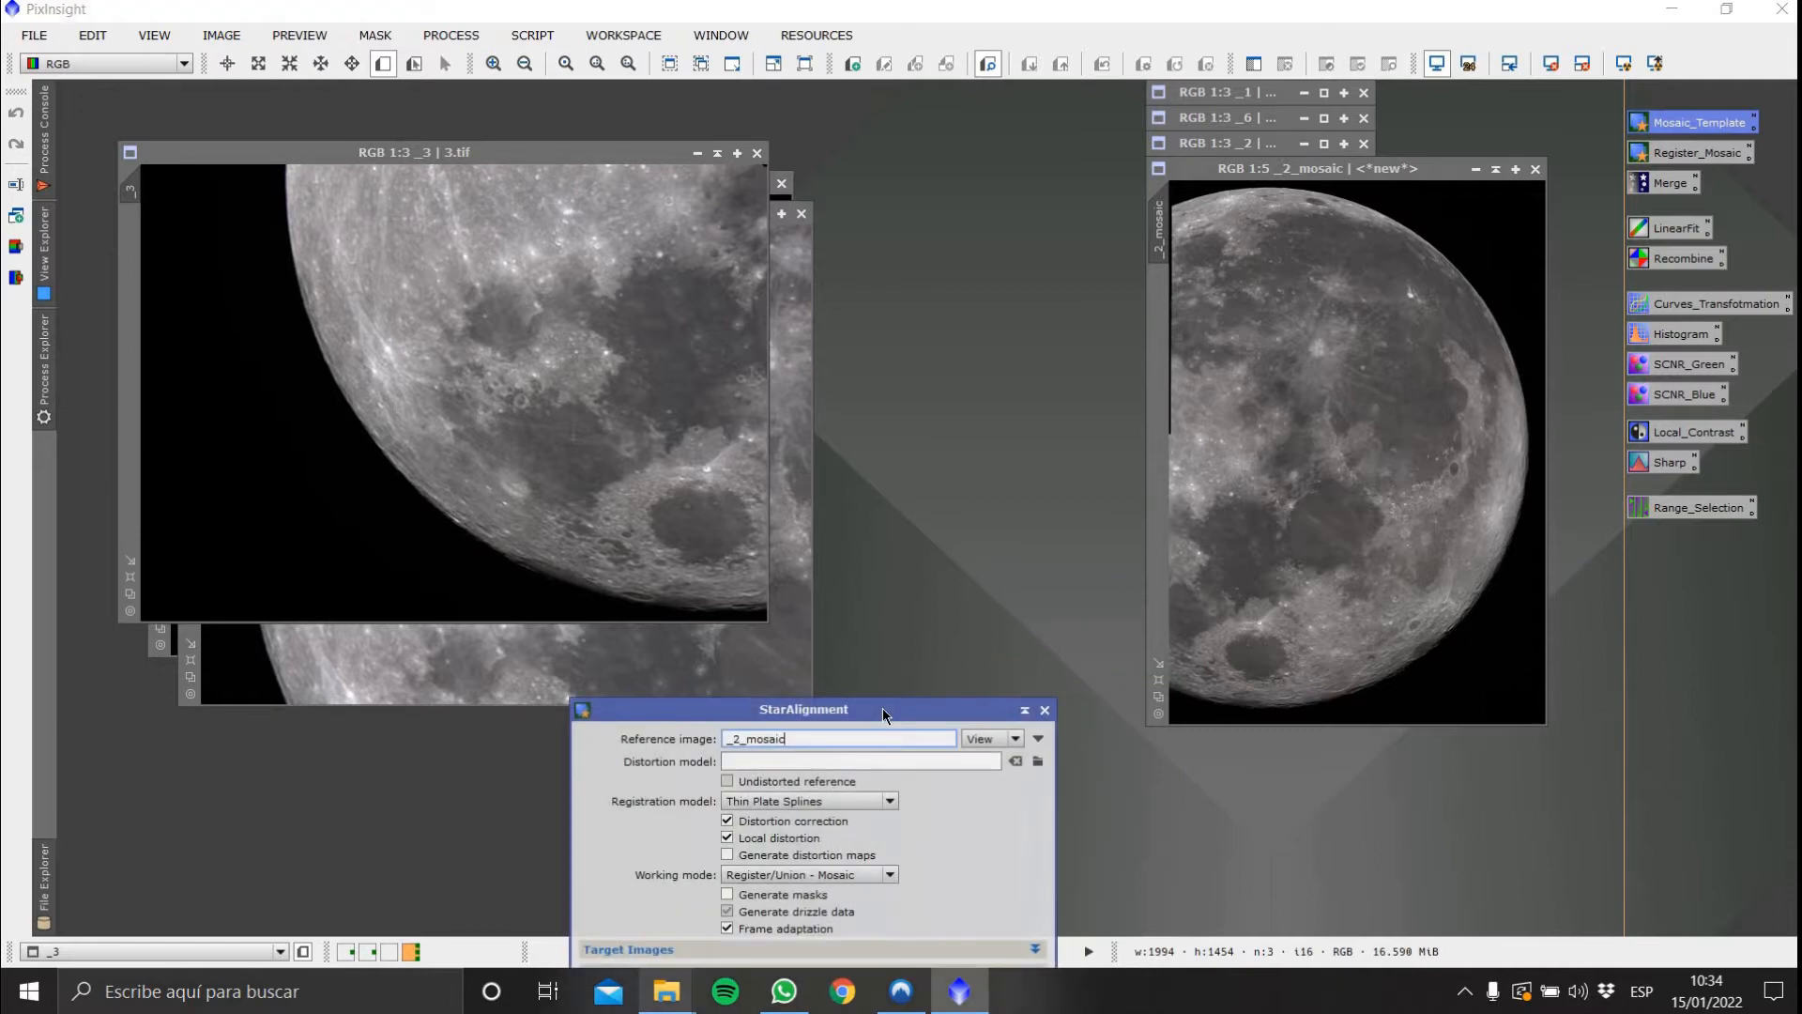
drag(1172, 443, 1304, 713)
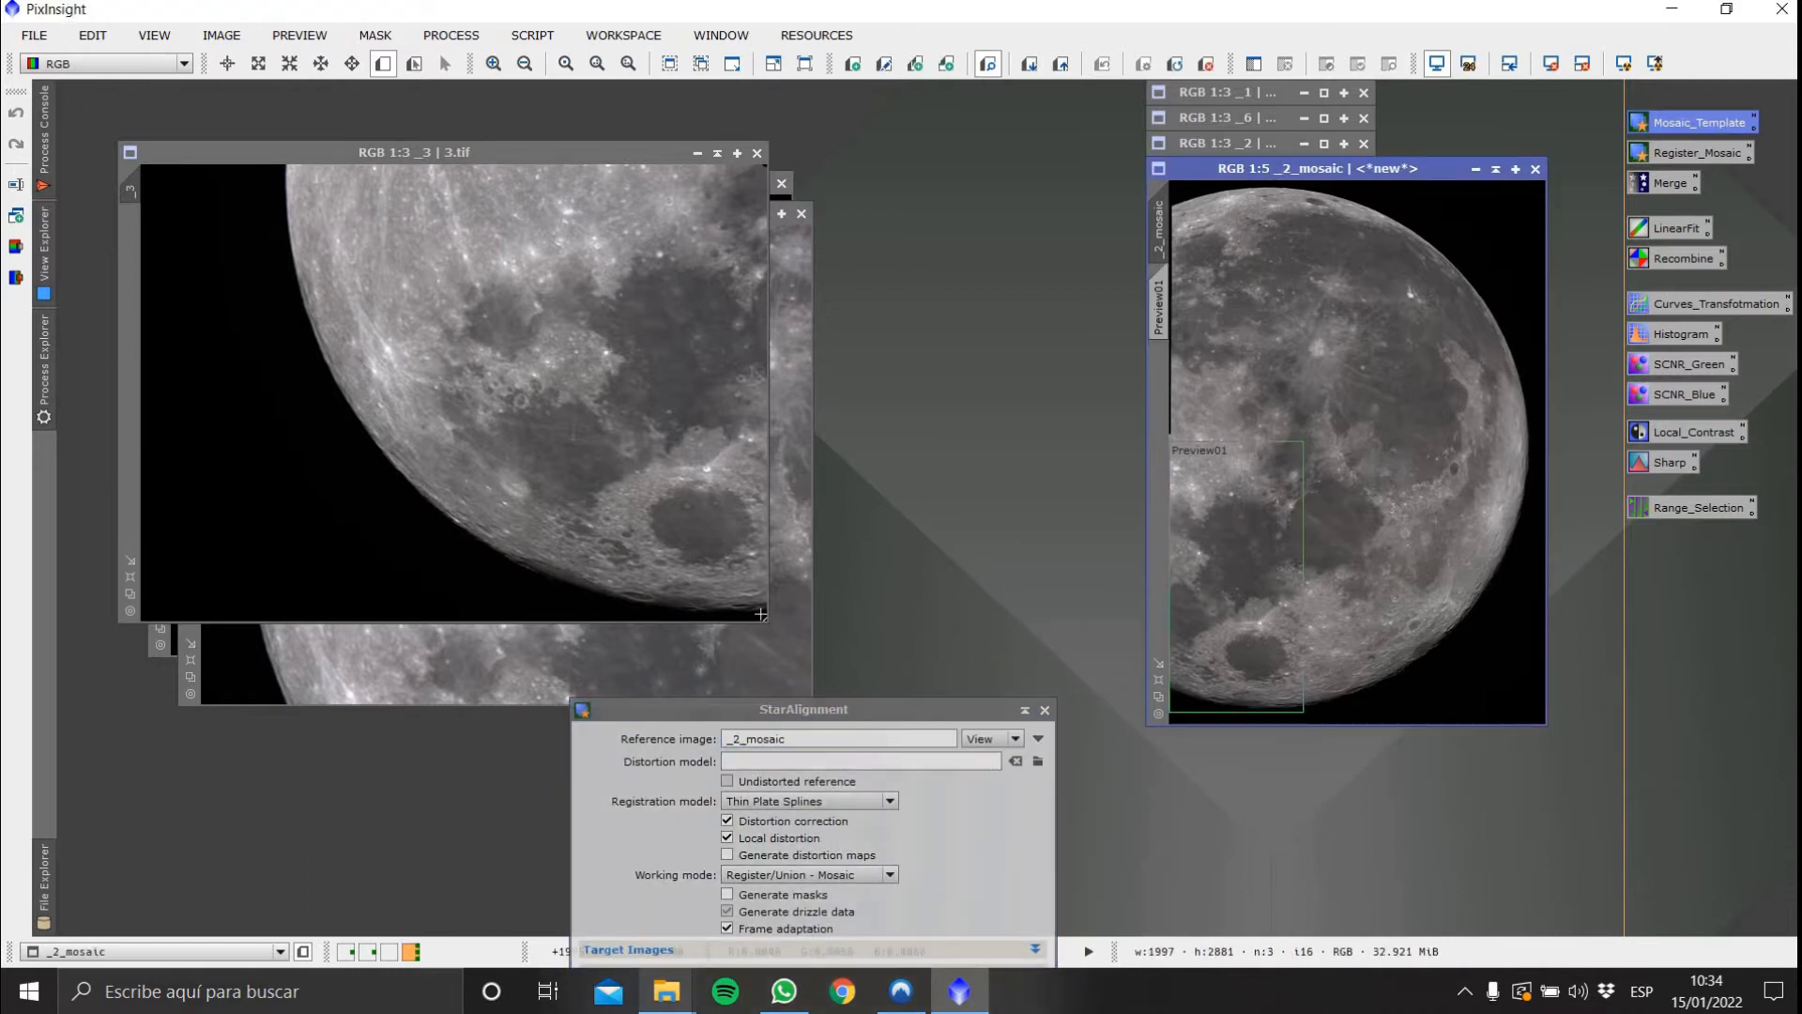
drag(555, 168, 765, 613)
Apply StarAlignment to image 3 to register it into the mosaic with reference _2_mosaic
drag(882, 708, 1205, 383)
drag(907, 768, 324, 343)
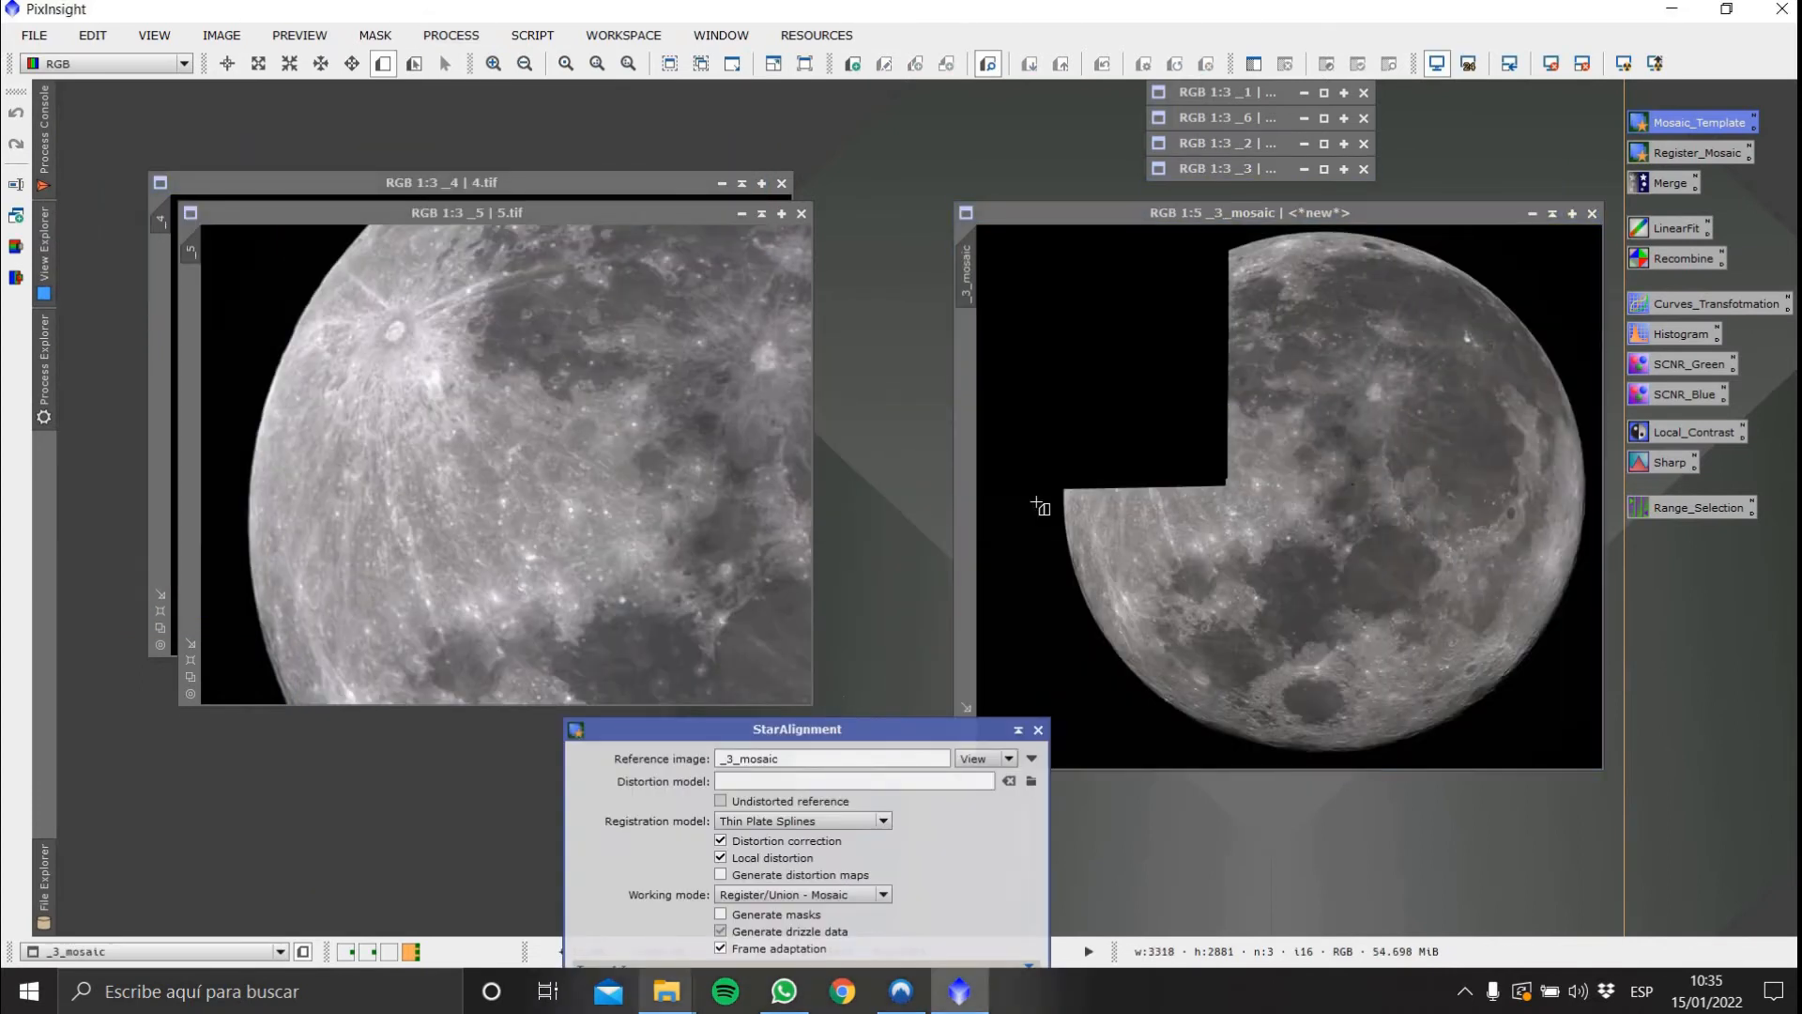
drag(1053, 495, 1269, 608)
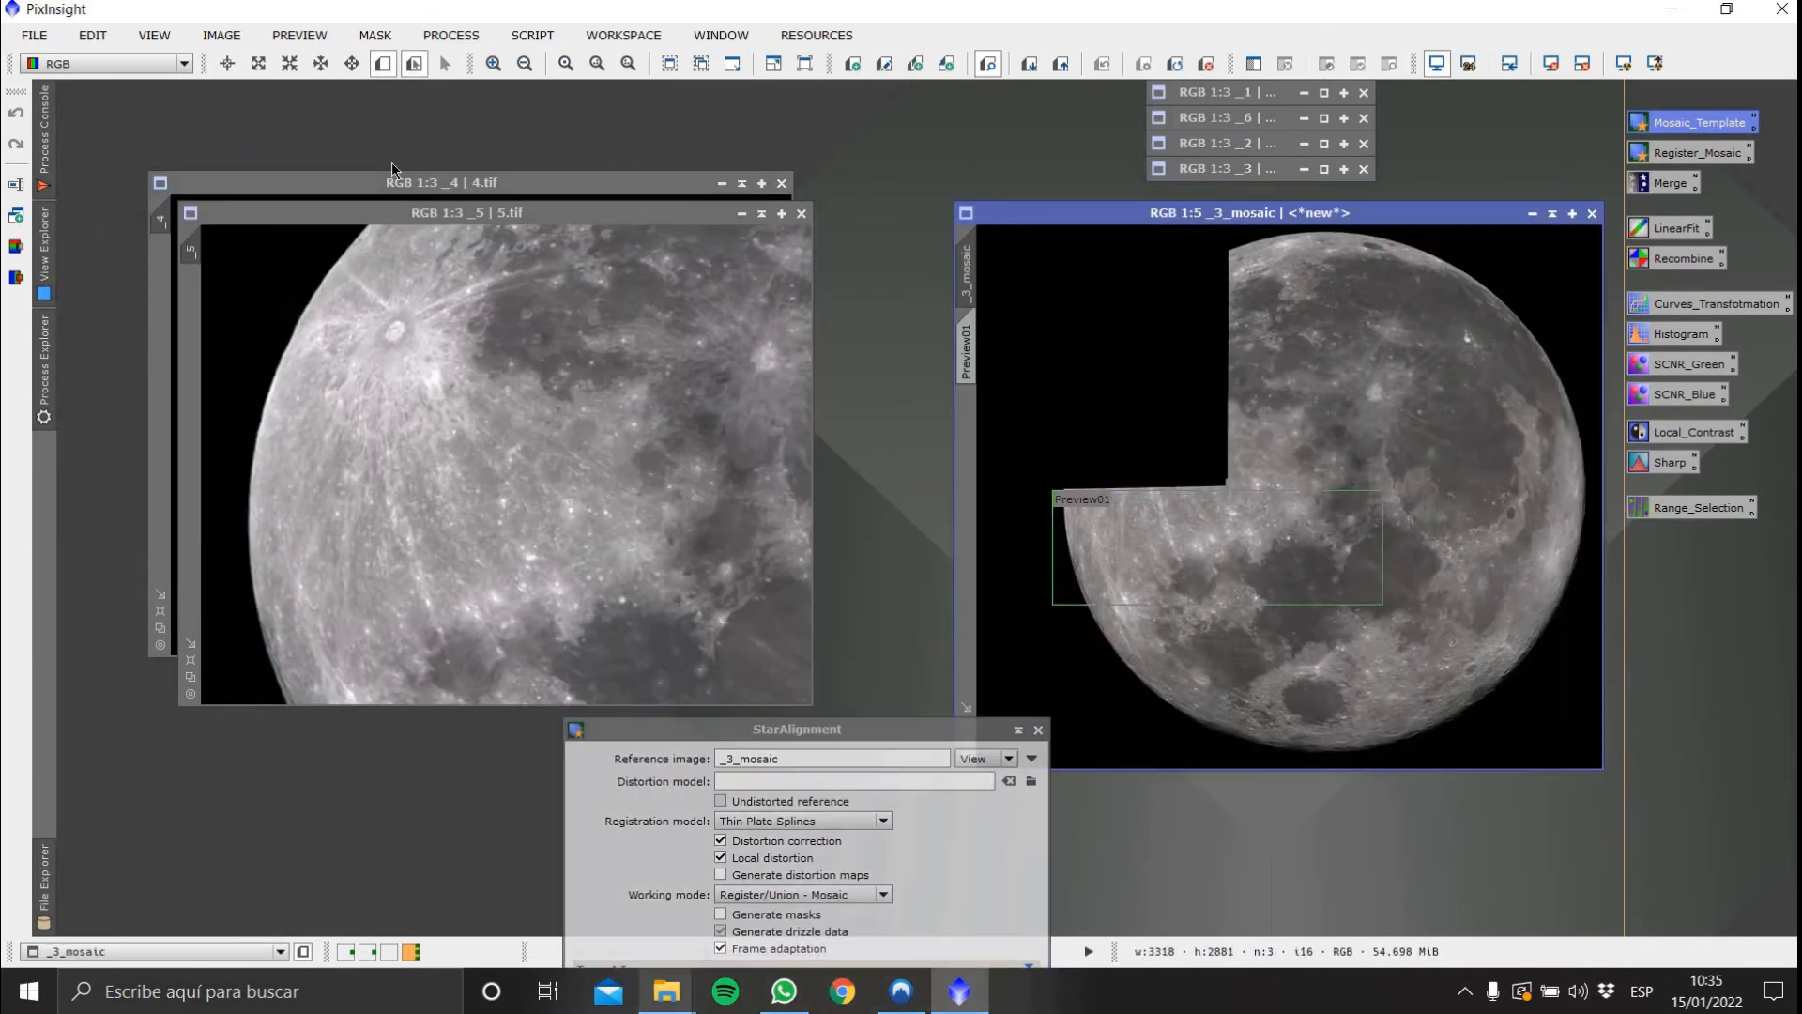
Create previews over the region shared by _3_mosaic and image 5
drag(247, 702, 639, 528)
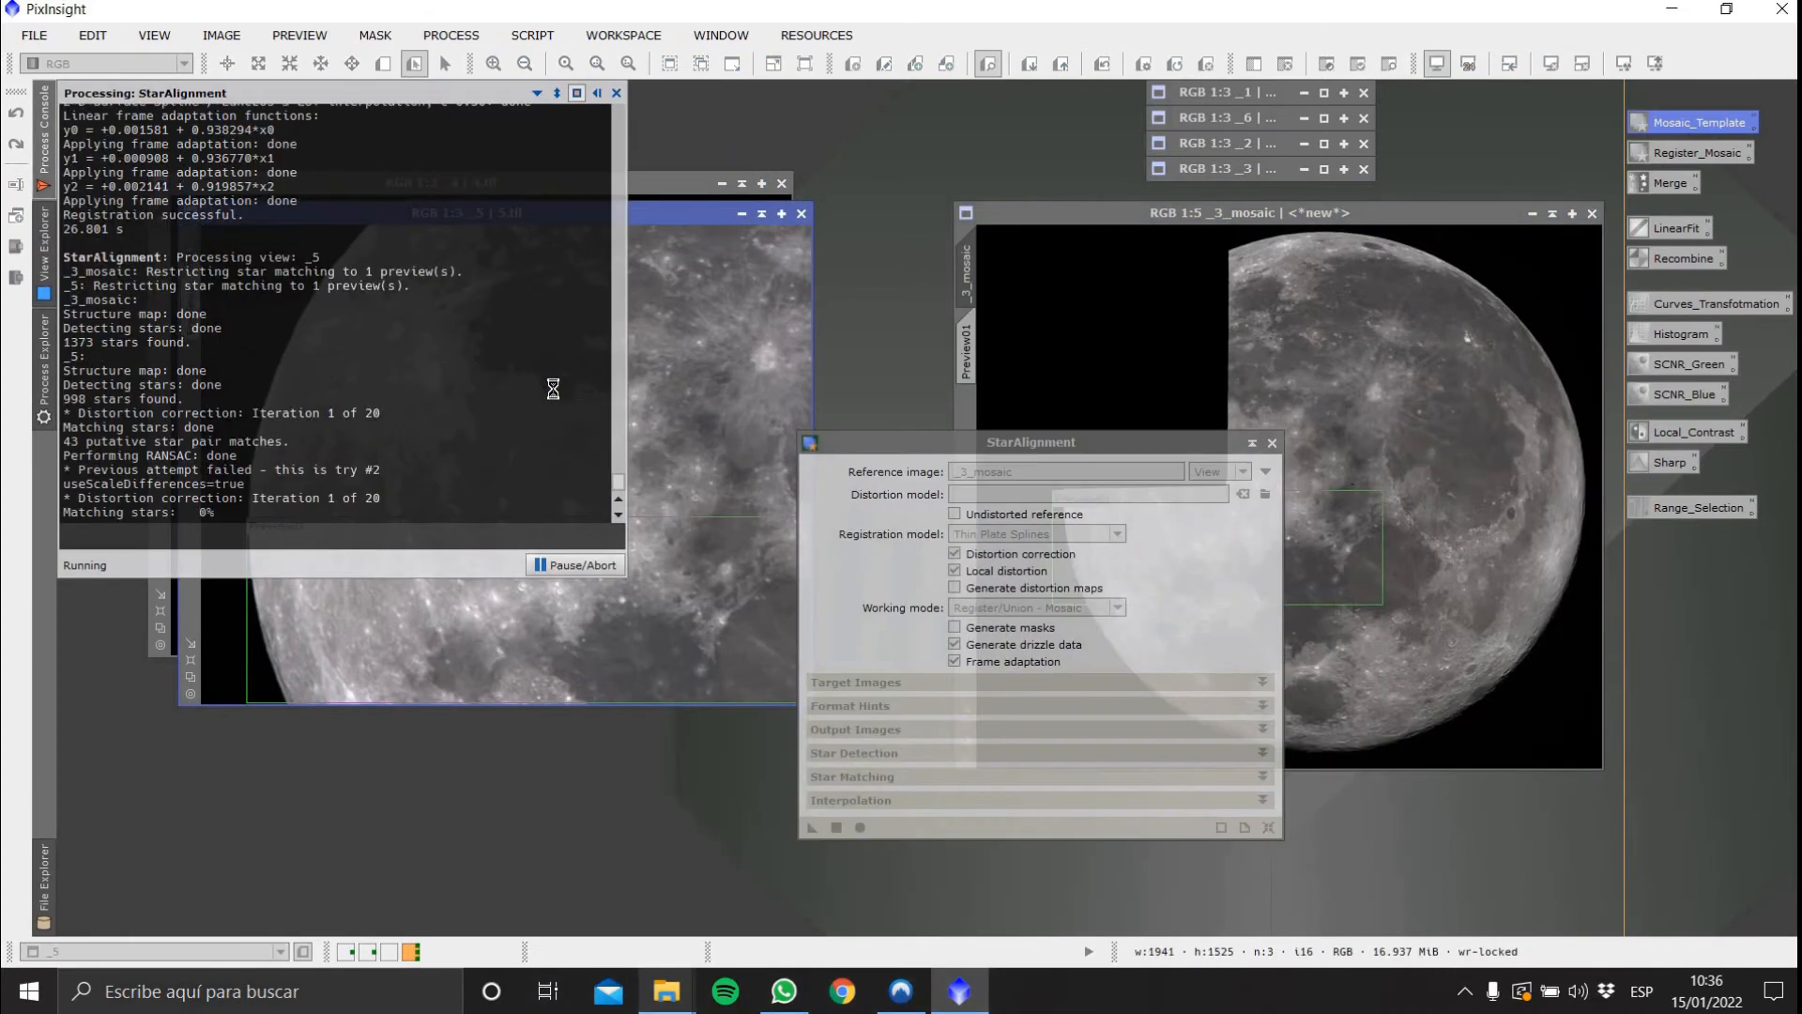
drag(943, 331, 1288, 511)
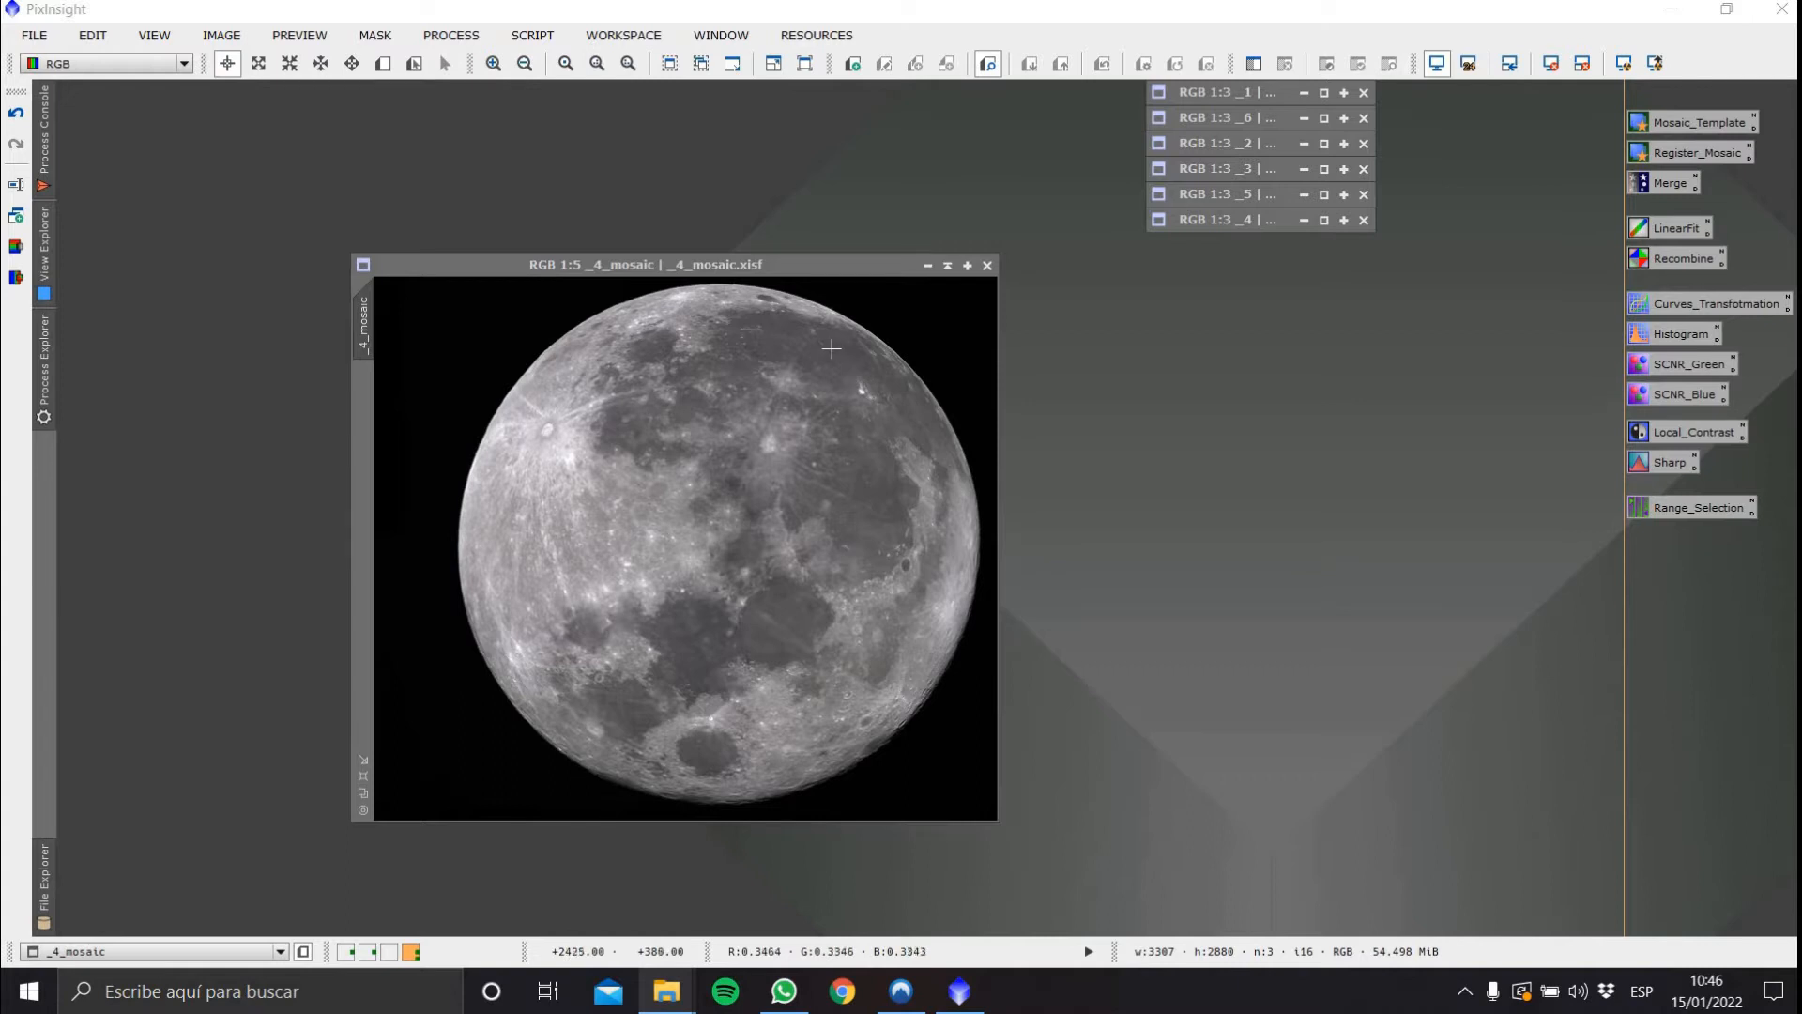
Inspect the _4_mosaic result up close, open the Register_Mosaic StarAlignment instance and set its reference image to _4_mosaic
scroll(834, 350, up, 3)
drag(990, 418, 990, 324)
scroll(948, 378, up, 1)
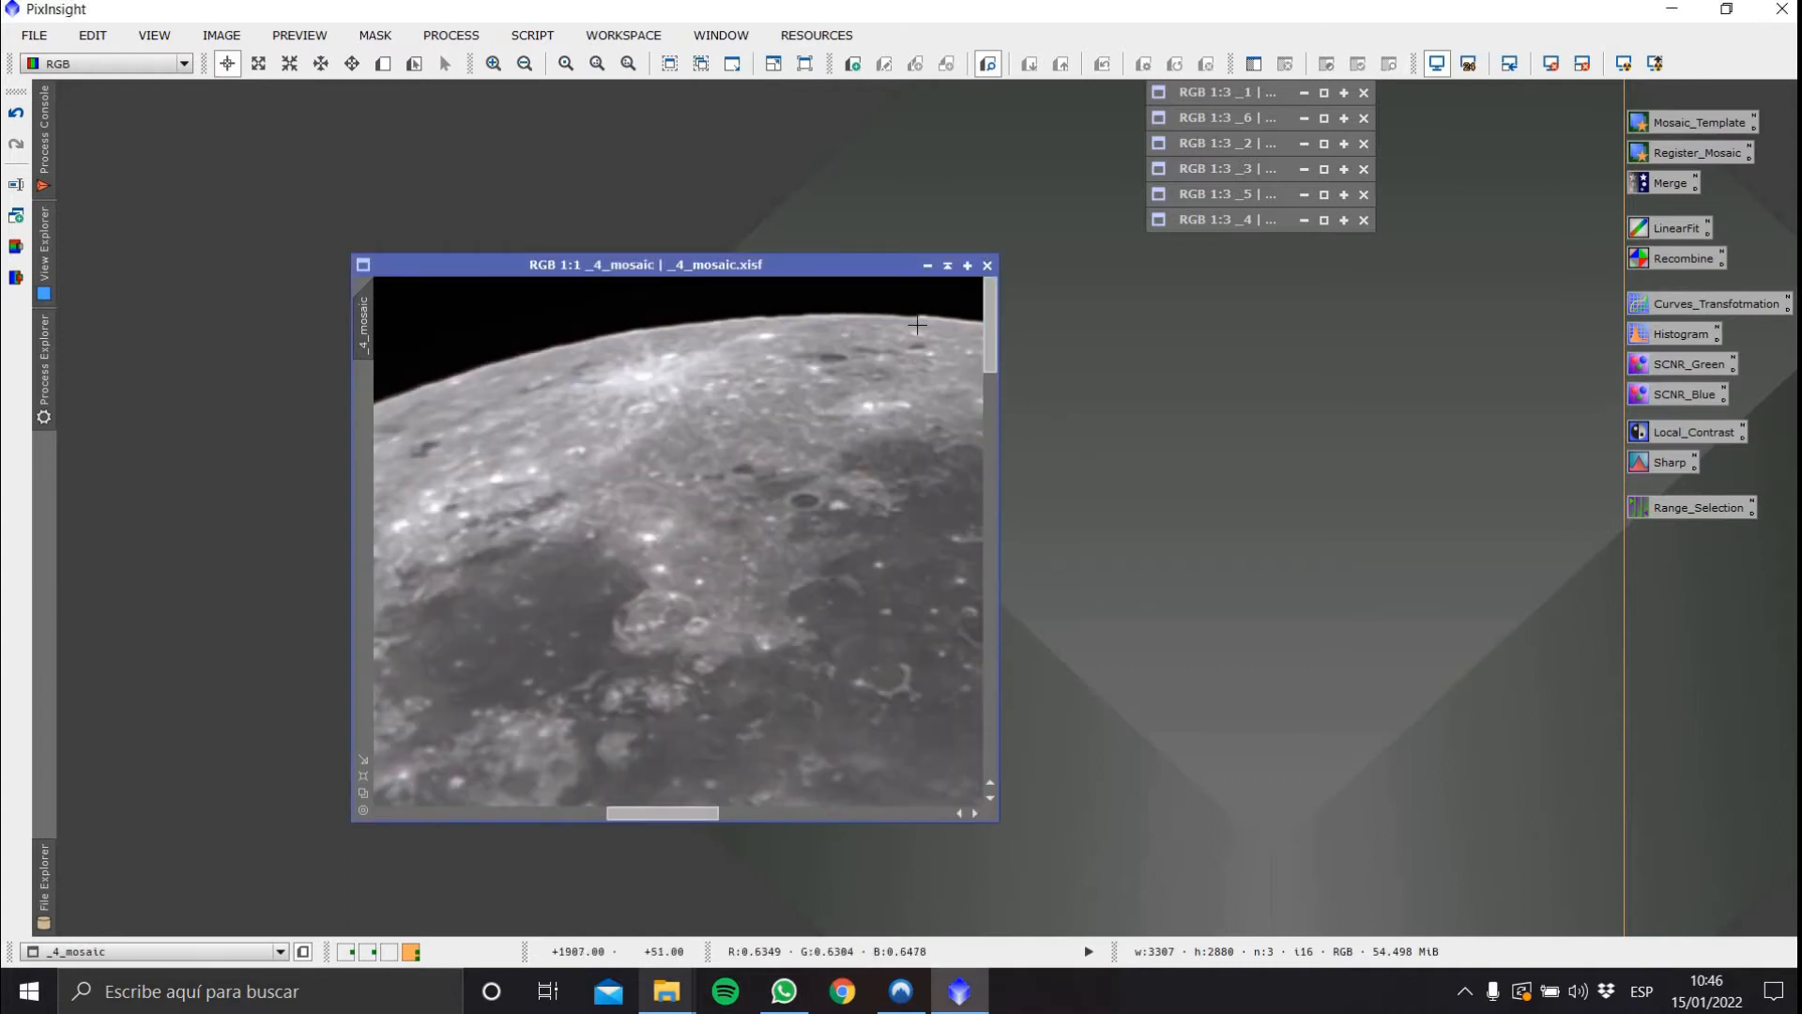
scroll(849, 395, down, 4)
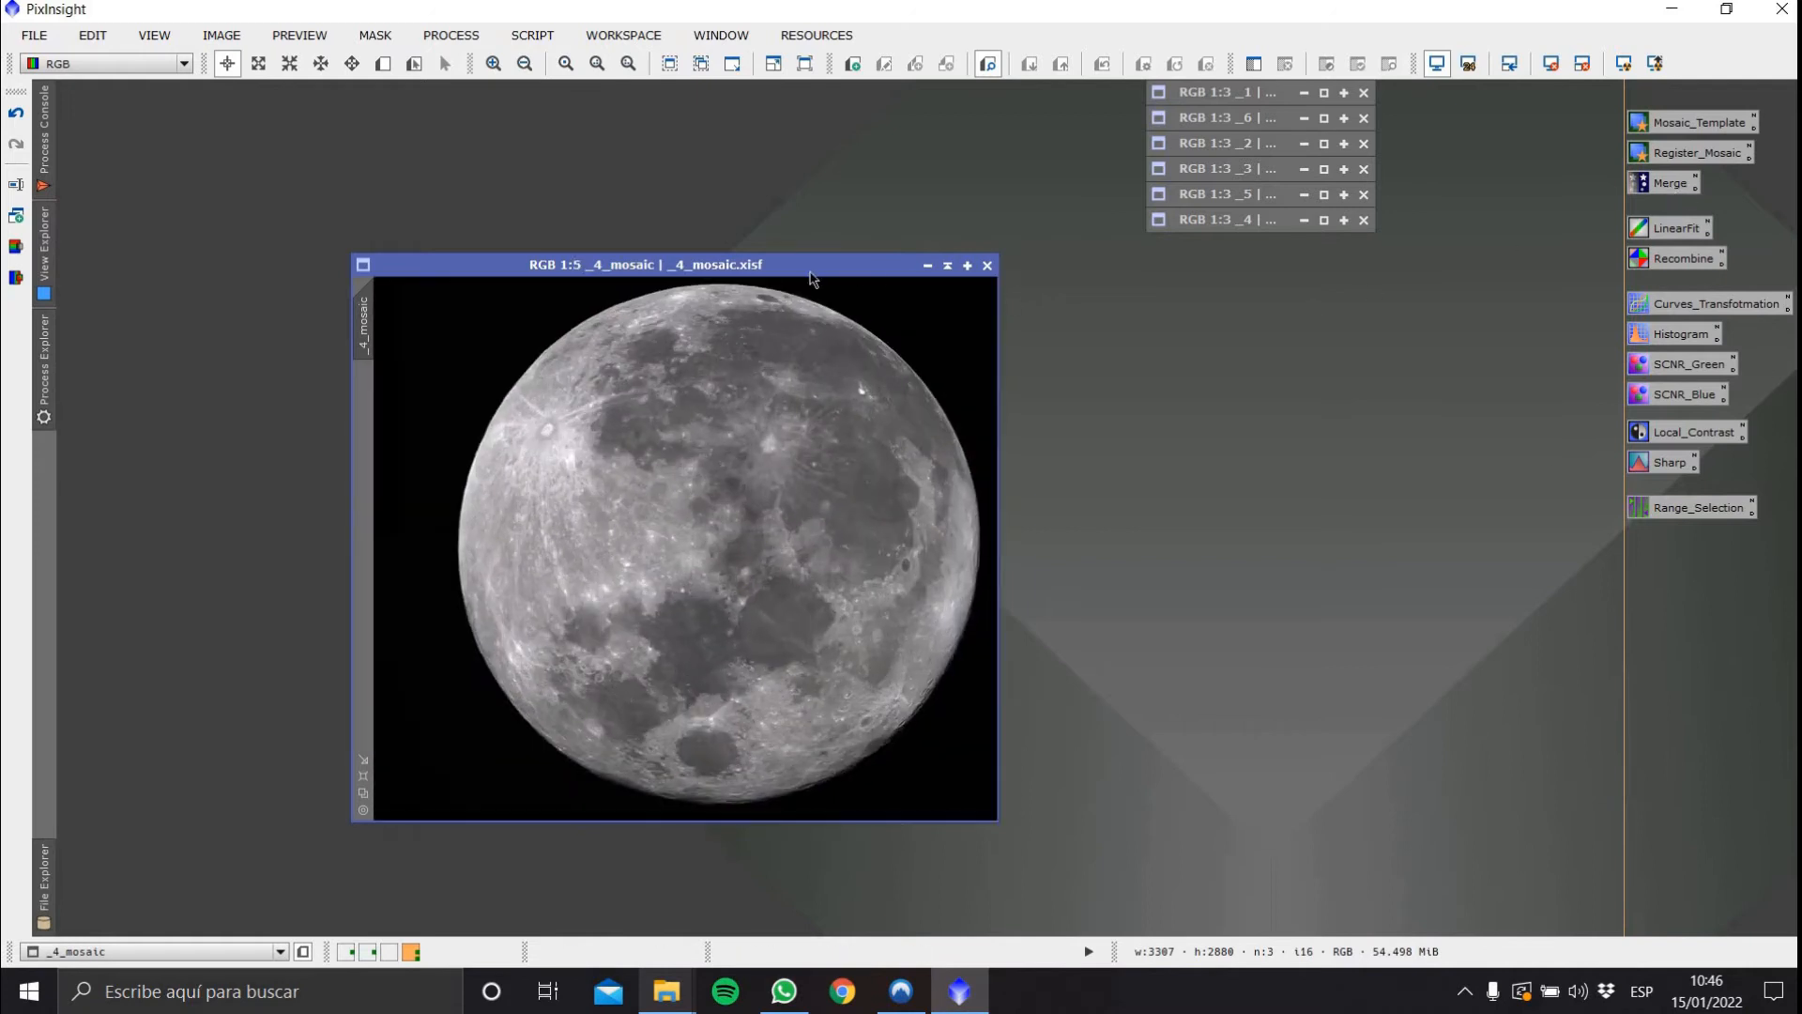
drag(812, 265, 772, 220)
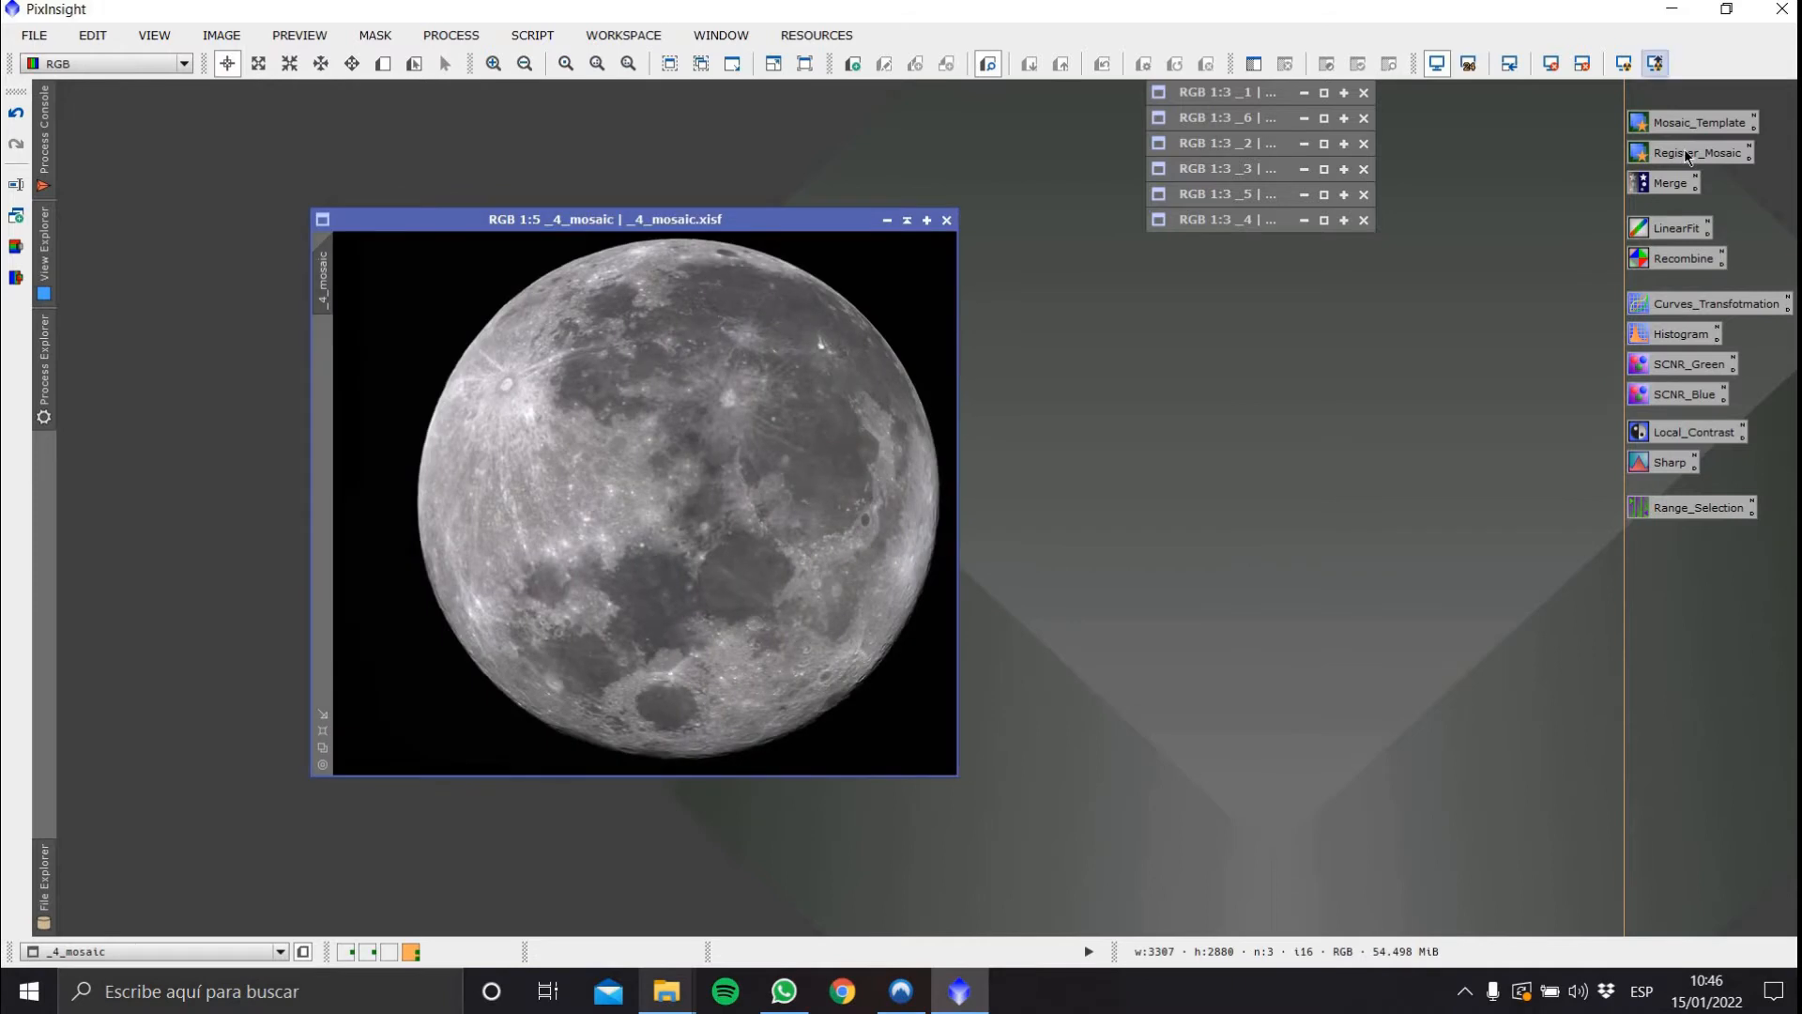
double_click(1690, 152)
drag(752, 573, 1468, 267)
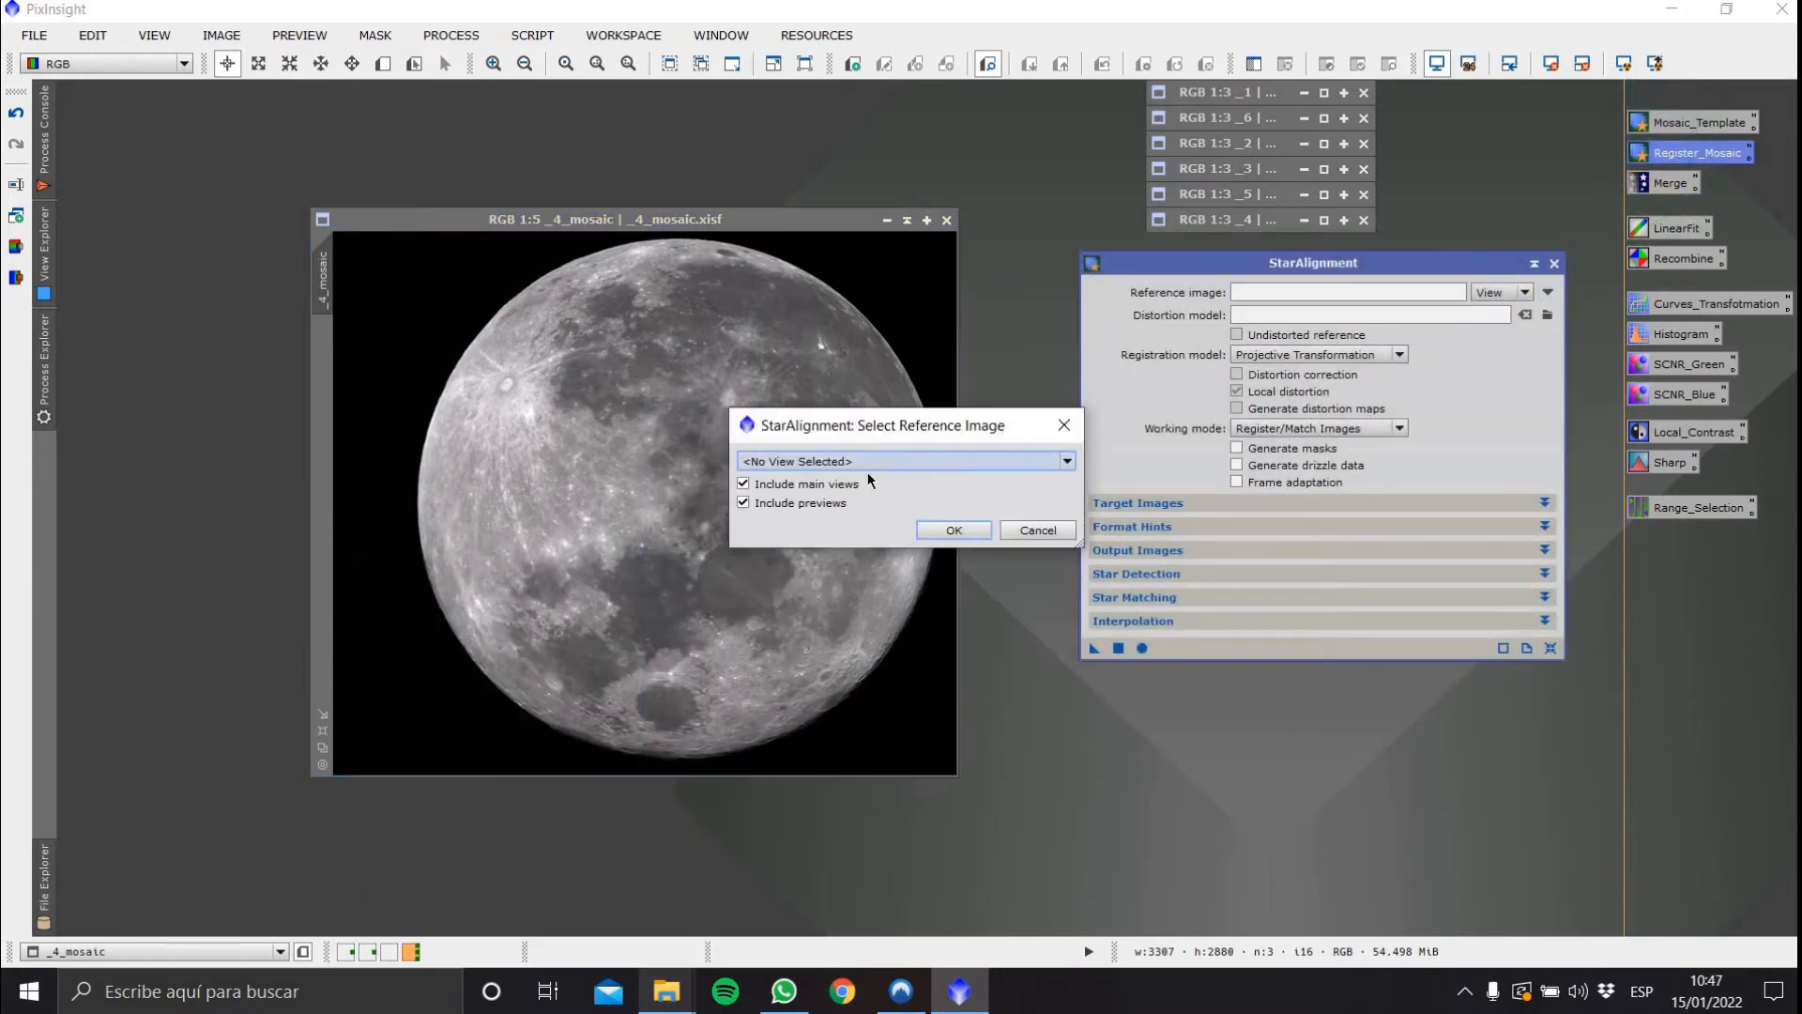
click(886, 462)
click(843, 559)
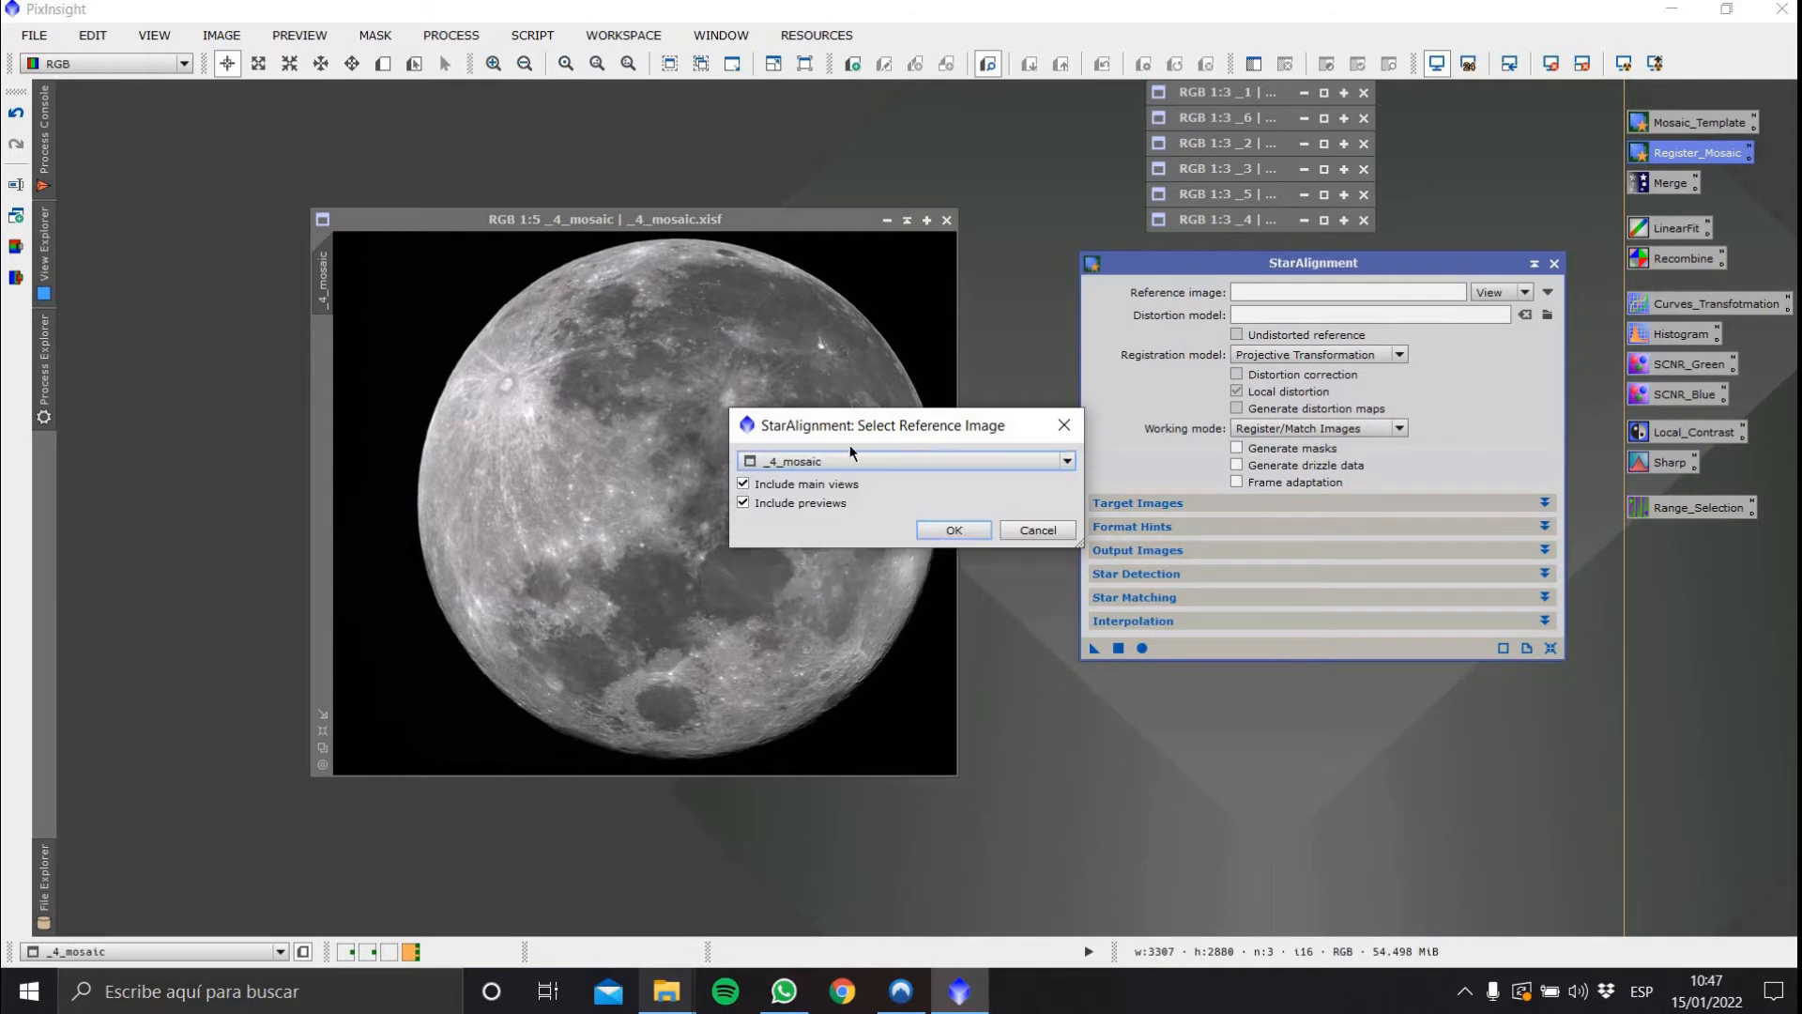
click(941, 528)
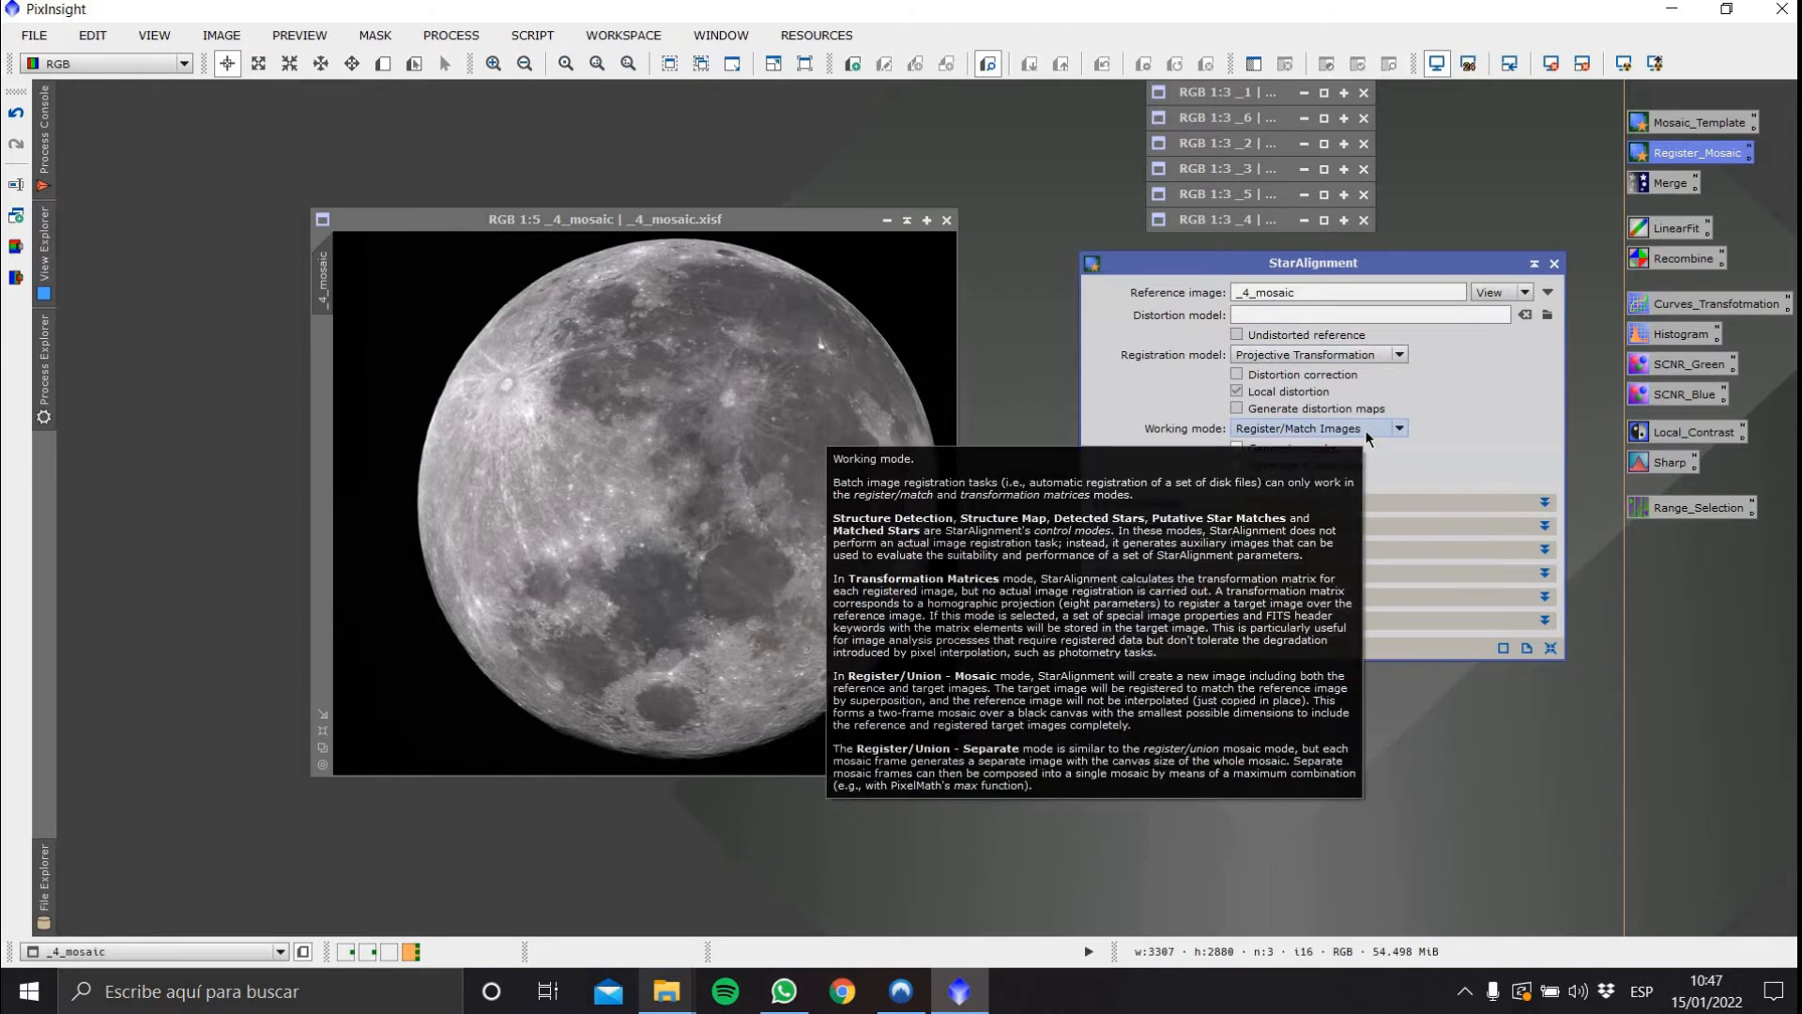
Expand and review the Target Images, Format Hints, Output Images, Star Detection and Star Matching sections
click(1546, 504)
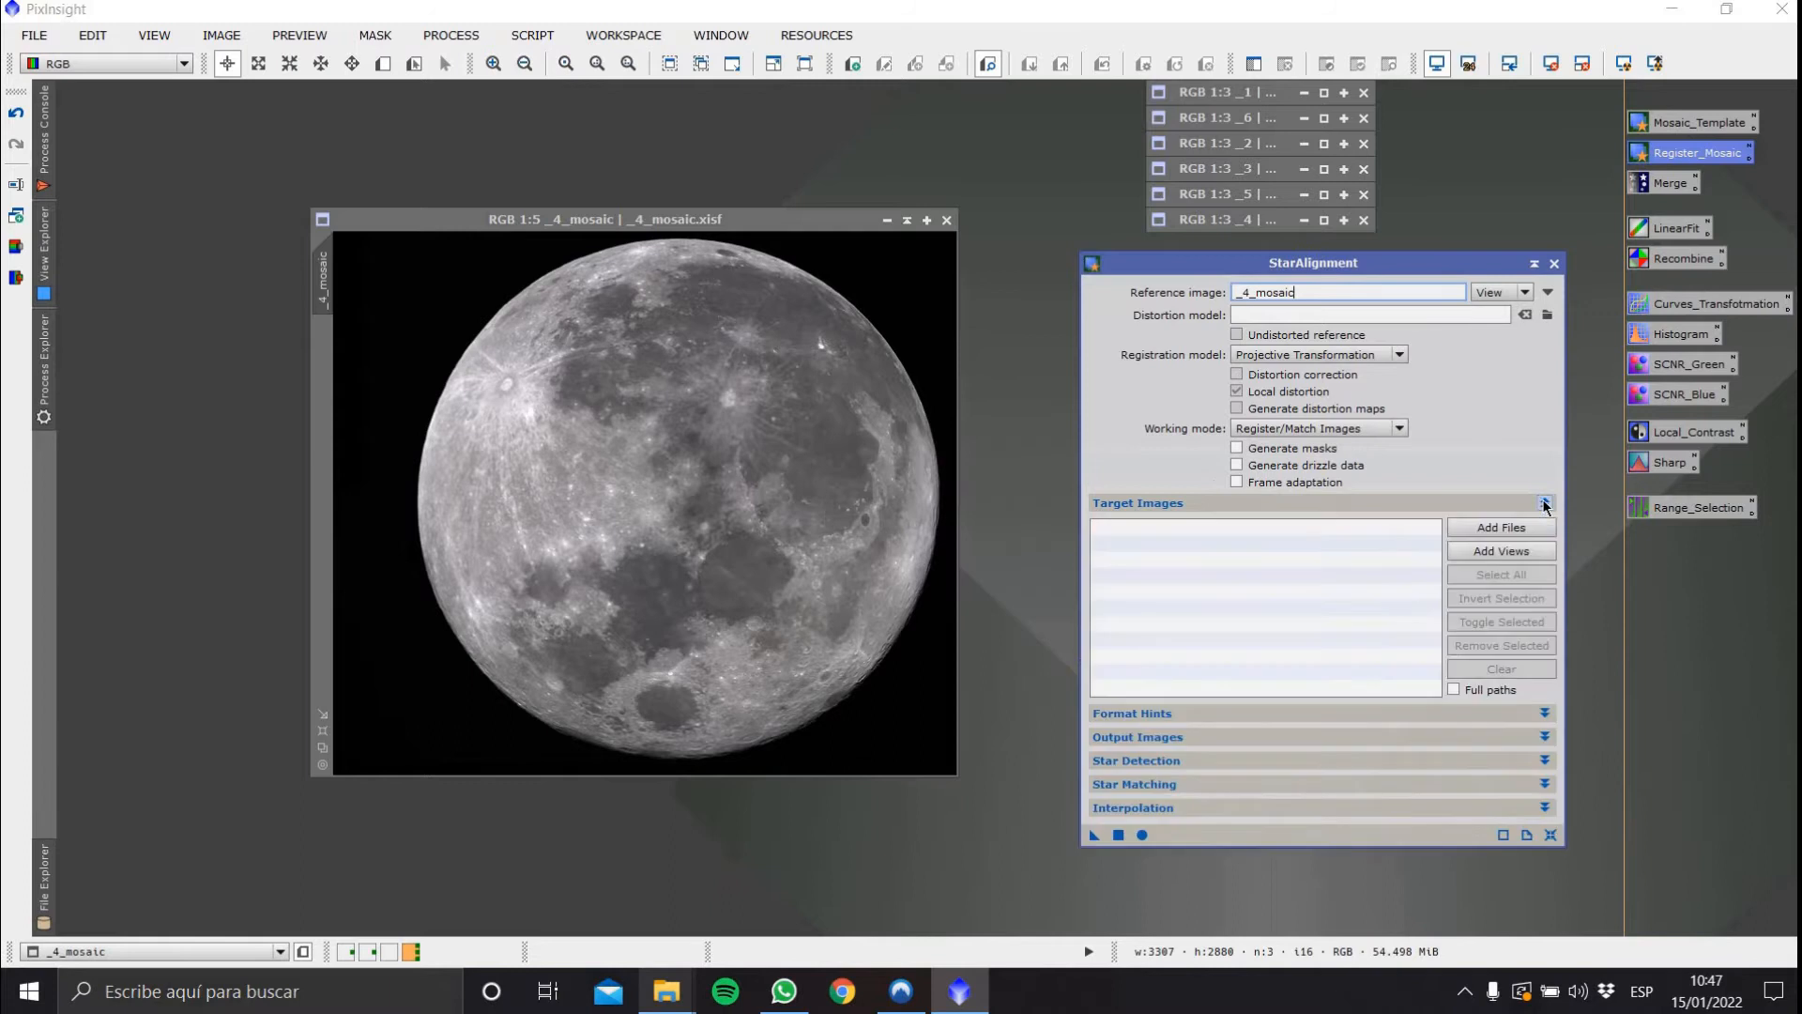
click(1546, 504)
click(1545, 527)
click(1546, 527)
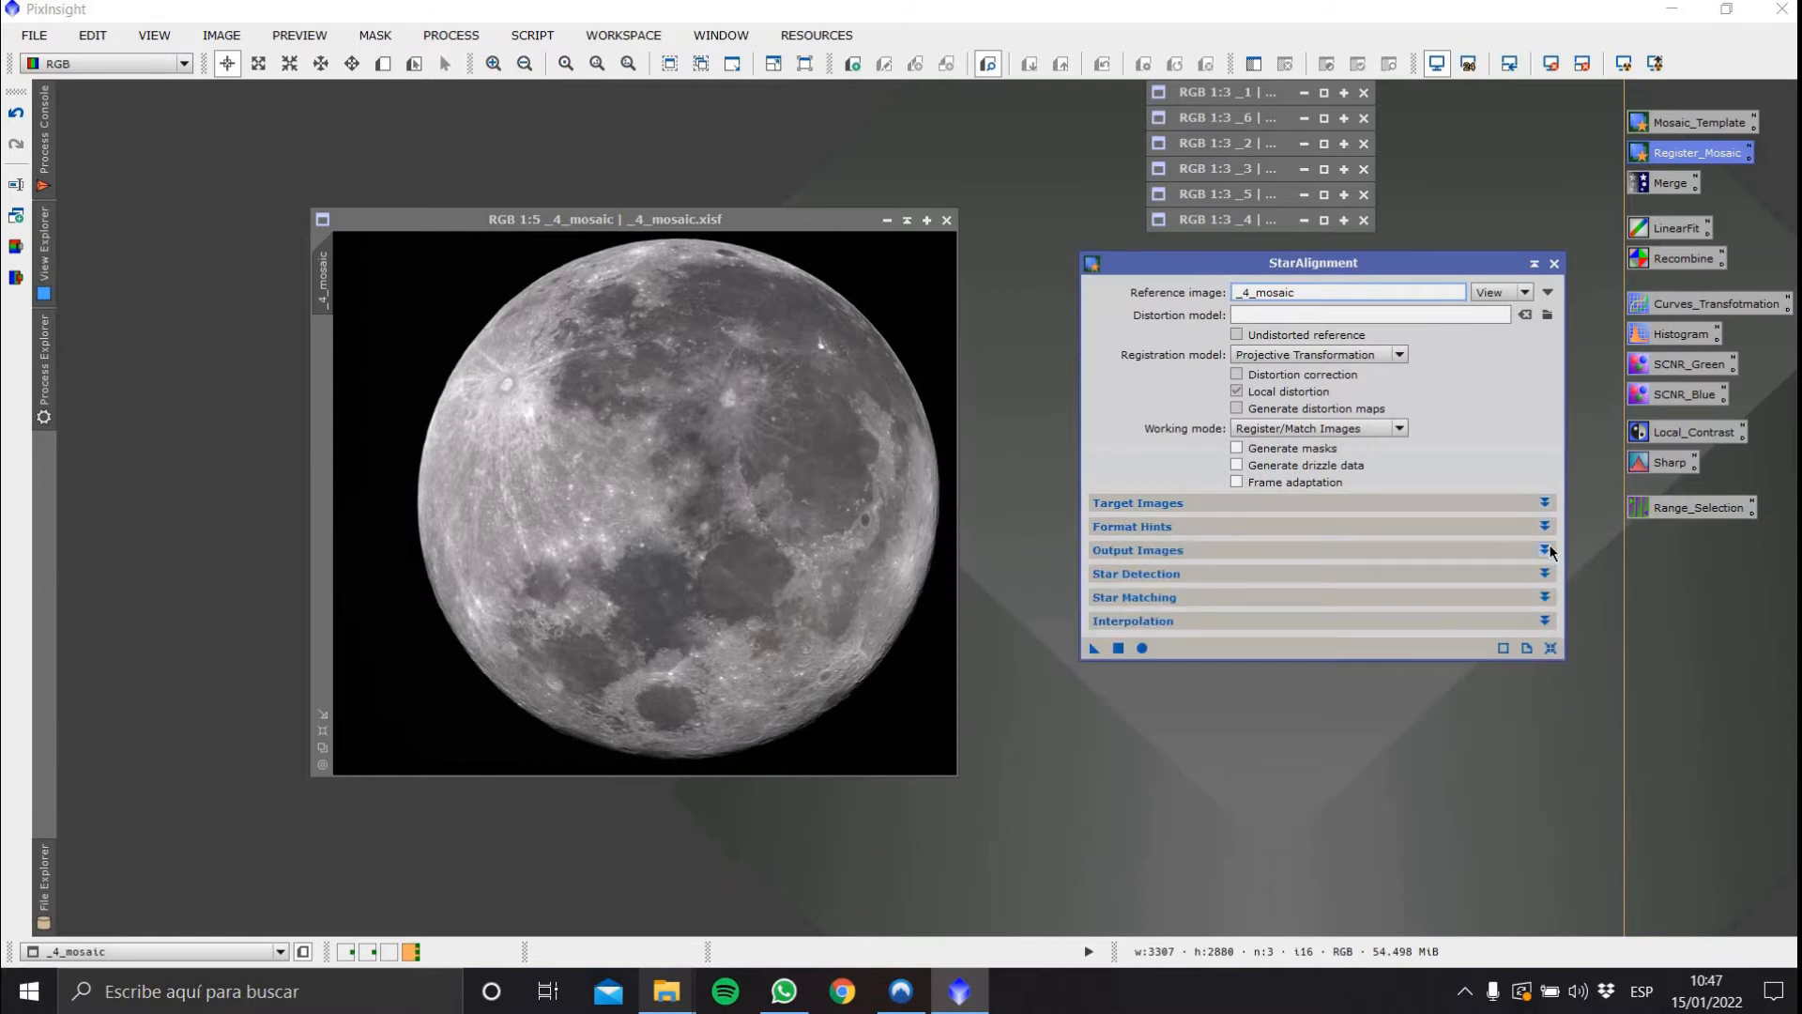
click(1545, 574)
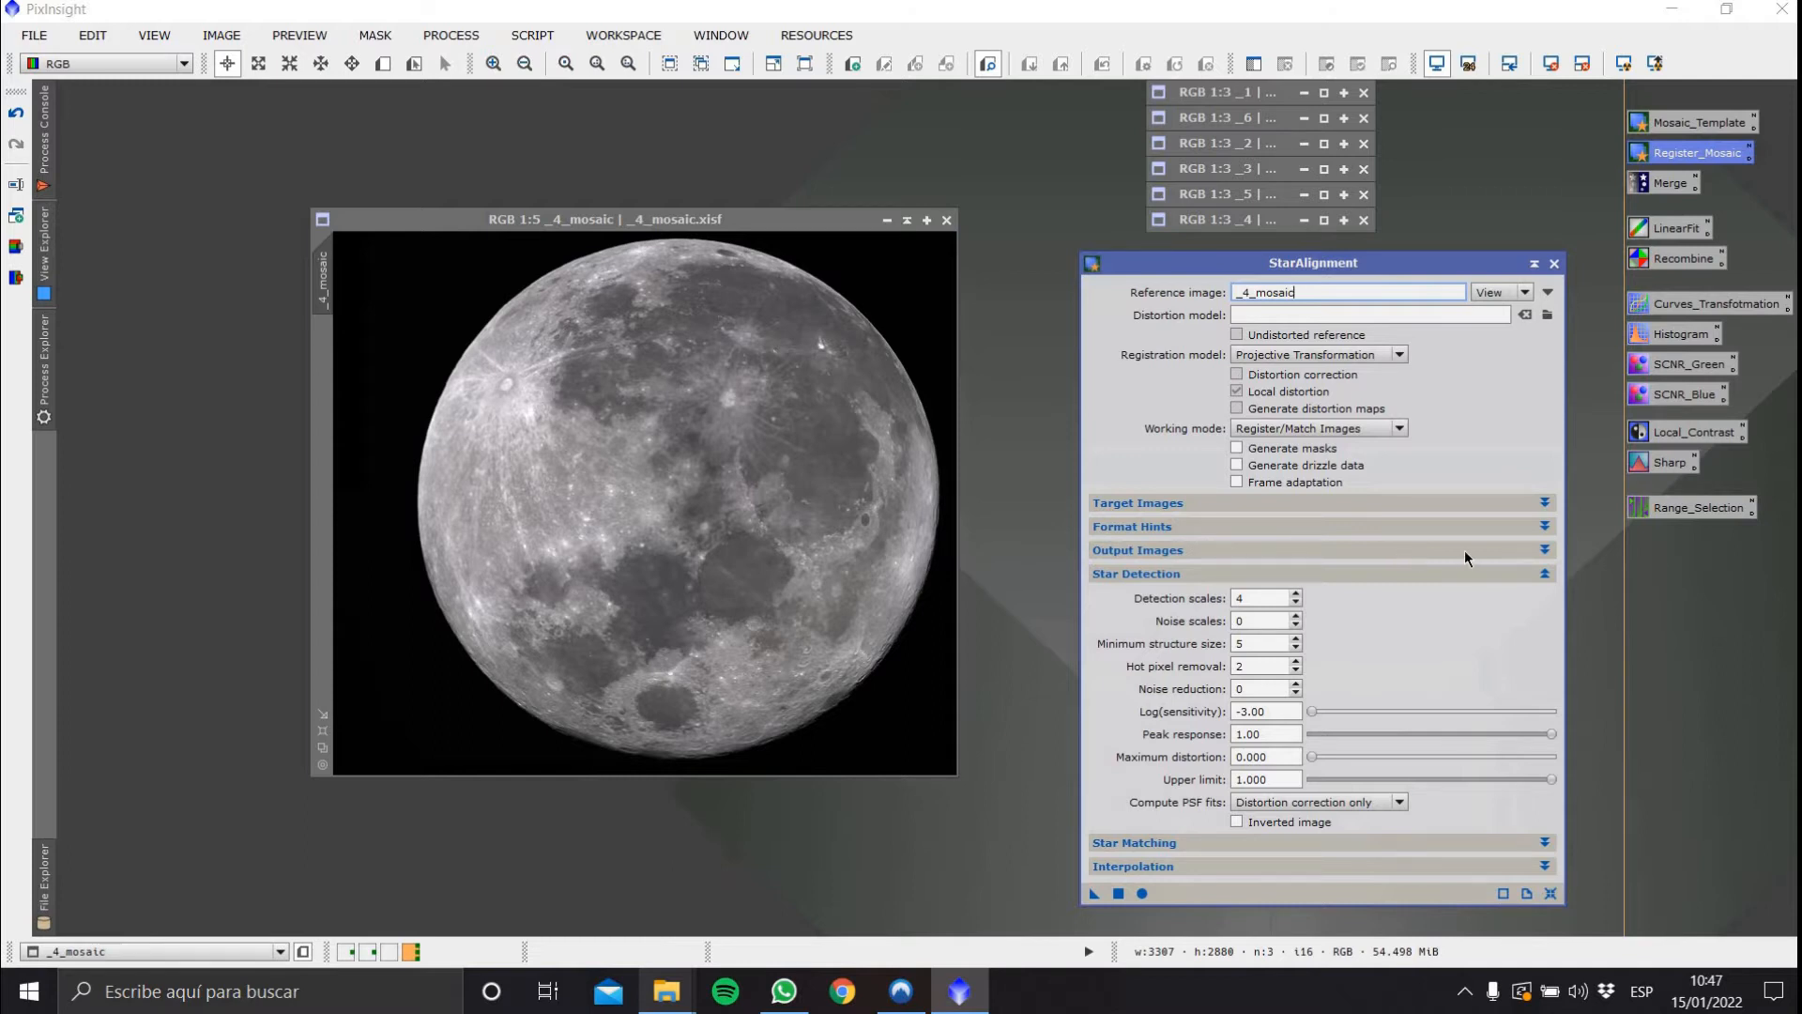
click(1545, 574)
click(1546, 597)
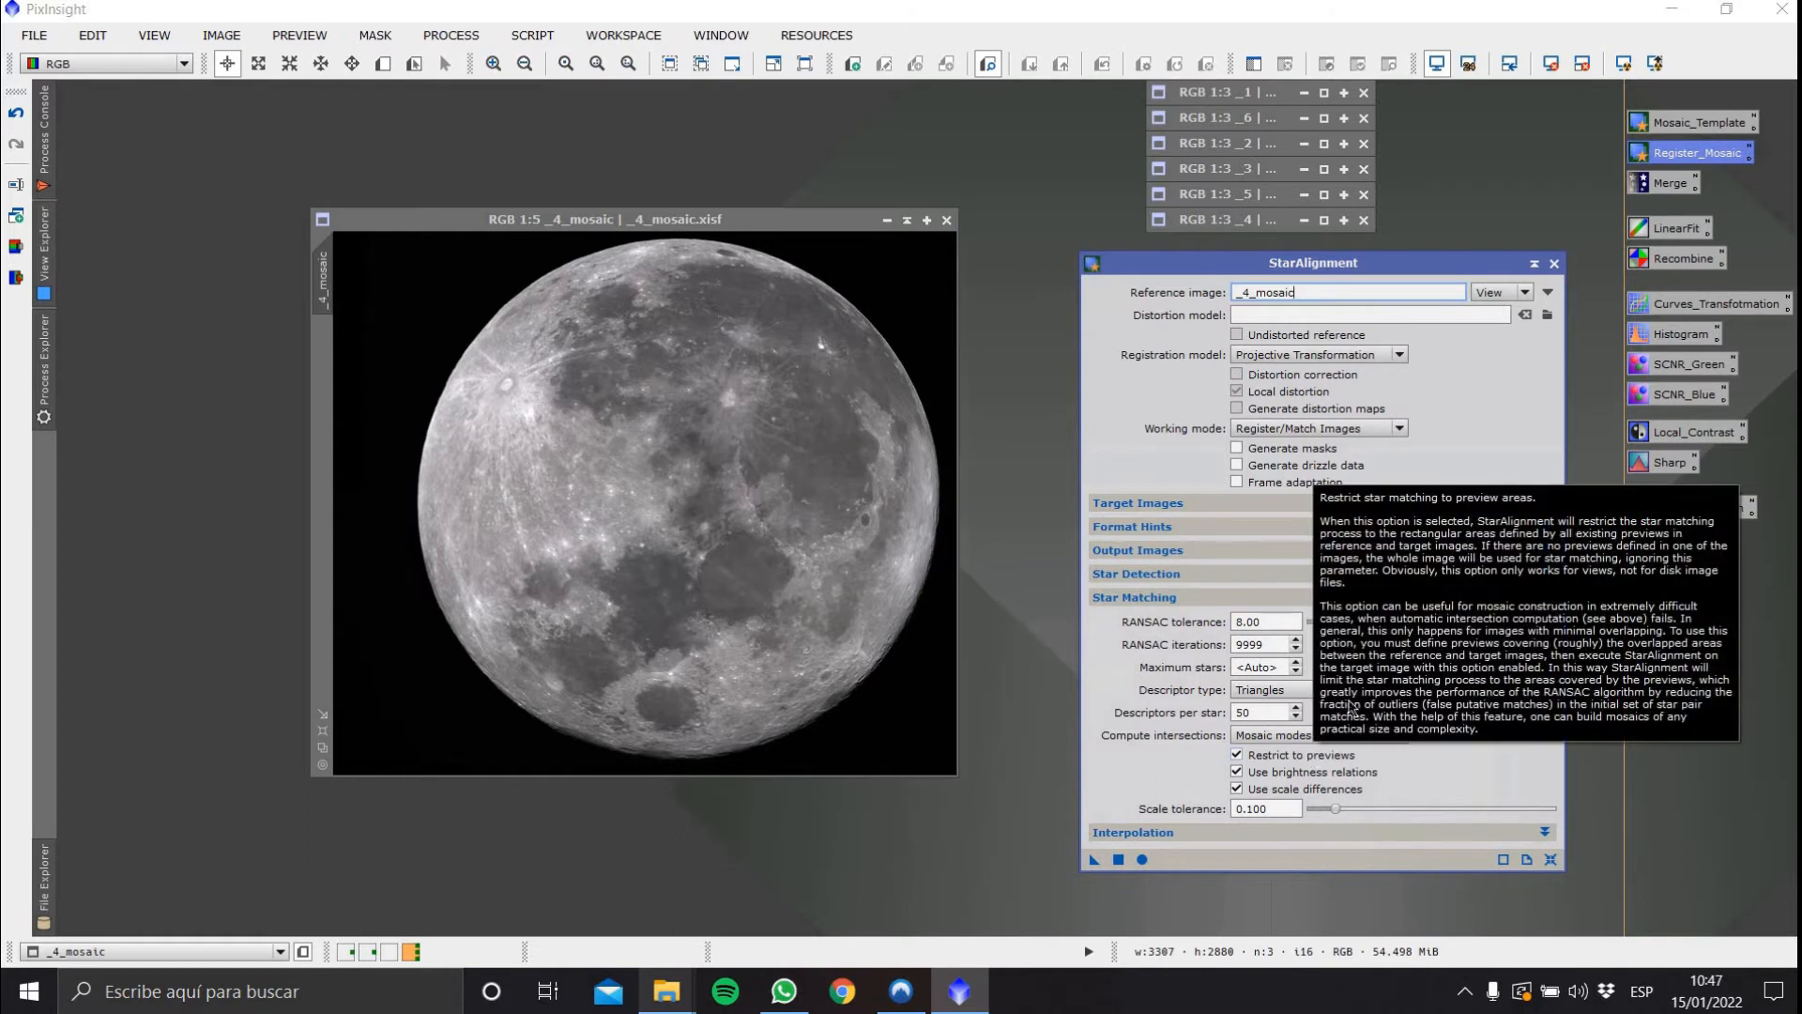
Collapse the StarAlignment sections and arrange the _4_mosaic window beside the restored image 1 window
click(1545, 597)
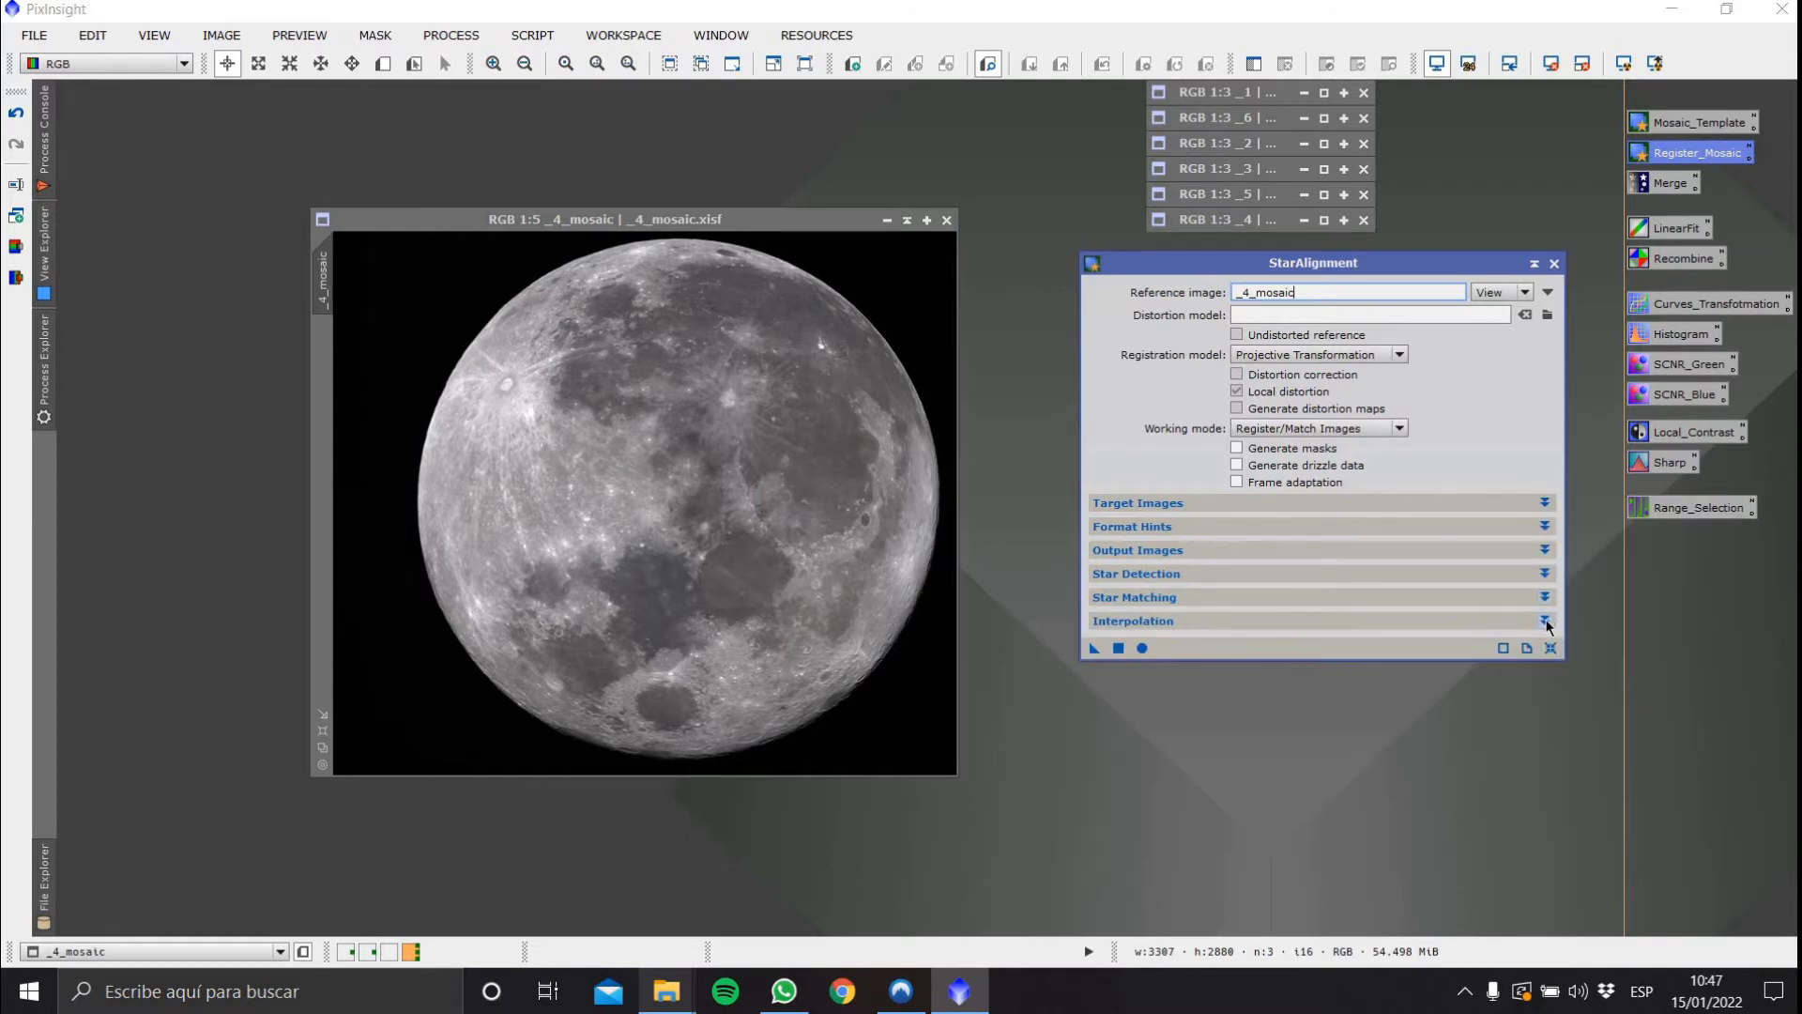
click(1546, 621)
click(1545, 621)
drag(1085, 261, 1201, 318)
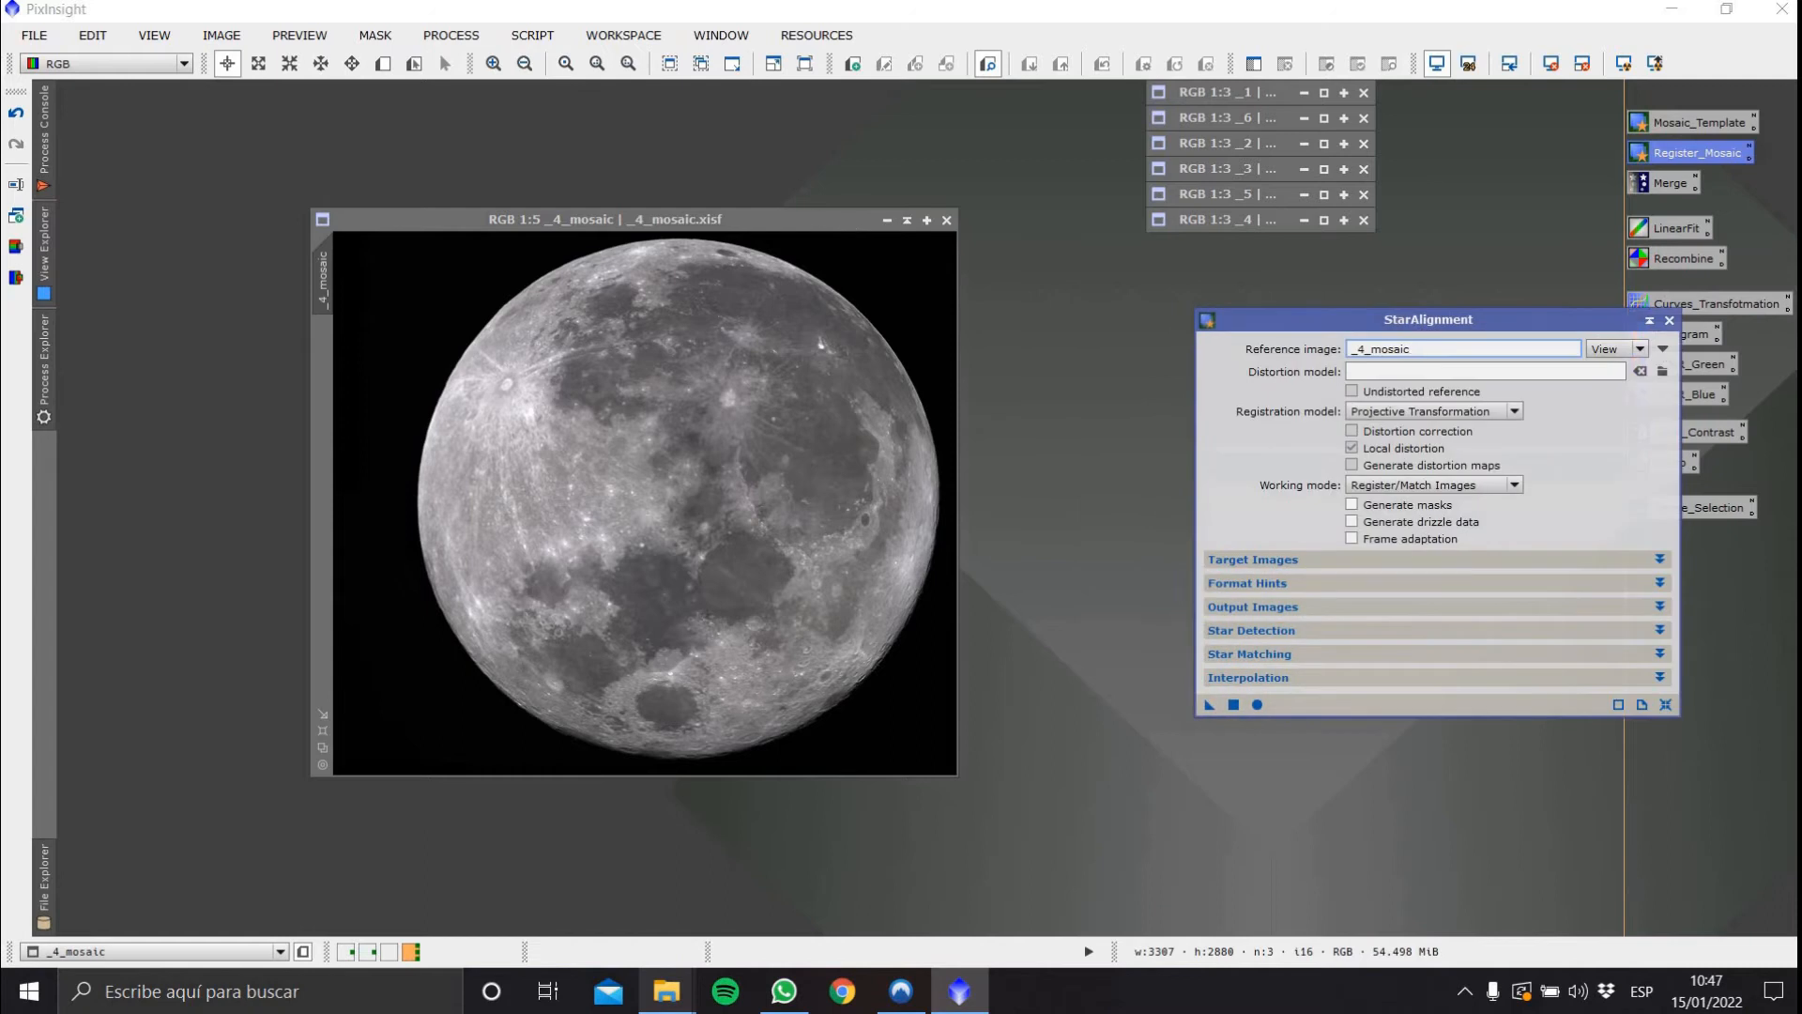
drag(816, 223, 554, 103)
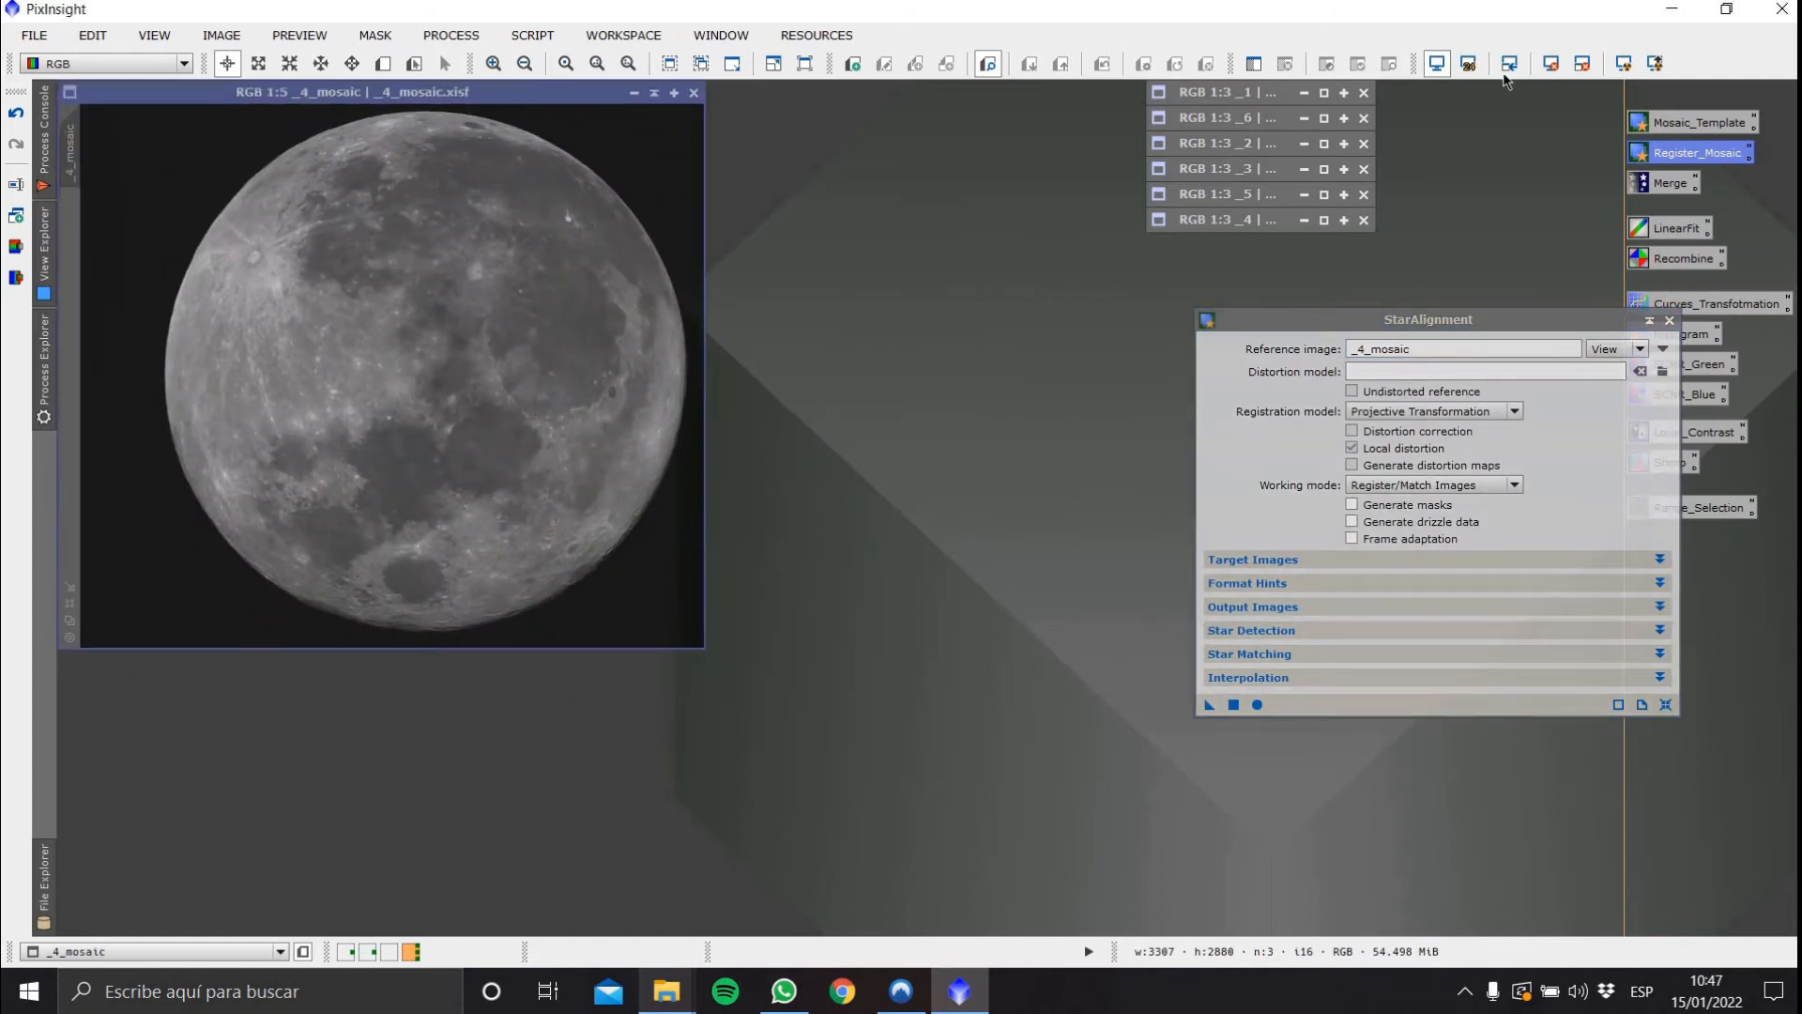
double_click(1287, 91)
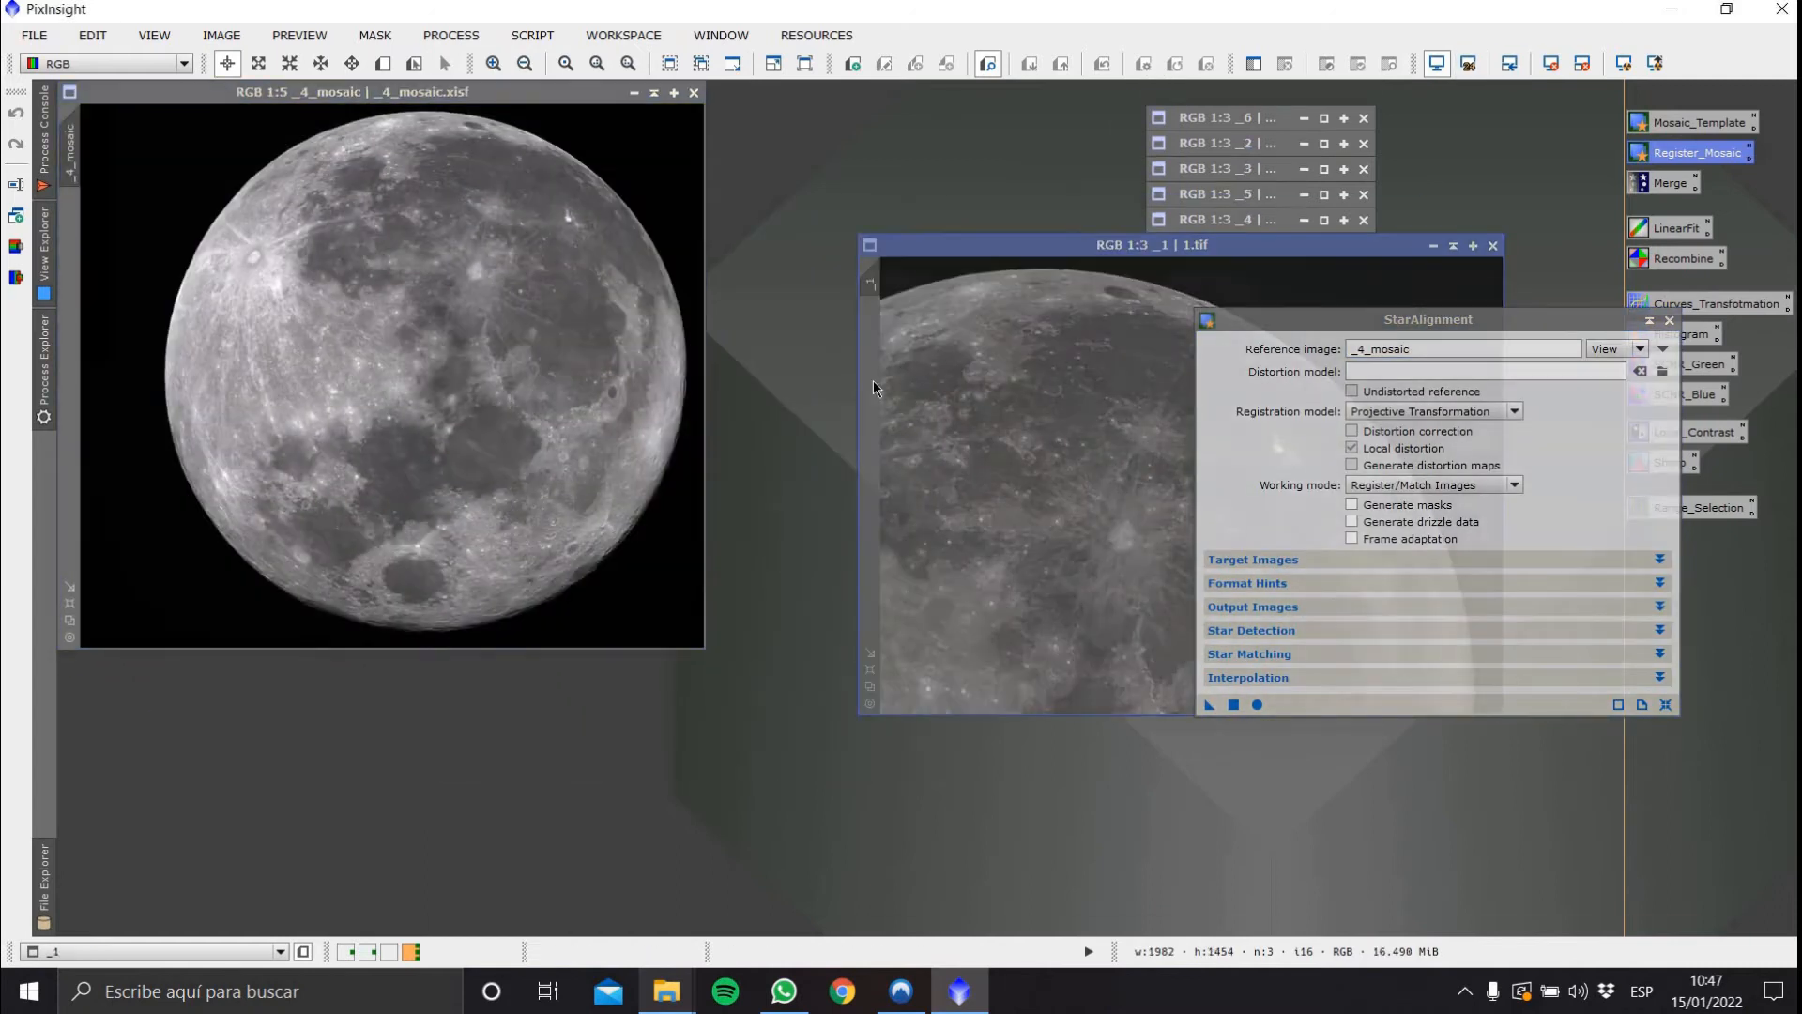
drag(901, 245, 623, 387)
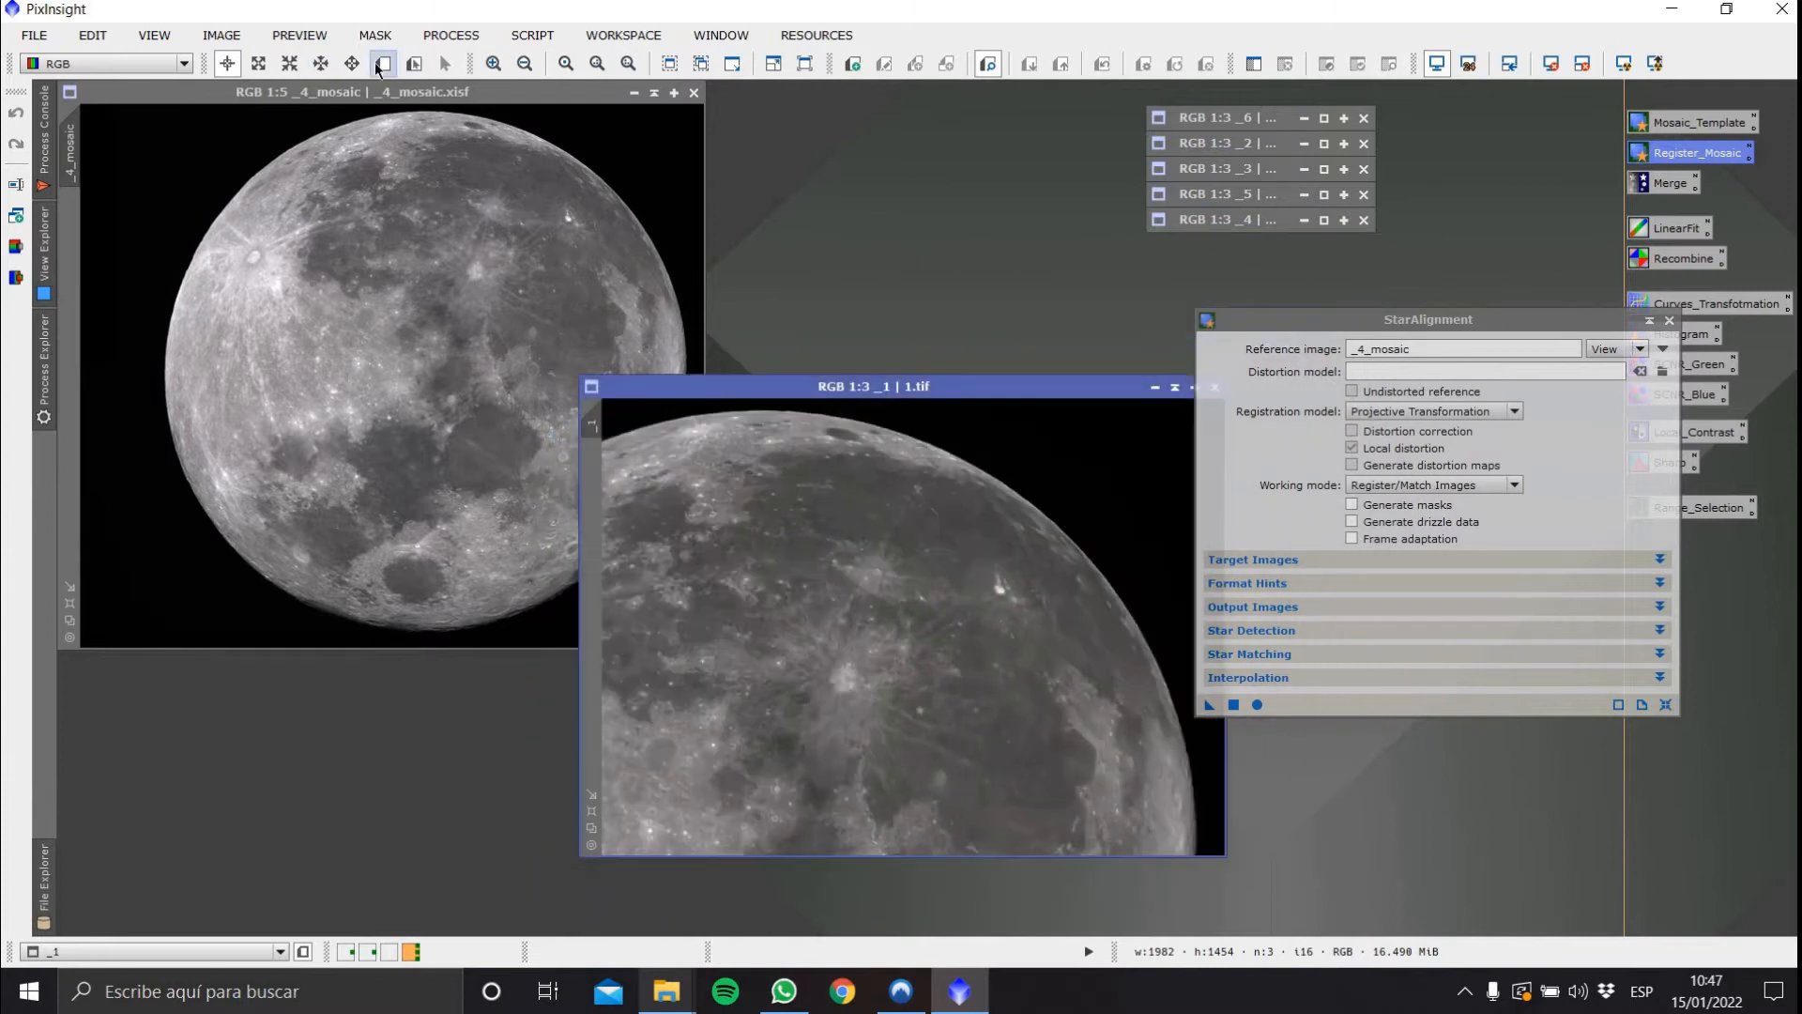
Draw Preview01 over the upper-right region of _4_mosaic that overlaps image 1
click(377, 66)
drag(1415, 320, 1508, 312)
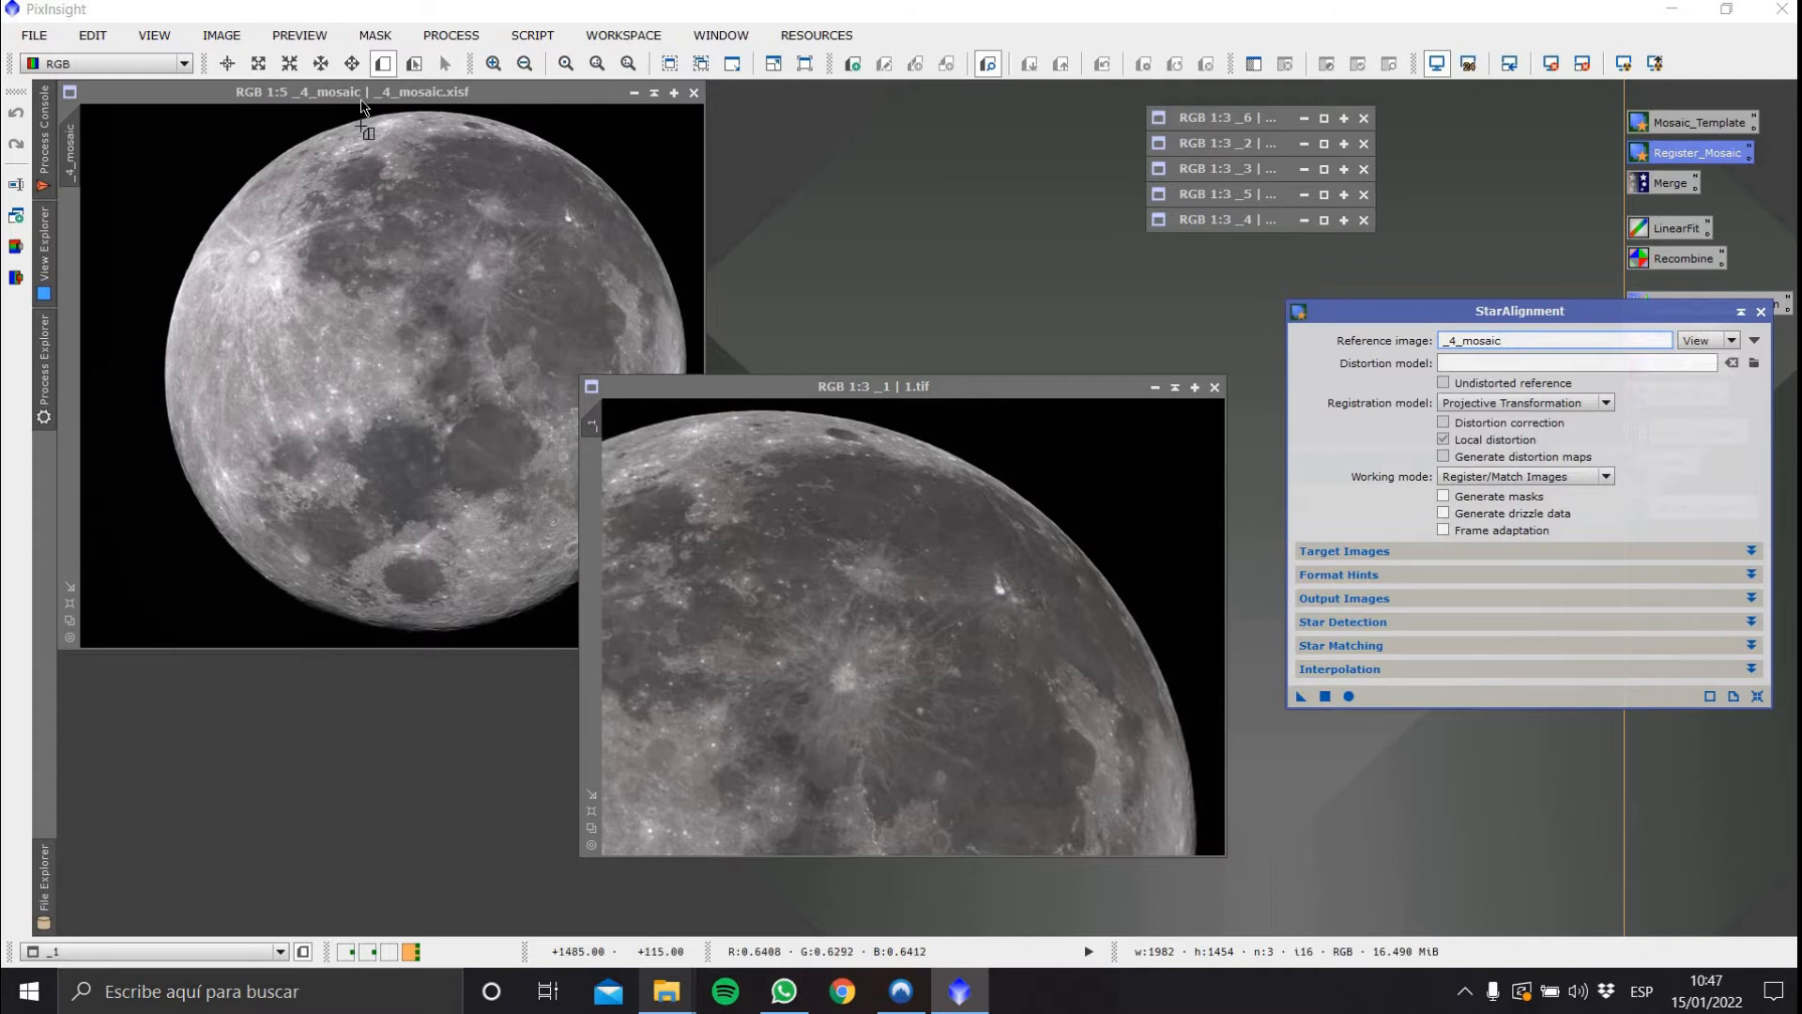
drag(357, 106, 699, 362)
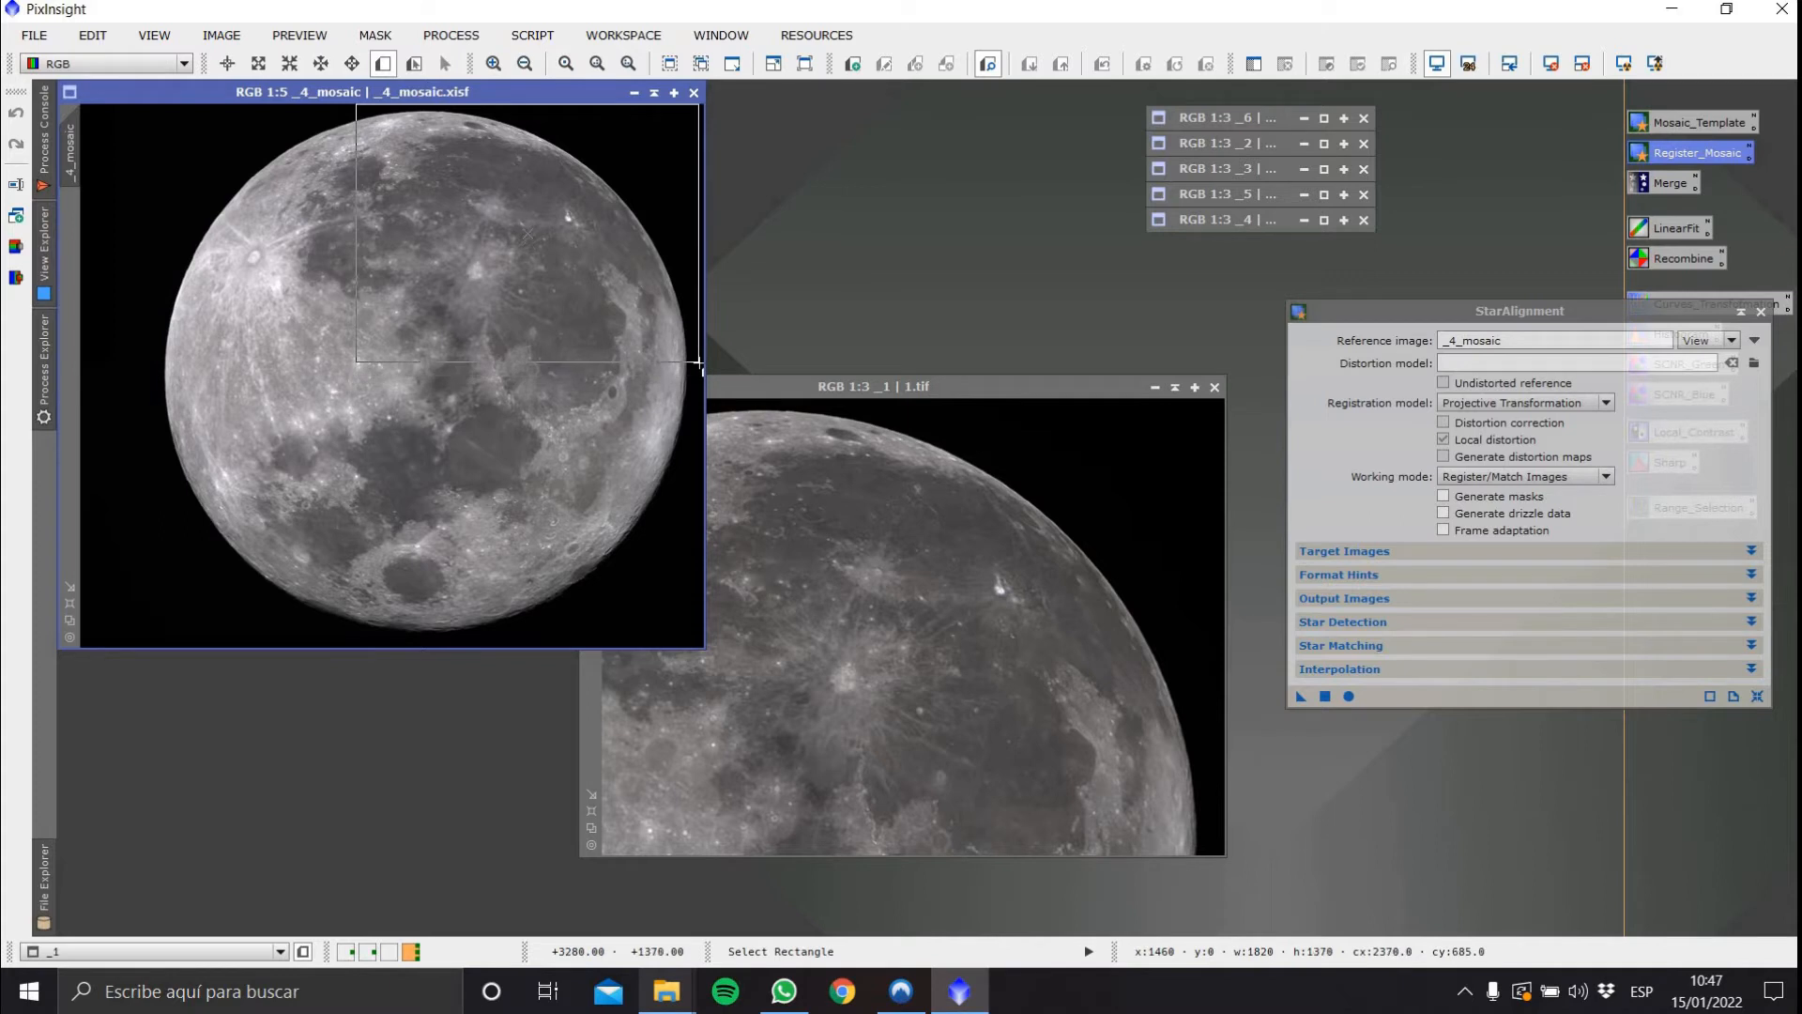
drag(818, 388, 947, 388)
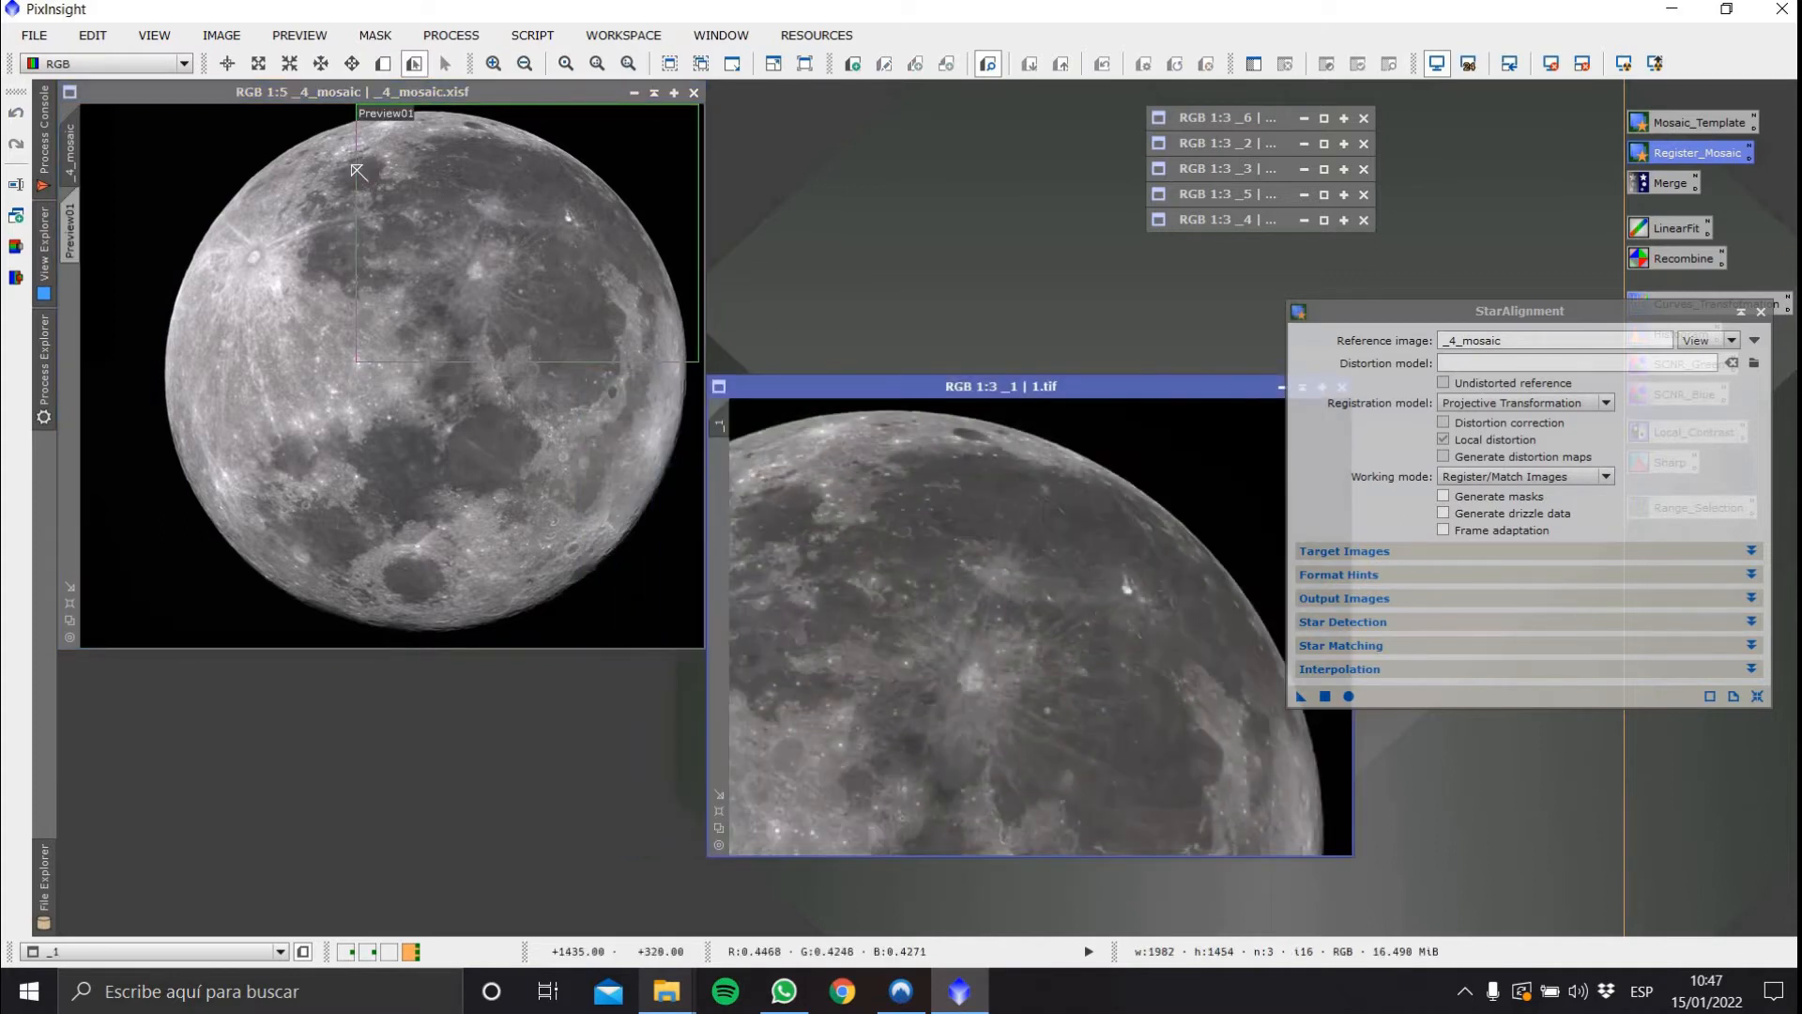
drag(357, 165, 339, 162)
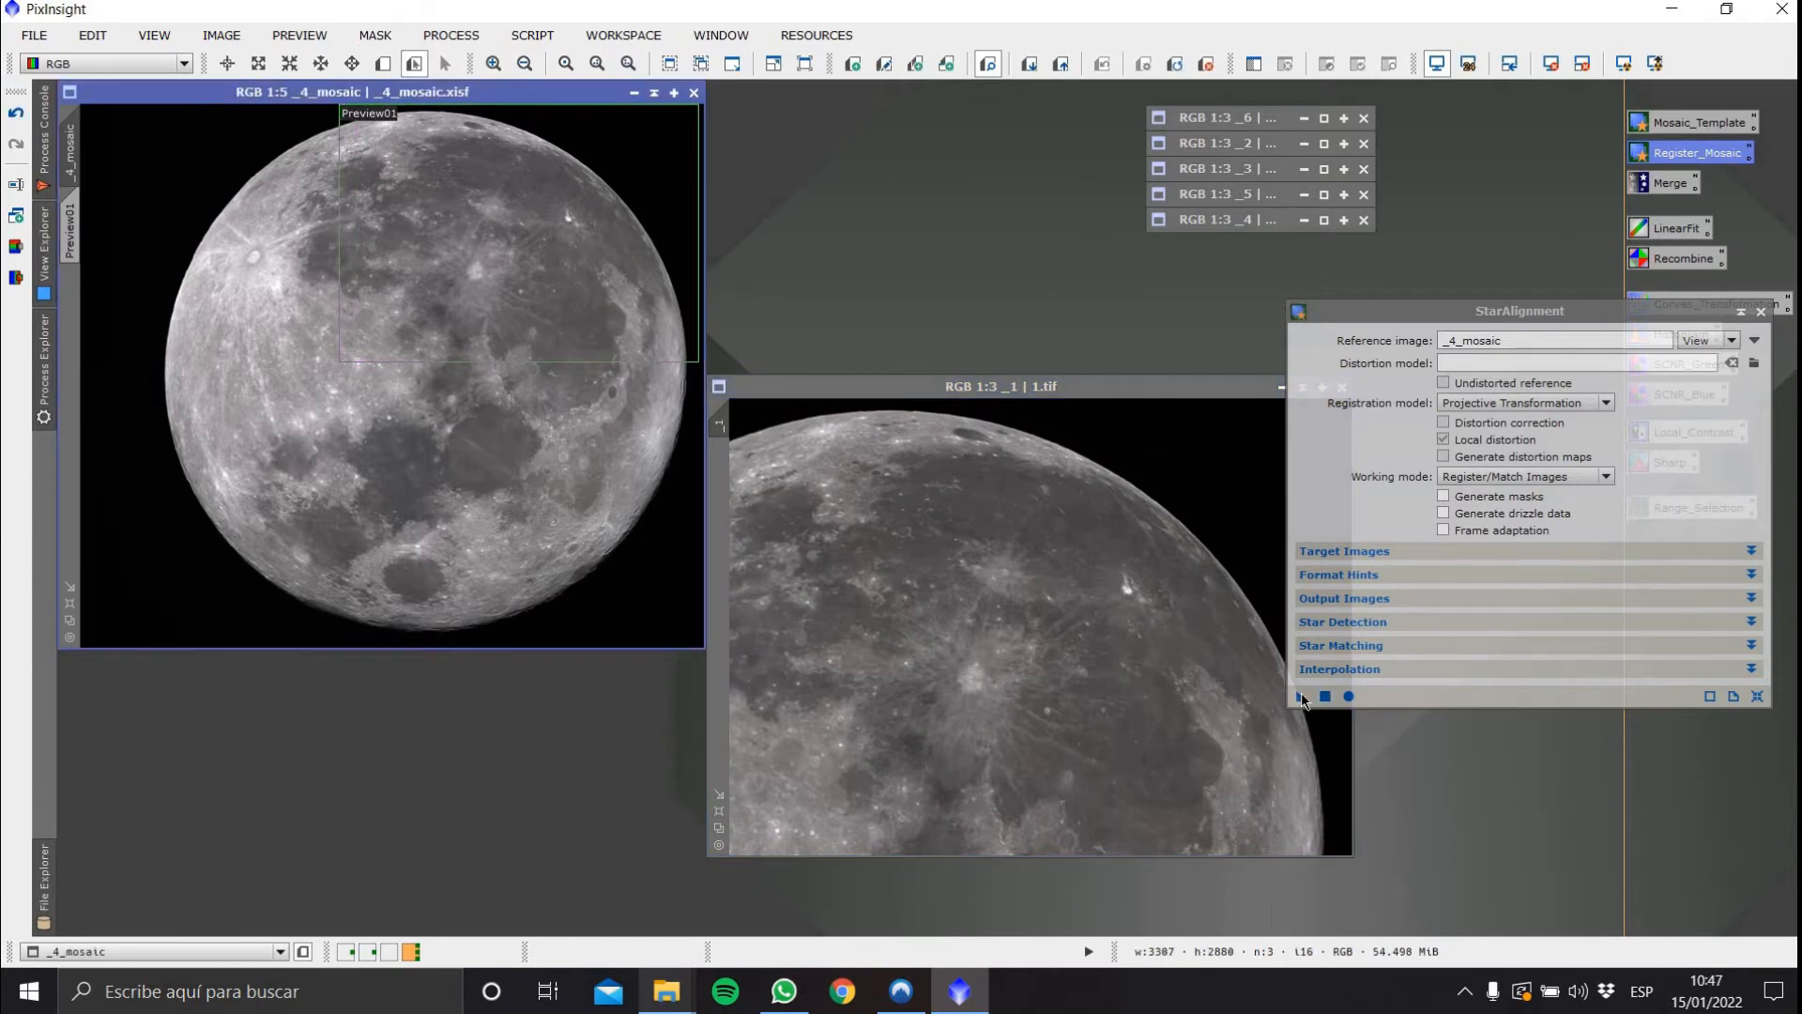
Apply StarAlignment to image 1 to register it against _4_mosaic
drag(1302, 700, 1055, 563)
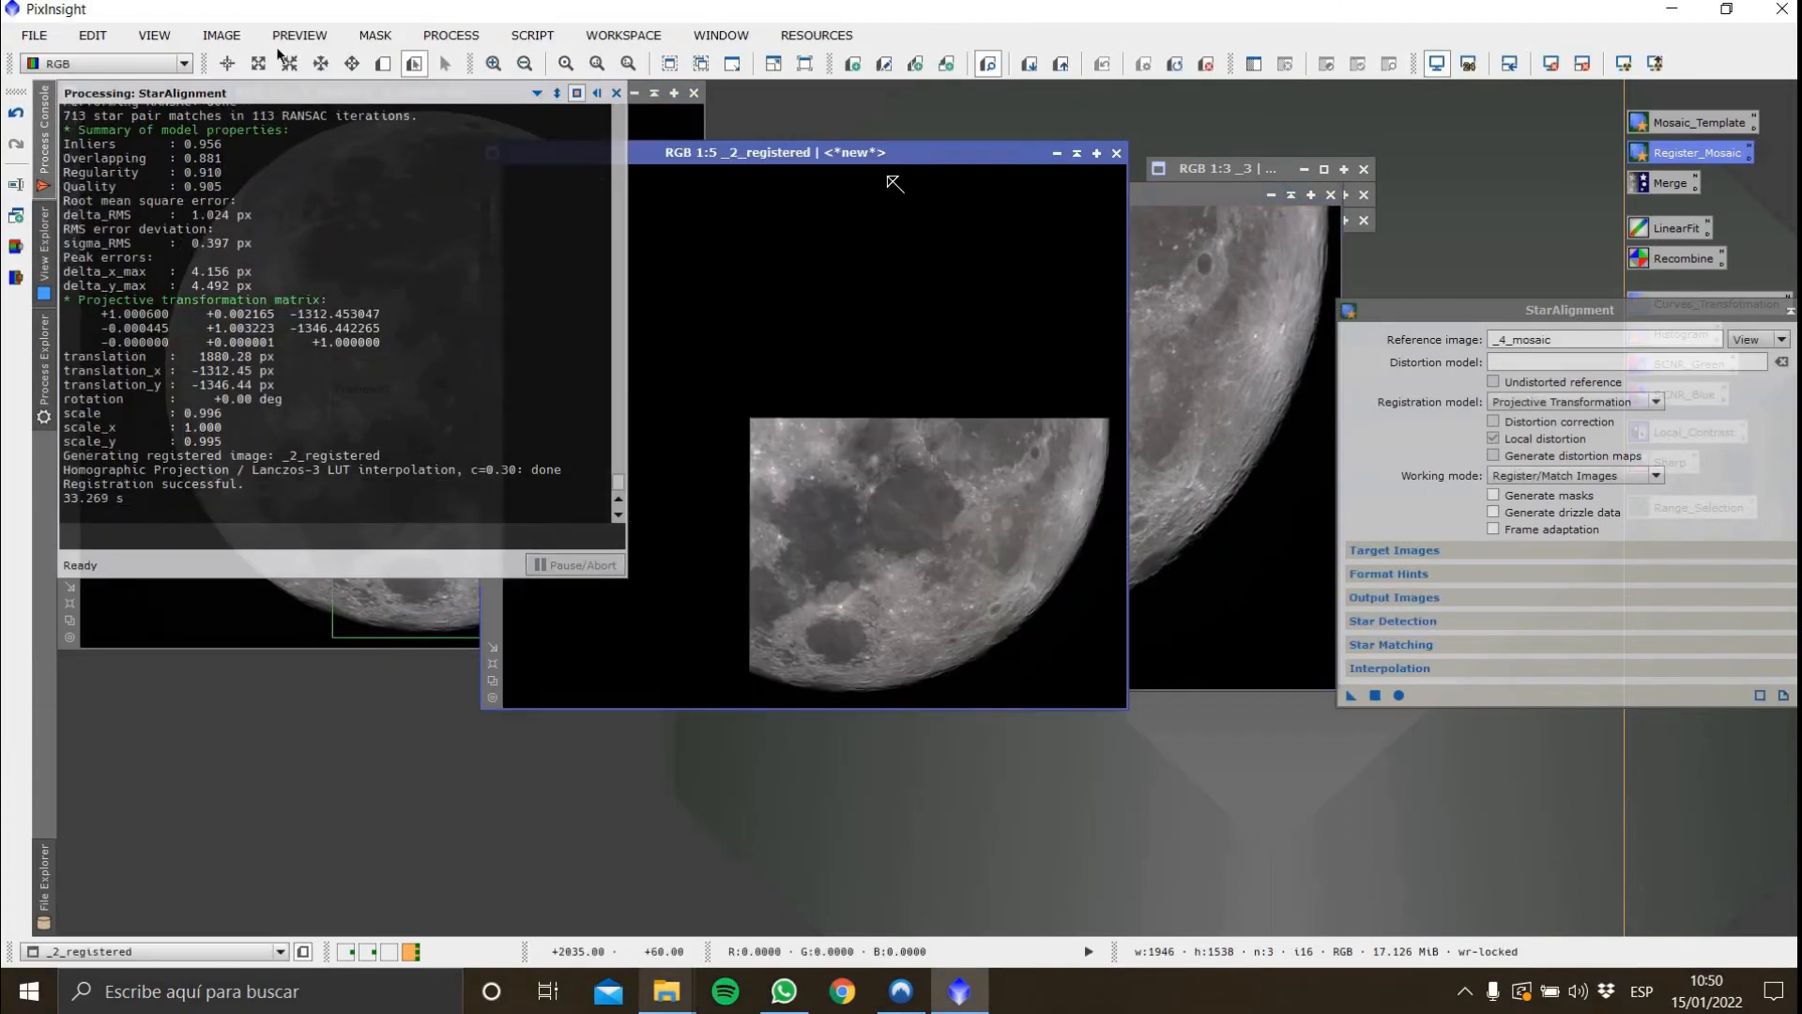
click(1044, 437)
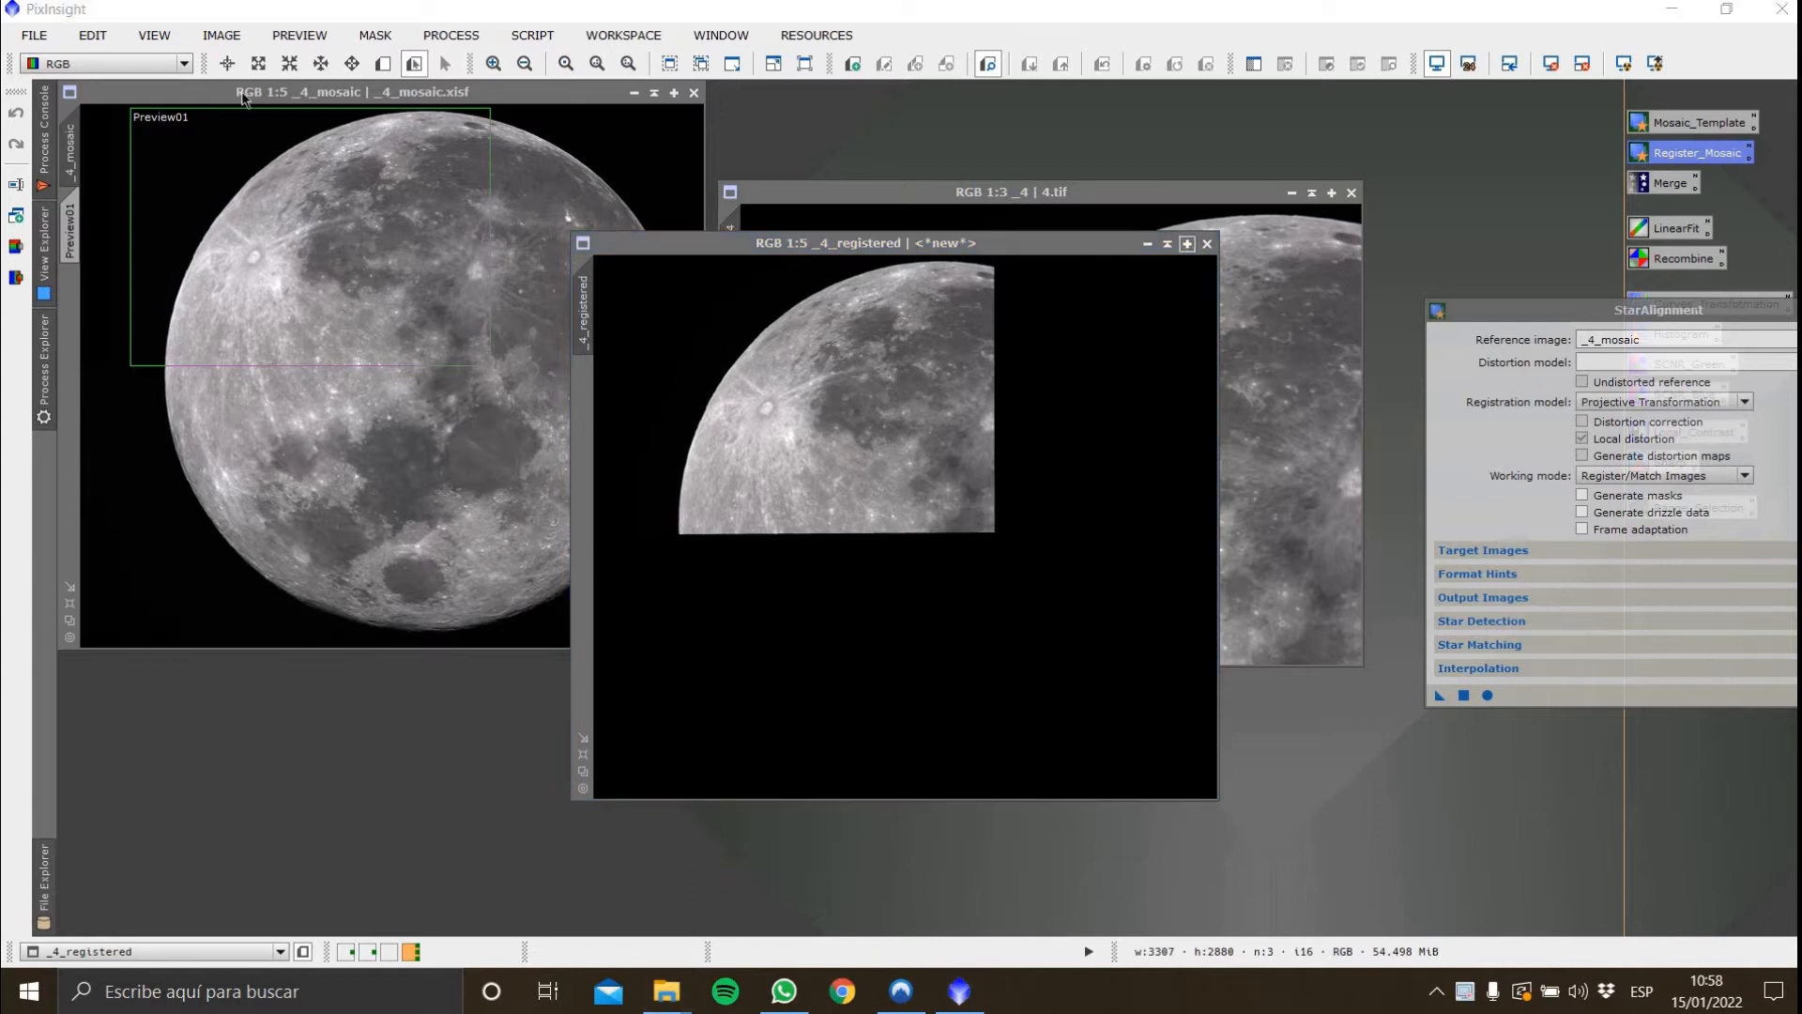
Save the _4_registered image as _4_registered.xisf in the Moon folder
click(687, 252)
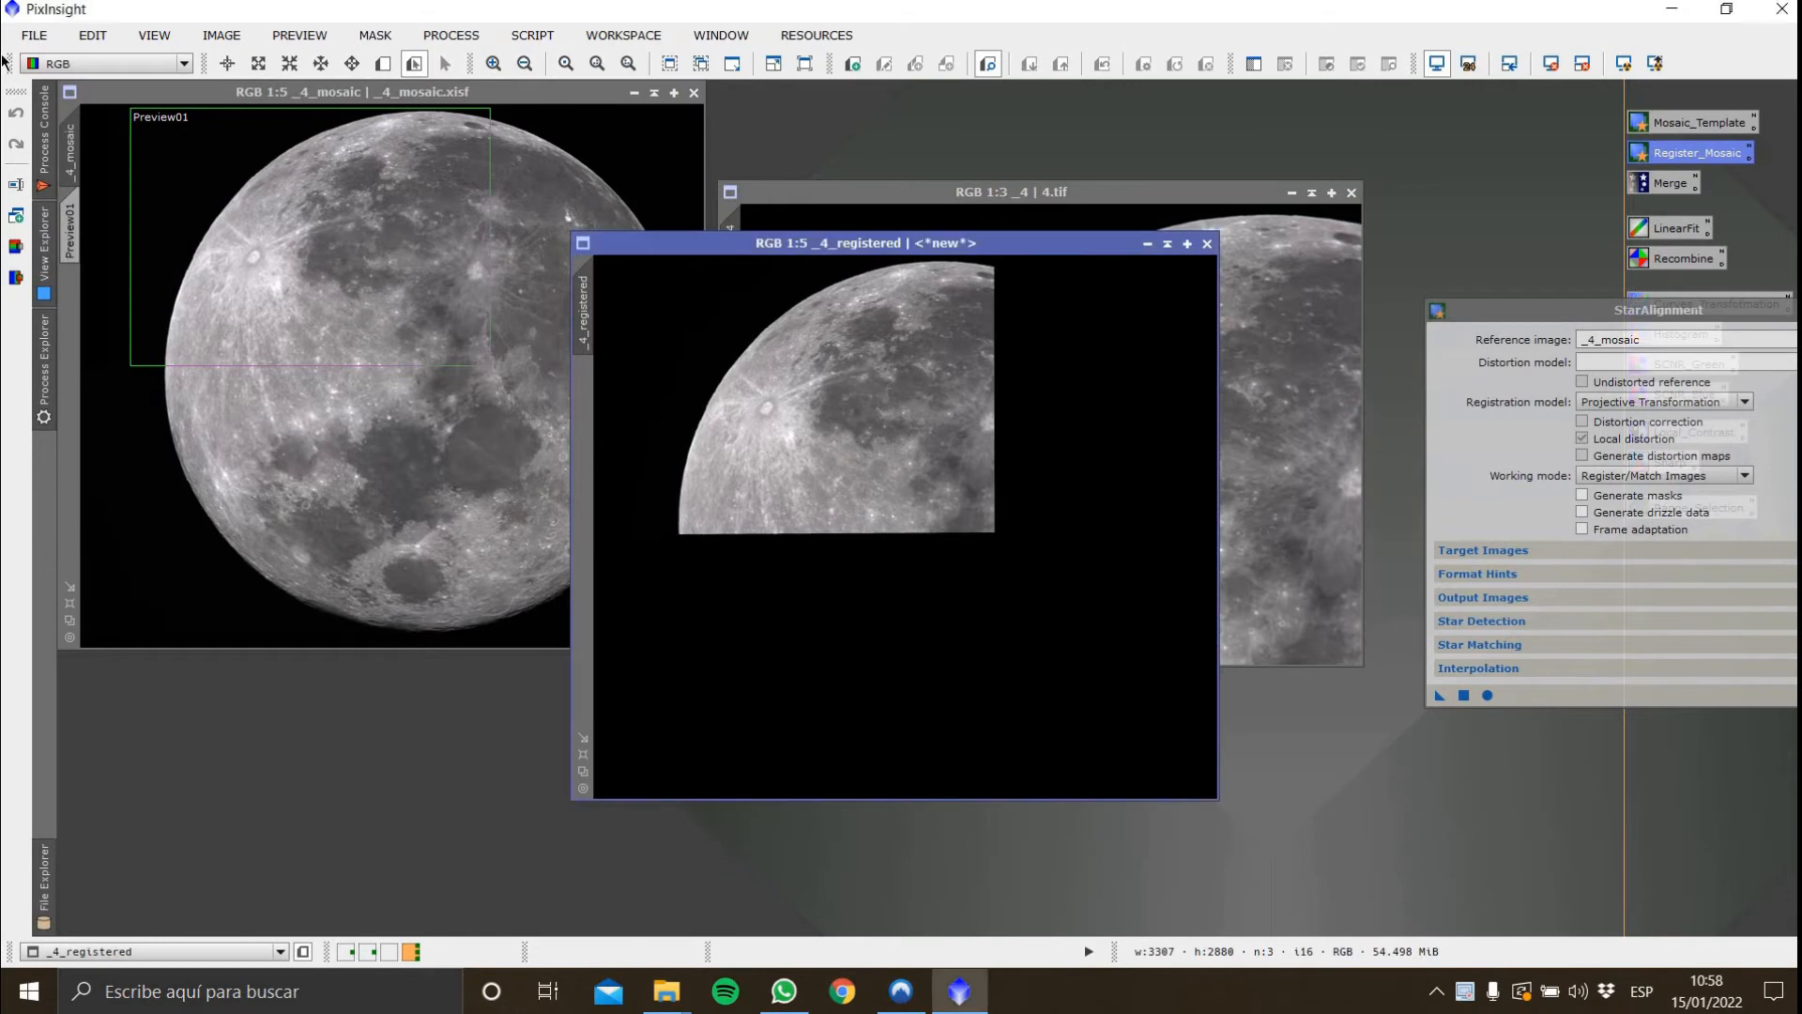
click(34, 35)
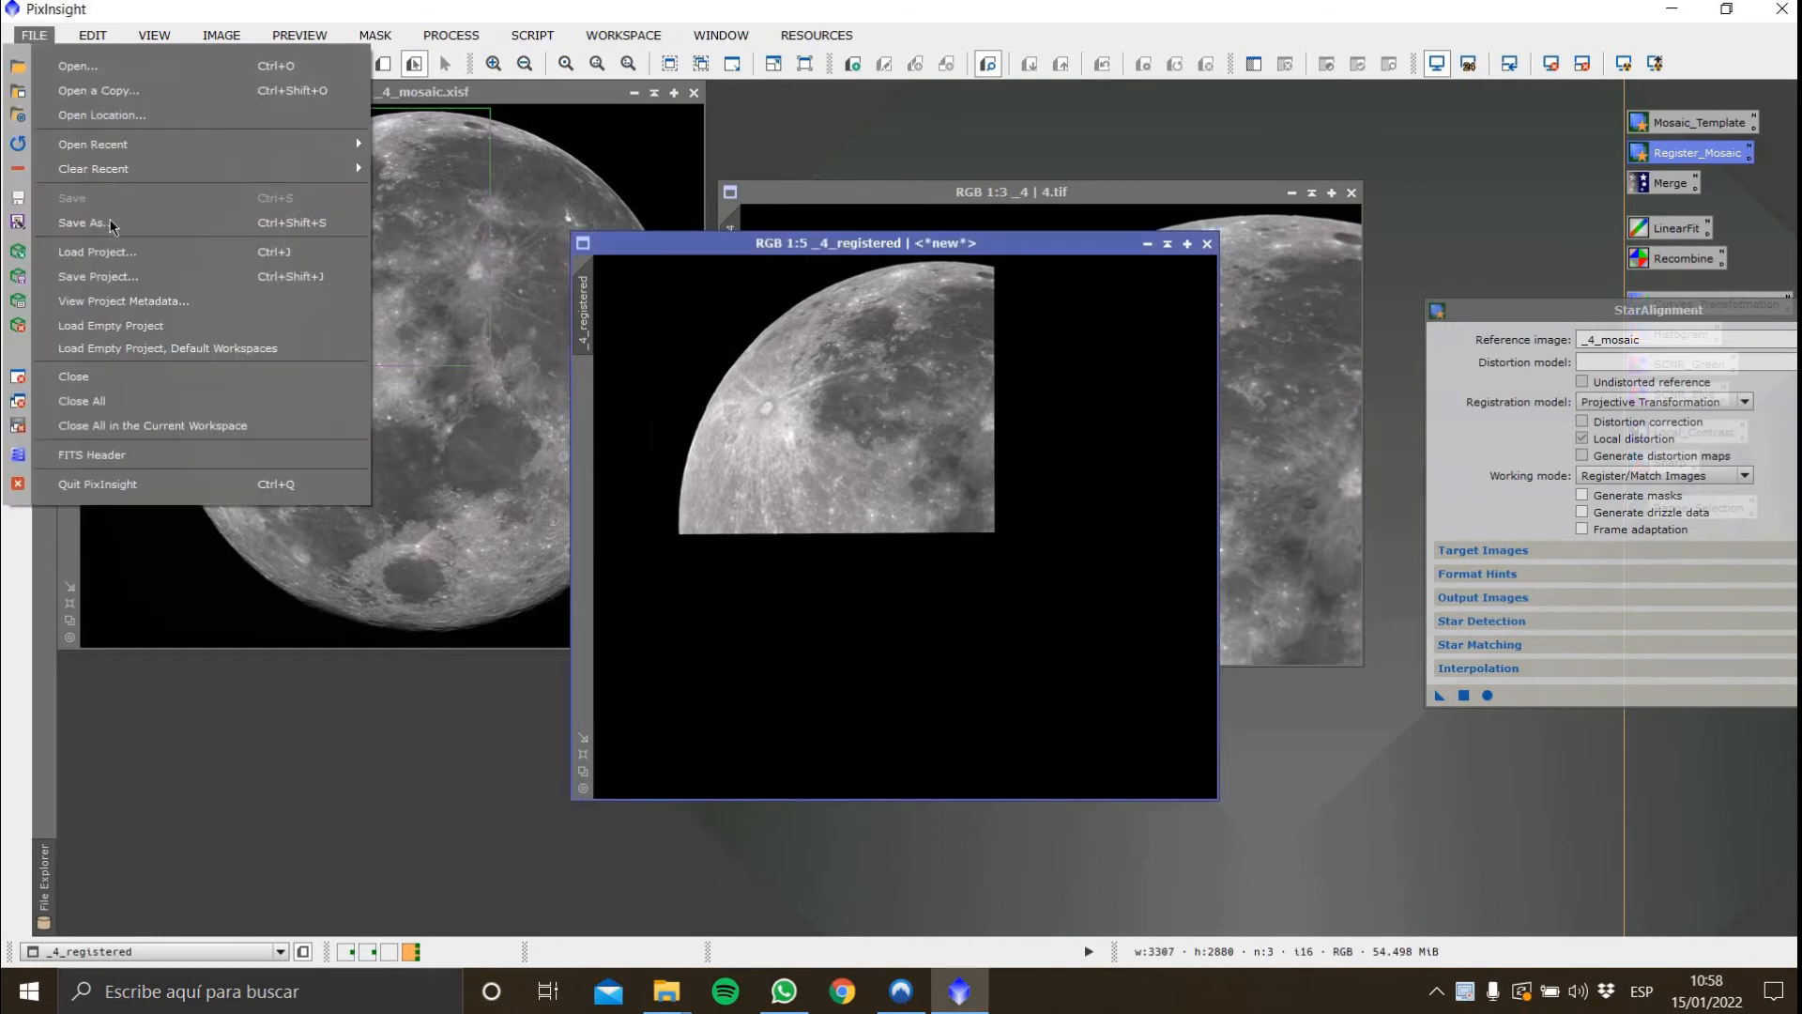
click(94, 222)
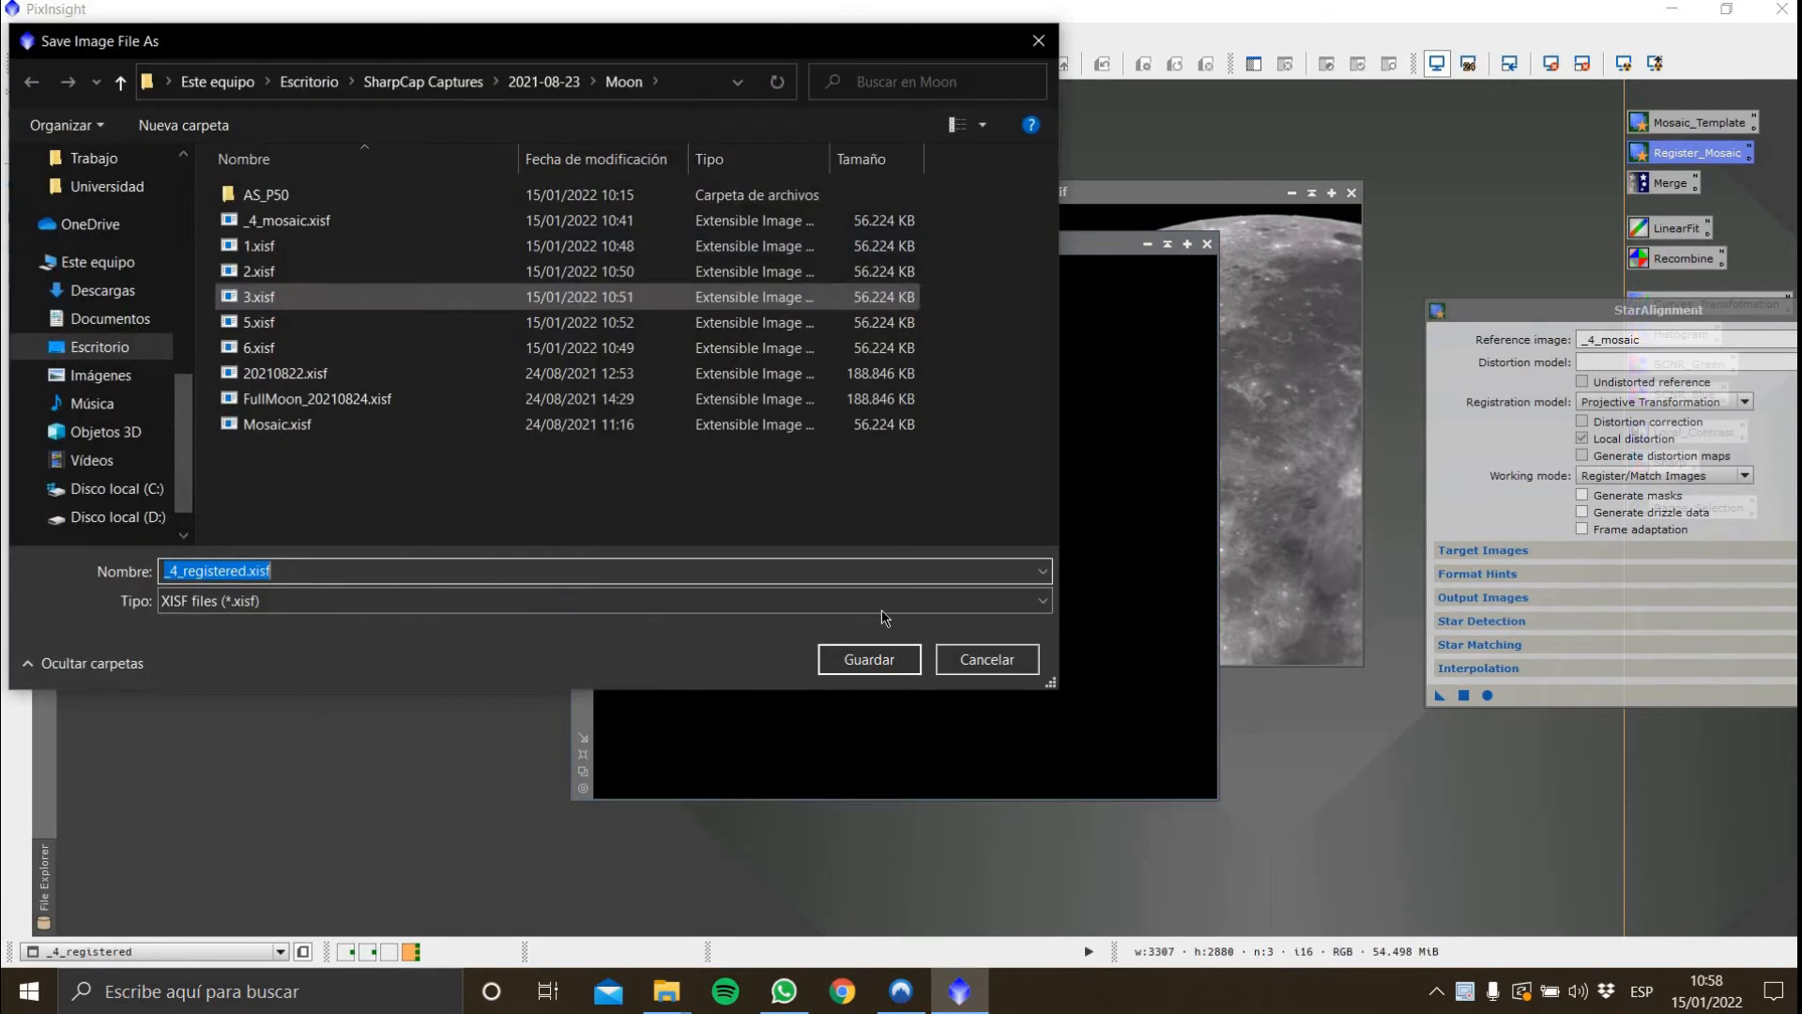
click(891, 659)
key(Return)
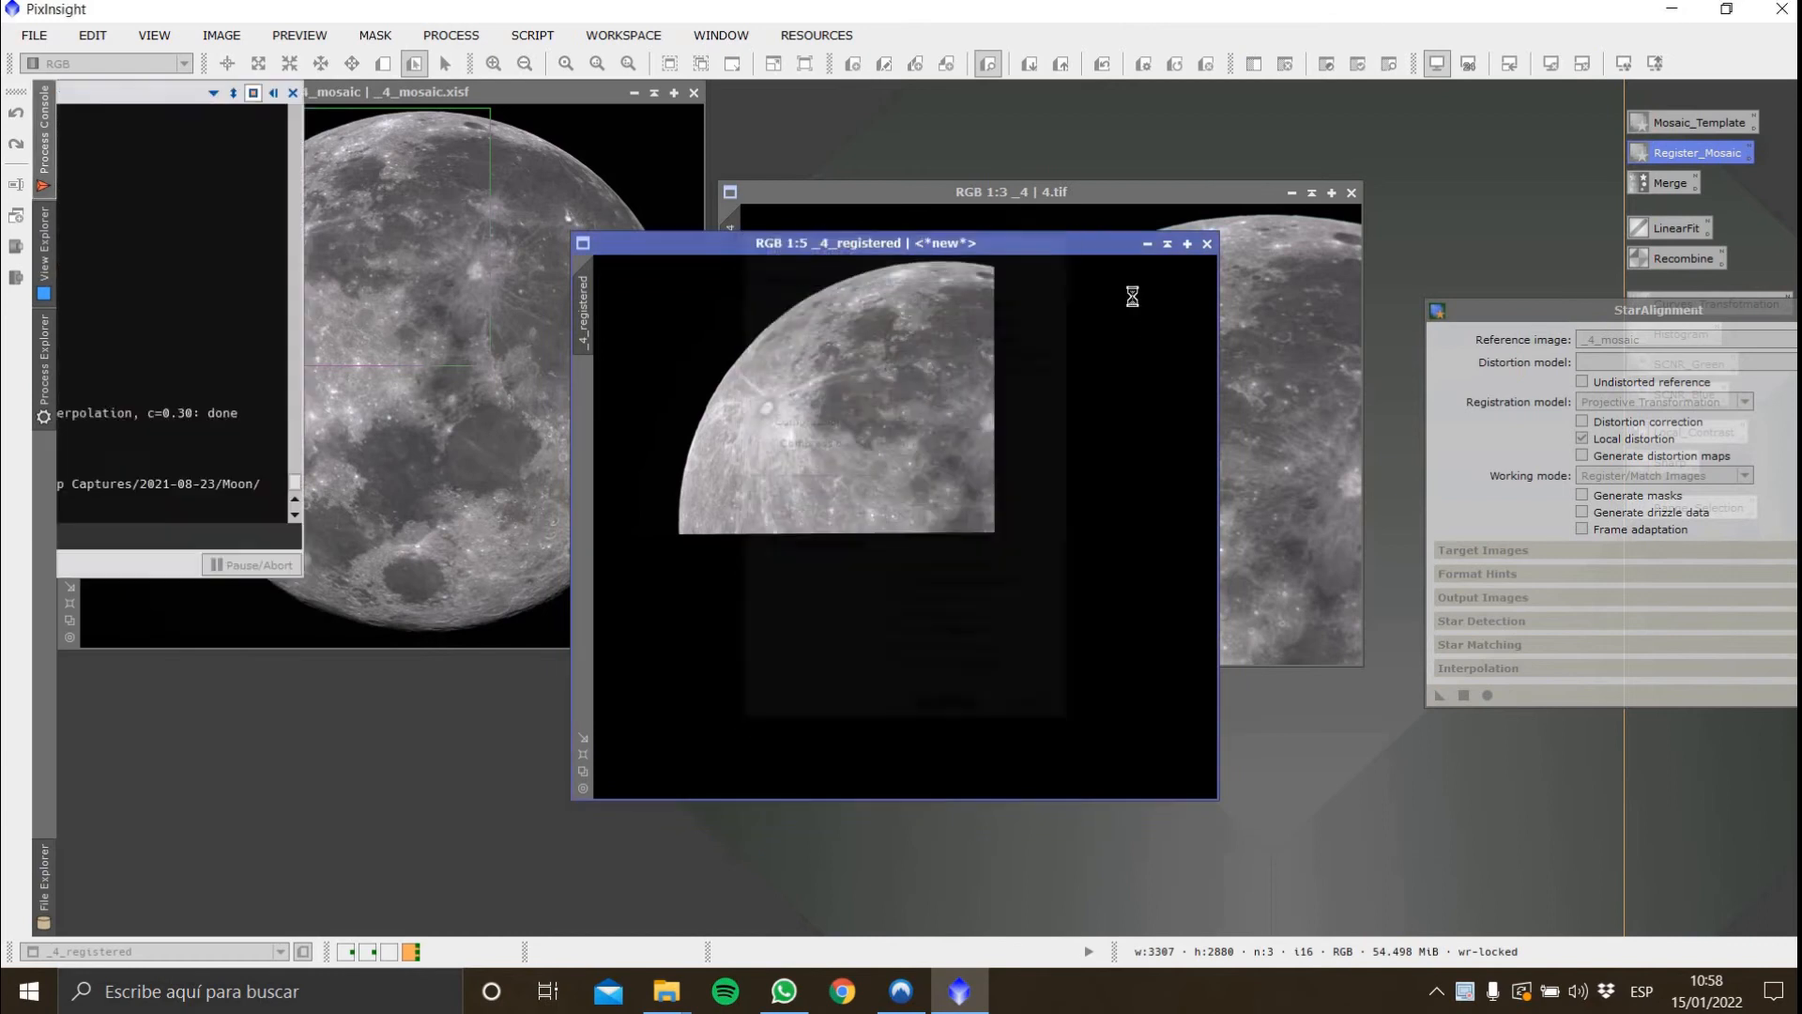
Close image 4, the _4_mosaic window and the StarAlignment dialog
click(1352, 192)
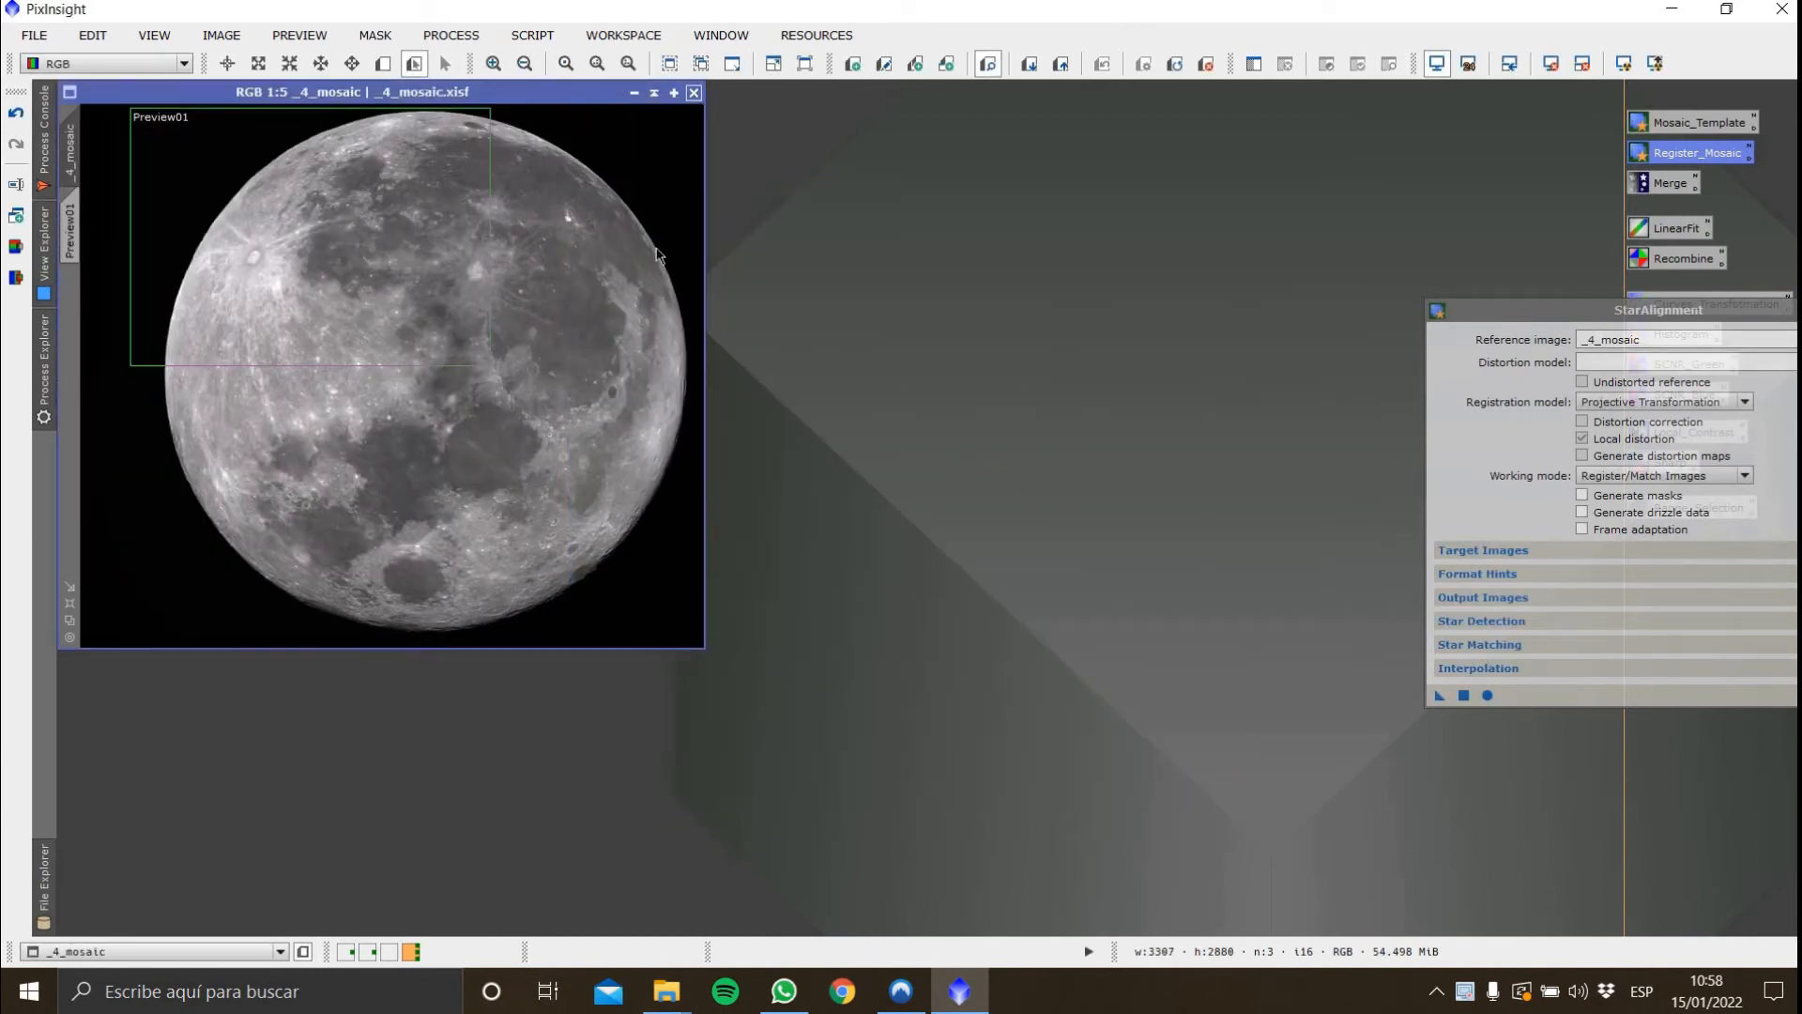
click(694, 92)
drag(1737, 315, 1083, 308)
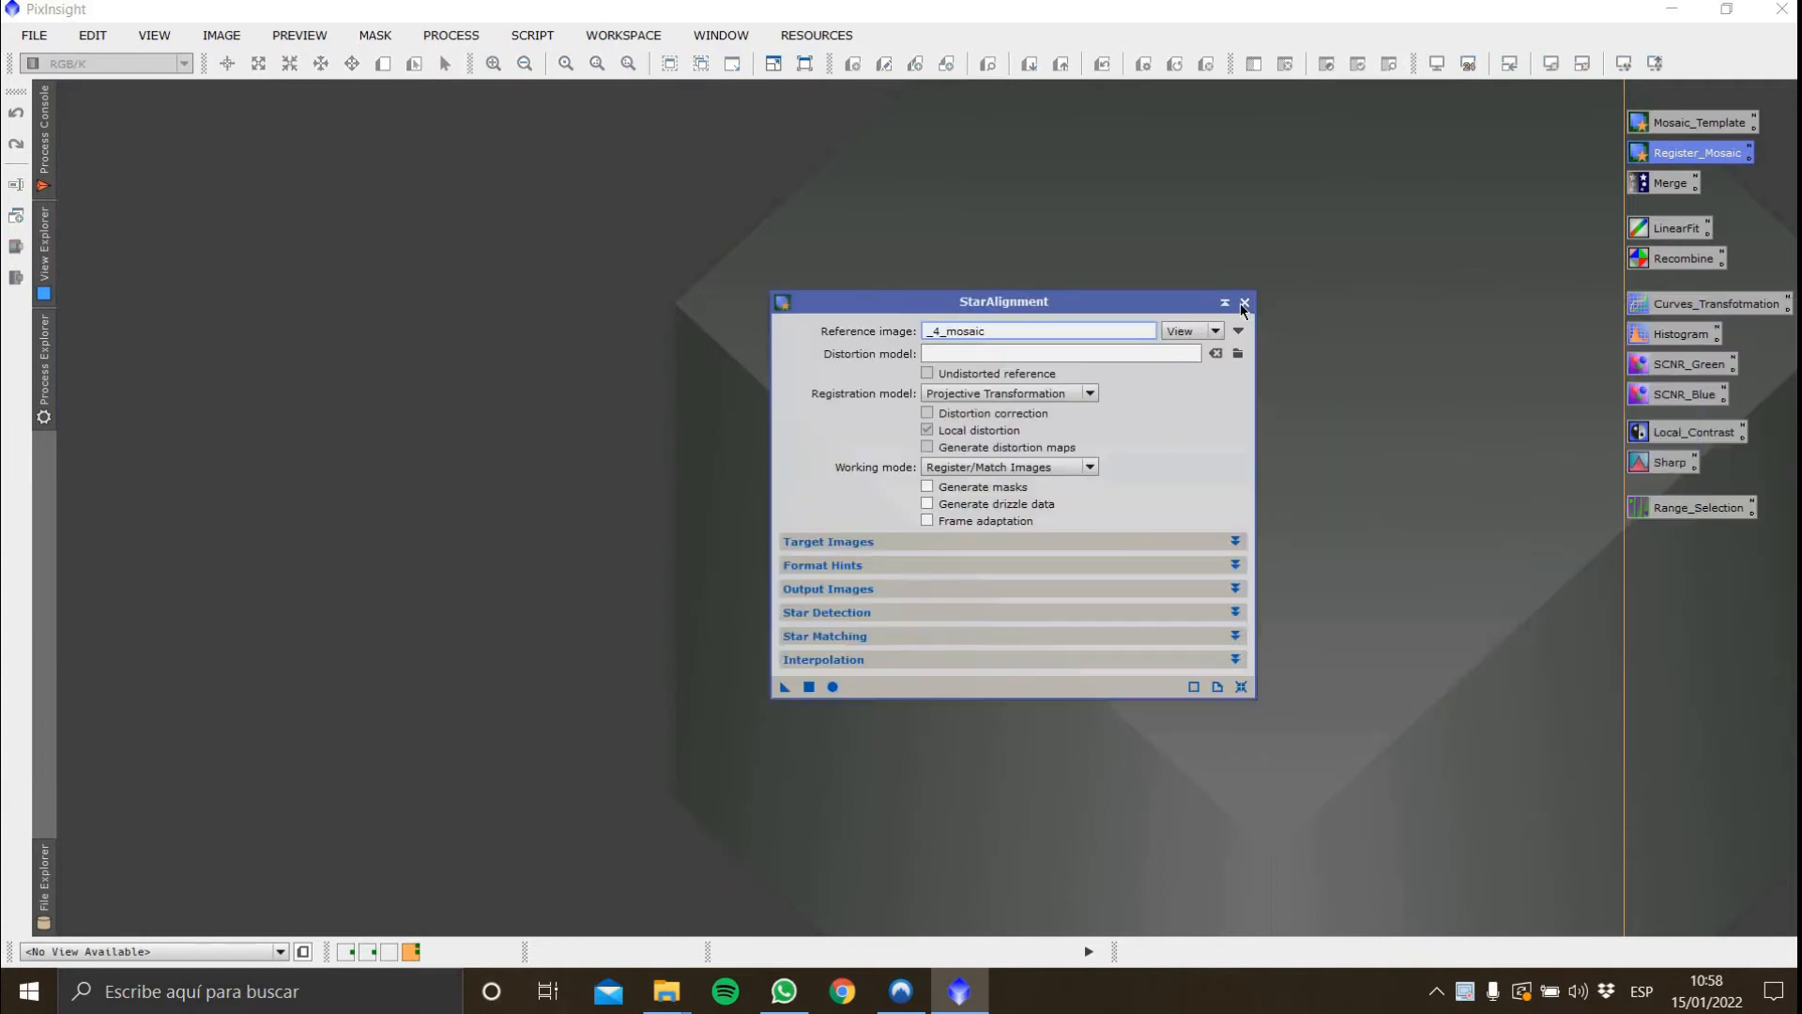
click(1245, 304)
Open the Merge GradientMergeMosaic instance and add the six _registered.xisf files from the AS_P50 folder
double_click(1657, 191)
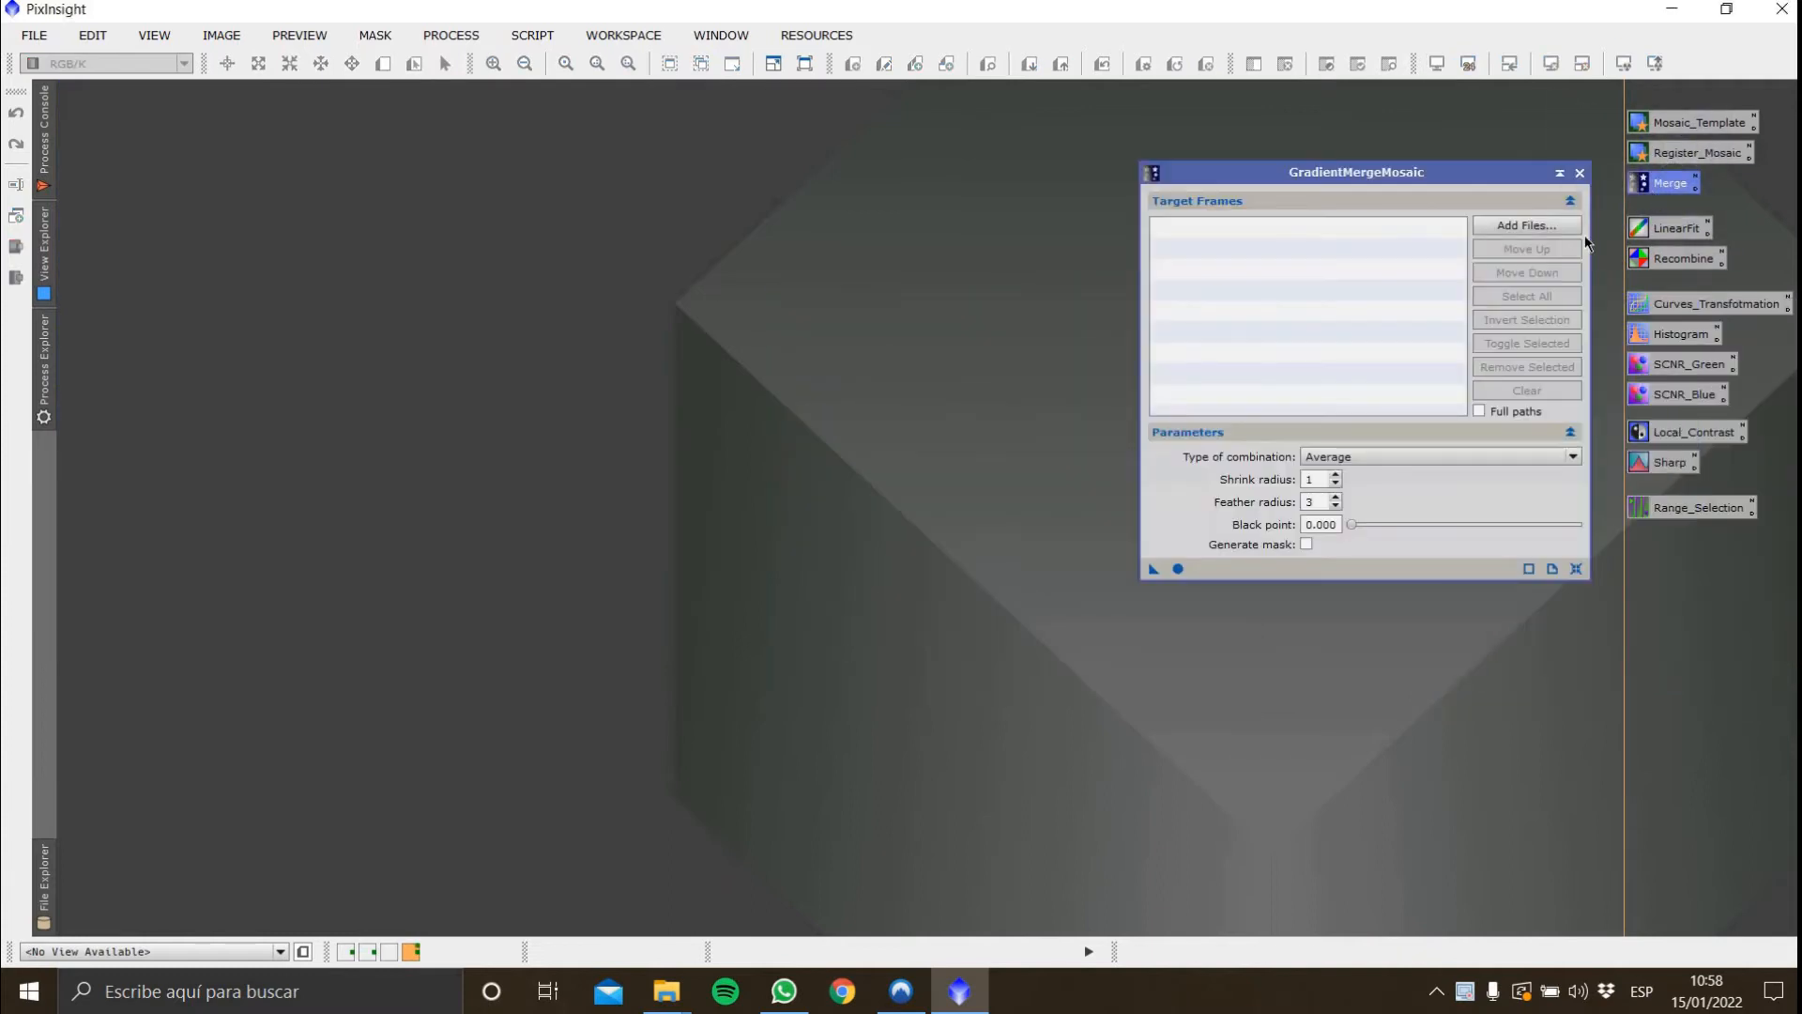
click(1523, 225)
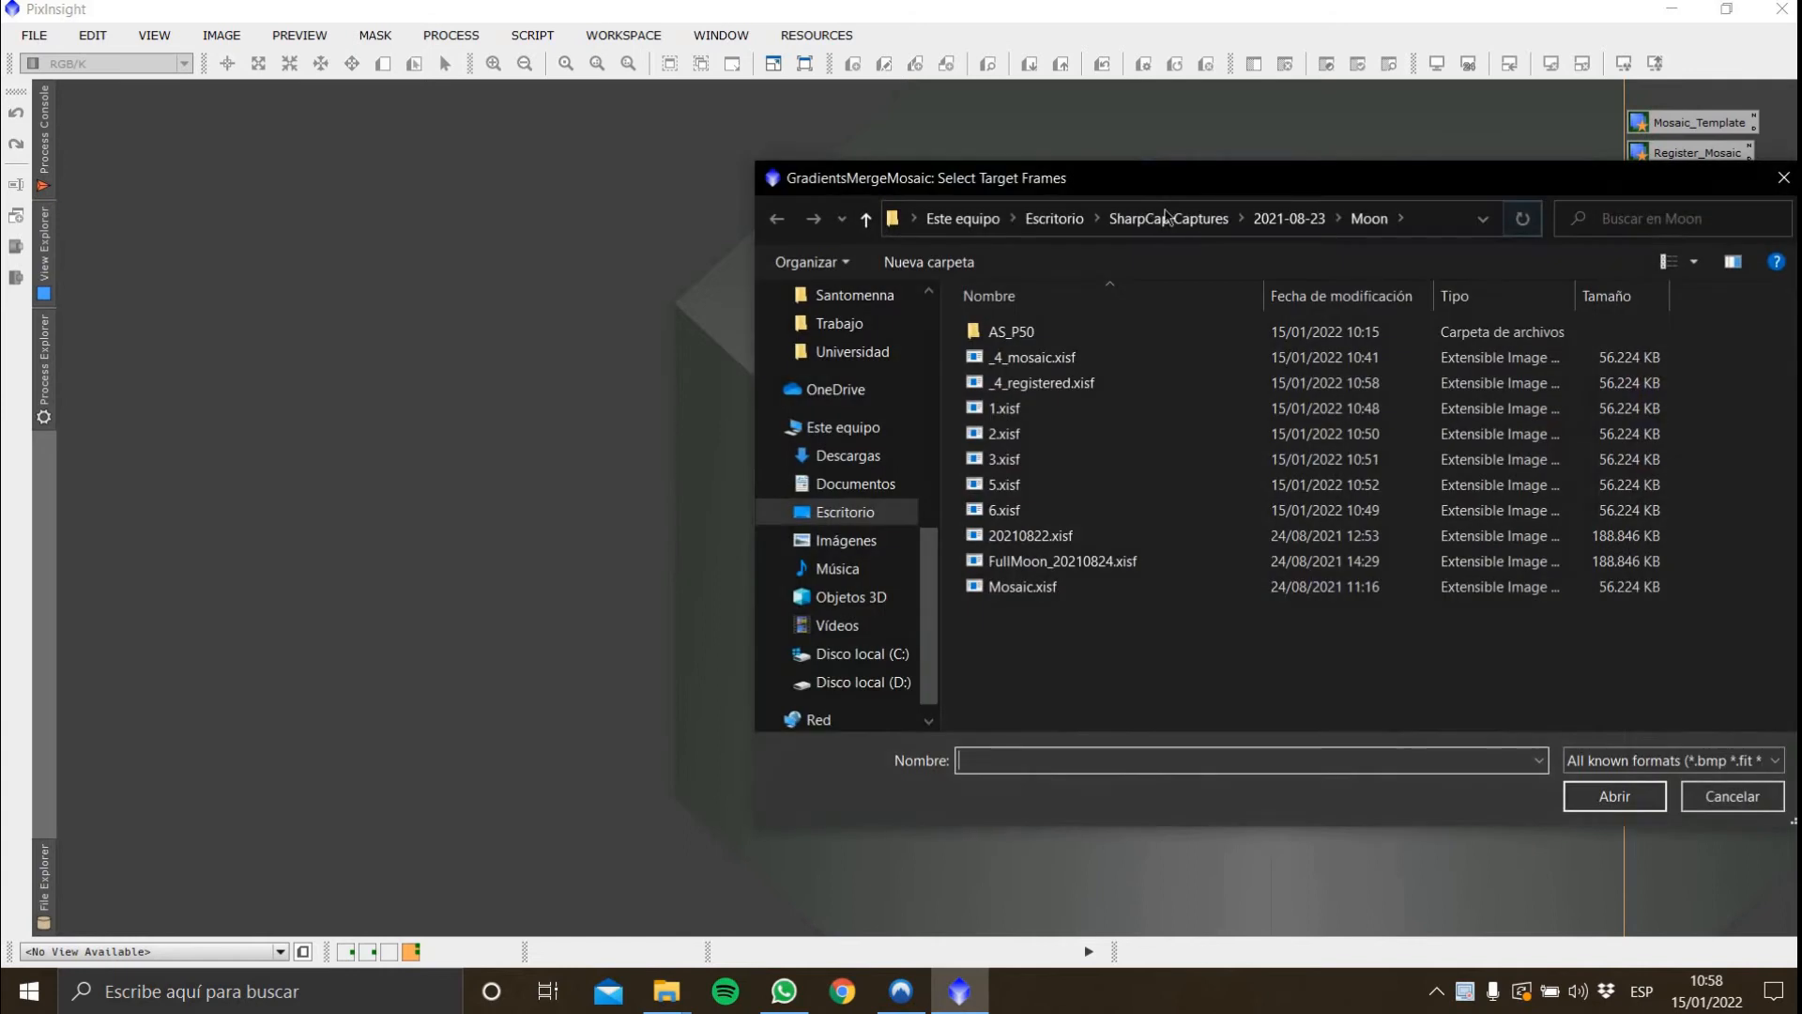
double_click(1003, 333)
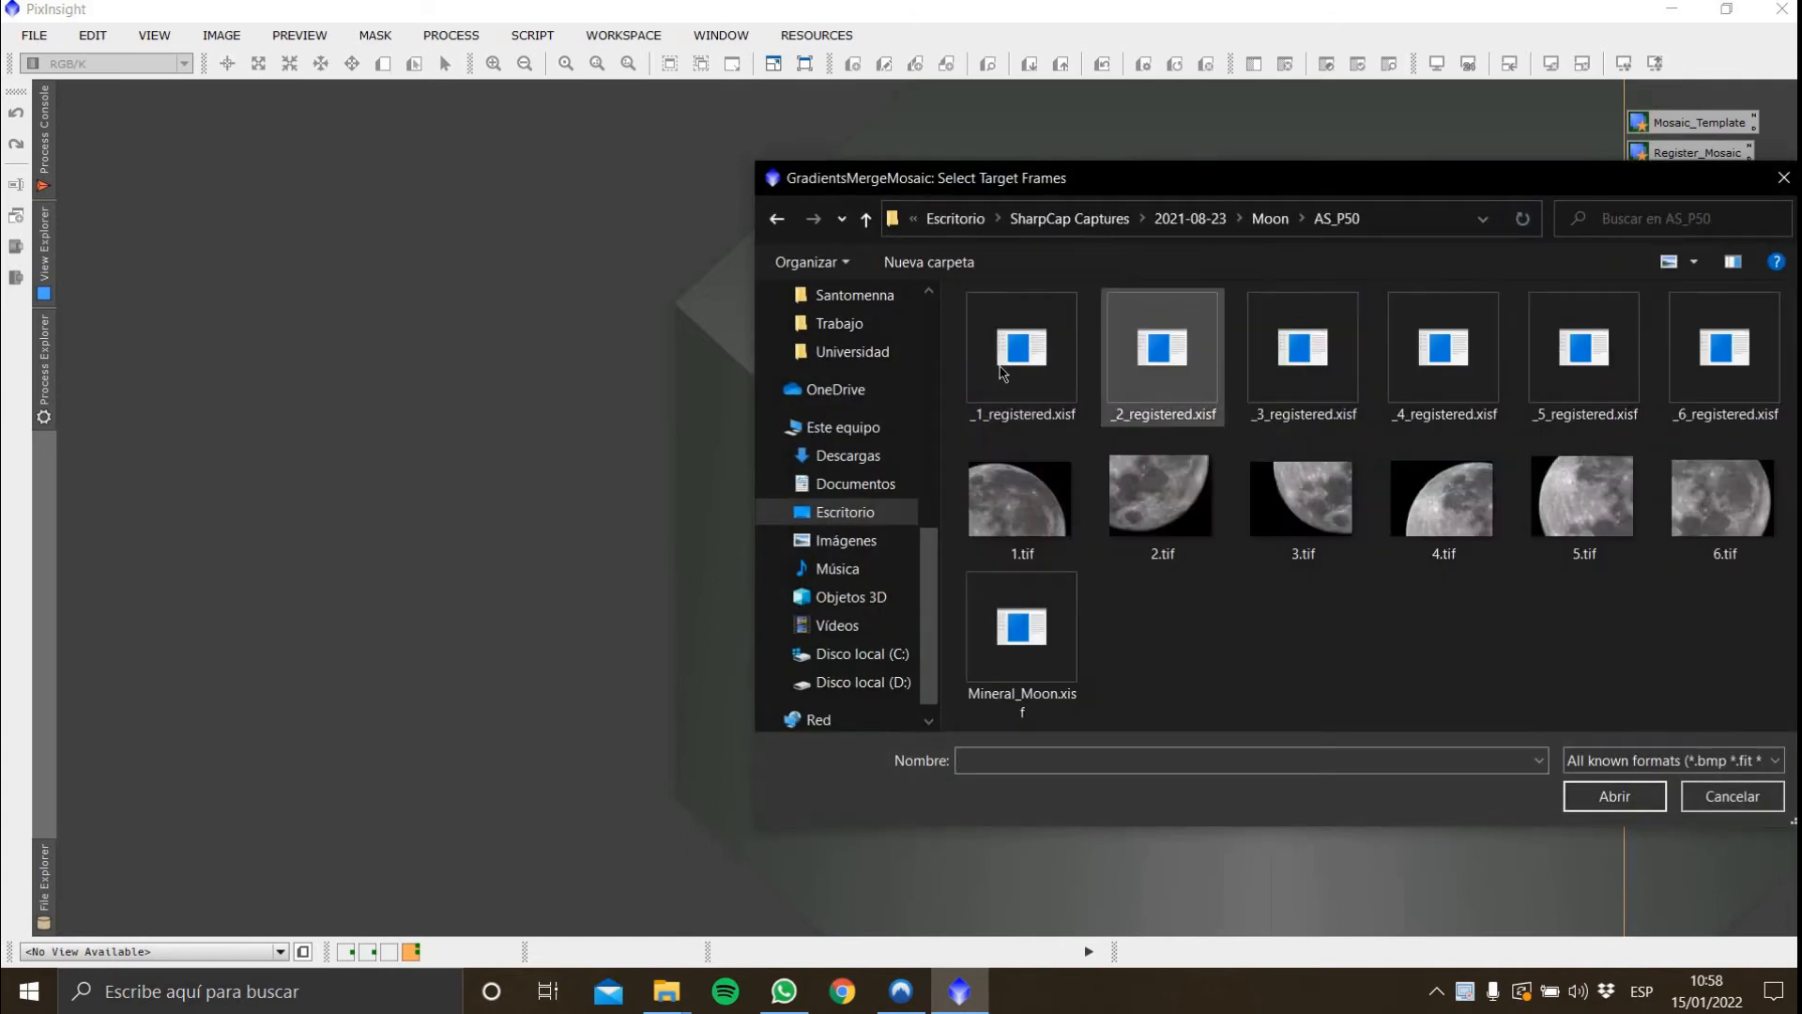
click(1021, 357)
click(1586, 794)
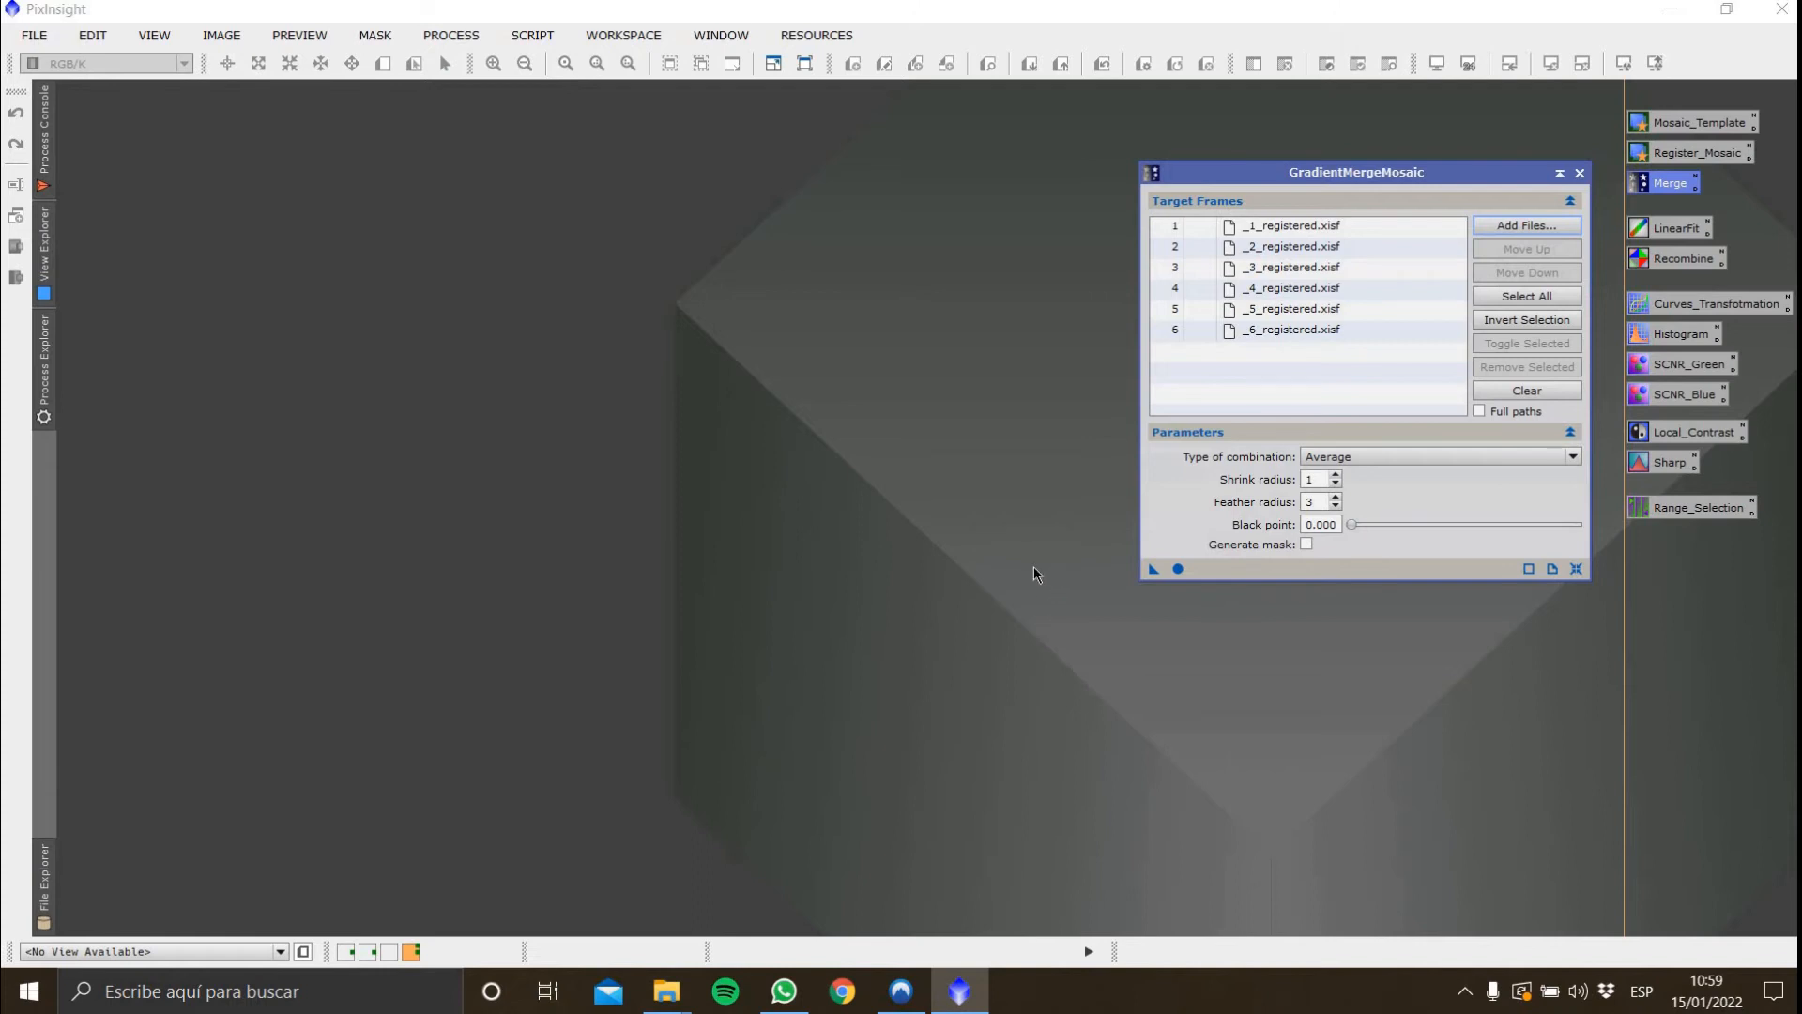
Run GradientMergeMosaic with Average combination, shrink radius 1 and feather radius 3
click(1444, 458)
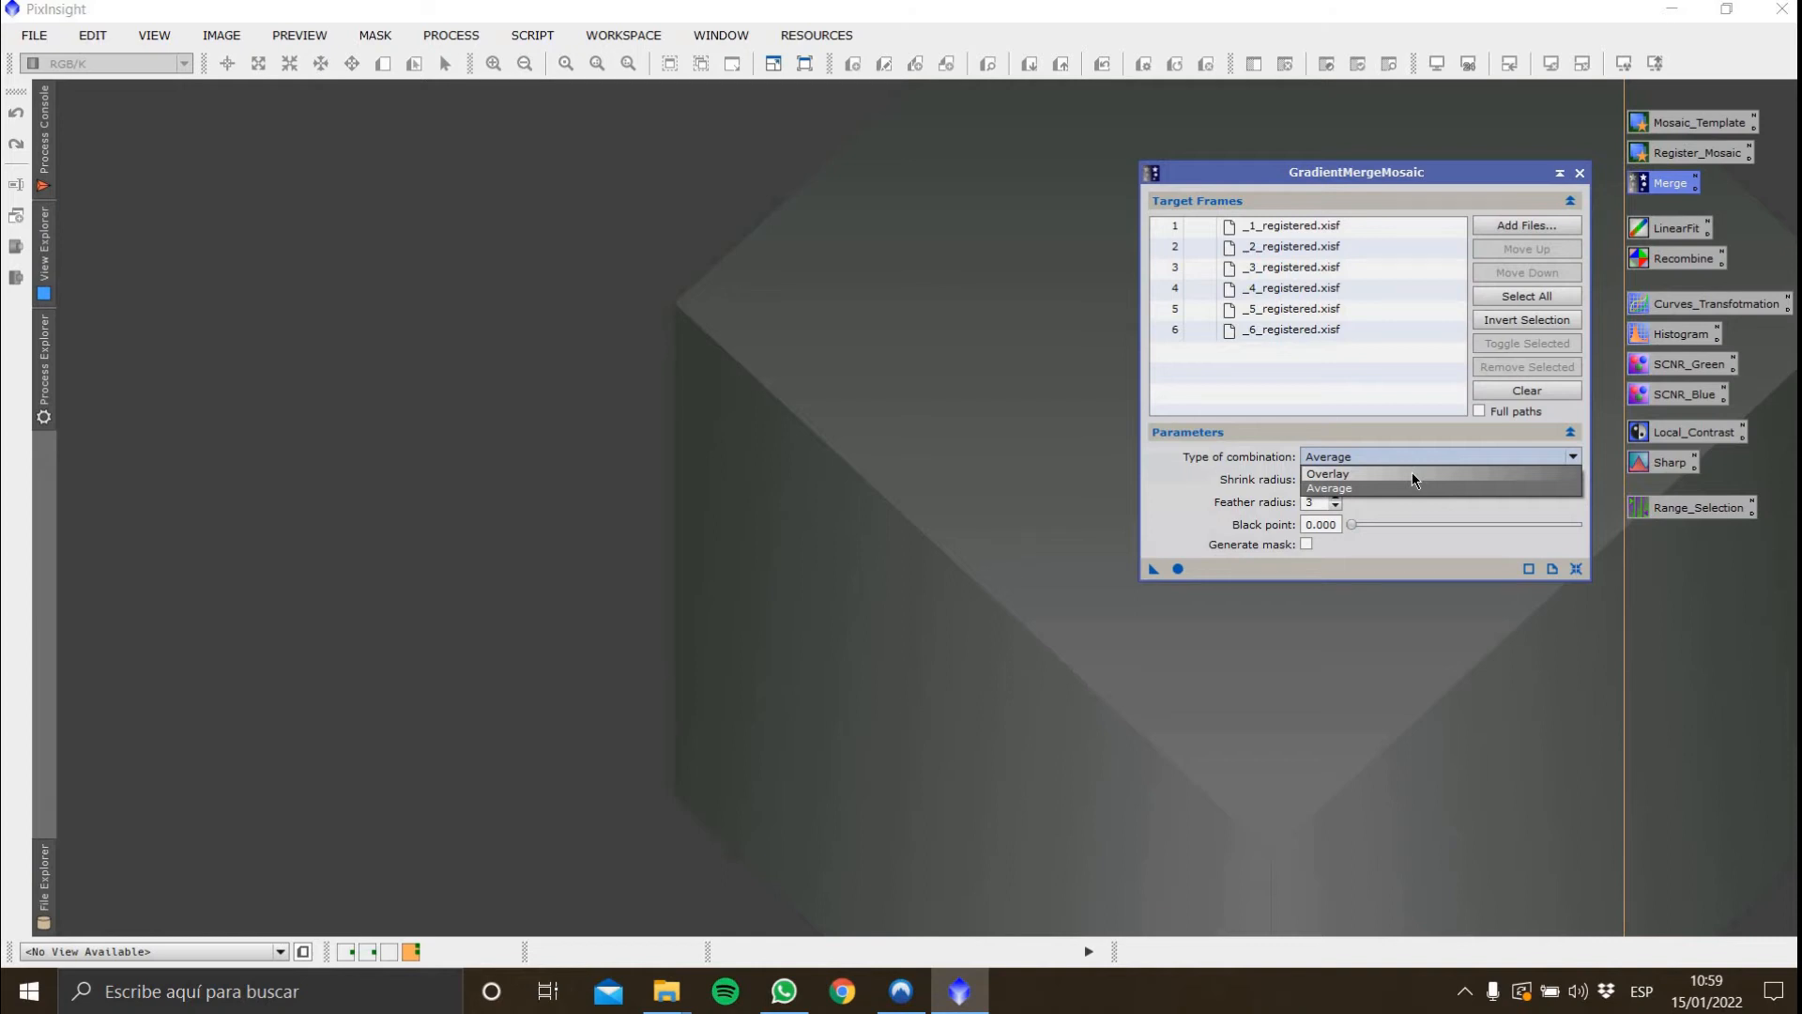
click(1453, 513)
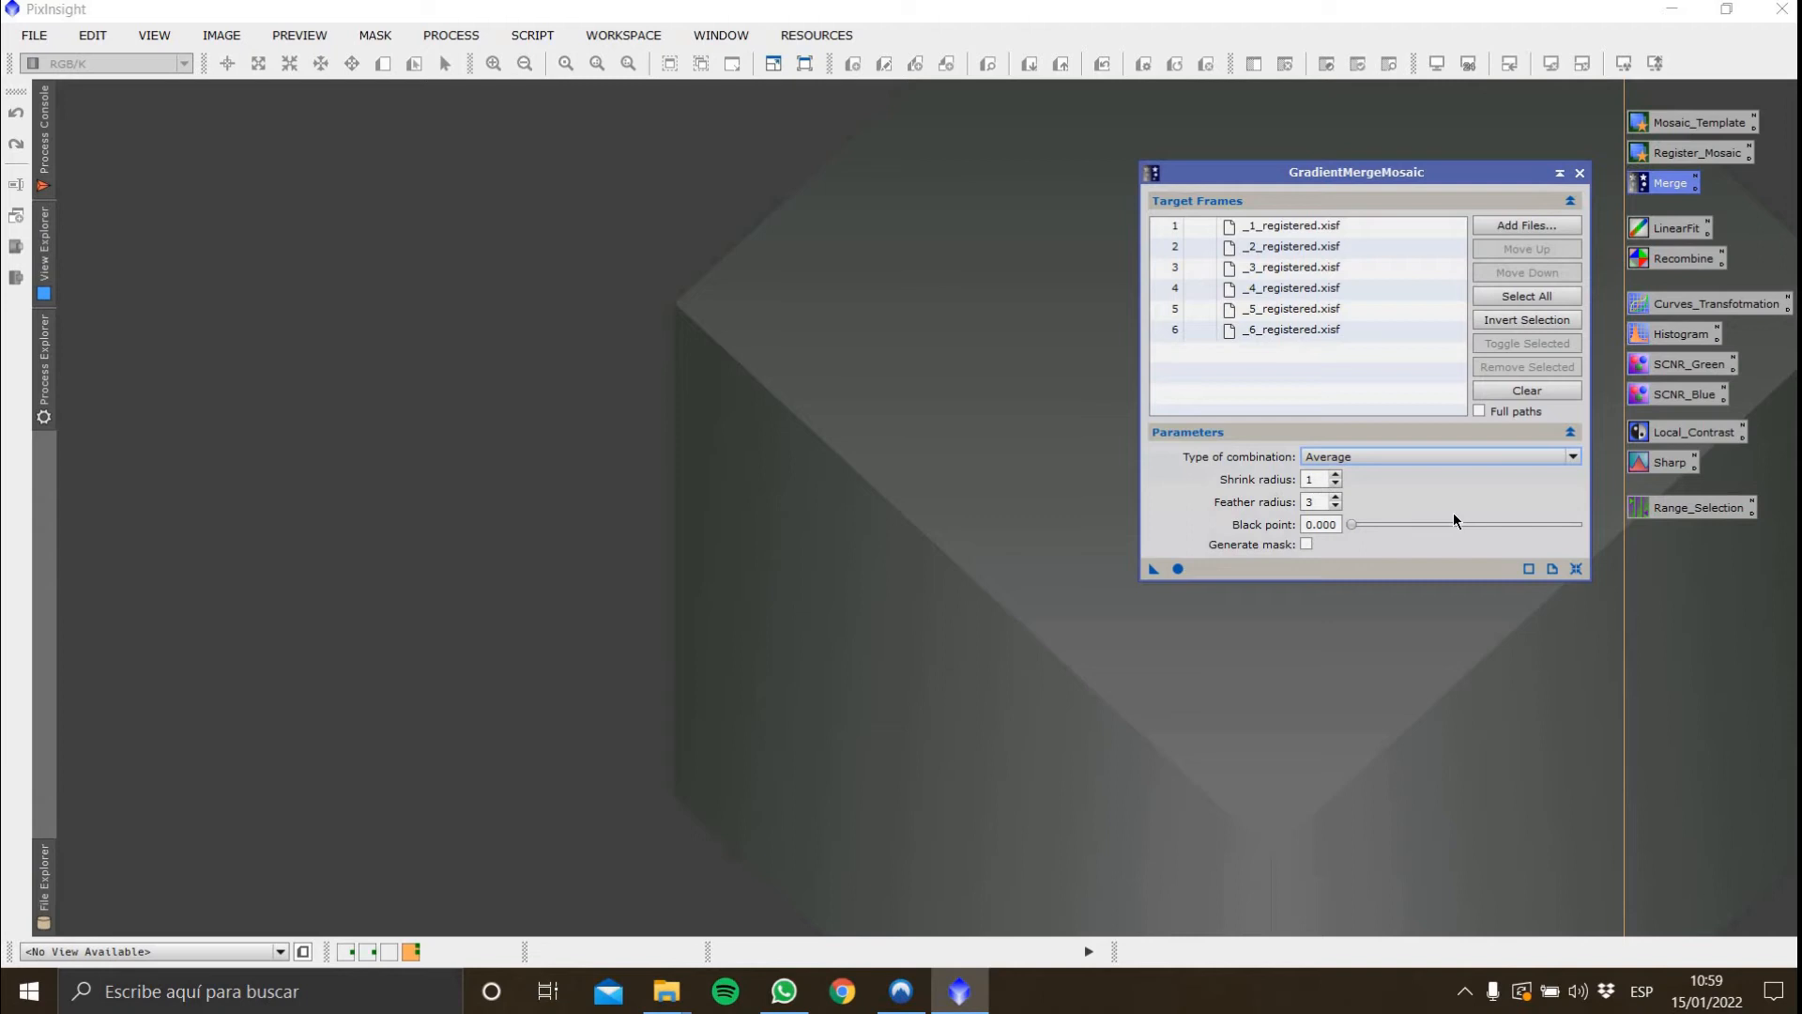
click(1178, 569)
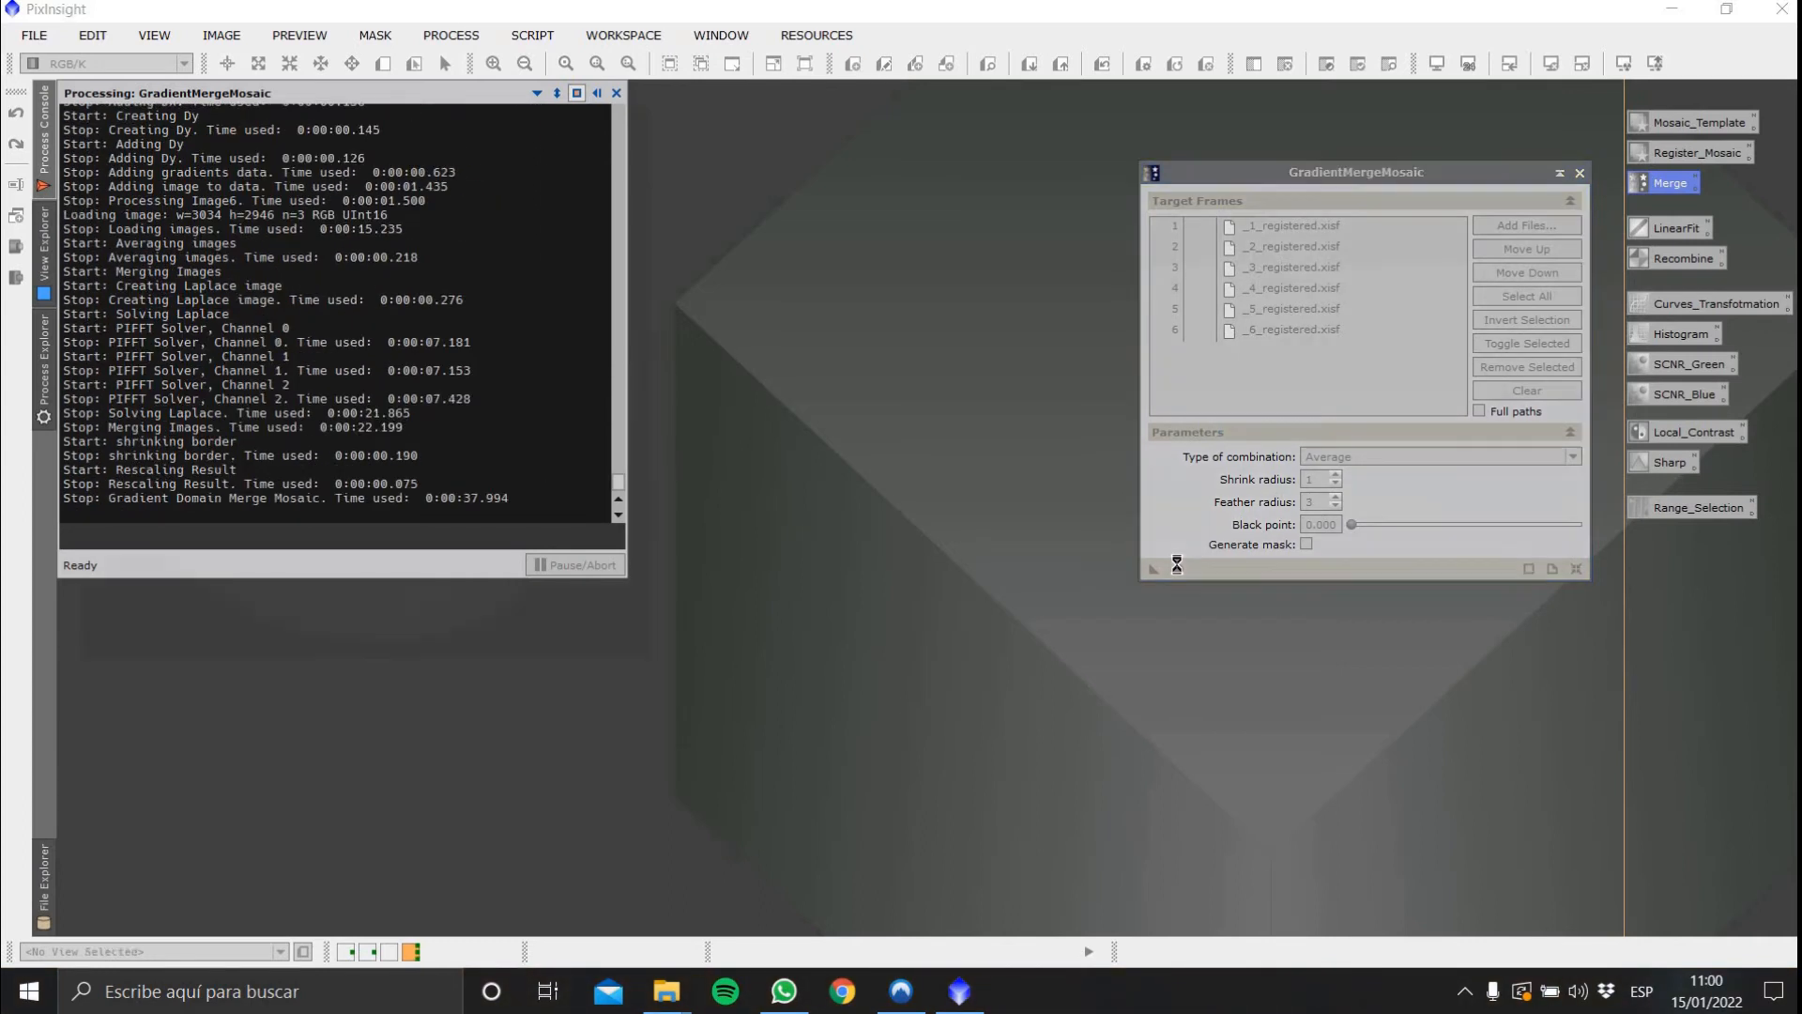
Open Mosaic.xisf and close the process console and GradientMergeMosaic dialog
click(642, 93)
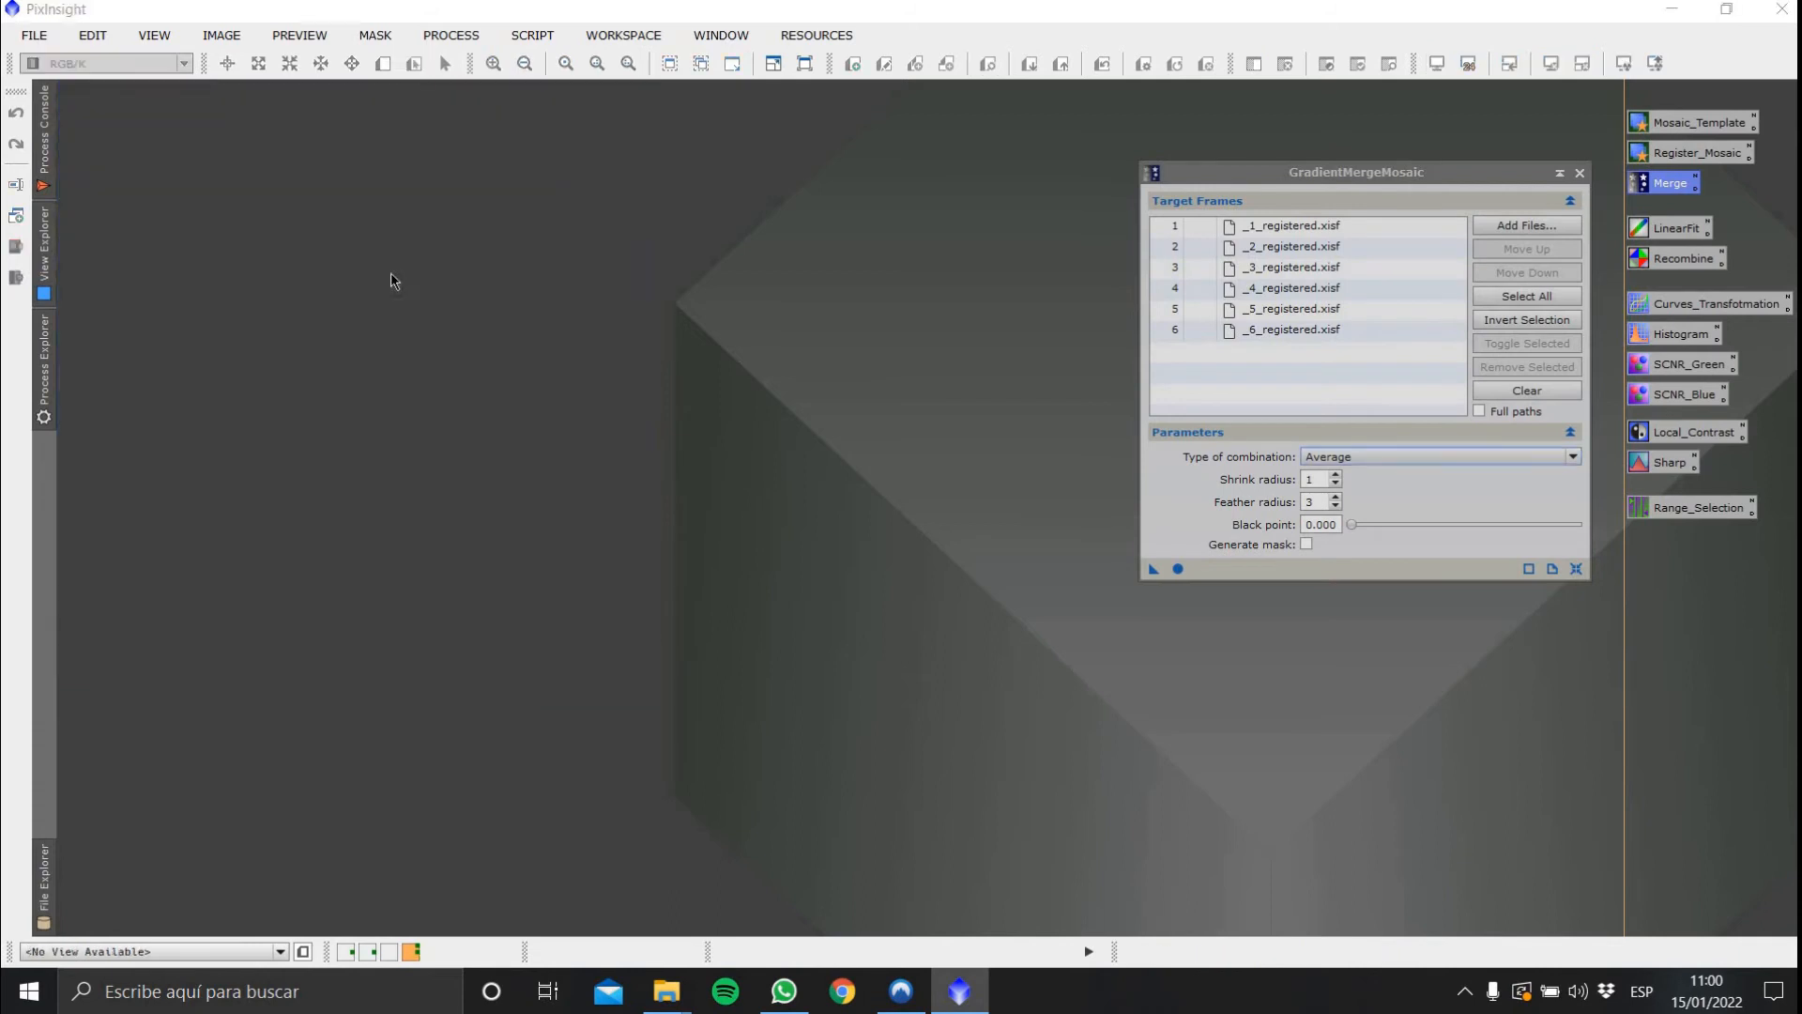
double_click(390, 272)
double_click(469, 448)
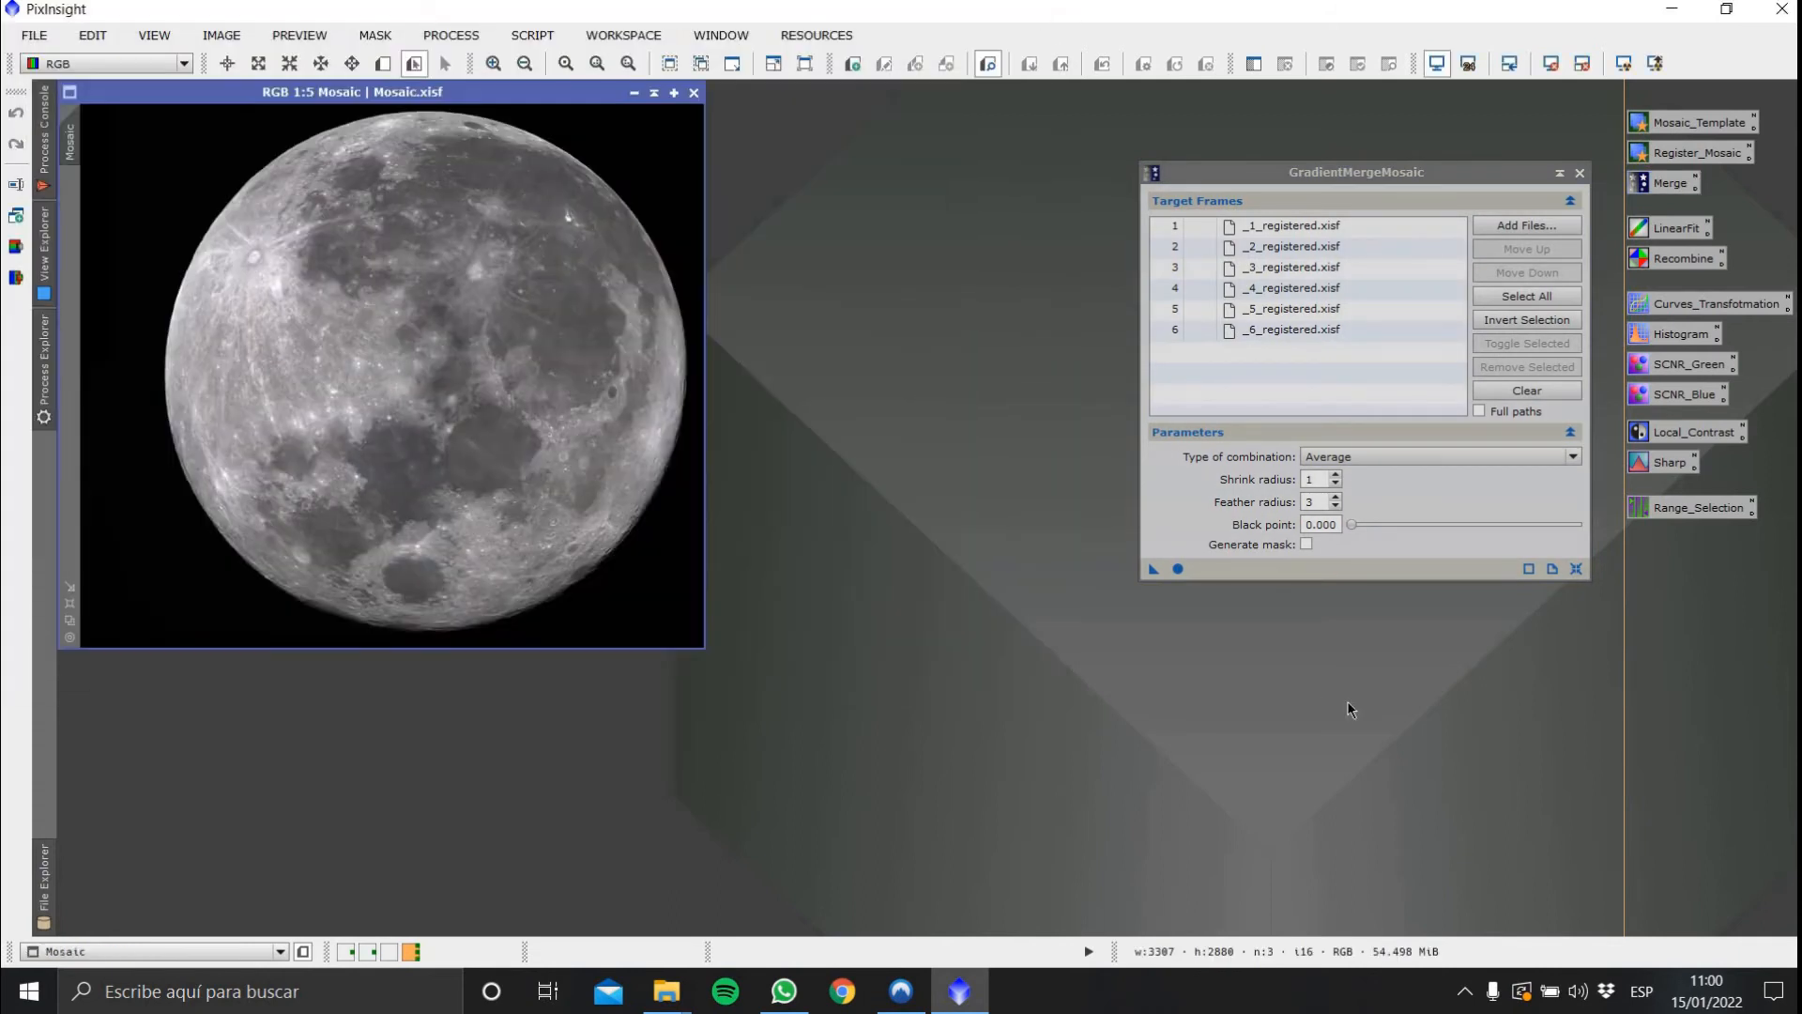
click(1580, 172)
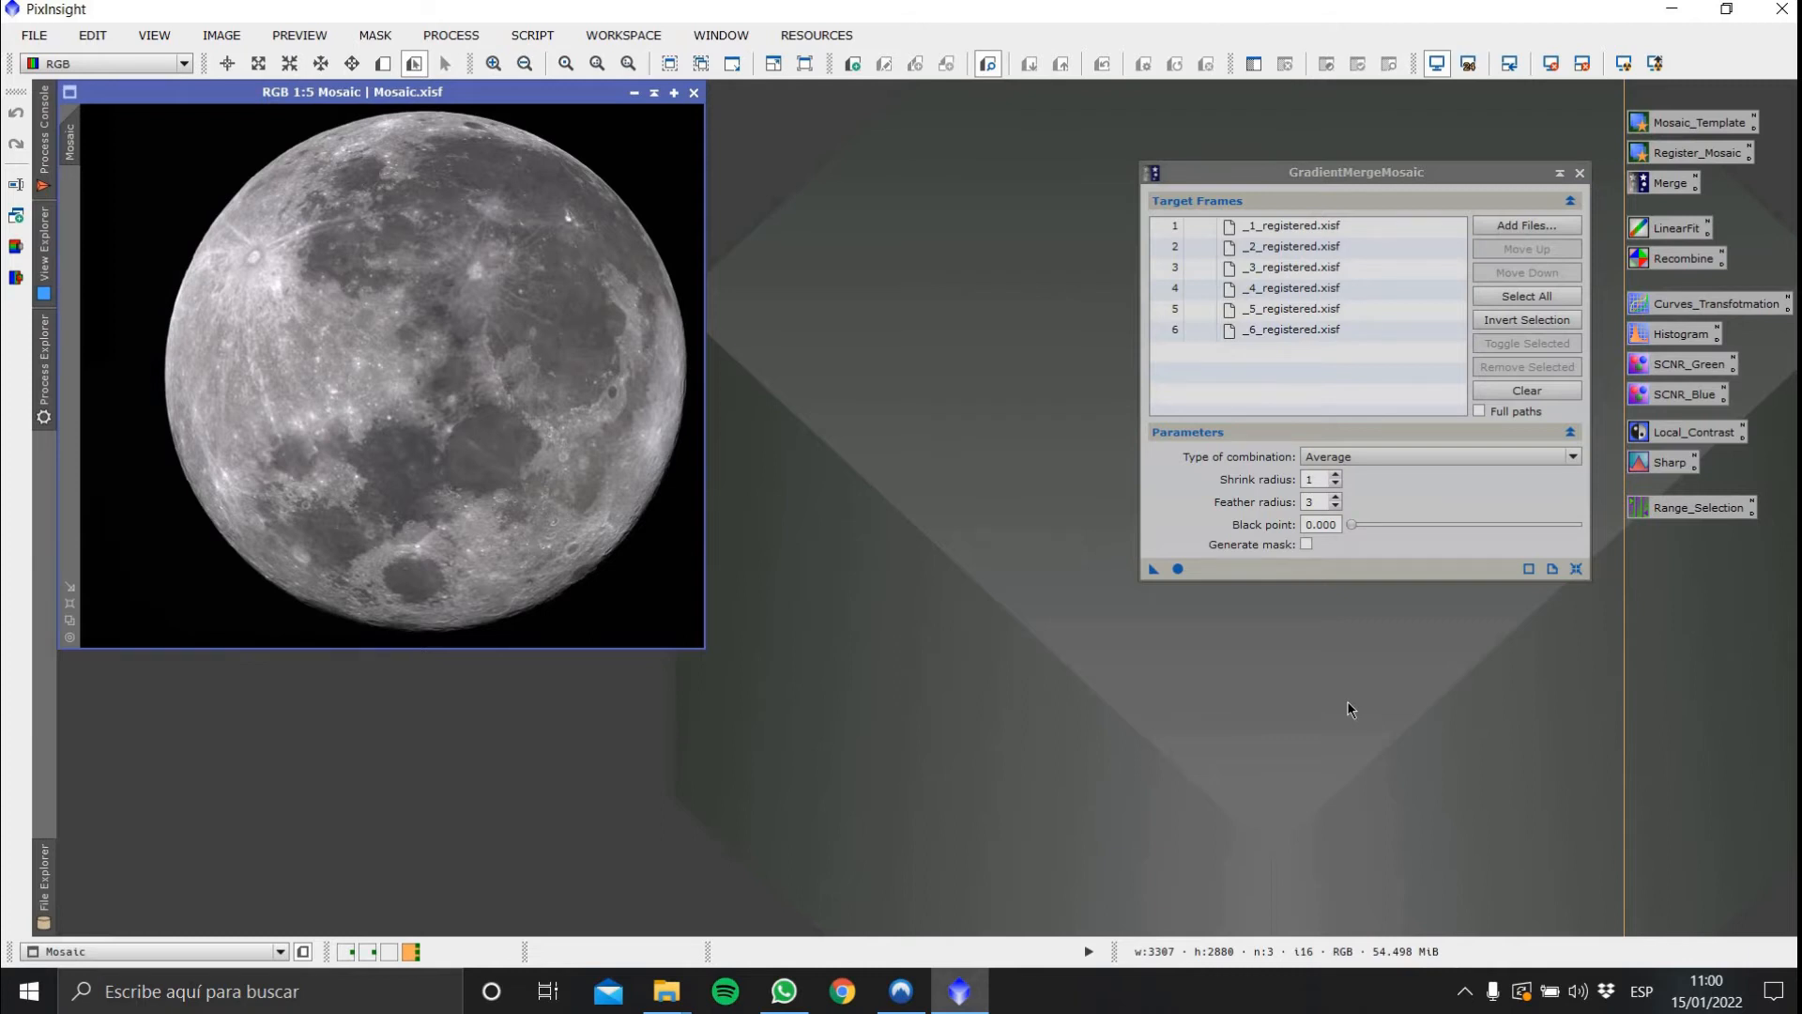
click(1580, 173)
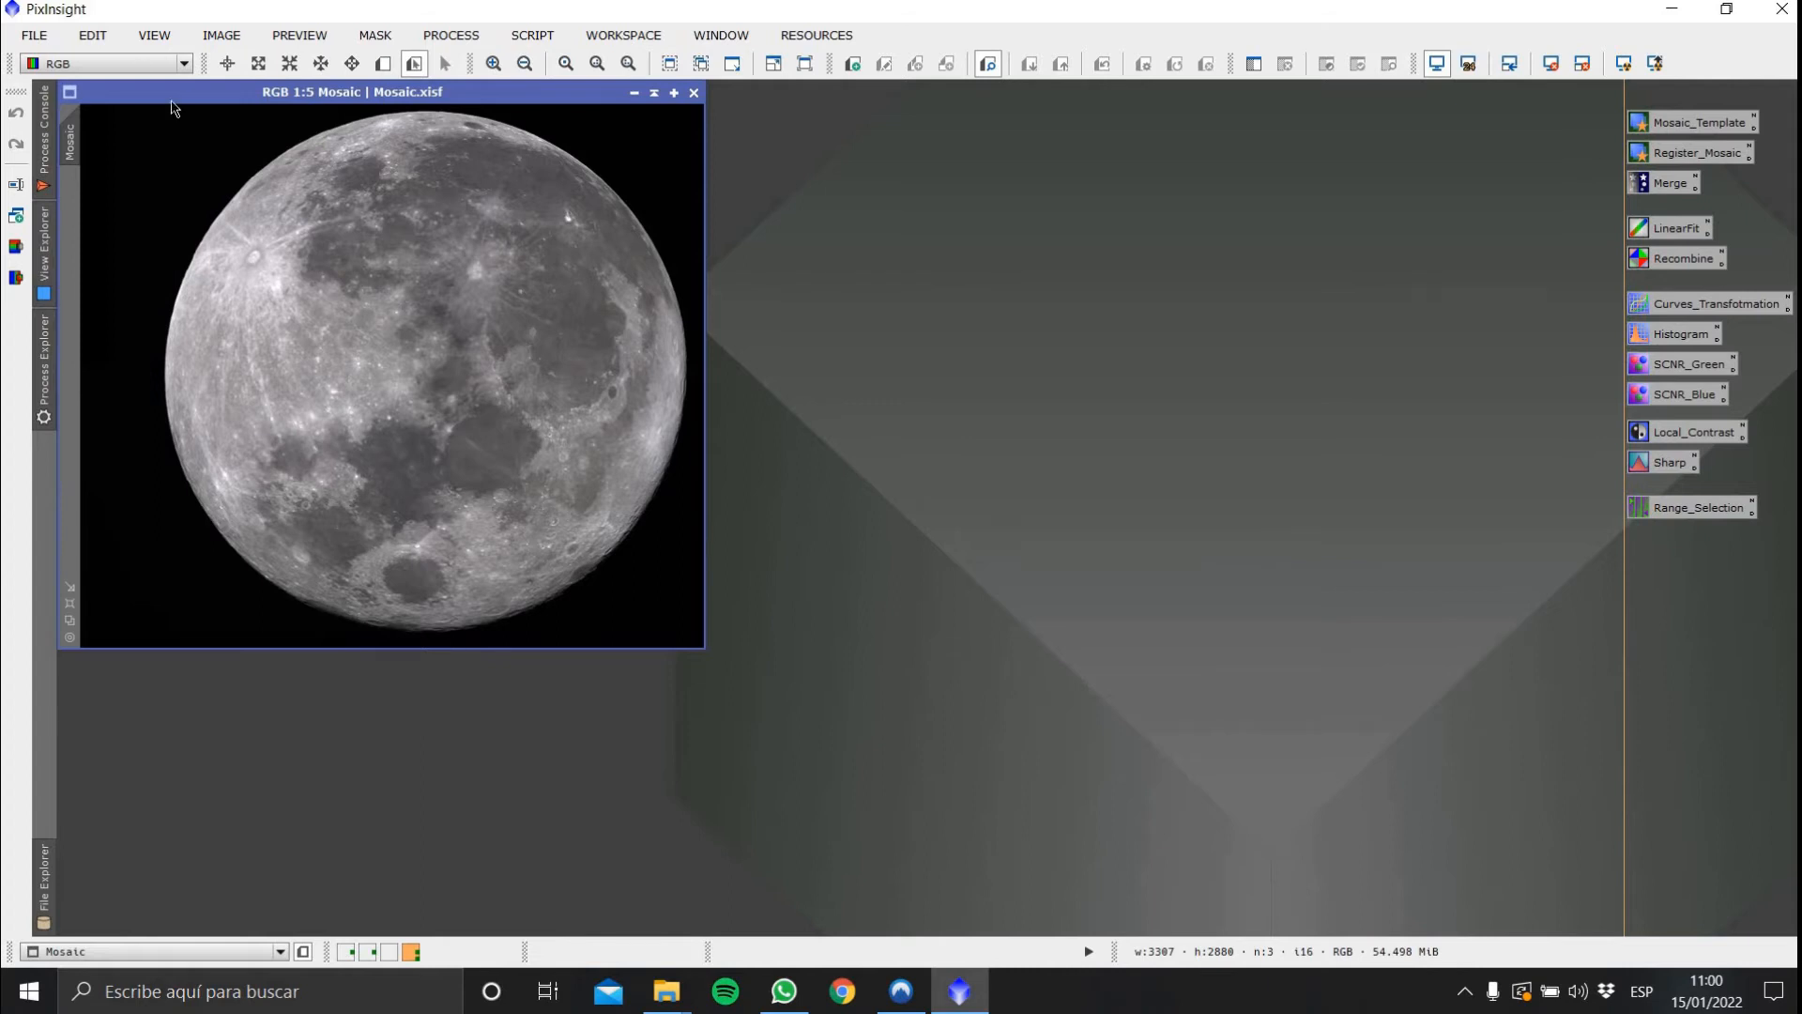
Extract the lightness channel of Mosaic and rename the new image L
click(16, 246)
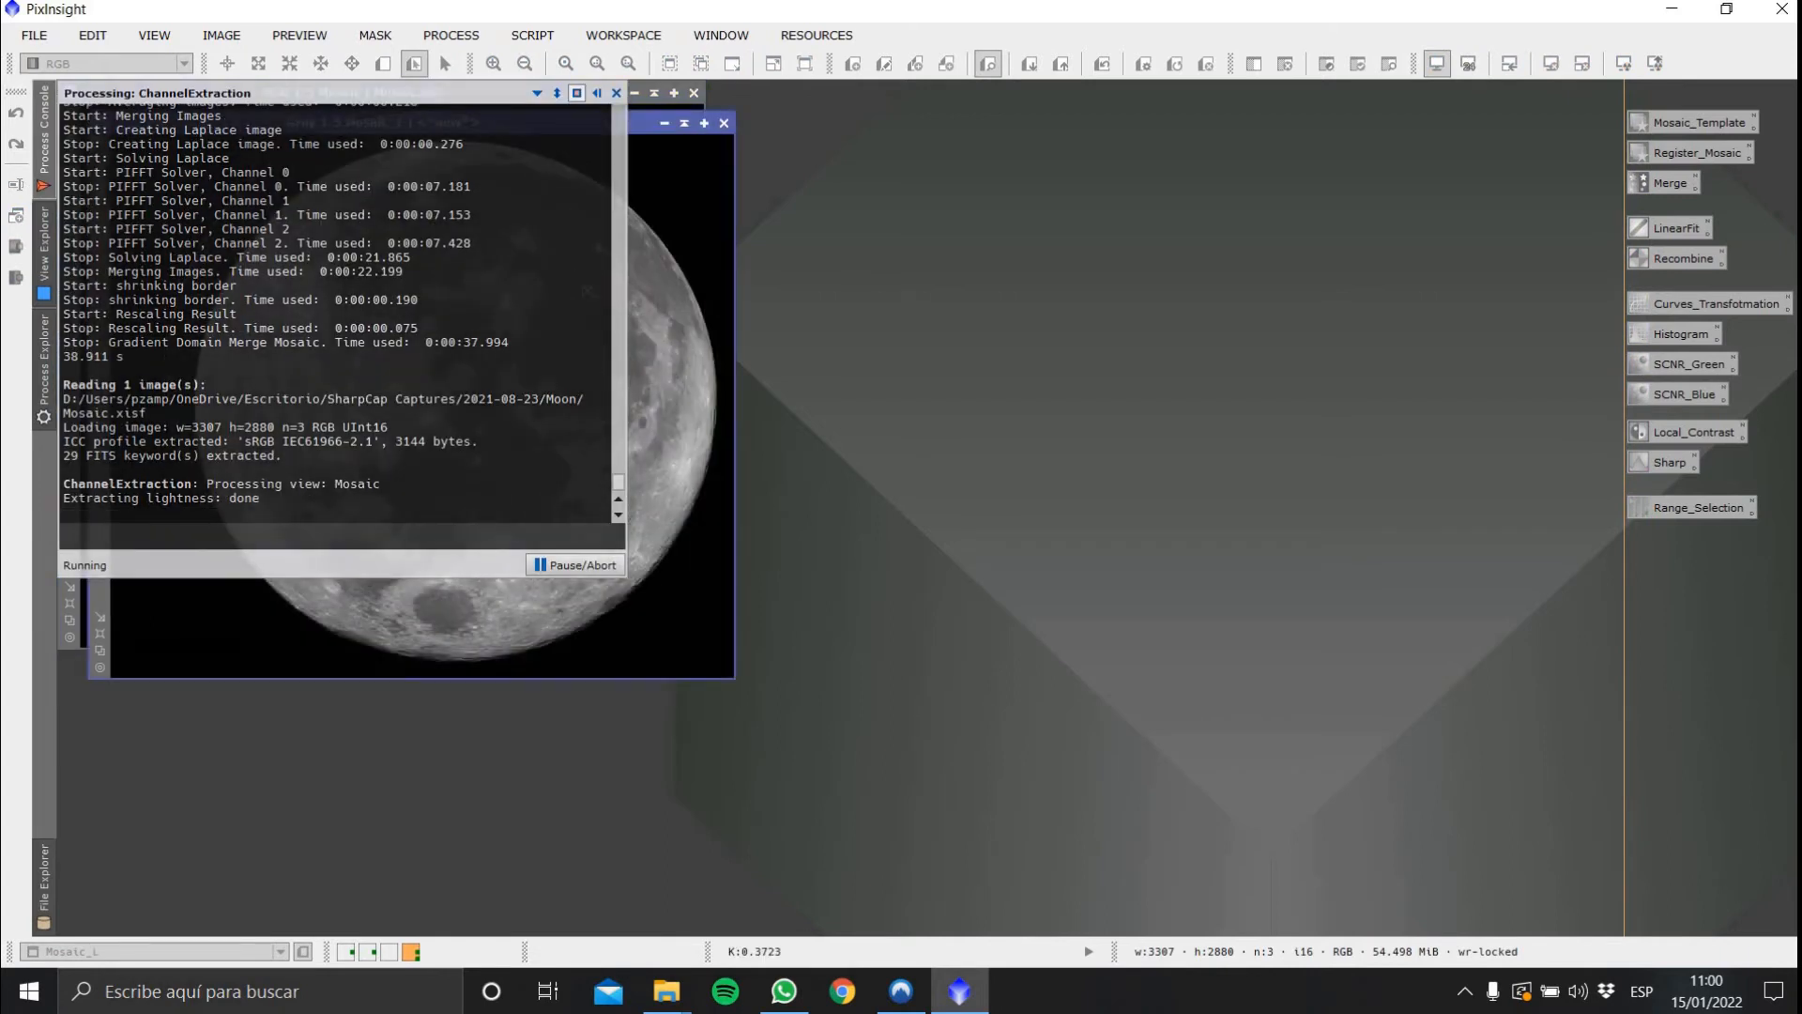
right_click(596, 357)
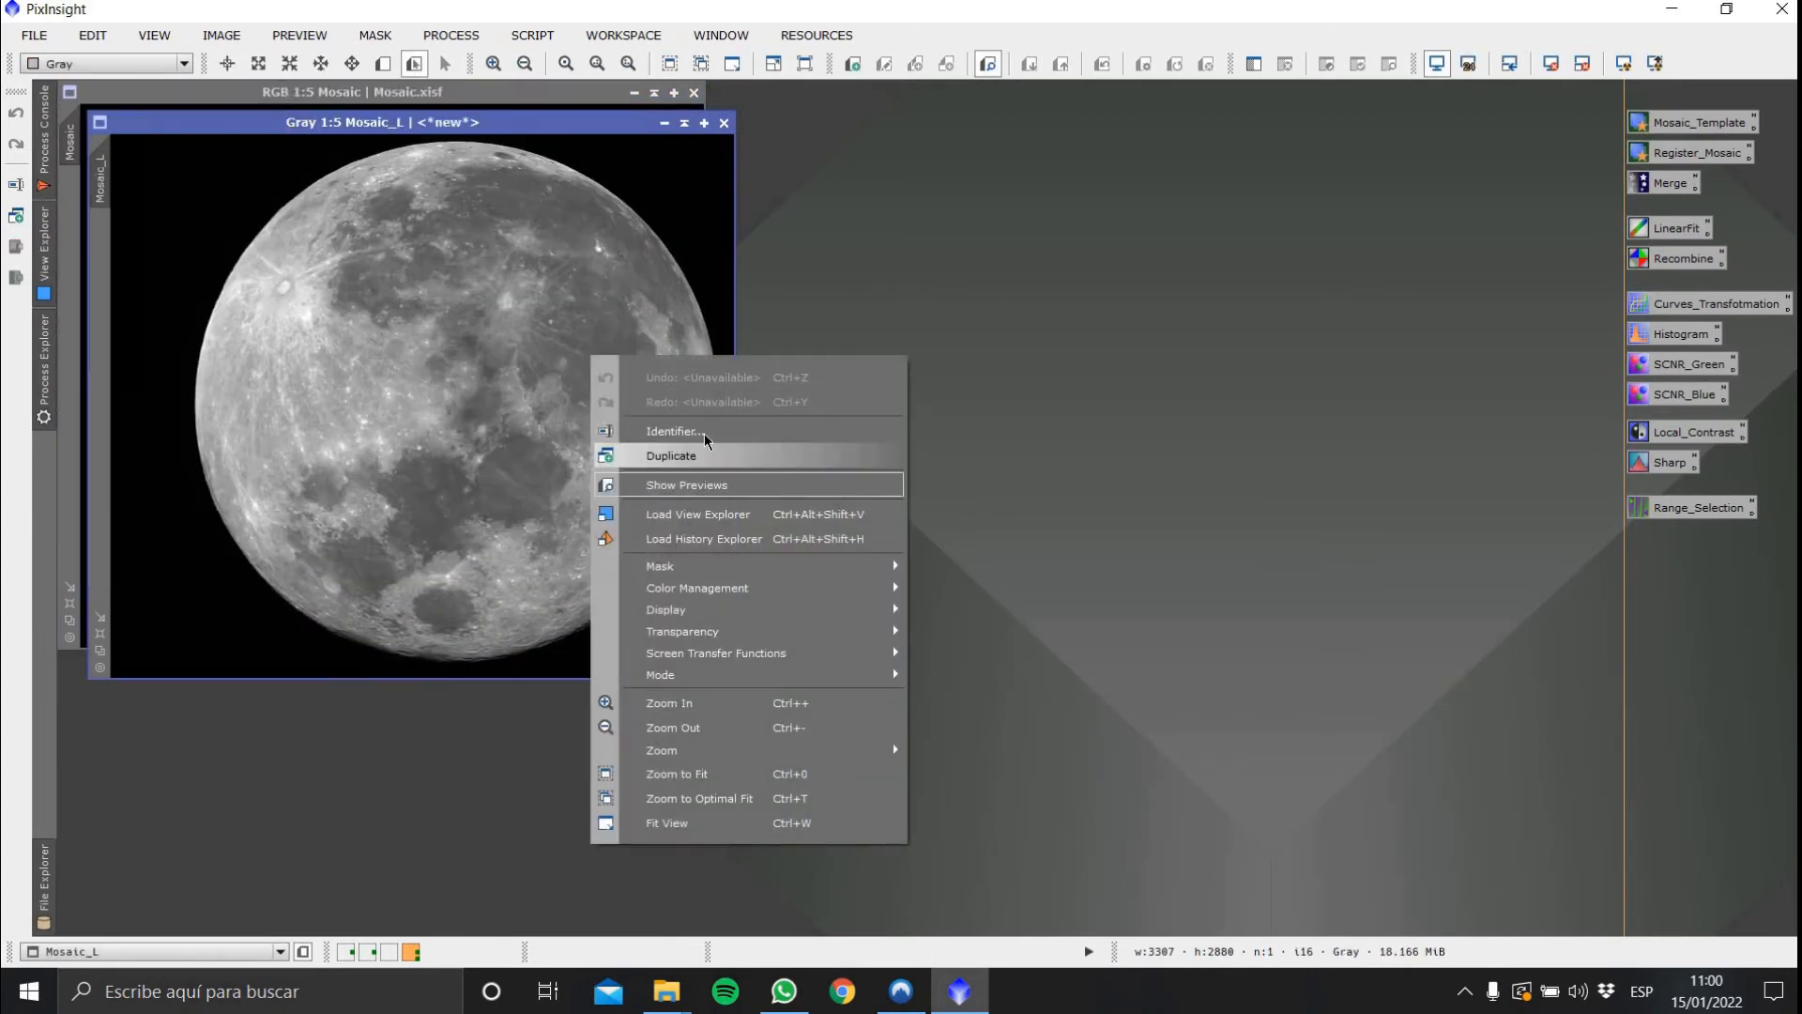
click(705, 432)
text(L)
key(Return)
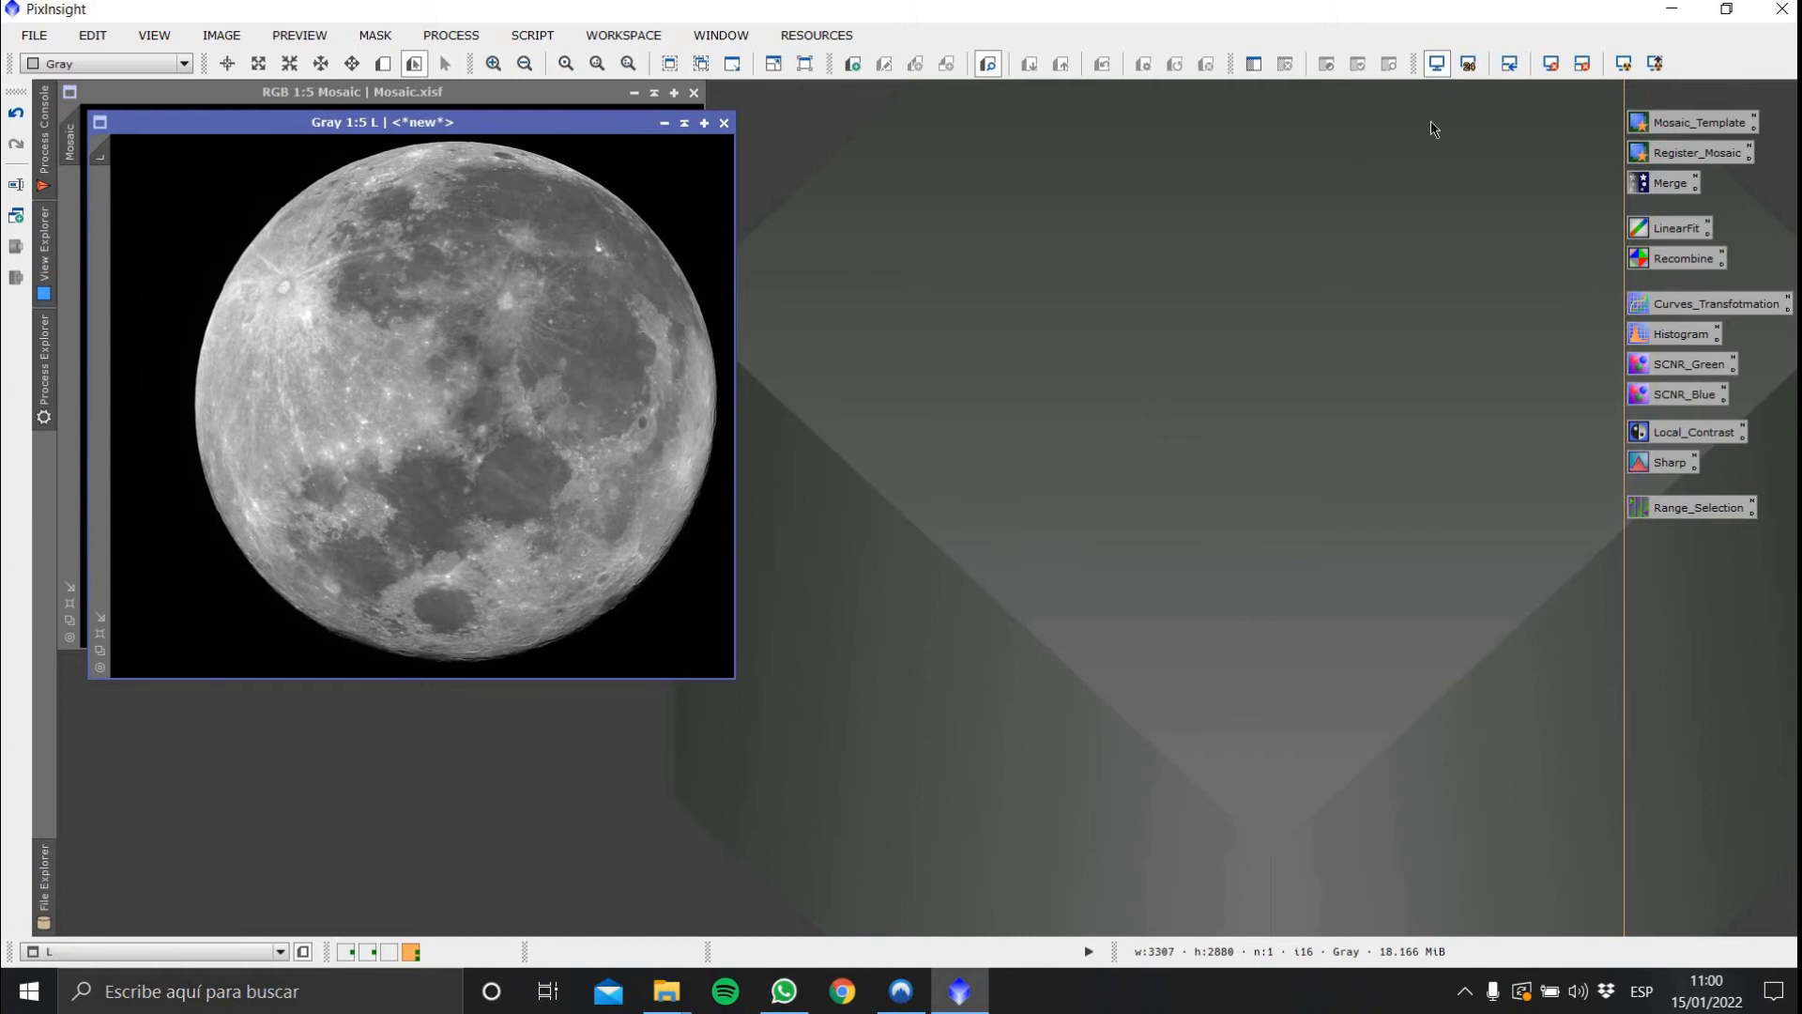
Move L aside and extract the R, G and B channels of Mosaic
drag(582, 123, 1470, 93)
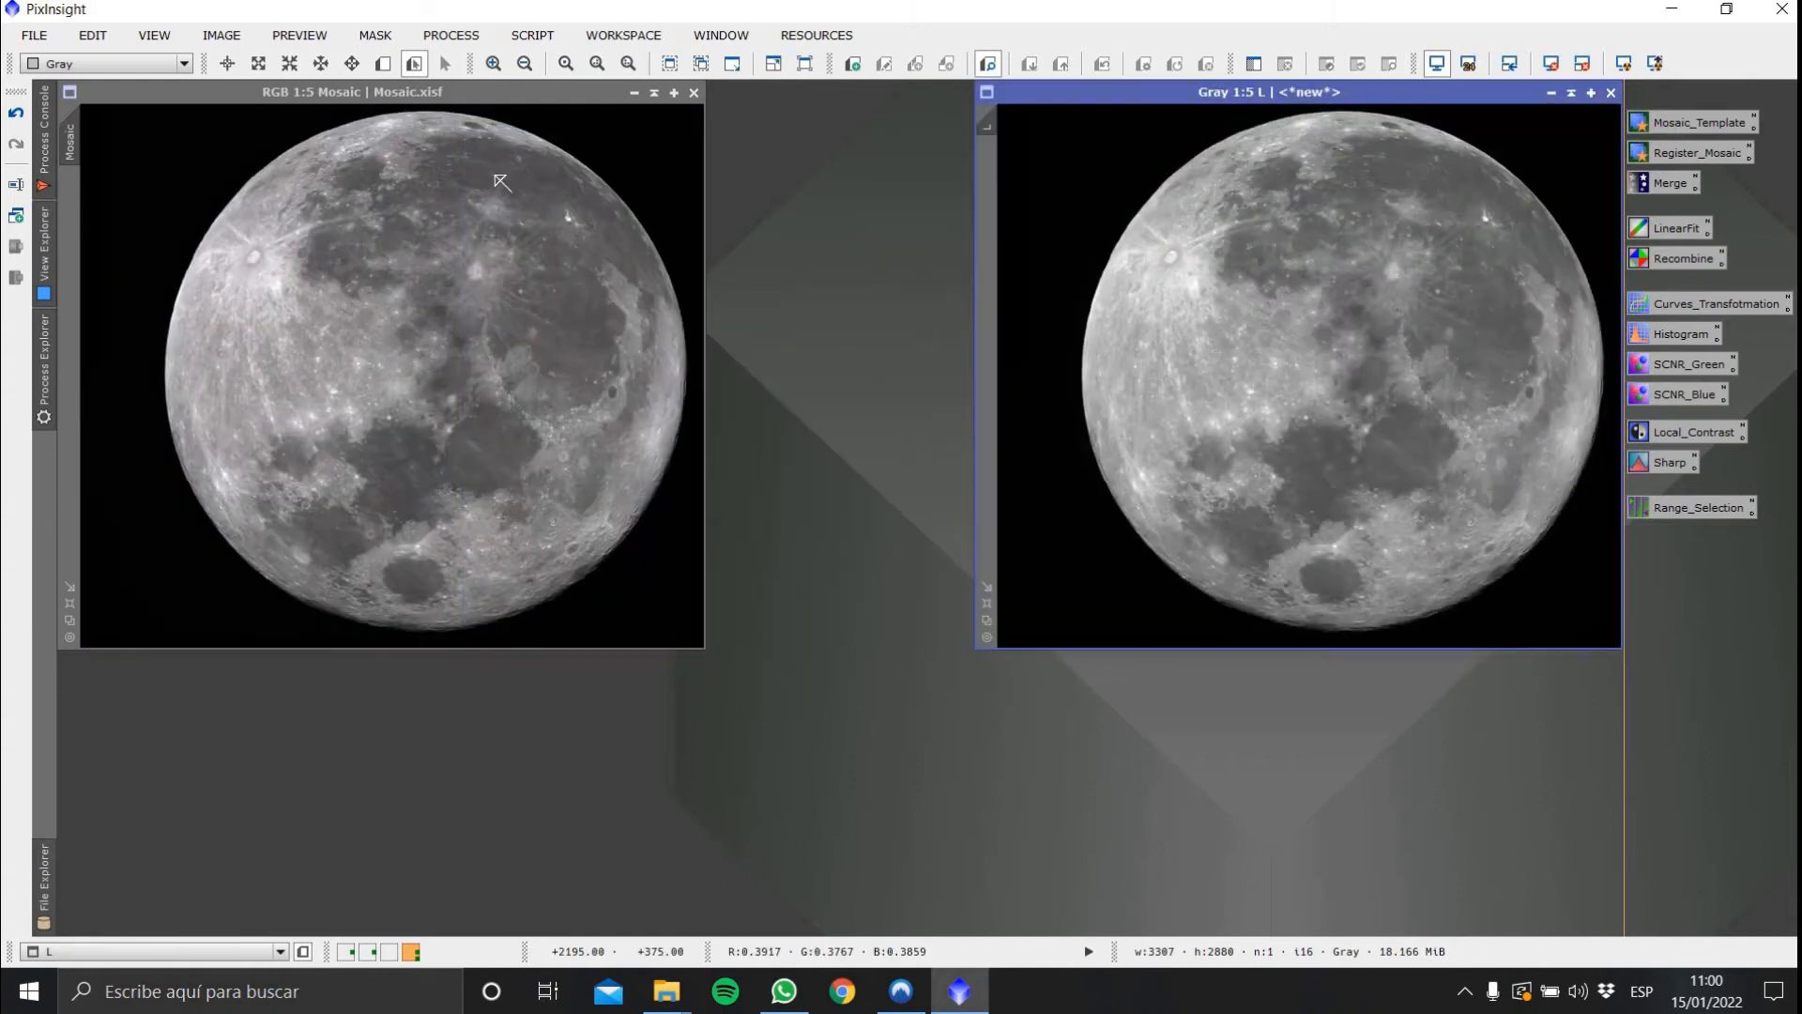
click(282, 117)
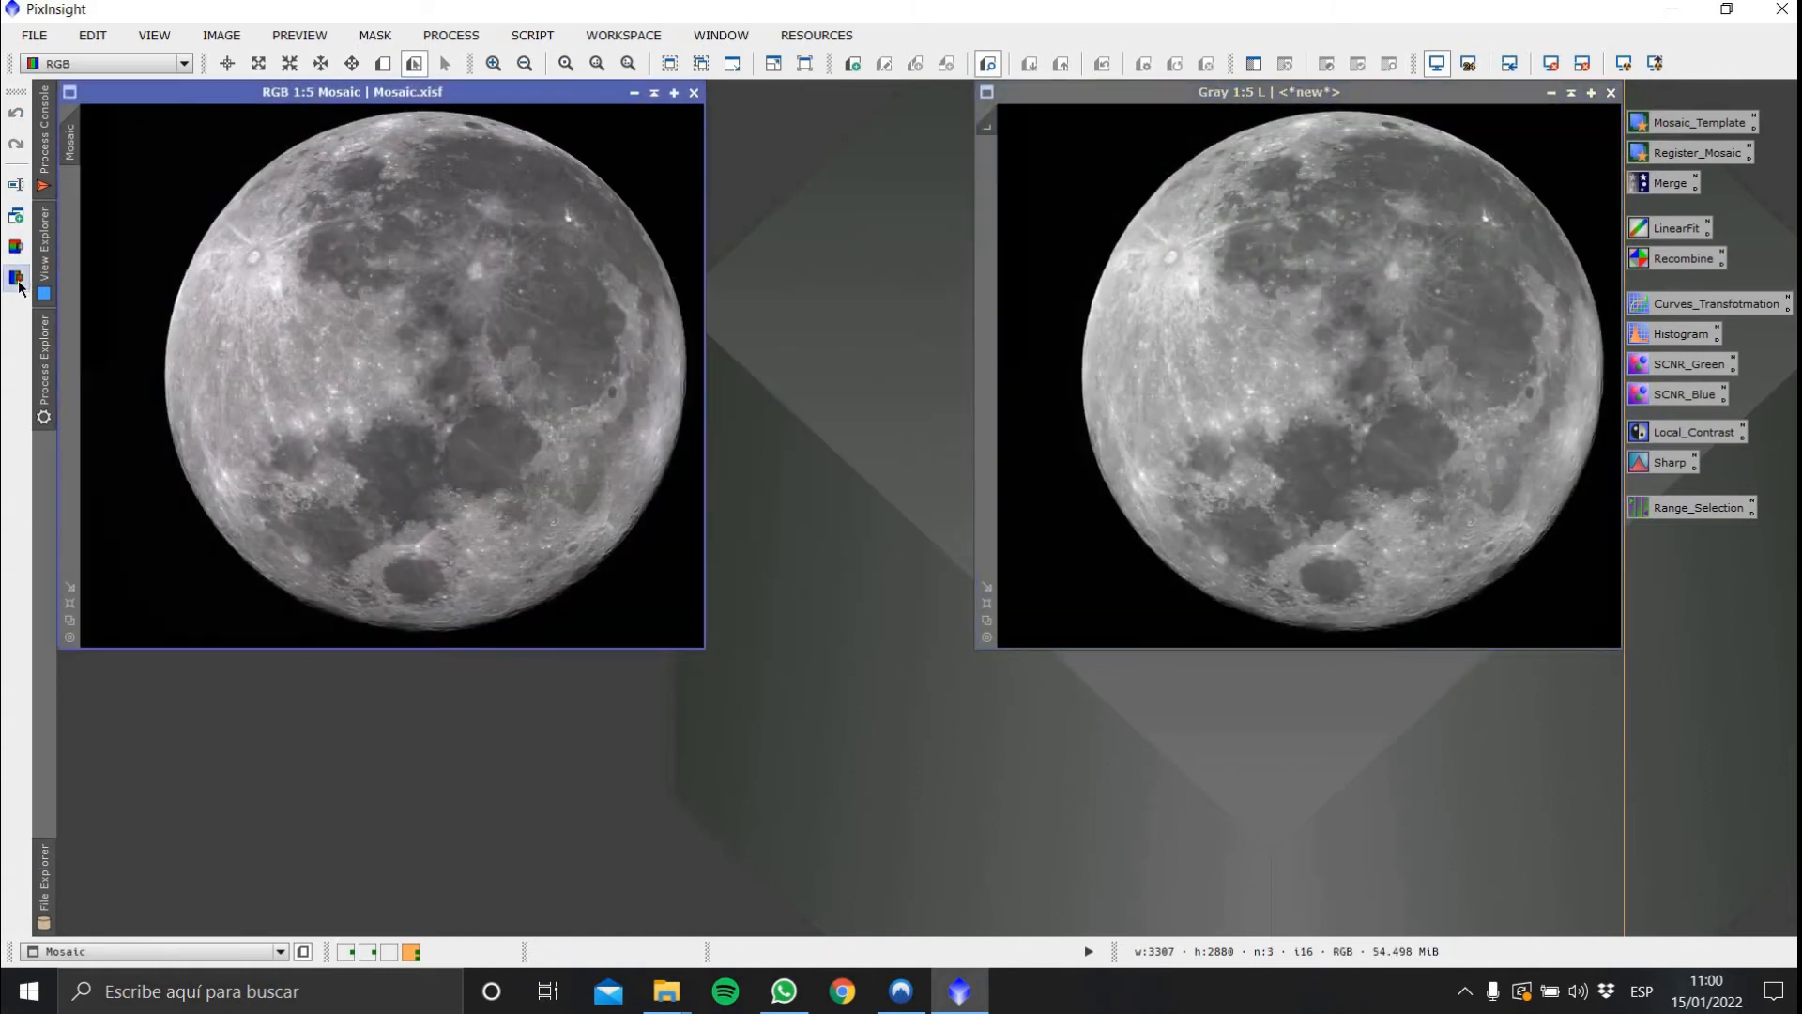
click(16, 277)
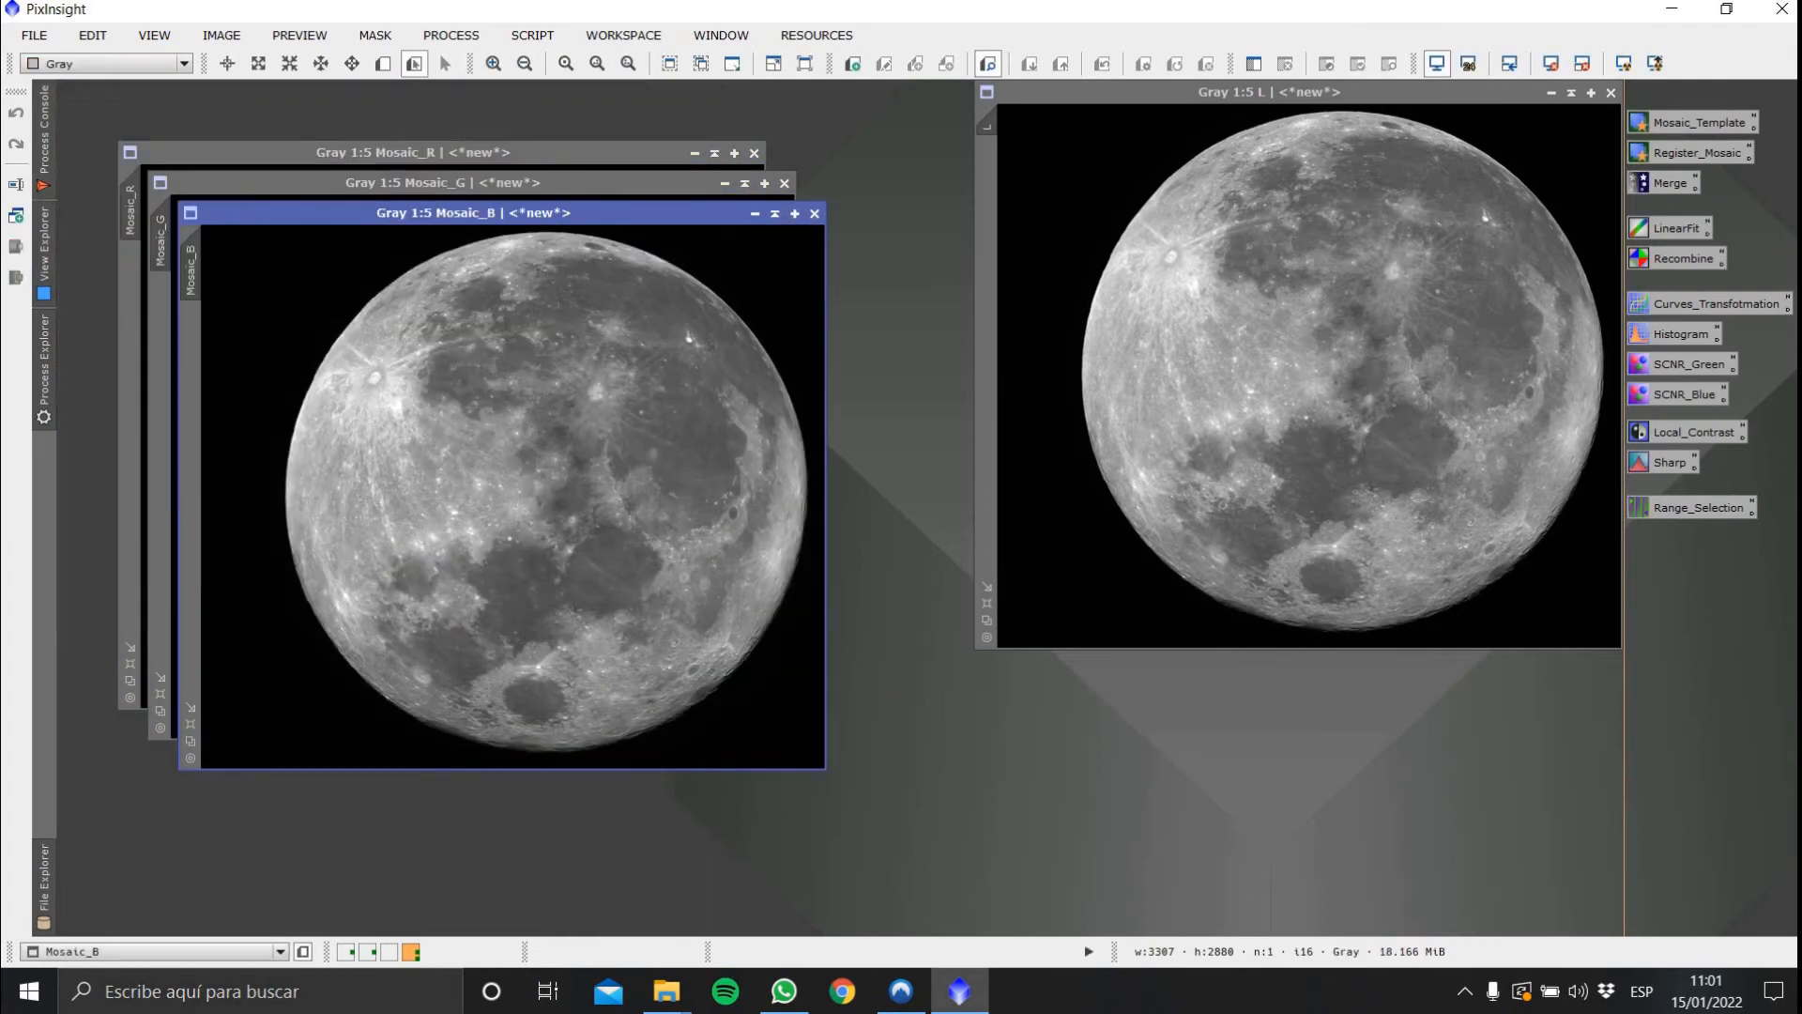
Open the Statistics process
click(452, 36)
mouse_move(601, 16)
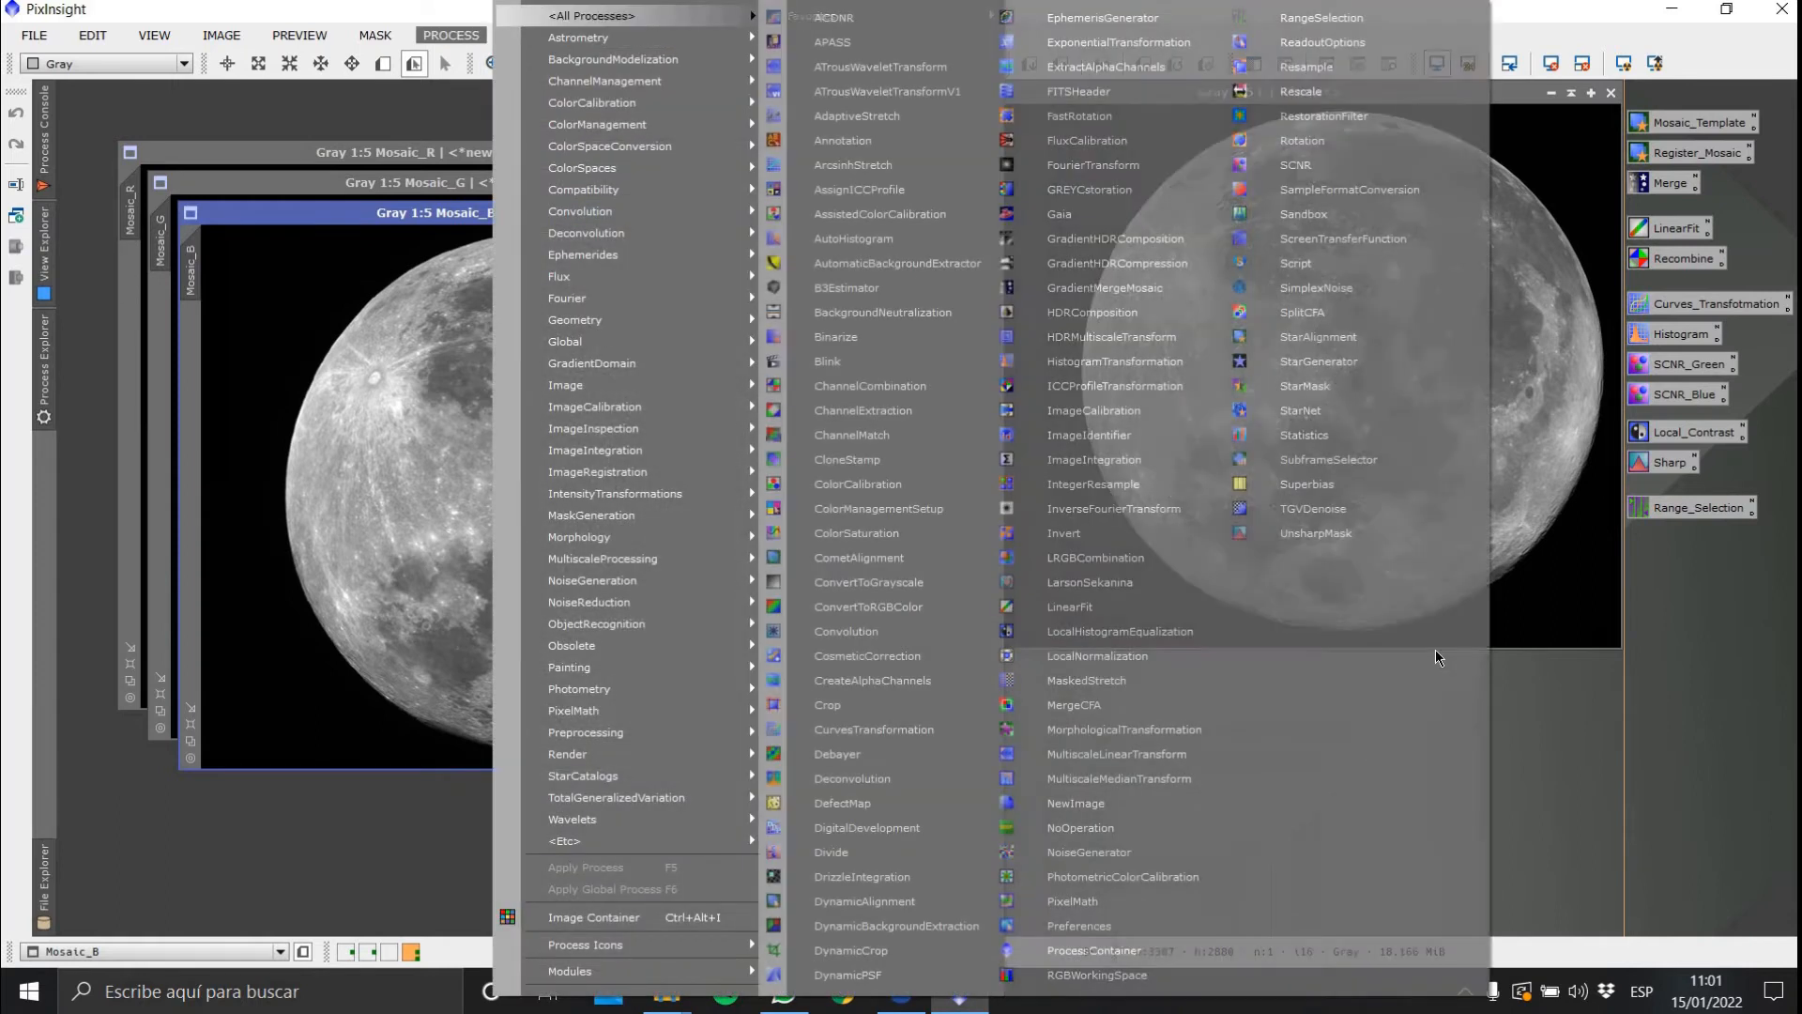
click(1301, 434)
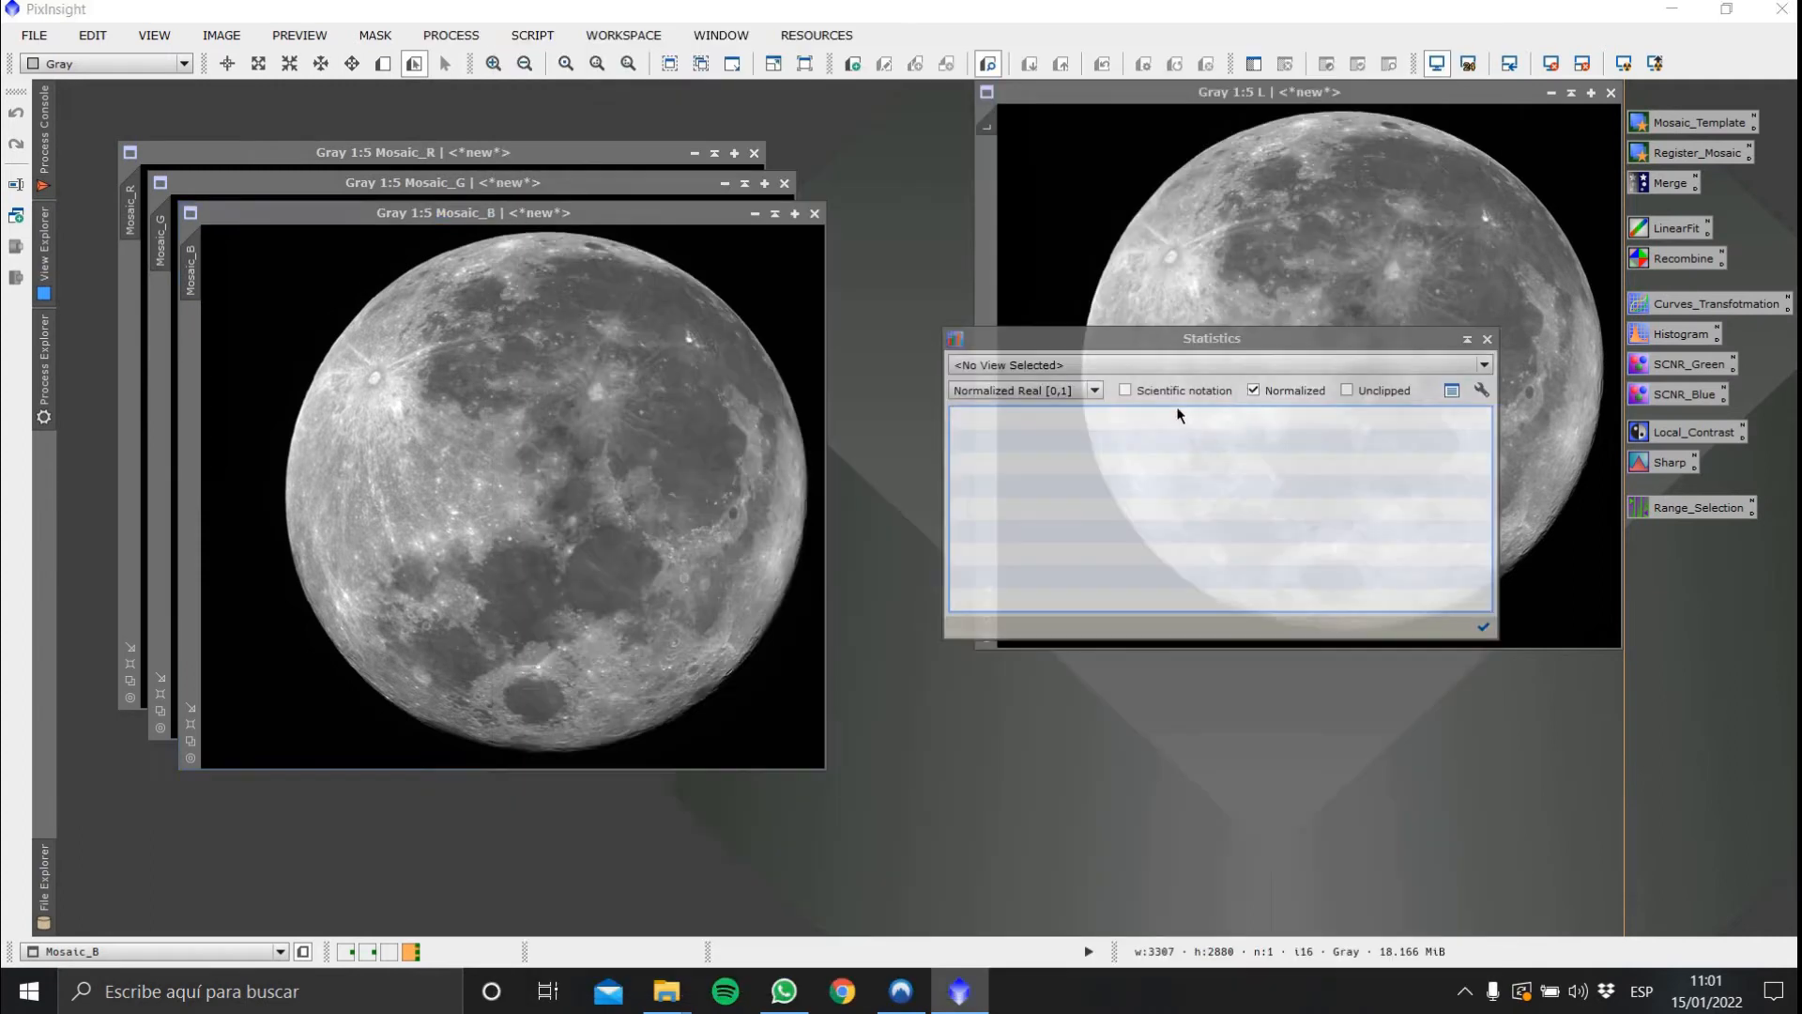
Compare the median statistics of Mosaic_B, Mosaic_G and Mosaic_R, then close Statistics
click(1187, 366)
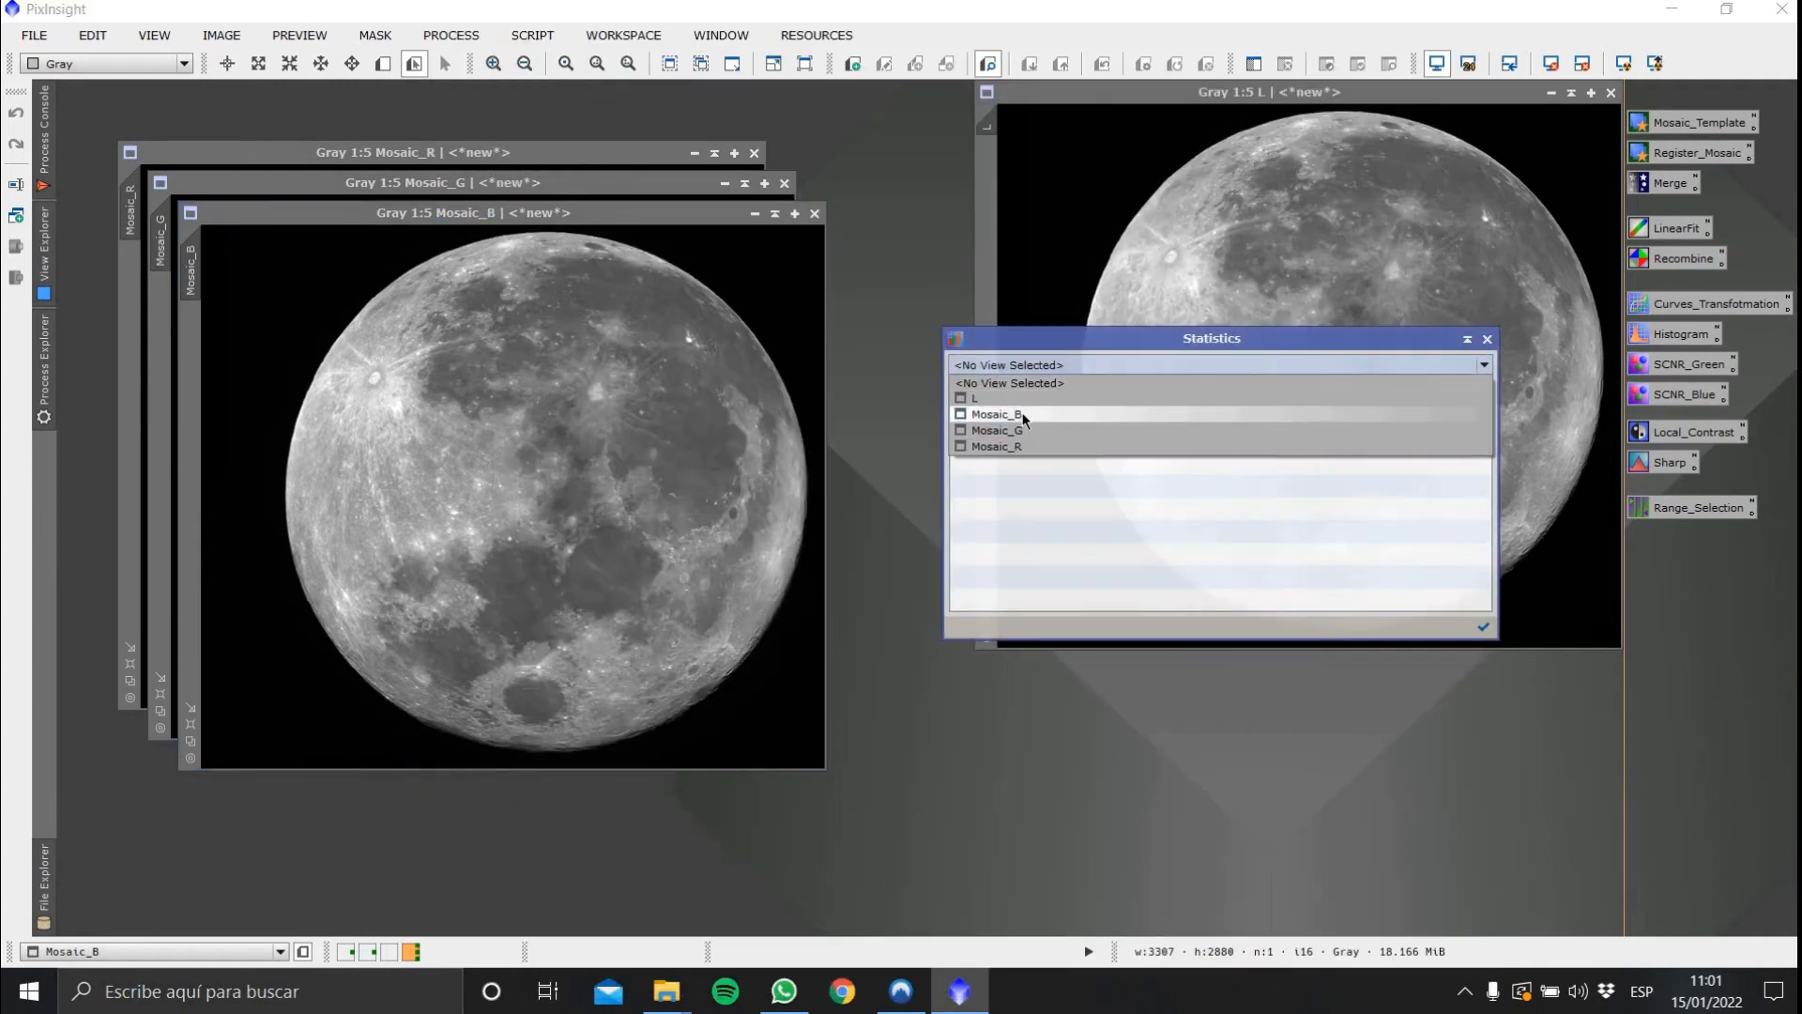
click(1022, 420)
click(1002, 517)
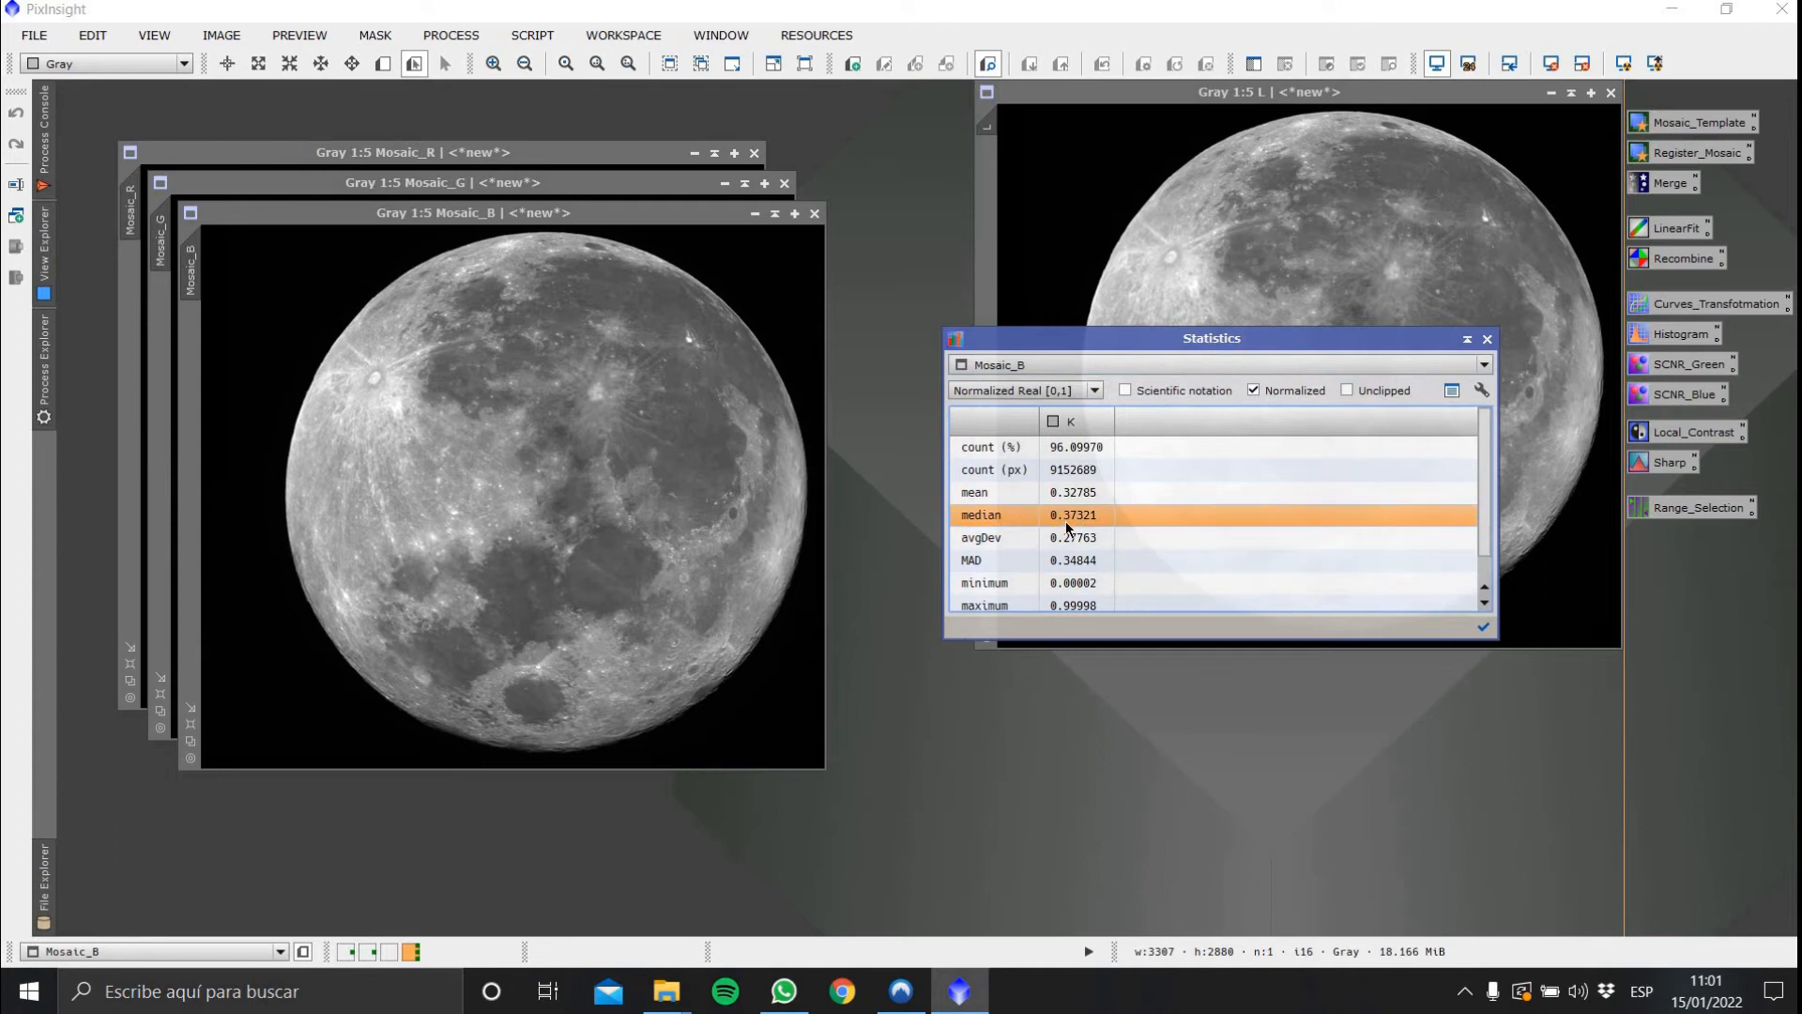
click(1153, 366)
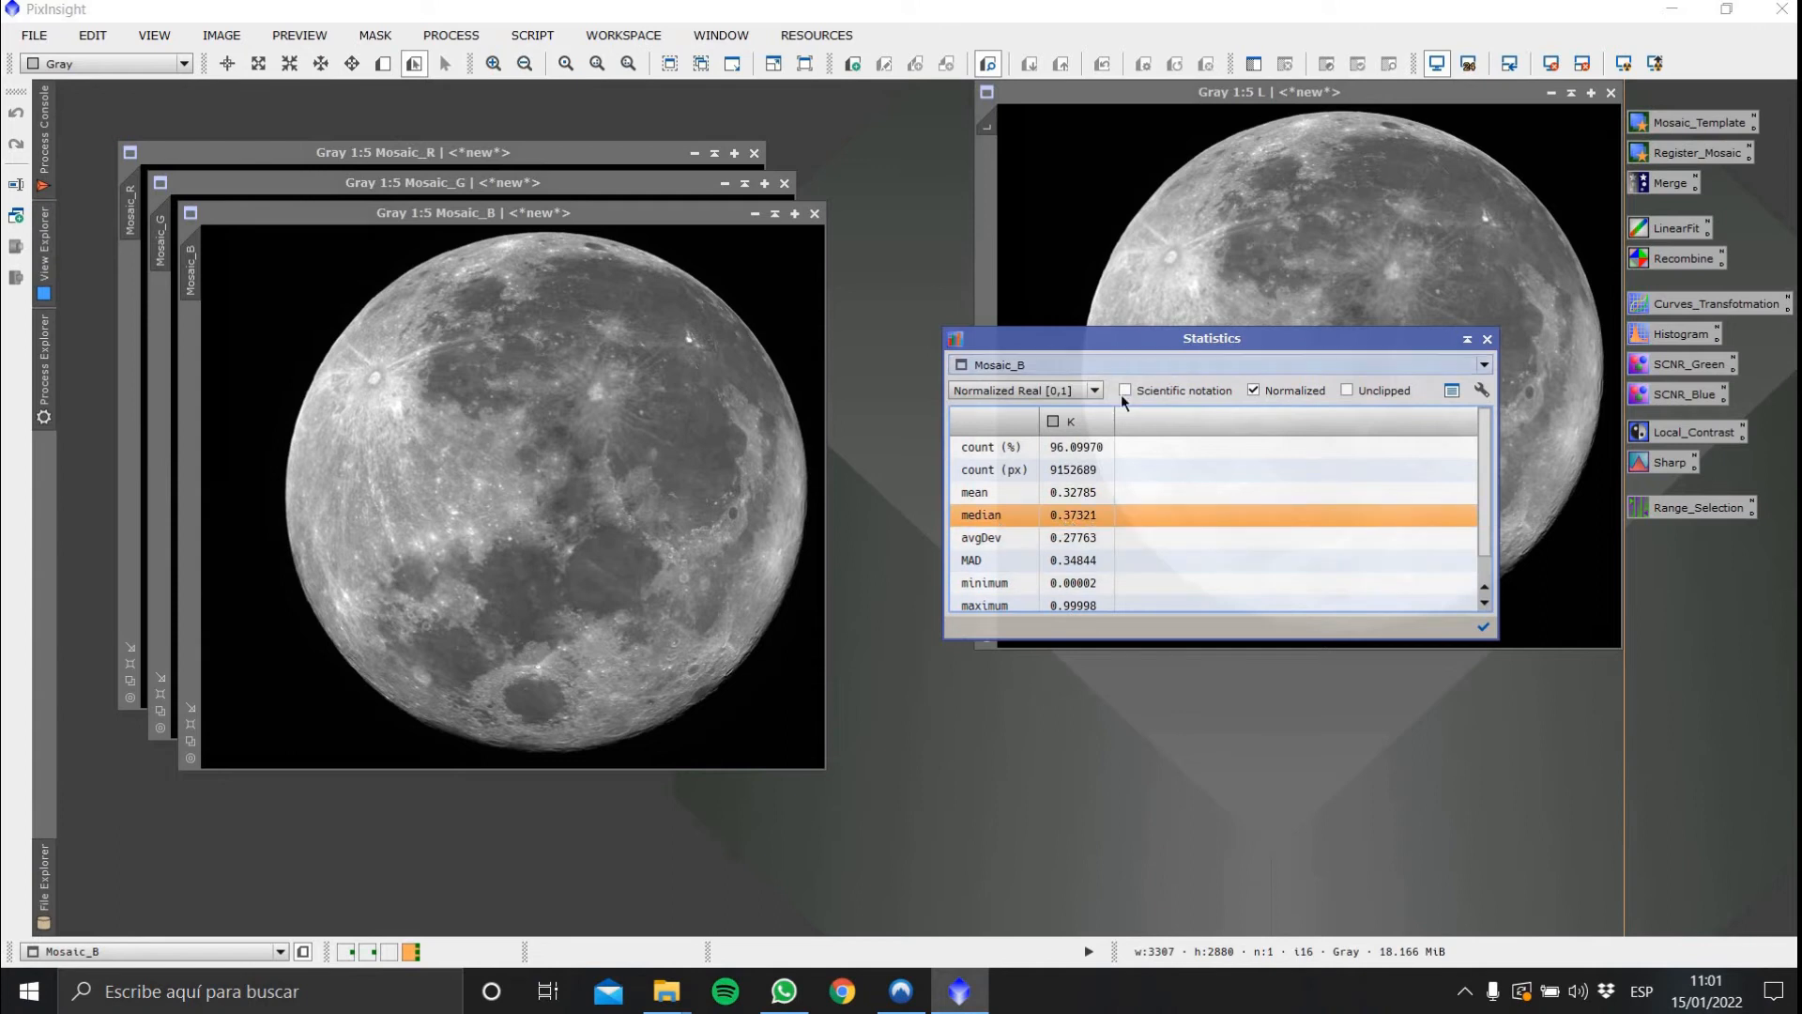
click(1105, 432)
click(1073, 516)
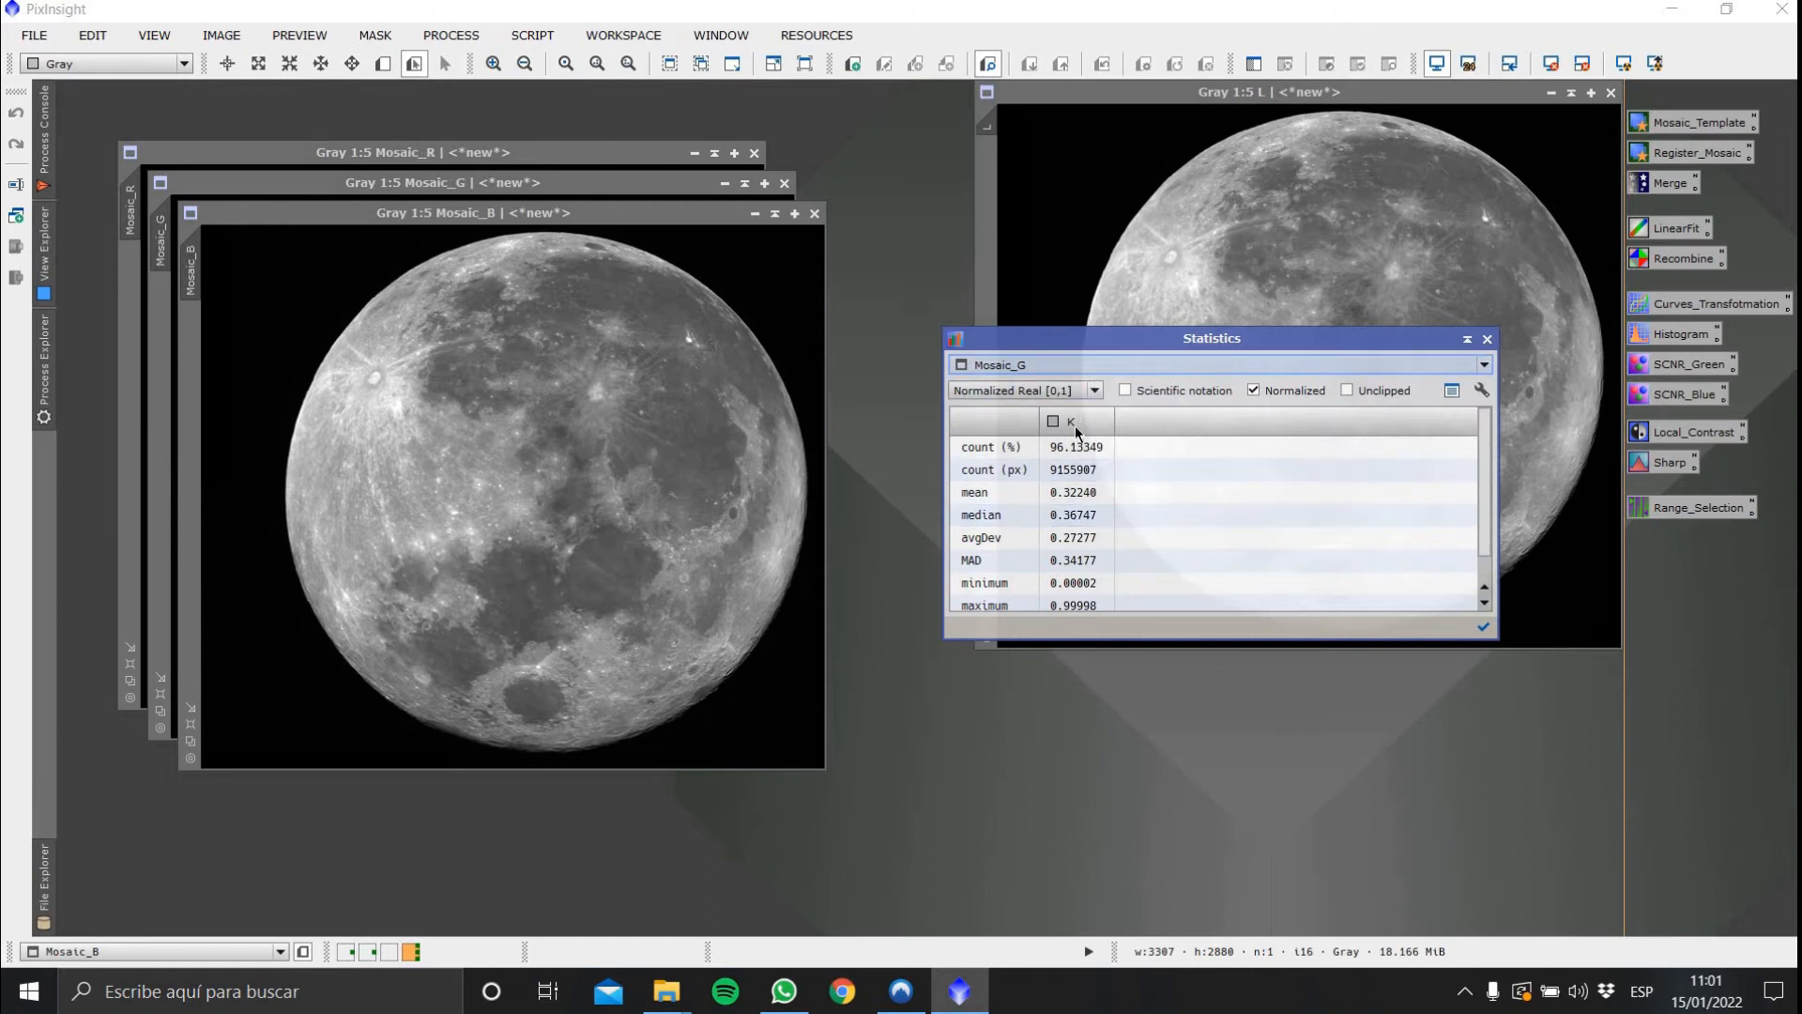
click(1100, 366)
click(1076, 450)
click(1072, 516)
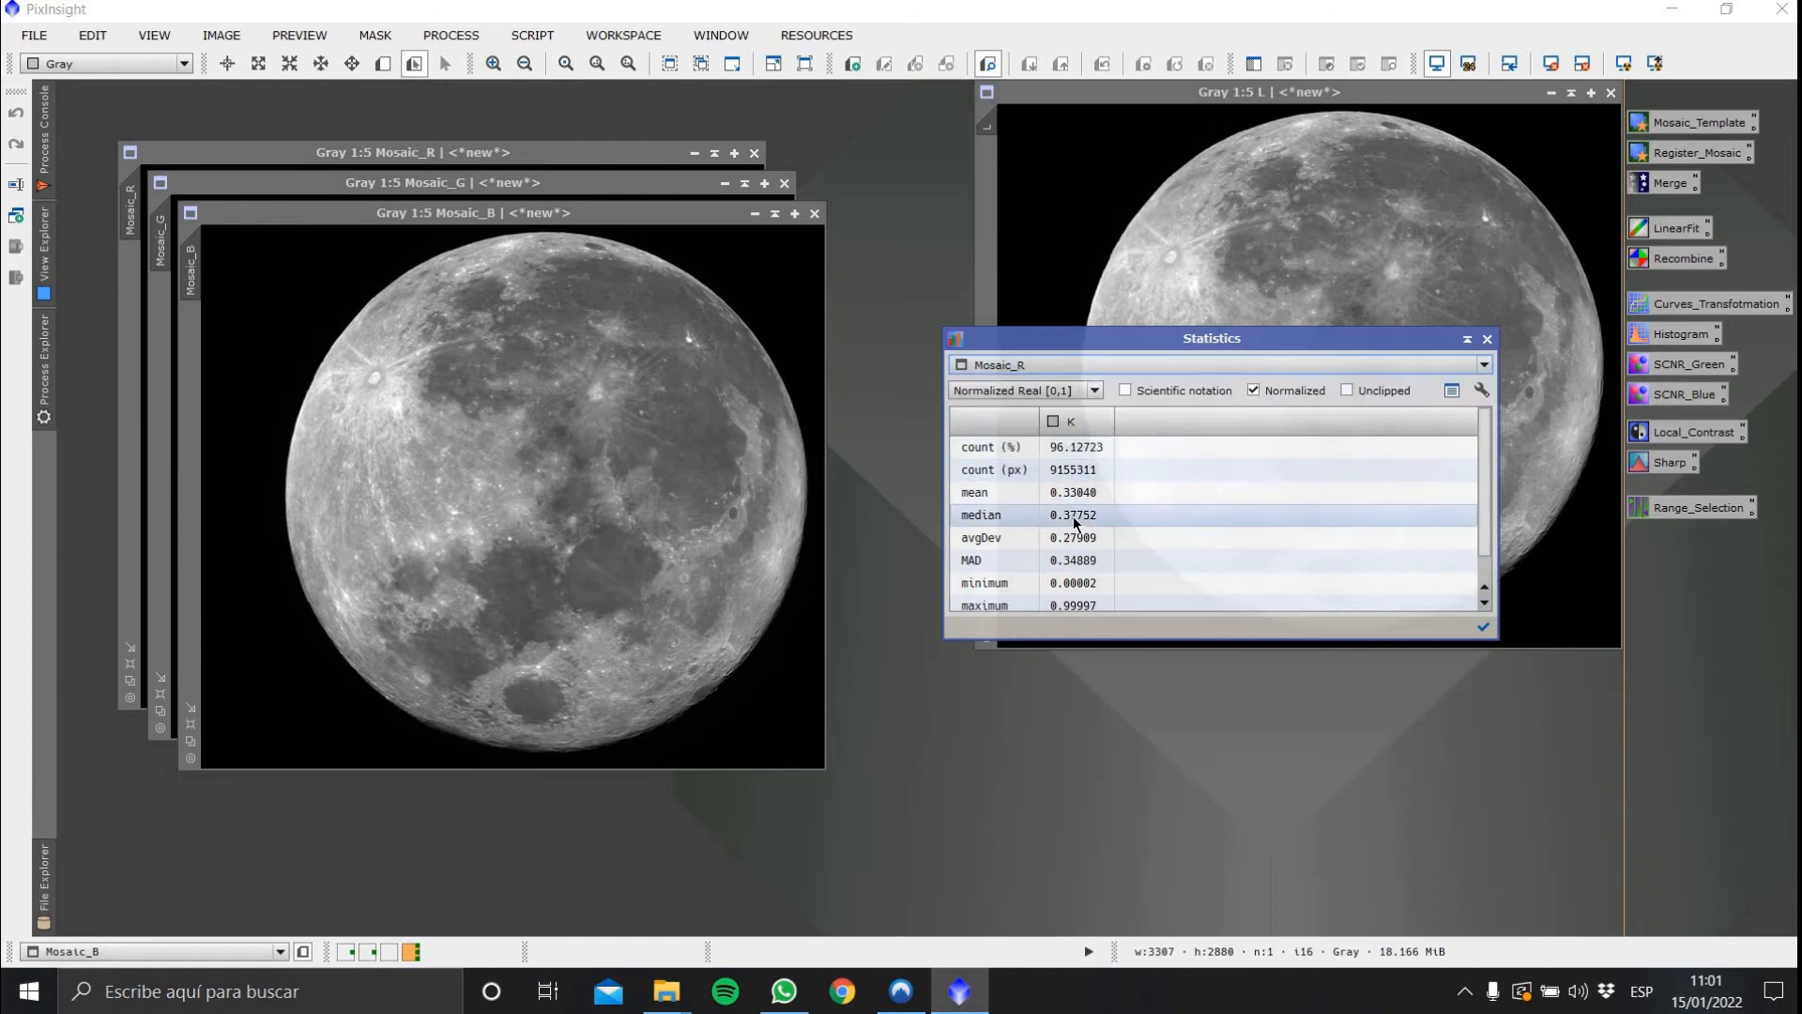
click(1097, 364)
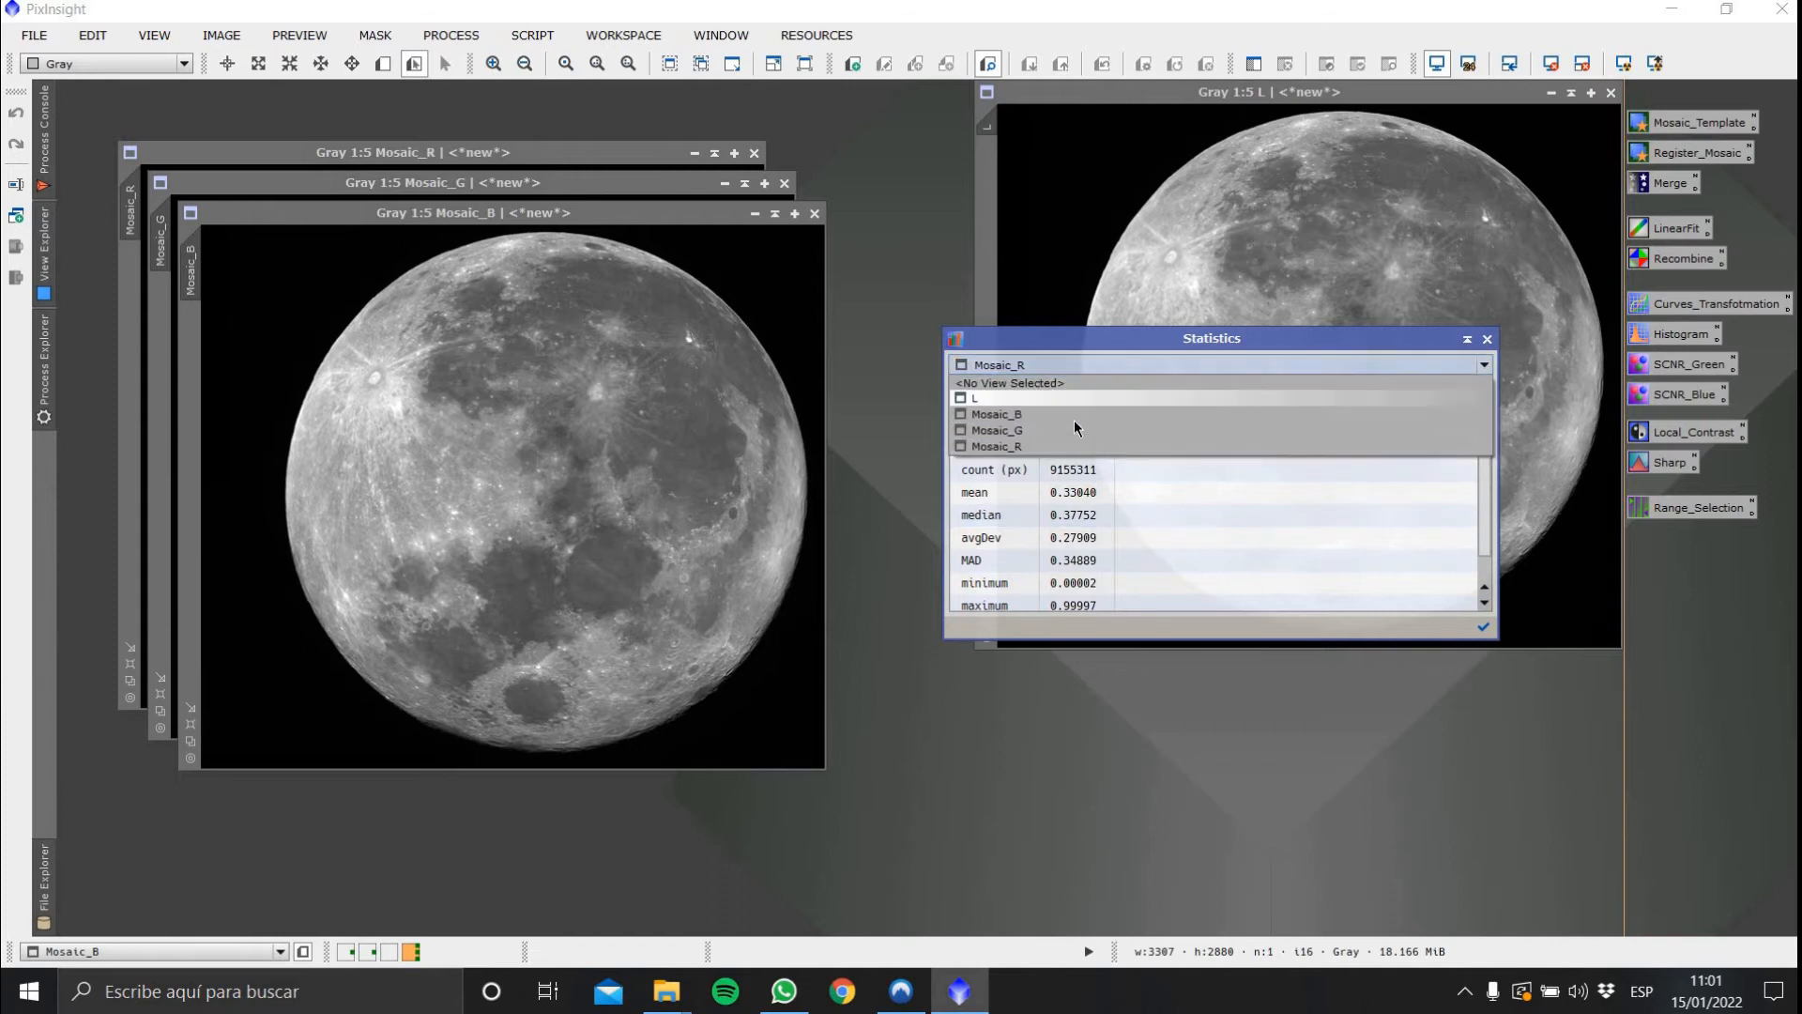
click(1074, 420)
click(1171, 512)
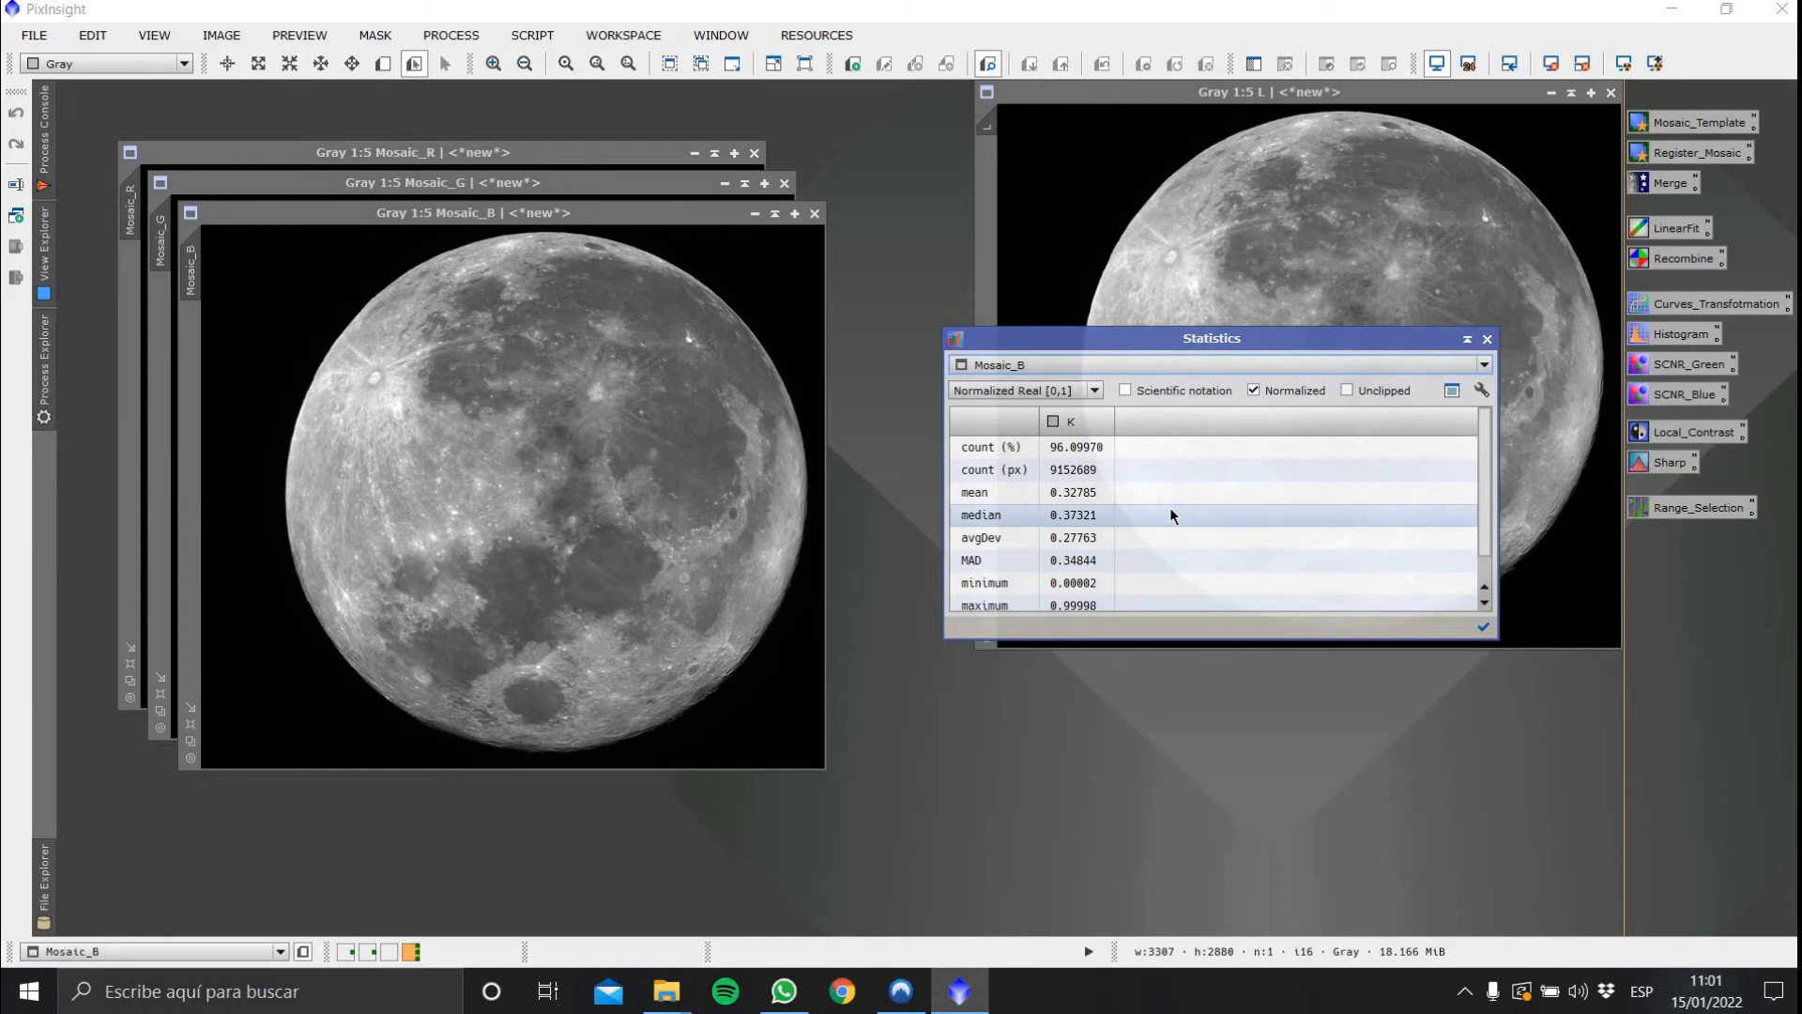
click(1489, 345)
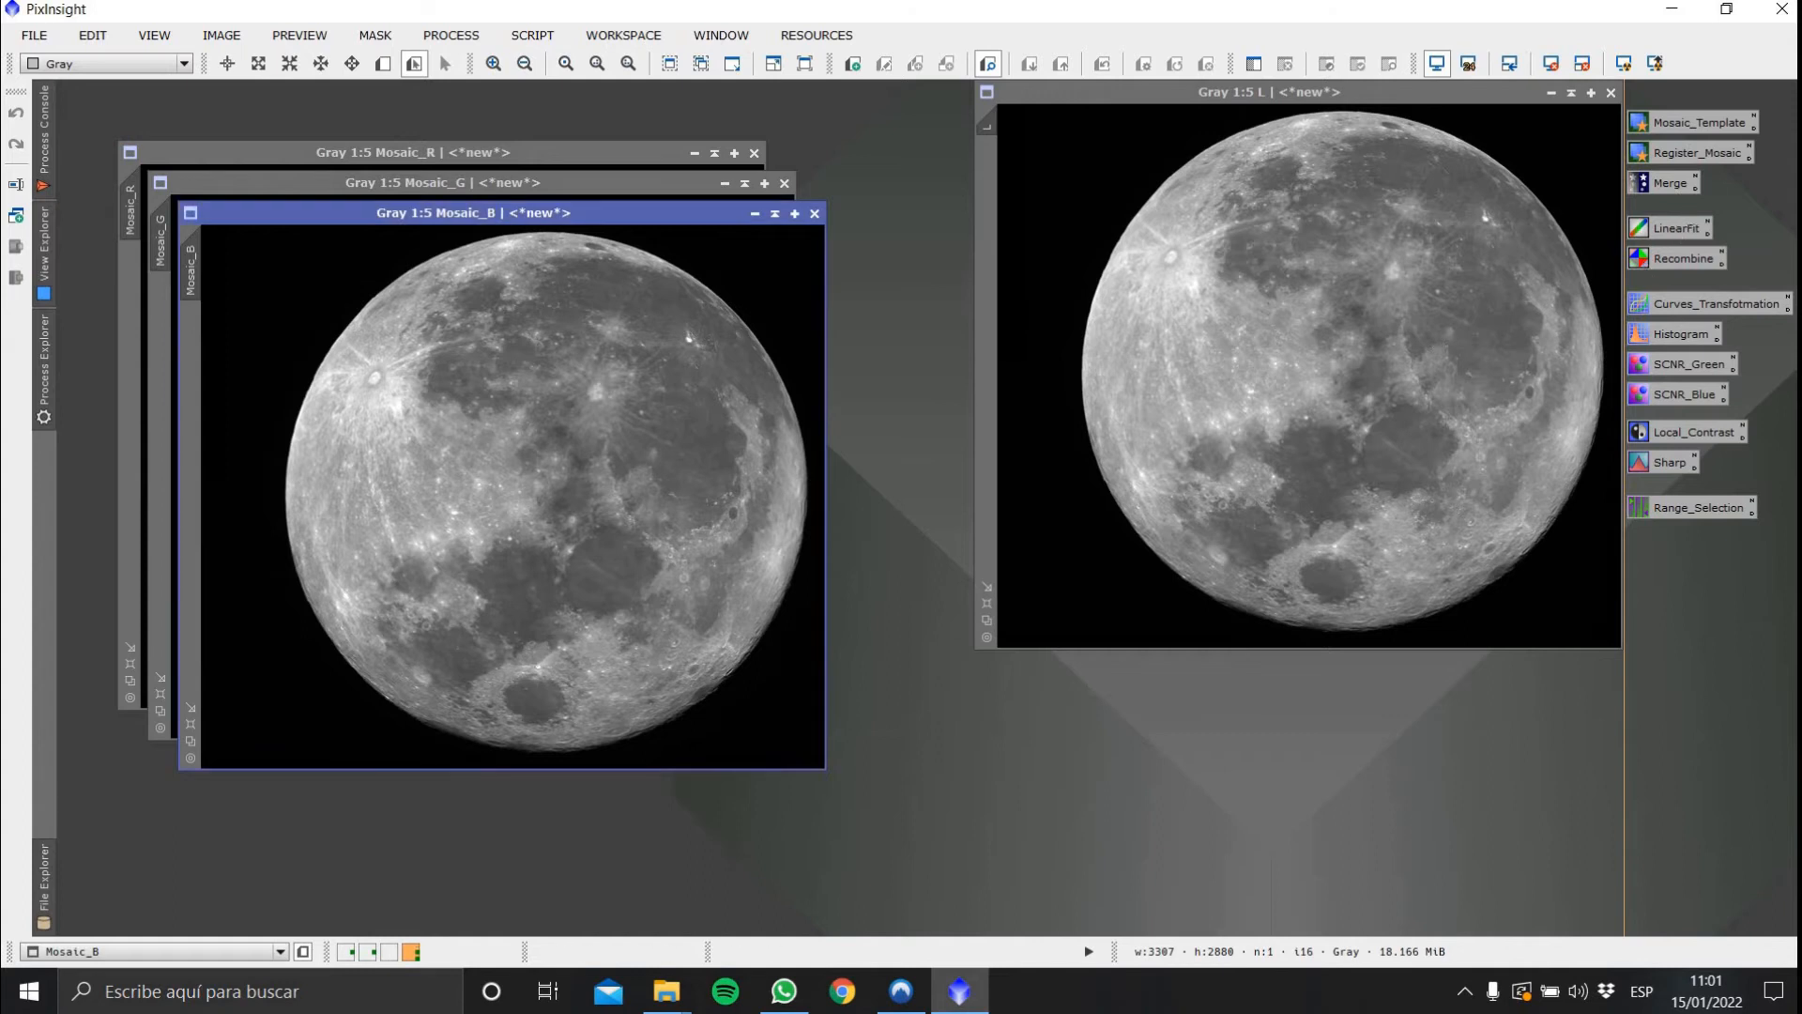
Open LinearFit and set its reference image to Mosaic_B
double_click(1677, 228)
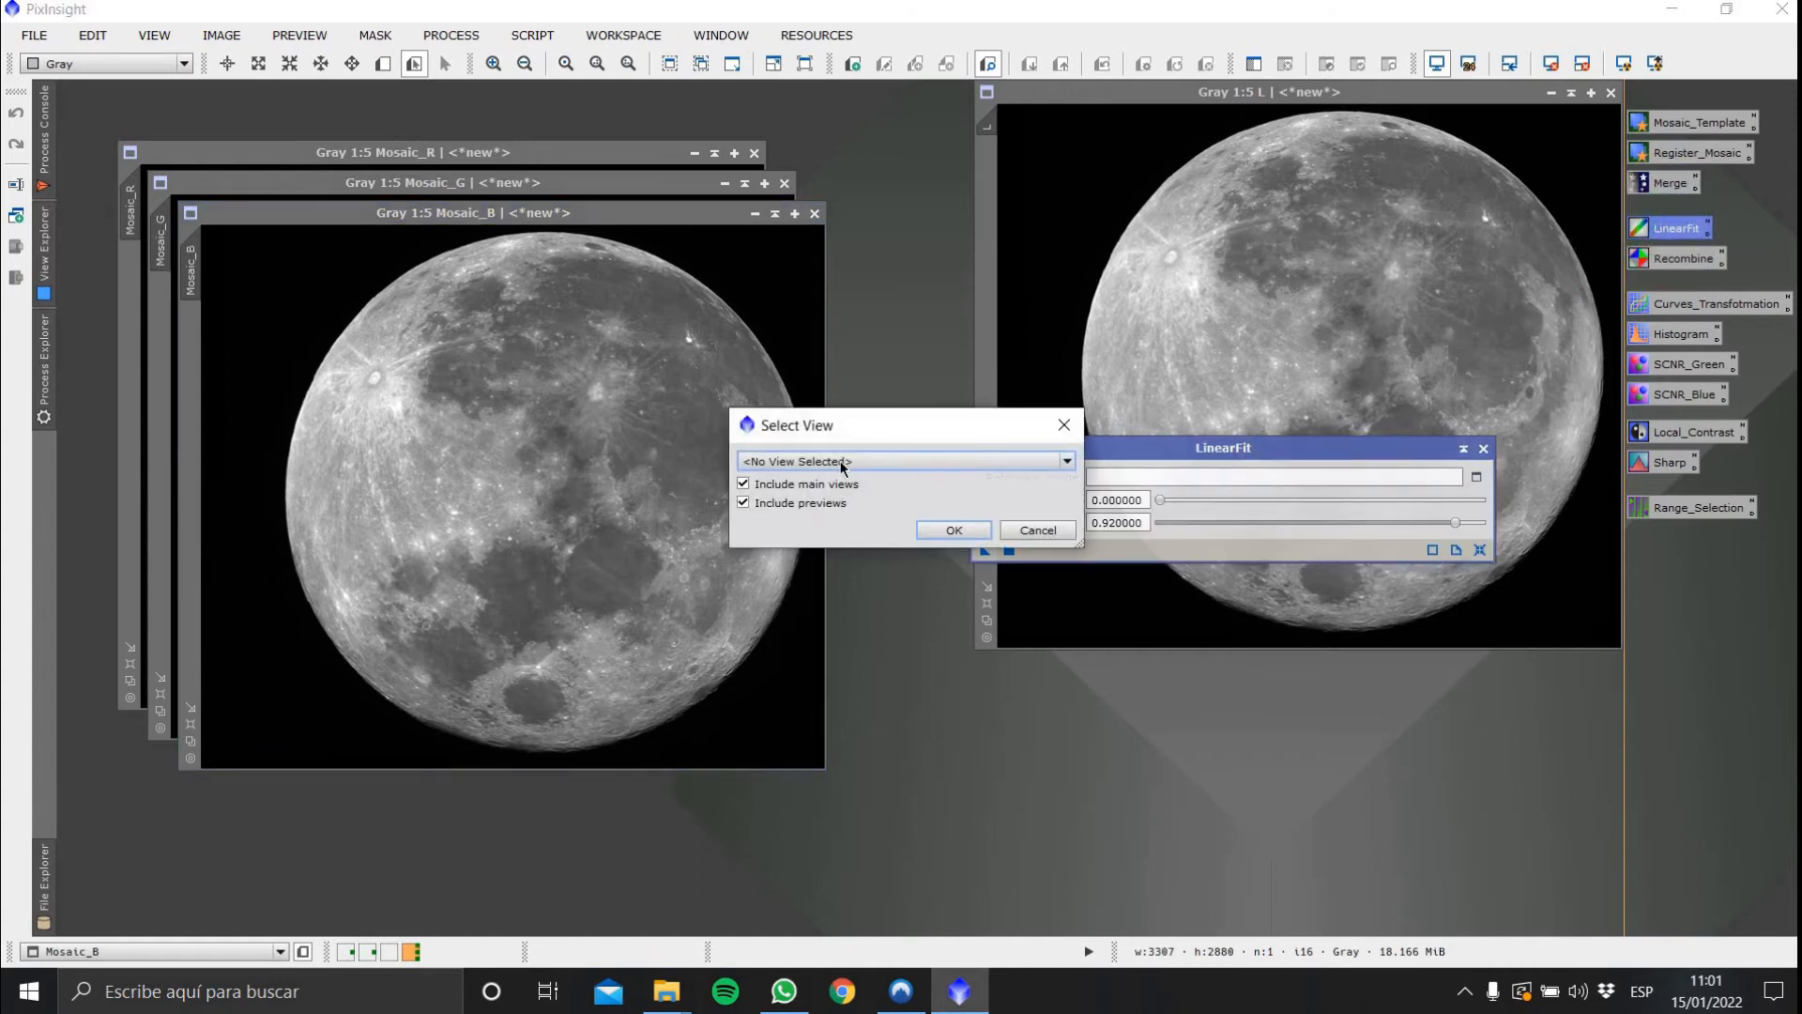
click(842, 462)
click(934, 513)
click(953, 531)
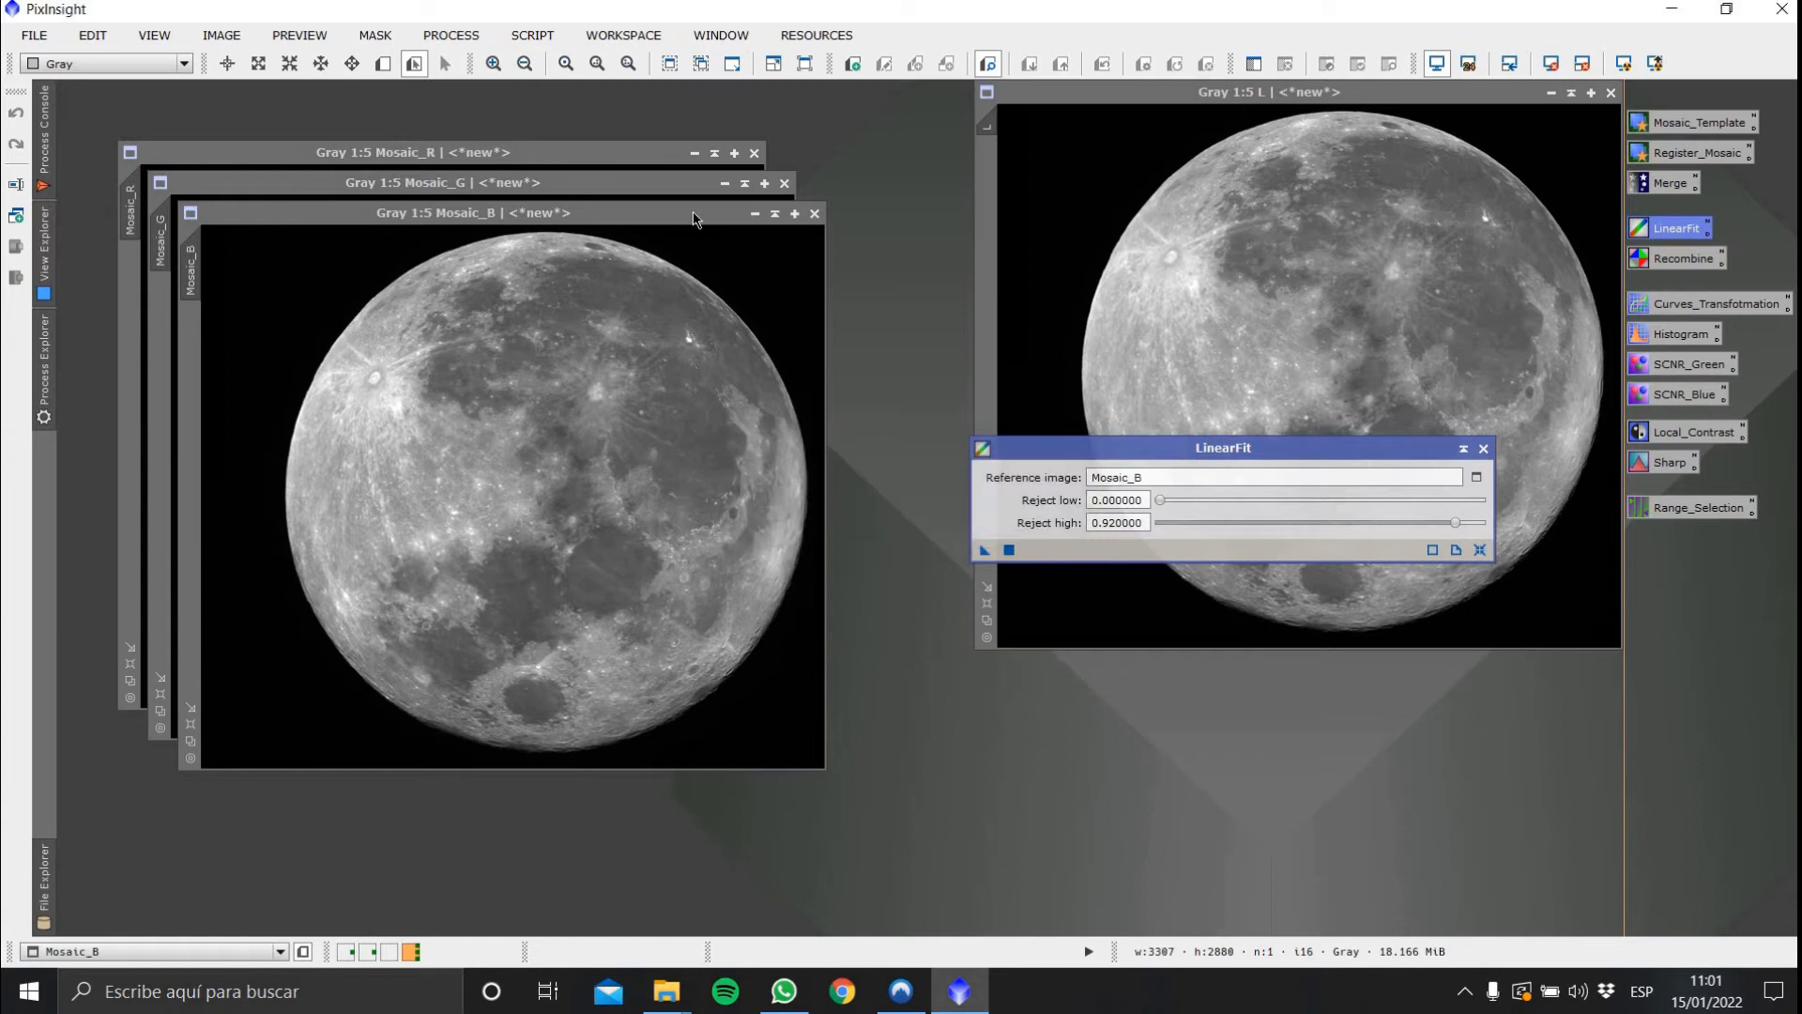
Apply LinearFit to Mosaic_G and Mosaic_R, then close the LinearFit dialog
drag(692, 213, 719, 426)
drag(985, 551, 646, 368)
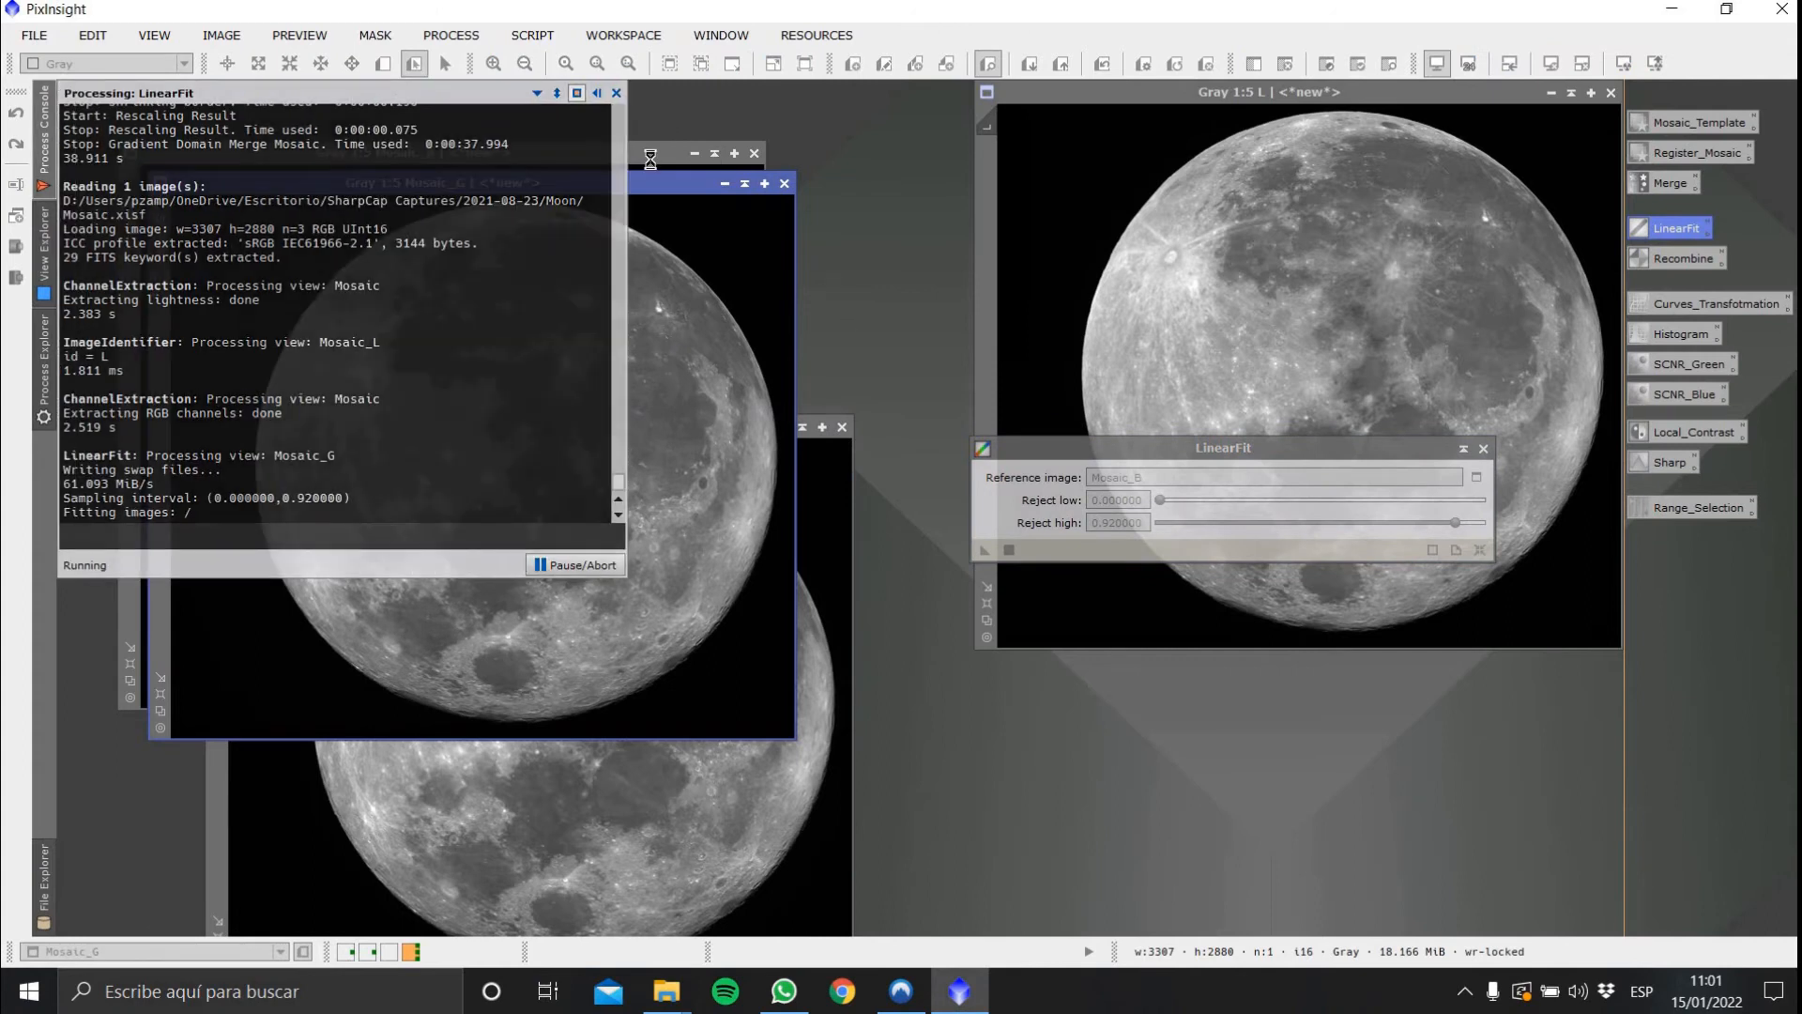
click(729, 213)
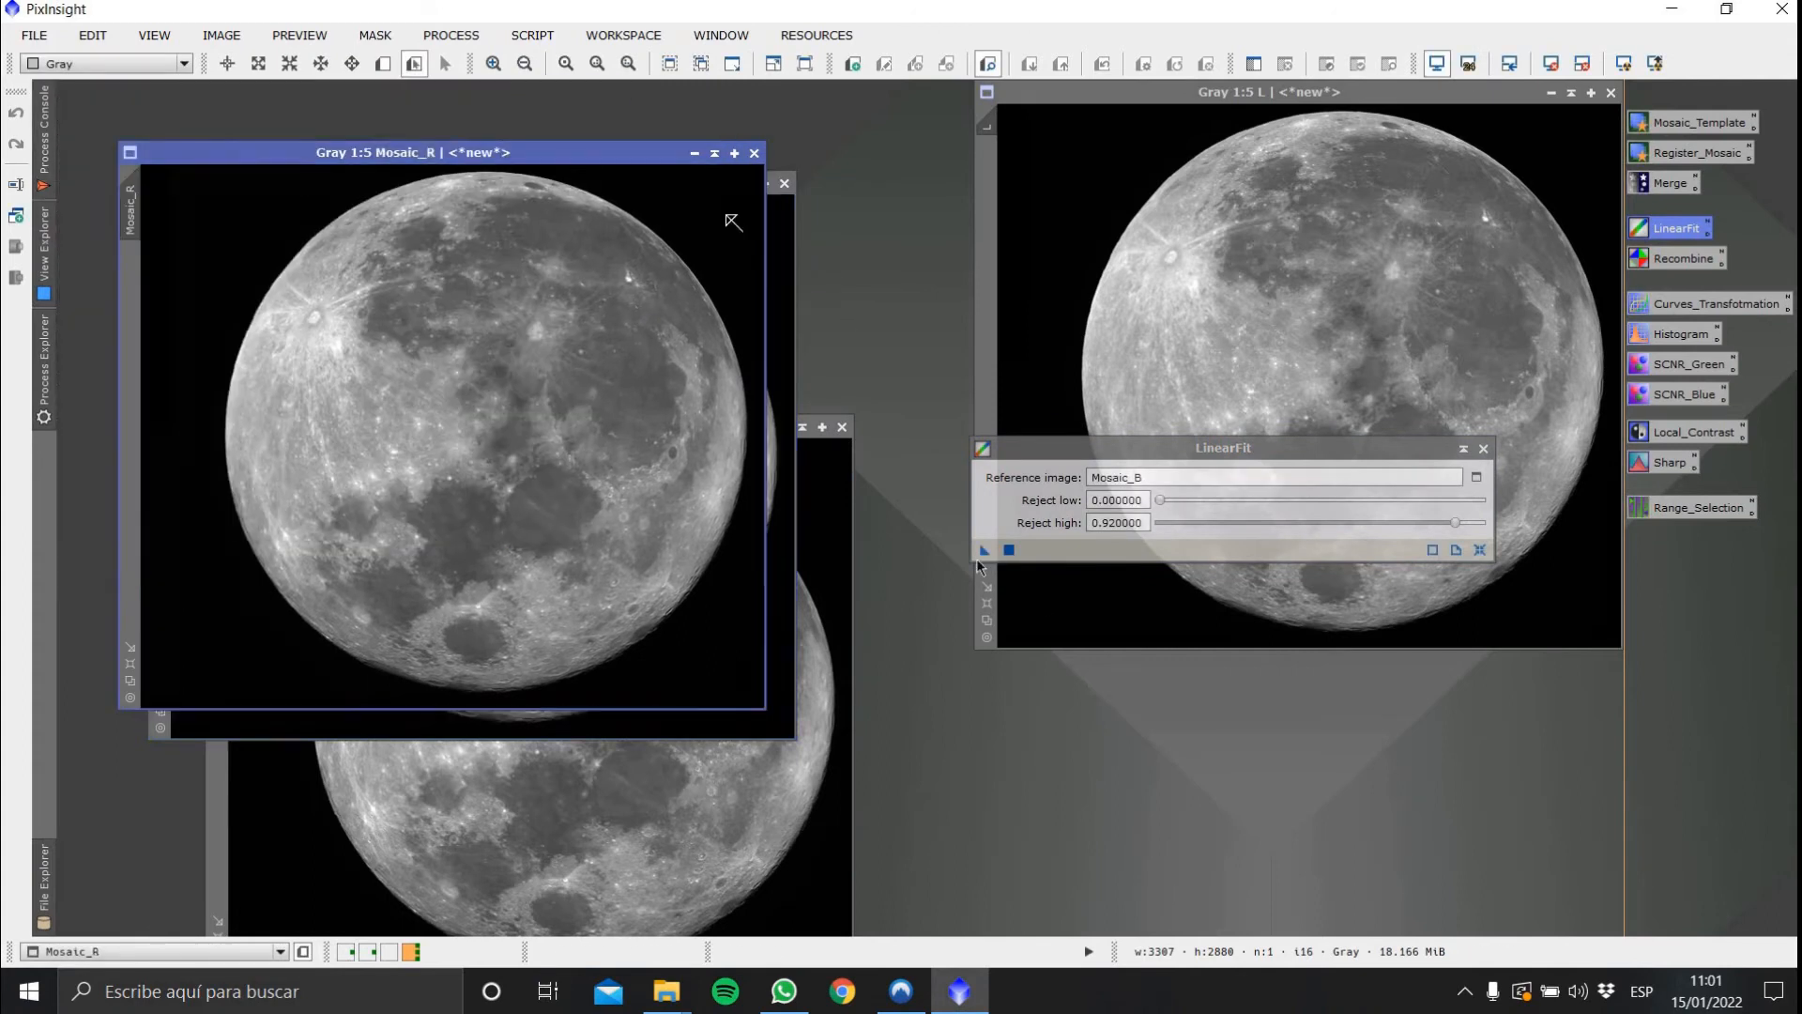
drag(985, 550, 571, 463)
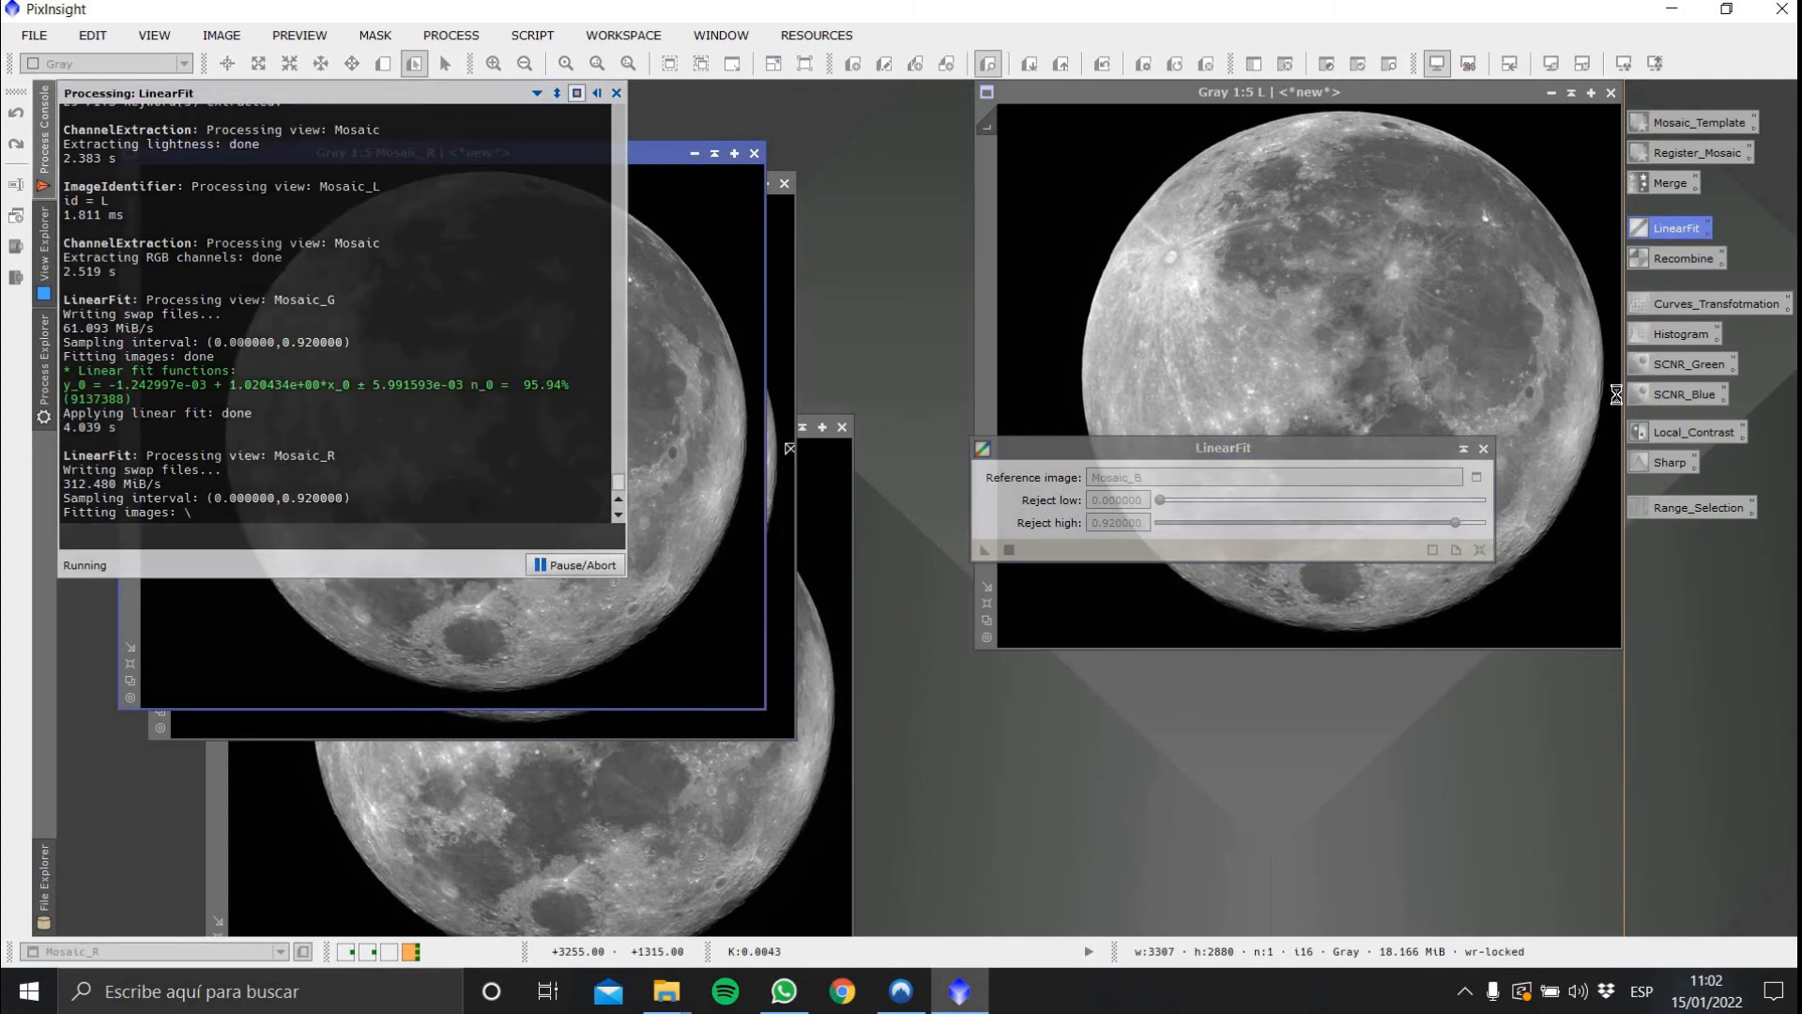
click(1485, 453)
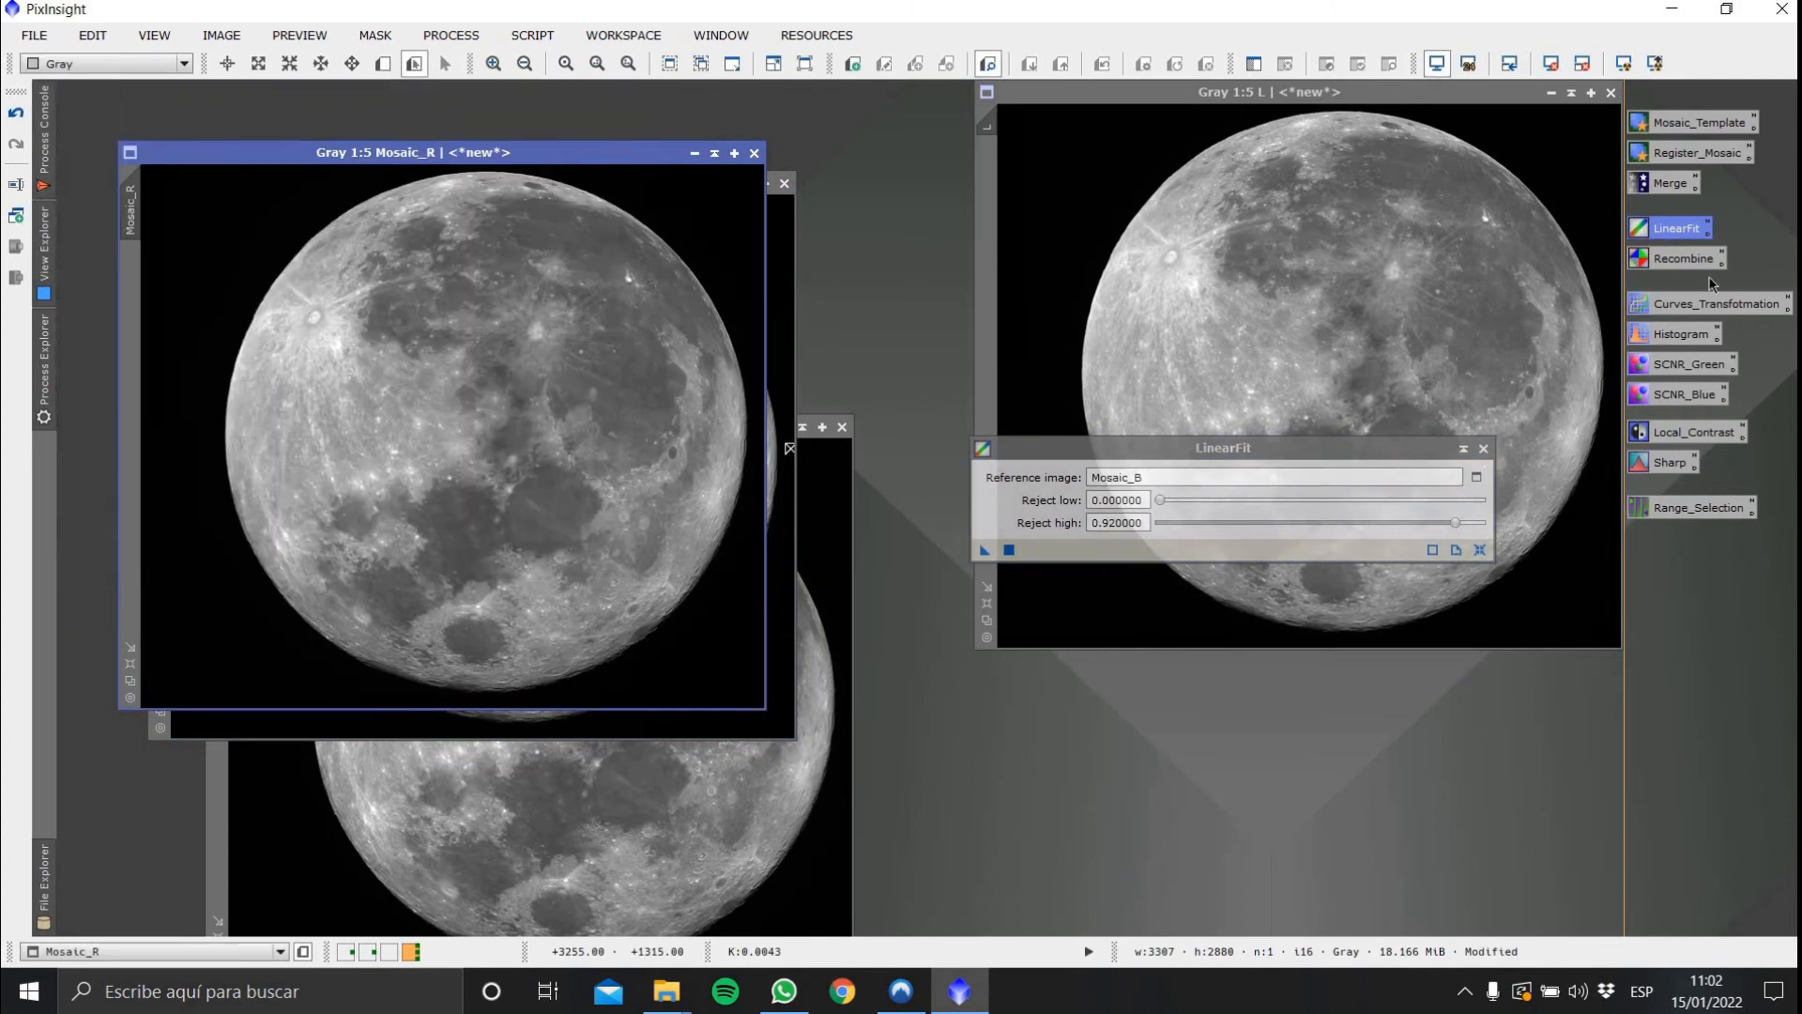
Combine Mosaic_R, Mosaic_G and Mosaic_B as R, G and B channels with ChannelCombination, then close it
double_click(1688, 264)
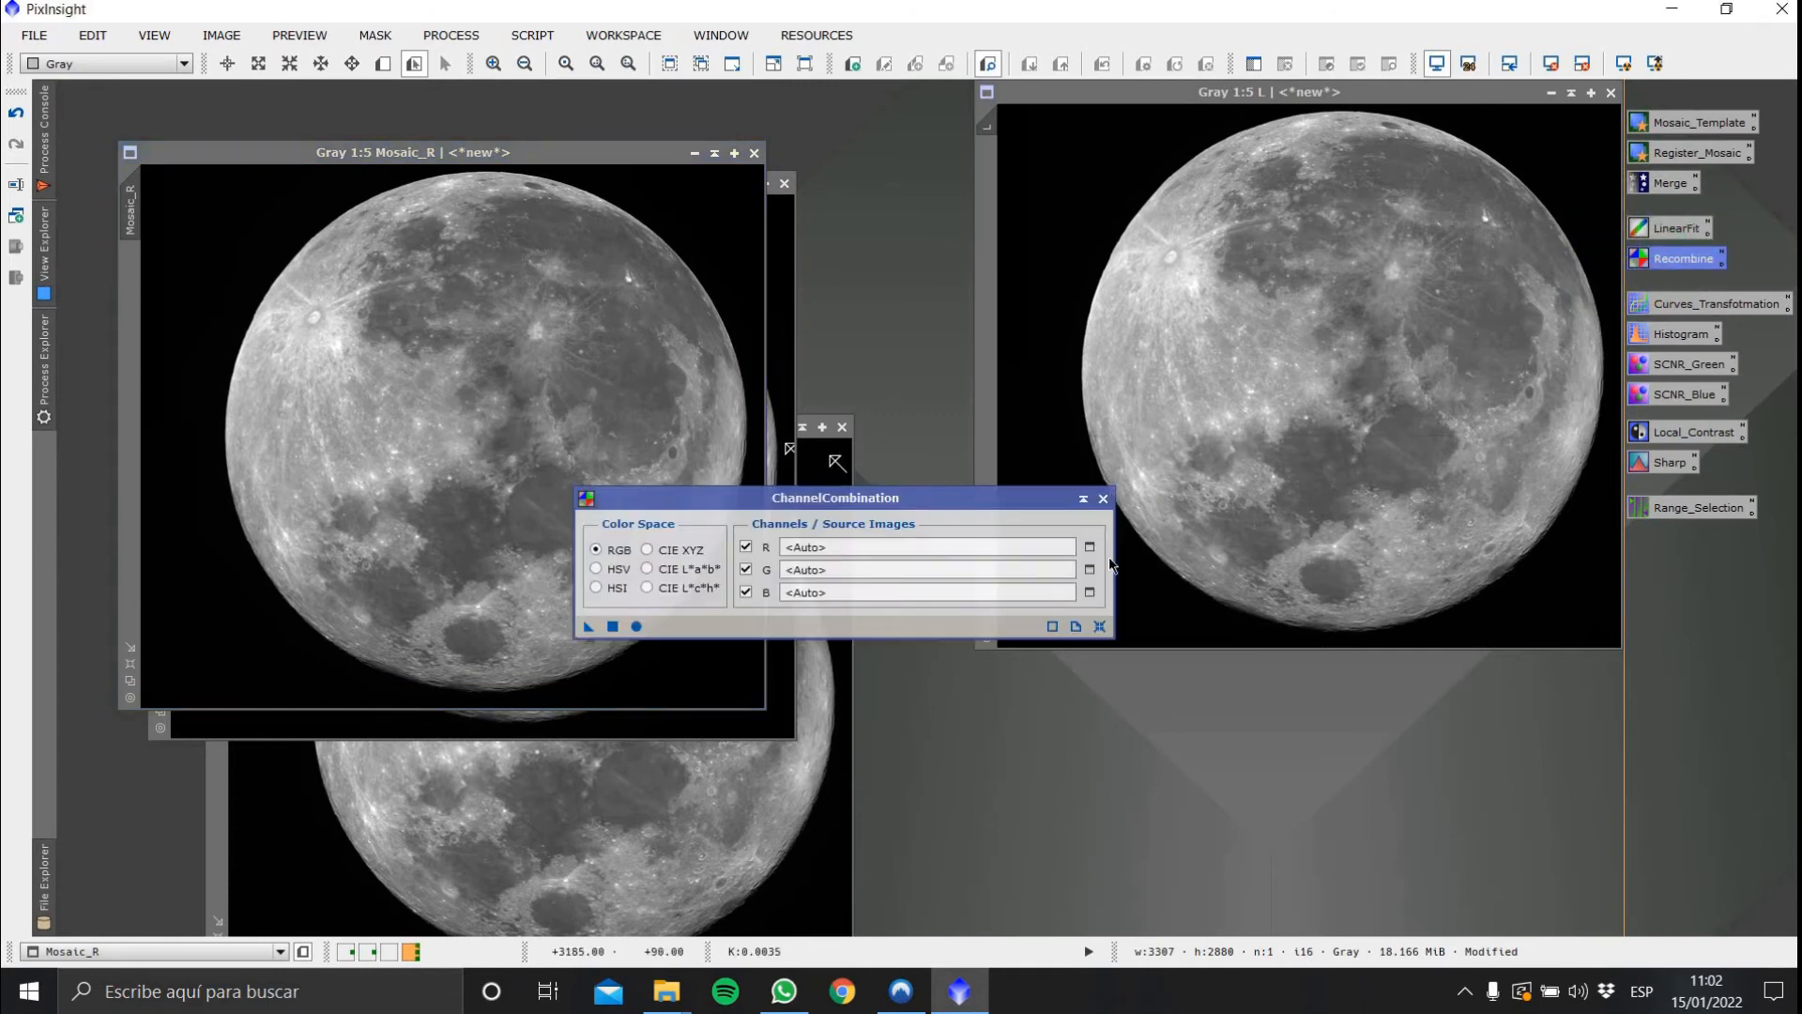
click(1090, 547)
click(953, 509)
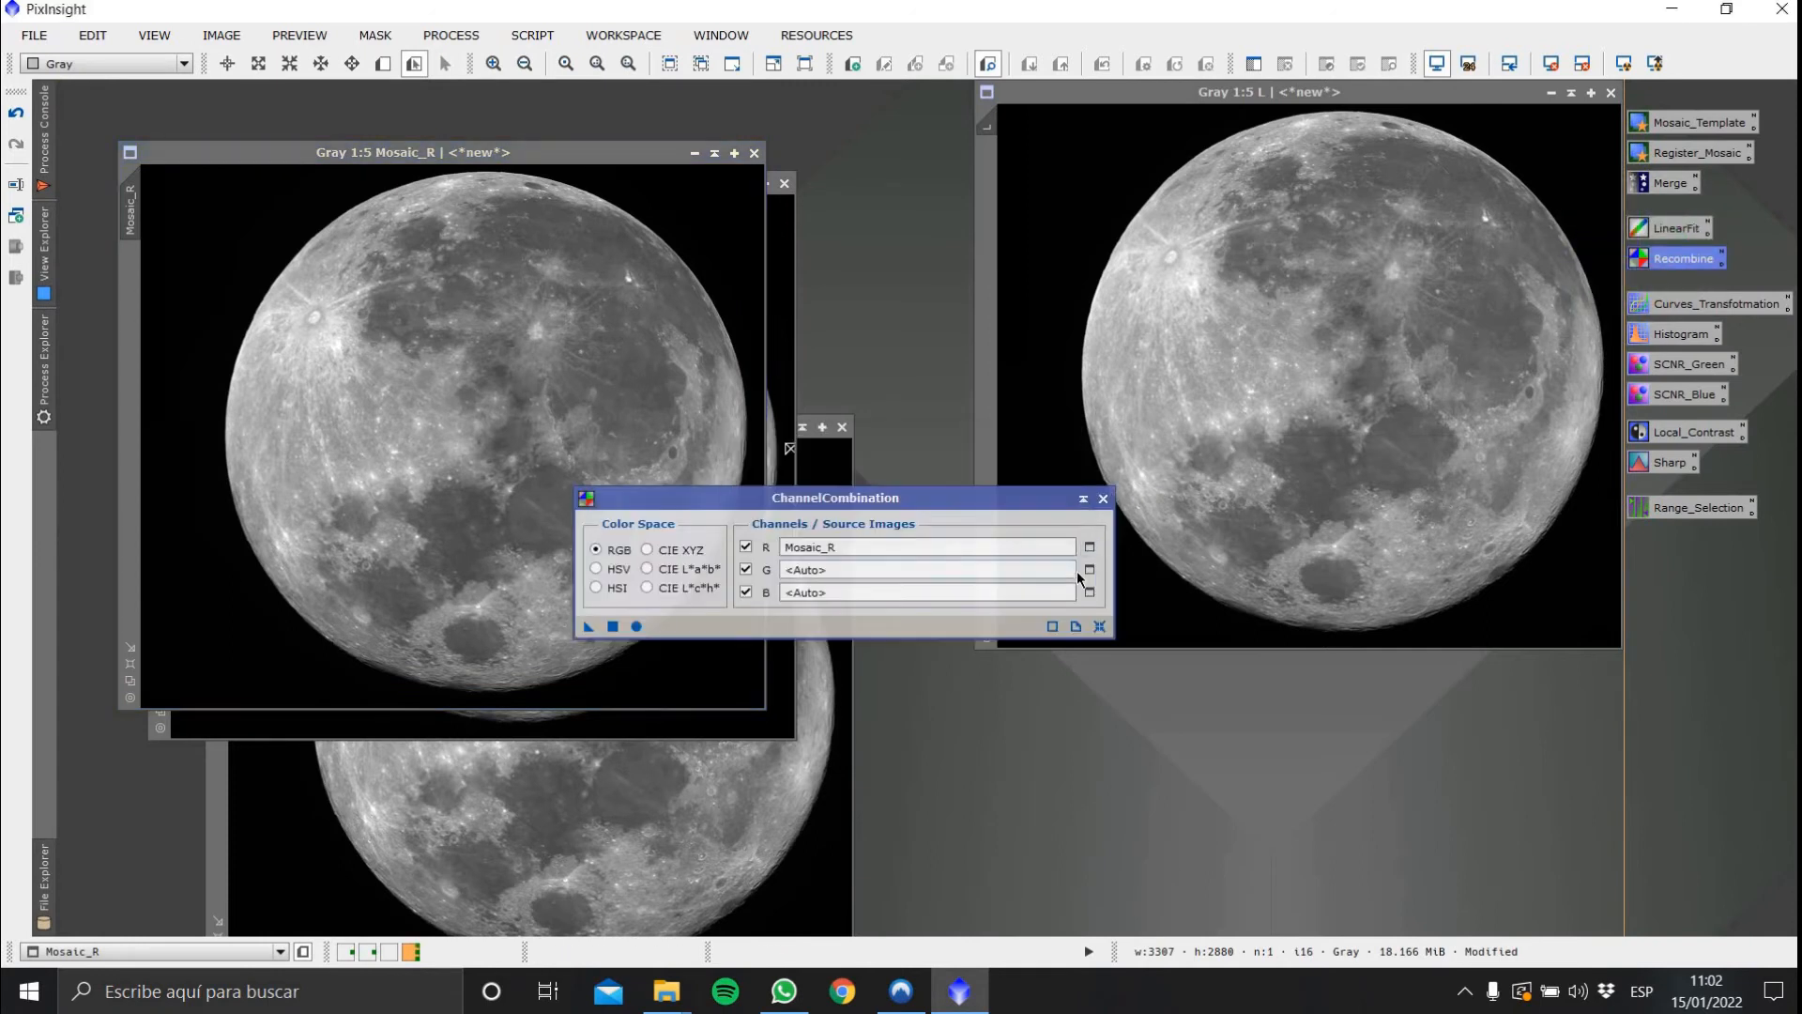
click(1090, 569)
key(Return)
click(1090, 591)
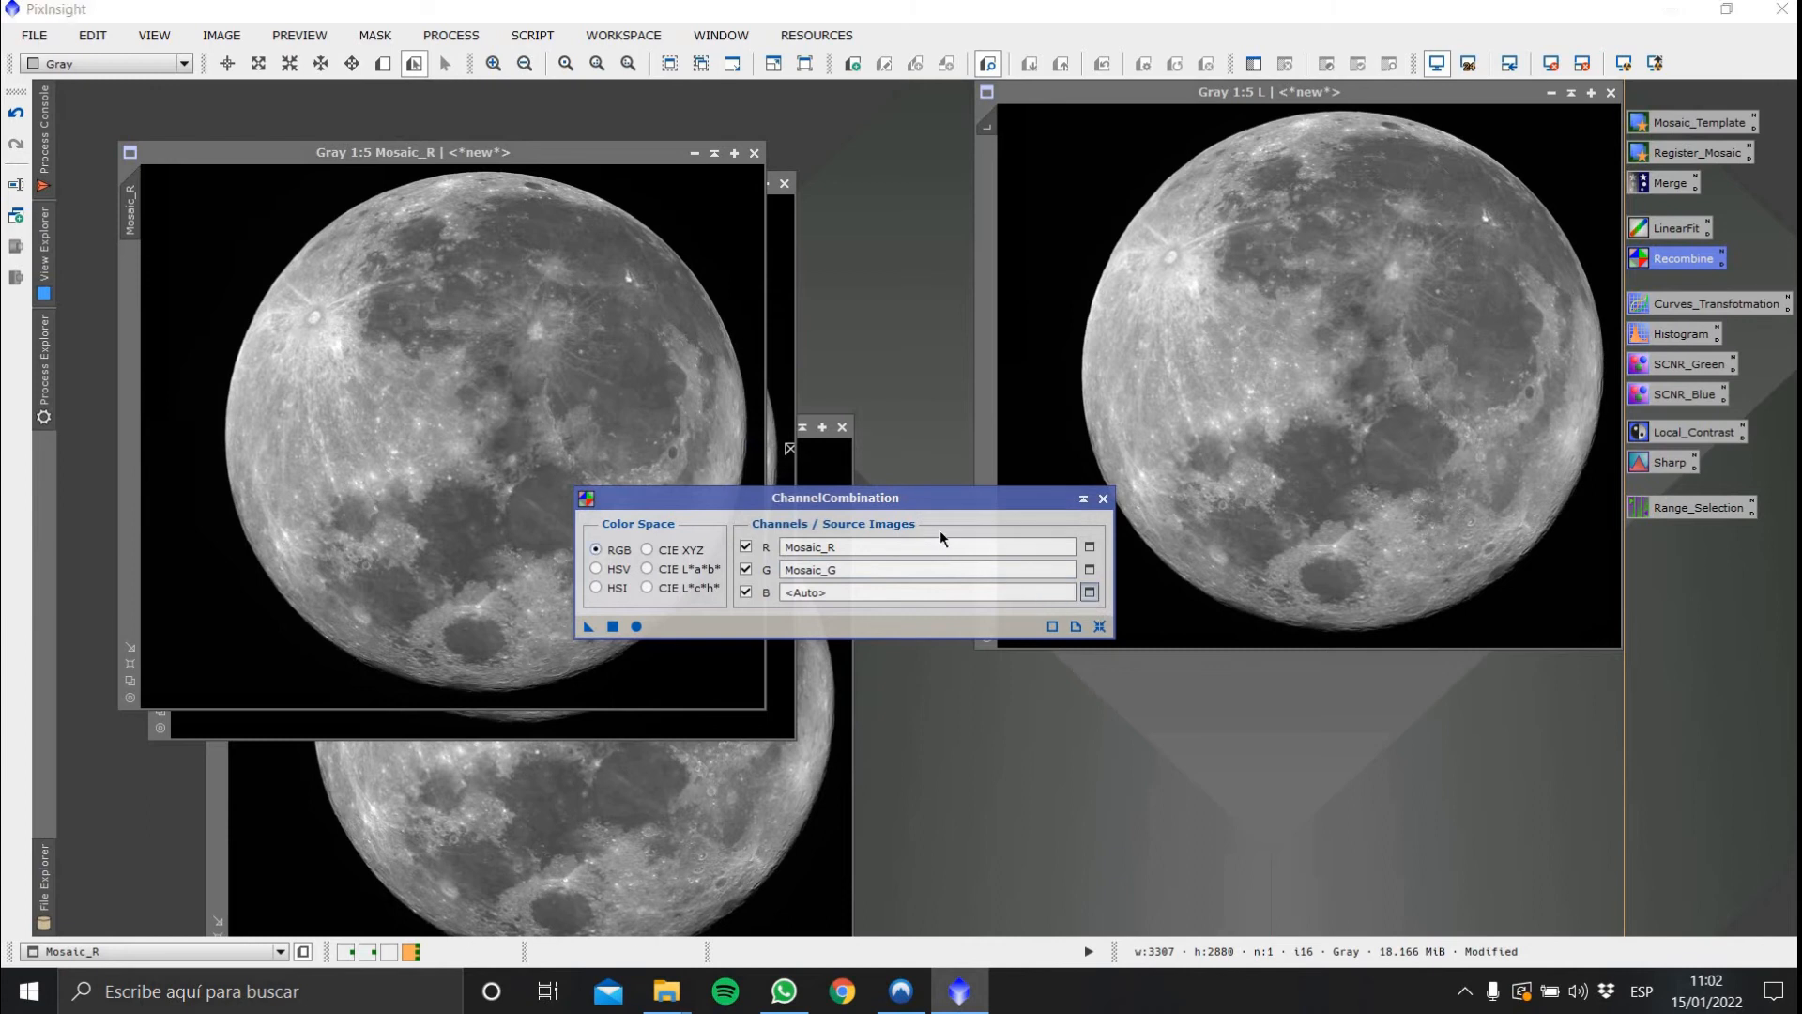
key(Return)
click(636, 626)
click(1104, 499)
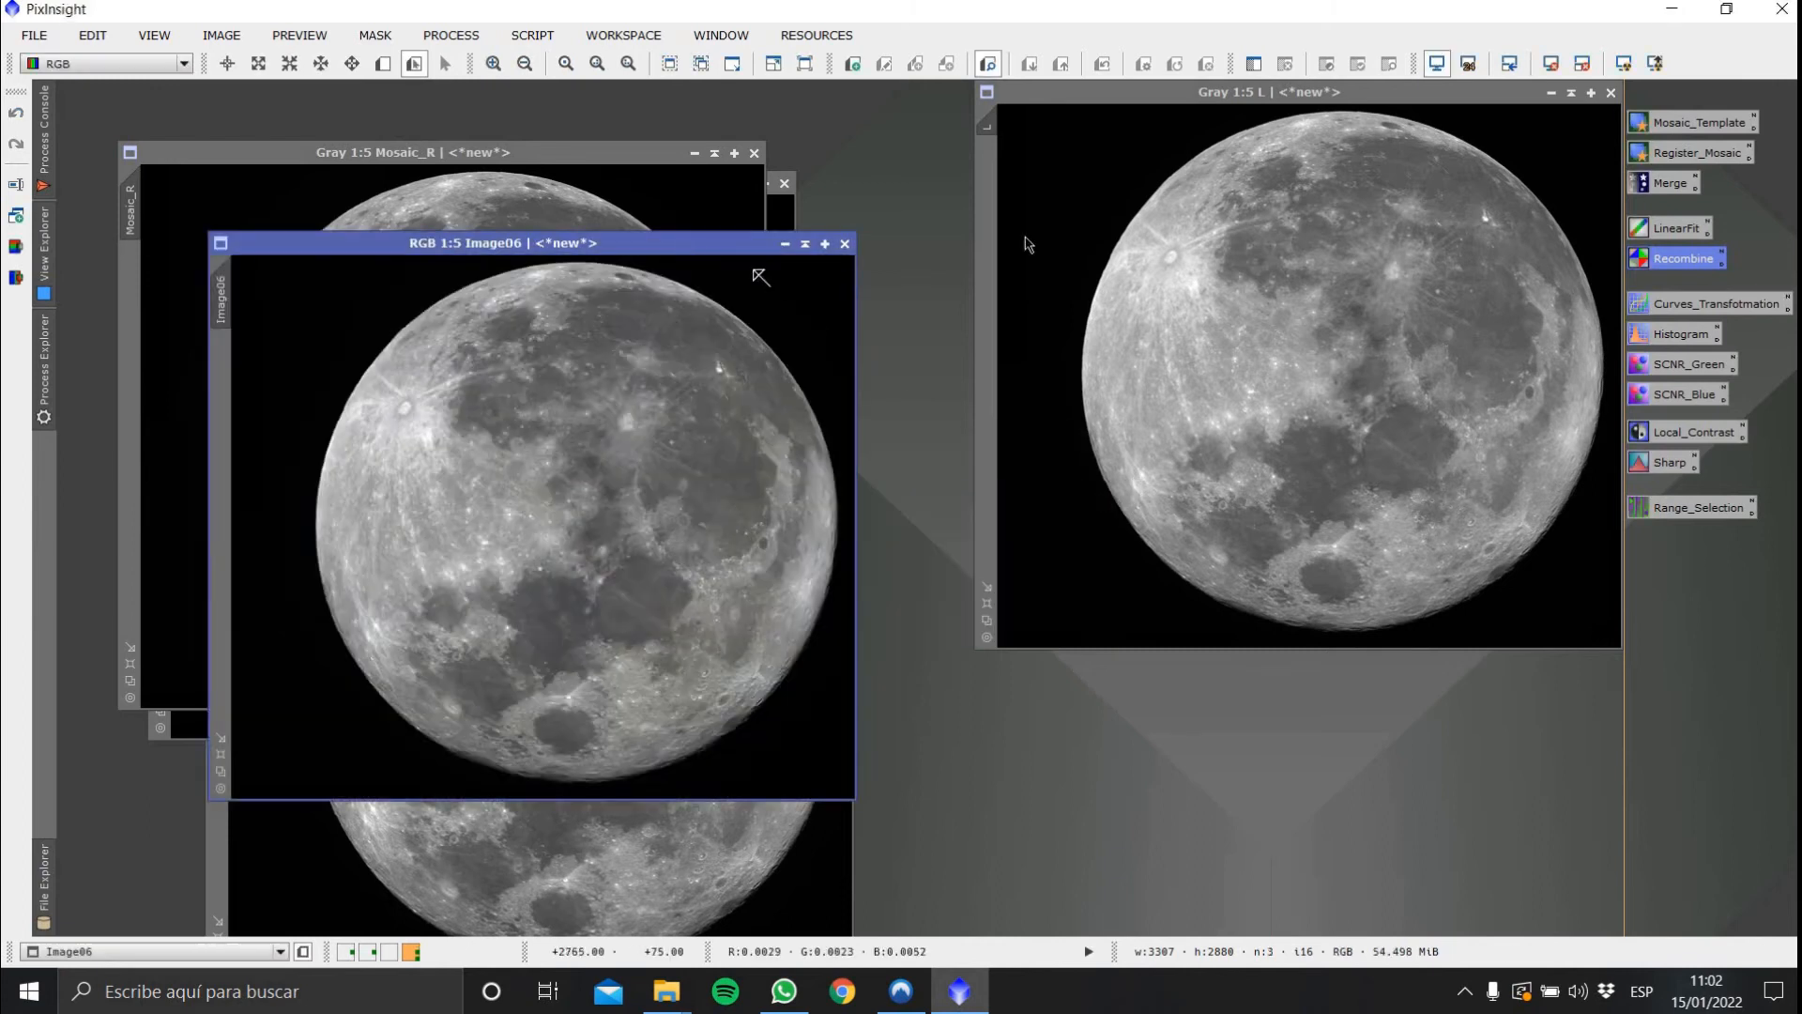
Close the Mosaic_R, Mosaic_G and Mosaic_B channel images without saving
drag(732, 242, 1305, 233)
click(754, 153)
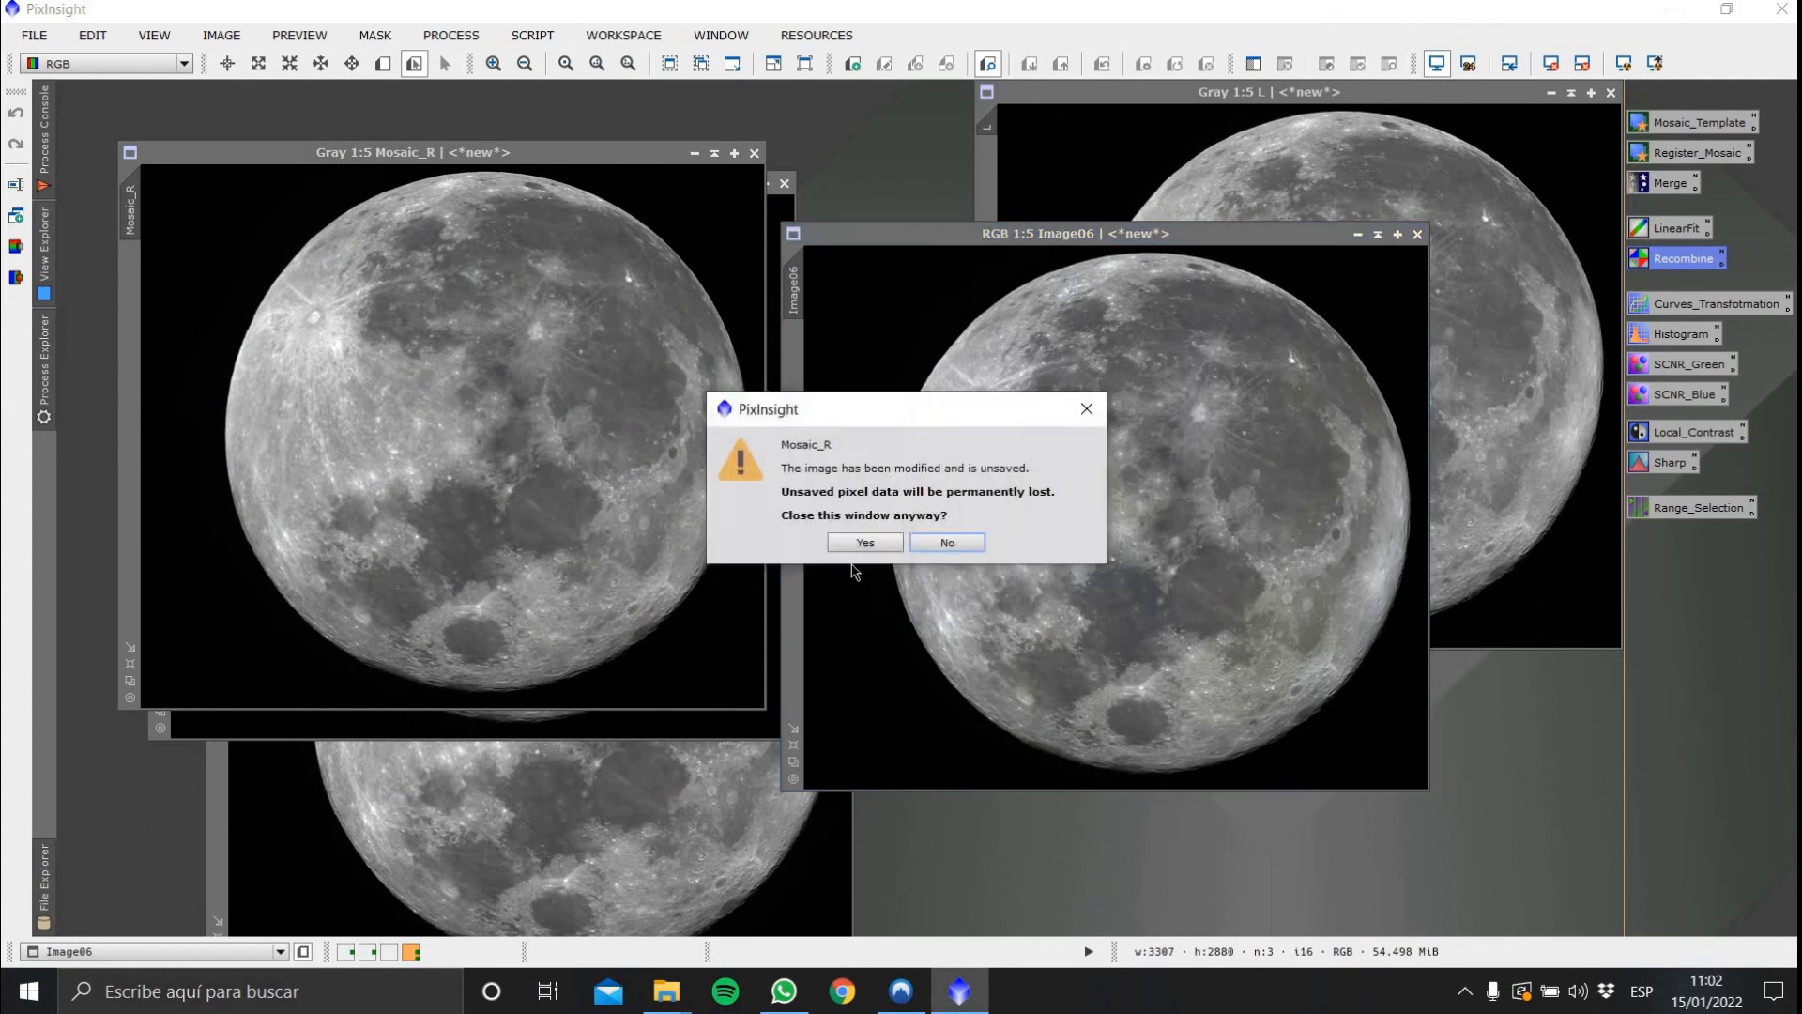
click(865, 542)
click(784, 184)
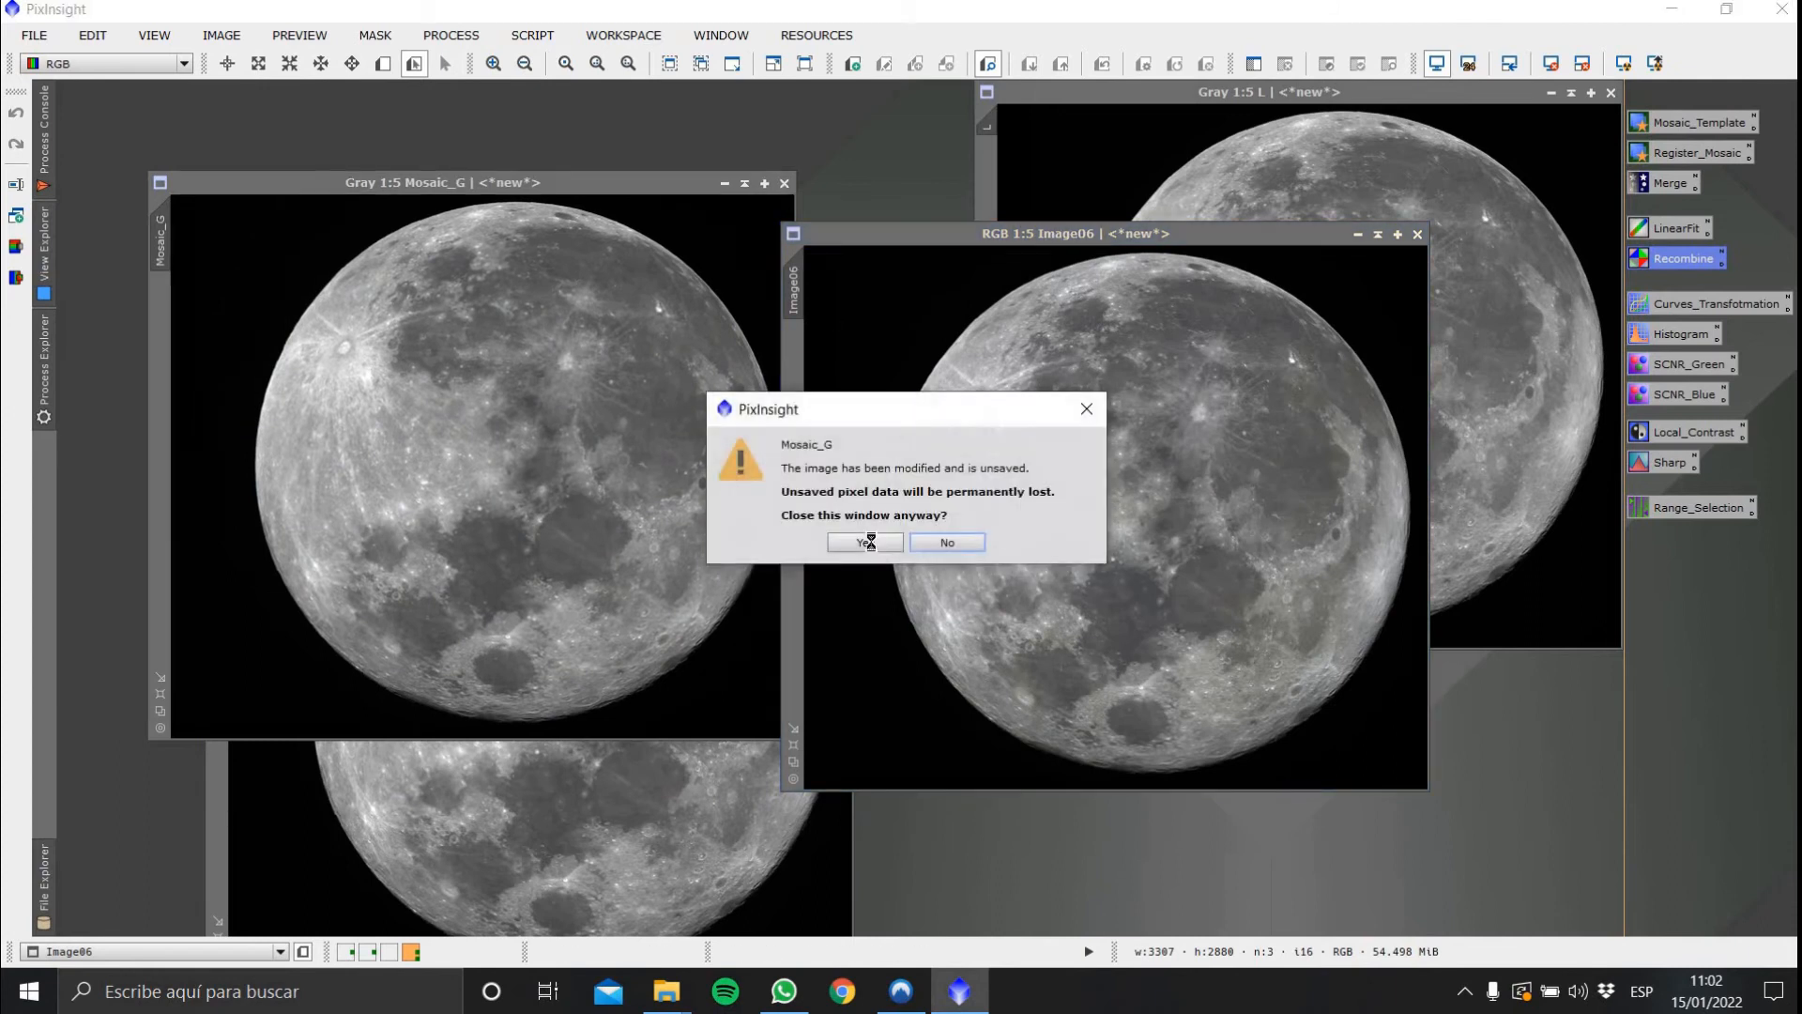
click(864, 541)
drag(423, 426, 227, 378)
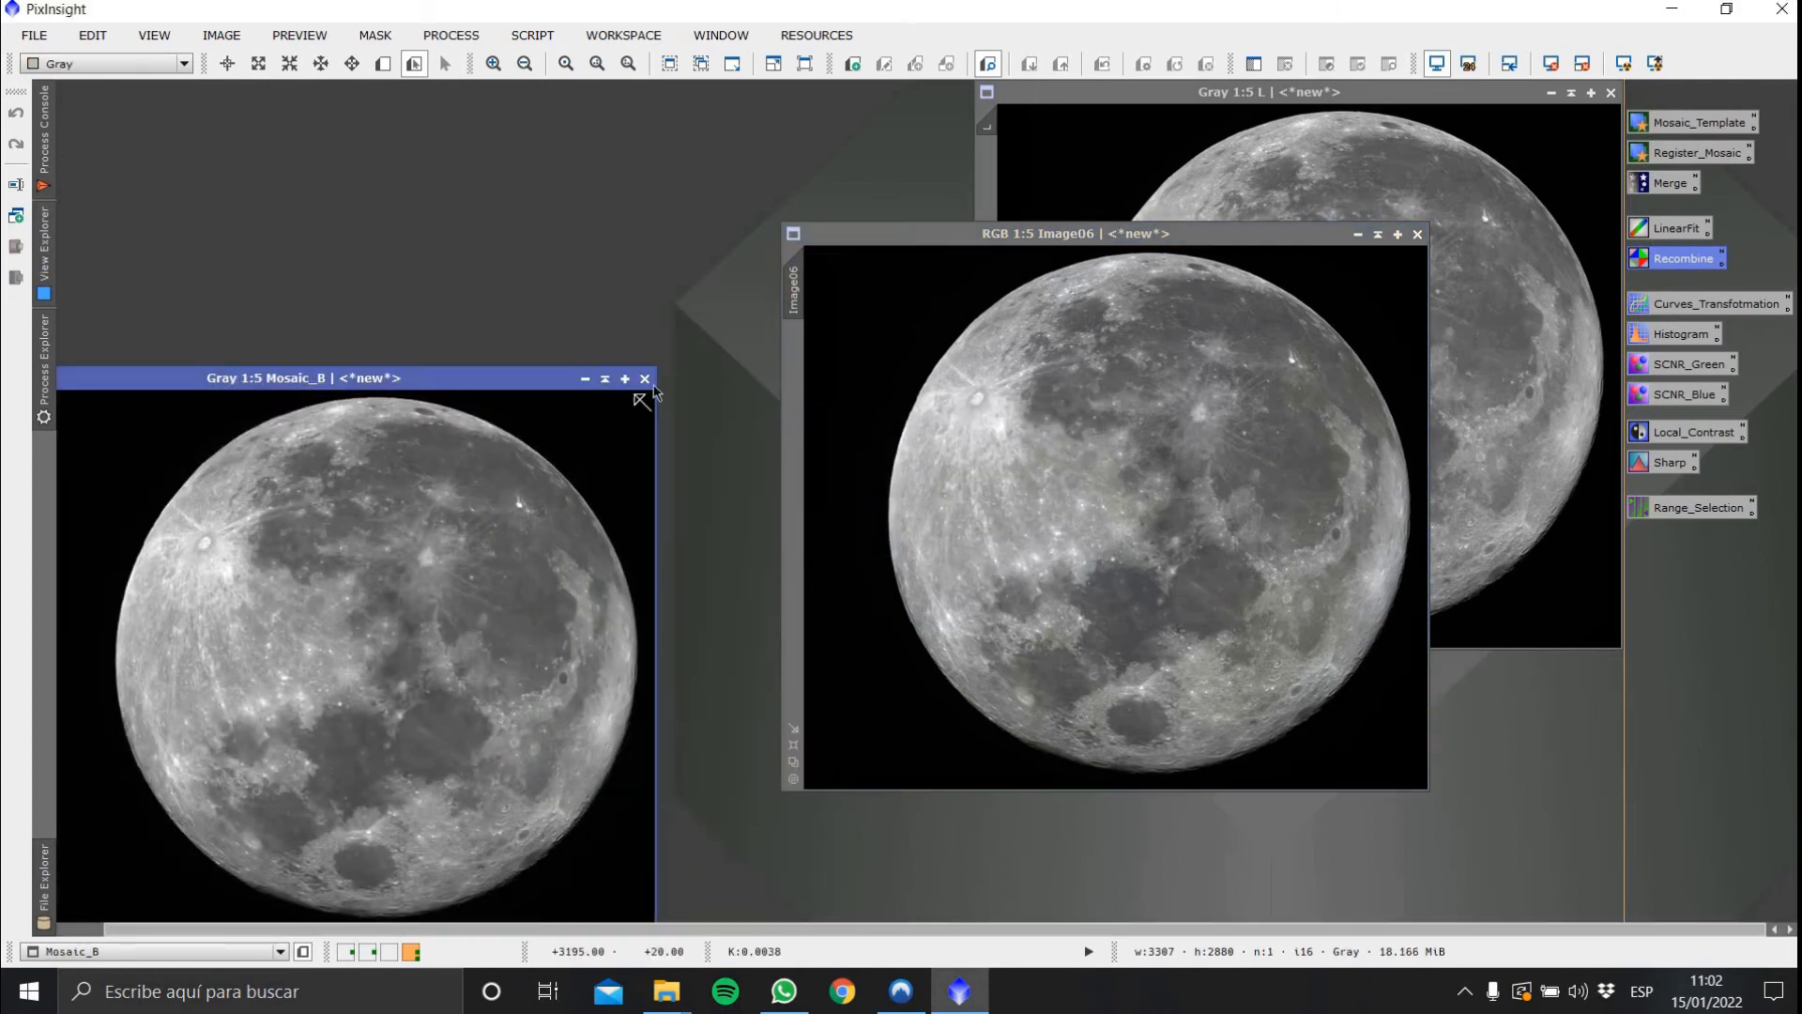
click(647, 379)
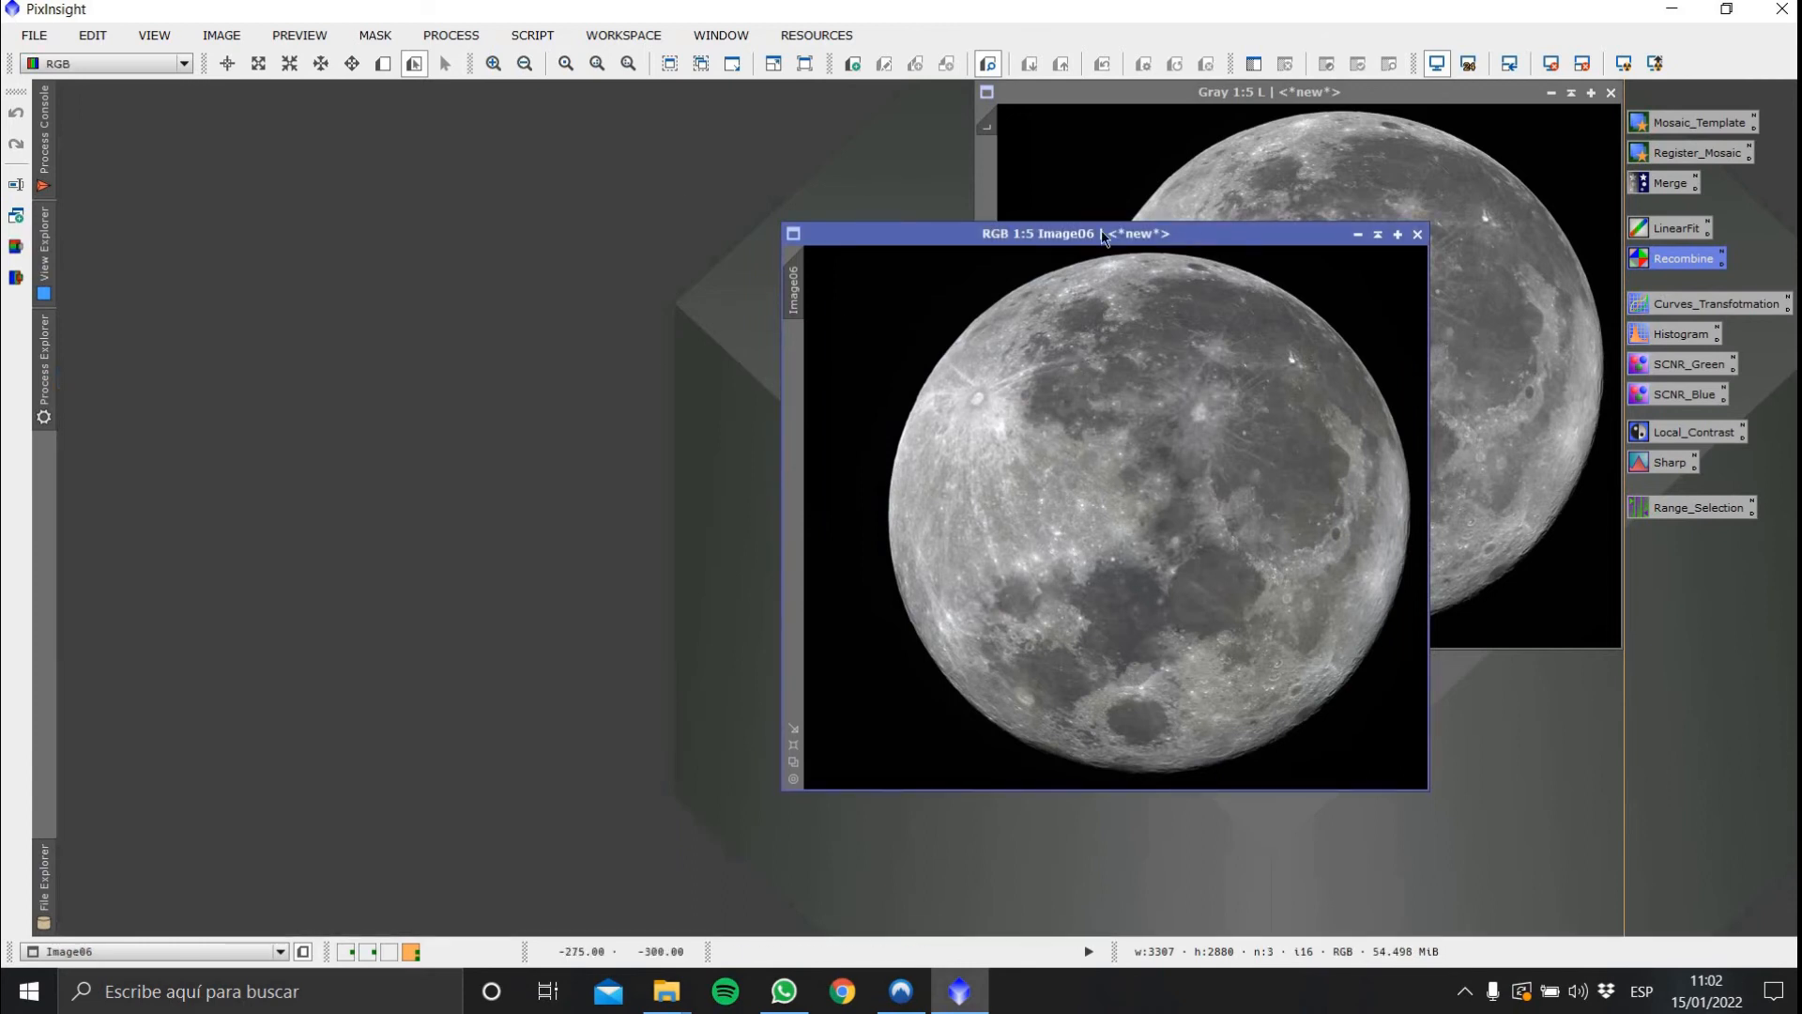
Rename the combined colour image RGB
drag(1252, 246, 371, 92)
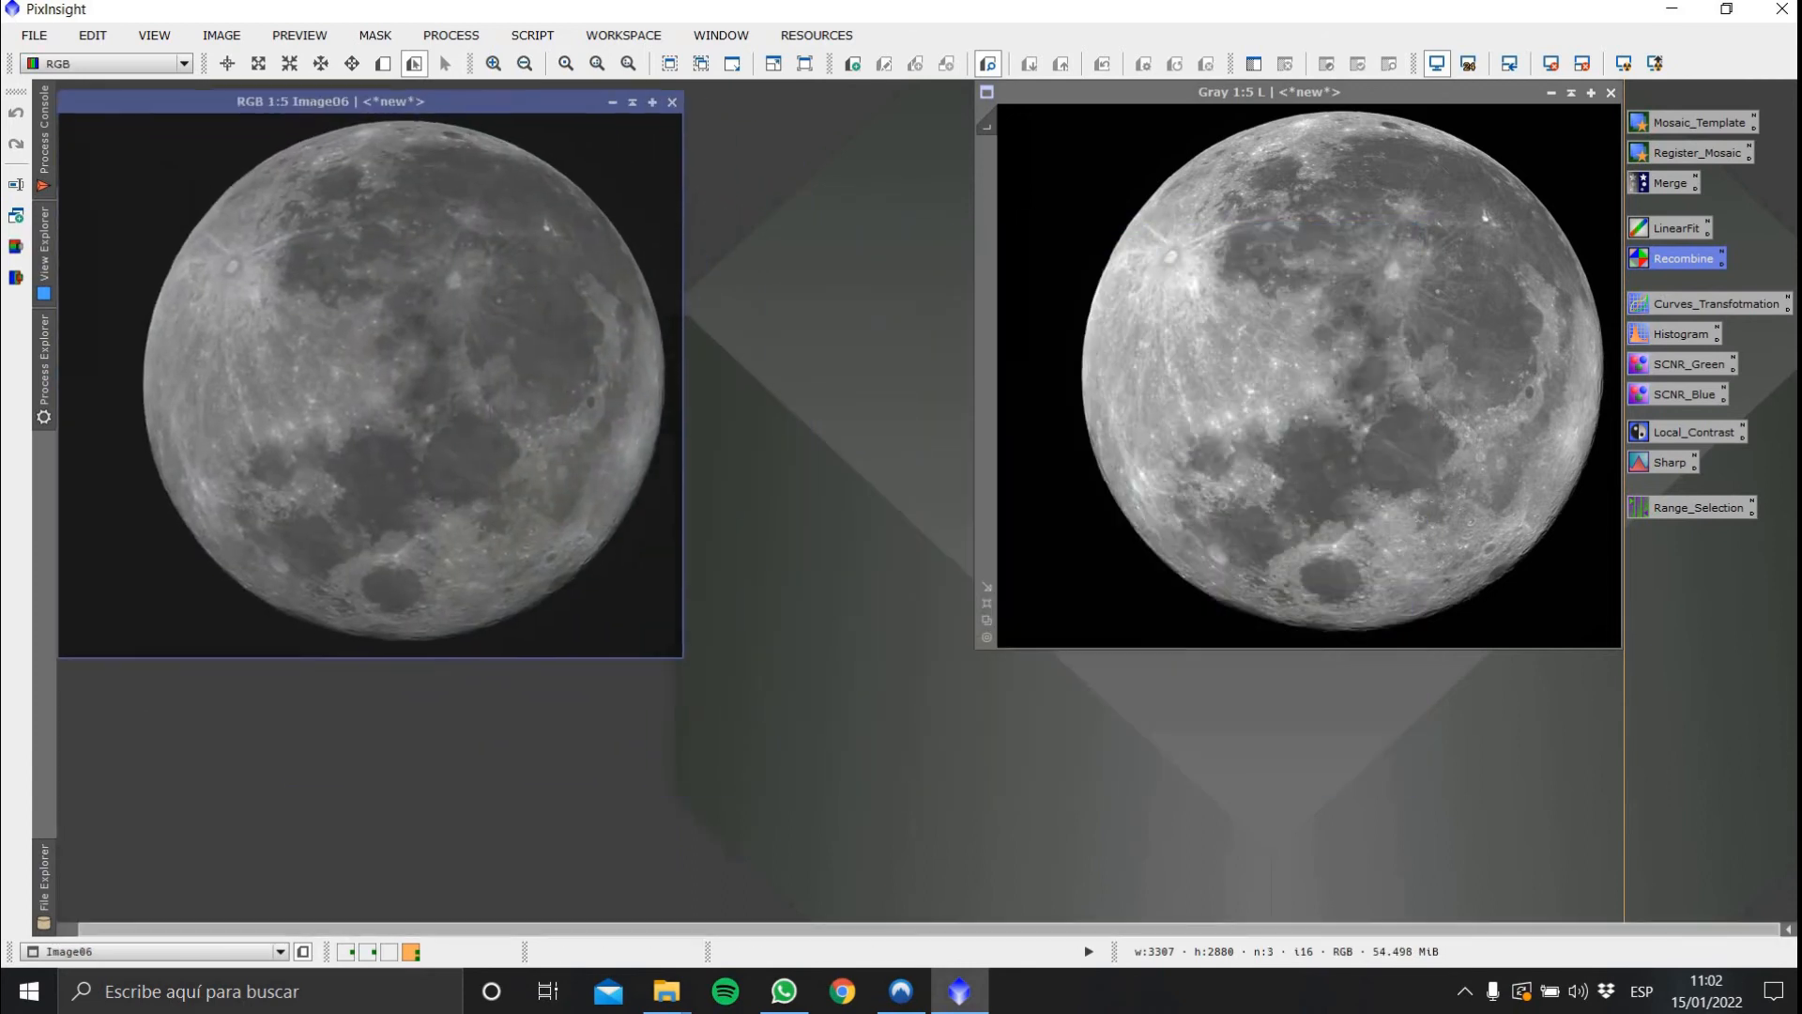
right_click(531, 315)
click(533, 298)
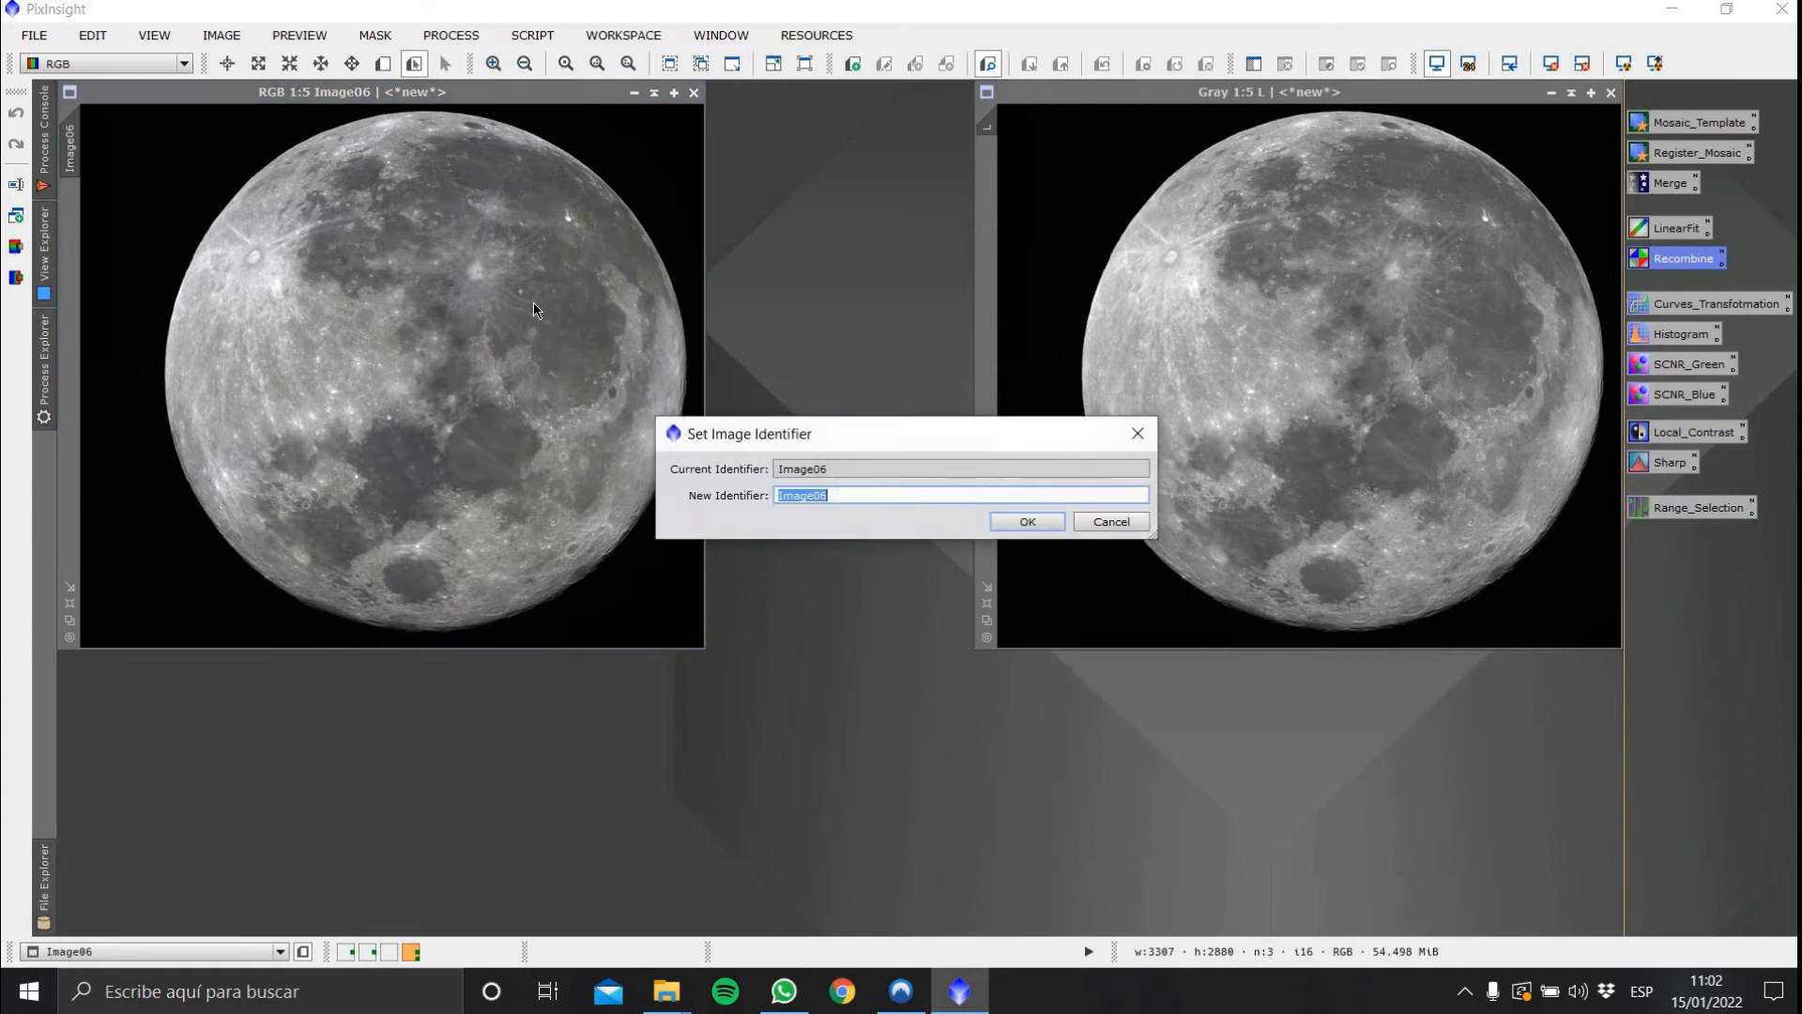
text(RGB)
key(Return)
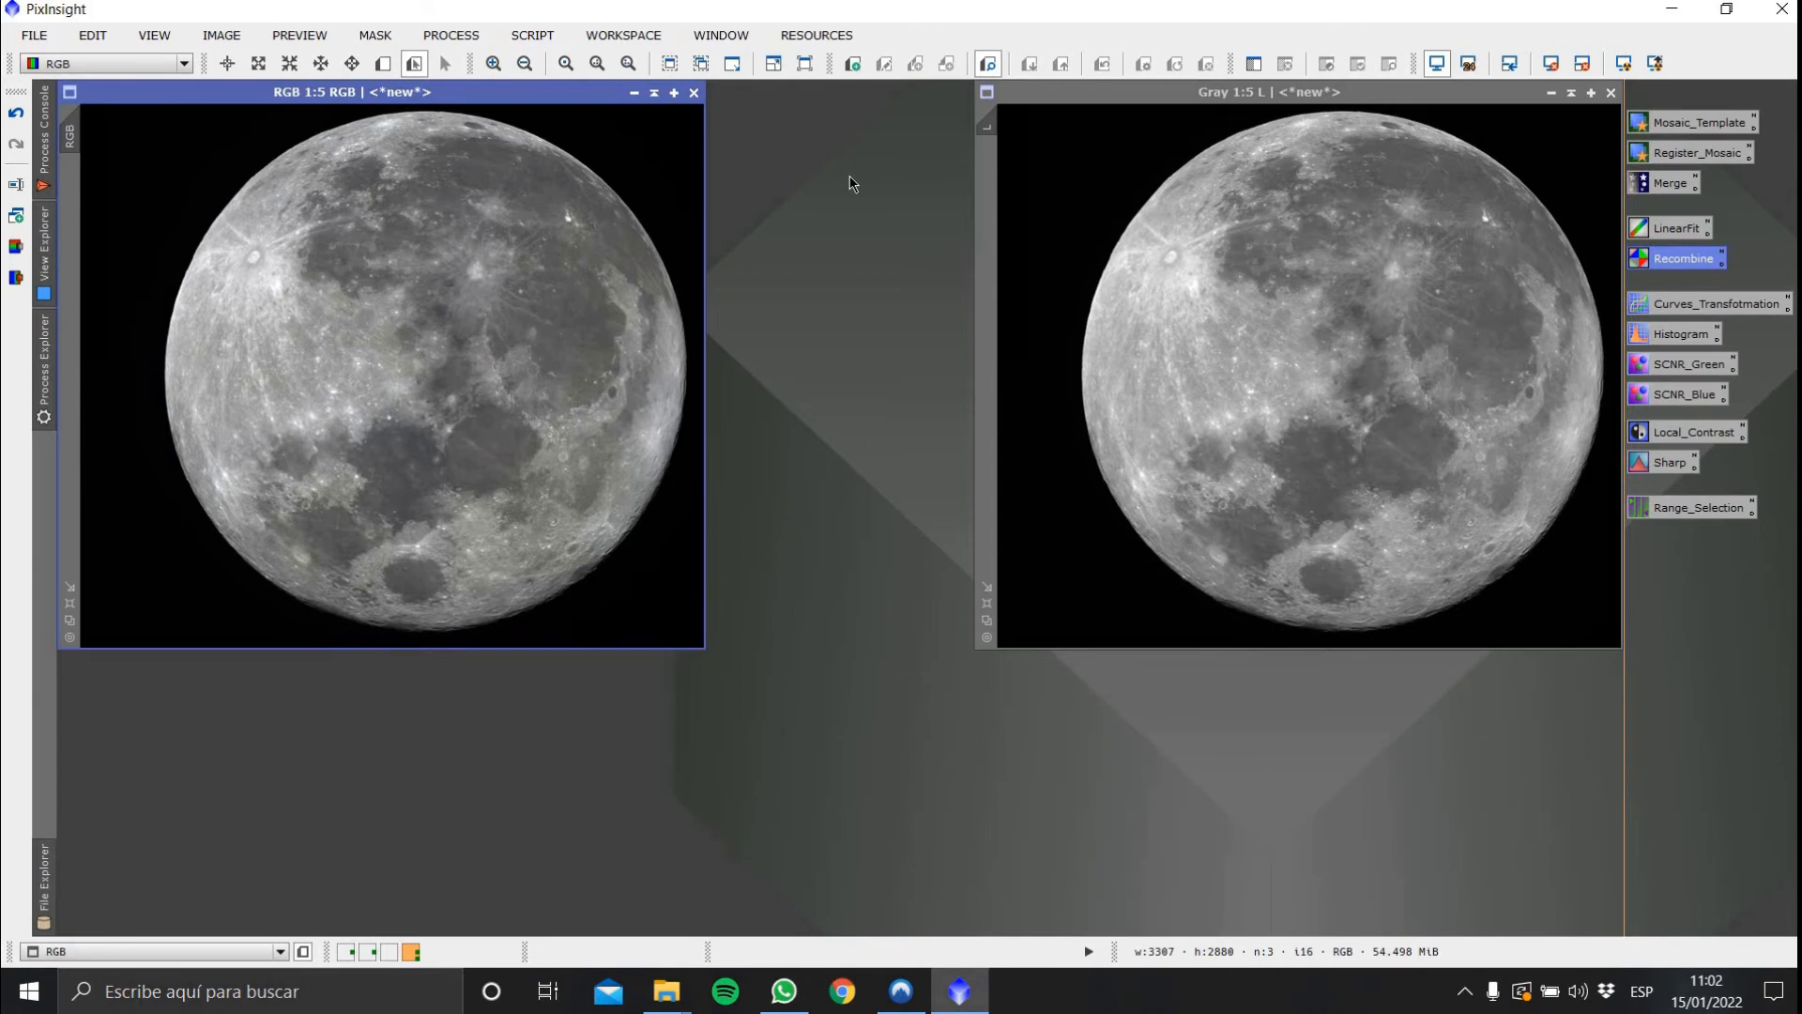
Open CurvesTransformation with a real-time preview of the RGB image
double_click(1695, 306)
drag(1577, 169, 1408, 93)
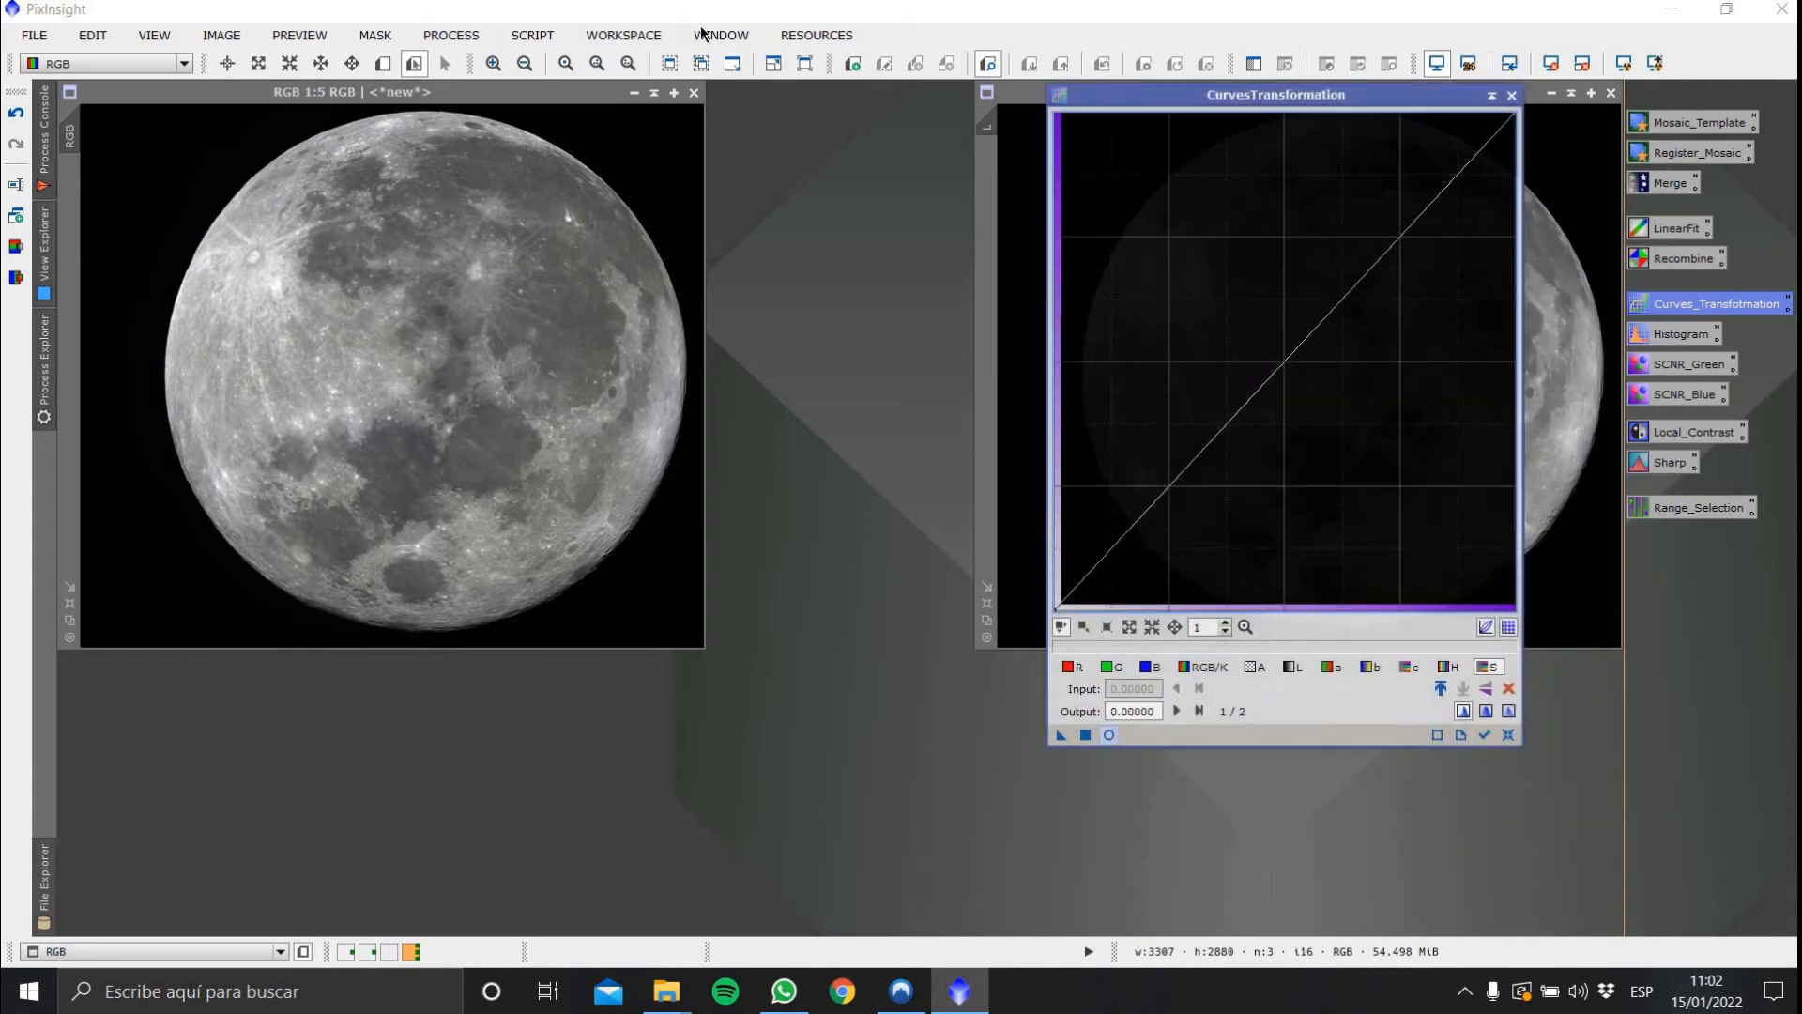
click(597, 93)
click(1109, 735)
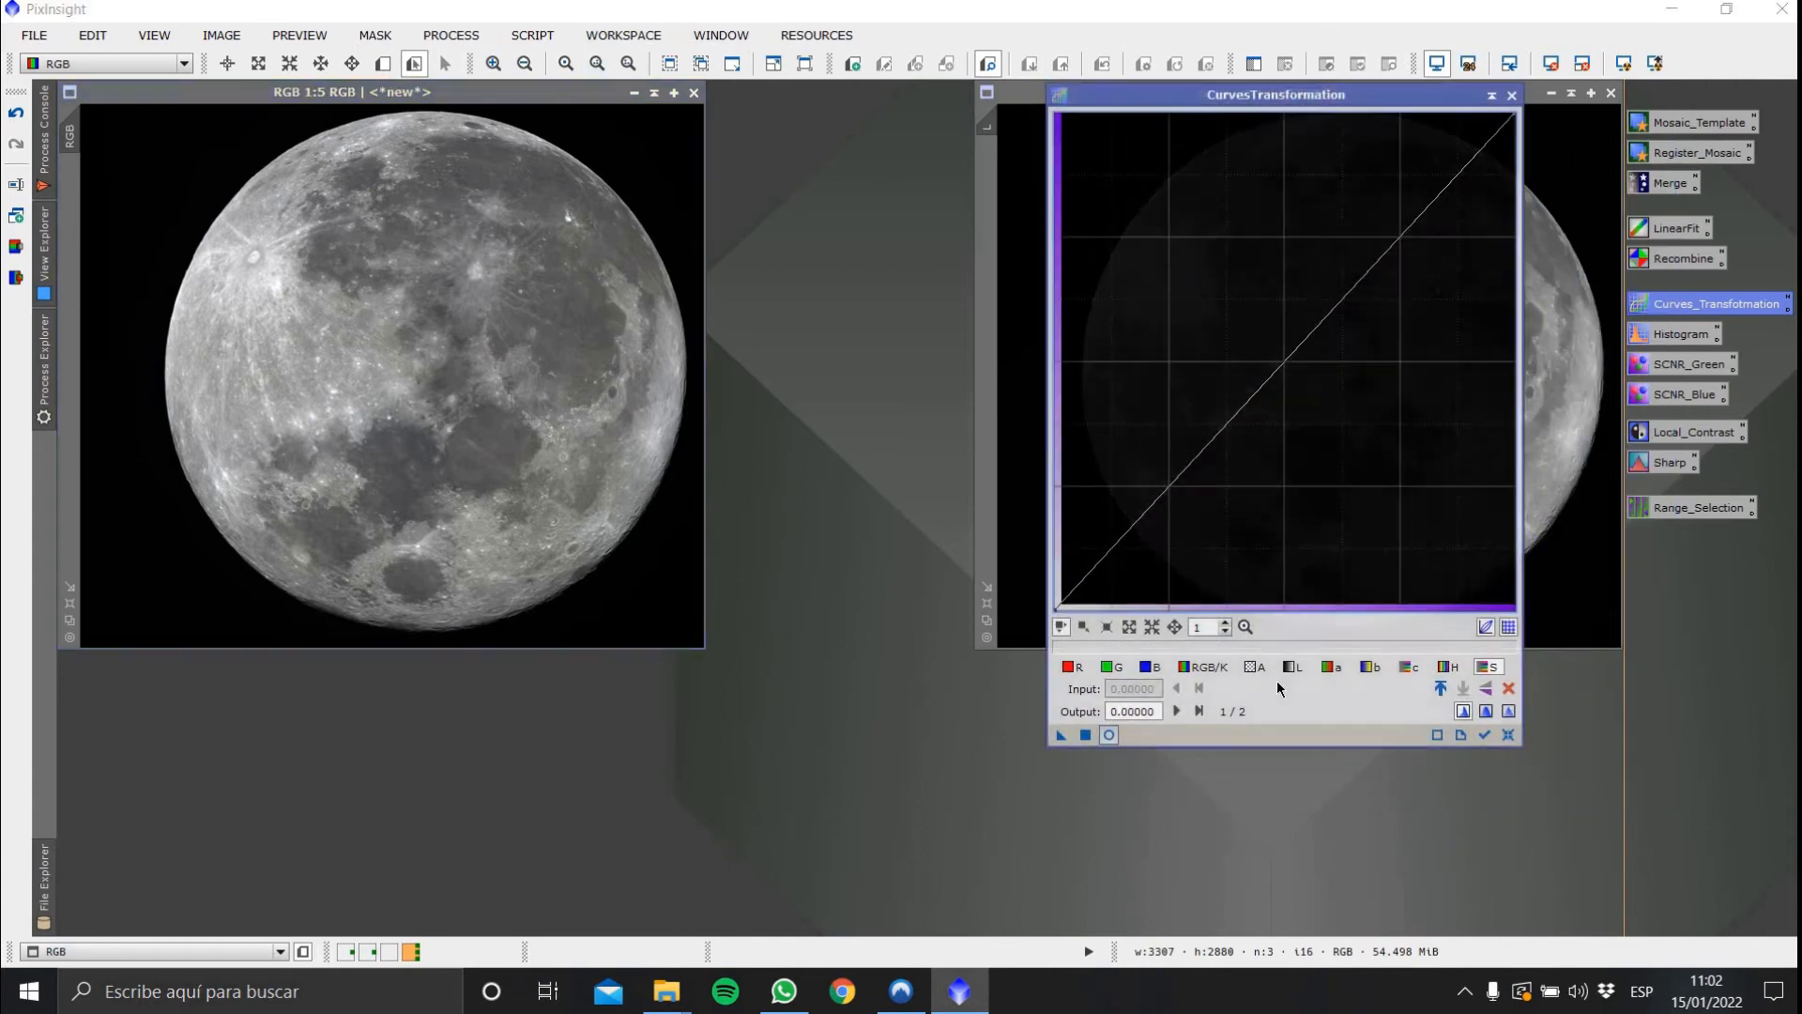
drag(1428, 108, 1553, 143)
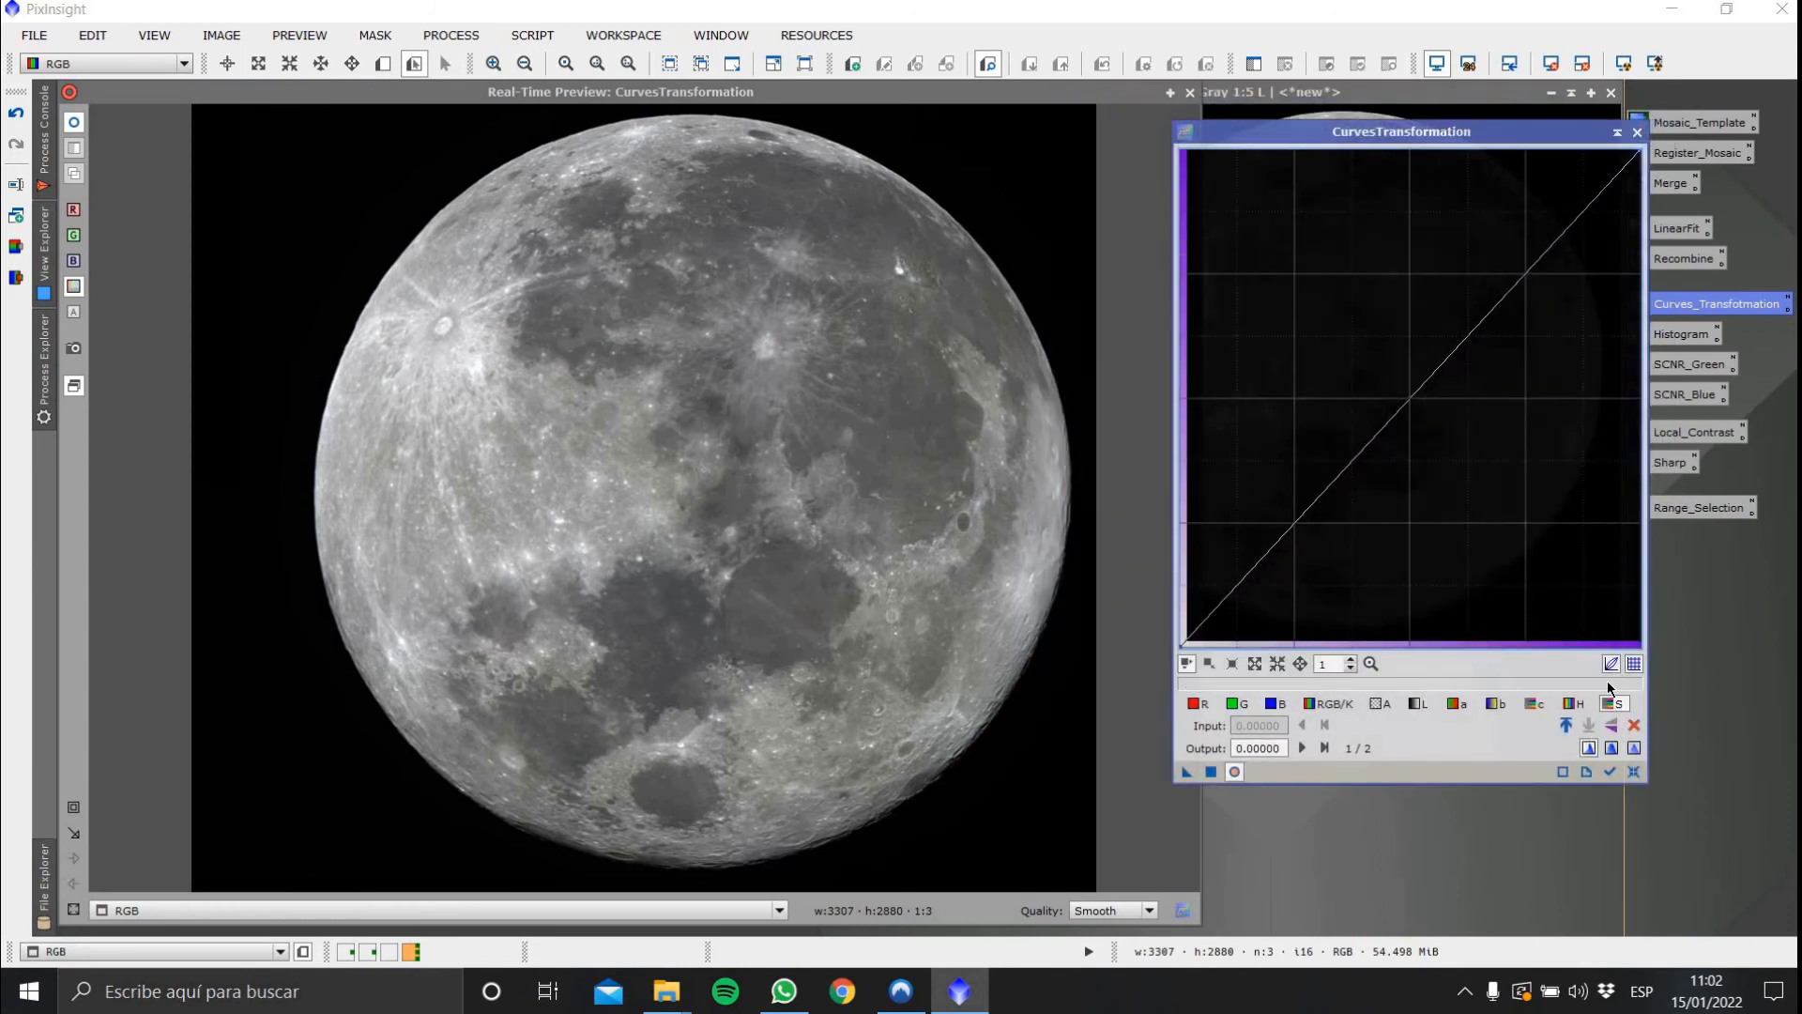
Reset a trial curve and lift the RGB/K curve with a point at about 0.38 input, 0.63 output
drag(1316, 415, 1227, 246)
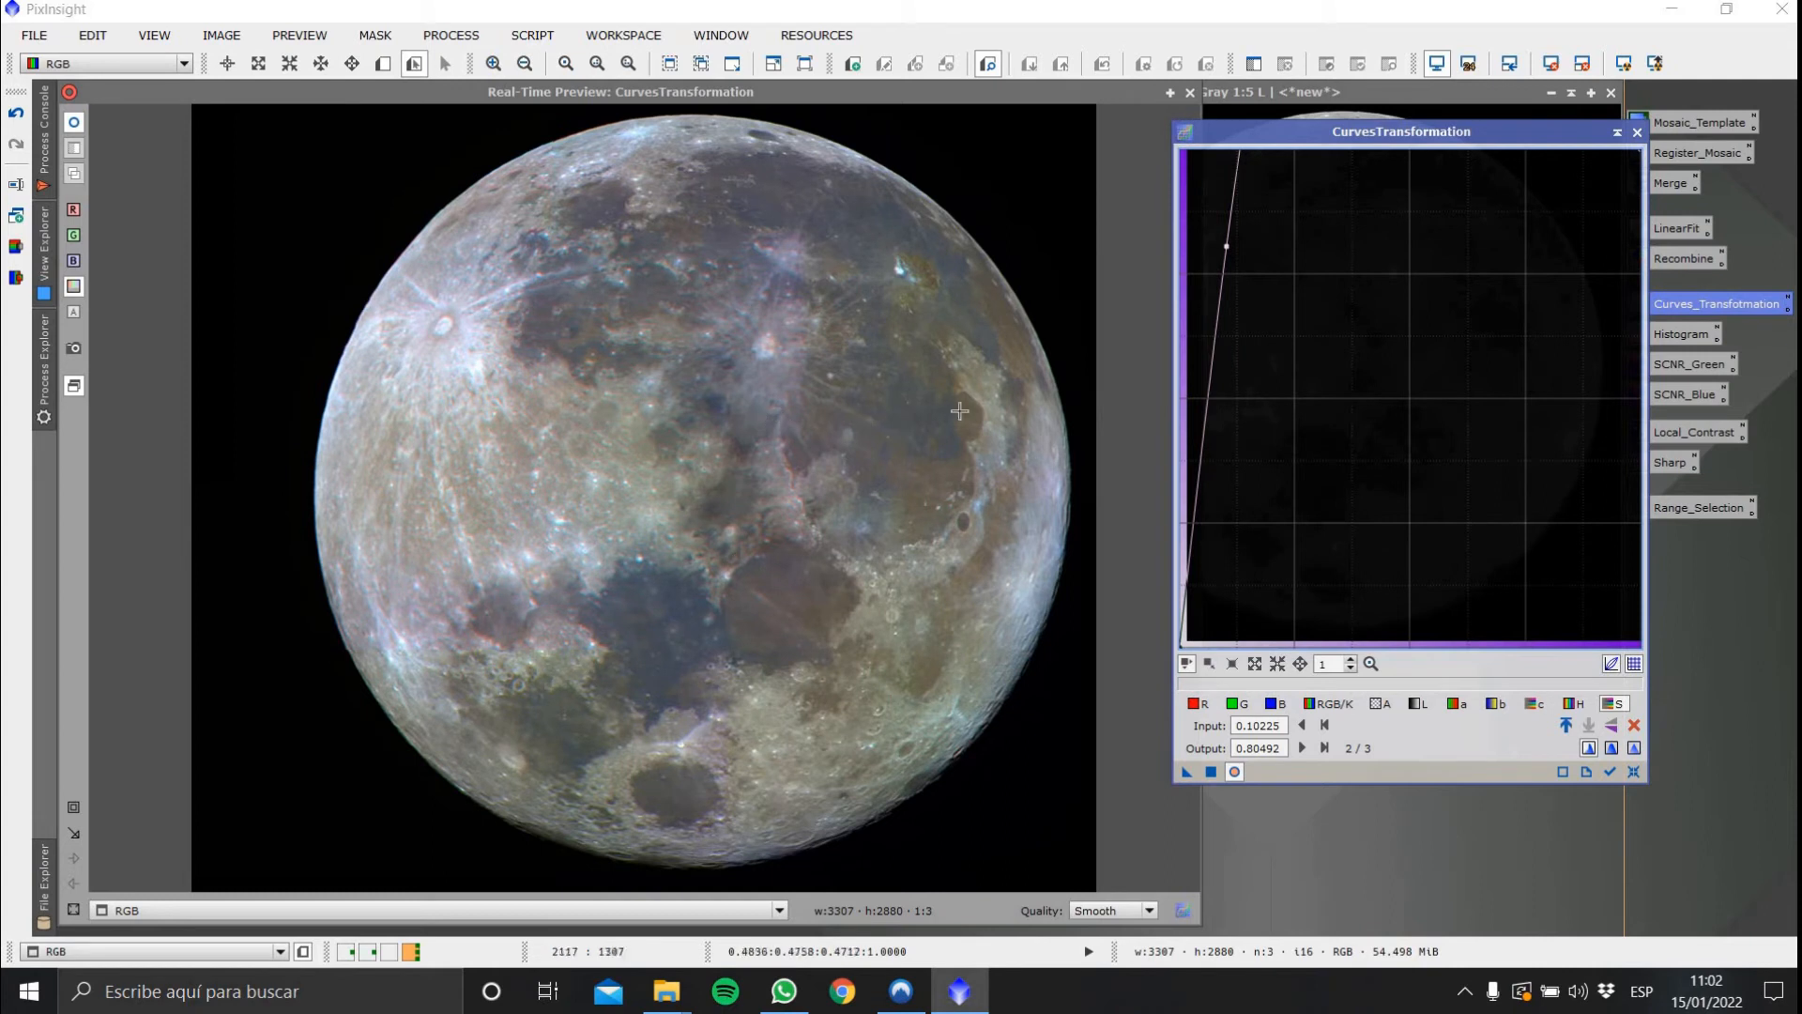
click(1634, 772)
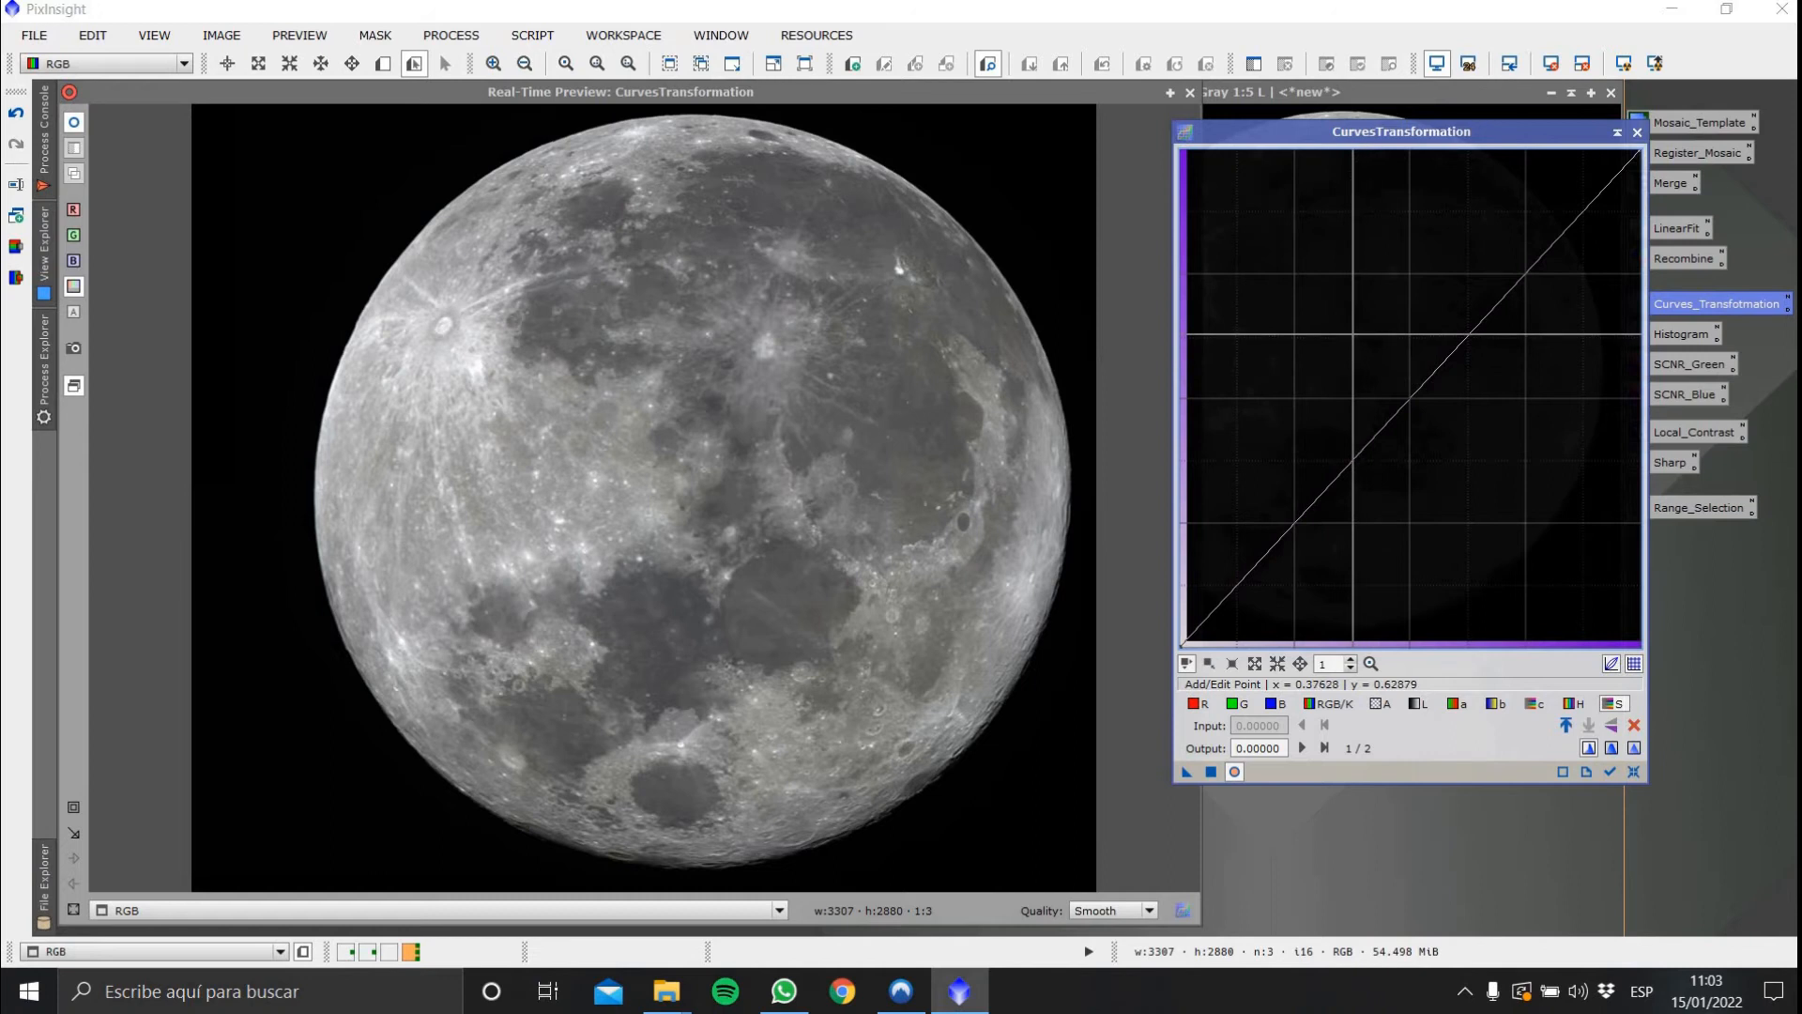
click(1353, 334)
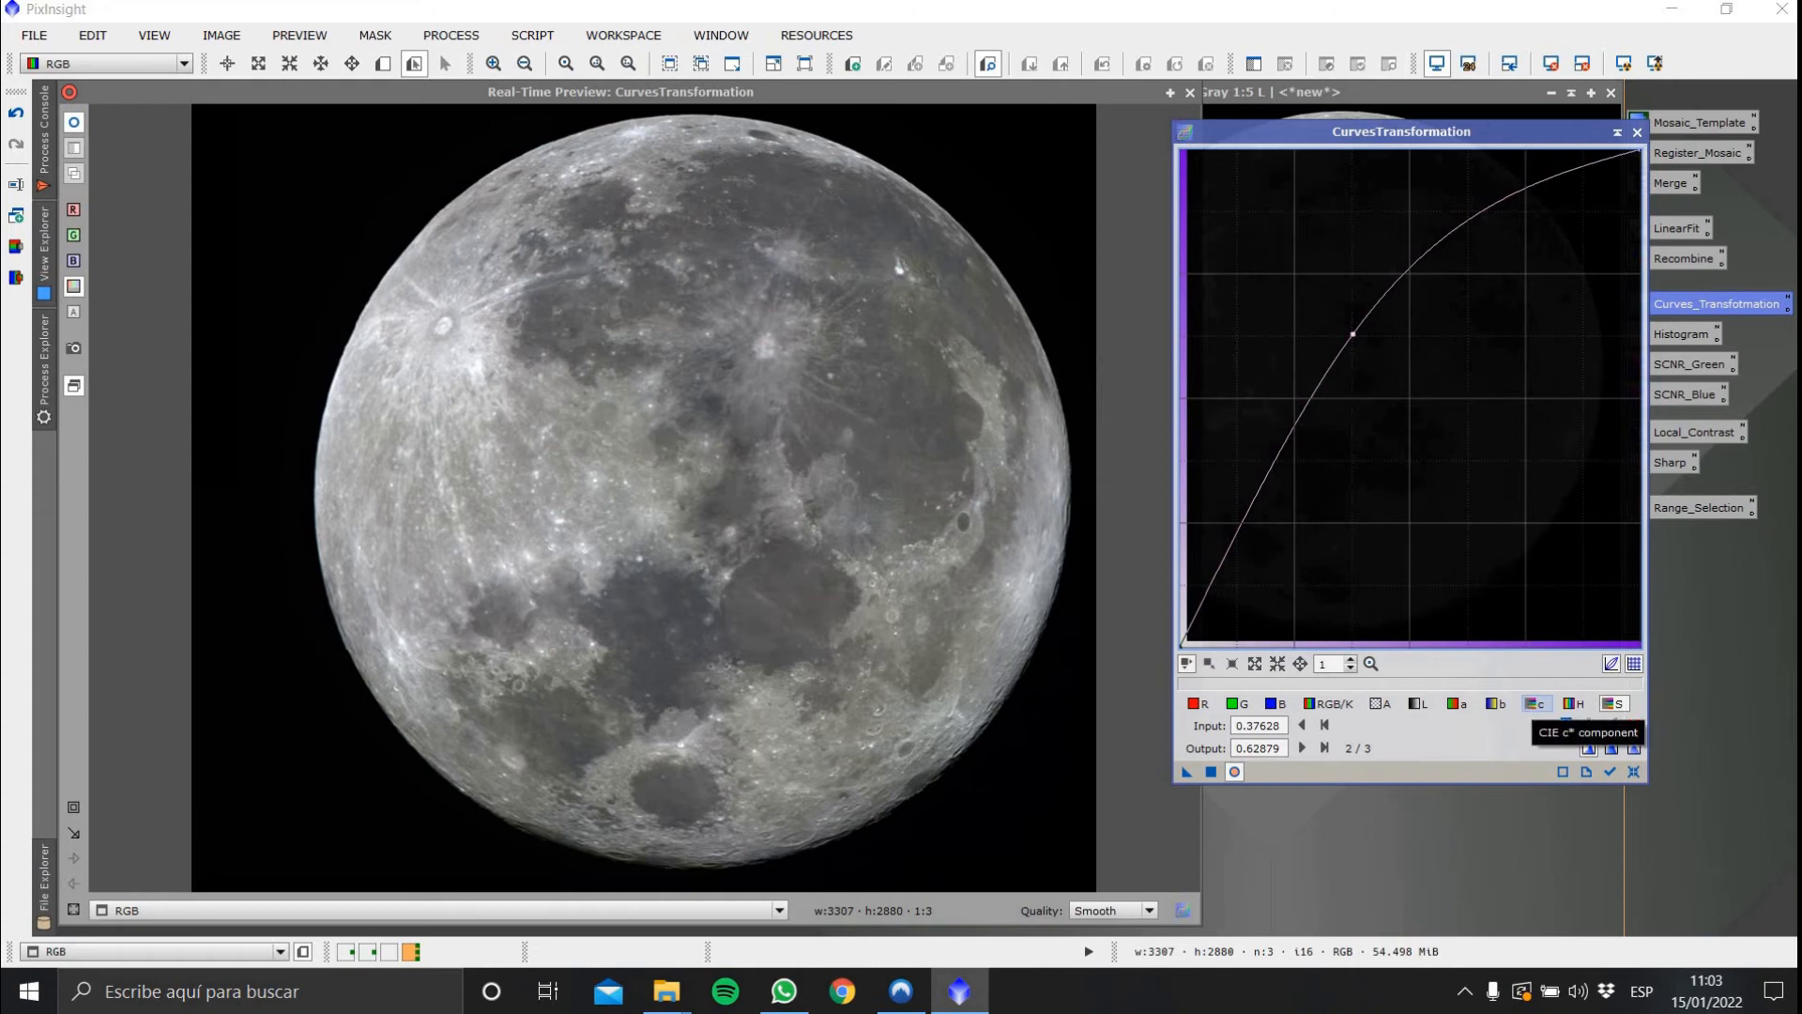
Raise the c* saturation curve with a point at about 0.46 input, 0.54 output and apply the curves to RGB
click(1532, 706)
click(1357, 335)
drag(1357, 335, 1391, 375)
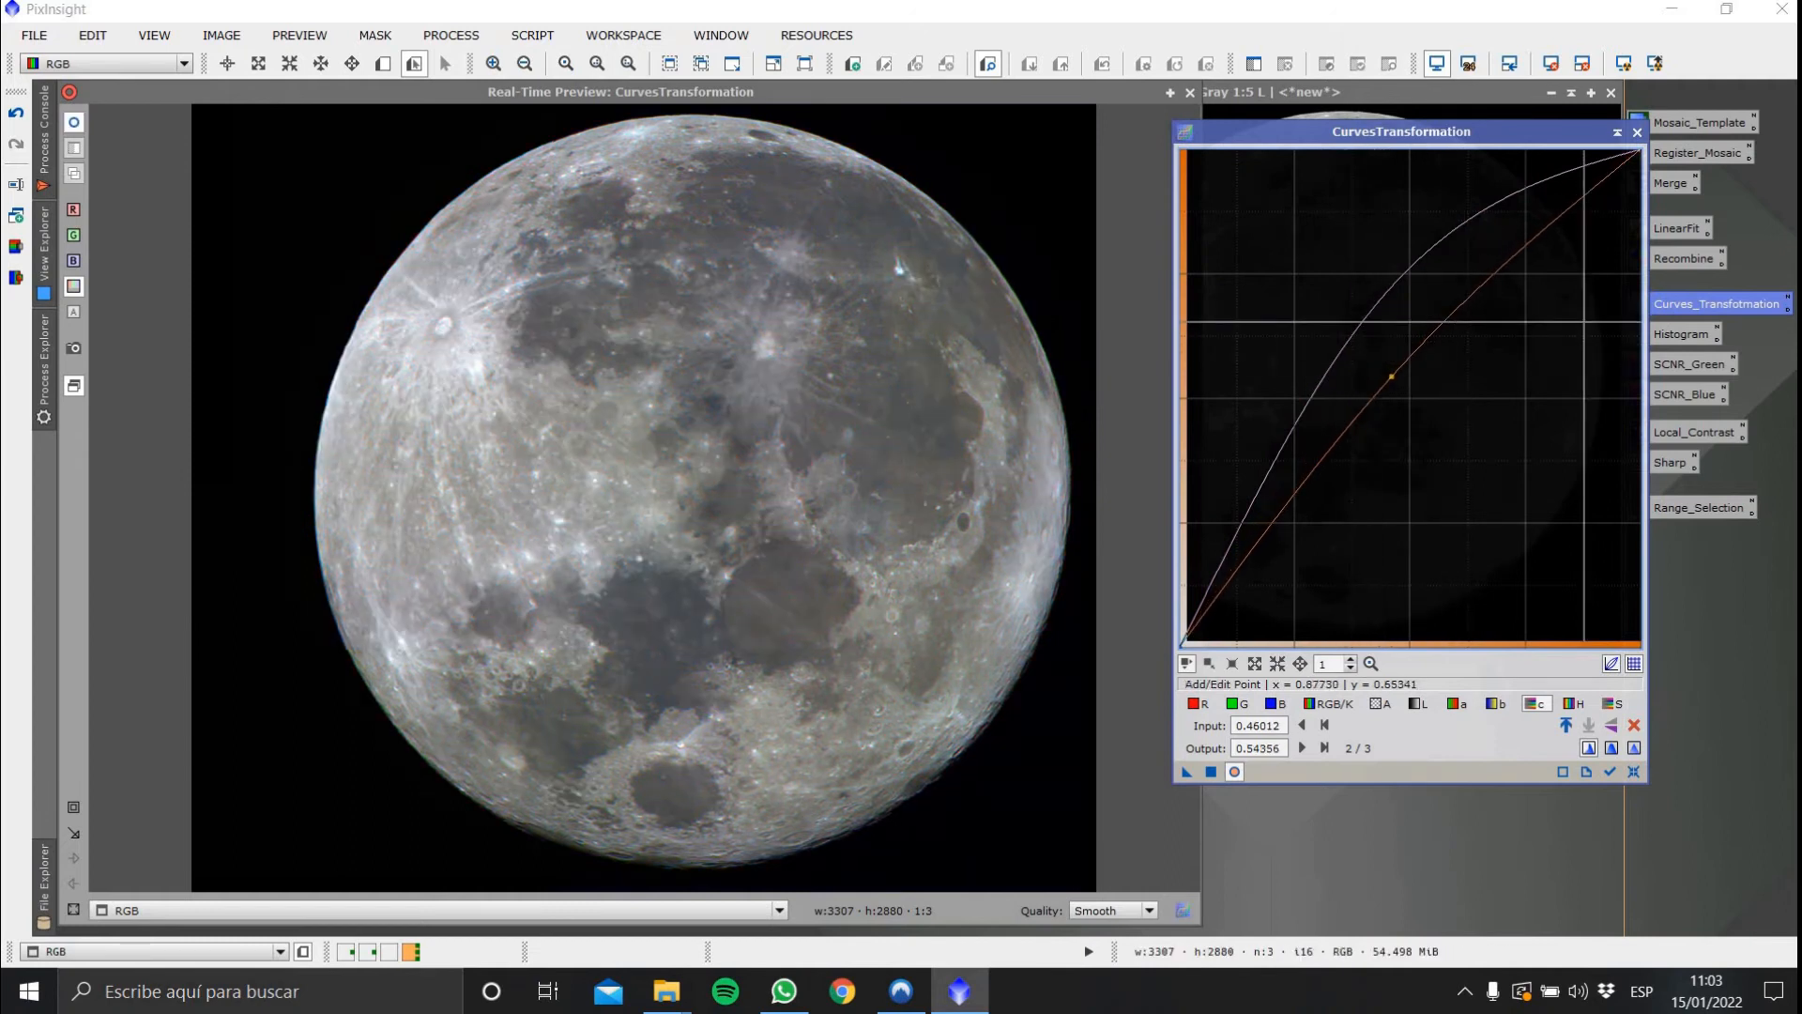
click(1210, 773)
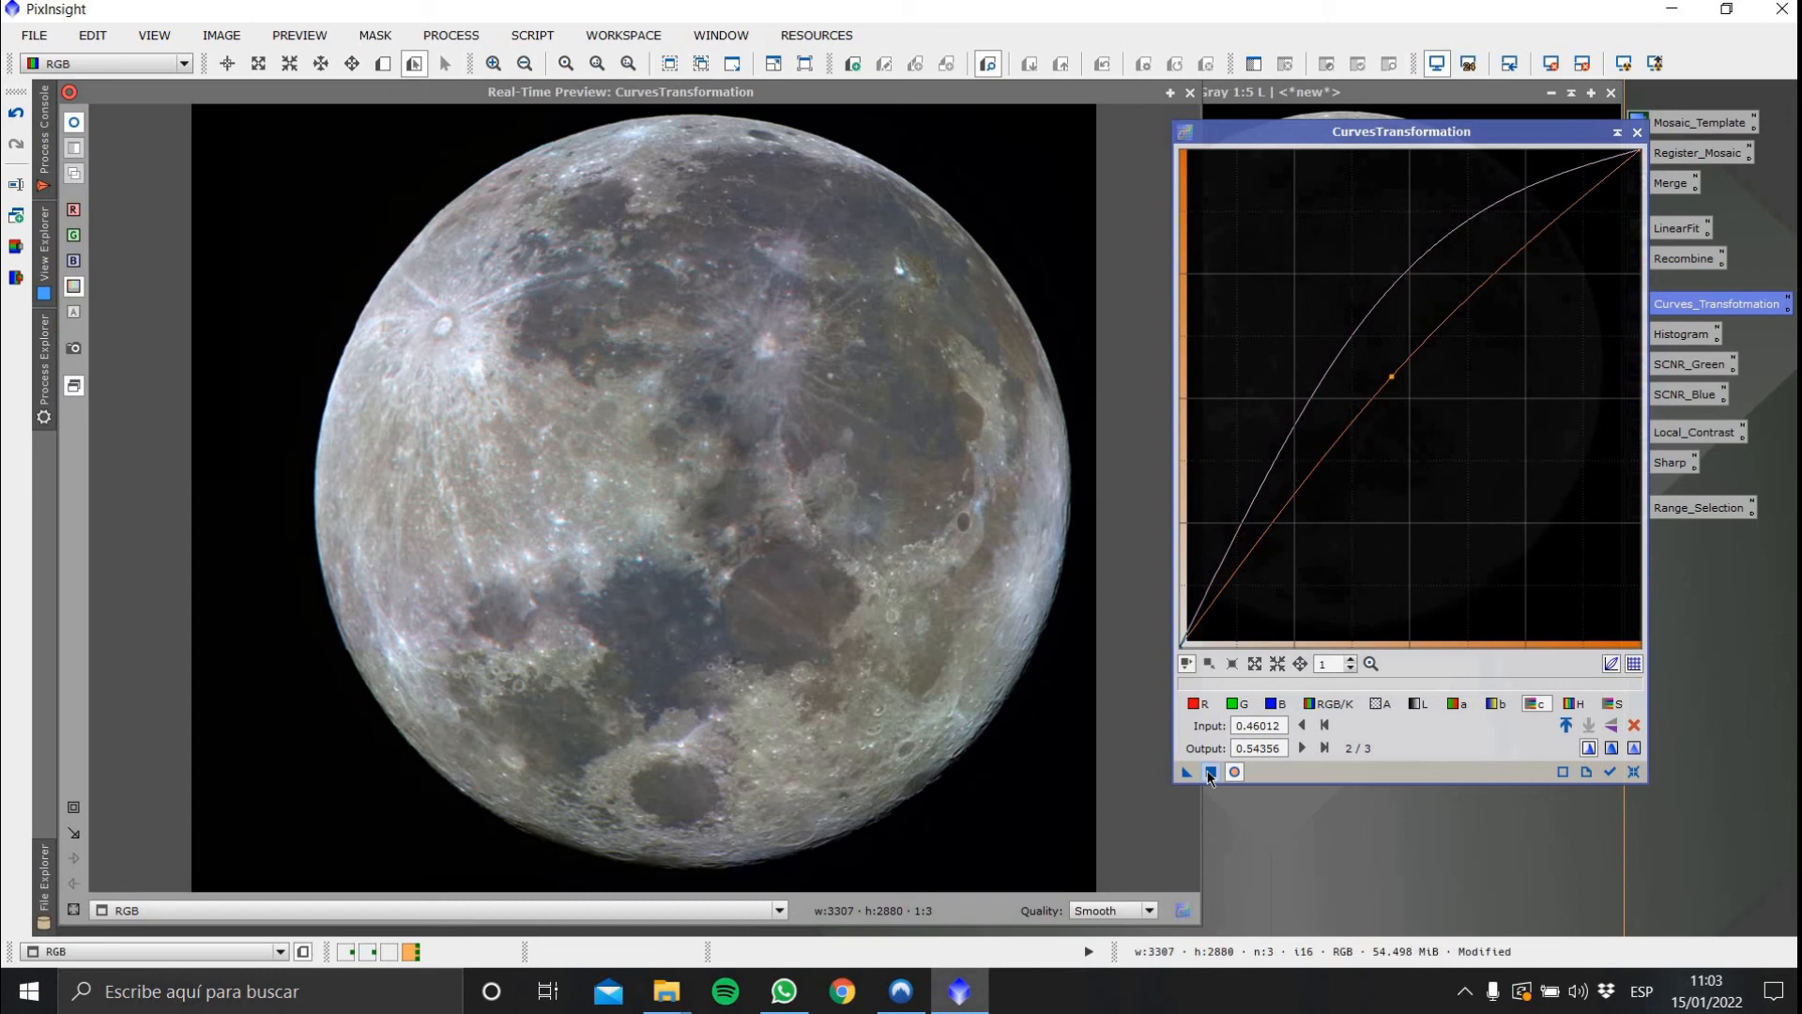
Apply the curves to RGB again and move the c* point to about 0.48 input, 0.51 output
click(1210, 773)
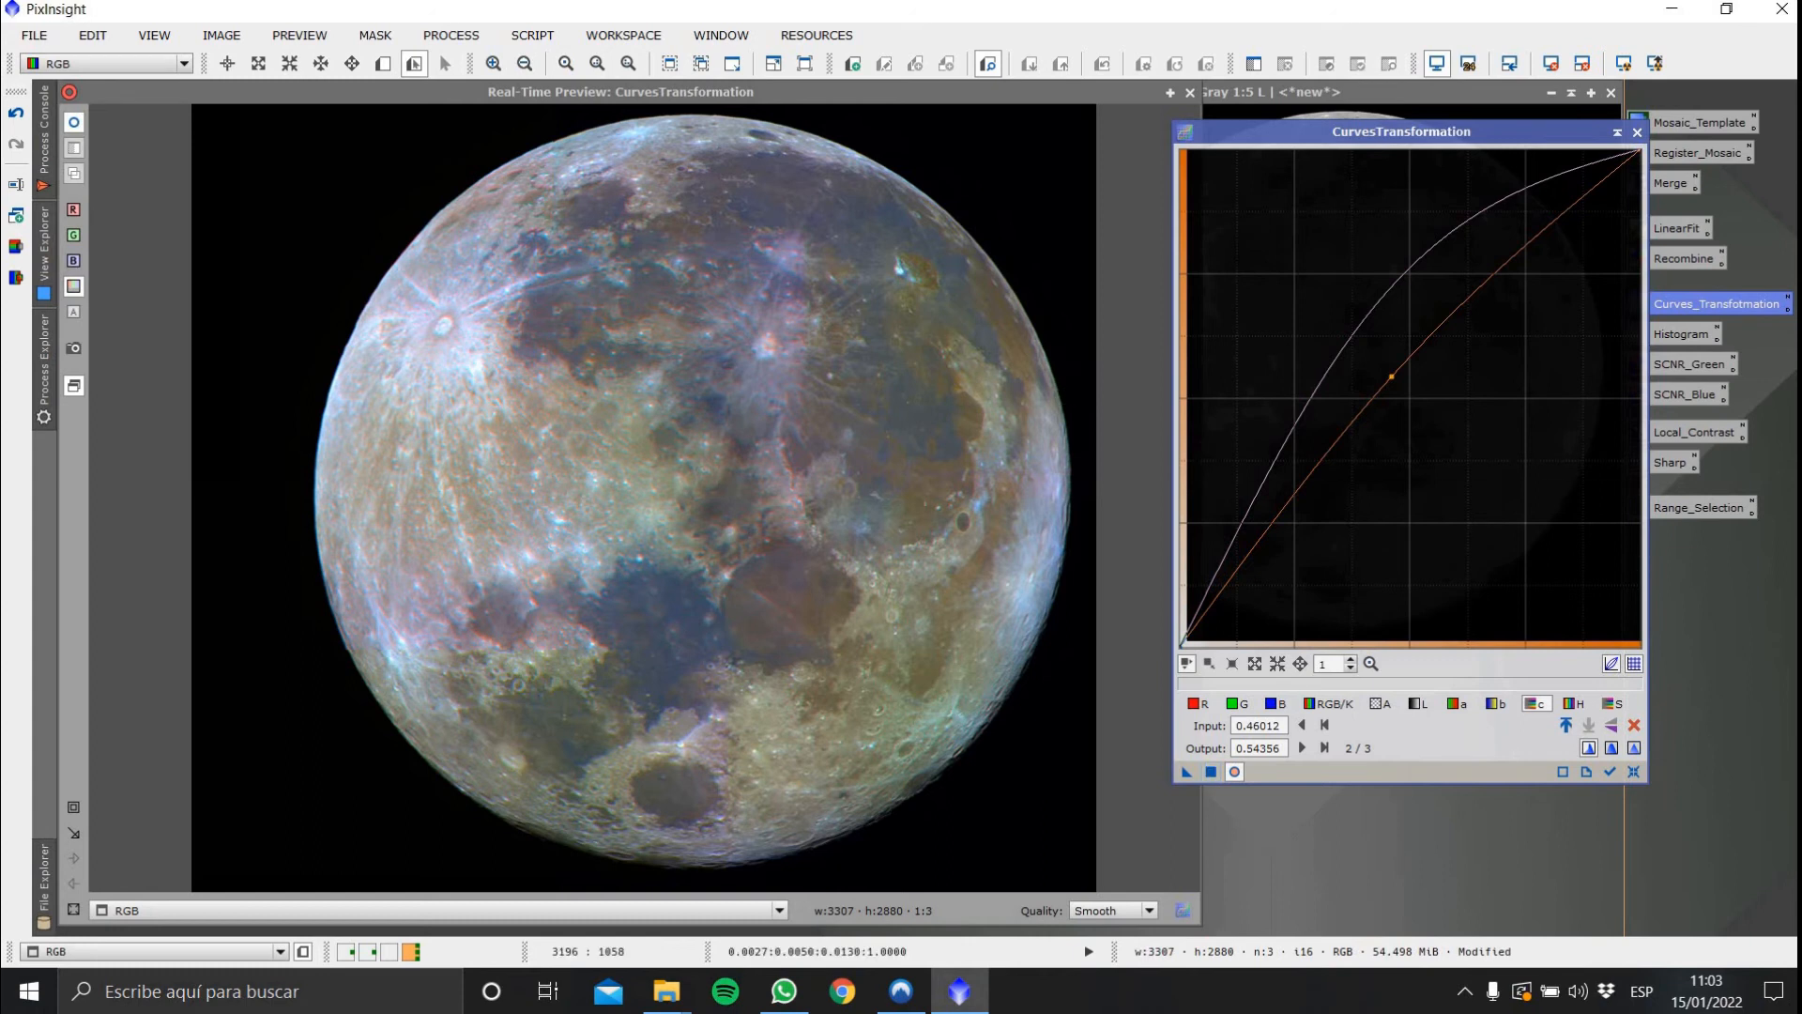
drag(1391, 376, 1402, 391)
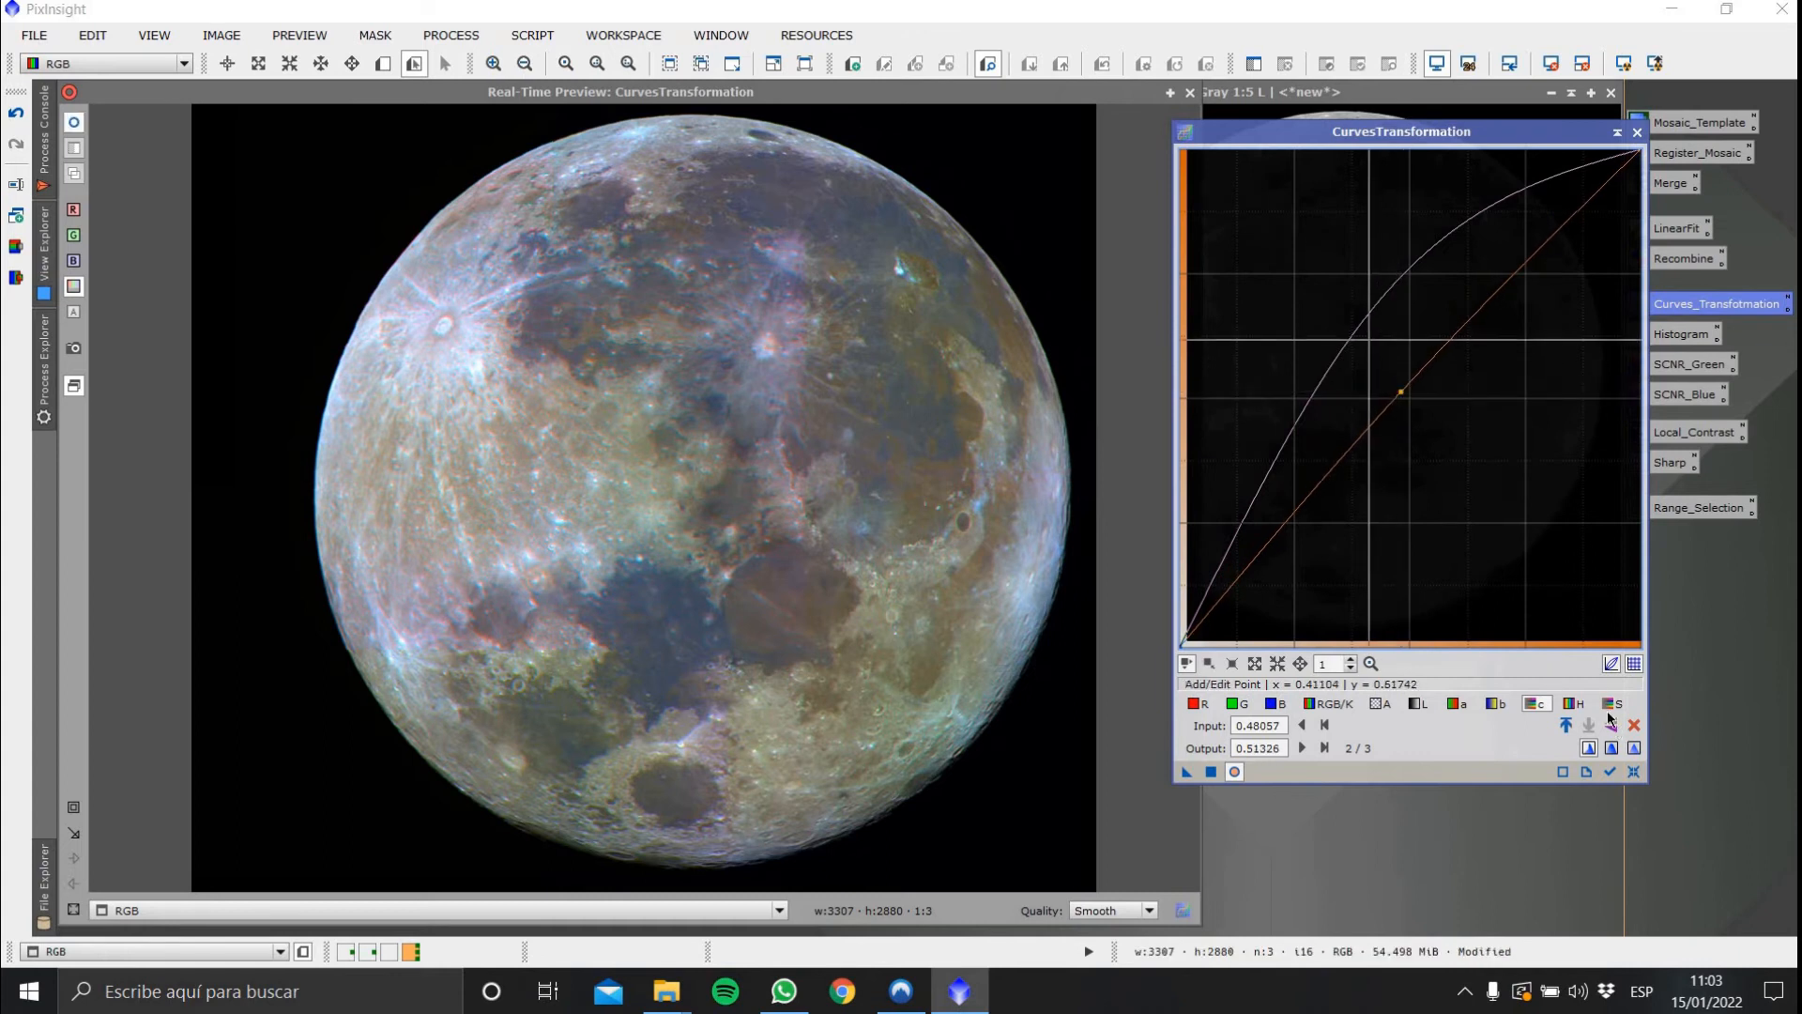
Move the S saturation curve point to about 0.46 input, 0.53 output, then close the real-time preview and CurvesTransformation
click(1614, 704)
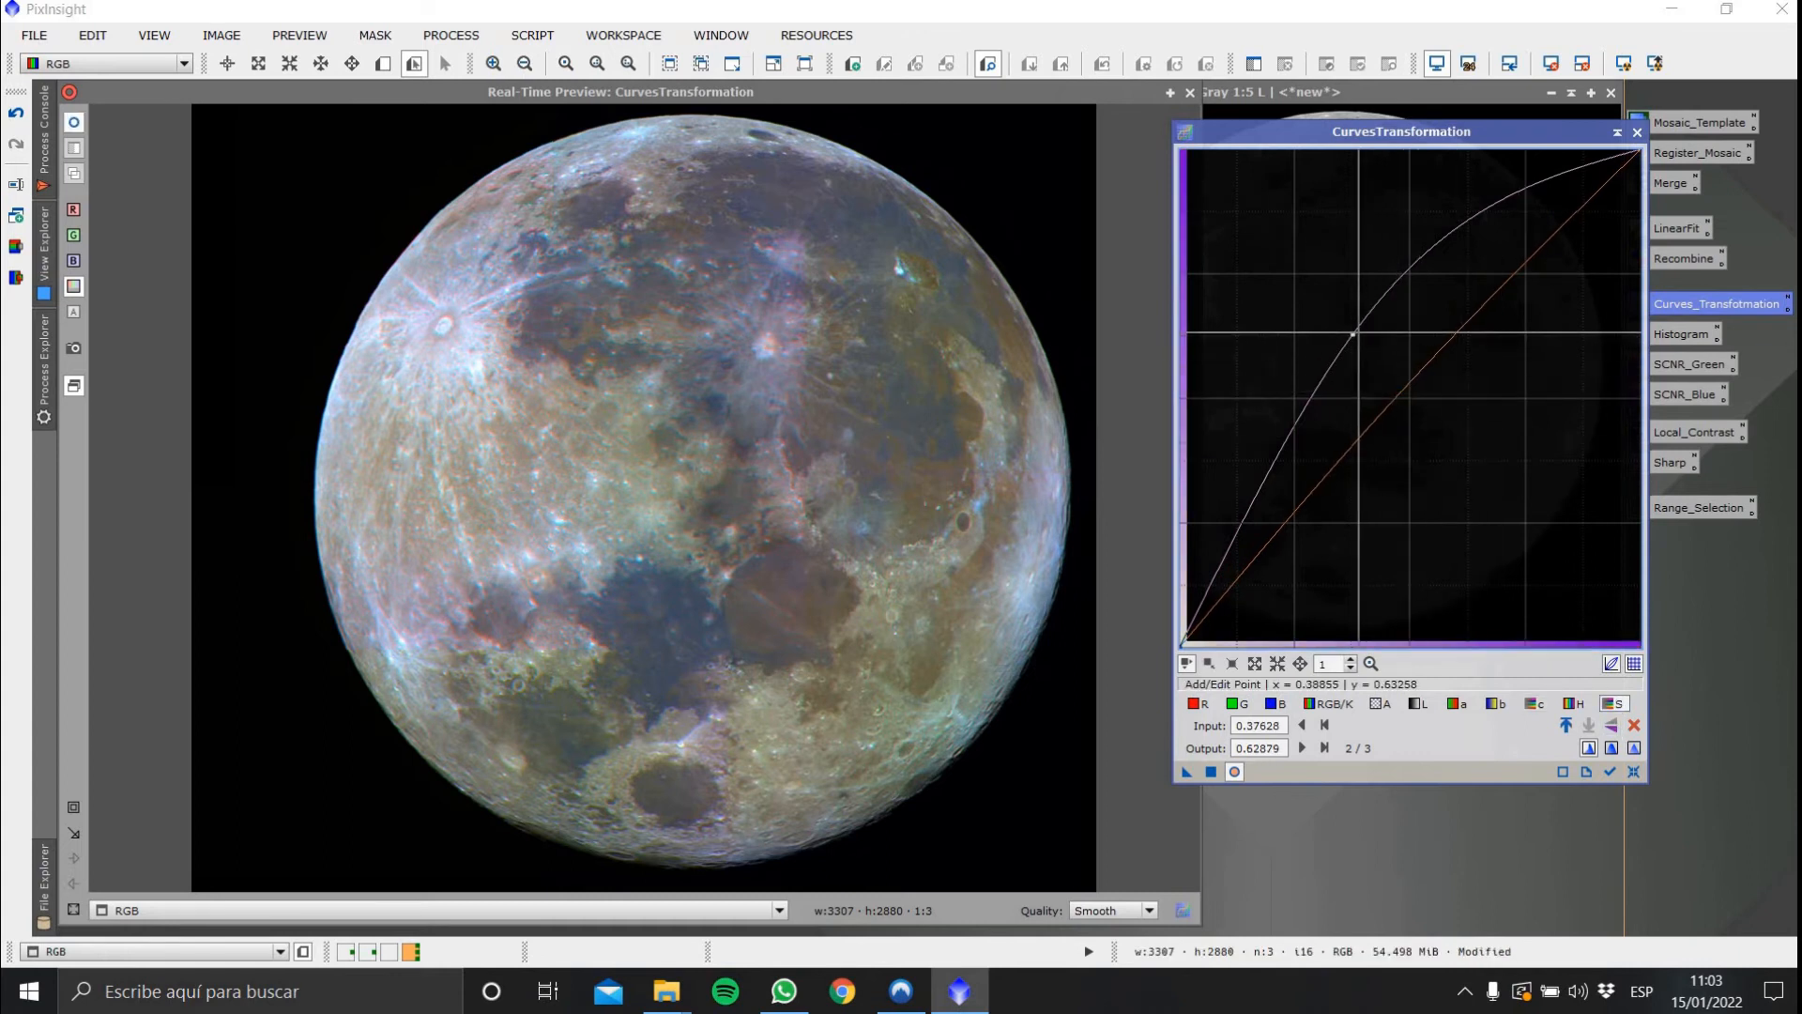
drag(1353, 334, 1392, 383)
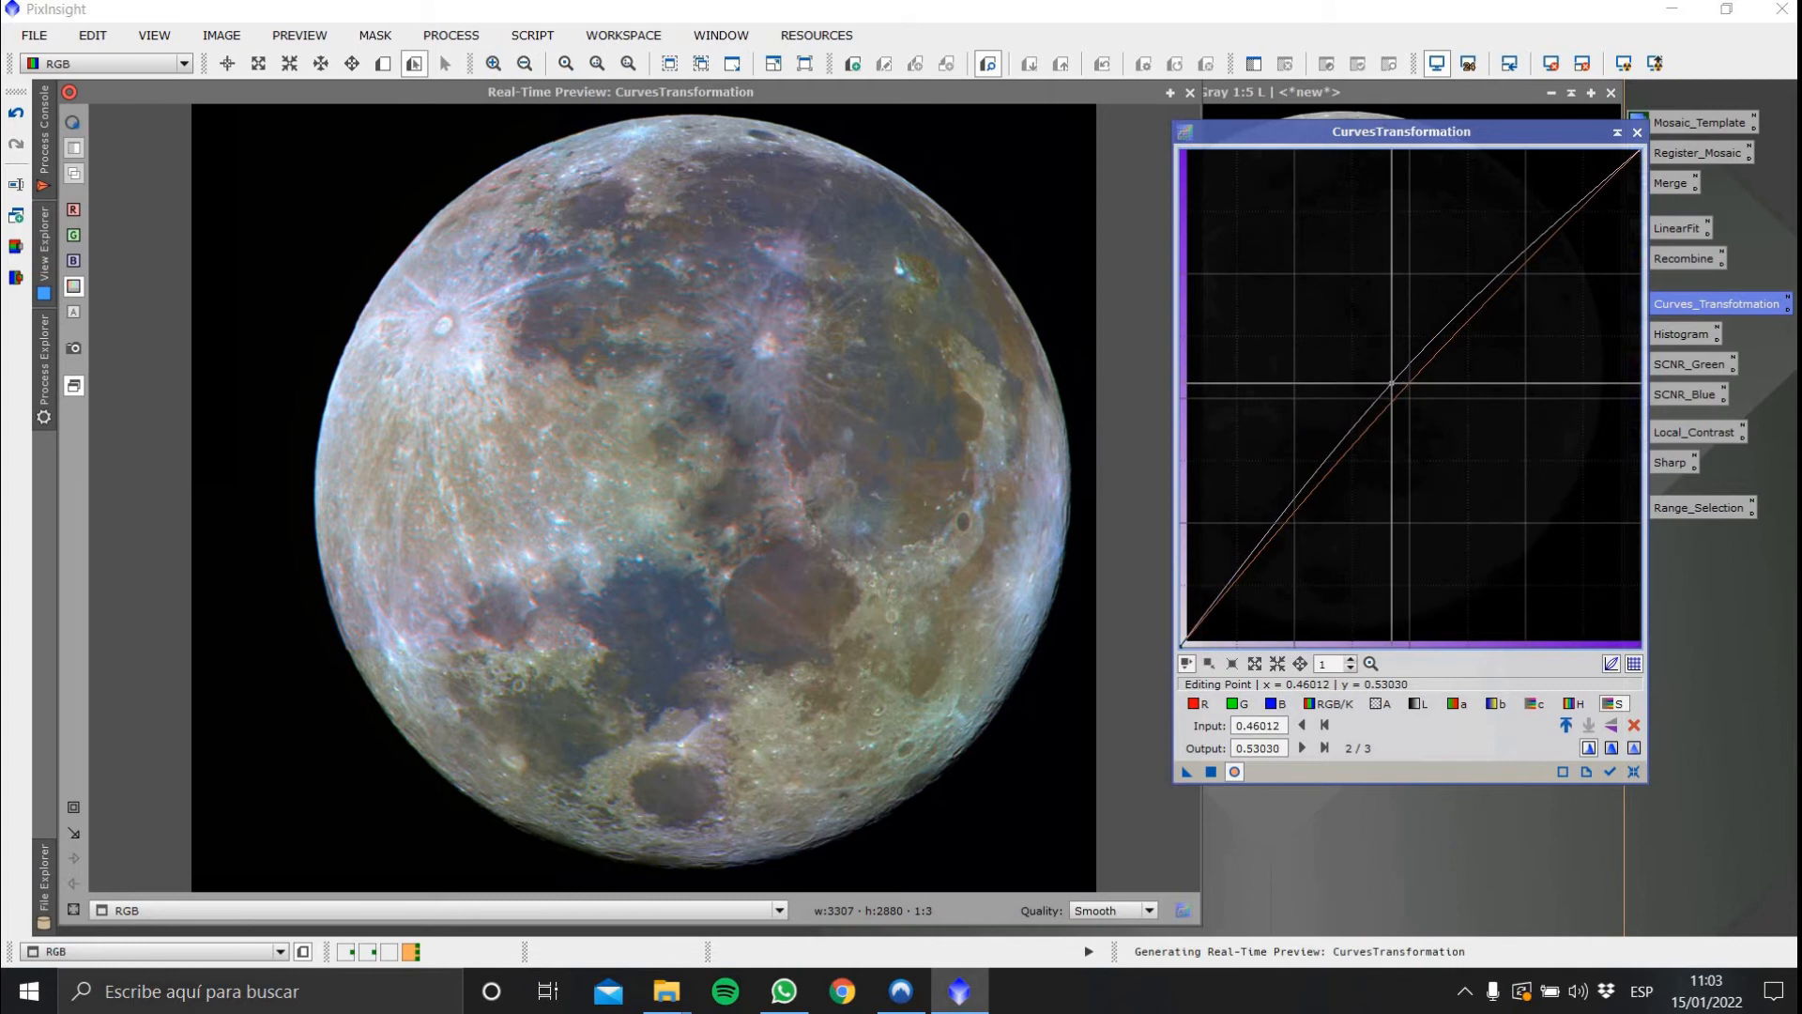
click(76, 125)
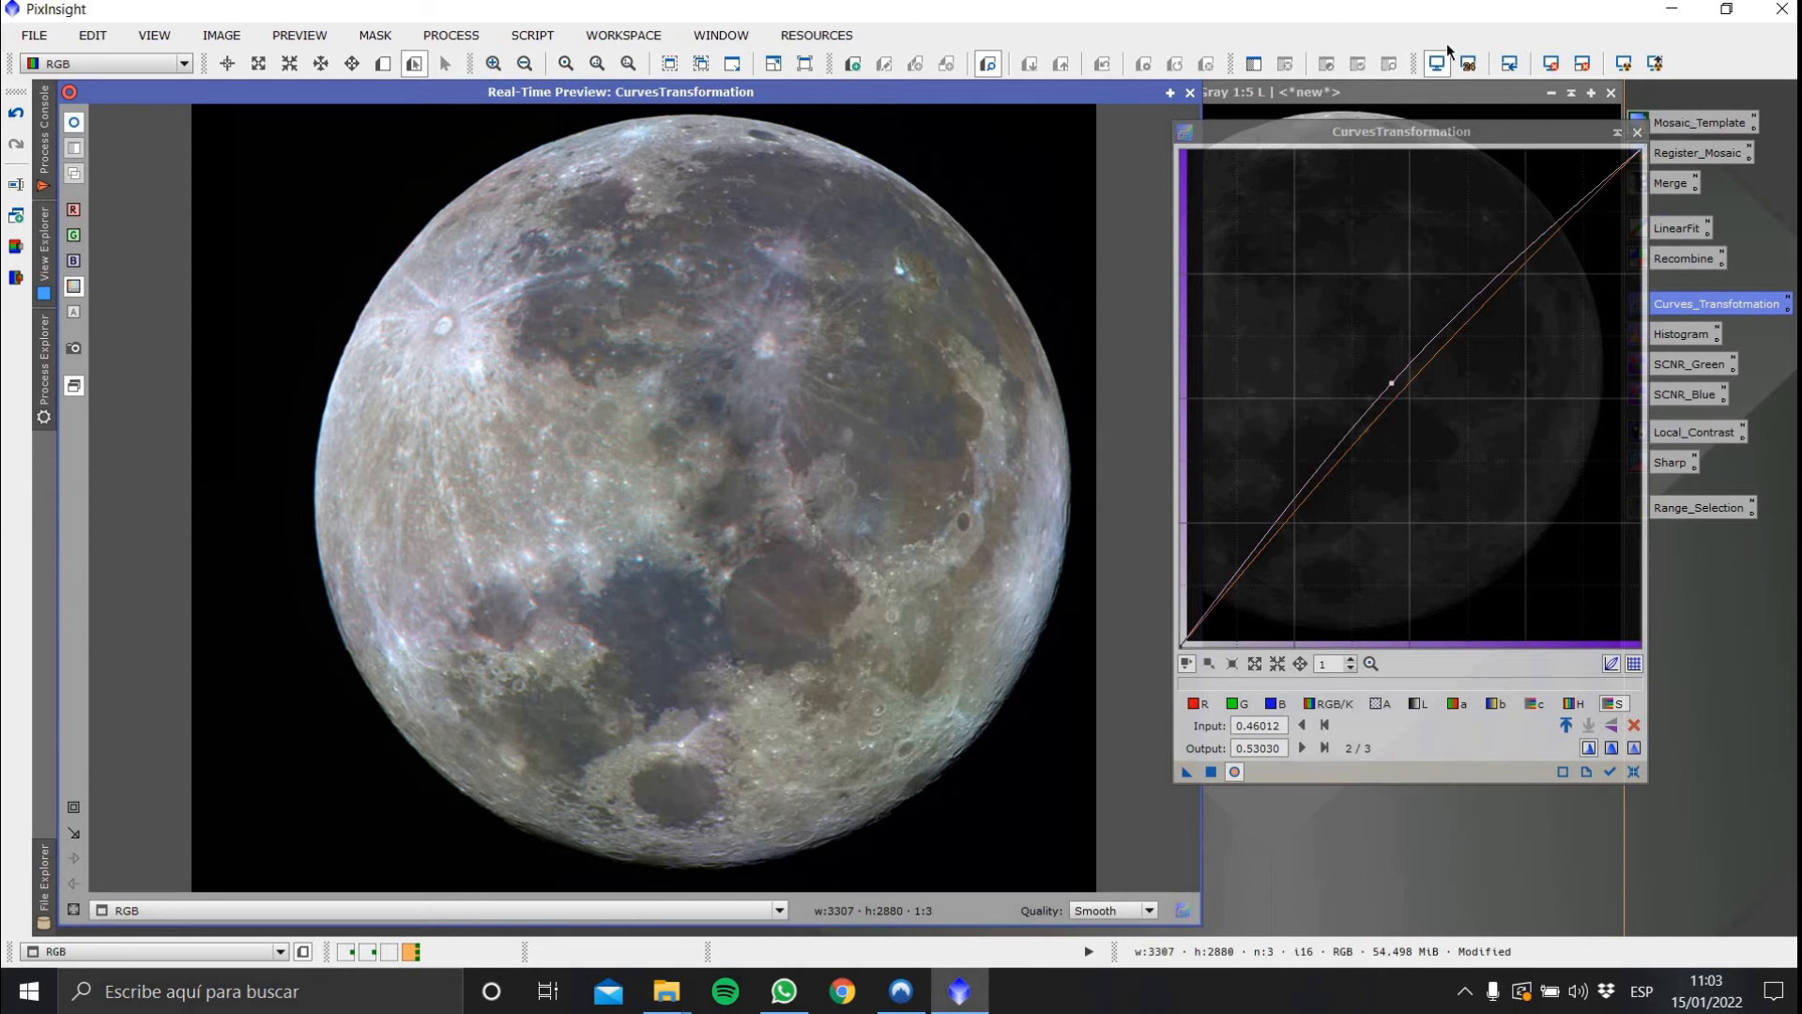
click(1189, 92)
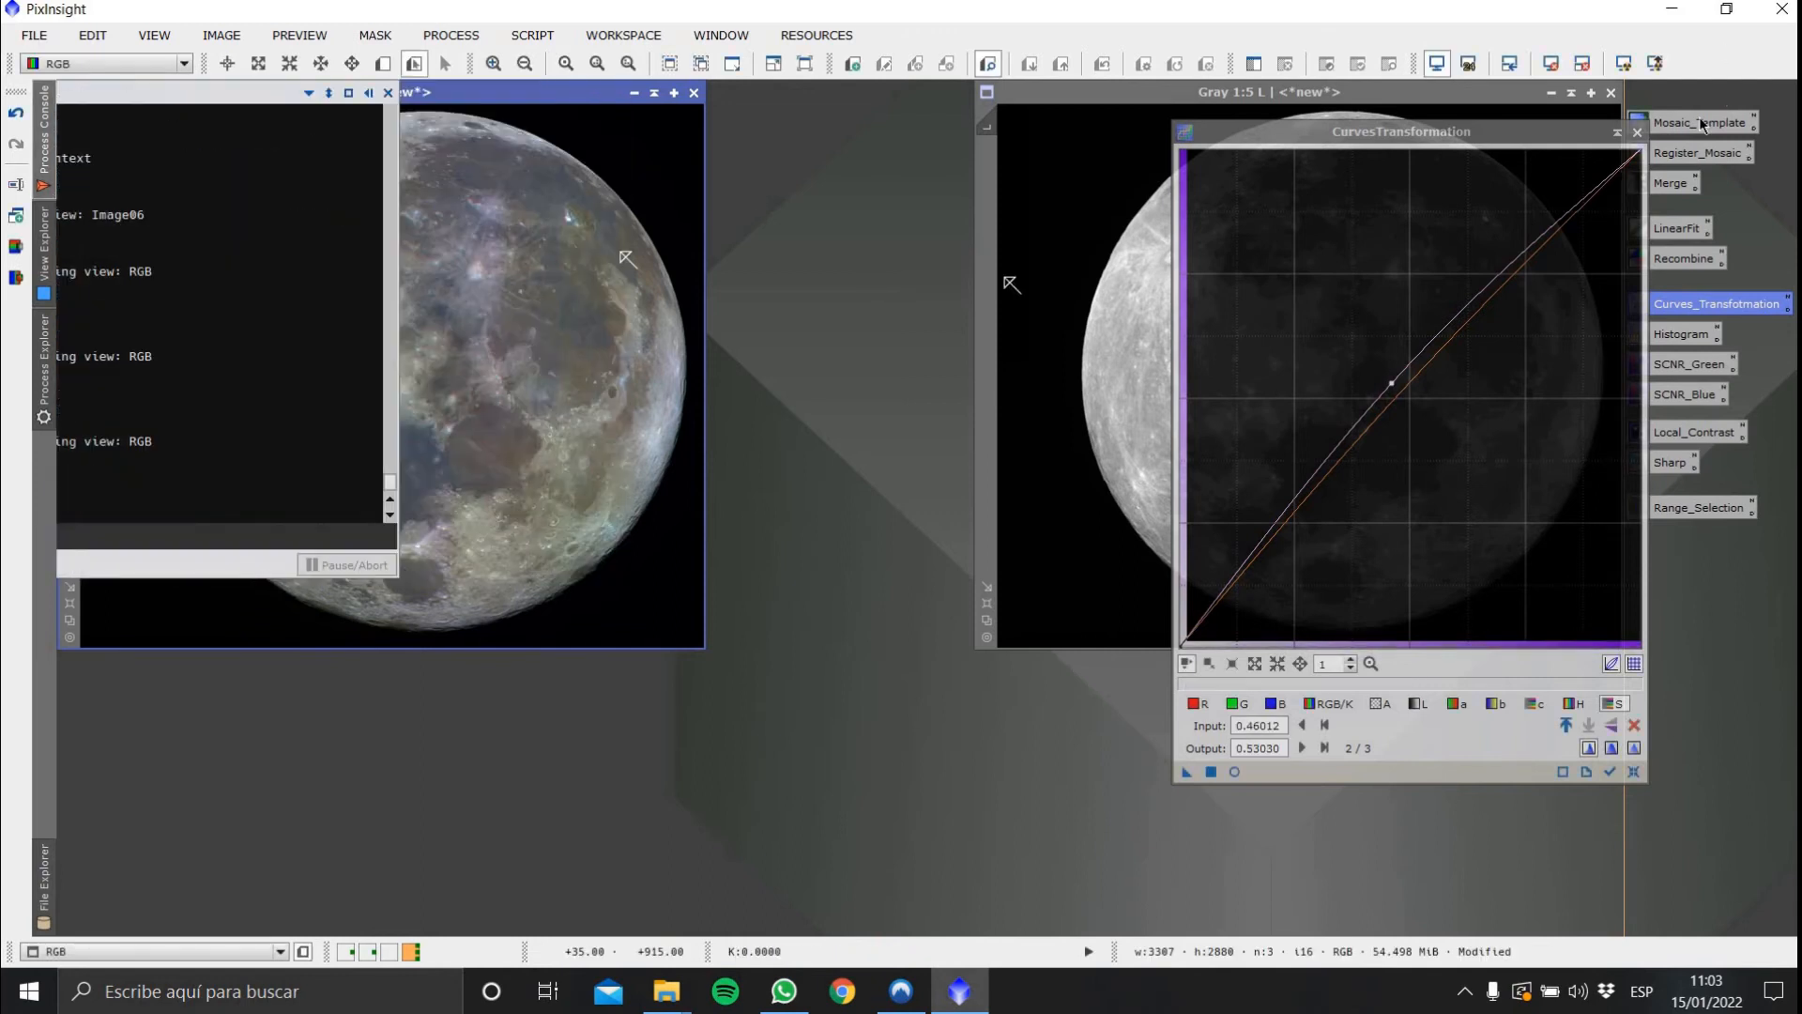
click(1637, 132)
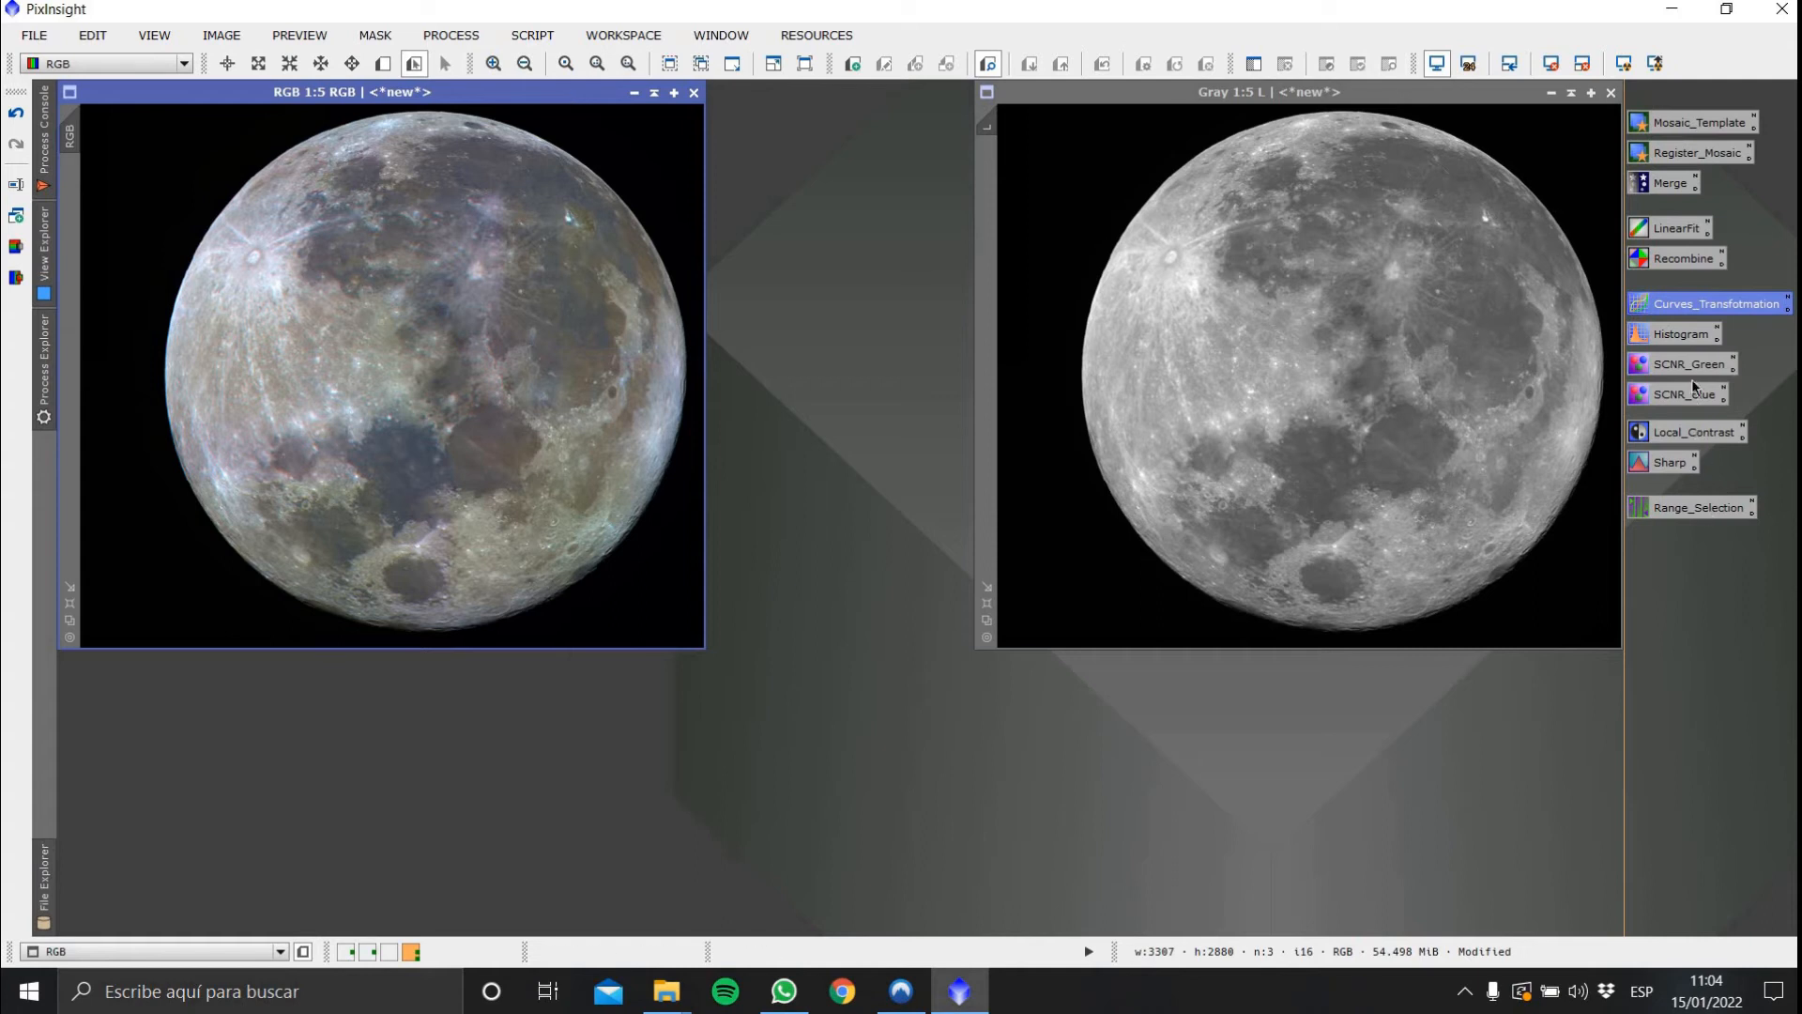
Open HistogramTransformation and select the RGB image to inspect its channel histograms
double_click(1690, 340)
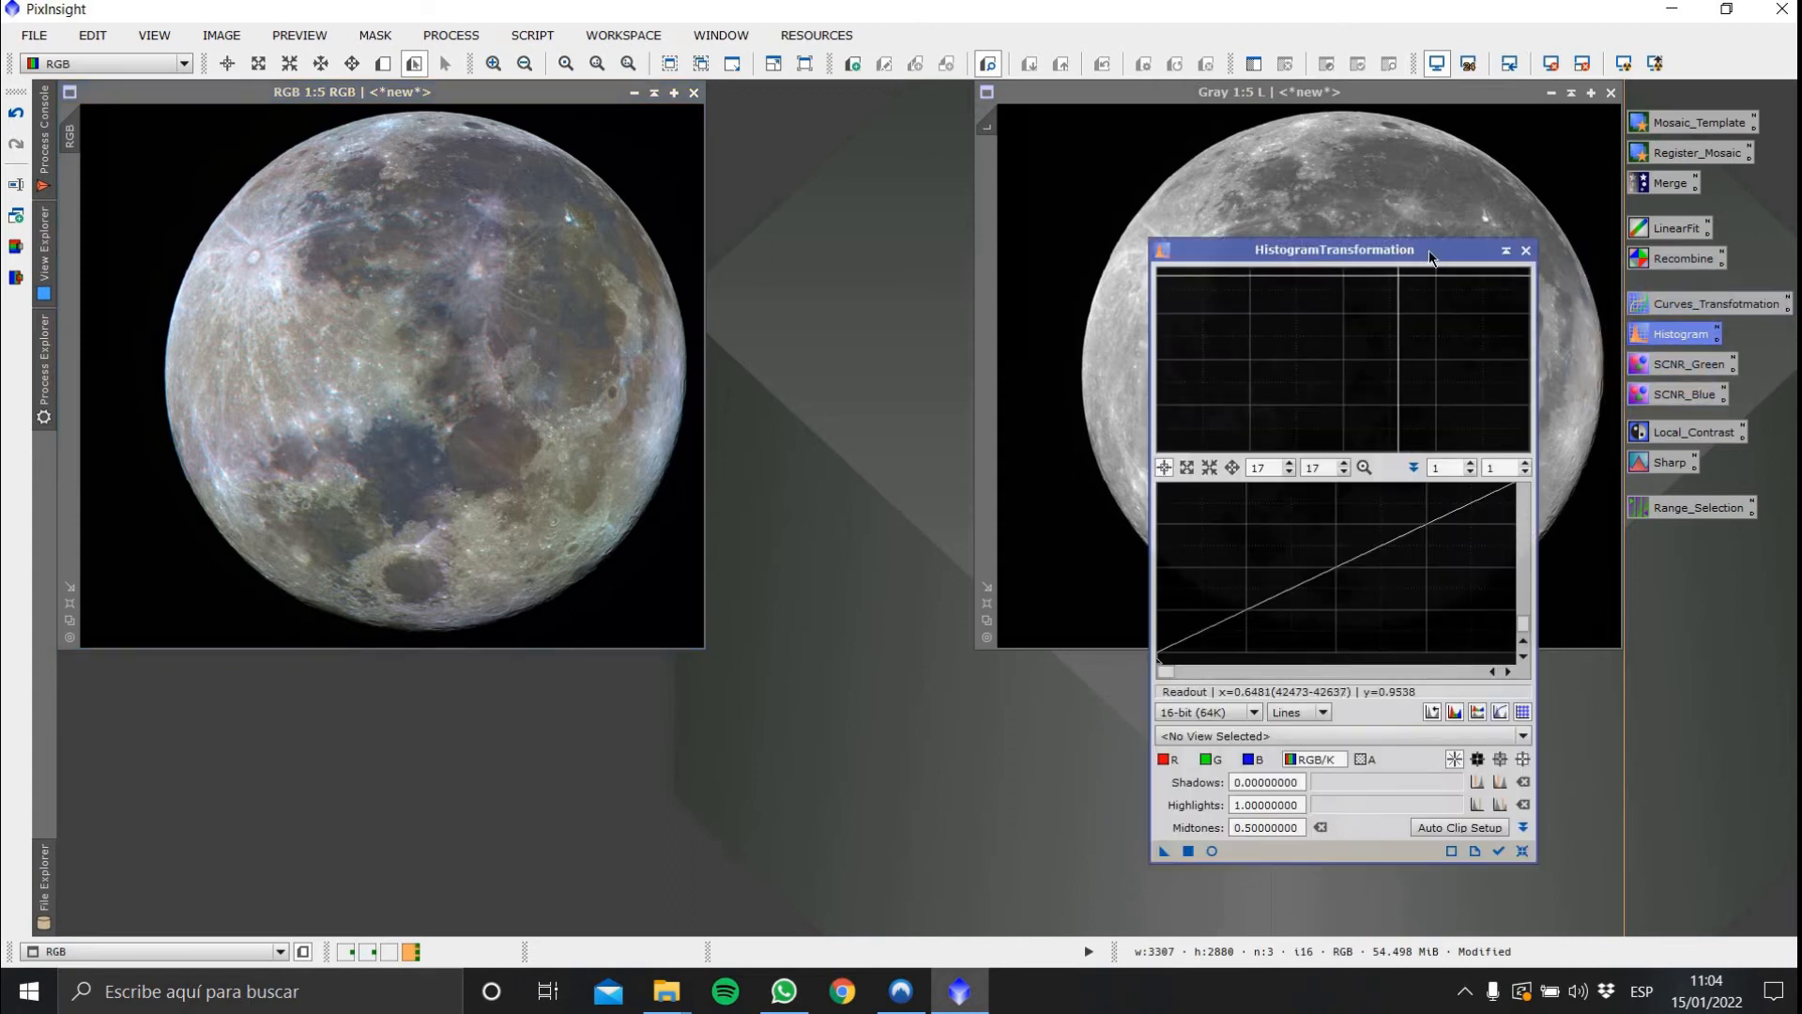
drag(1314, 250, 1239, 126)
click(1219, 610)
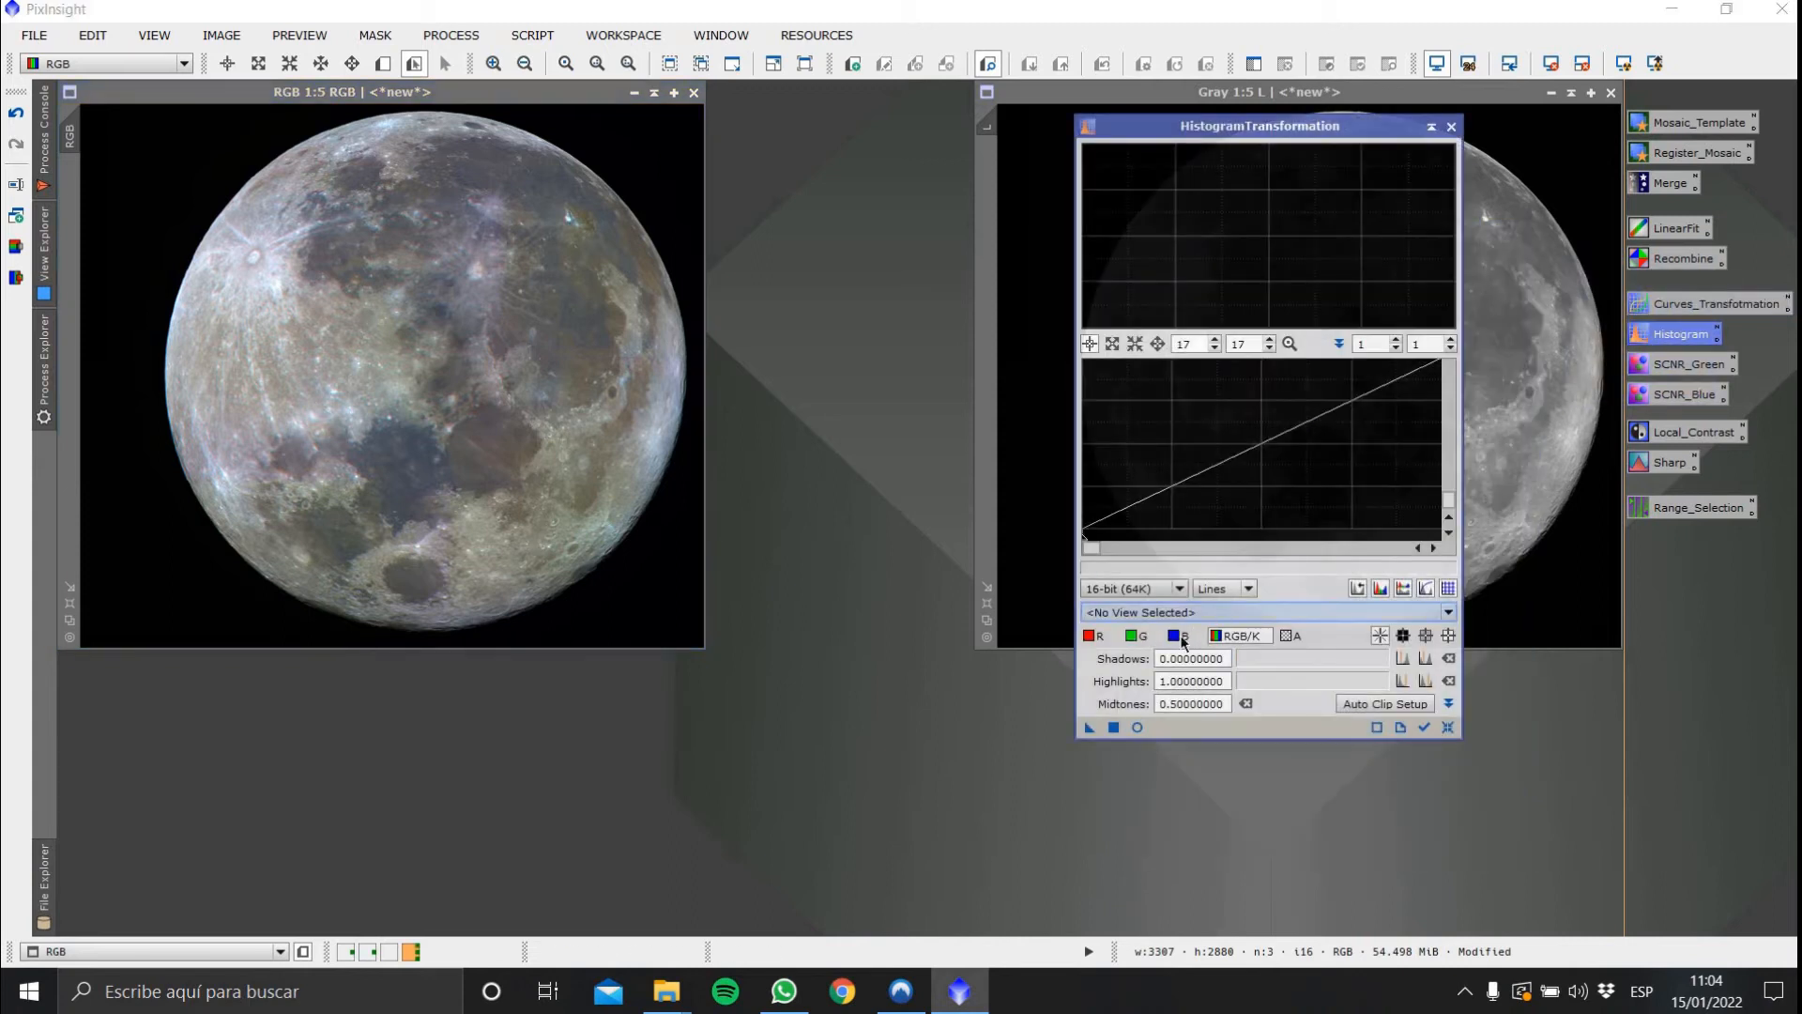
click(1171, 663)
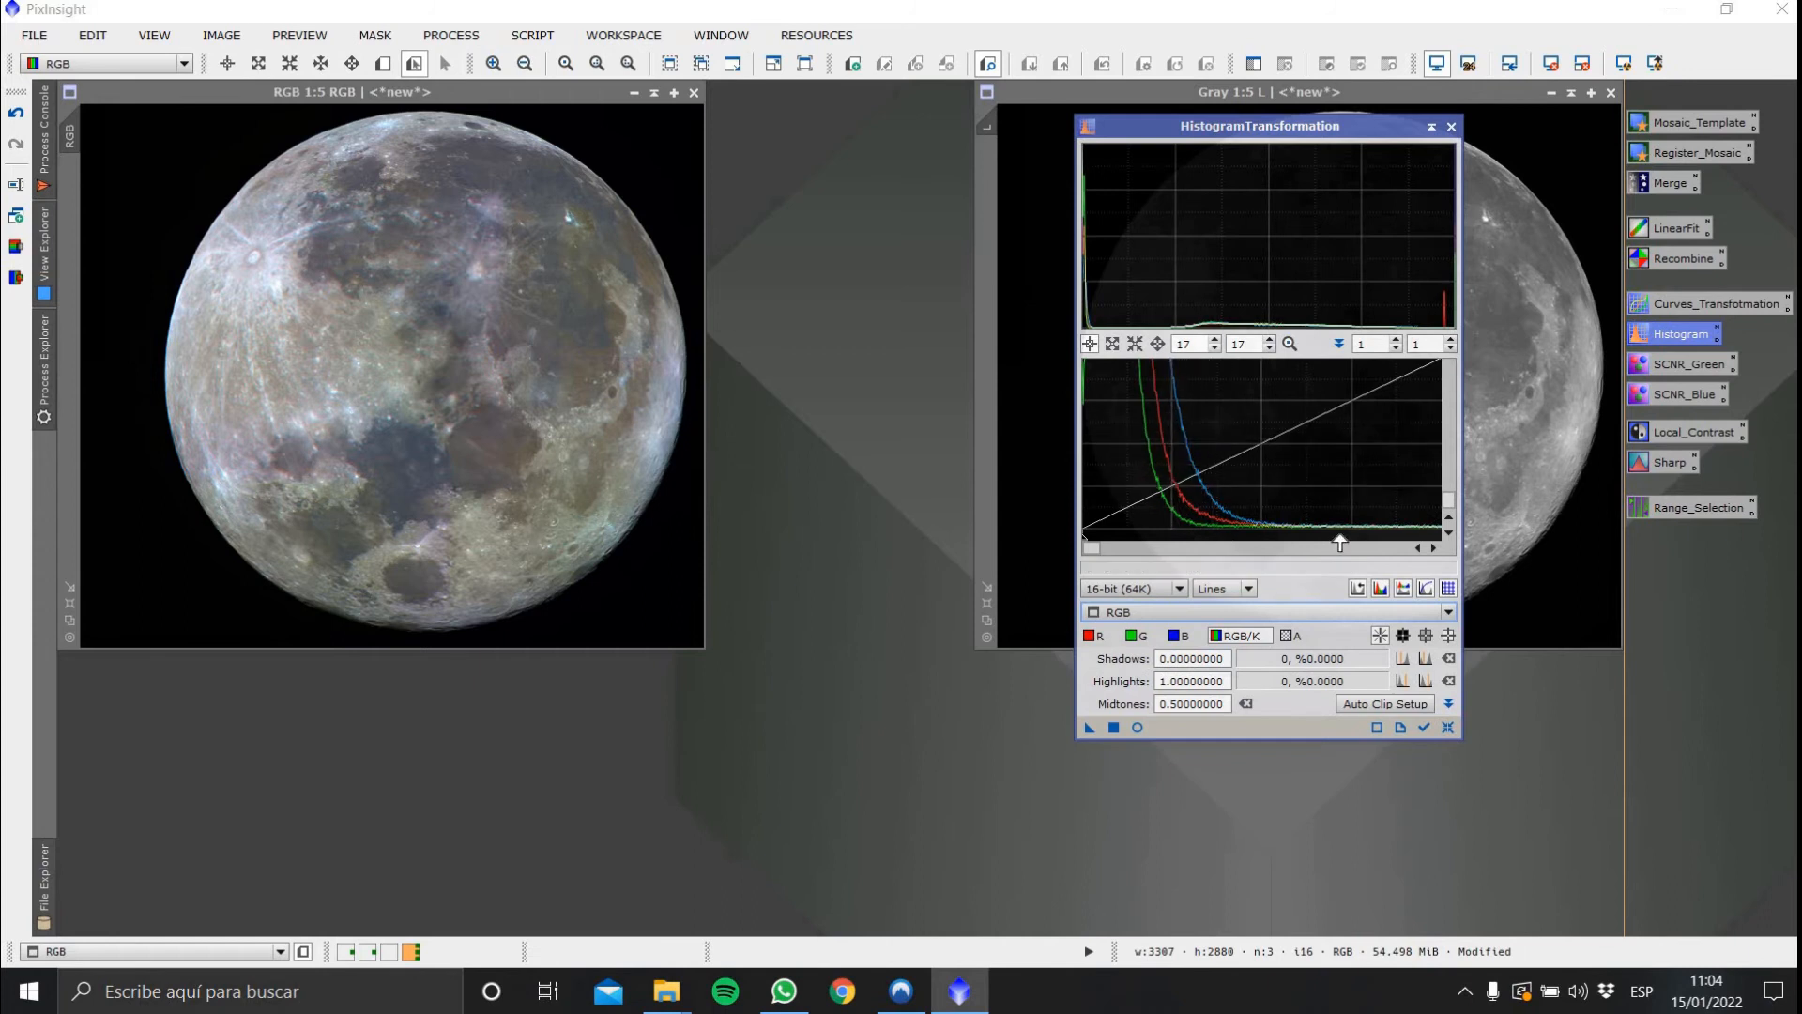
Apply SCNR removing Blue with amount 0.50 to the RGB image
double_click(1684, 392)
drag(983, 571, 981, 594)
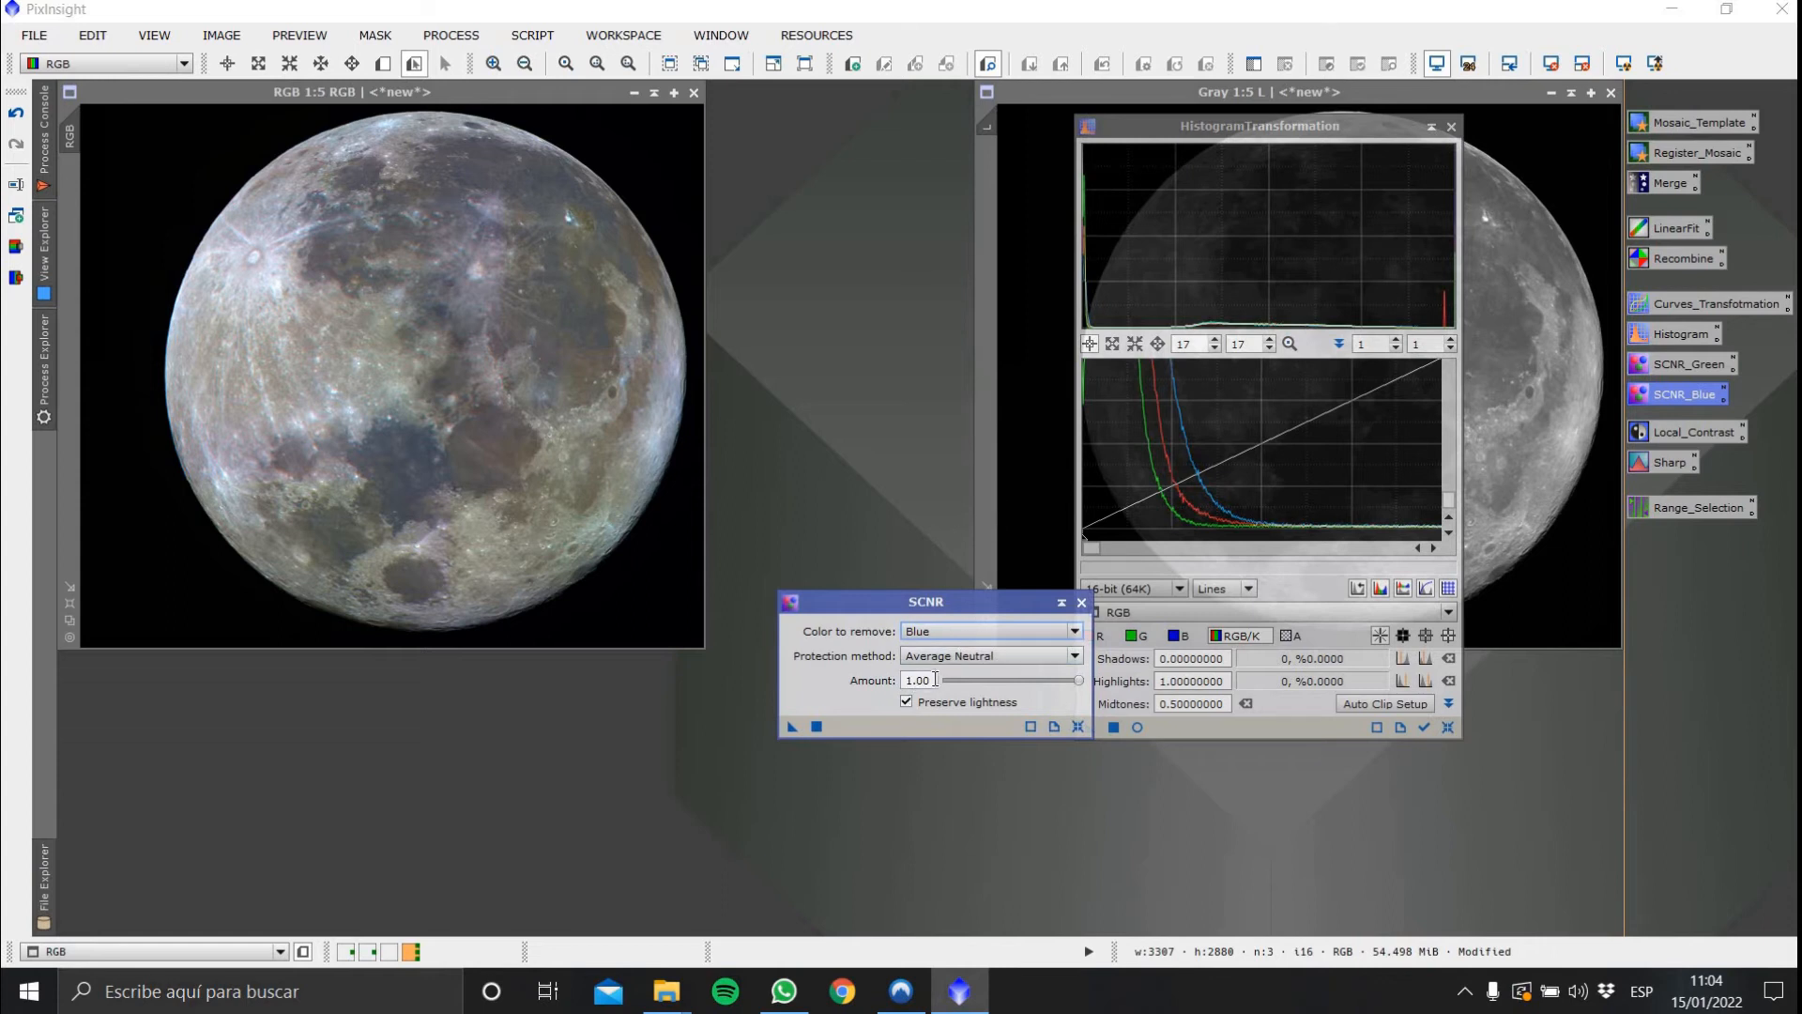
drag(937, 681, 772, 659)
text(0.5)
drag(791, 727, 416, 329)
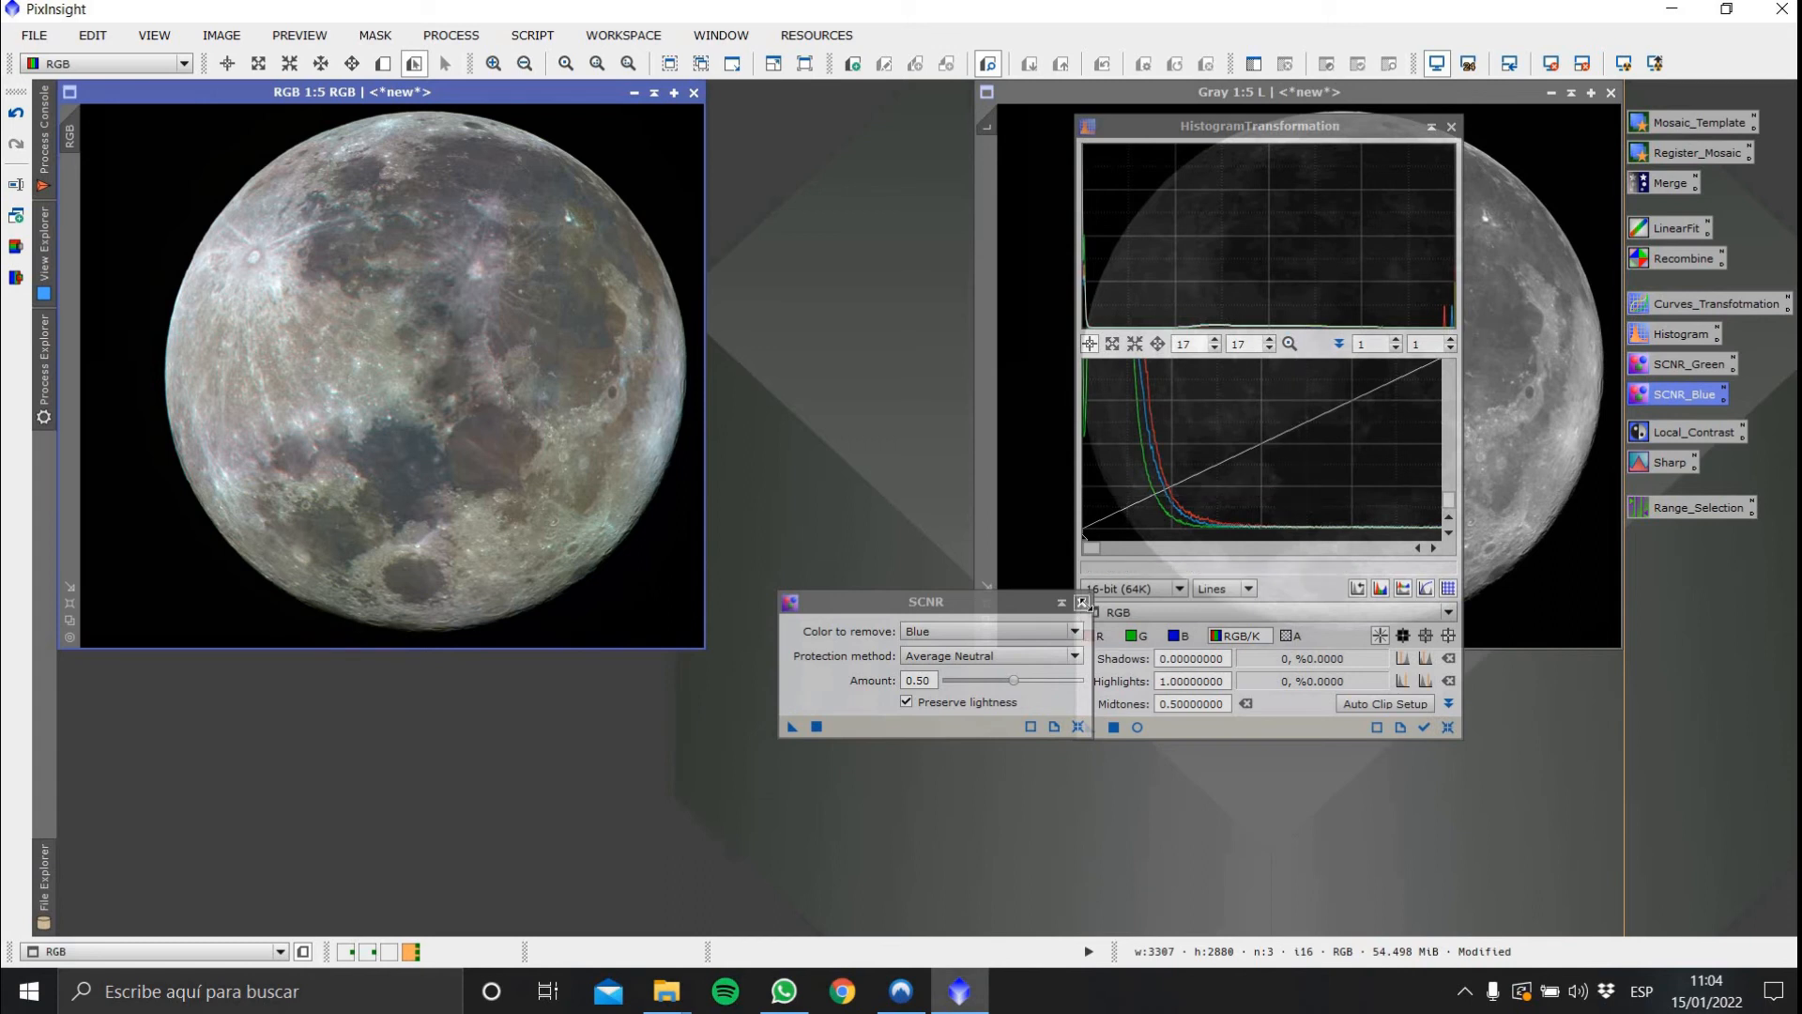
click(1081, 602)
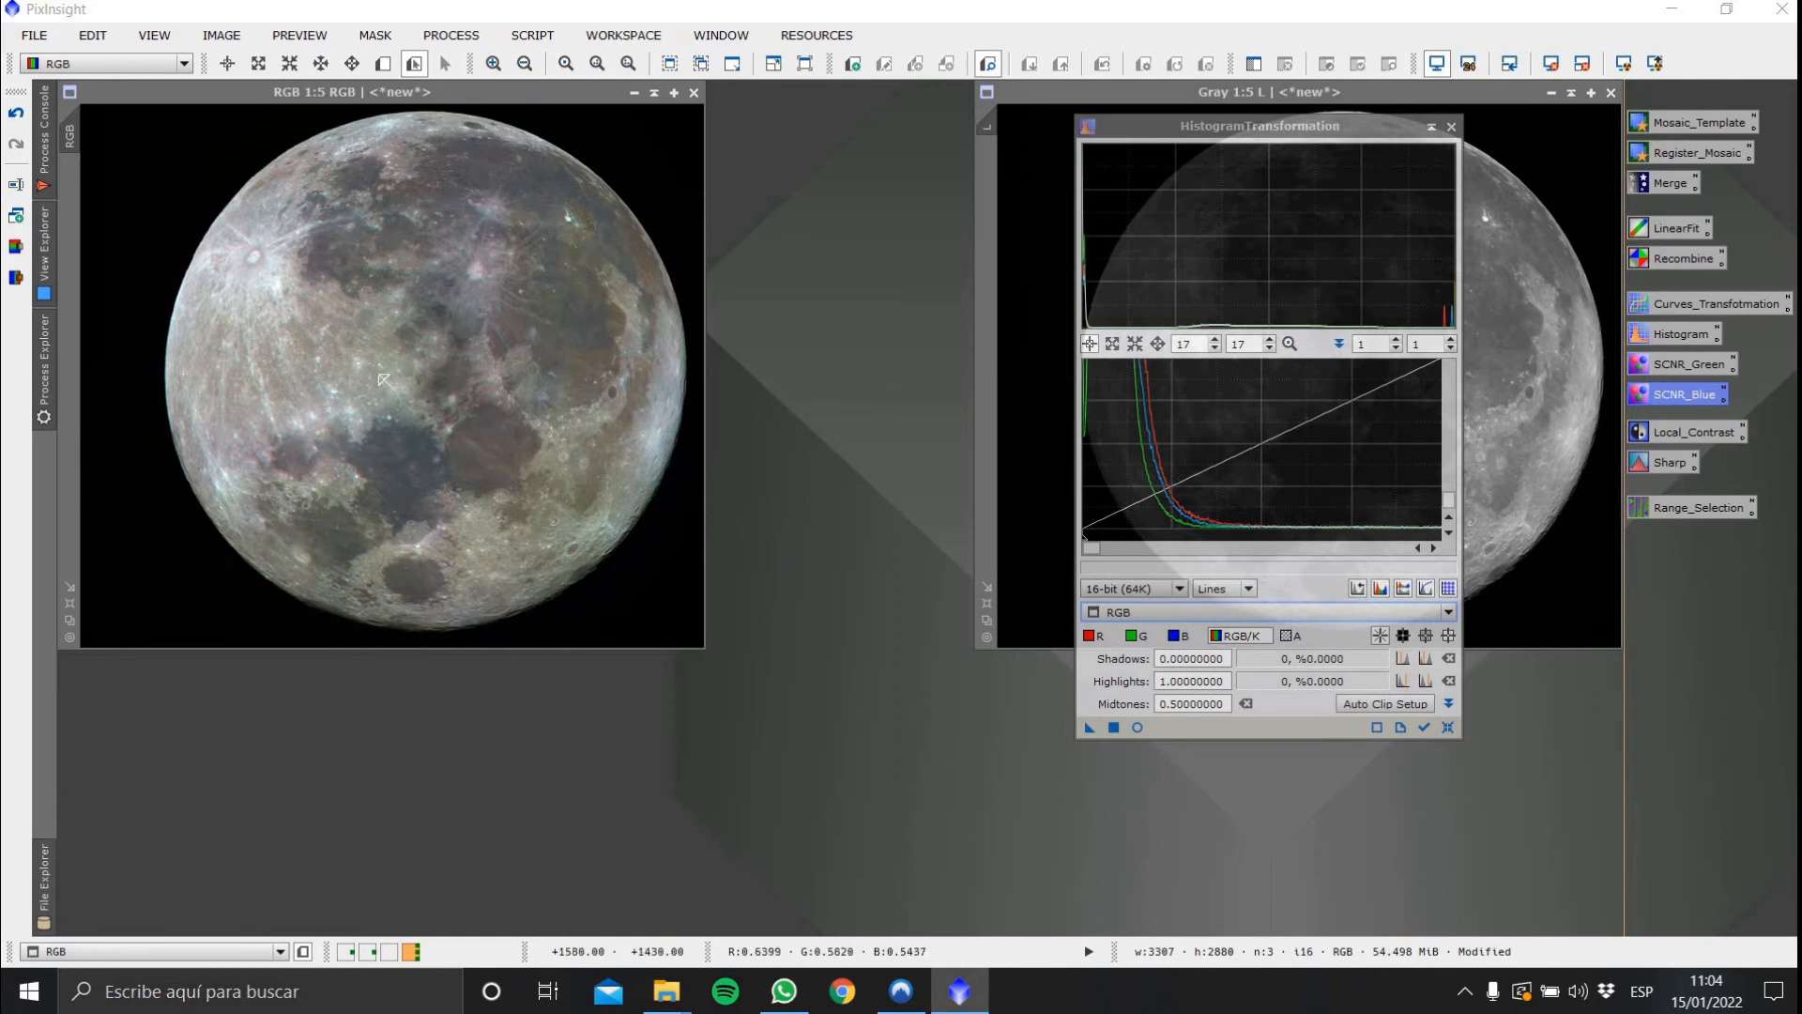
Apply SCNR removing Green with amount 0.25 to the RGB image
double_click(1693, 366)
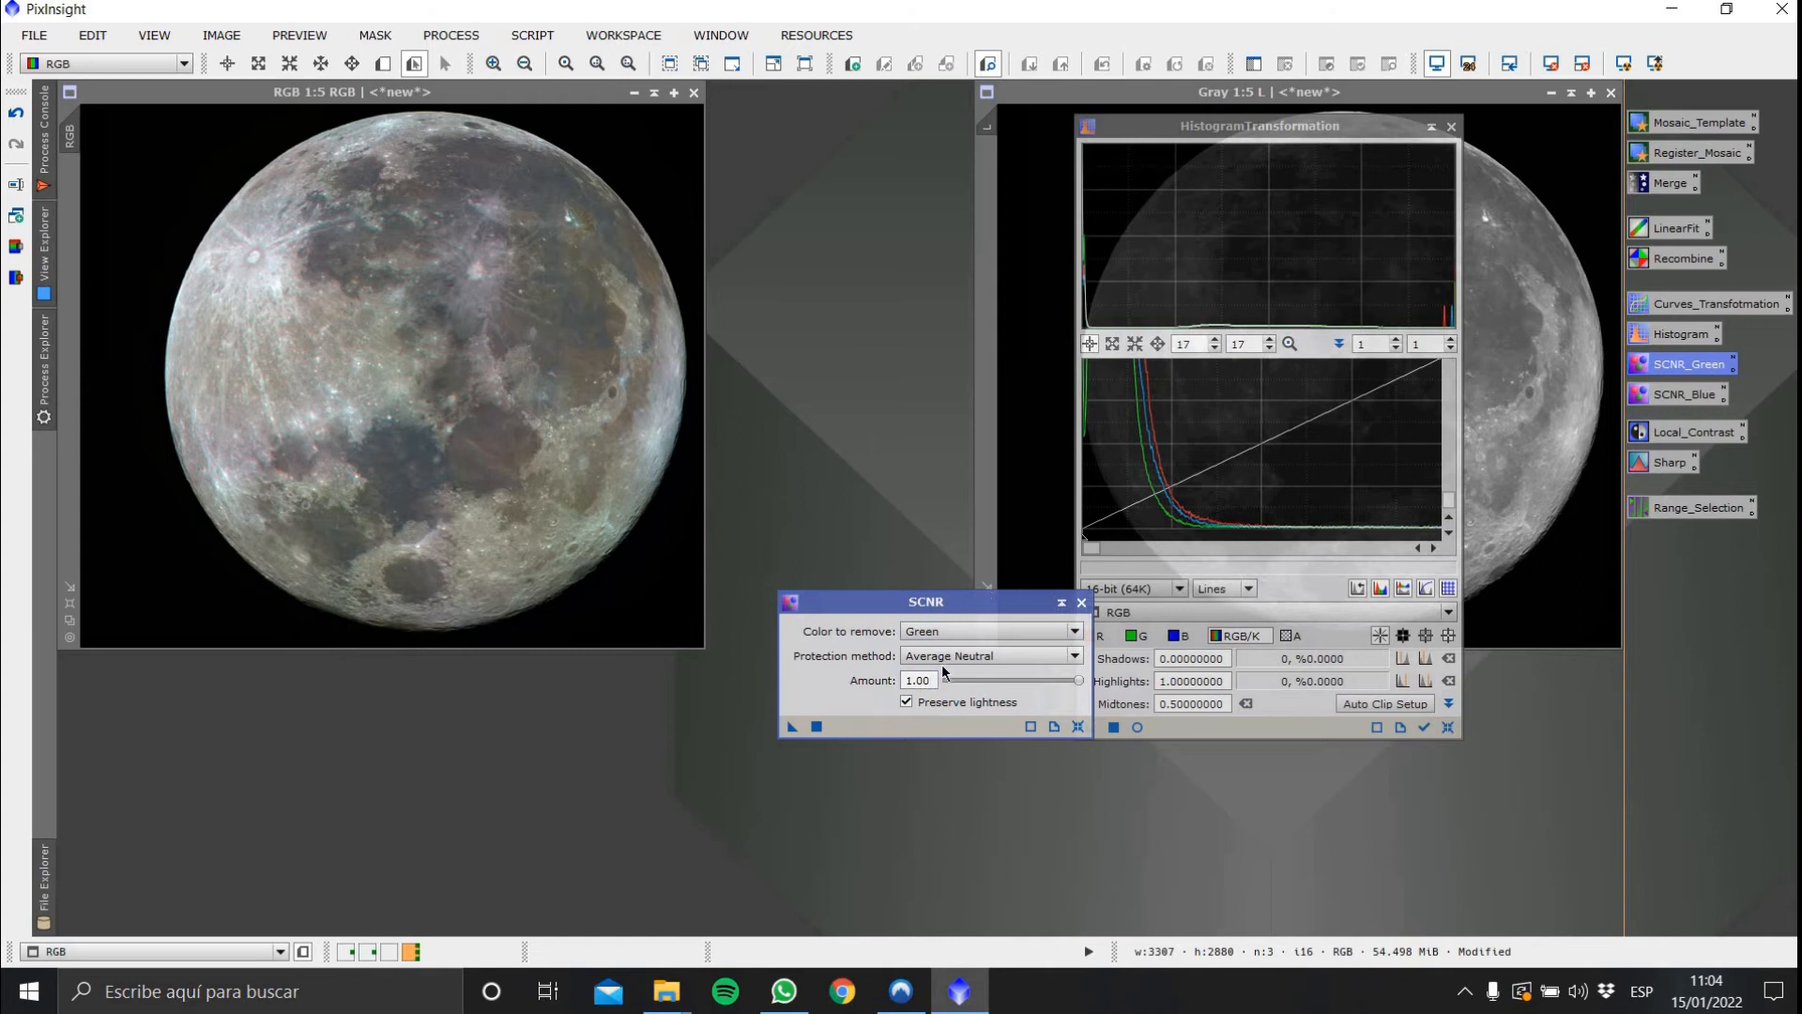
click(883, 688)
text(0.25)
mouse_move(407, 308)
mouse_down()
mouse_move(366, 286)
mouse_move(411, 302)
mouse_up()
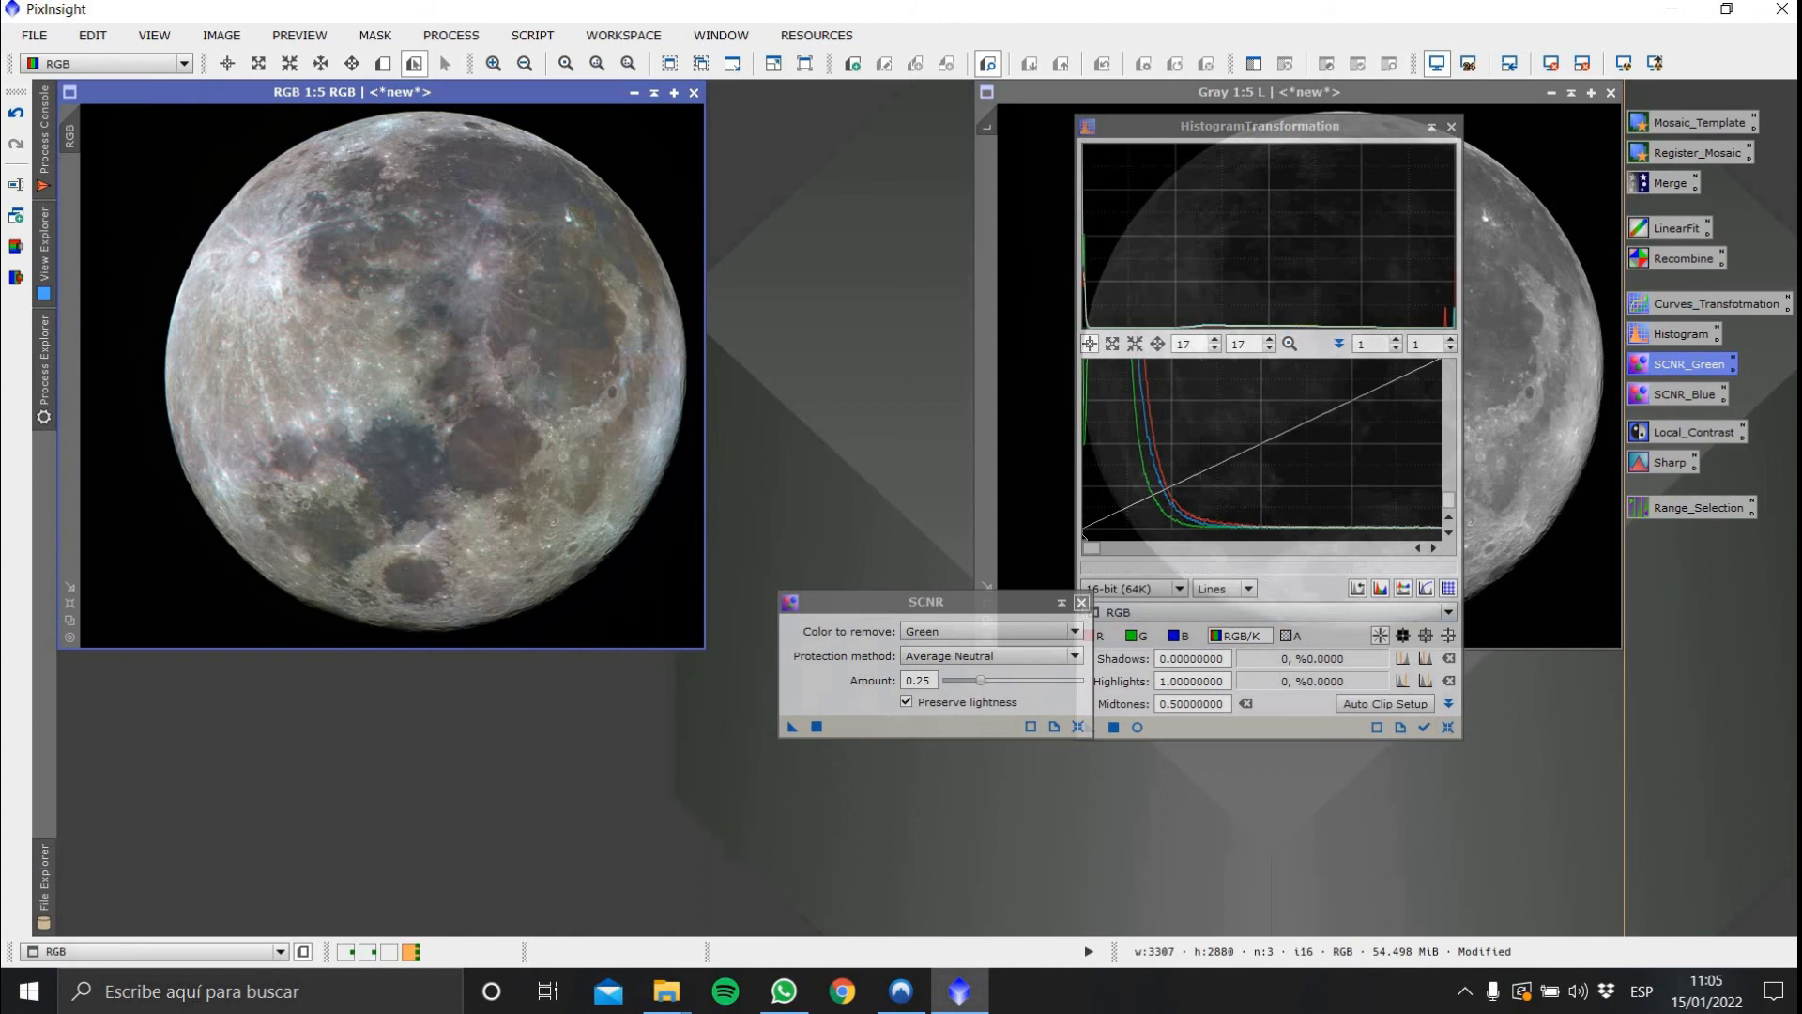
click(1082, 601)
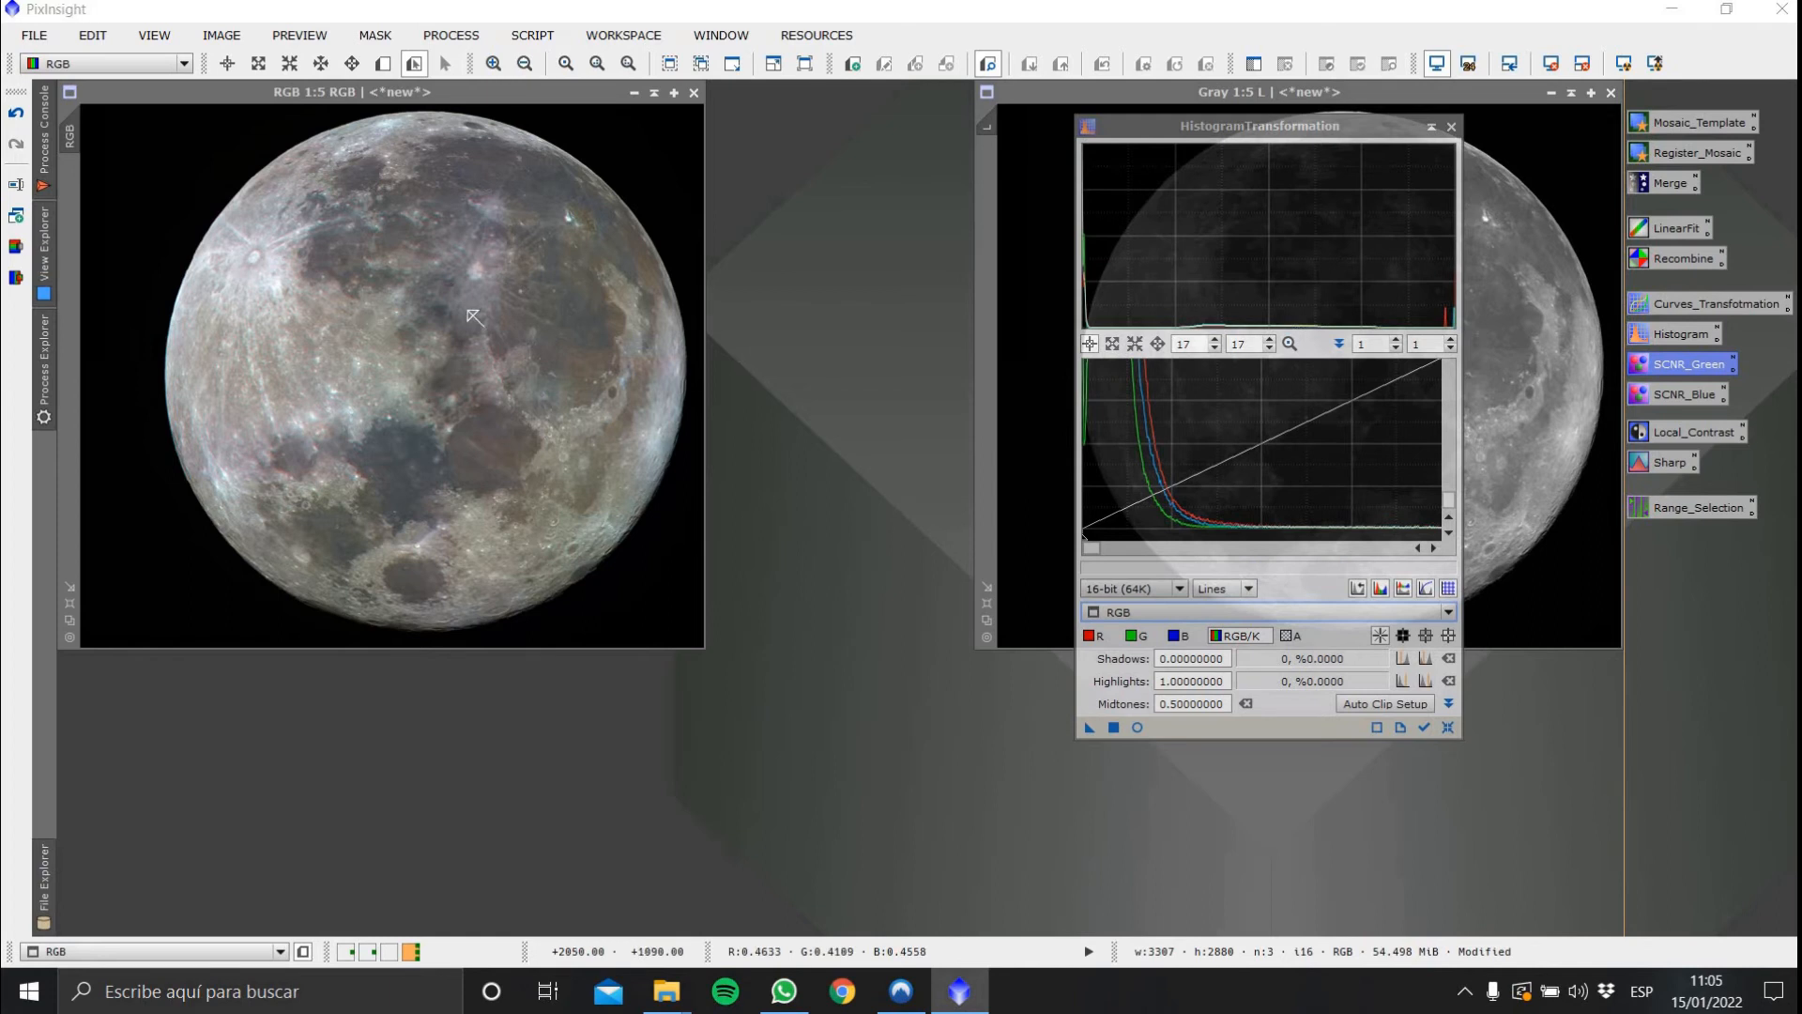
Close HistogramTransformation and place the Gray luminance image window beside the RGB image
click(1451, 127)
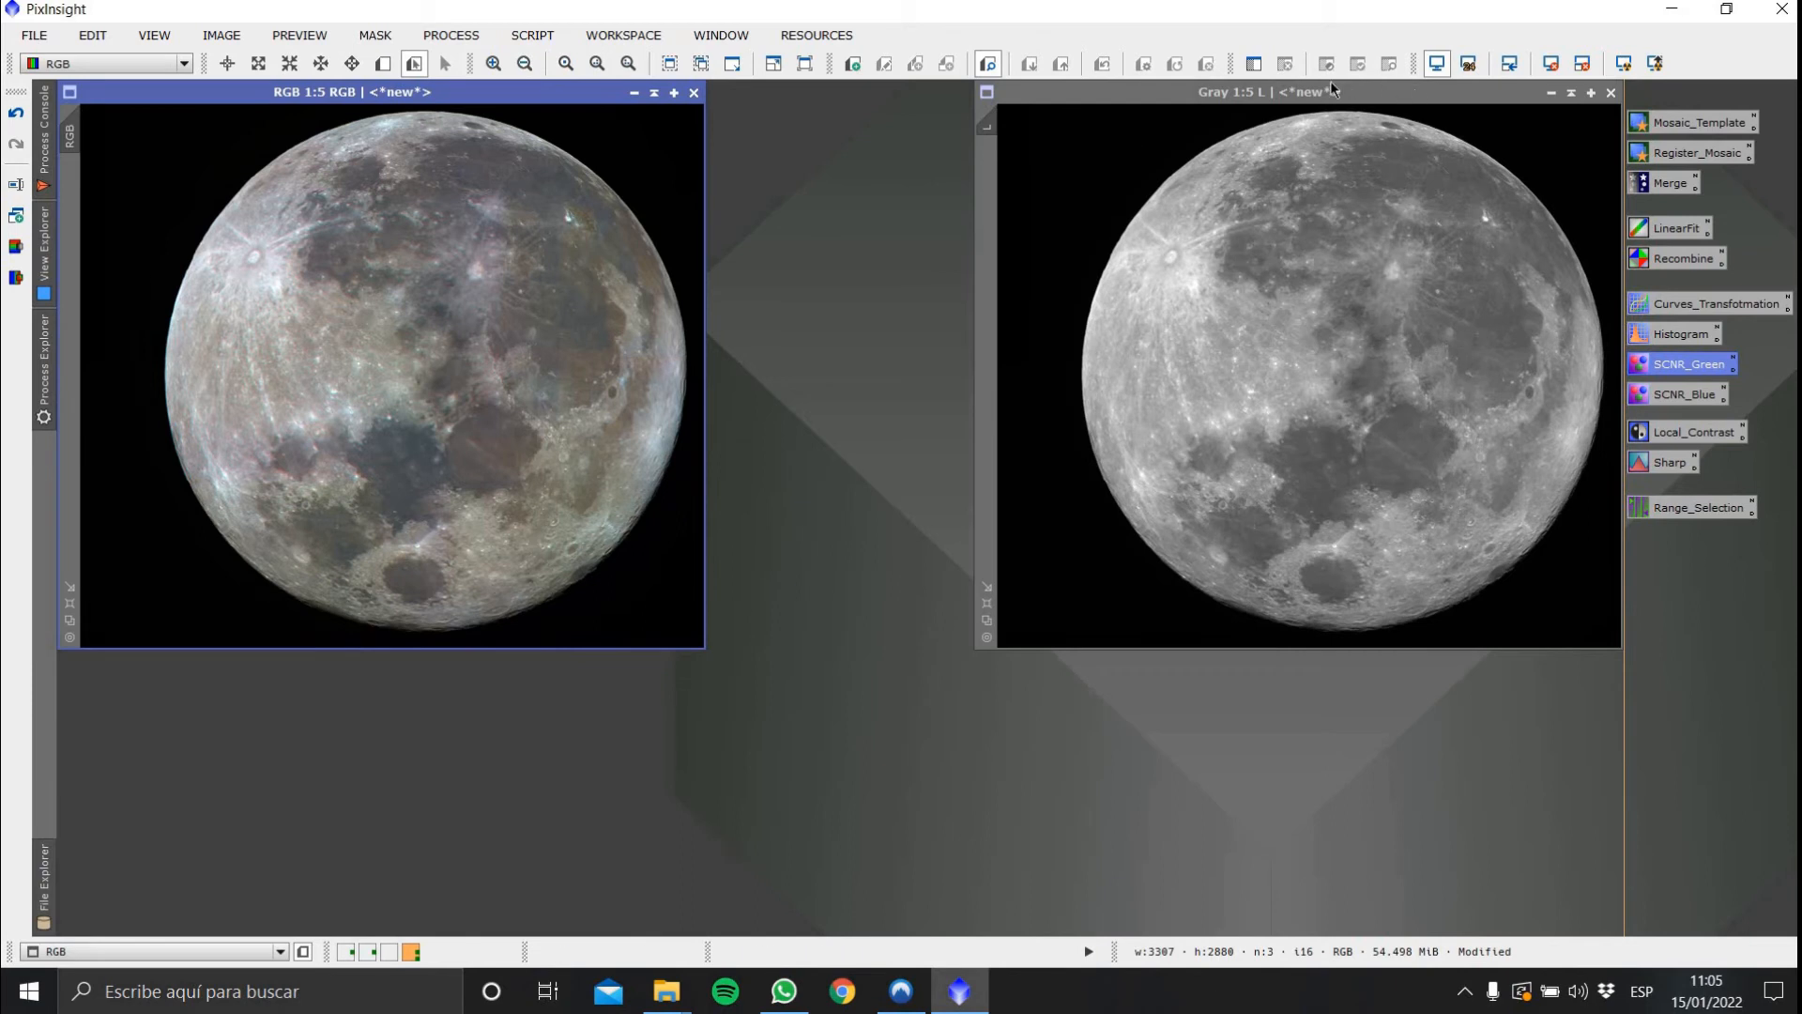
drag(1416, 87, 1132, 102)
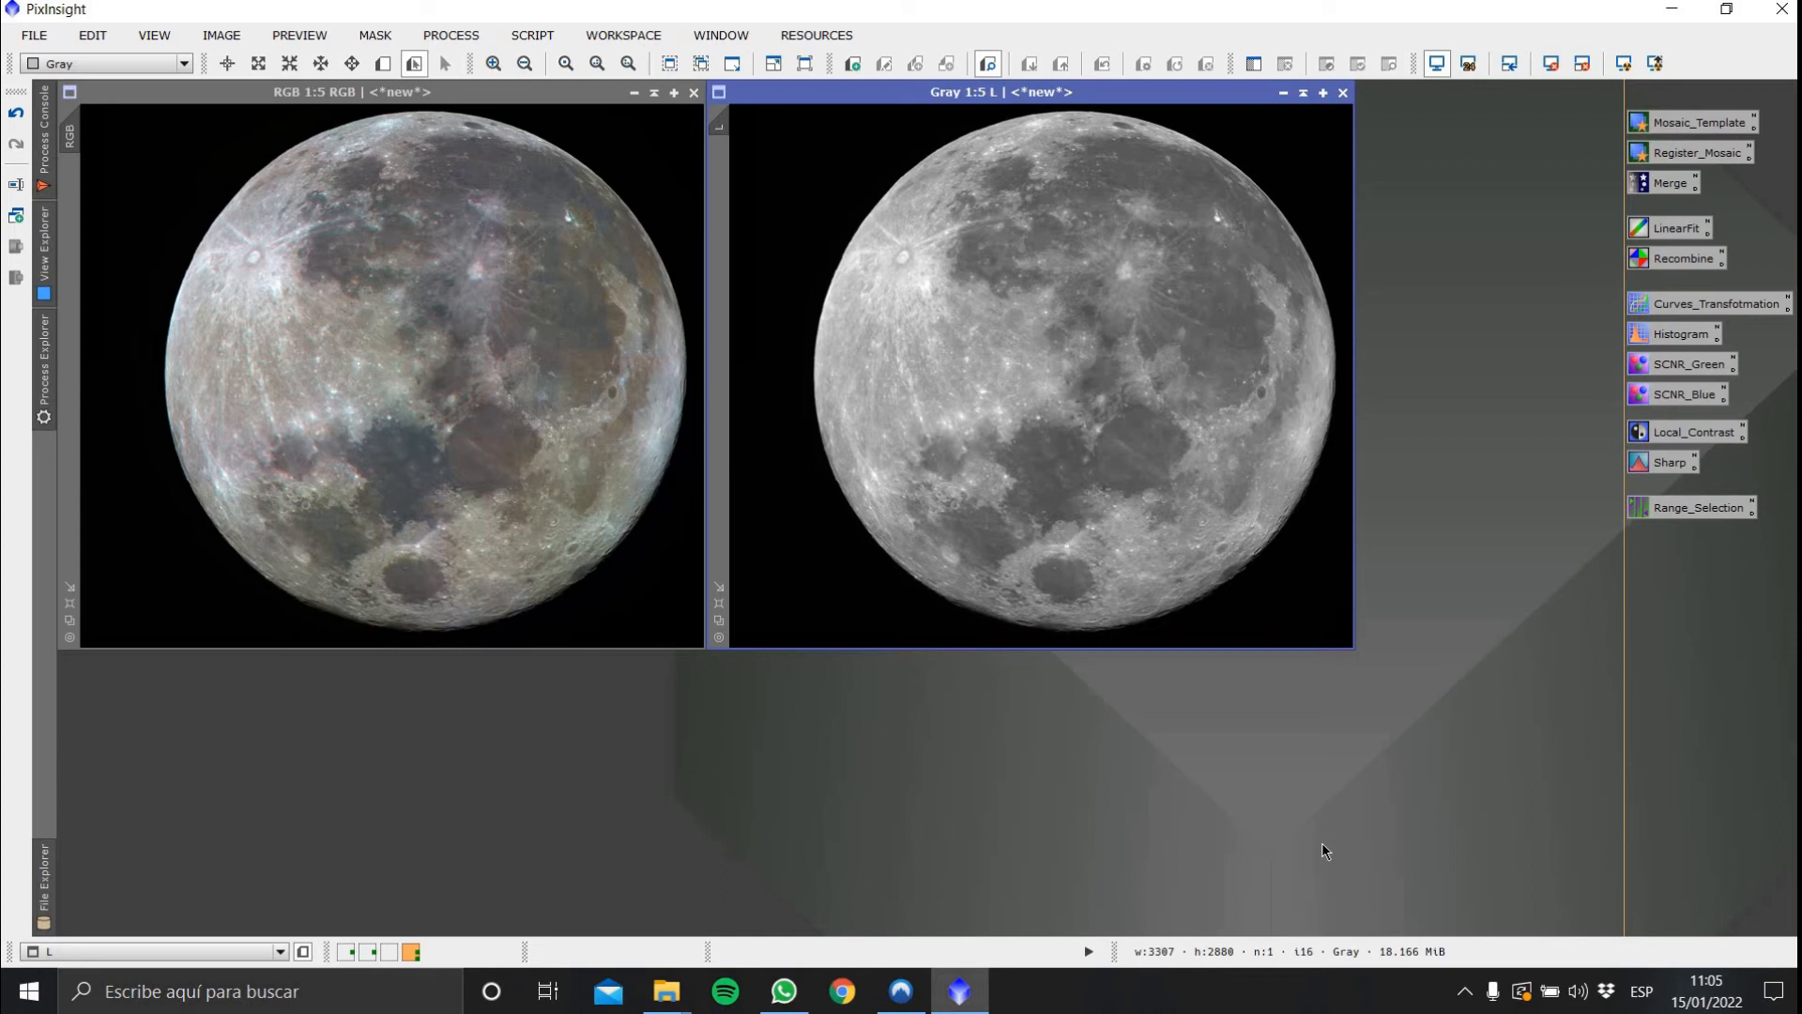
Apply UnsharpMask with StdDev 2.00 and amount 0.50 to the Gray luminance image, previewing it in real time
double_click(1664, 462)
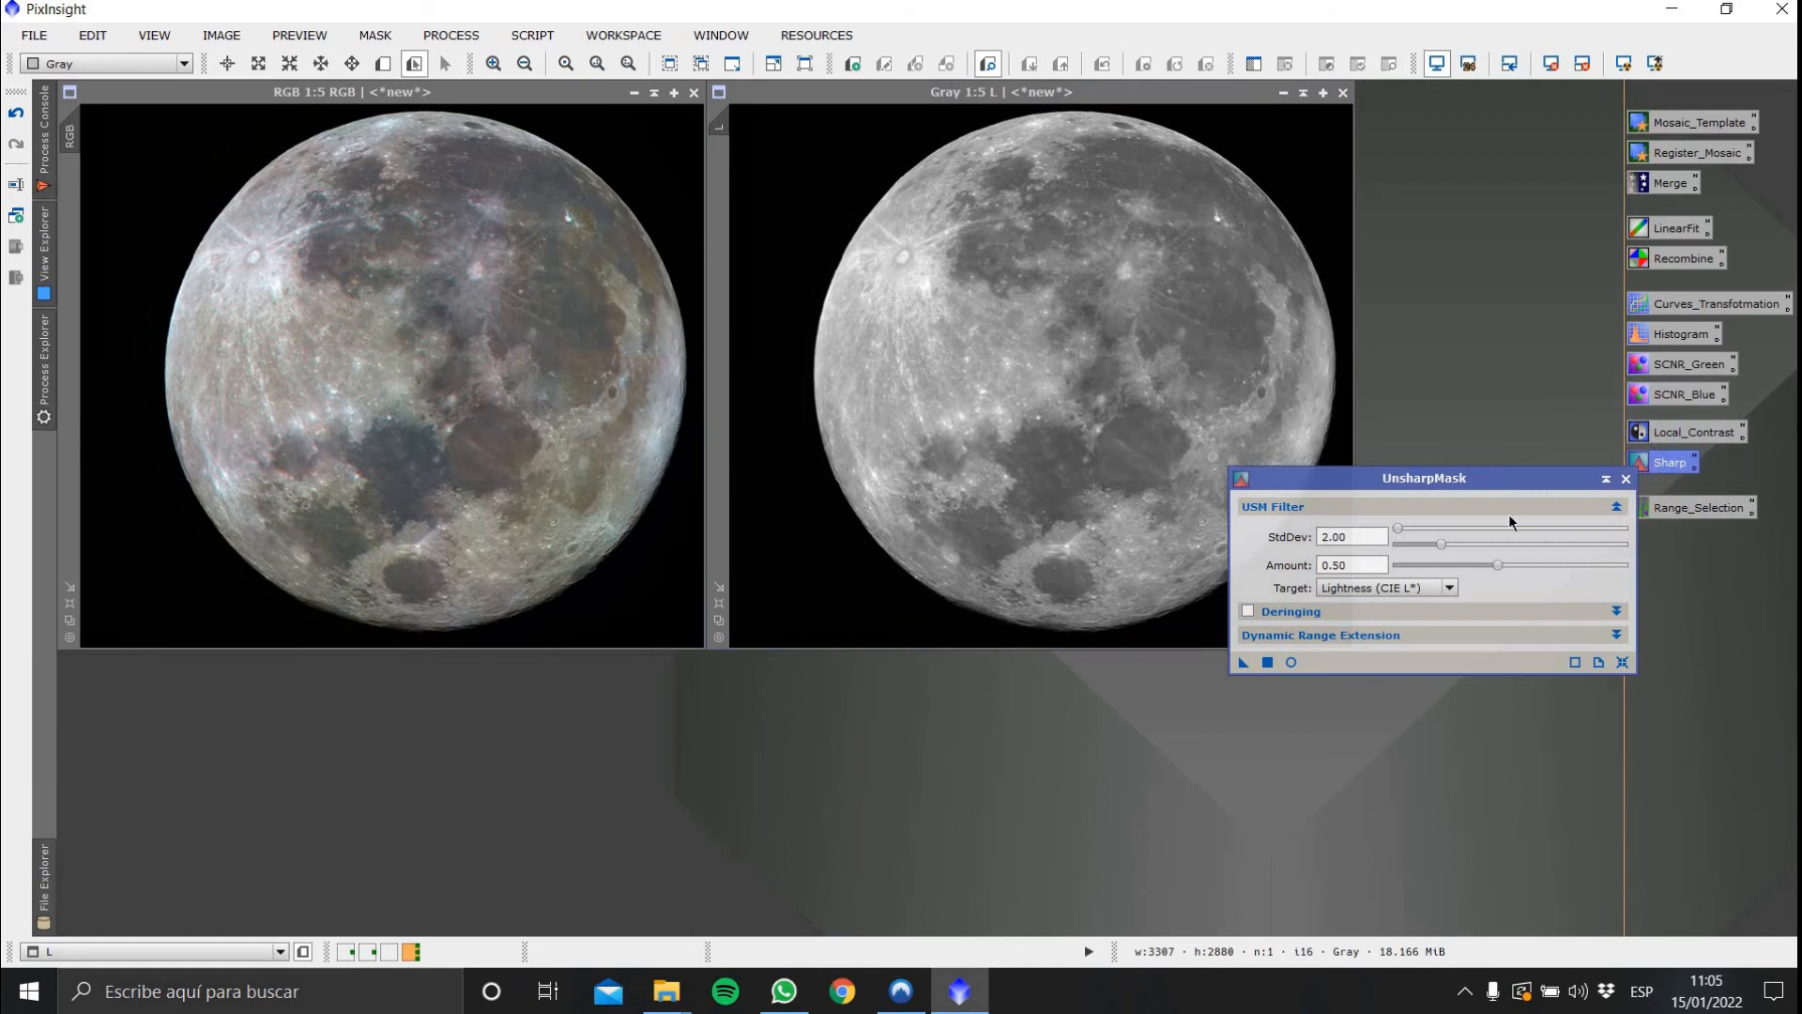
drag(1506, 479, 1562, 675)
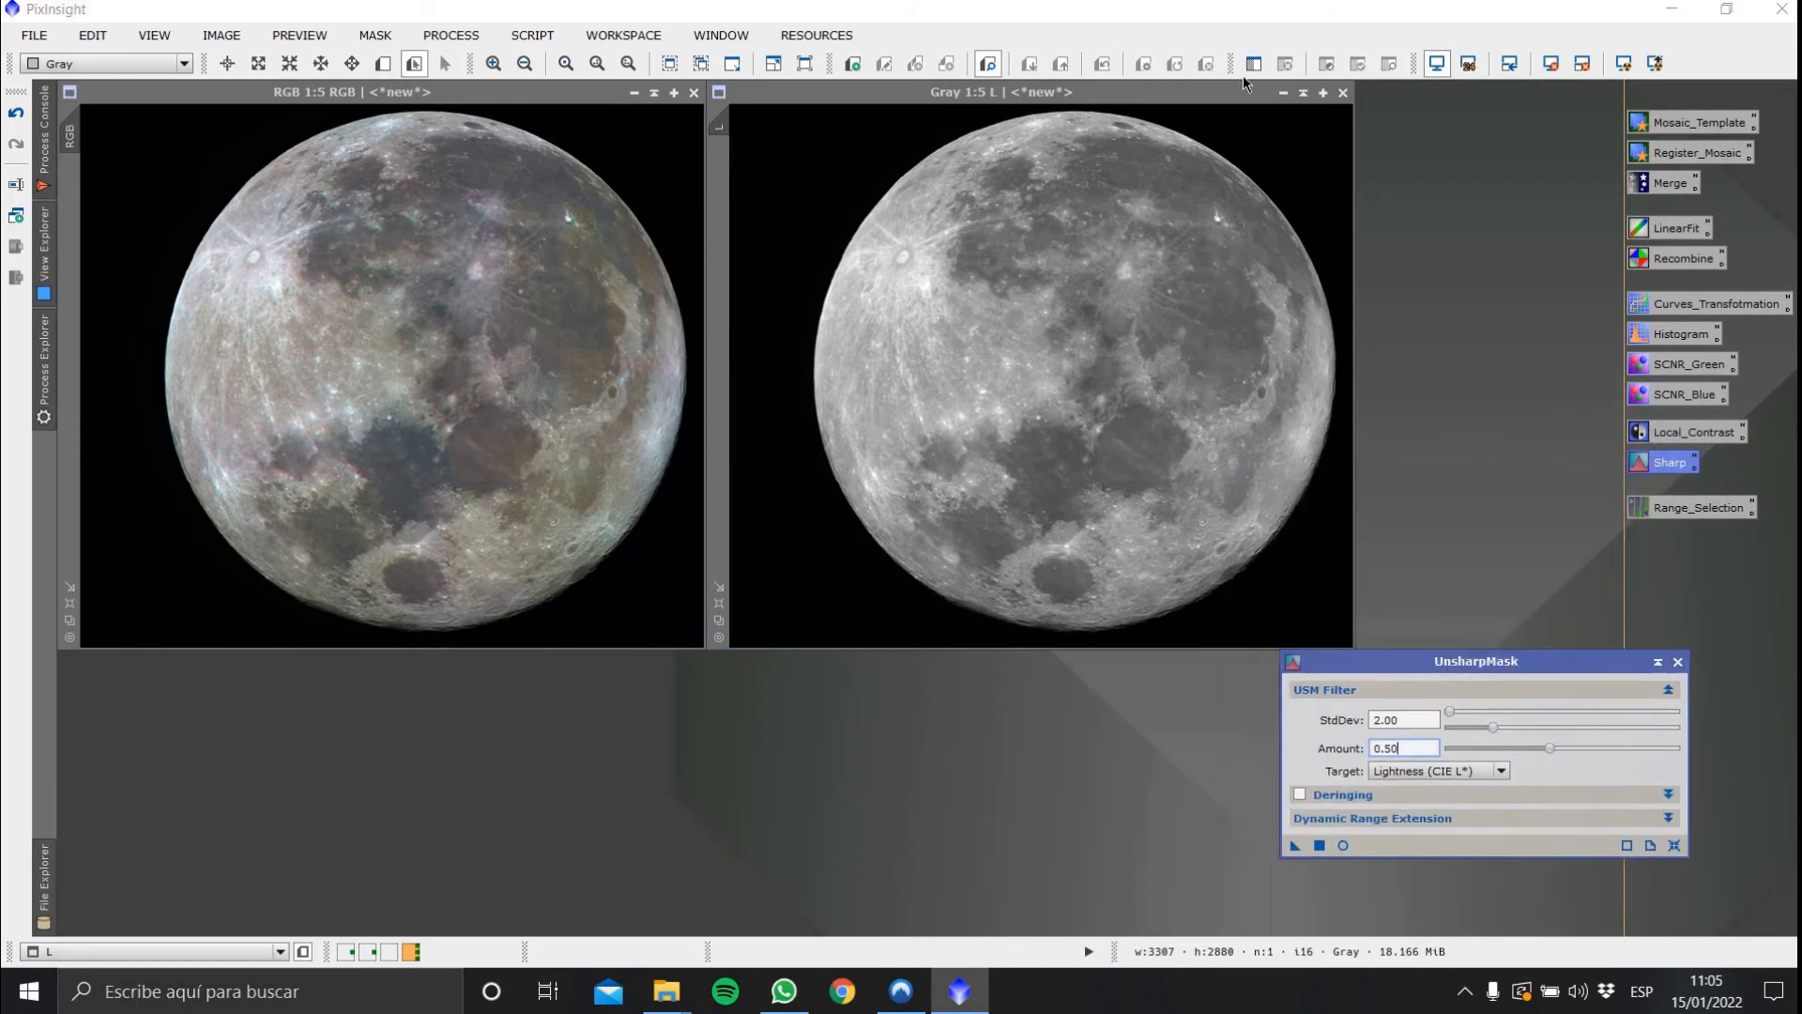
click(1219, 89)
click(1342, 846)
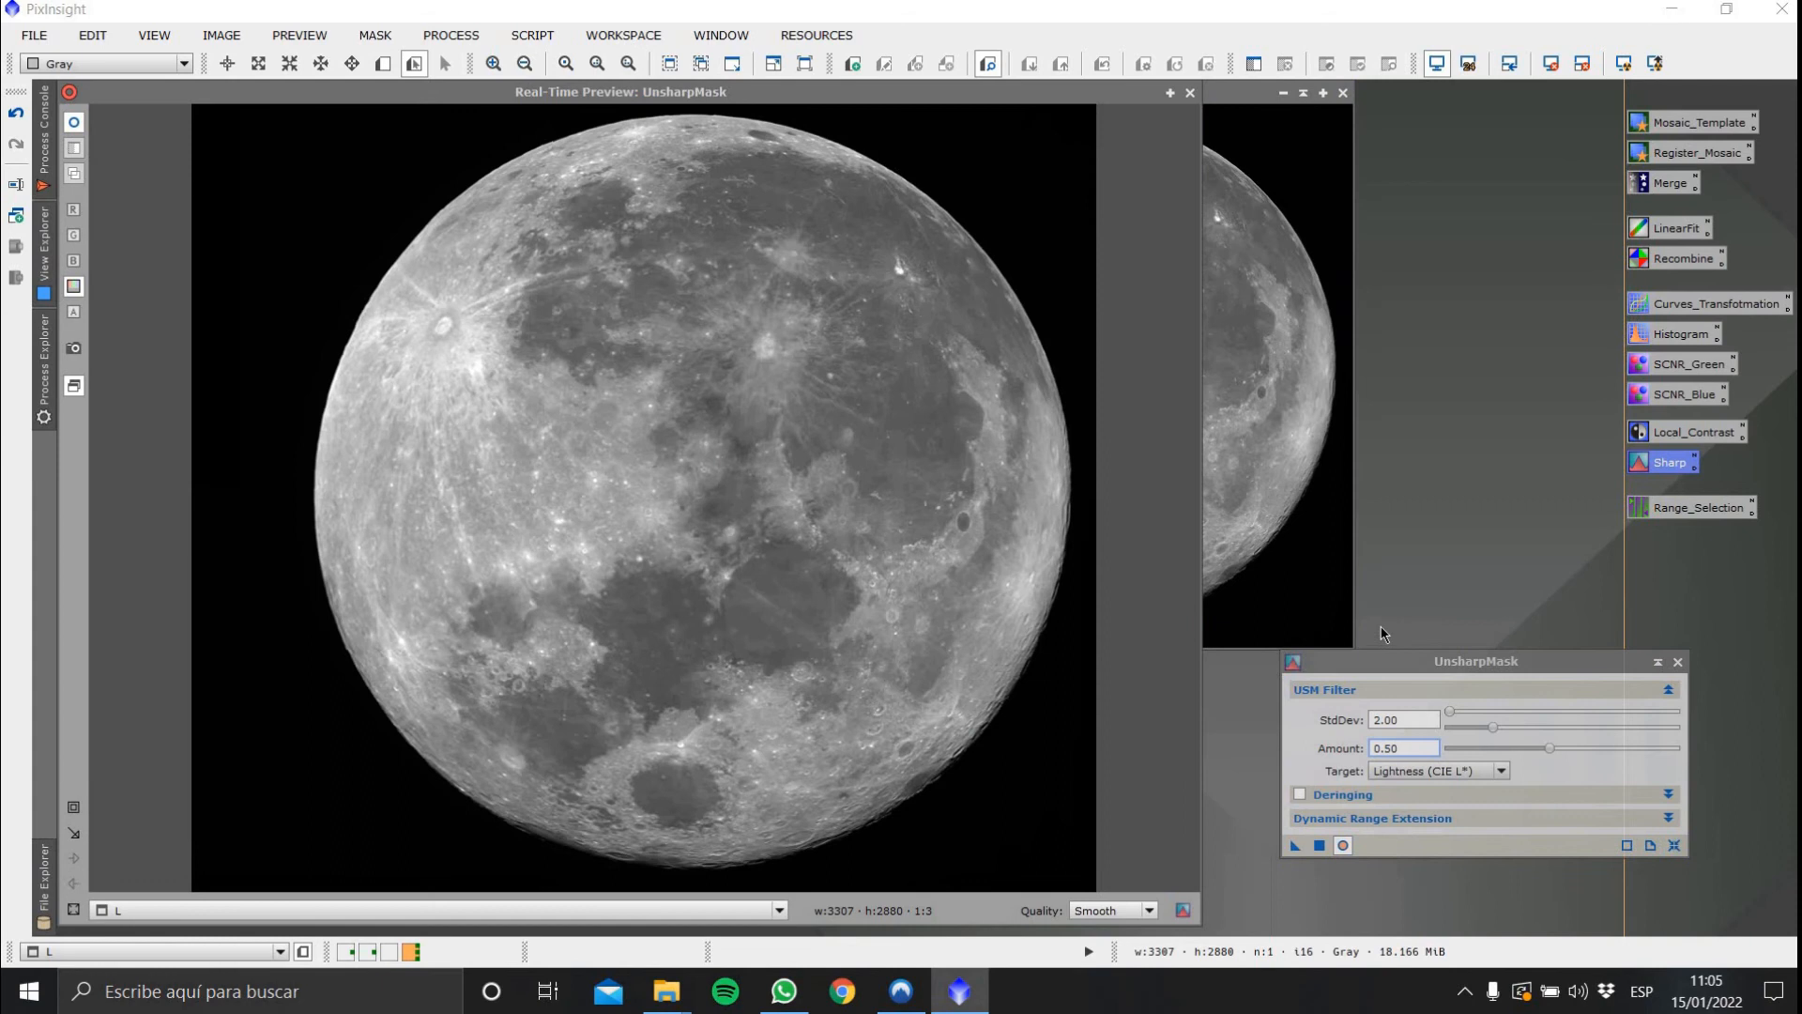
click(76, 134)
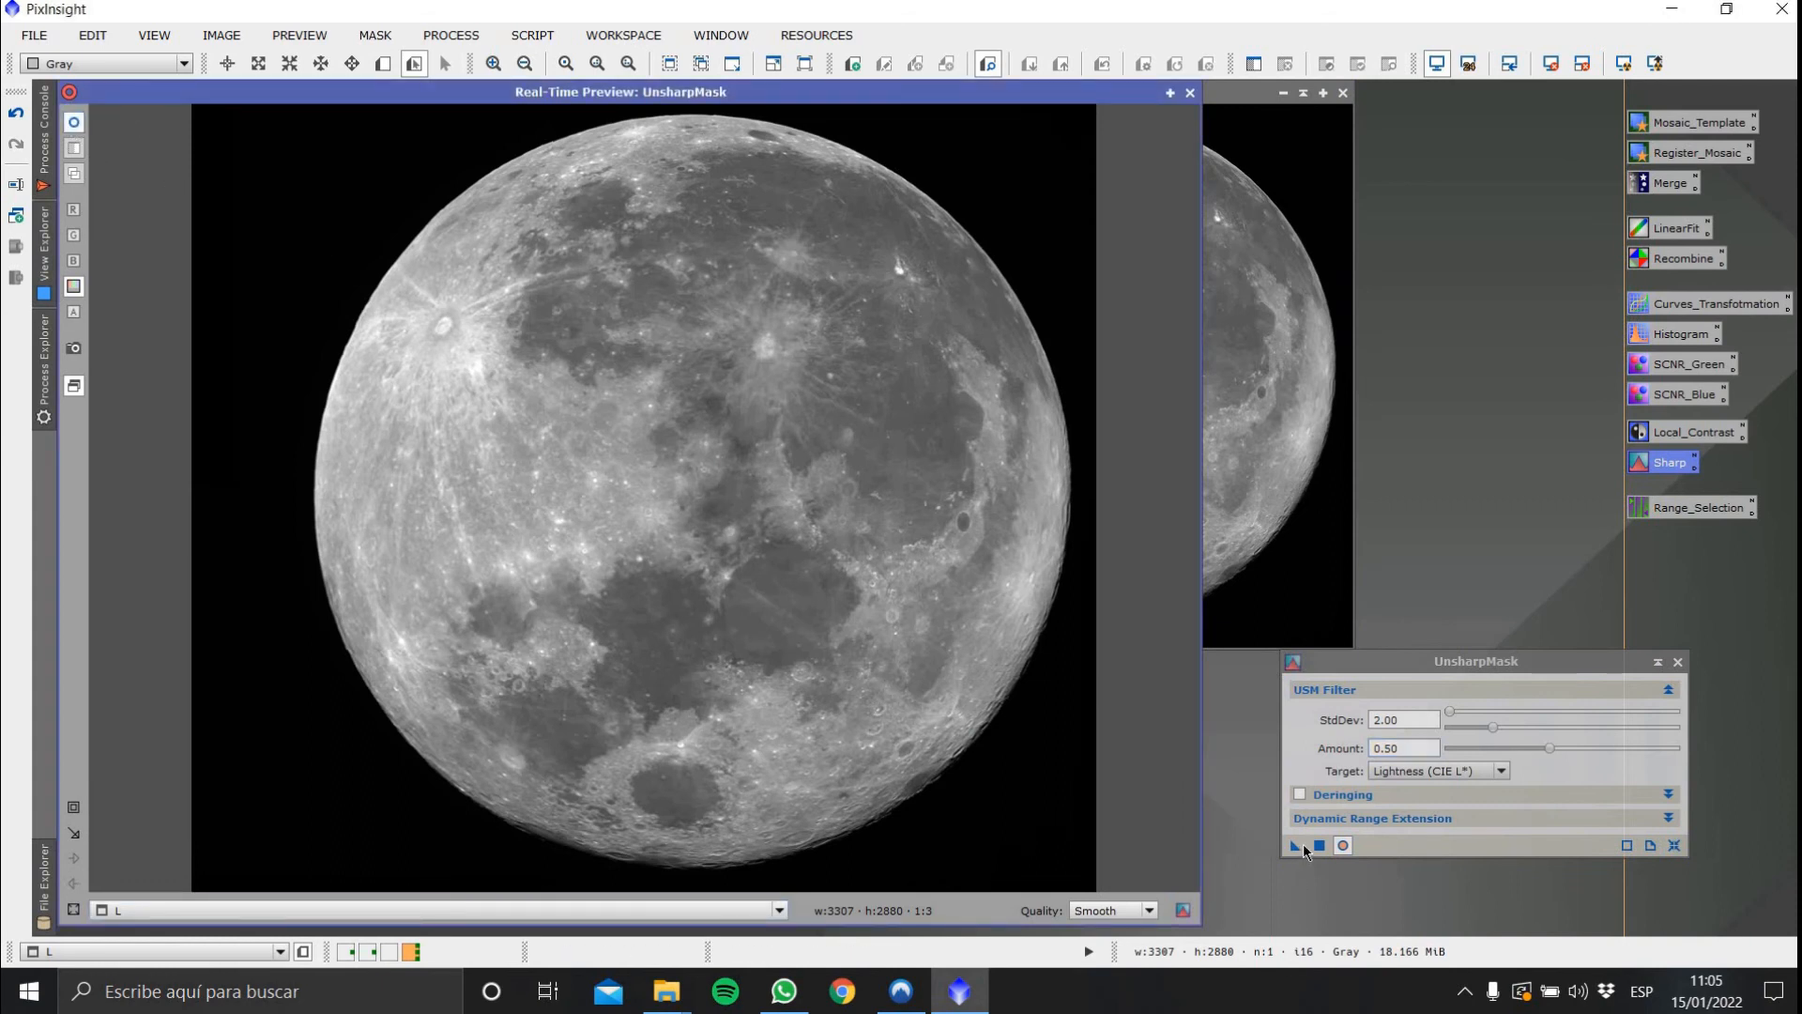
drag(1289, 843, 1238, 369)
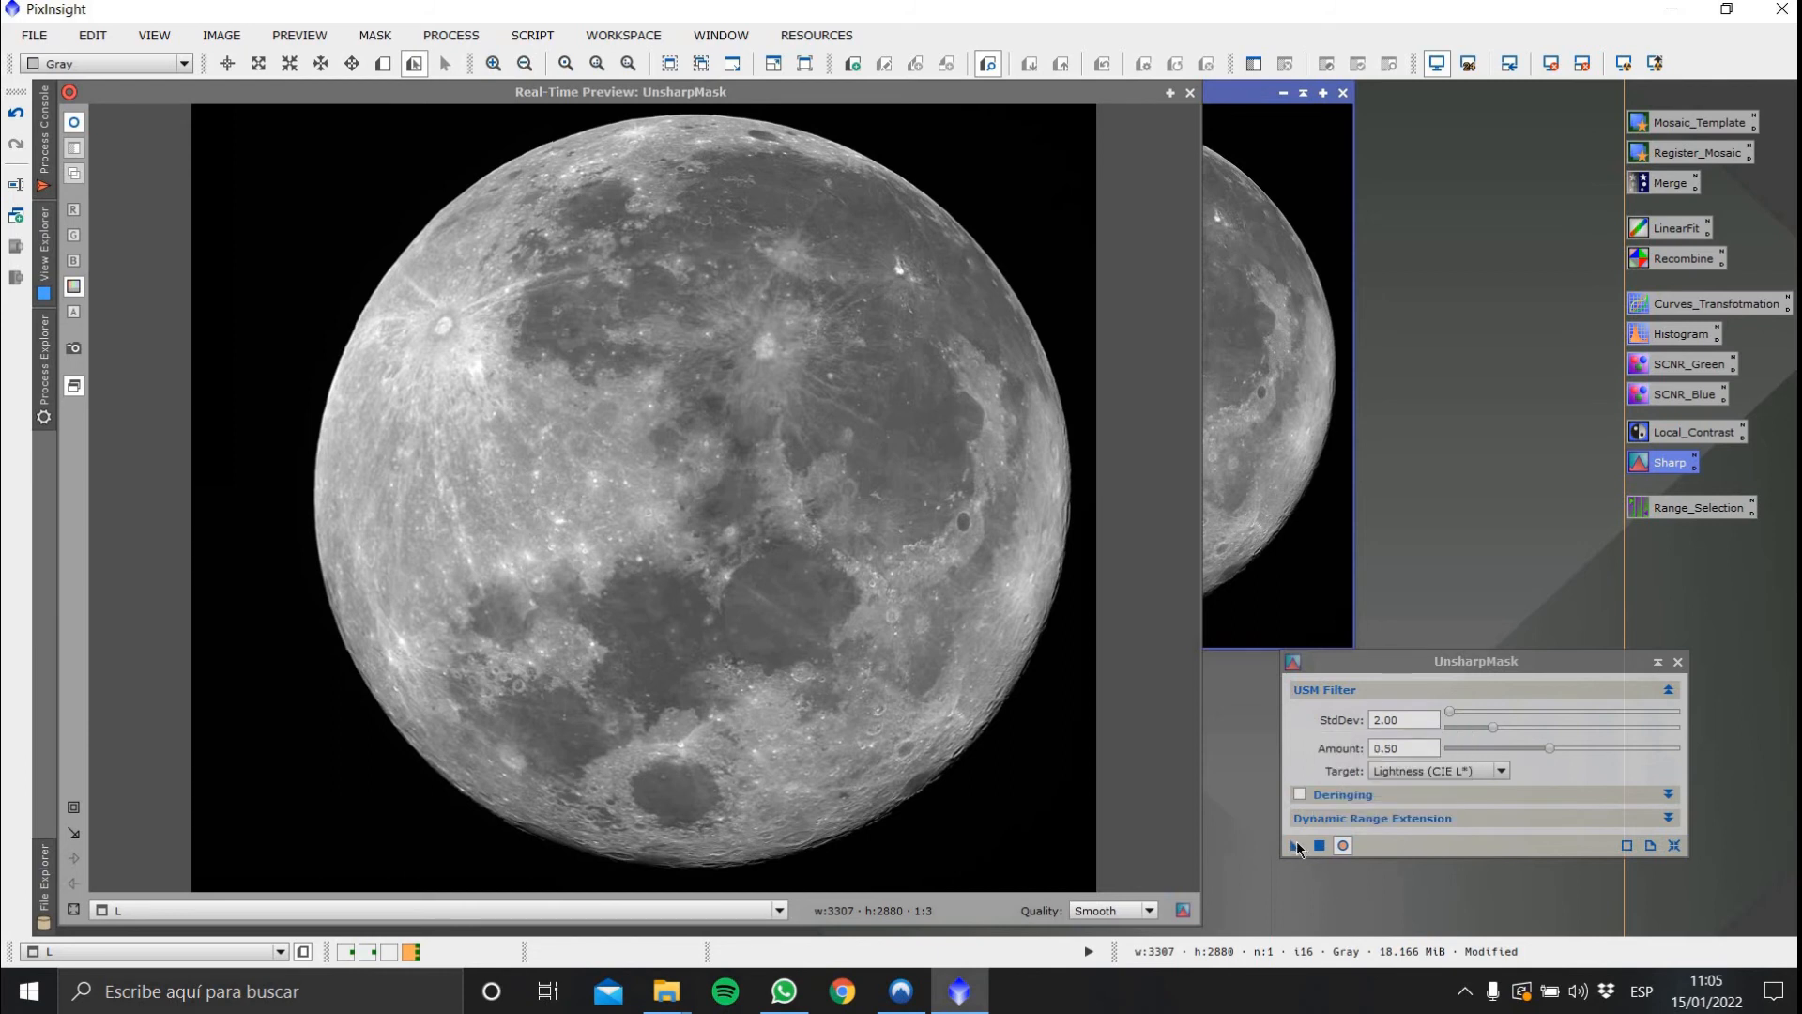
drag(1295, 844, 1280, 386)
click(1679, 662)
click(1189, 92)
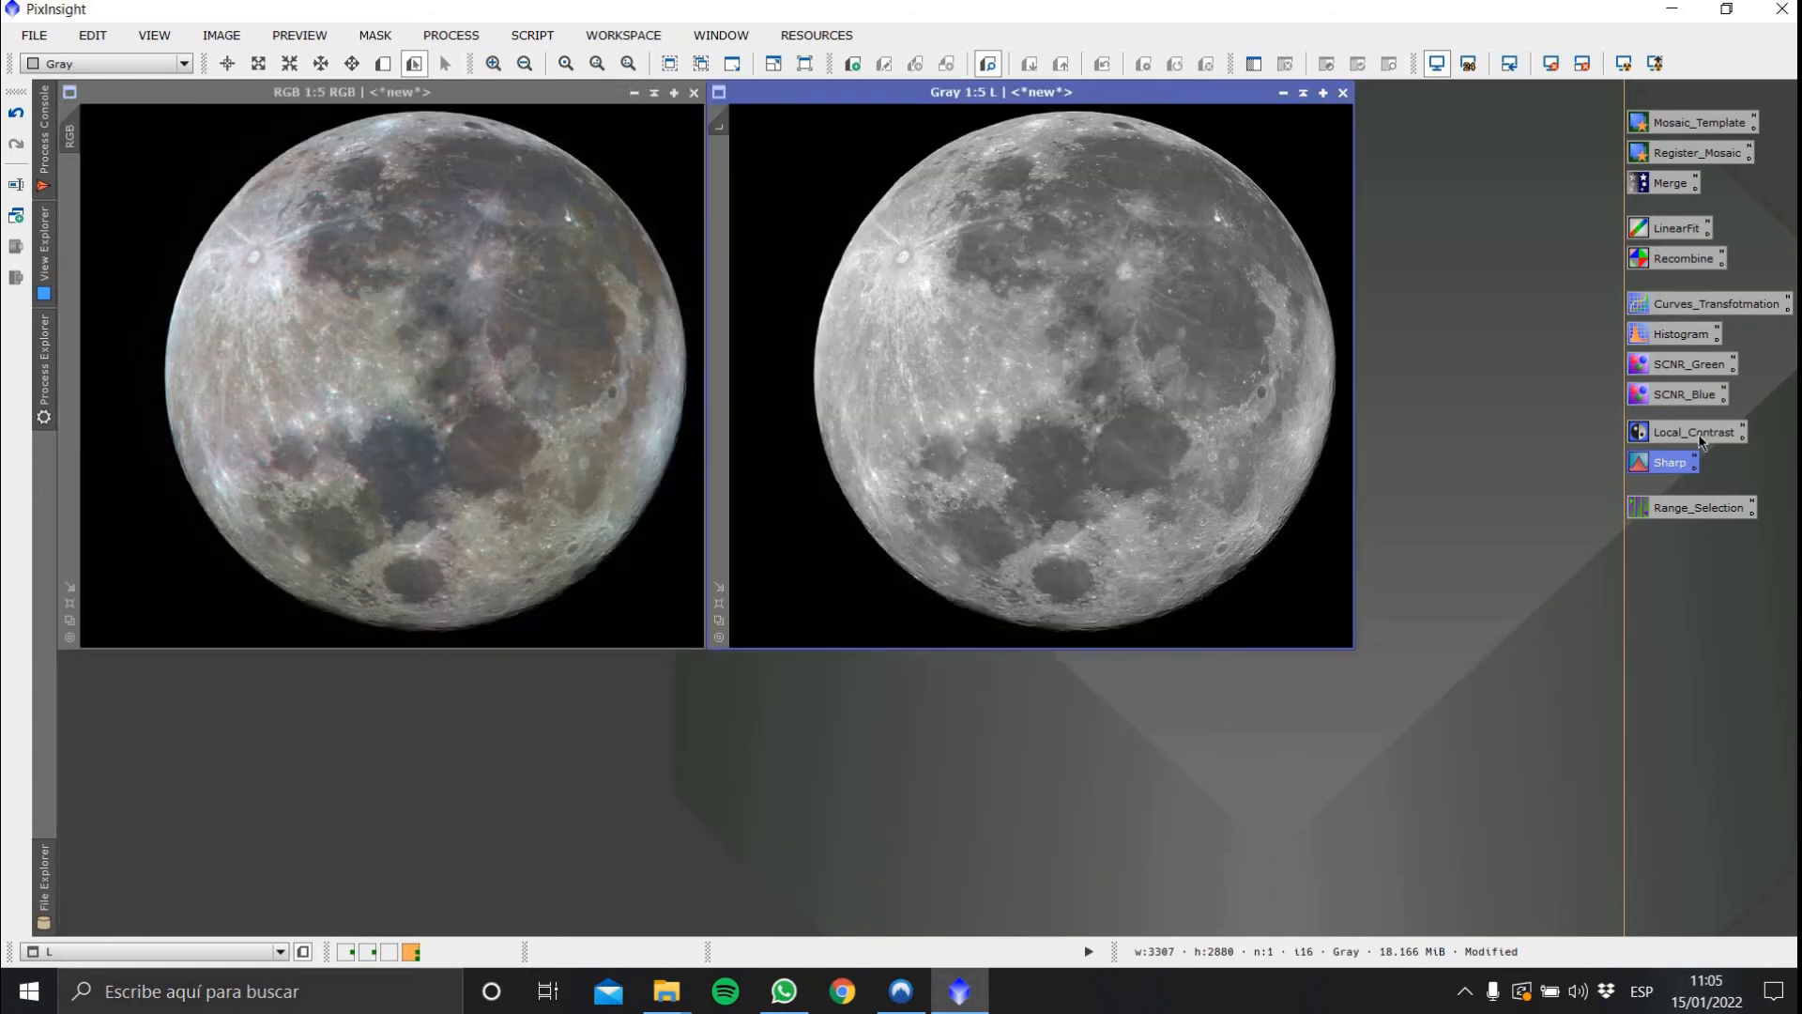
Create a range_mask with RangeSelection using upper limit 0.90 and smoothness 2.50 from the Gray image
key(Up)
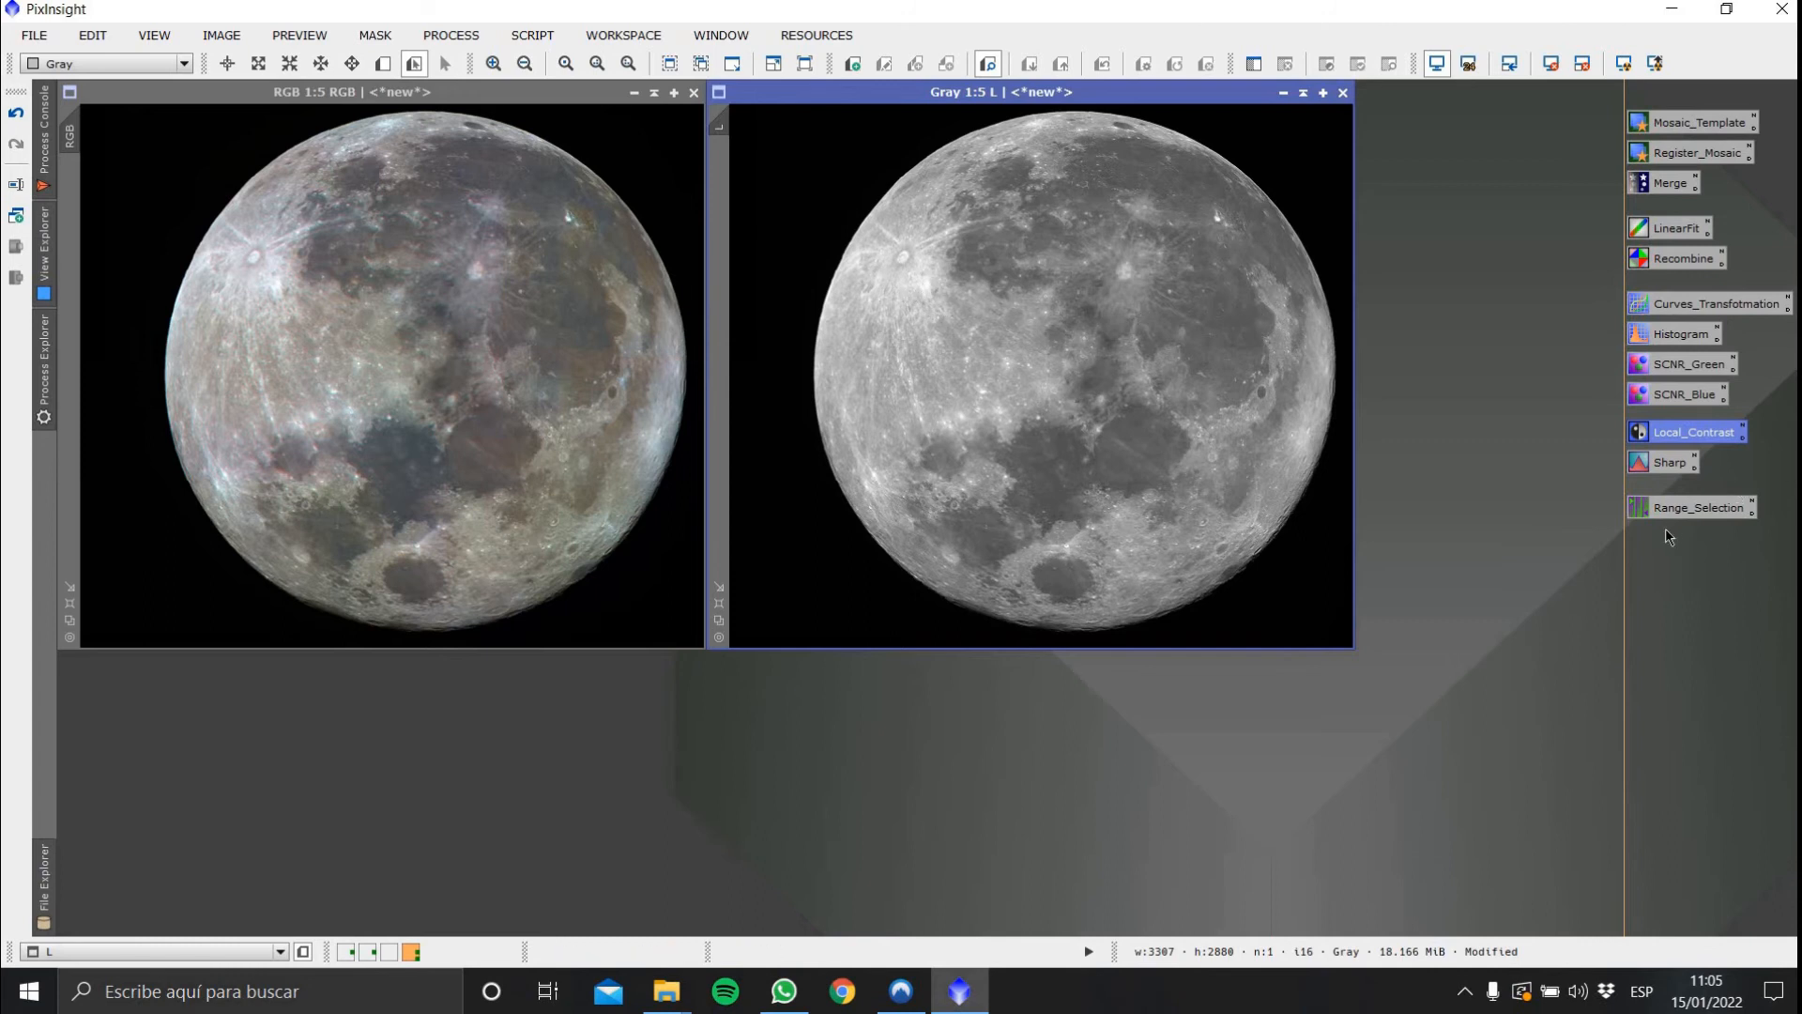
double_click(1700, 510)
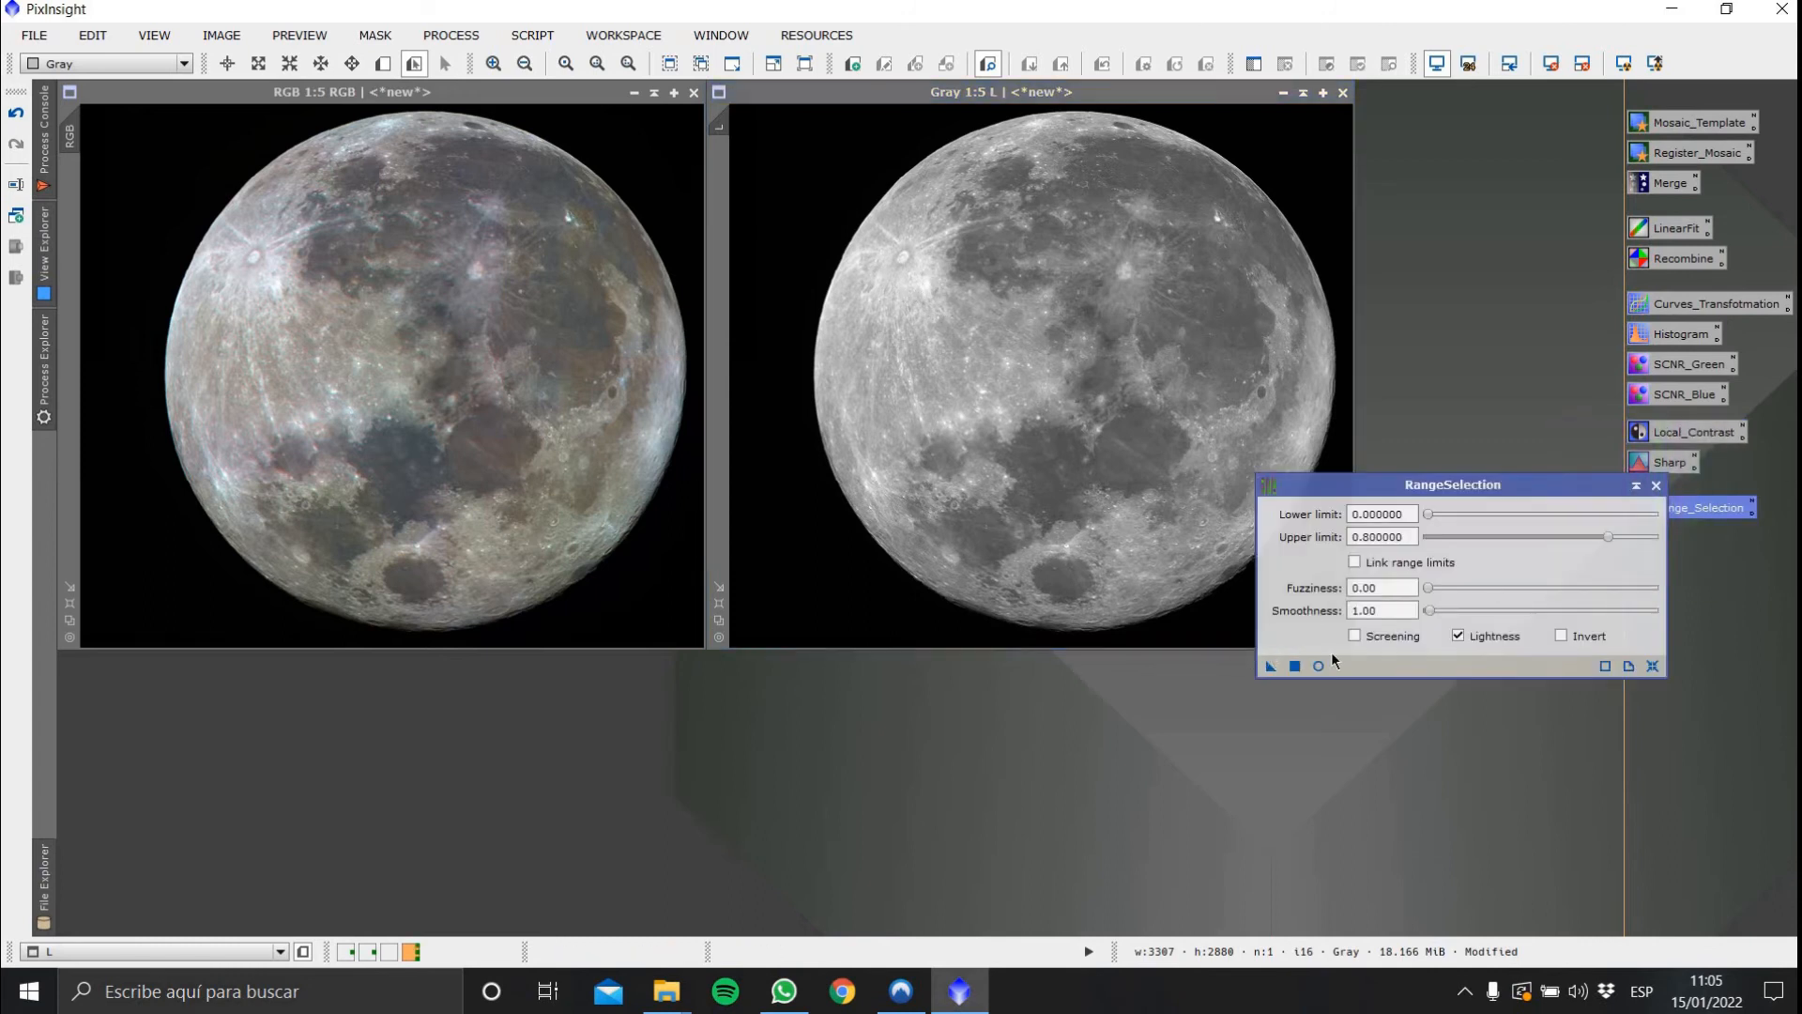
click(1316, 672)
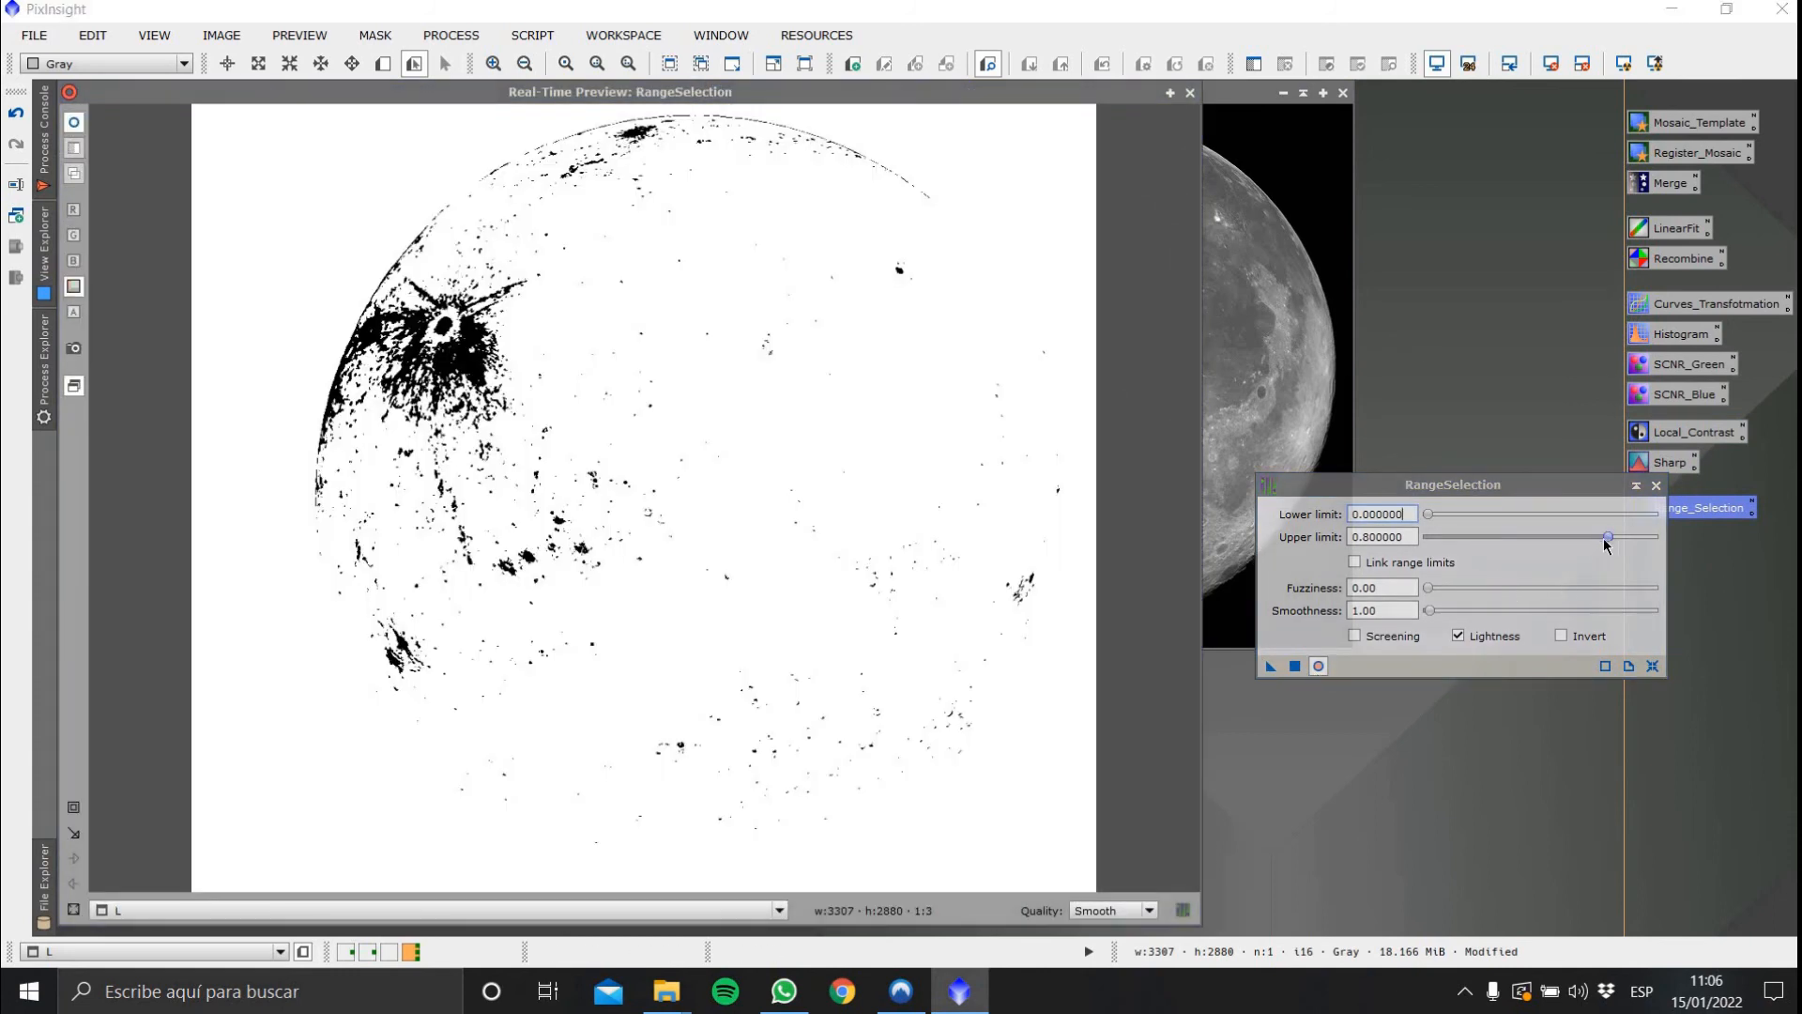
drag(1606, 544, 1637, 541)
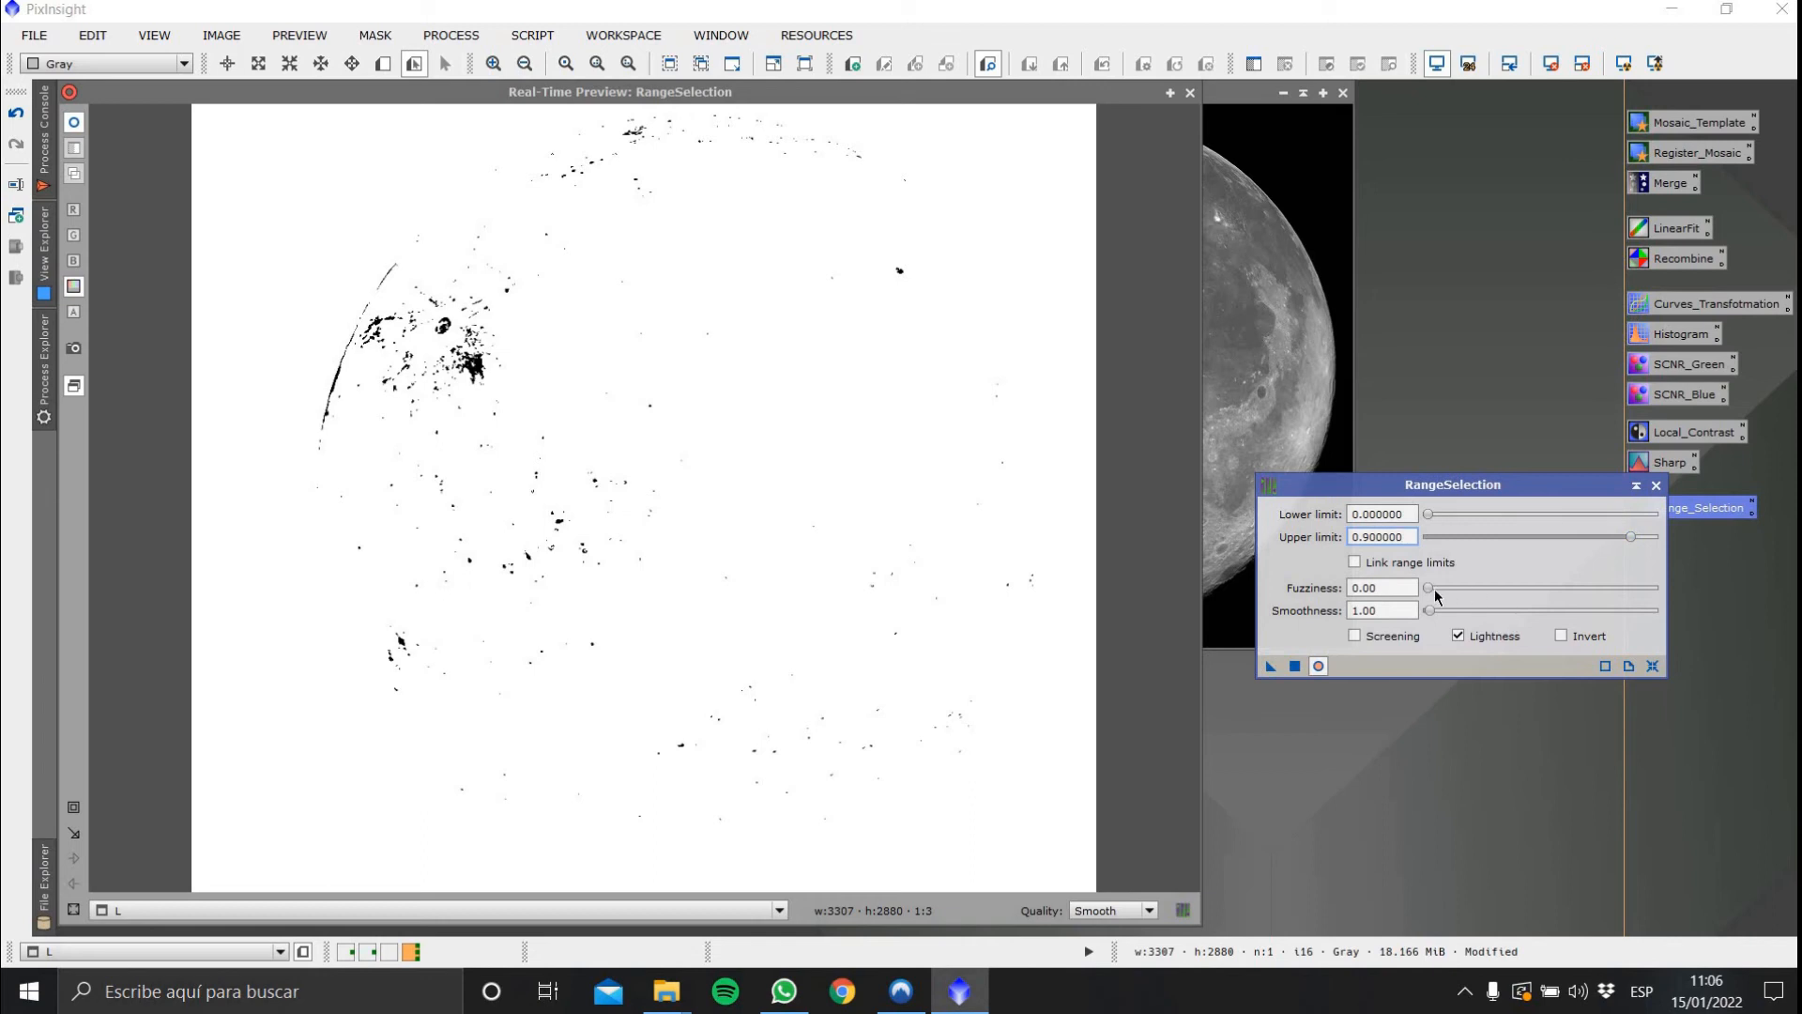
drag(1435, 615, 1439, 618)
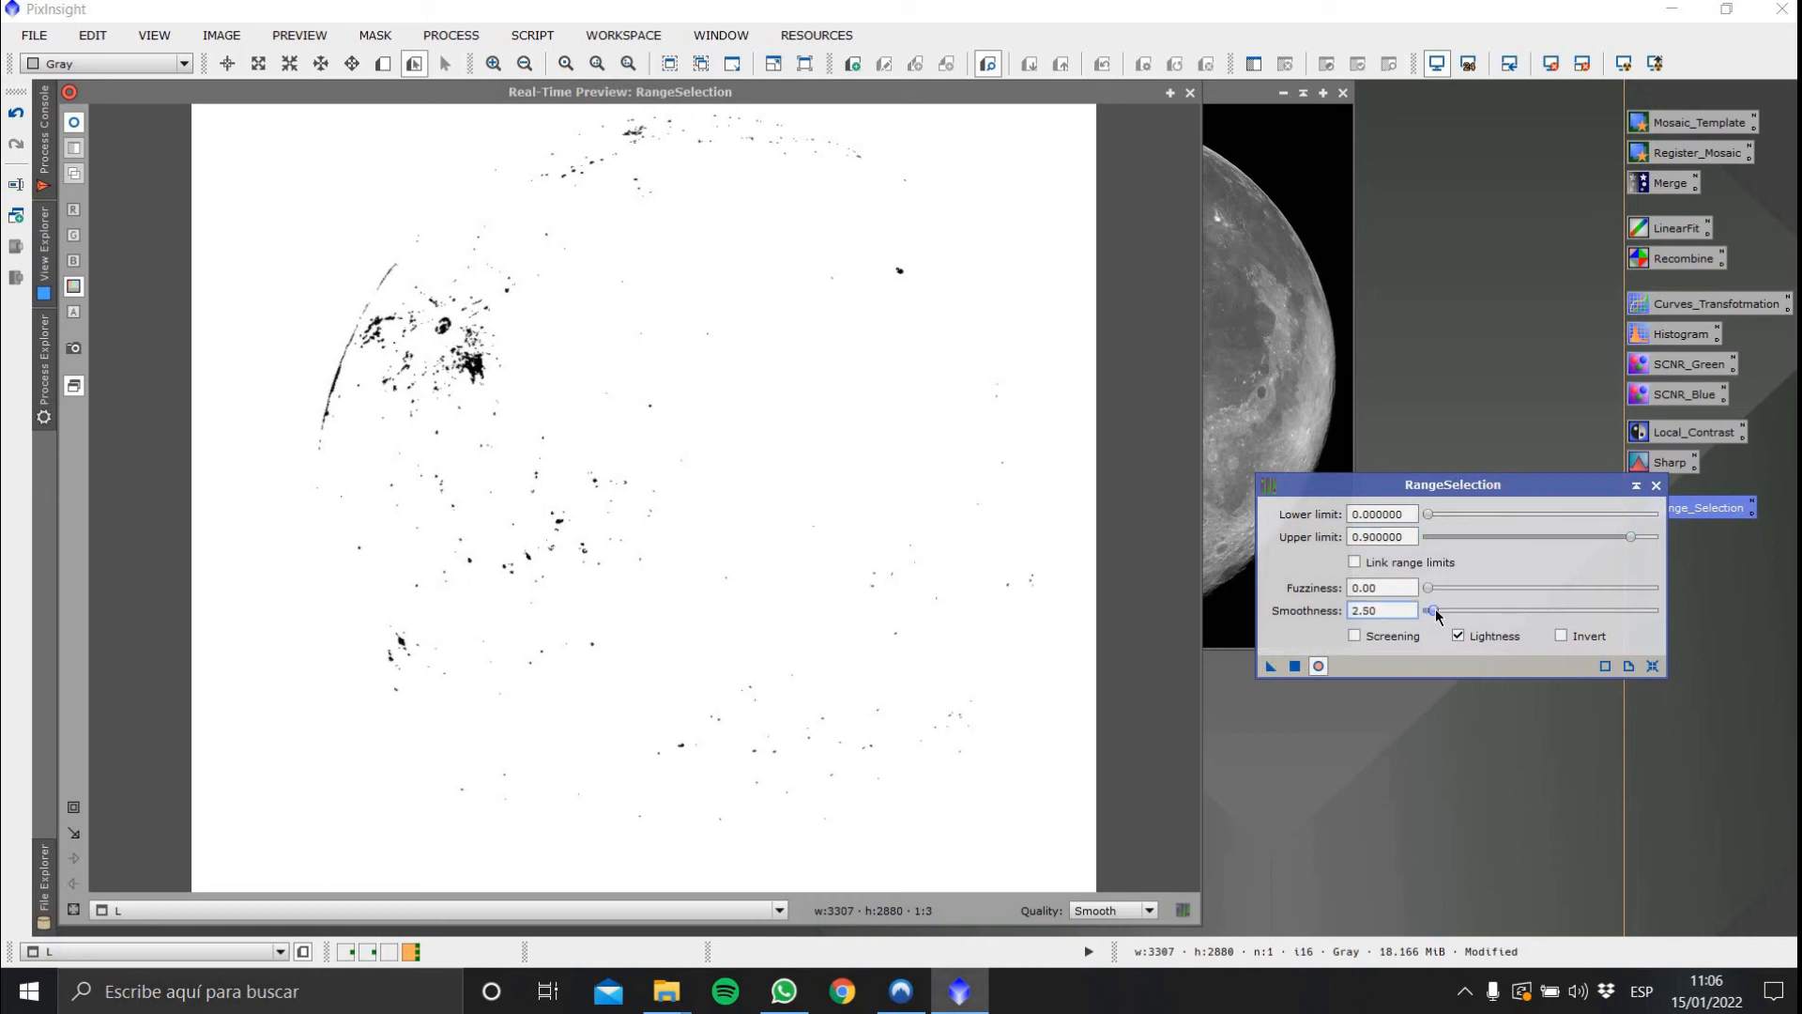
click(1295, 666)
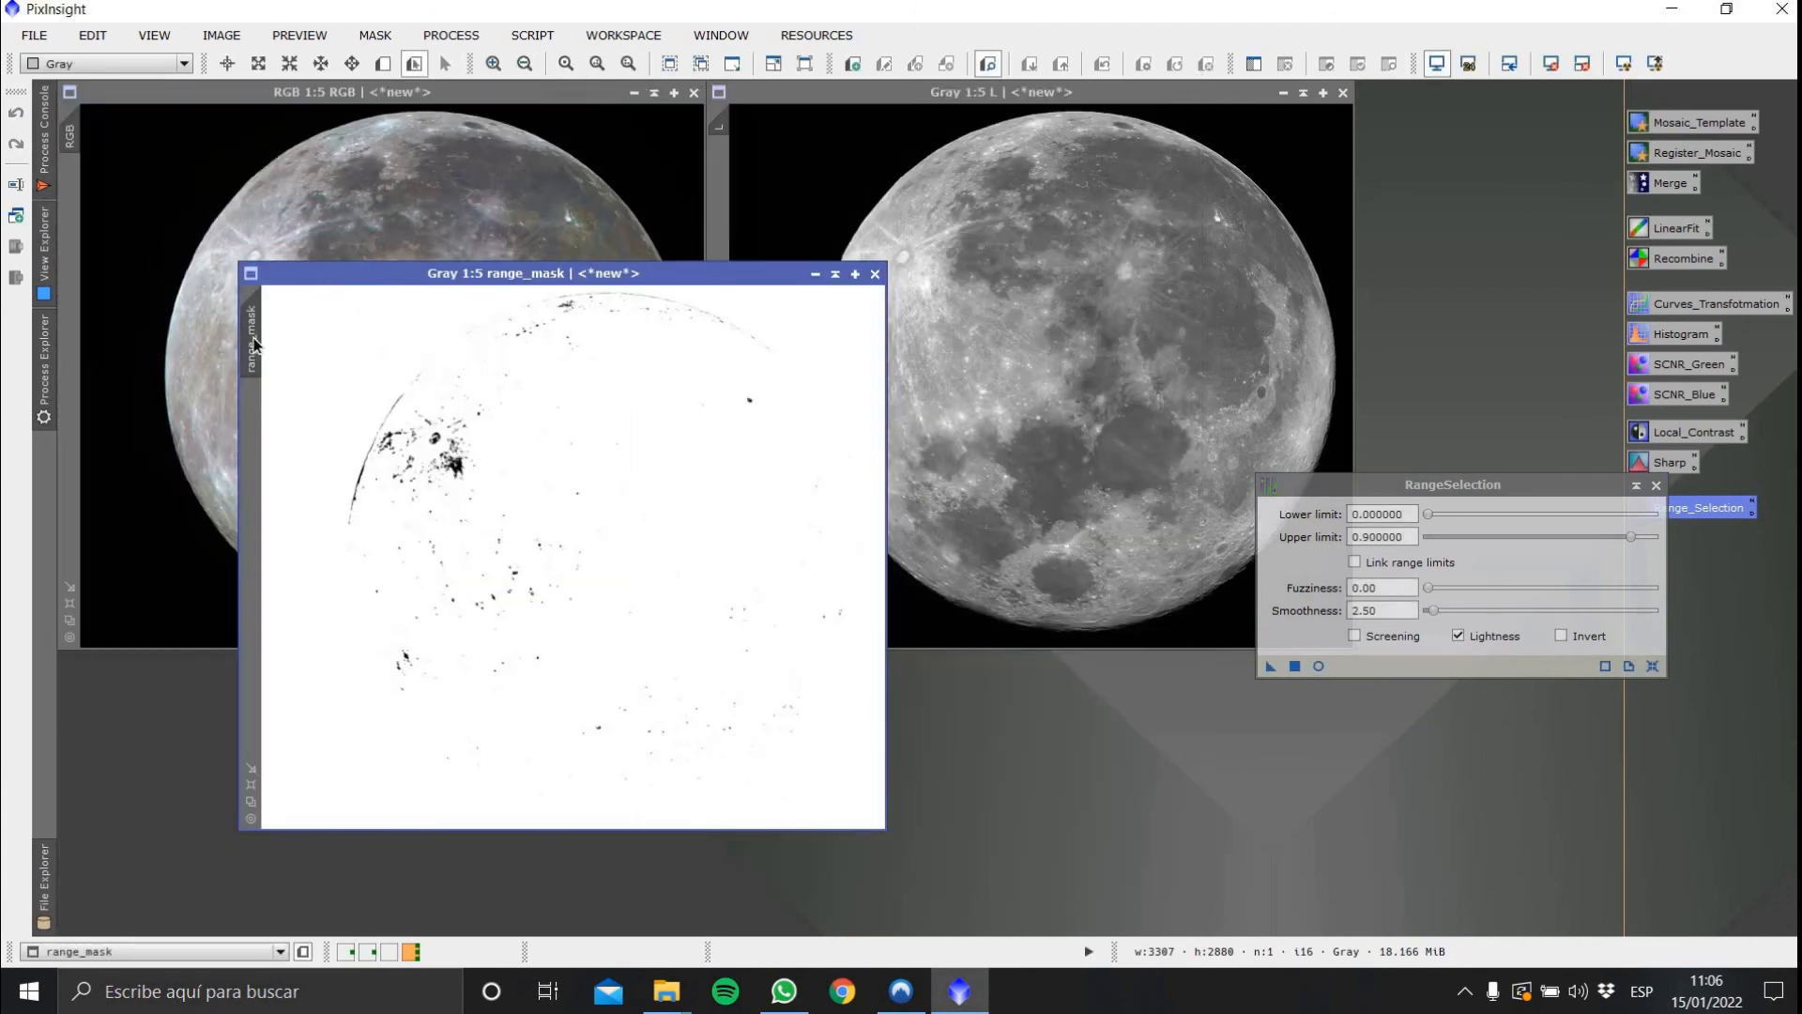
Apply range_mask as a mask on the Gray luminance image, hide the mask overlay, and close RangeSelection
drag(250, 338, 724, 194)
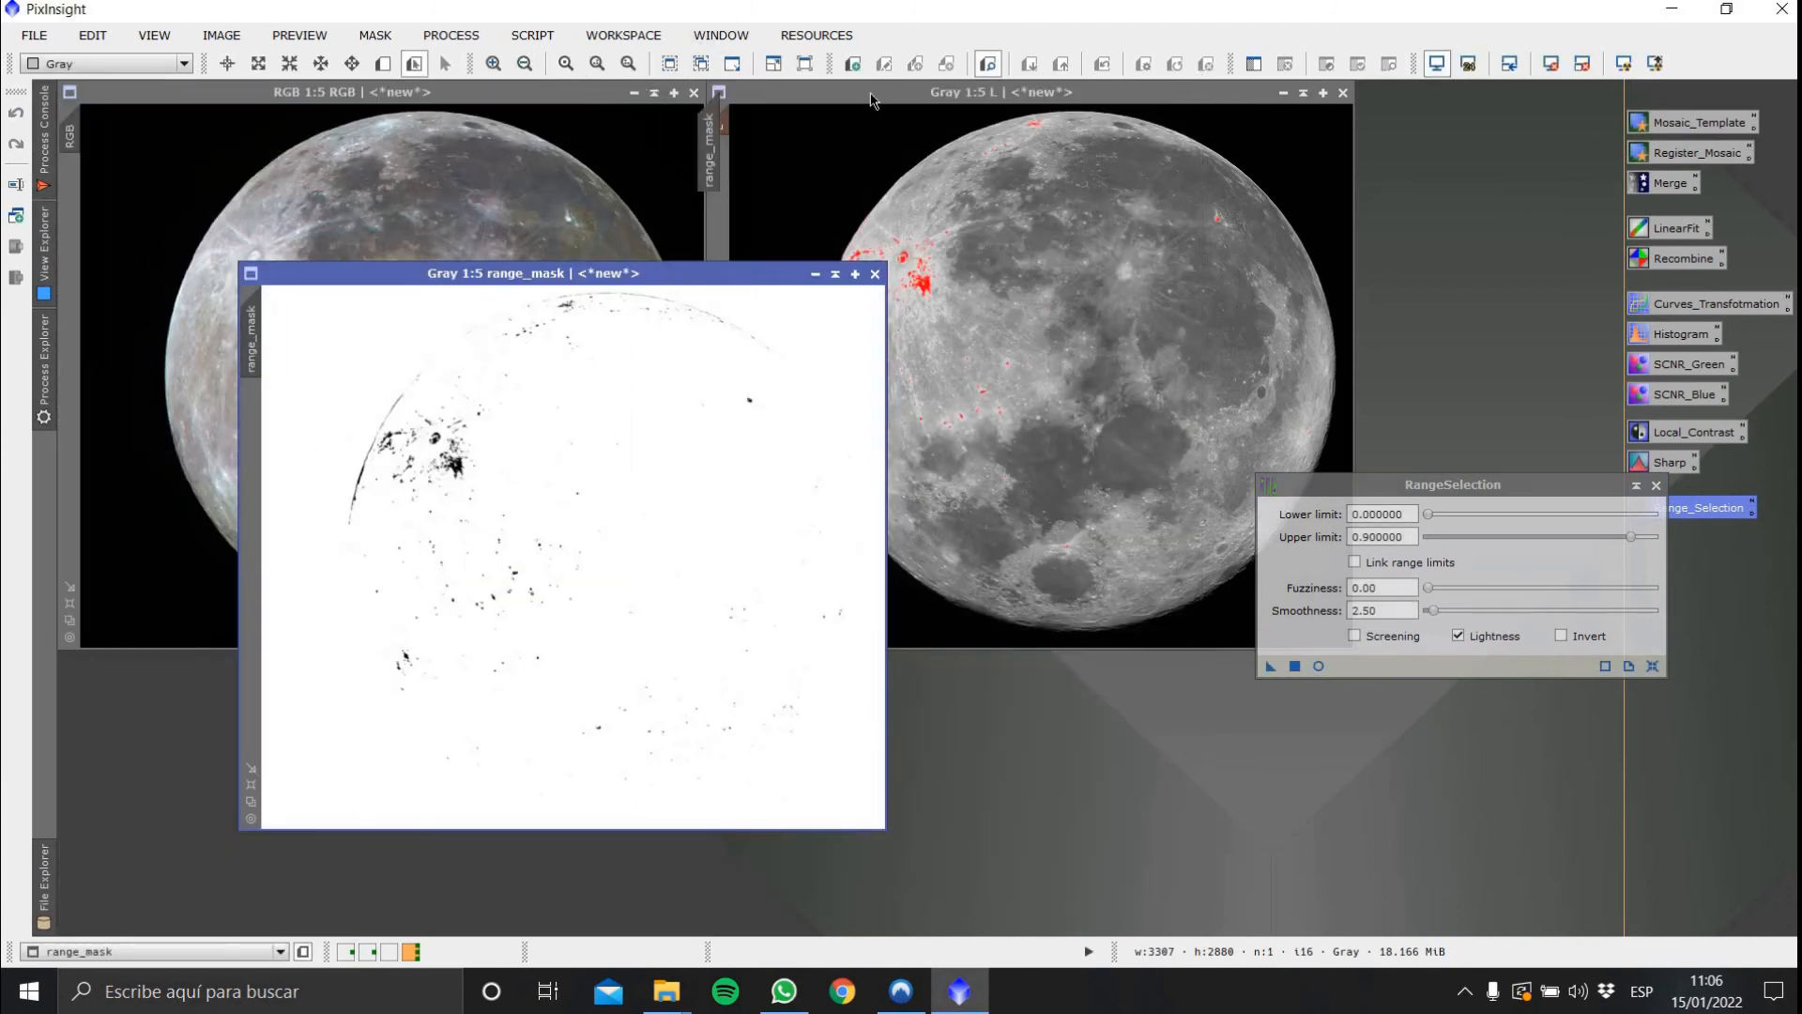
click(1390, 66)
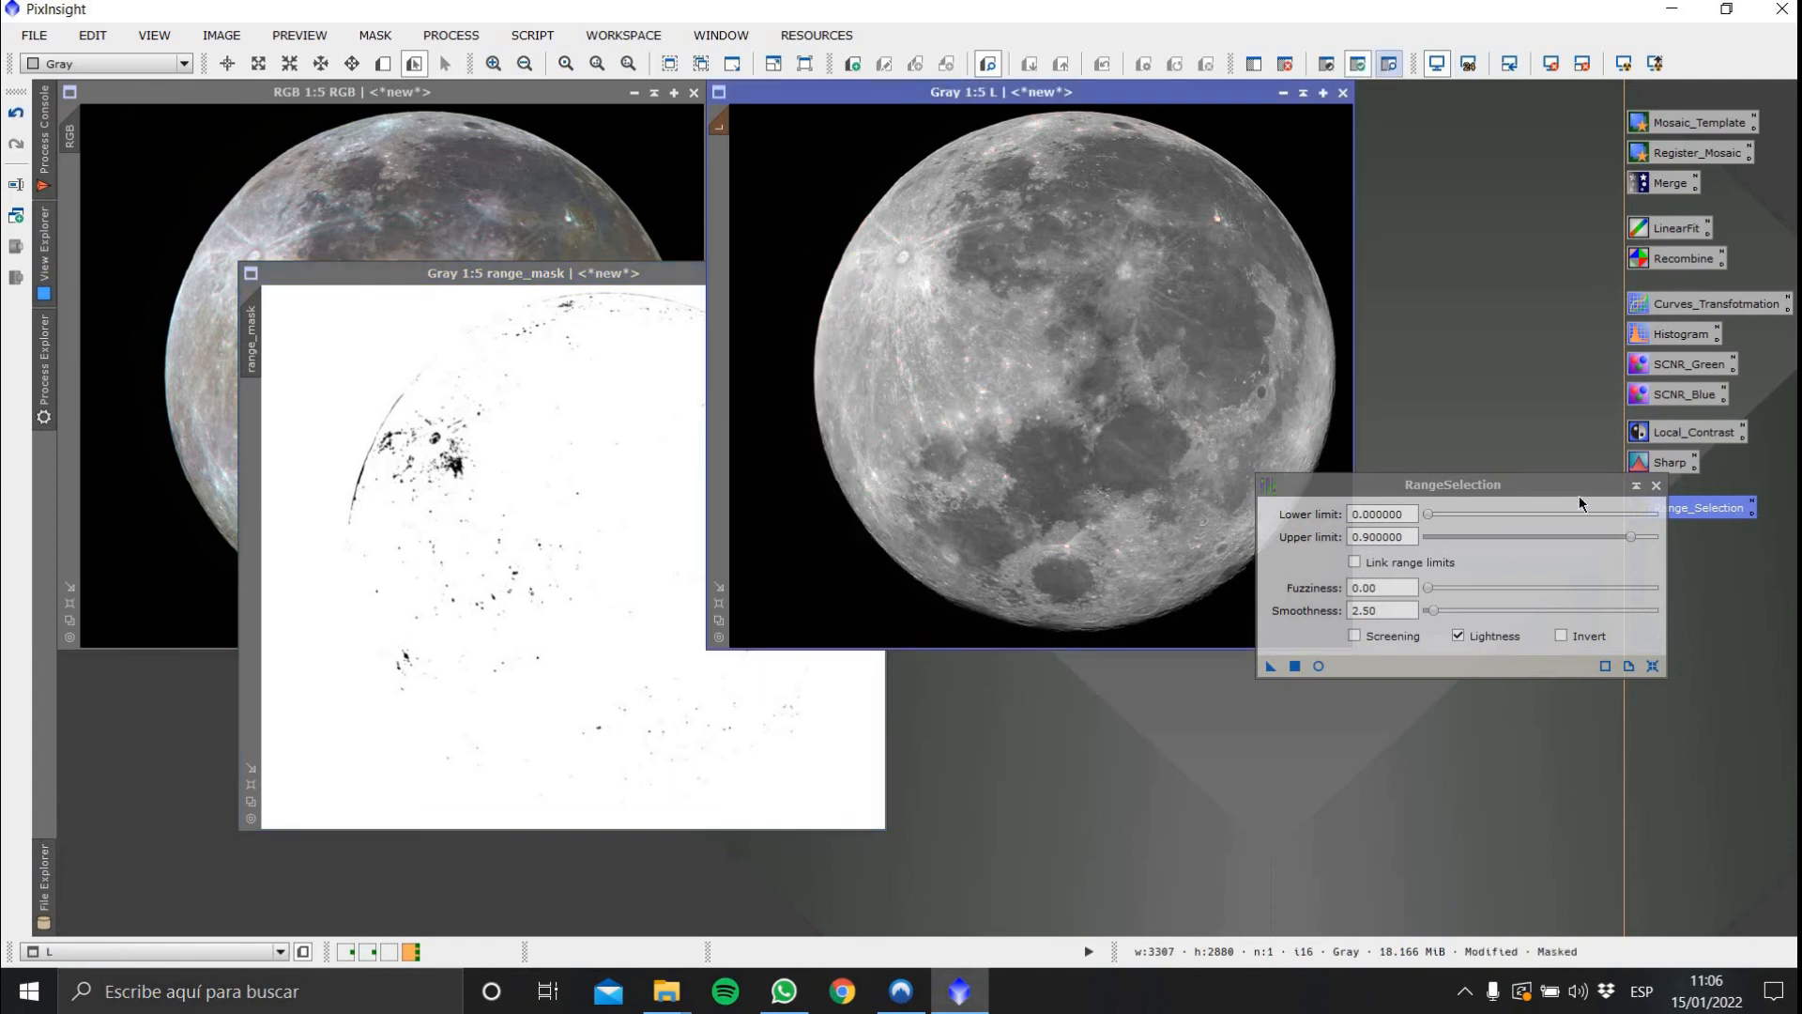
click(1656, 485)
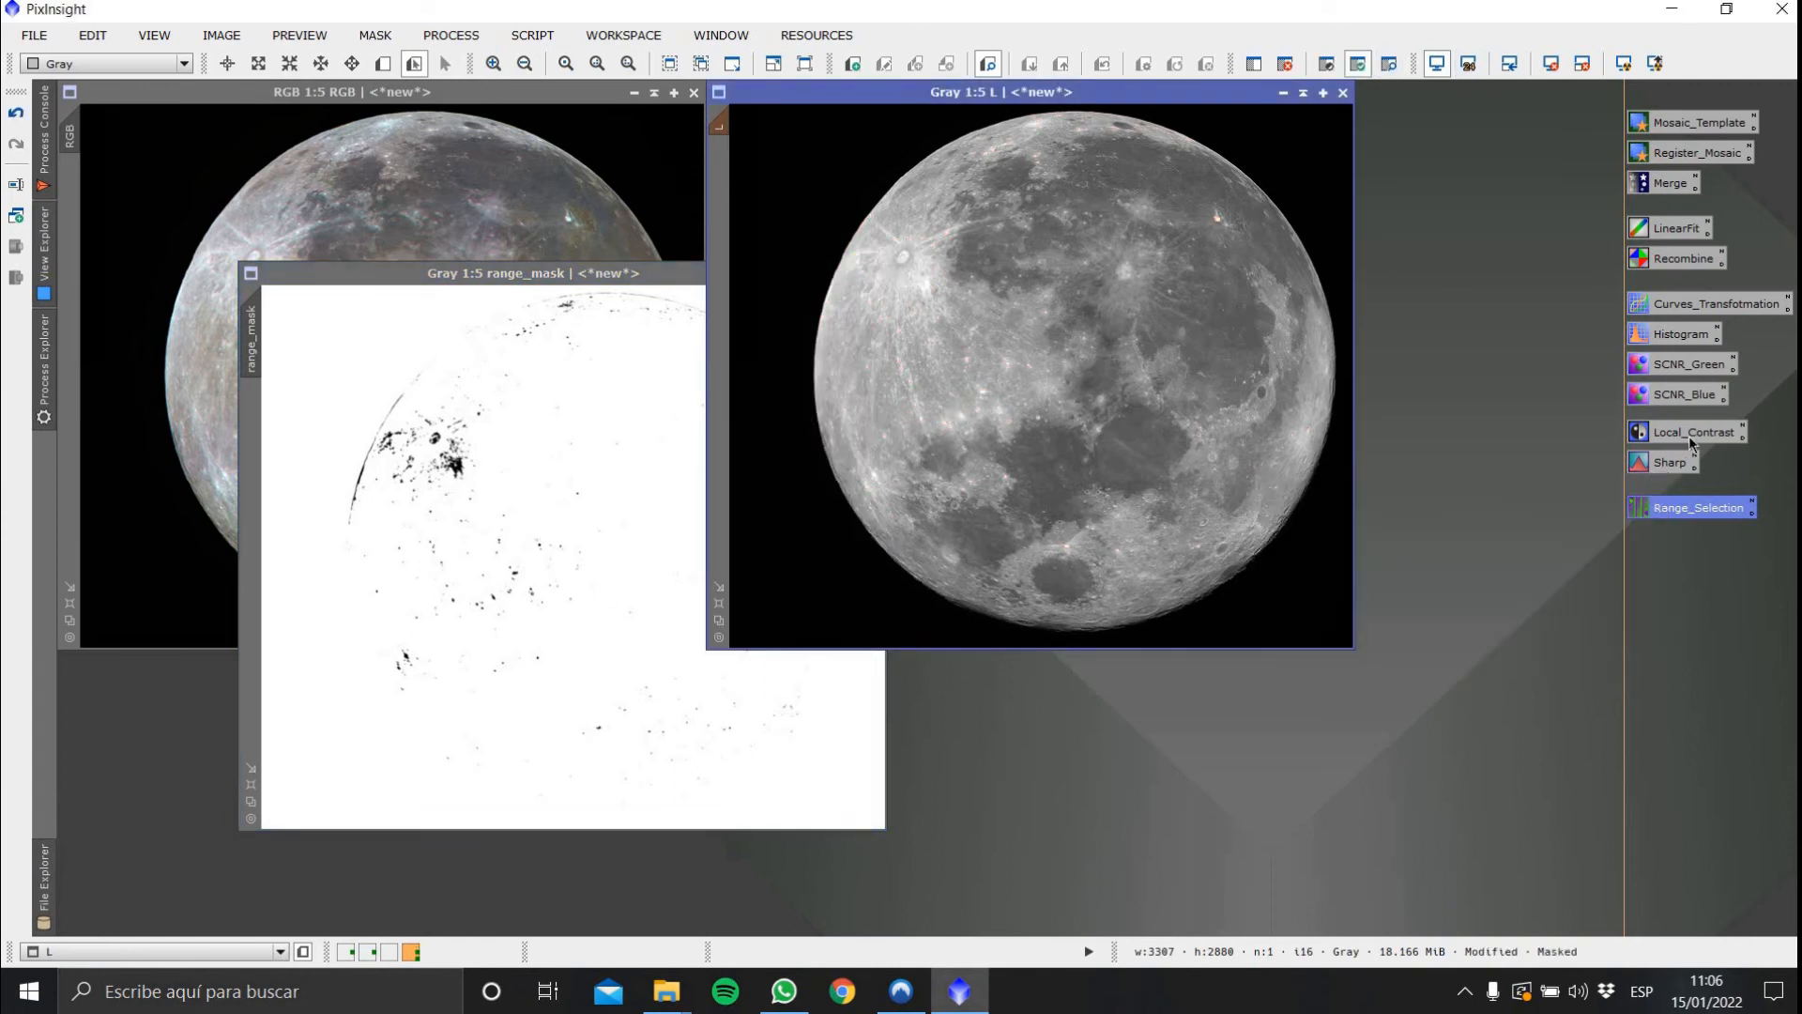
Apply LocalHistogramEqualization to the Gray luminance image with kernel radius 32 and amount 0.1, previewing in real time
double_click(1690, 432)
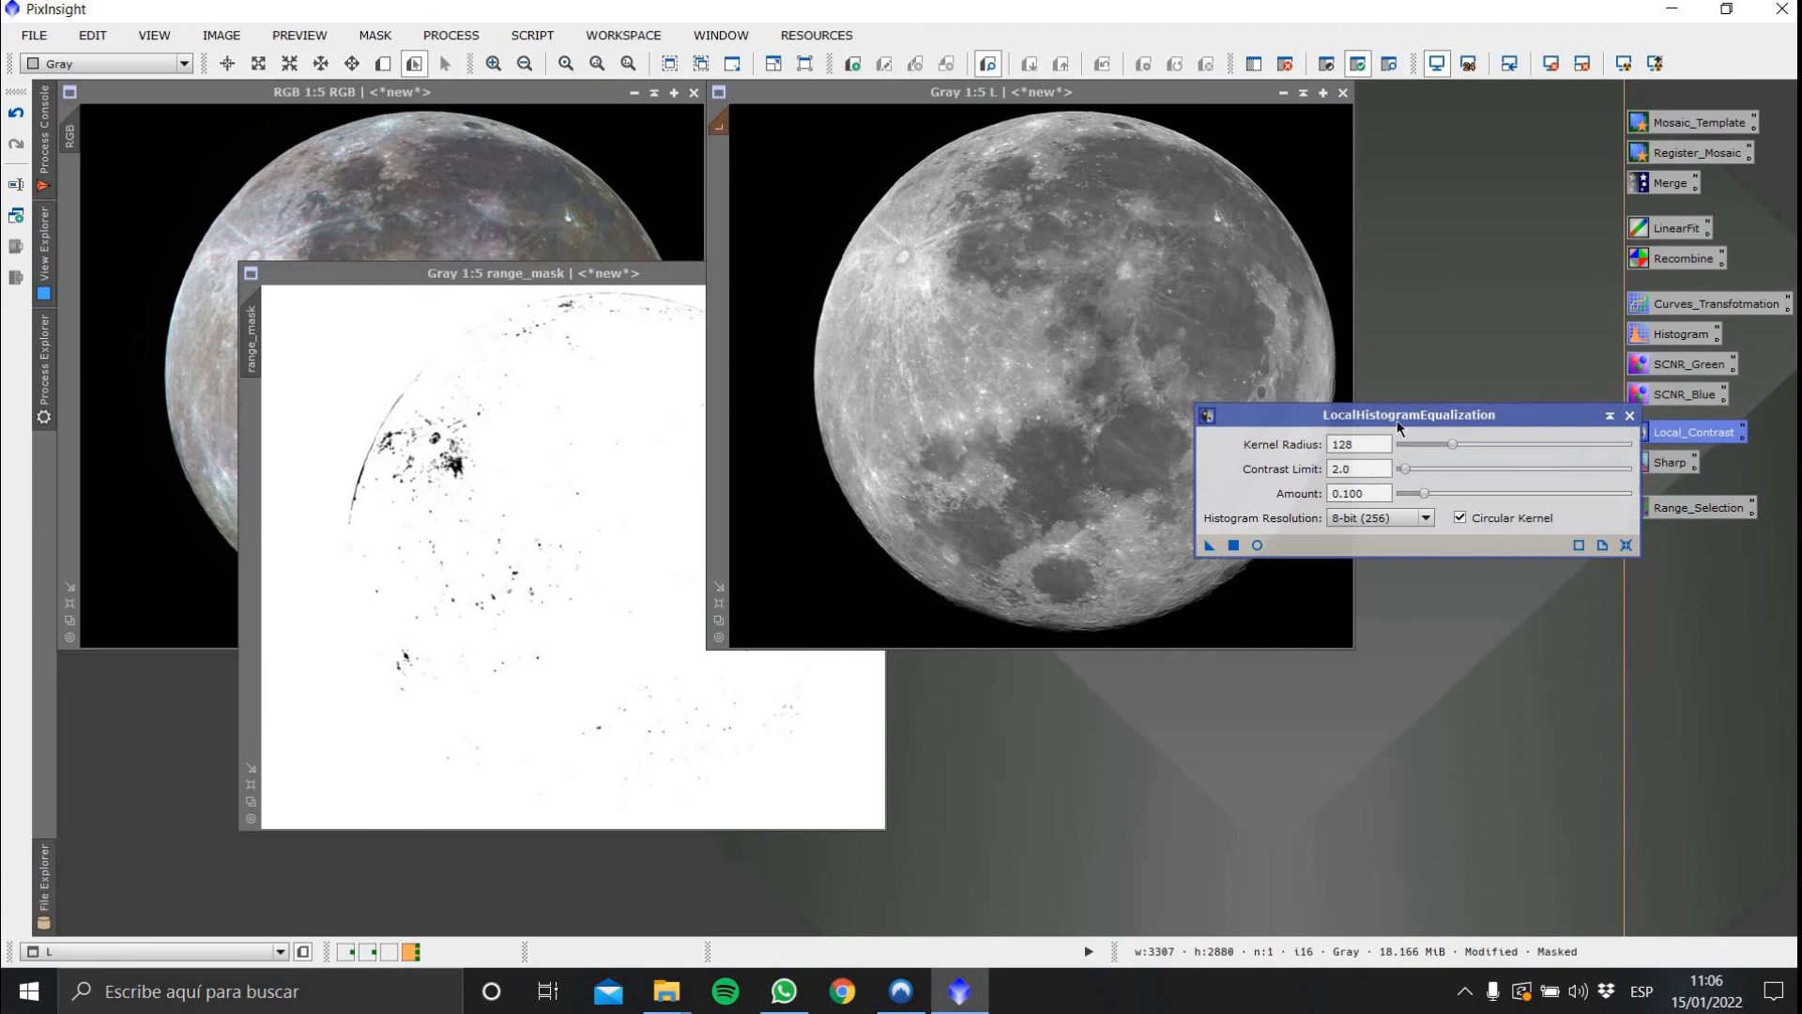
click(1258, 546)
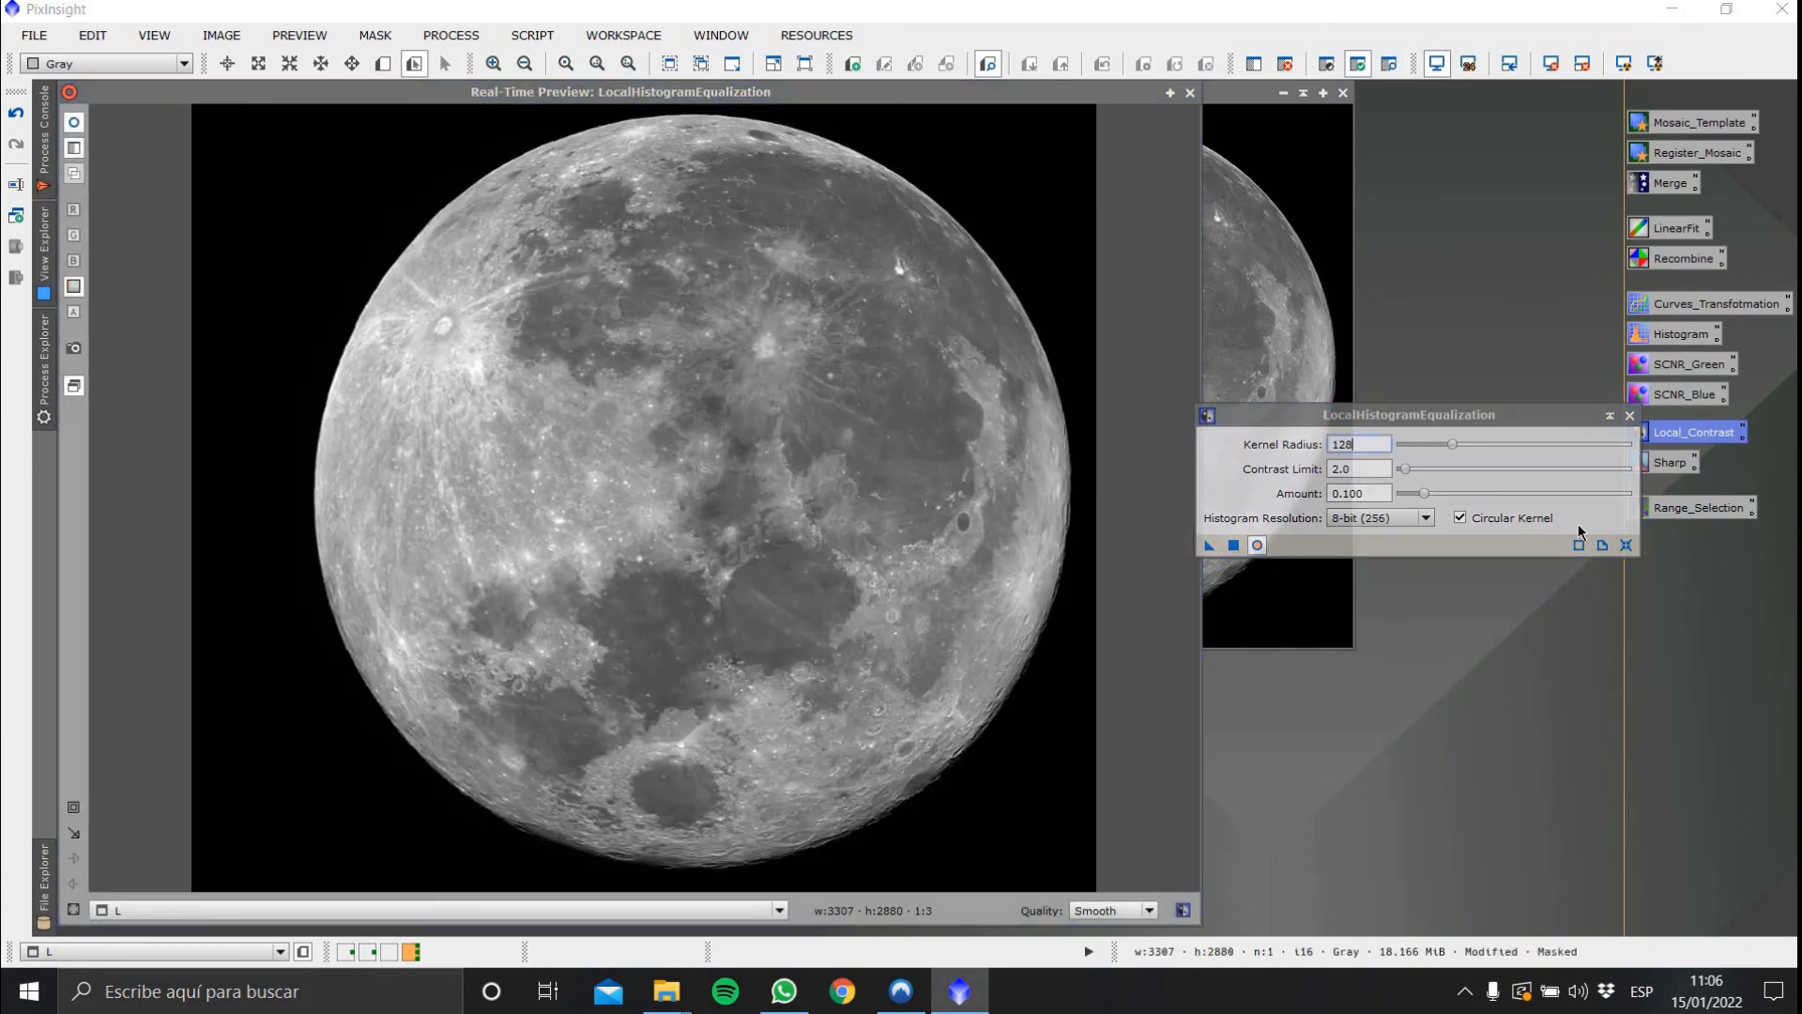
drag(1504, 414, 1581, 559)
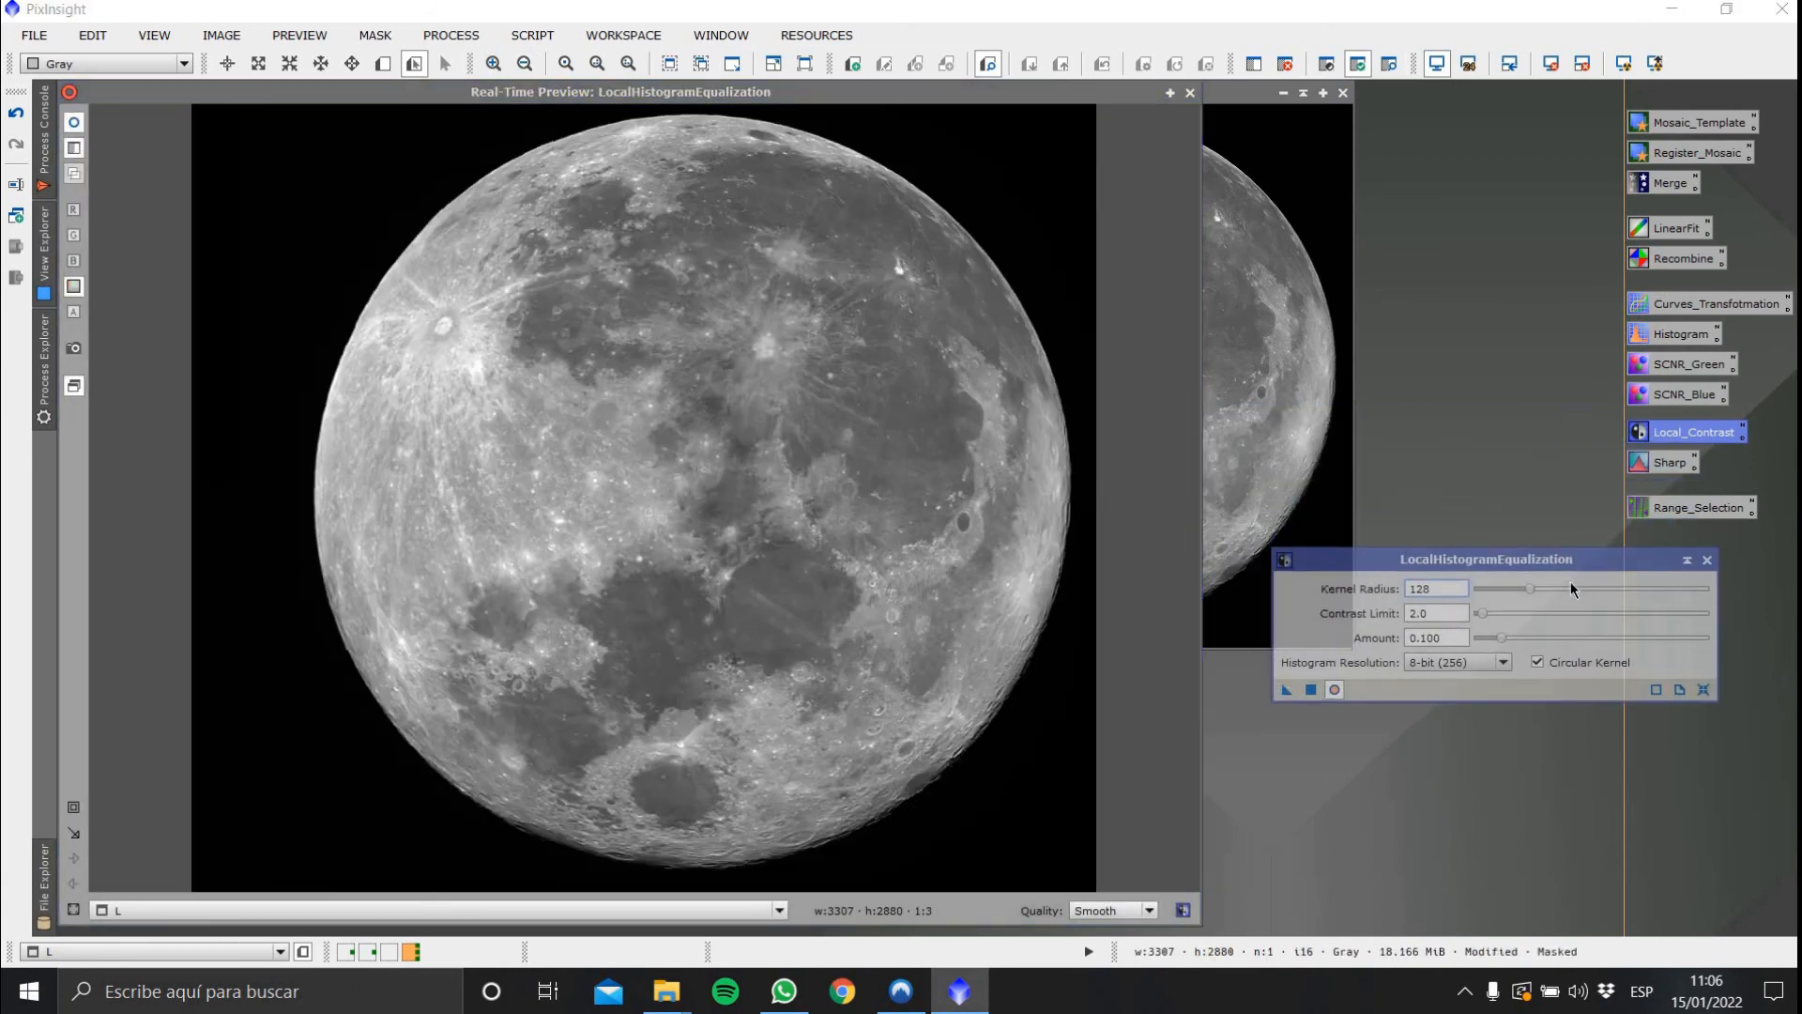
drag(1502, 639, 1744, 642)
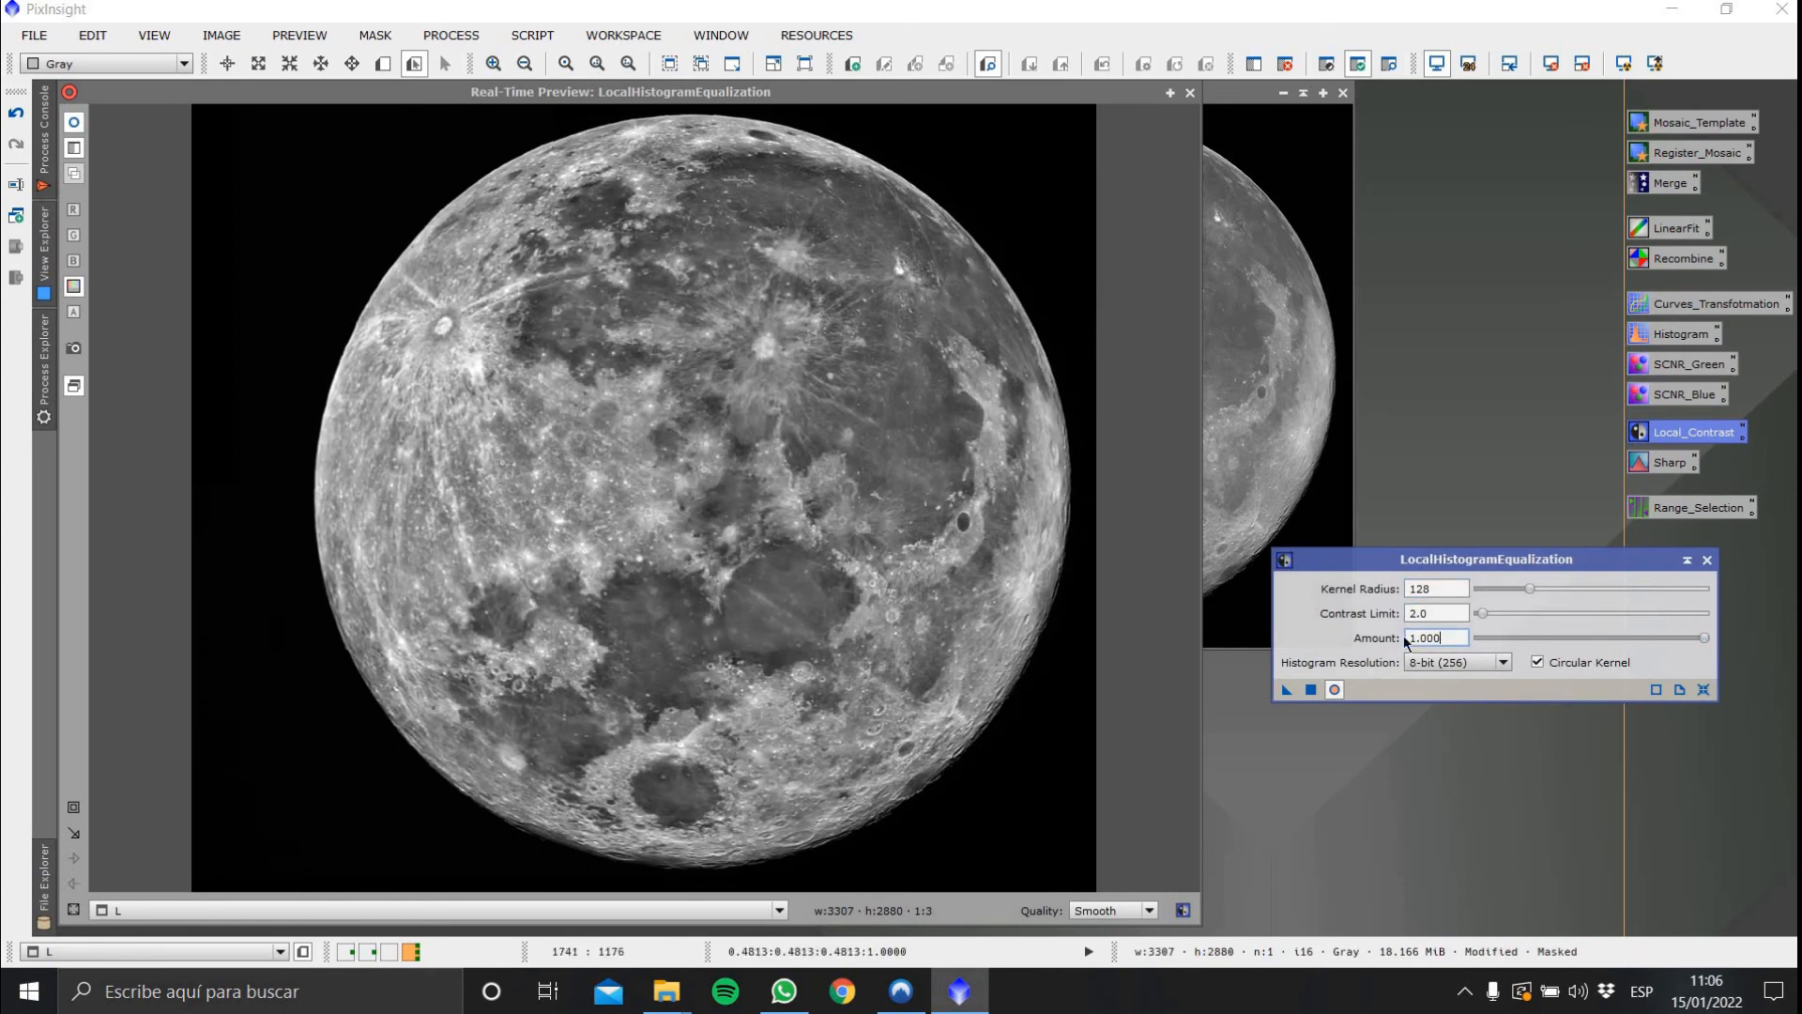
drag(1443, 638, 1290, 626)
text(0.1)
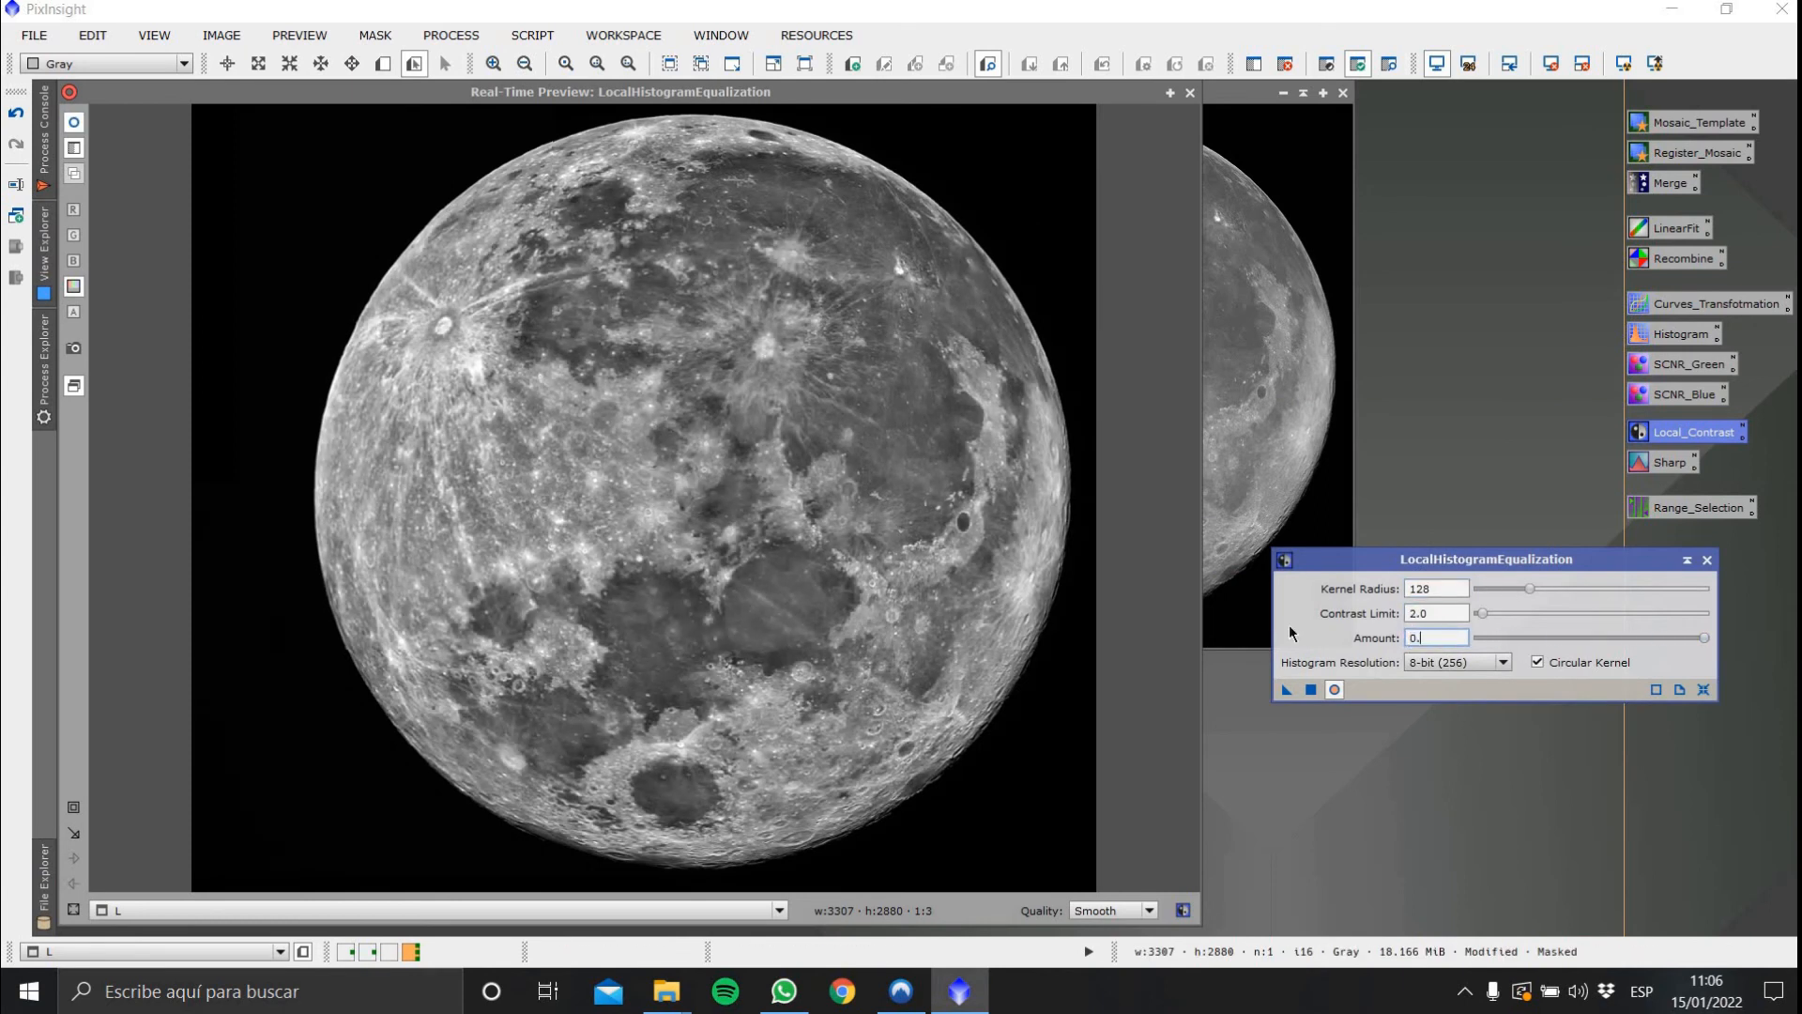
click(1444, 593)
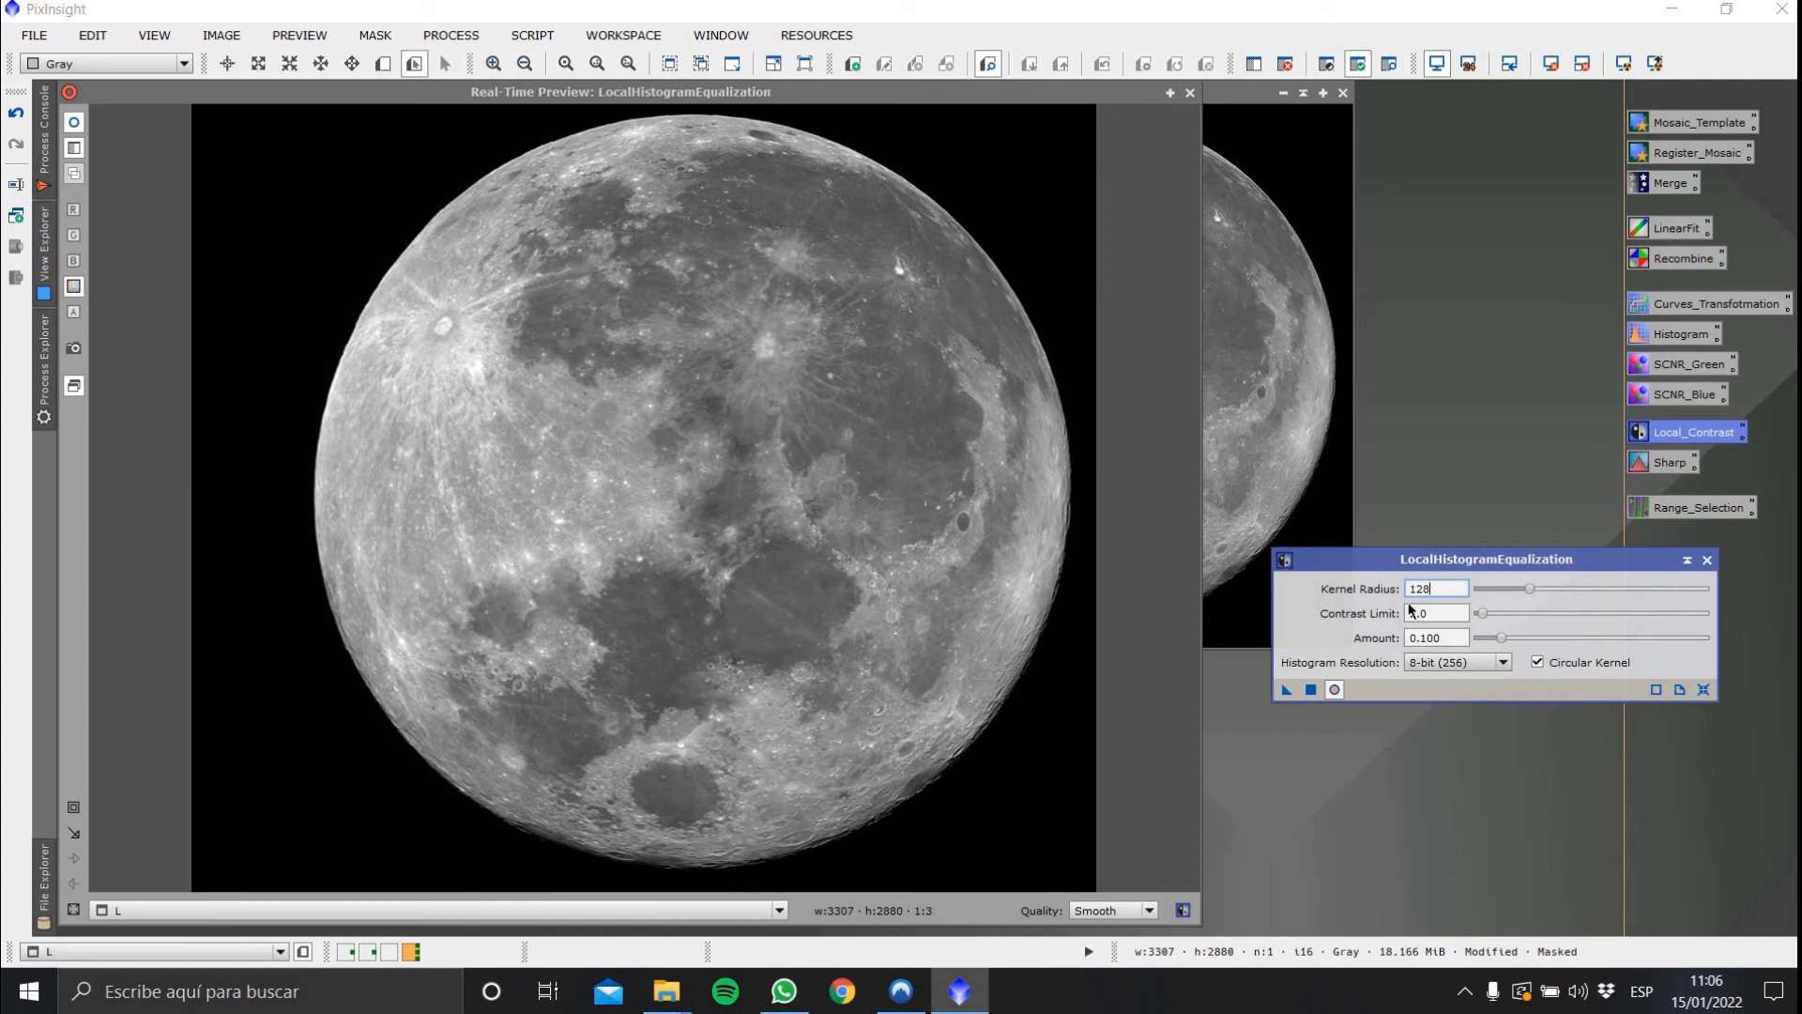
drag(1287, 690, 1264, 325)
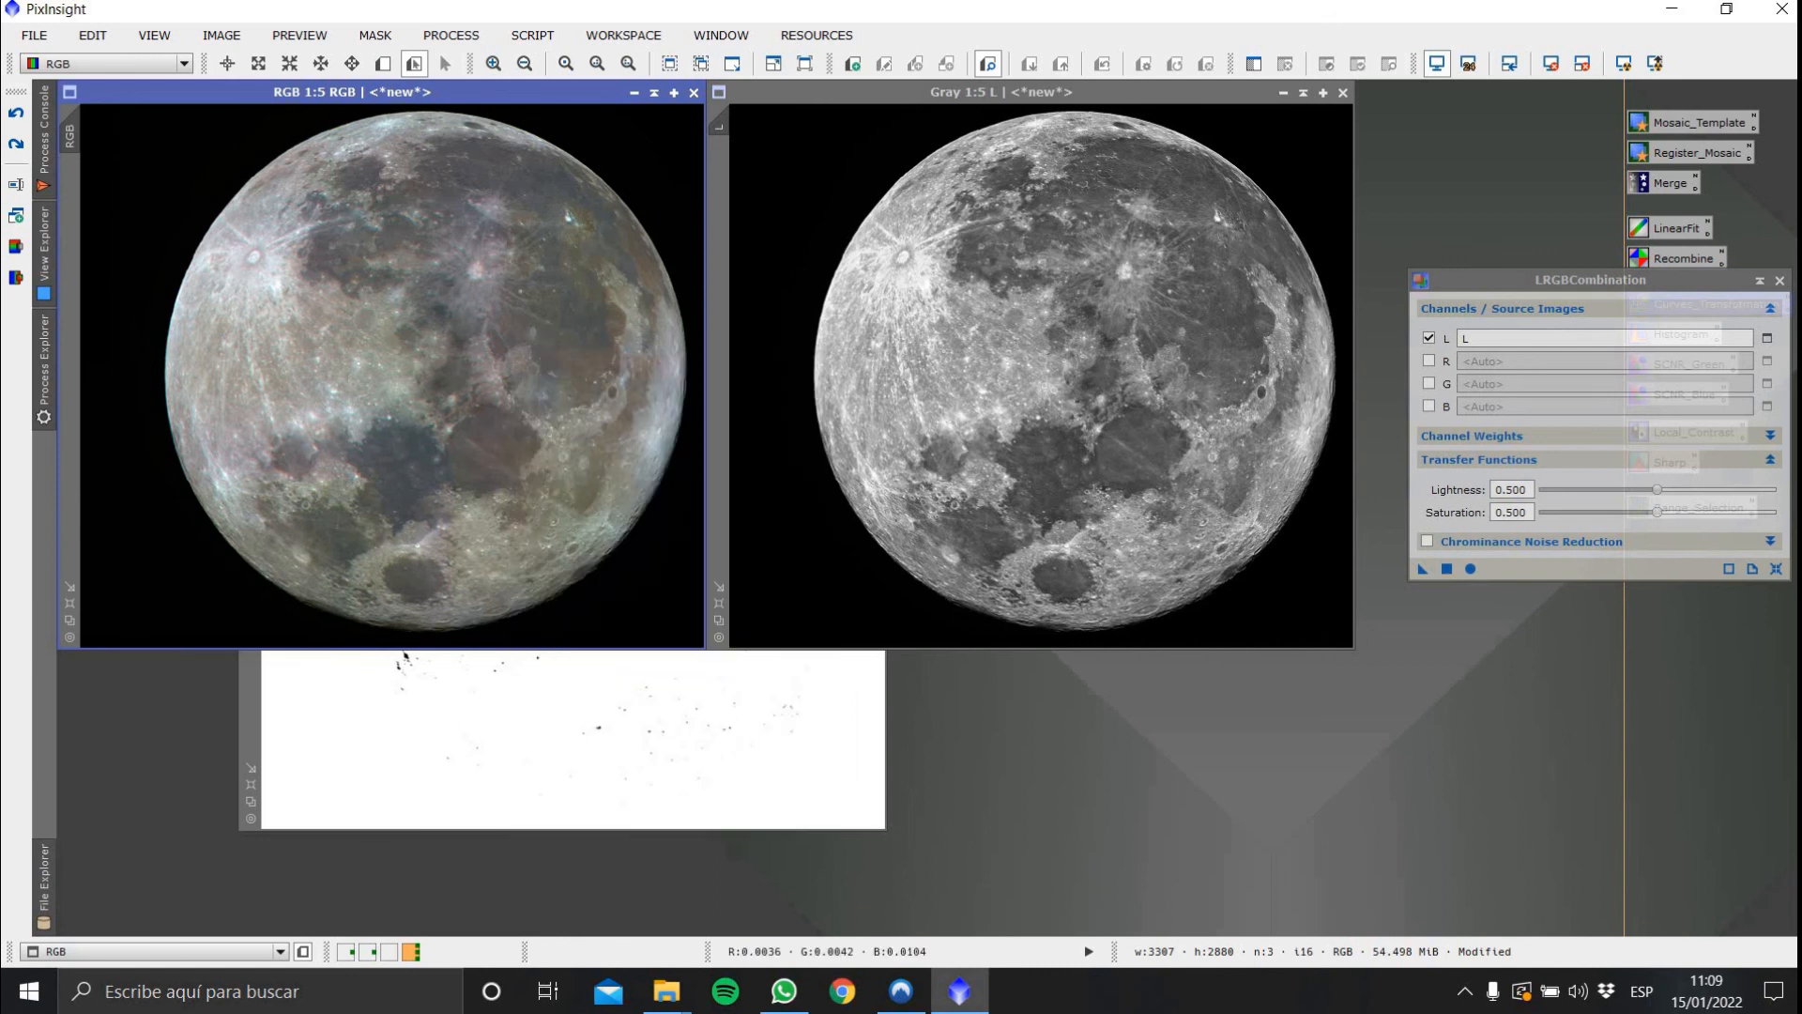
Apply LRGBCombination with L as luminance to the RGB image and decline closing the range_mask and Gray windows
drag(1423, 569, 403, 334)
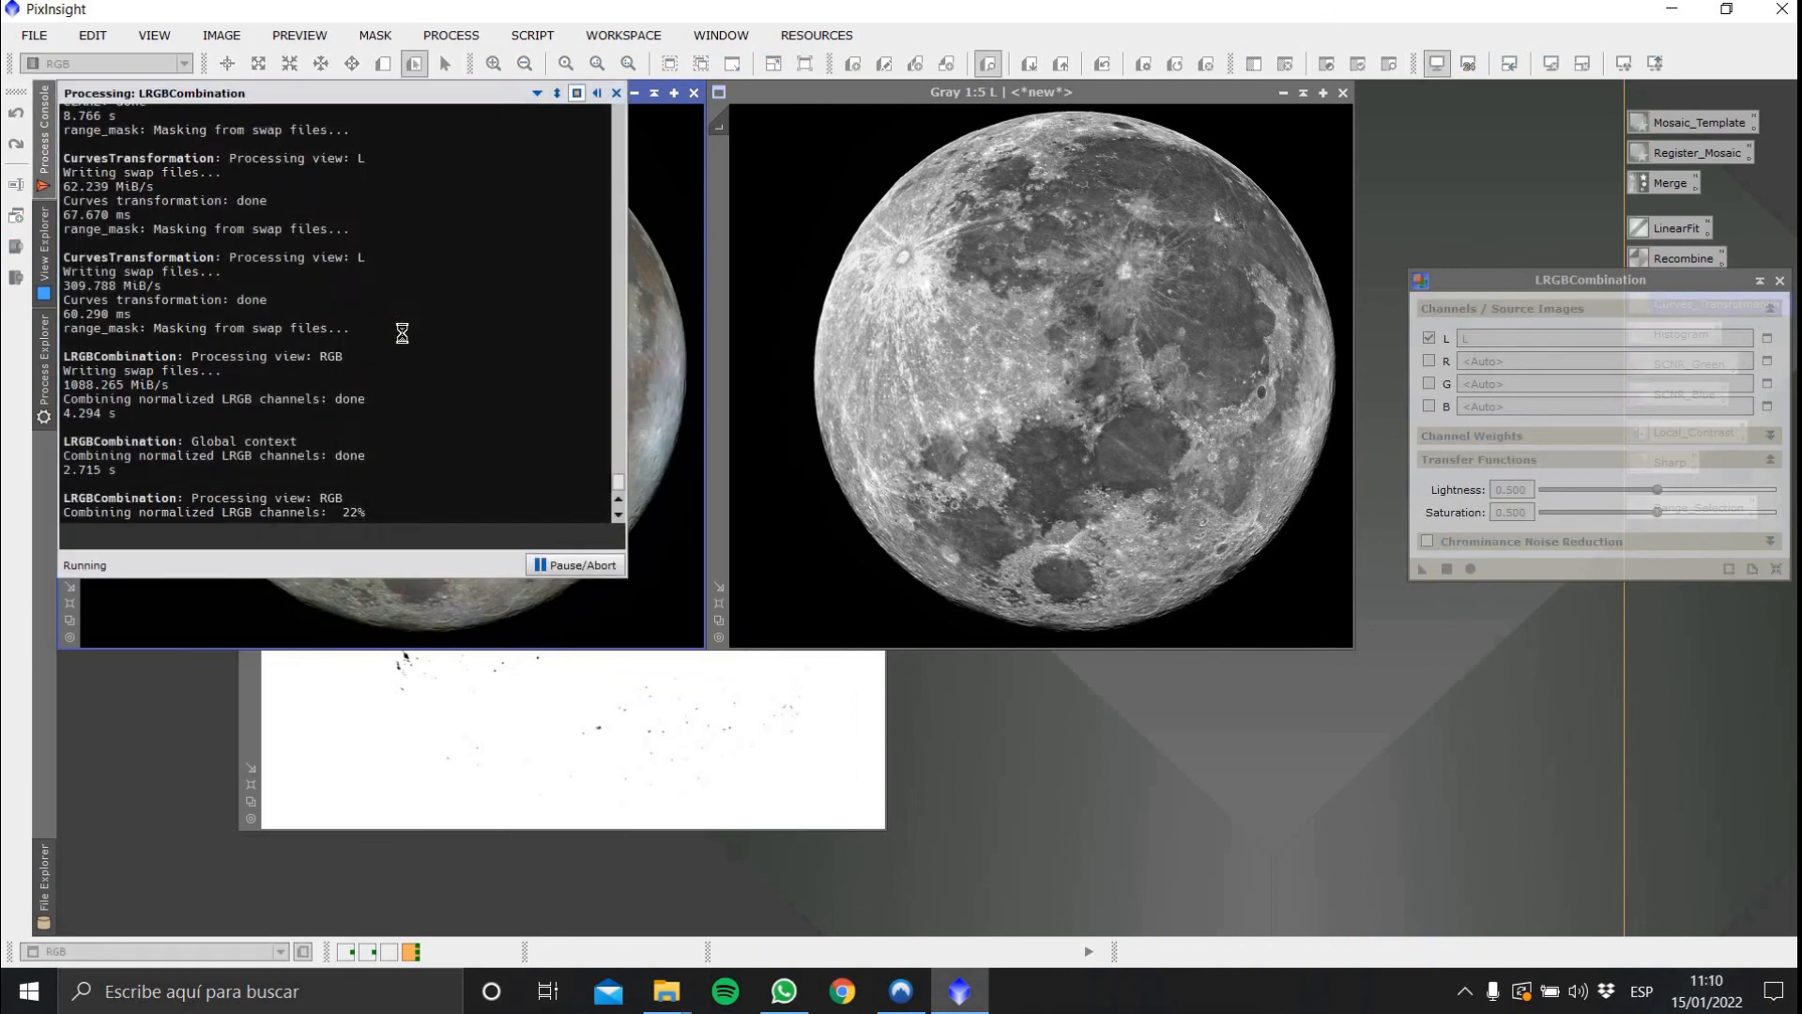
click(876, 274)
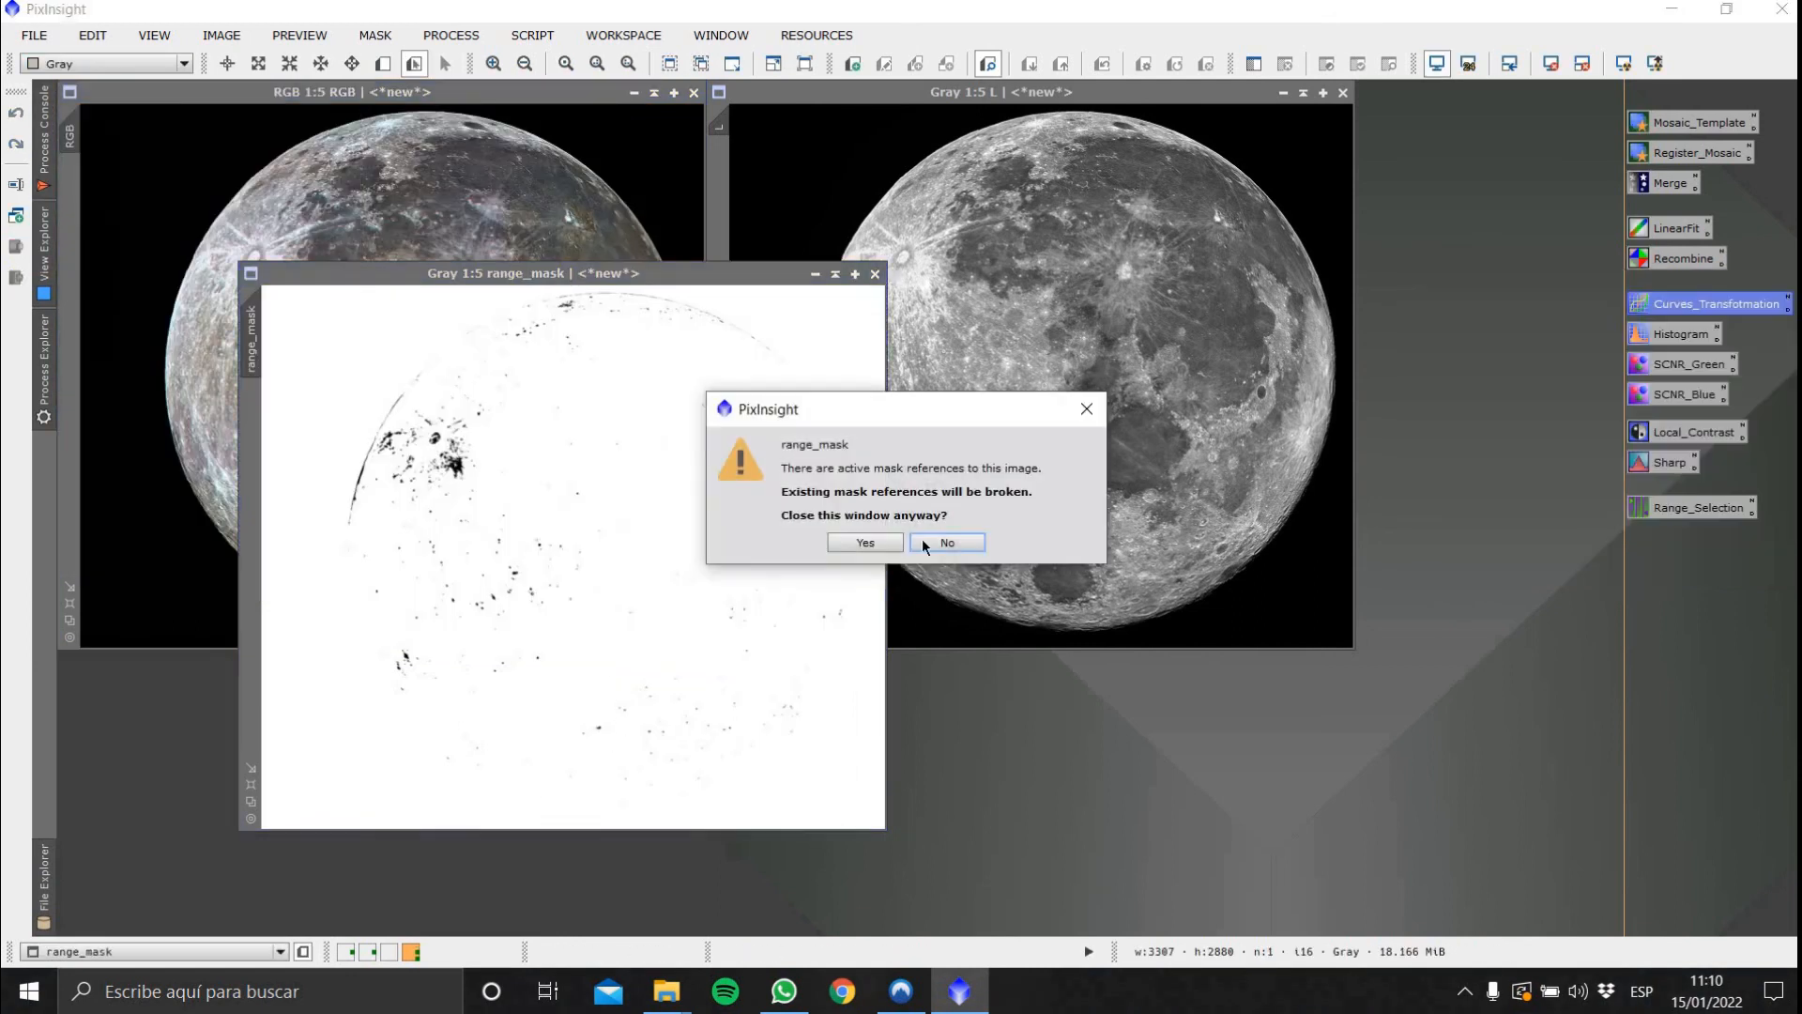
click(922, 539)
click(1343, 92)
click(922, 539)
Open CurvesTransformation with real-time preview on the RGB image and add shadow, midtone and highlight curve points
double_click(1716, 304)
click(1234, 772)
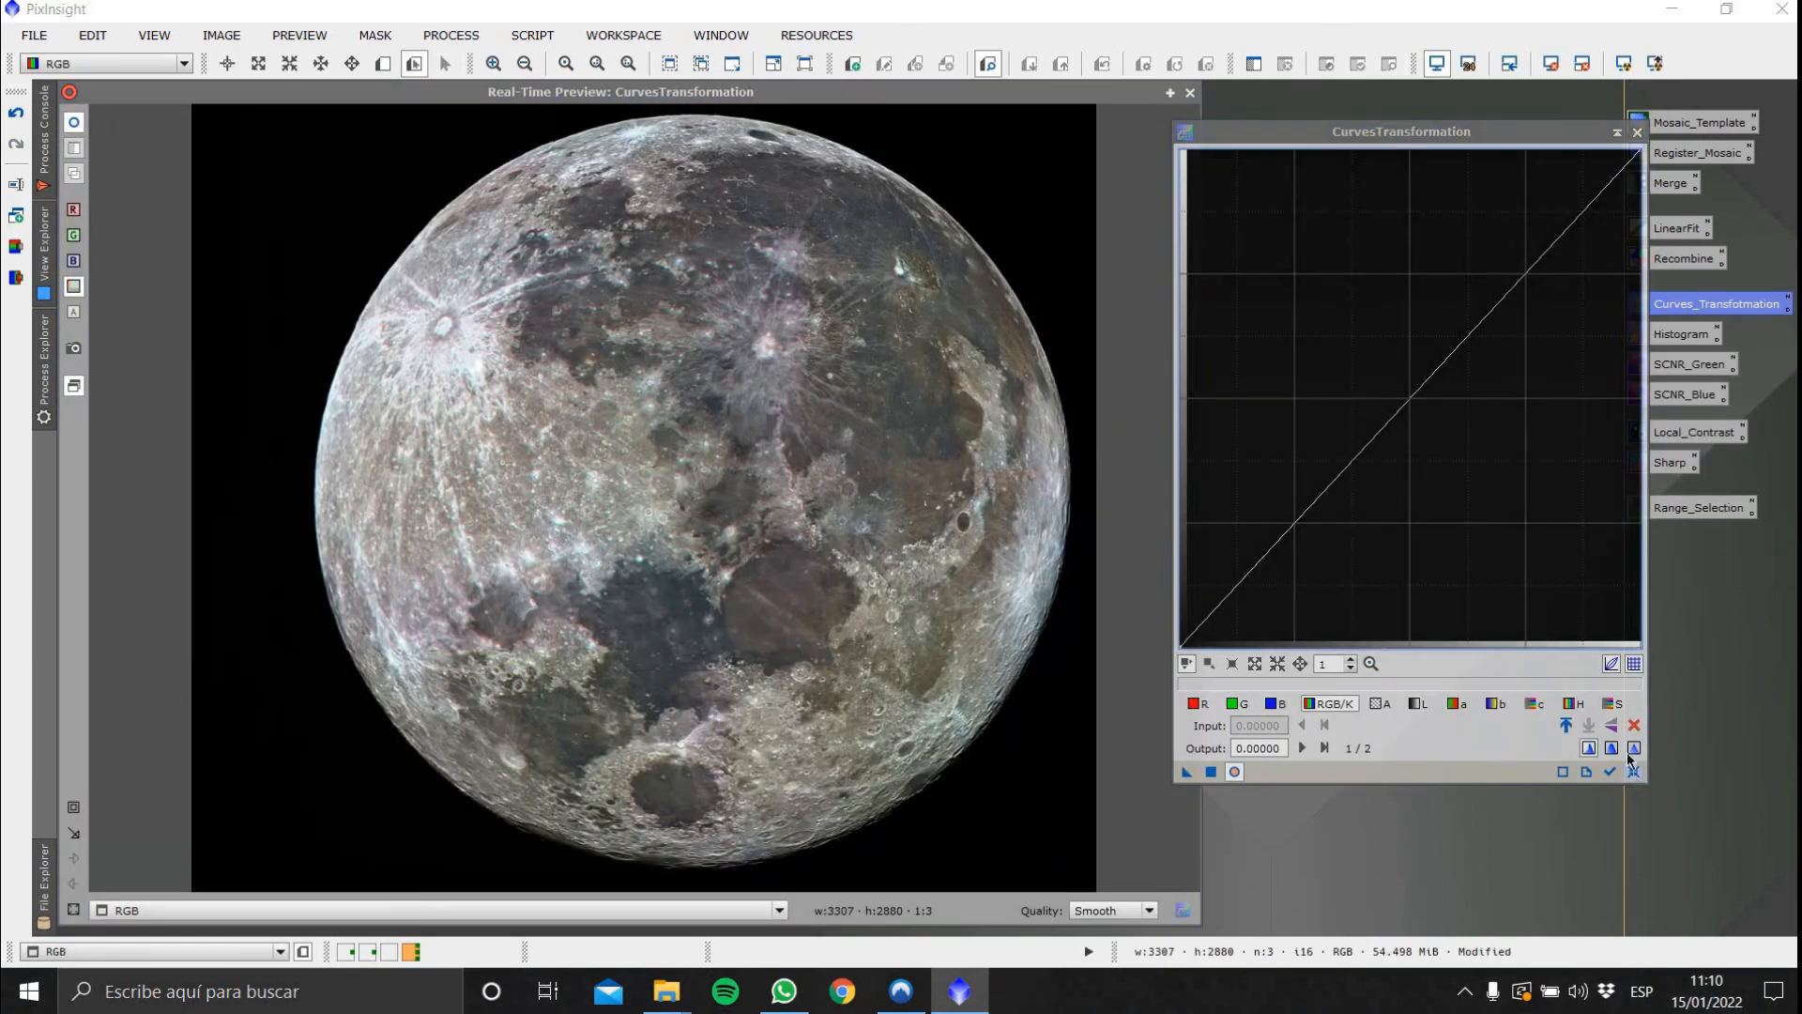
click(1409, 399)
click(1240, 588)
click(1587, 210)
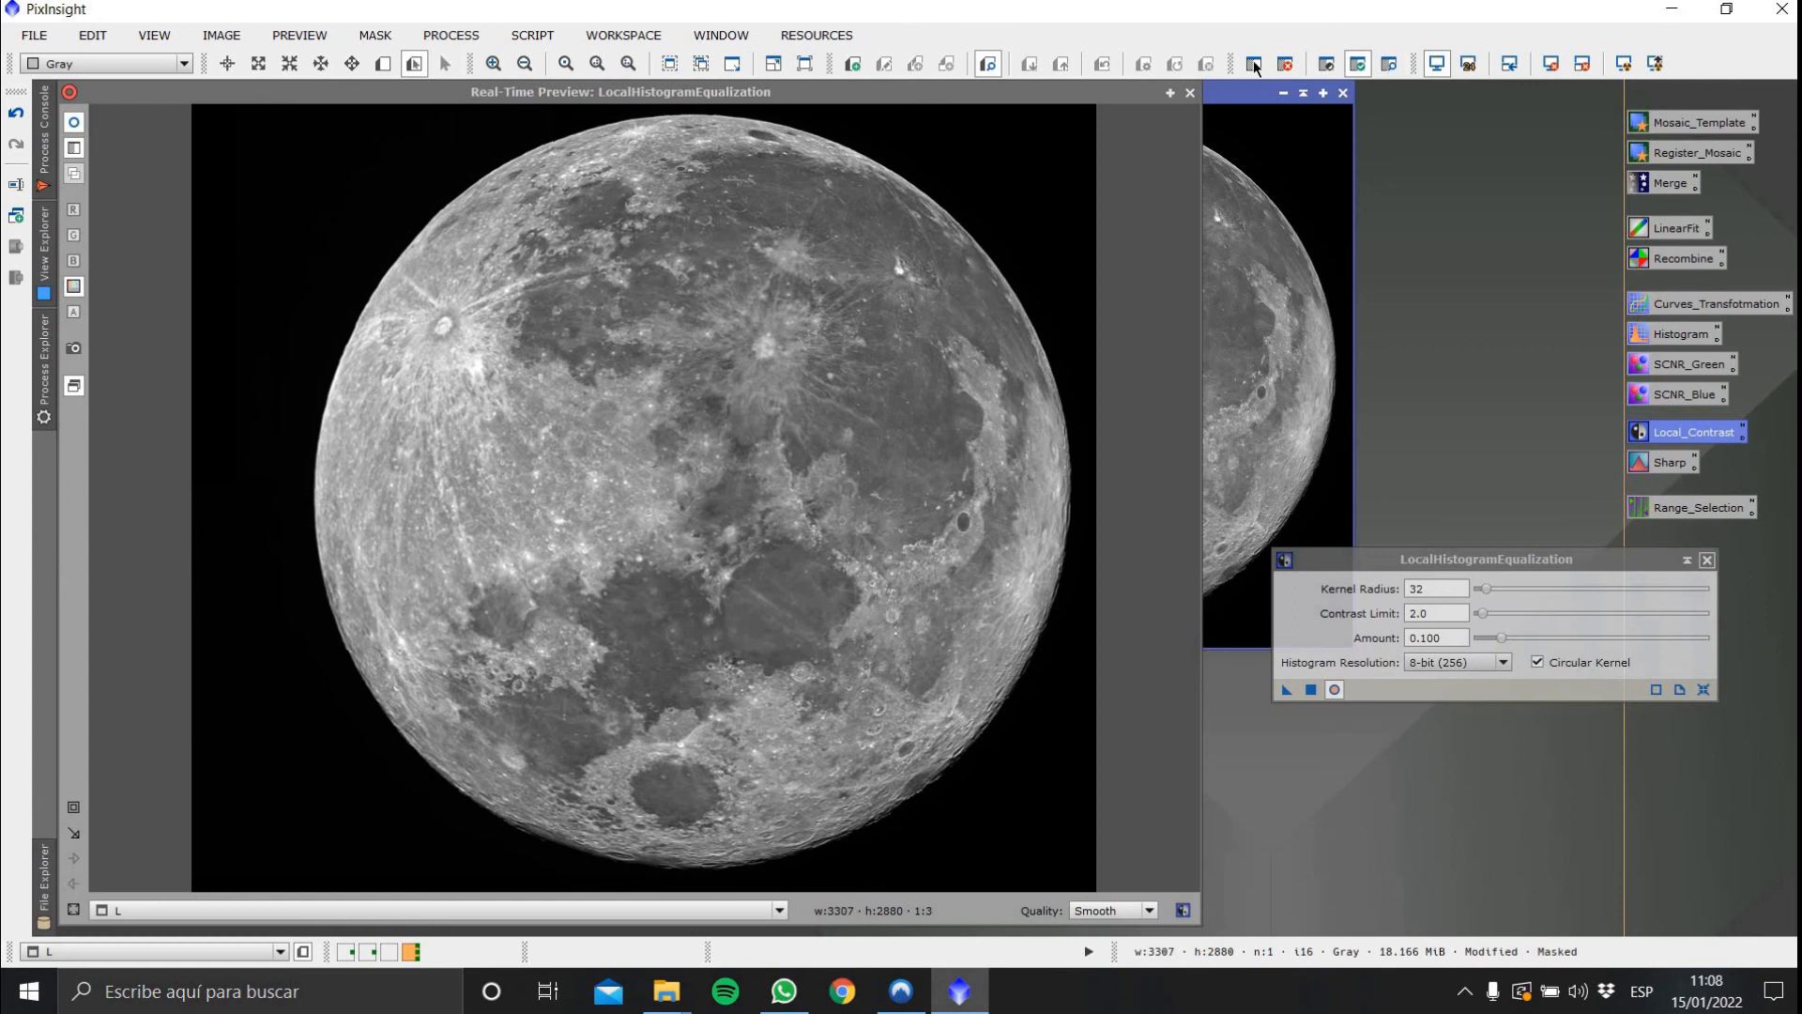
Close LocalHistogramEqualization and its real-time preview window
click(1707, 561)
click(1190, 92)
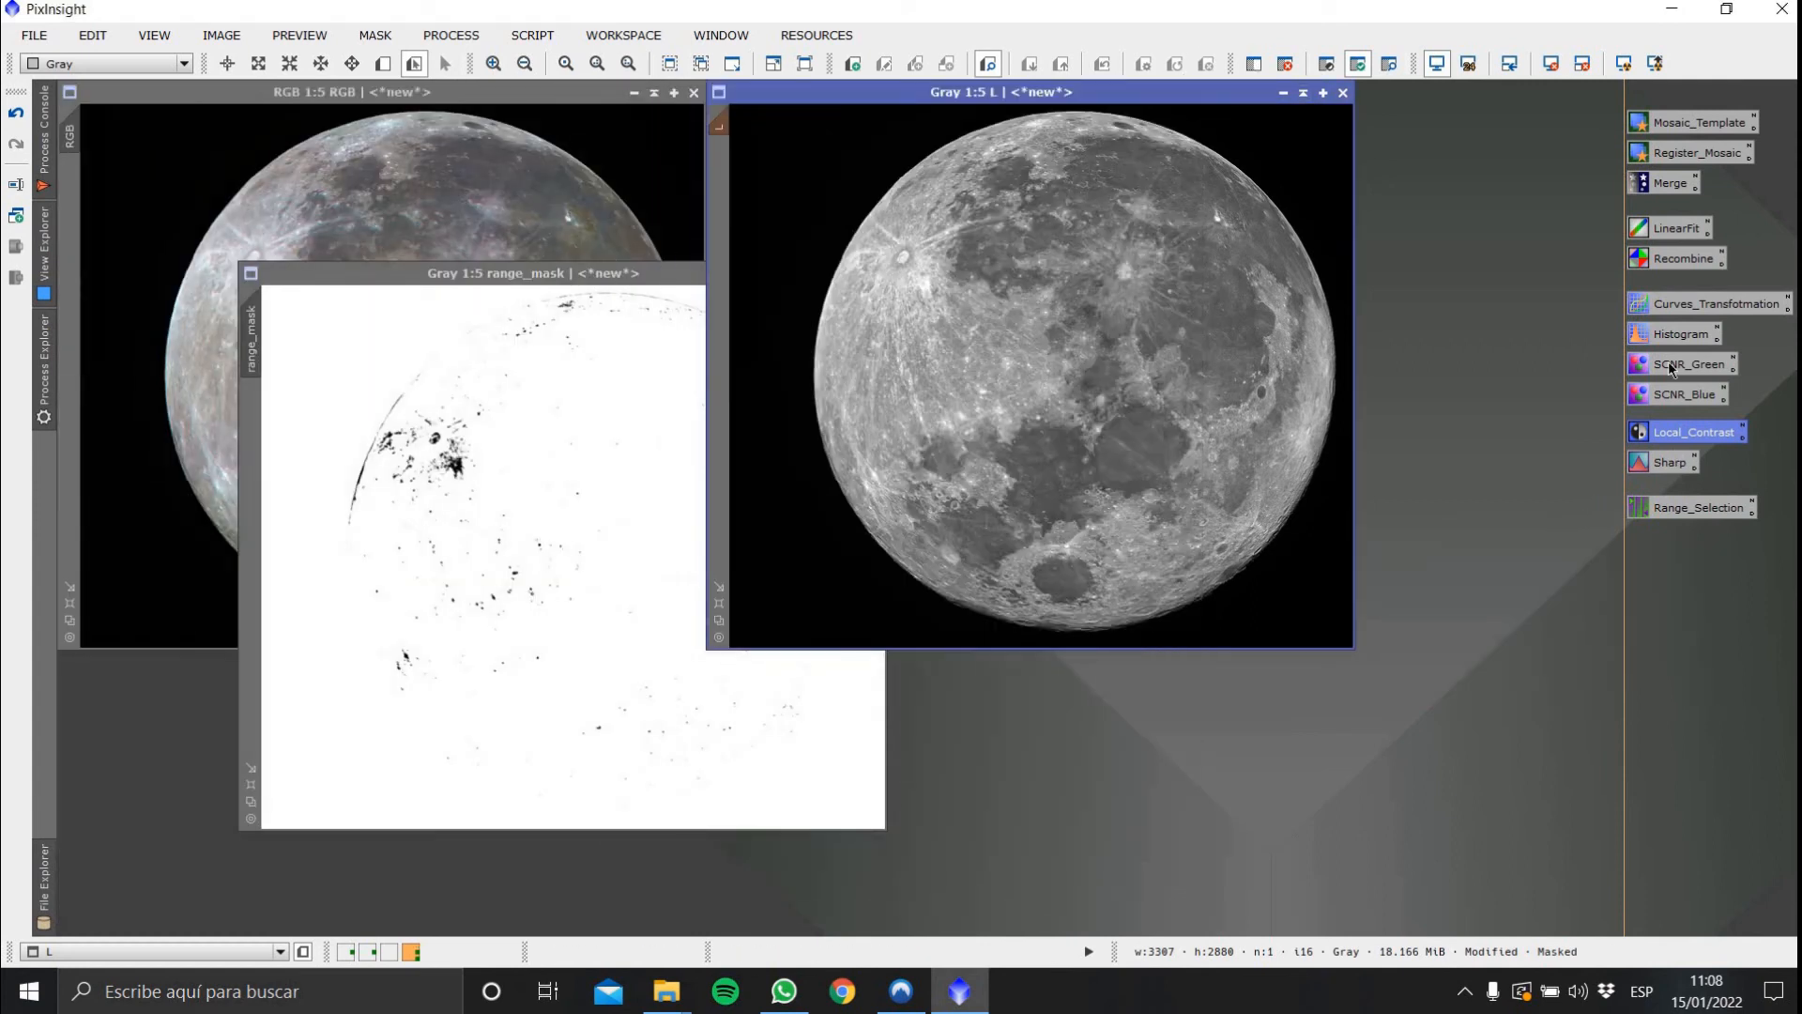
Open CurvesTransformation with real-time preview on the Gray image and add S-curve points near inputs 0.15, 0.50 and 0.85
double_click(1689, 316)
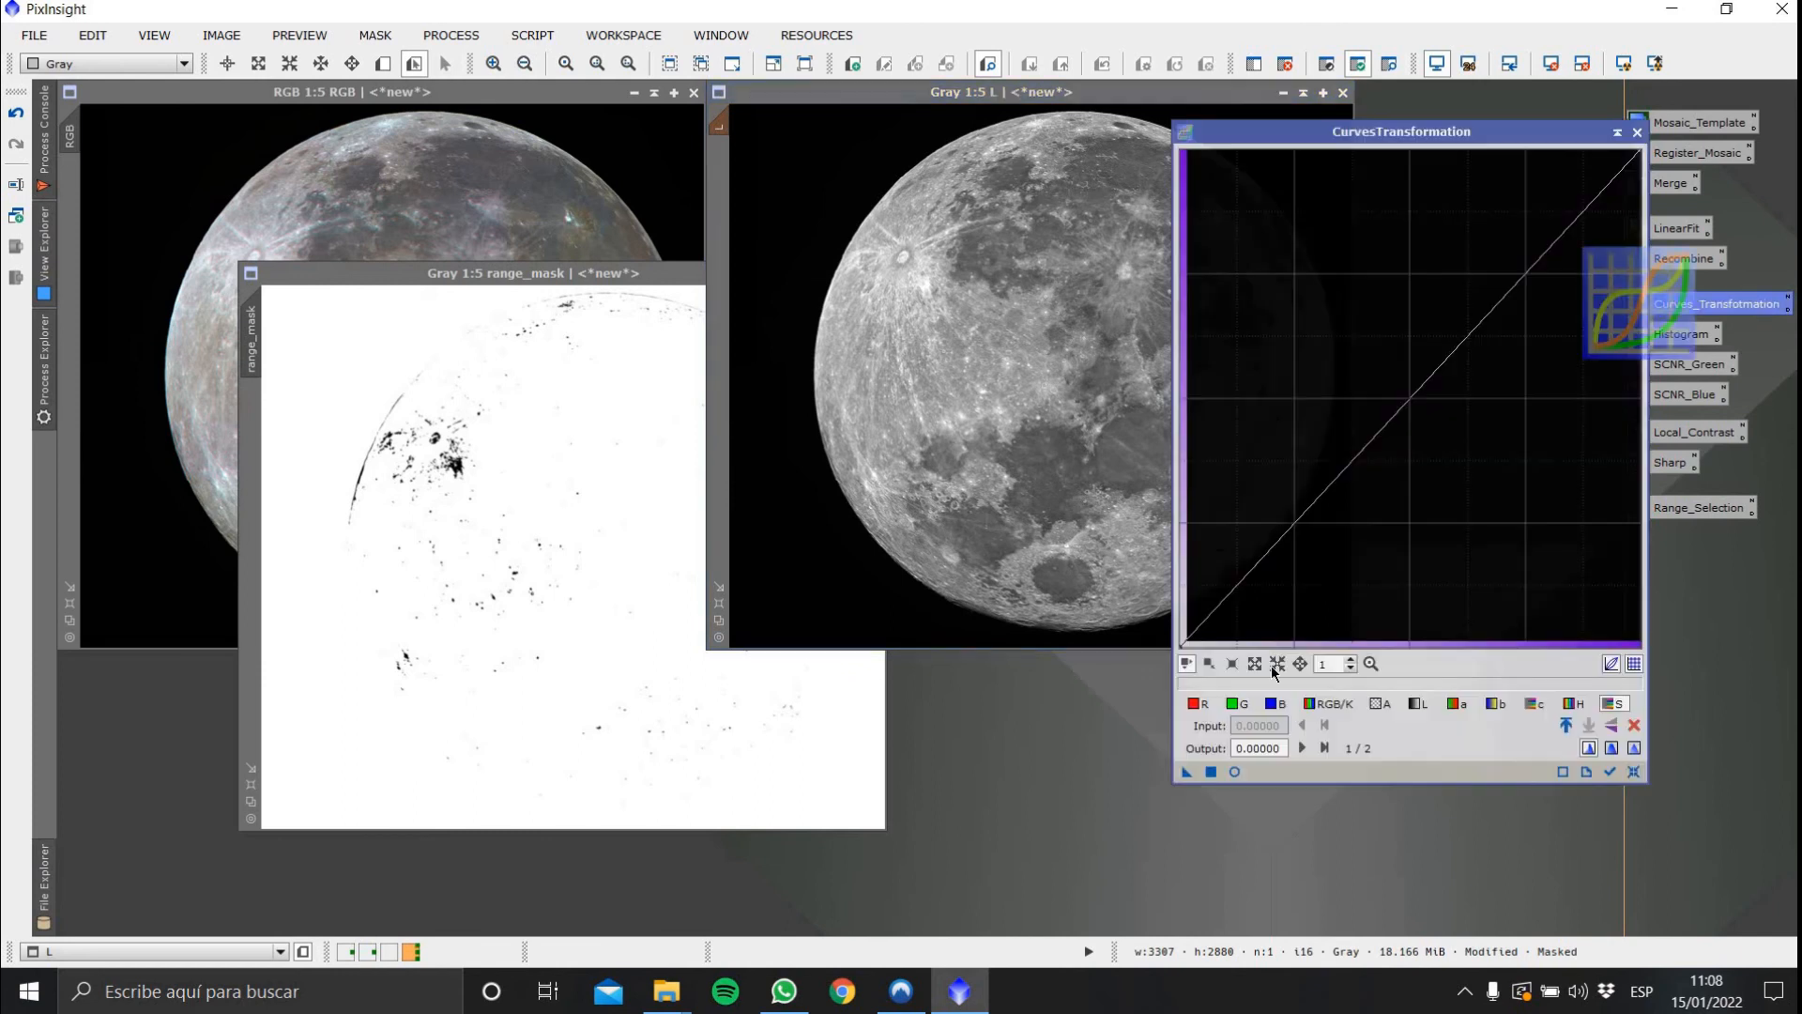
click(1235, 773)
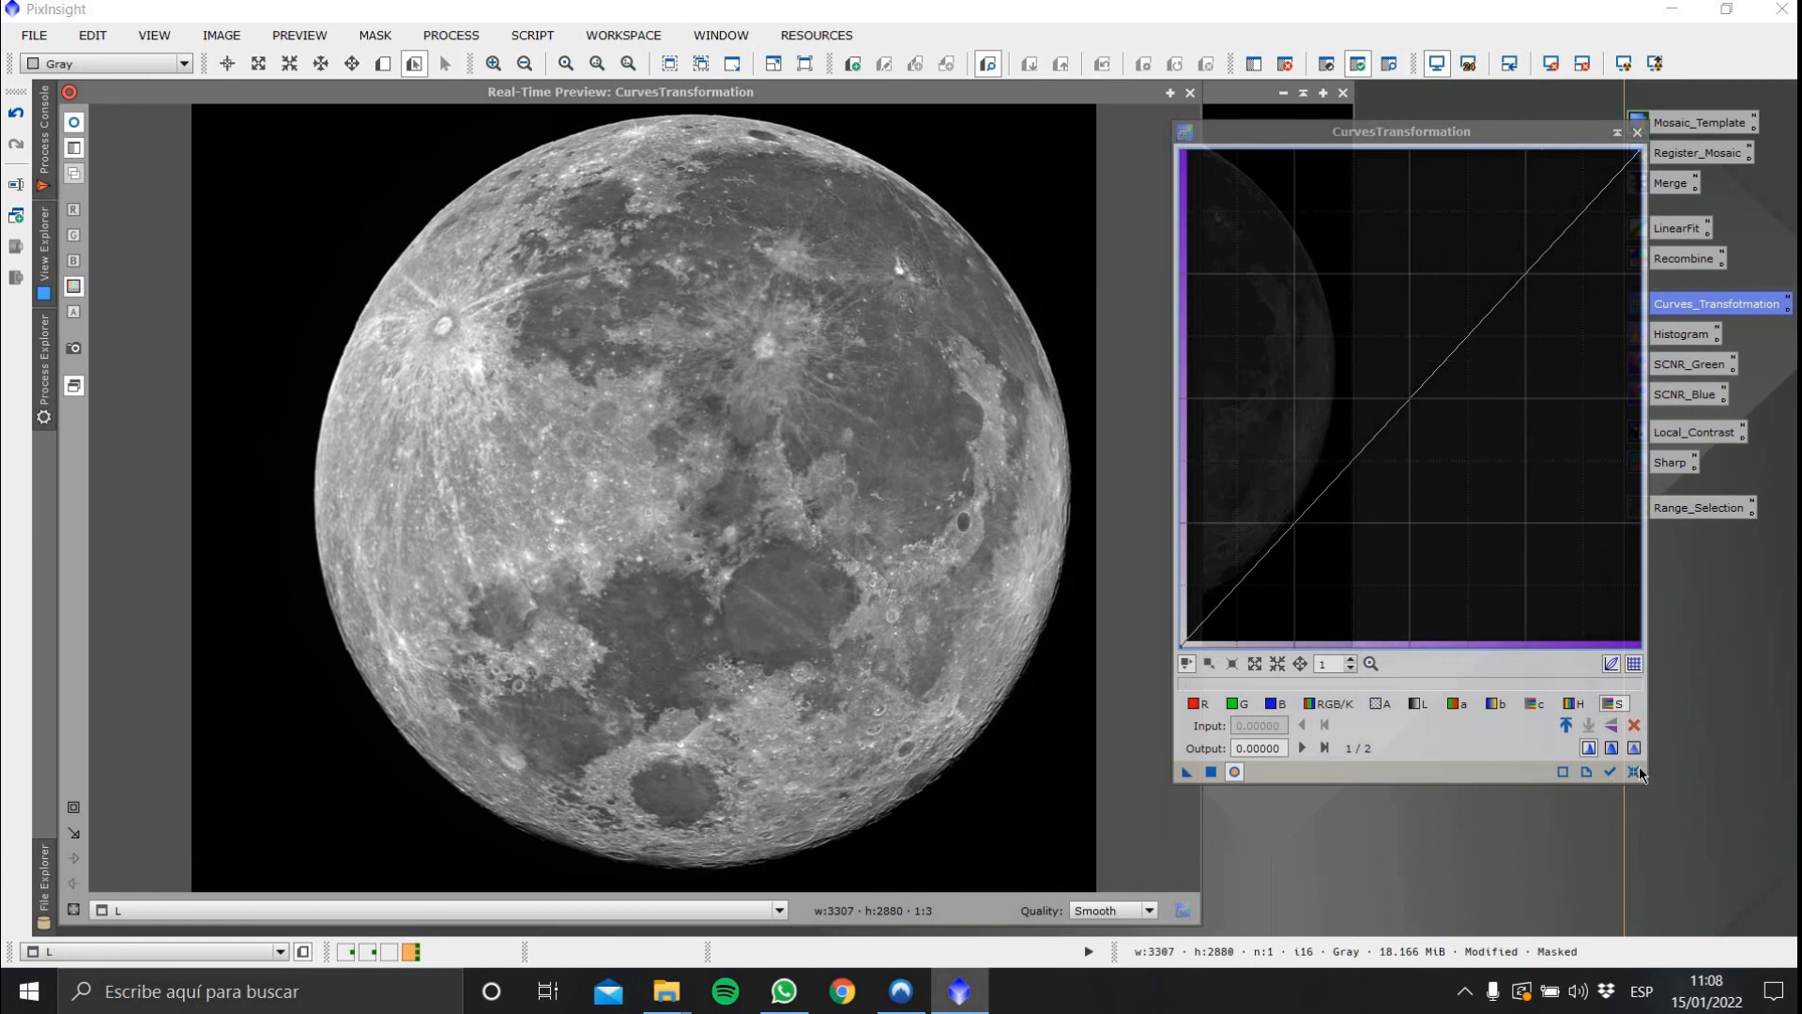
click(1346, 706)
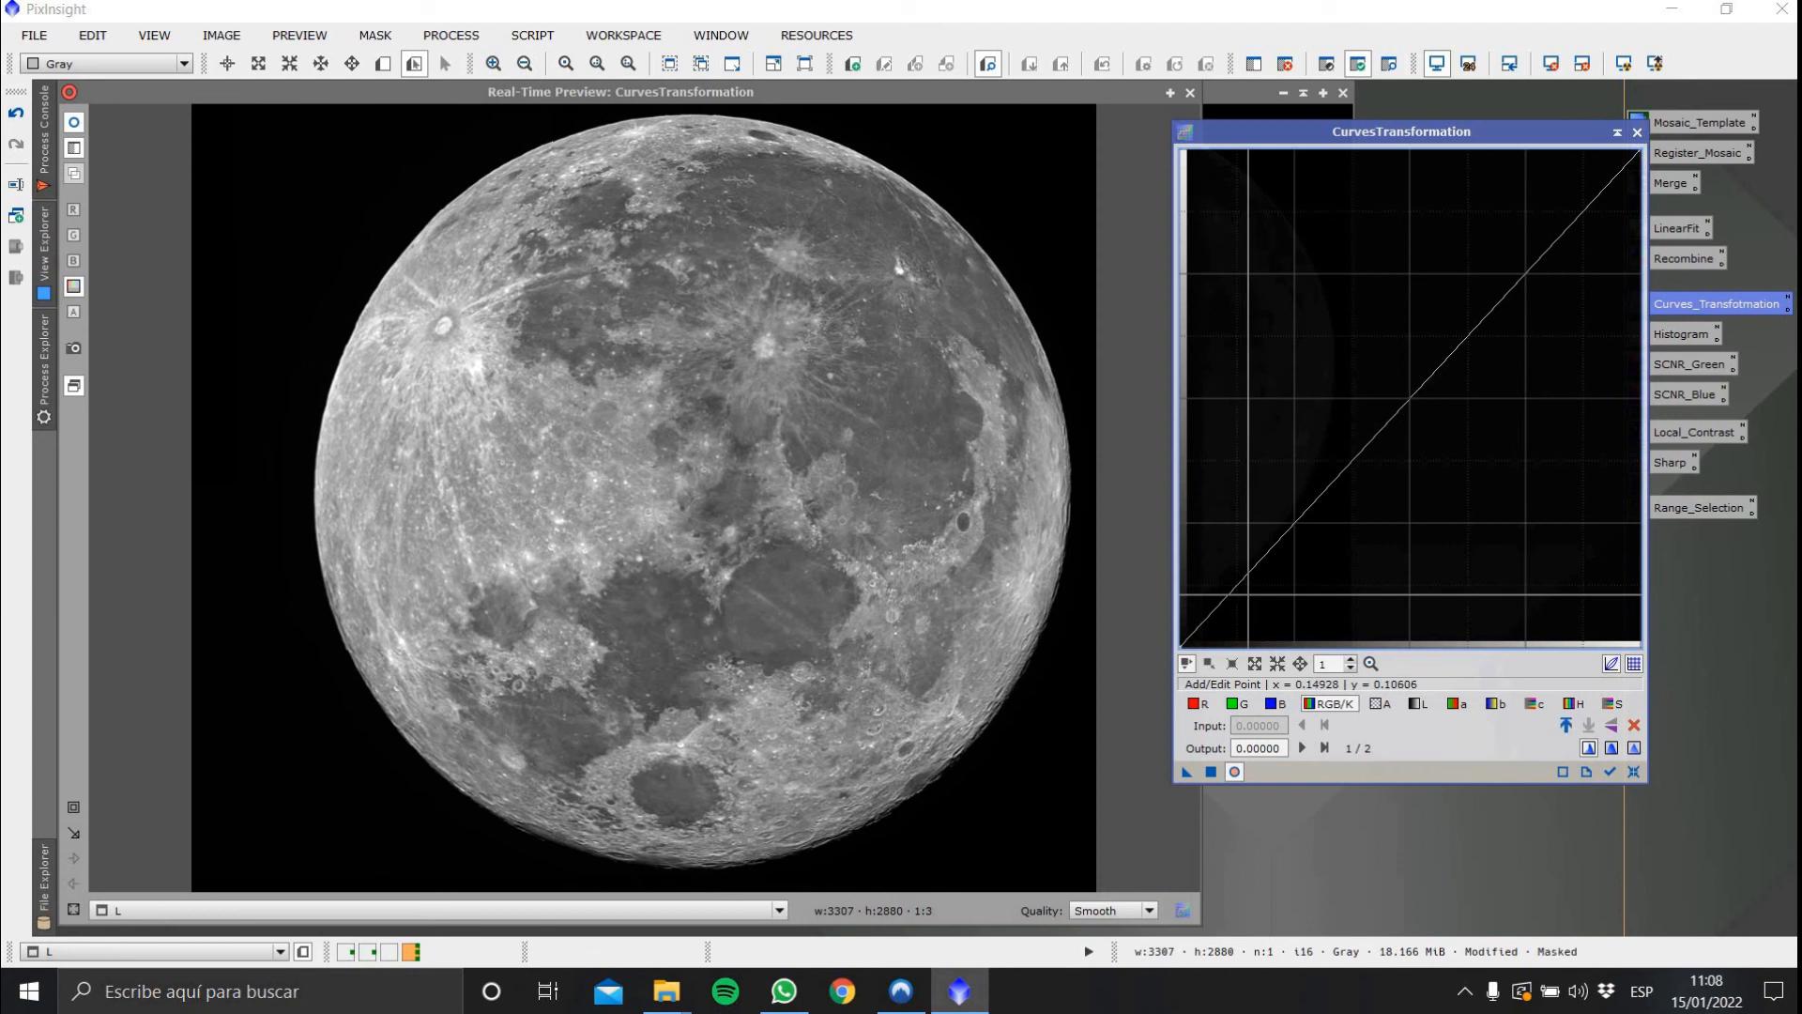
click(1249, 594)
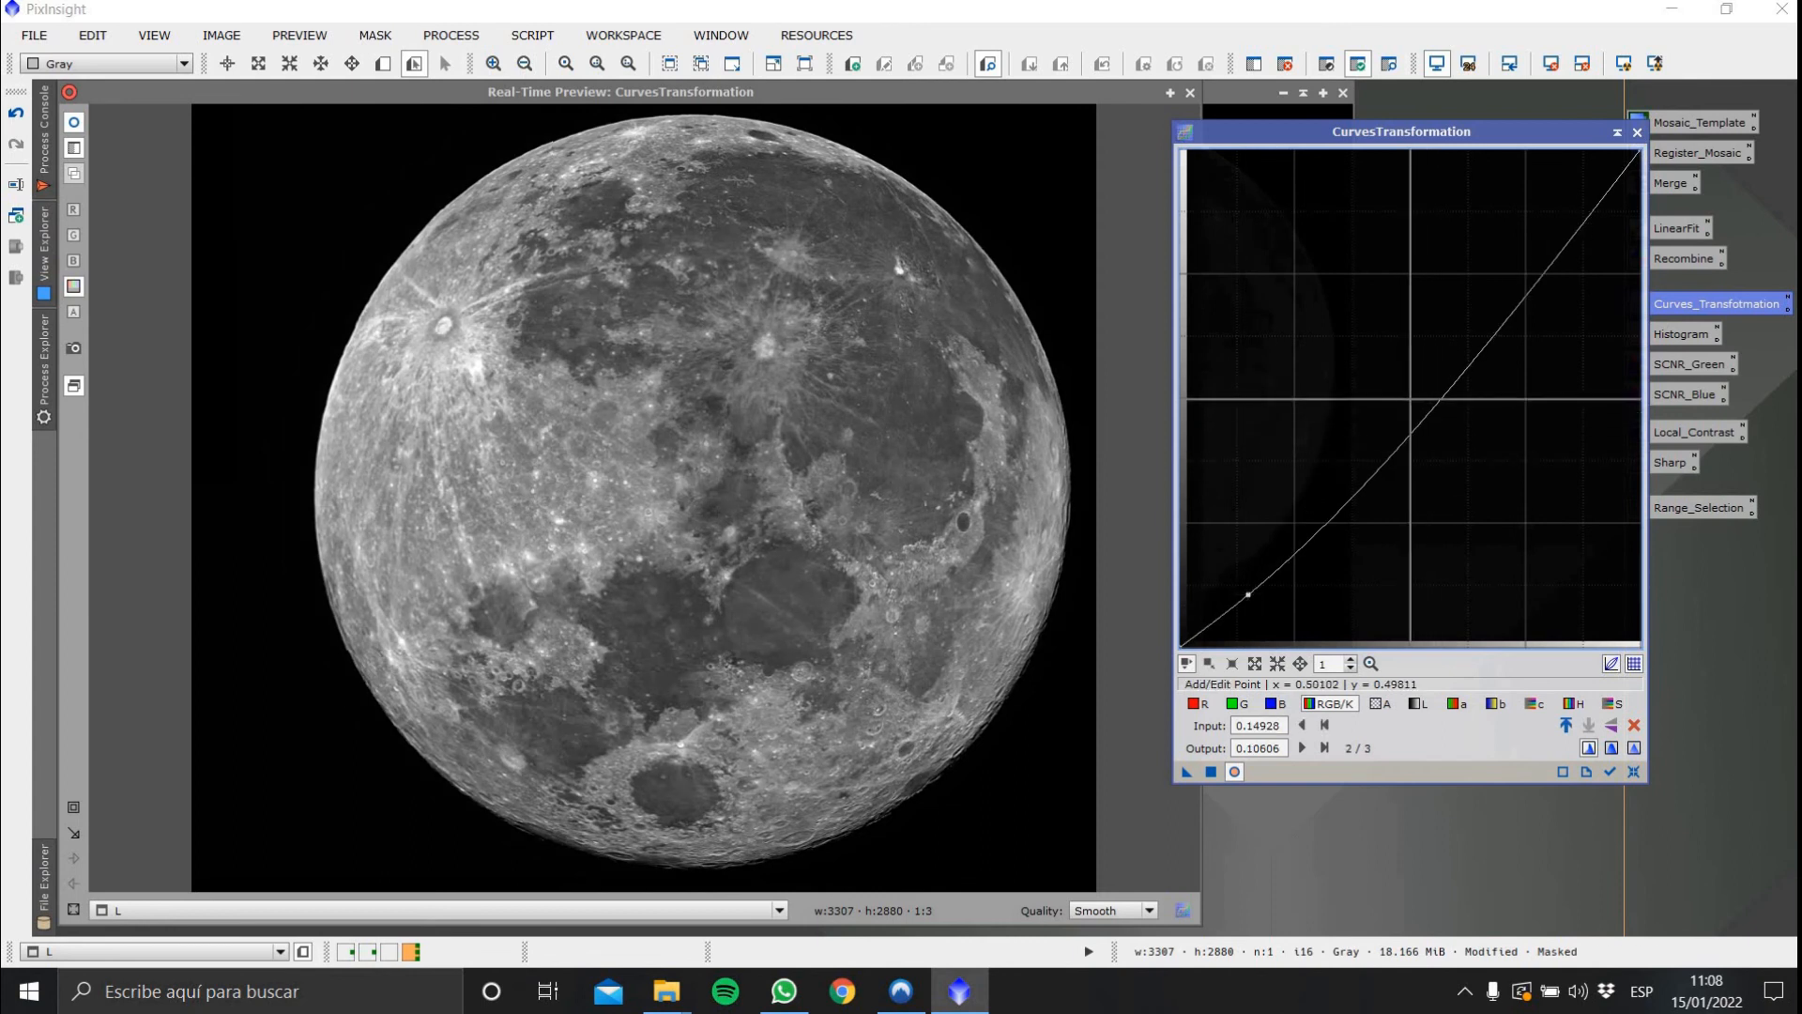
click(1411, 399)
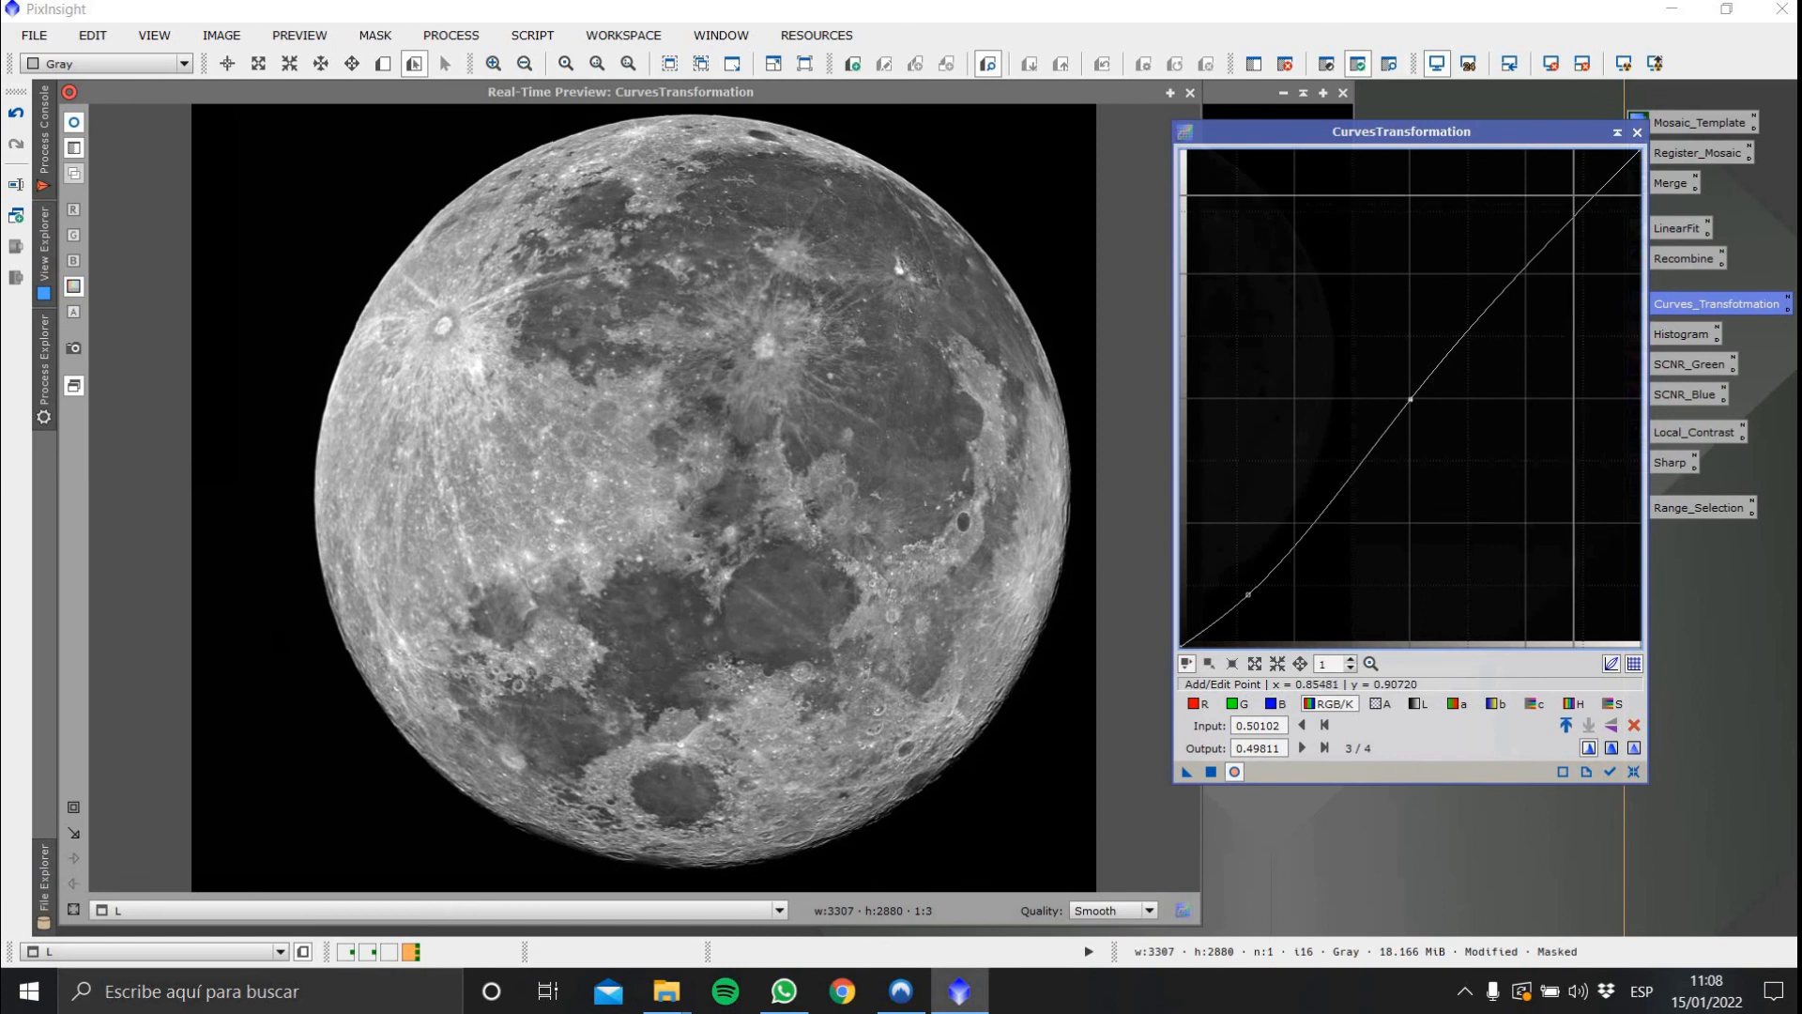
click(1575, 197)
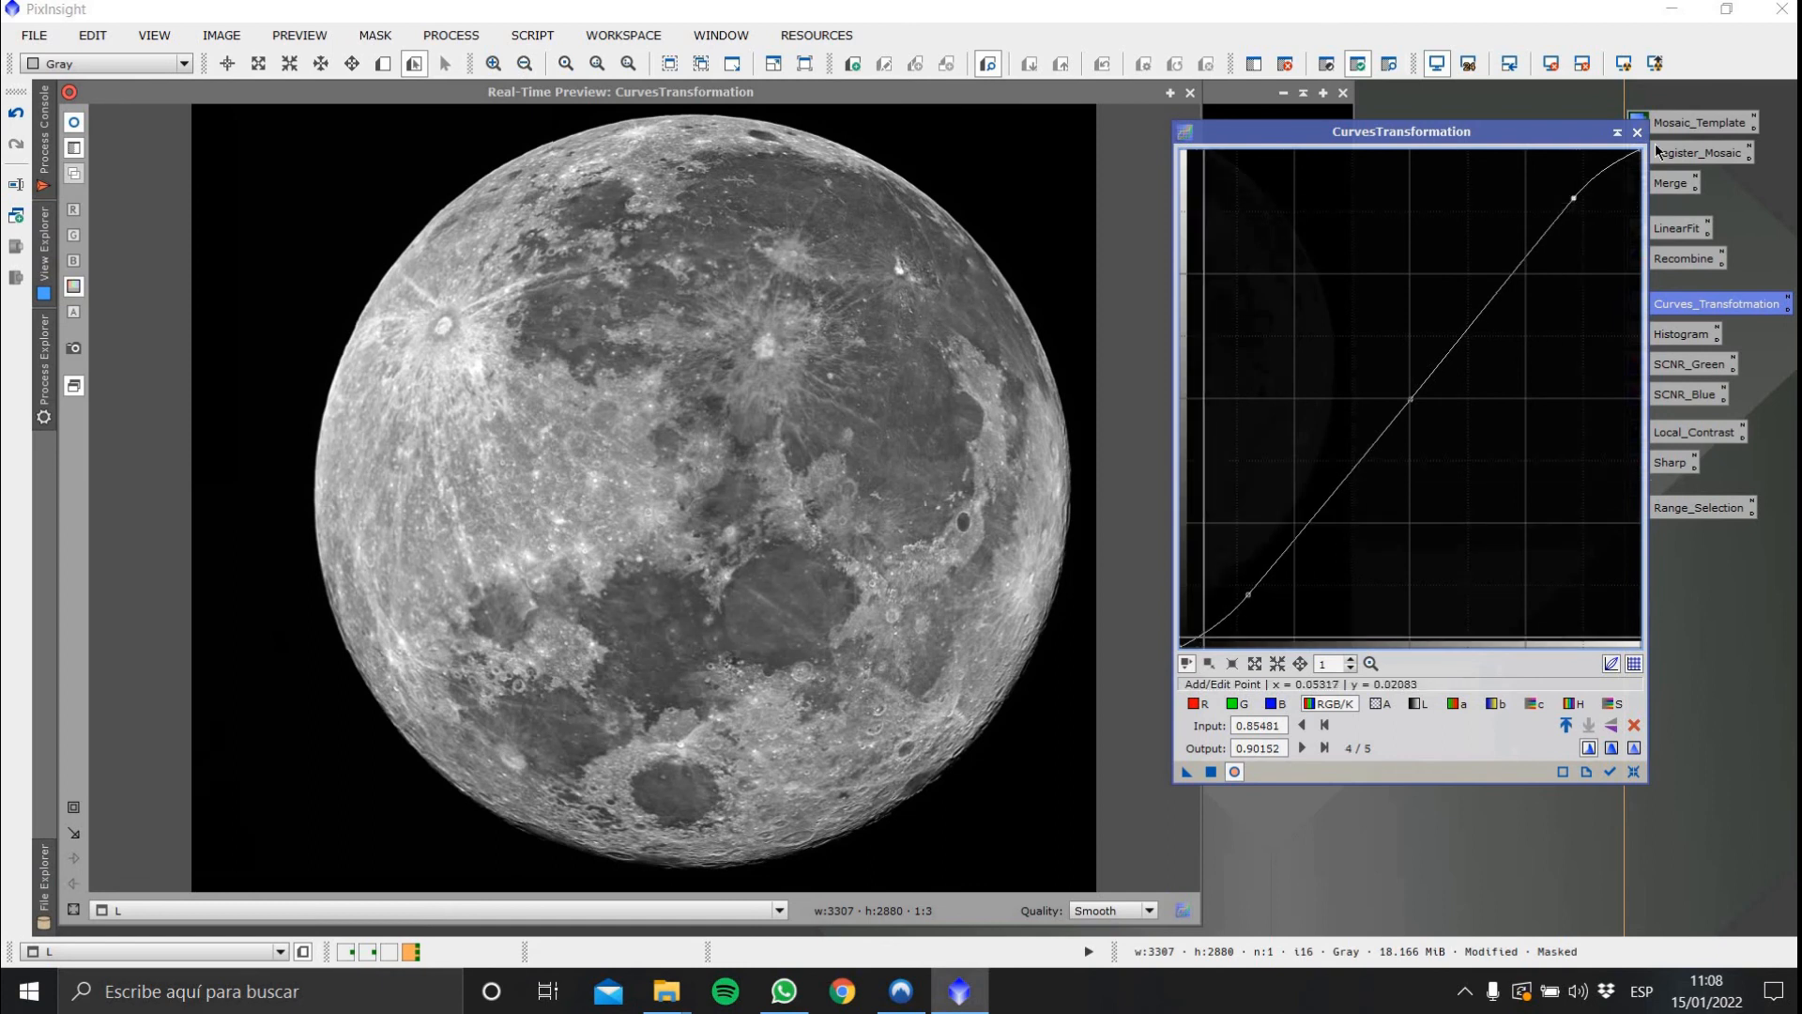
Compare the curve preview with the original, nudge the highlight point, apply the curve to the Gray image and close CurvesTransformation
click(77, 120)
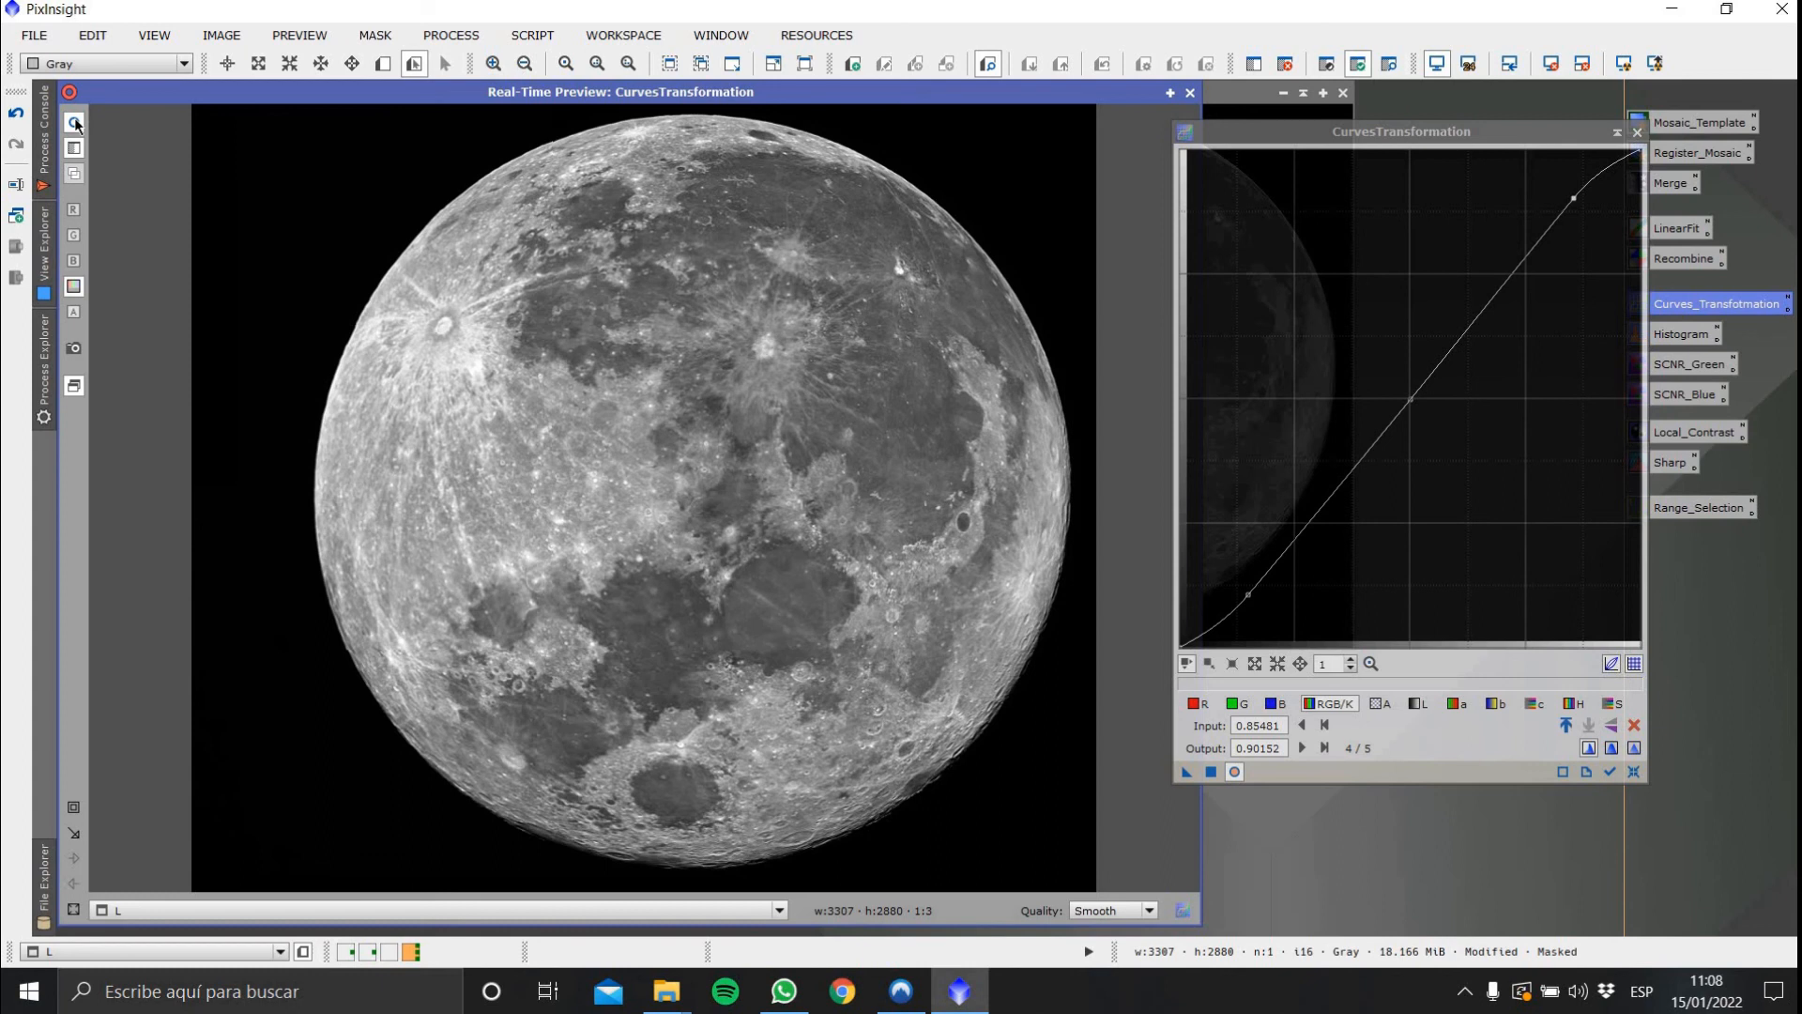
click(1213, 775)
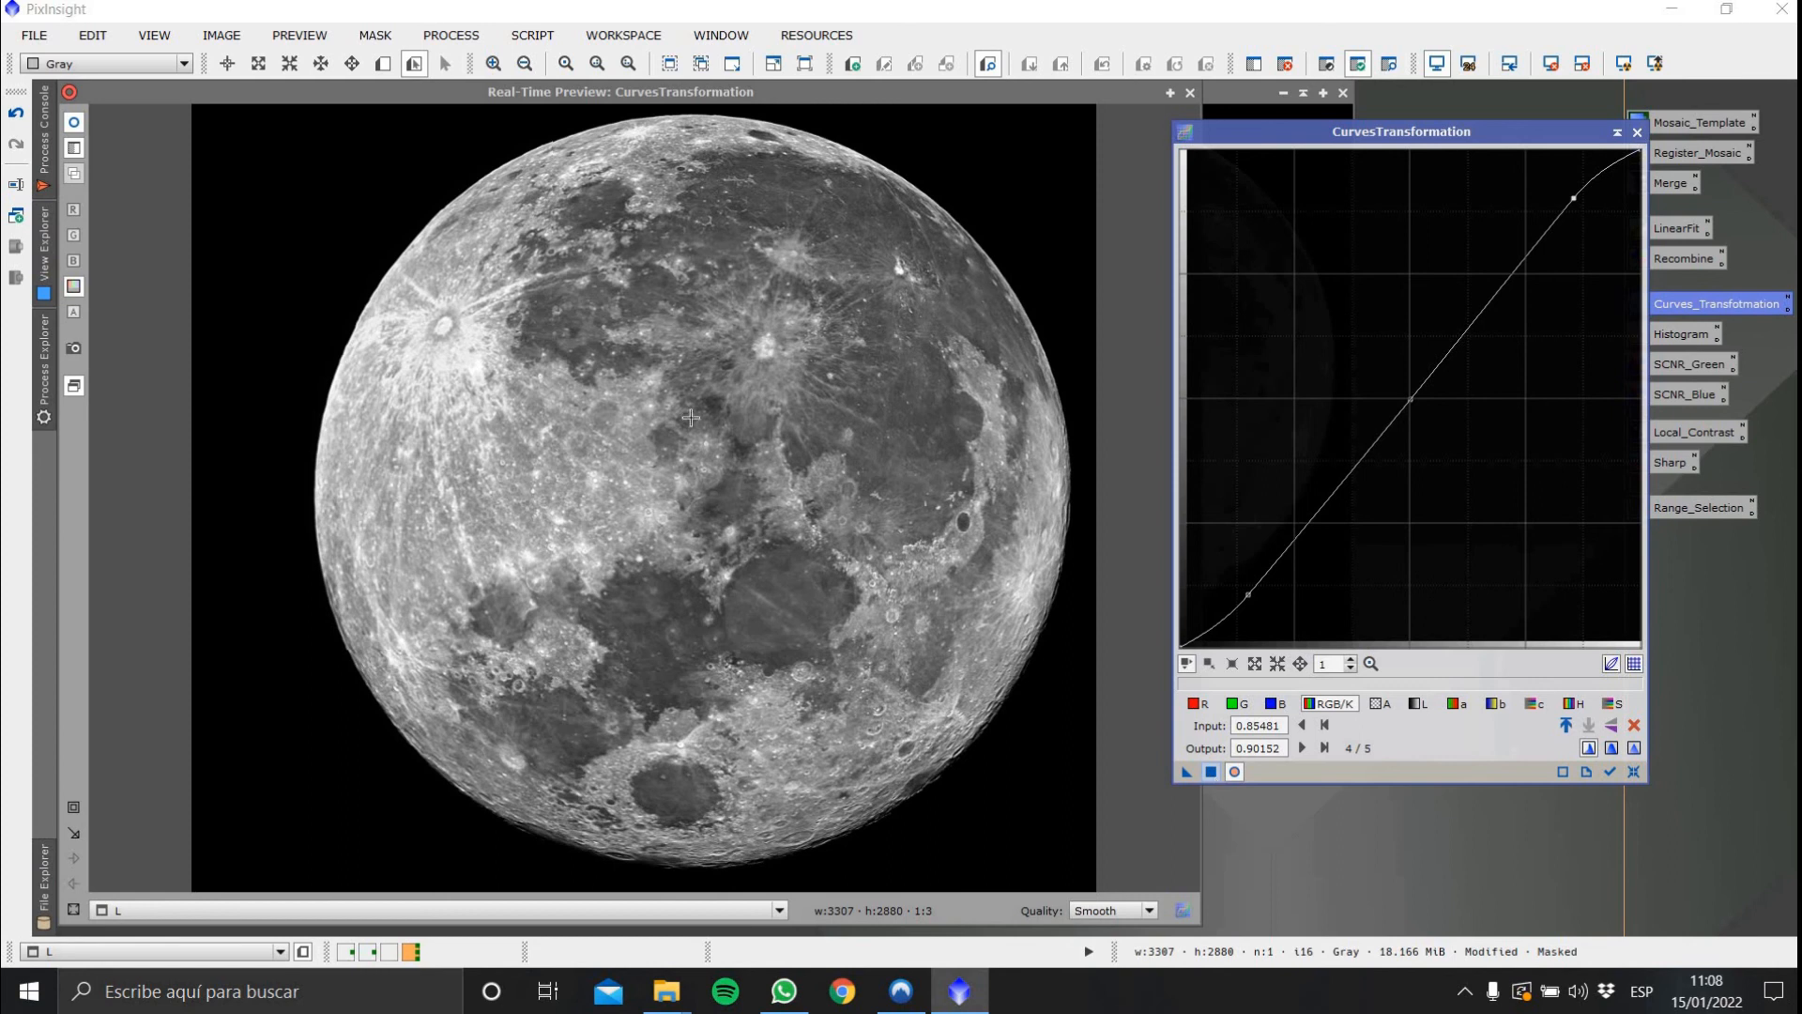
click(78, 125)
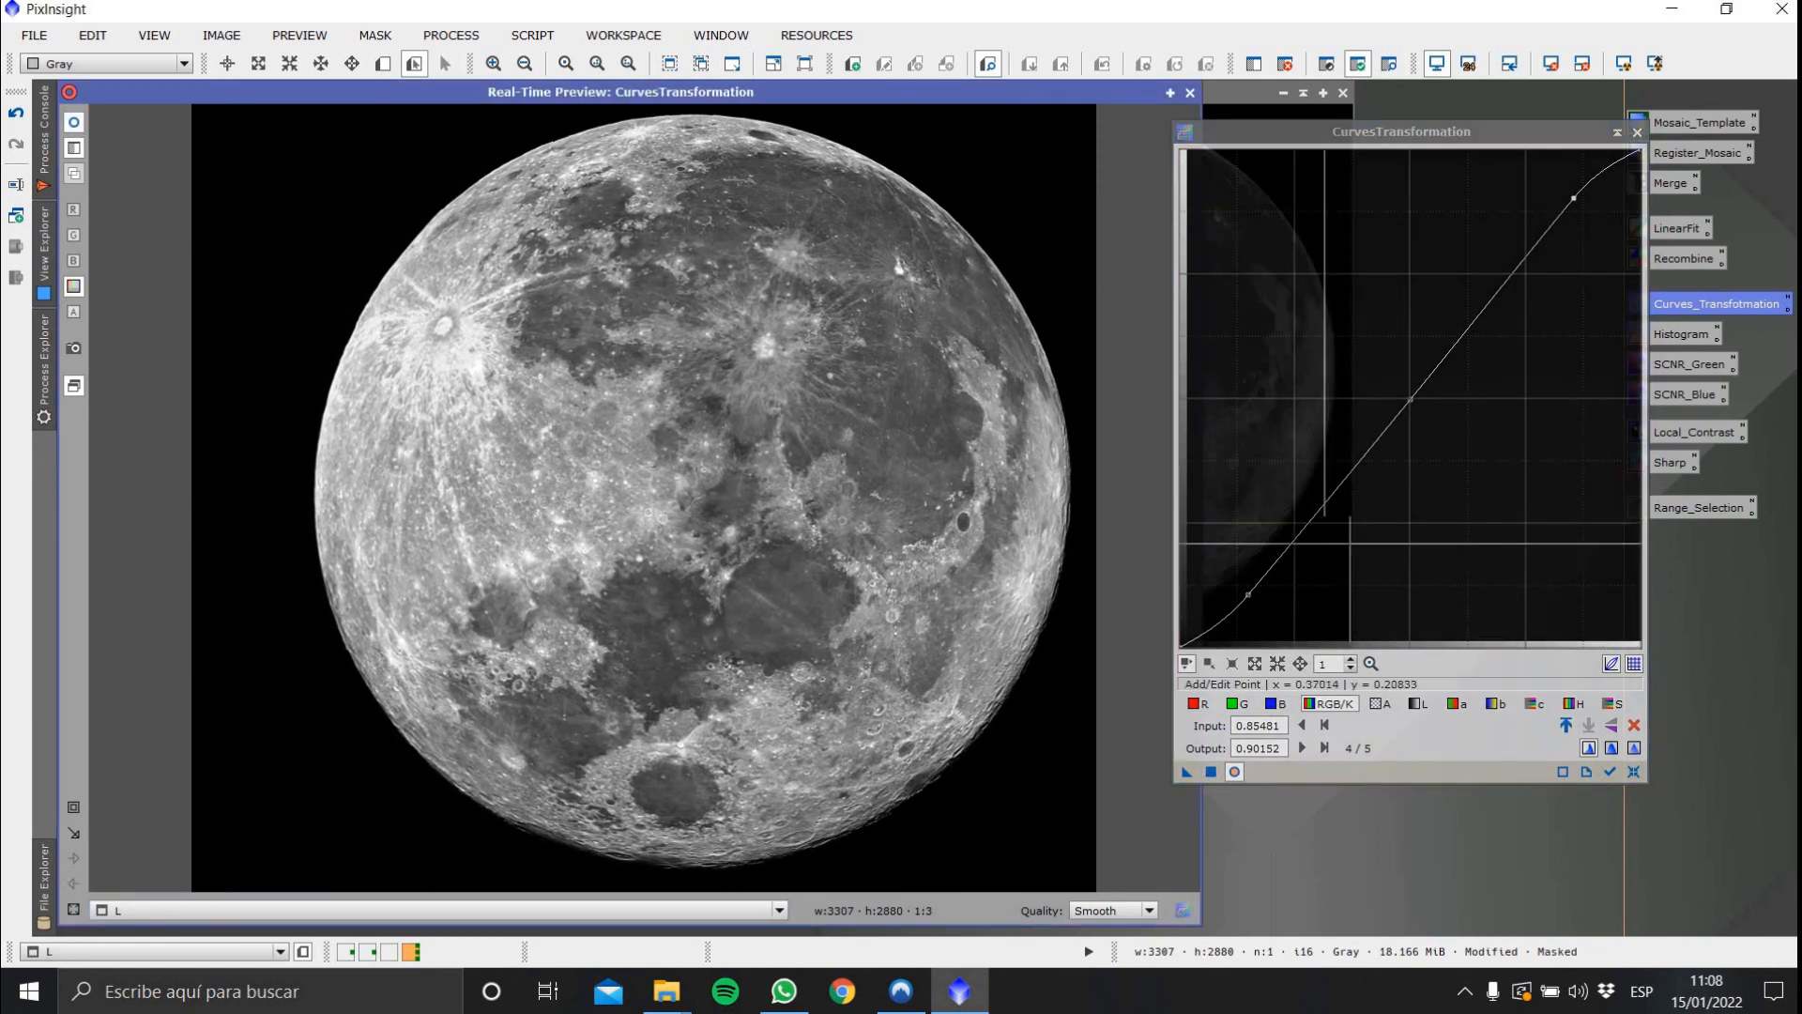
click(1250, 595)
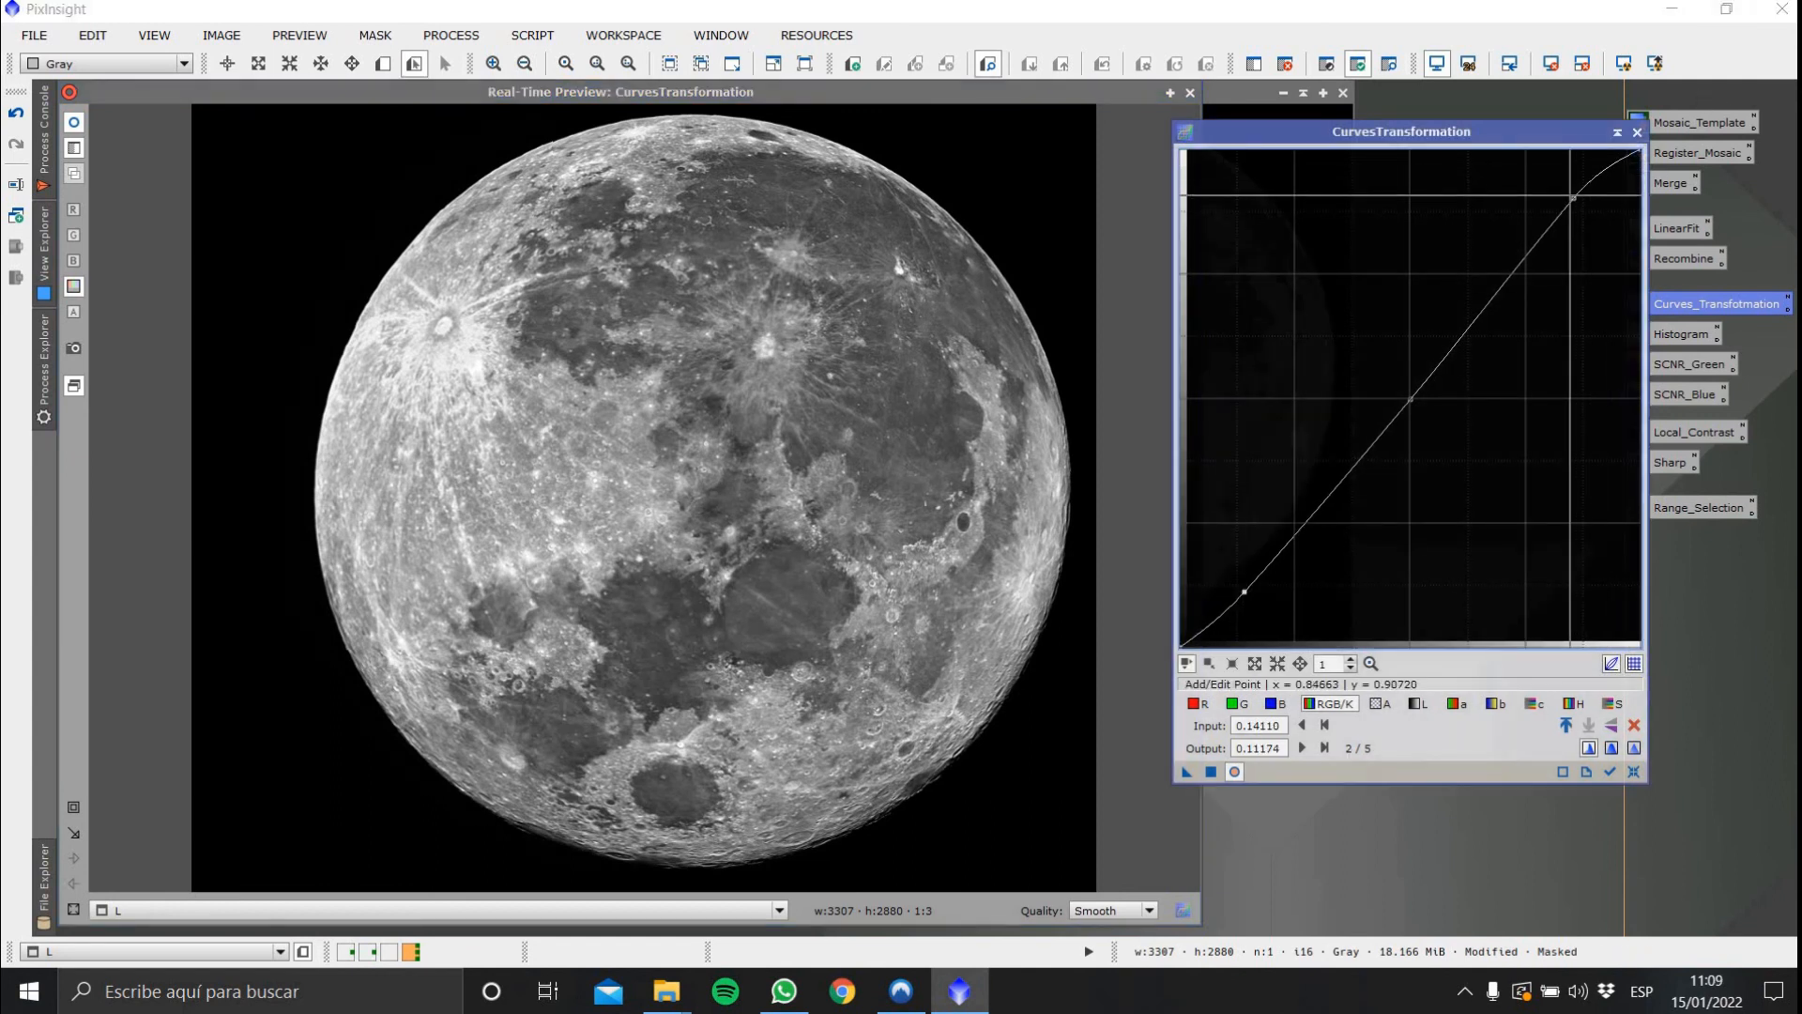
drag(1574, 198, 1574, 200)
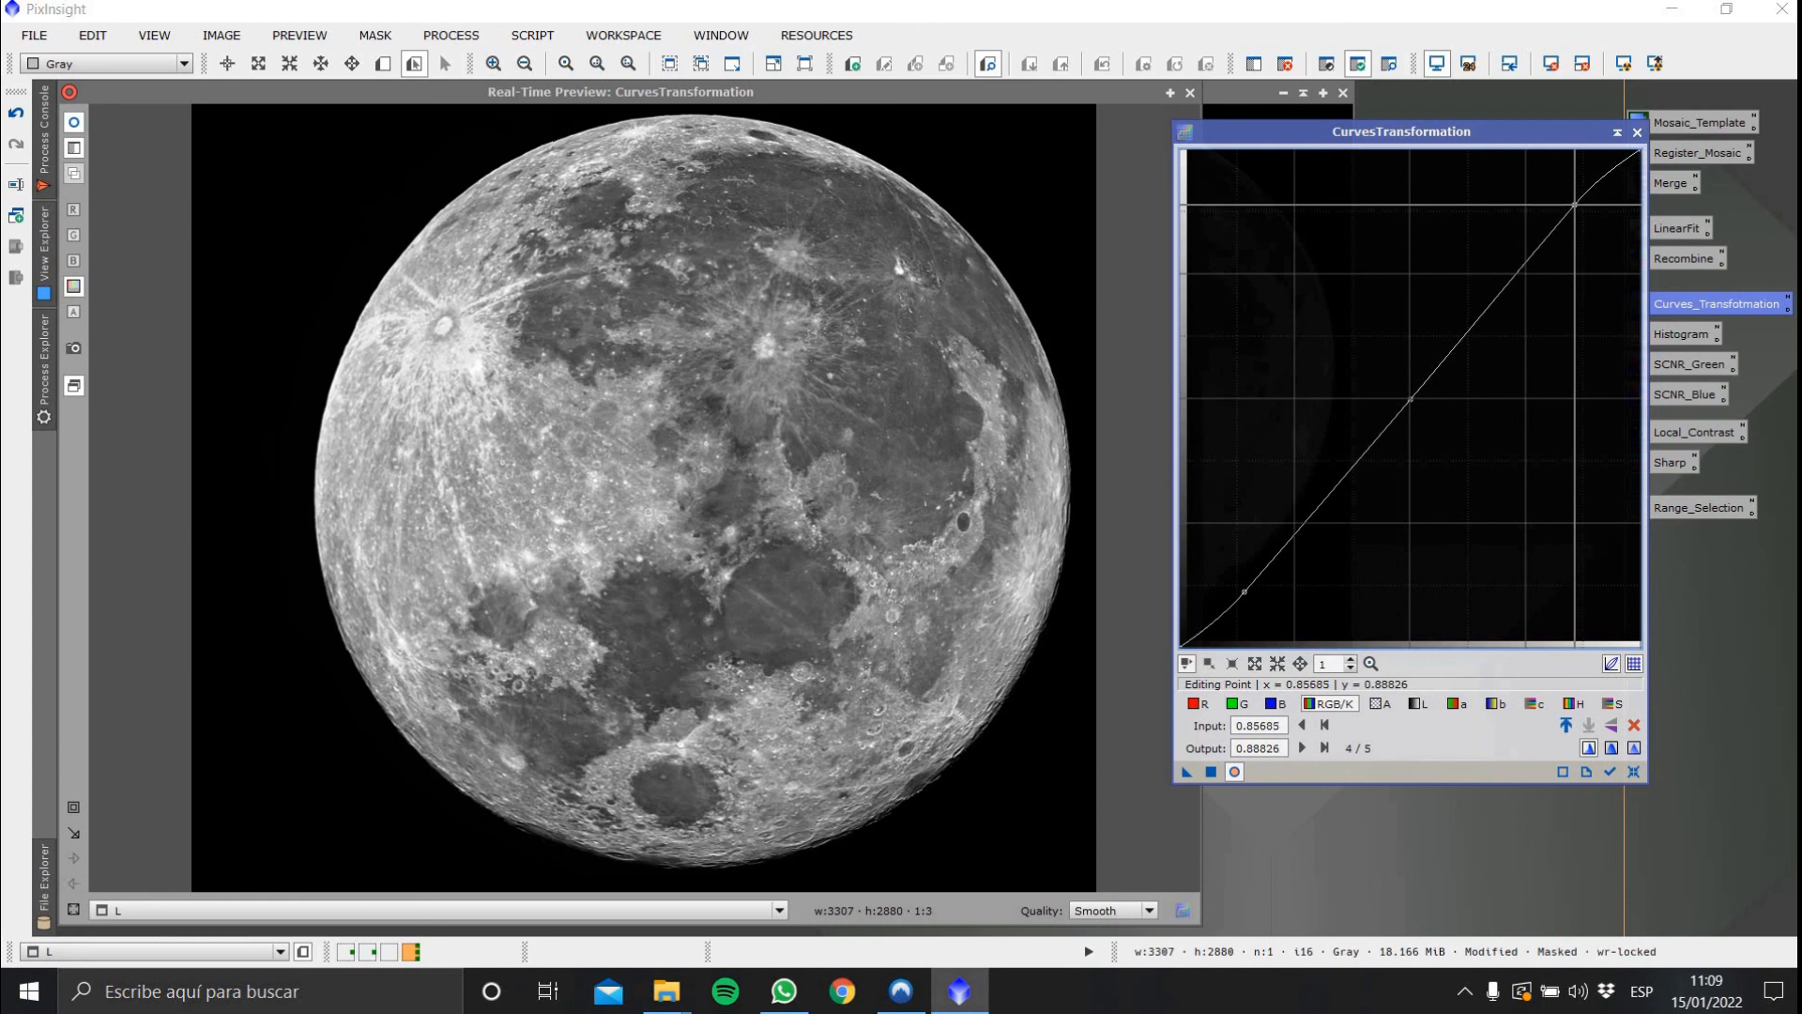
click(1186, 772)
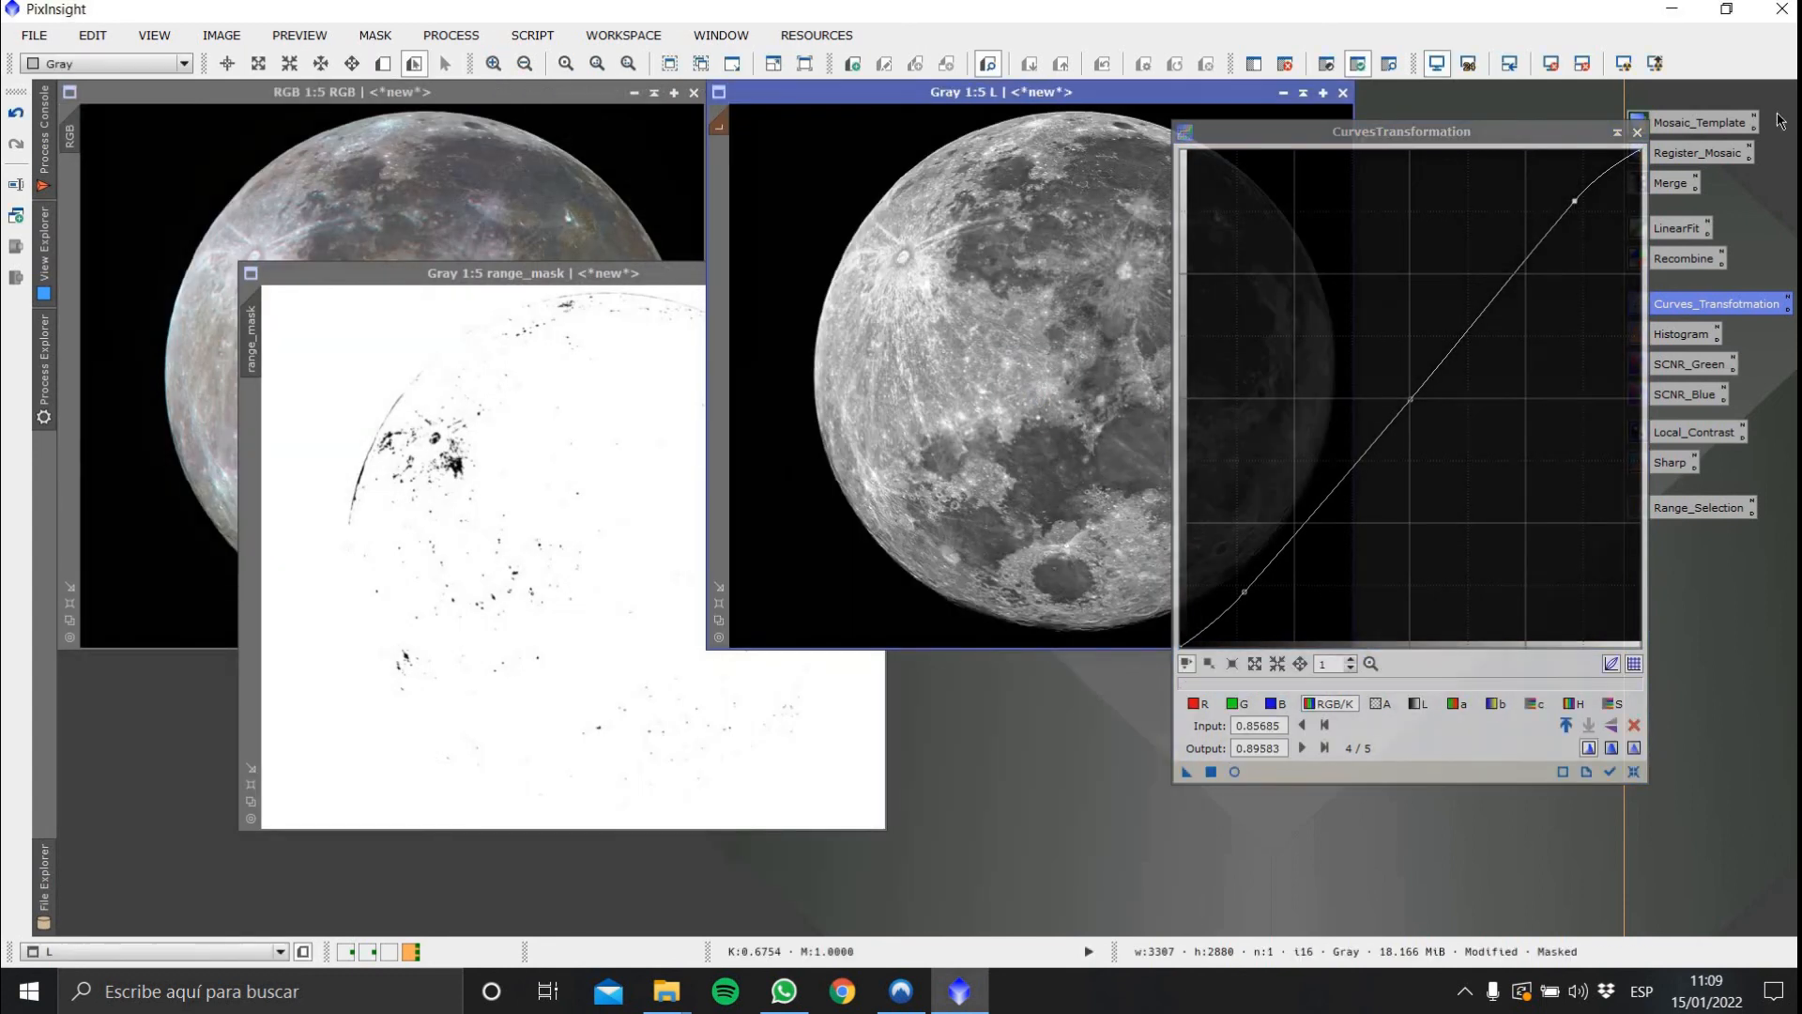
click(1637, 131)
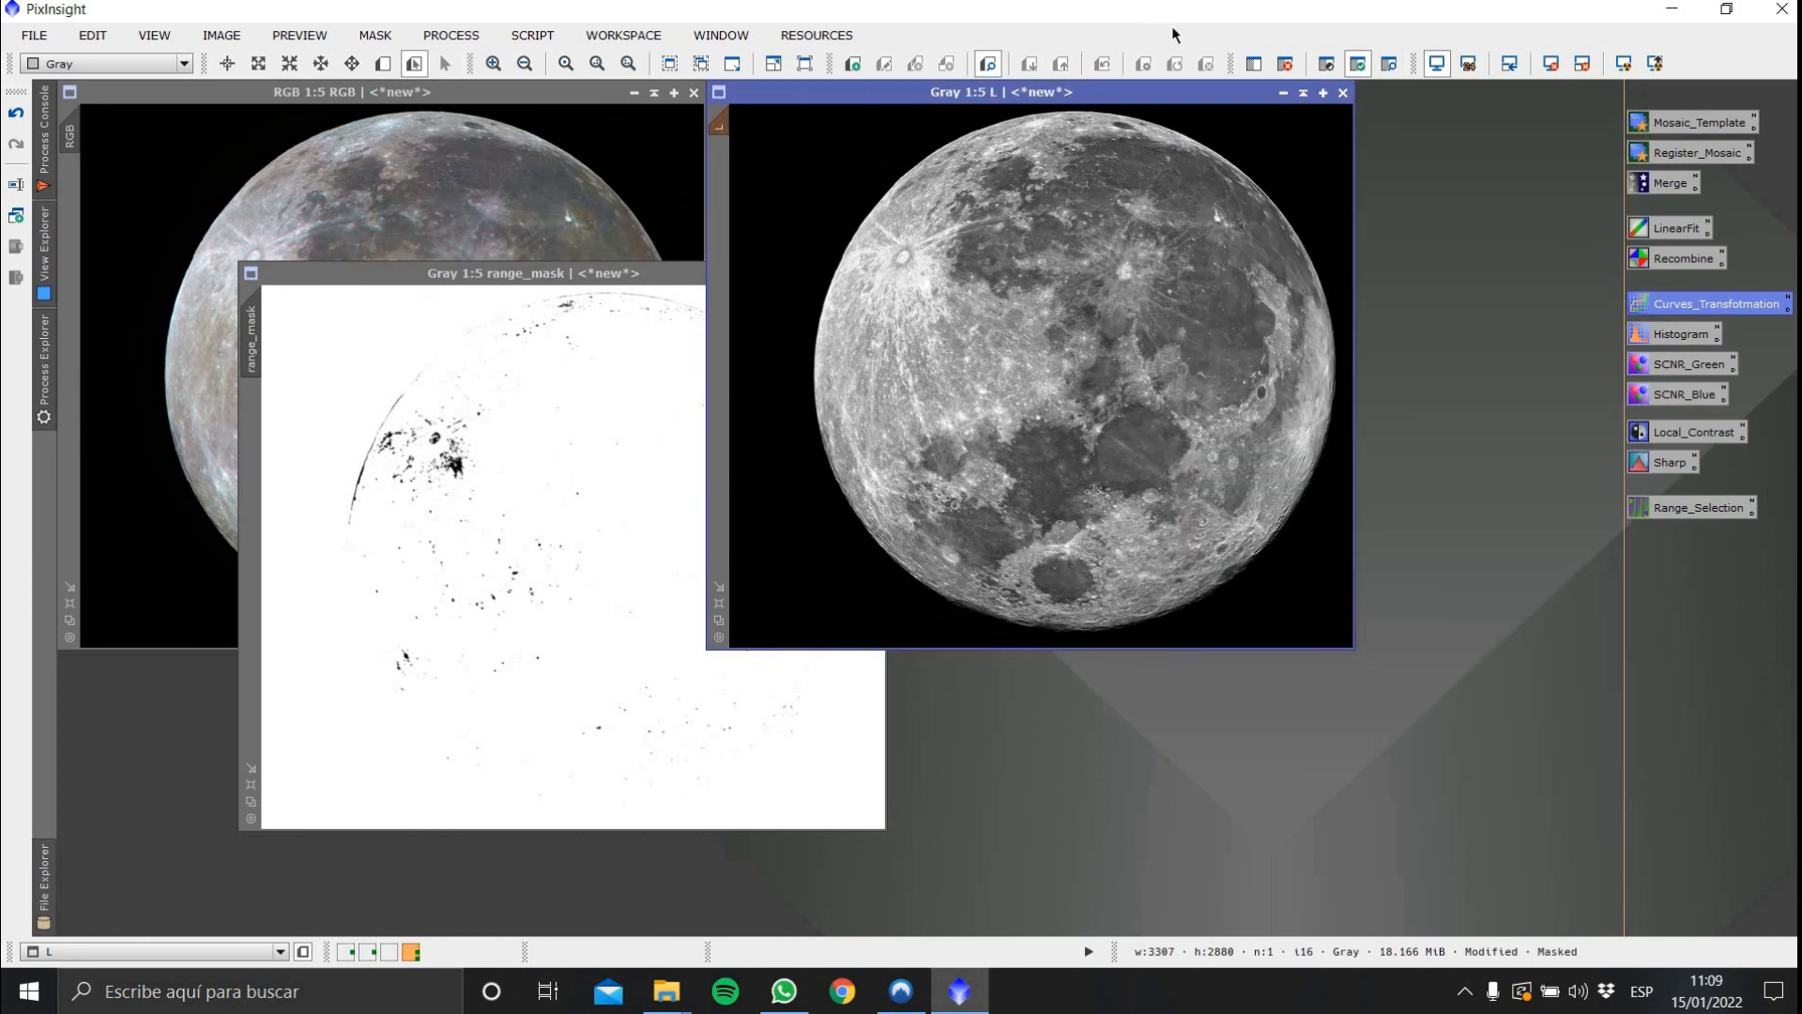
Apply LRGBCombination with the L image as luminance to the RGB image and close the dialog
click(1287, 63)
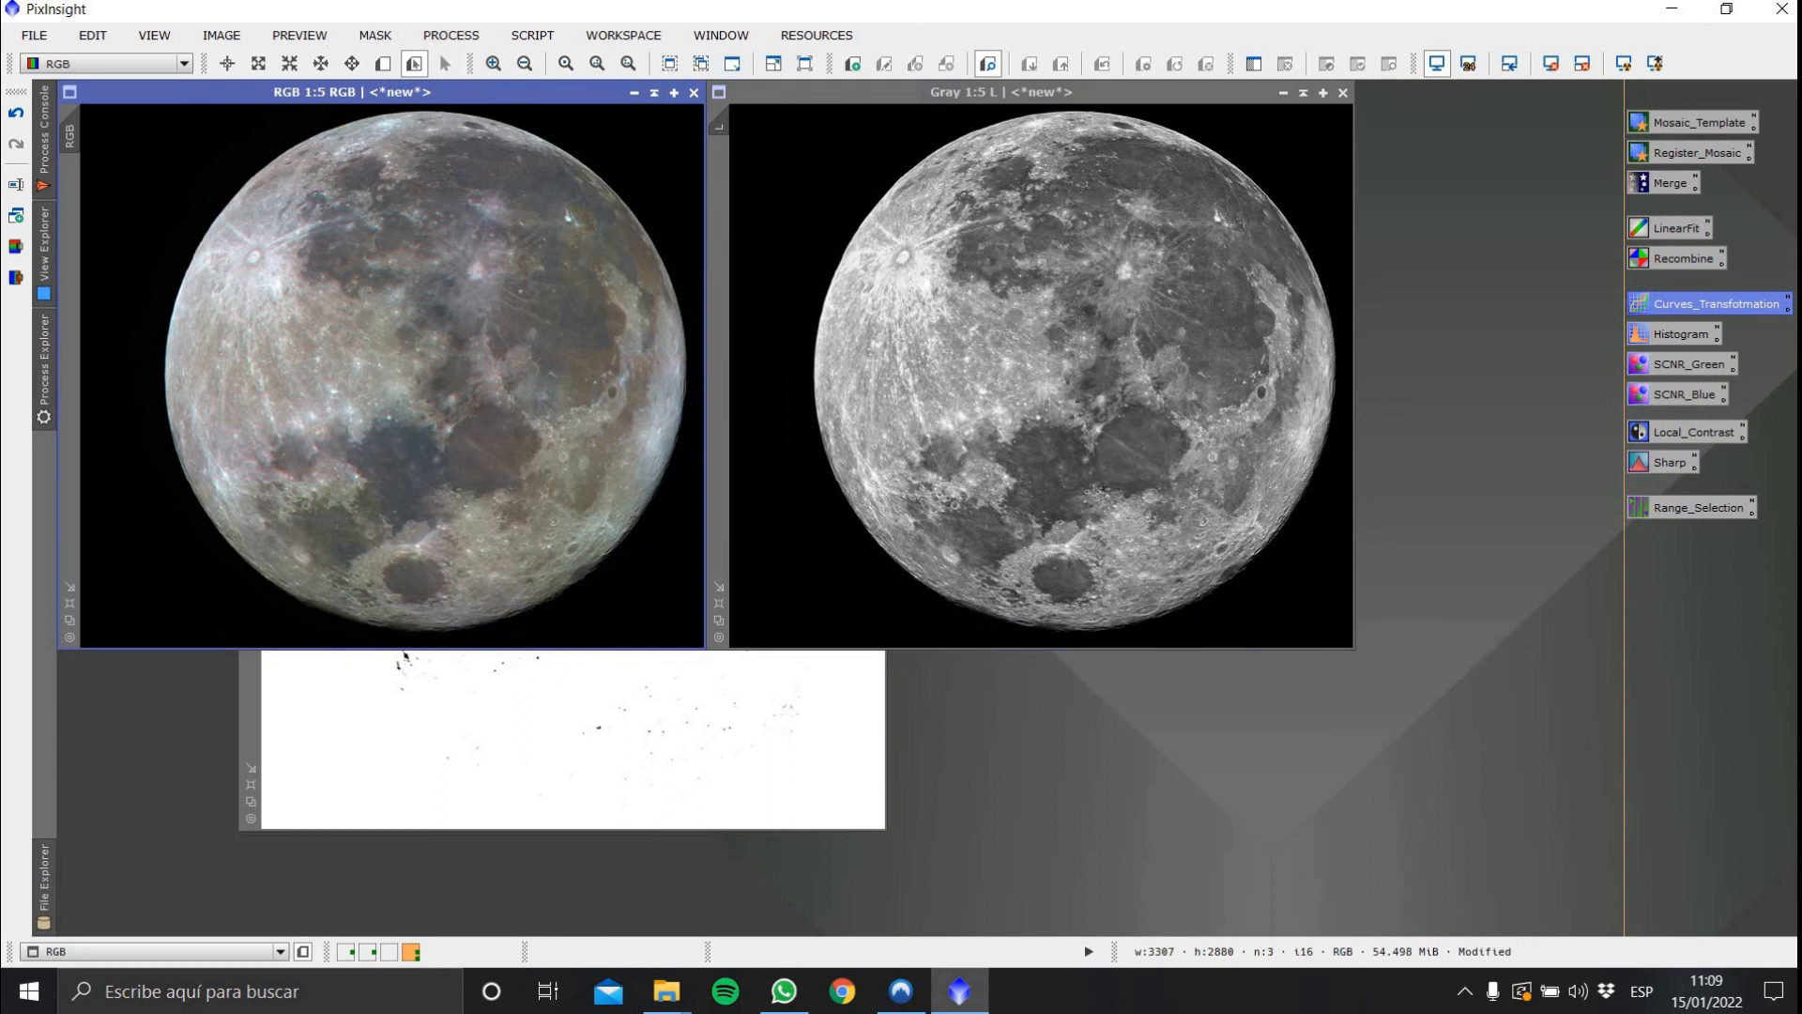
click(452, 34)
mouse_move(648, 16)
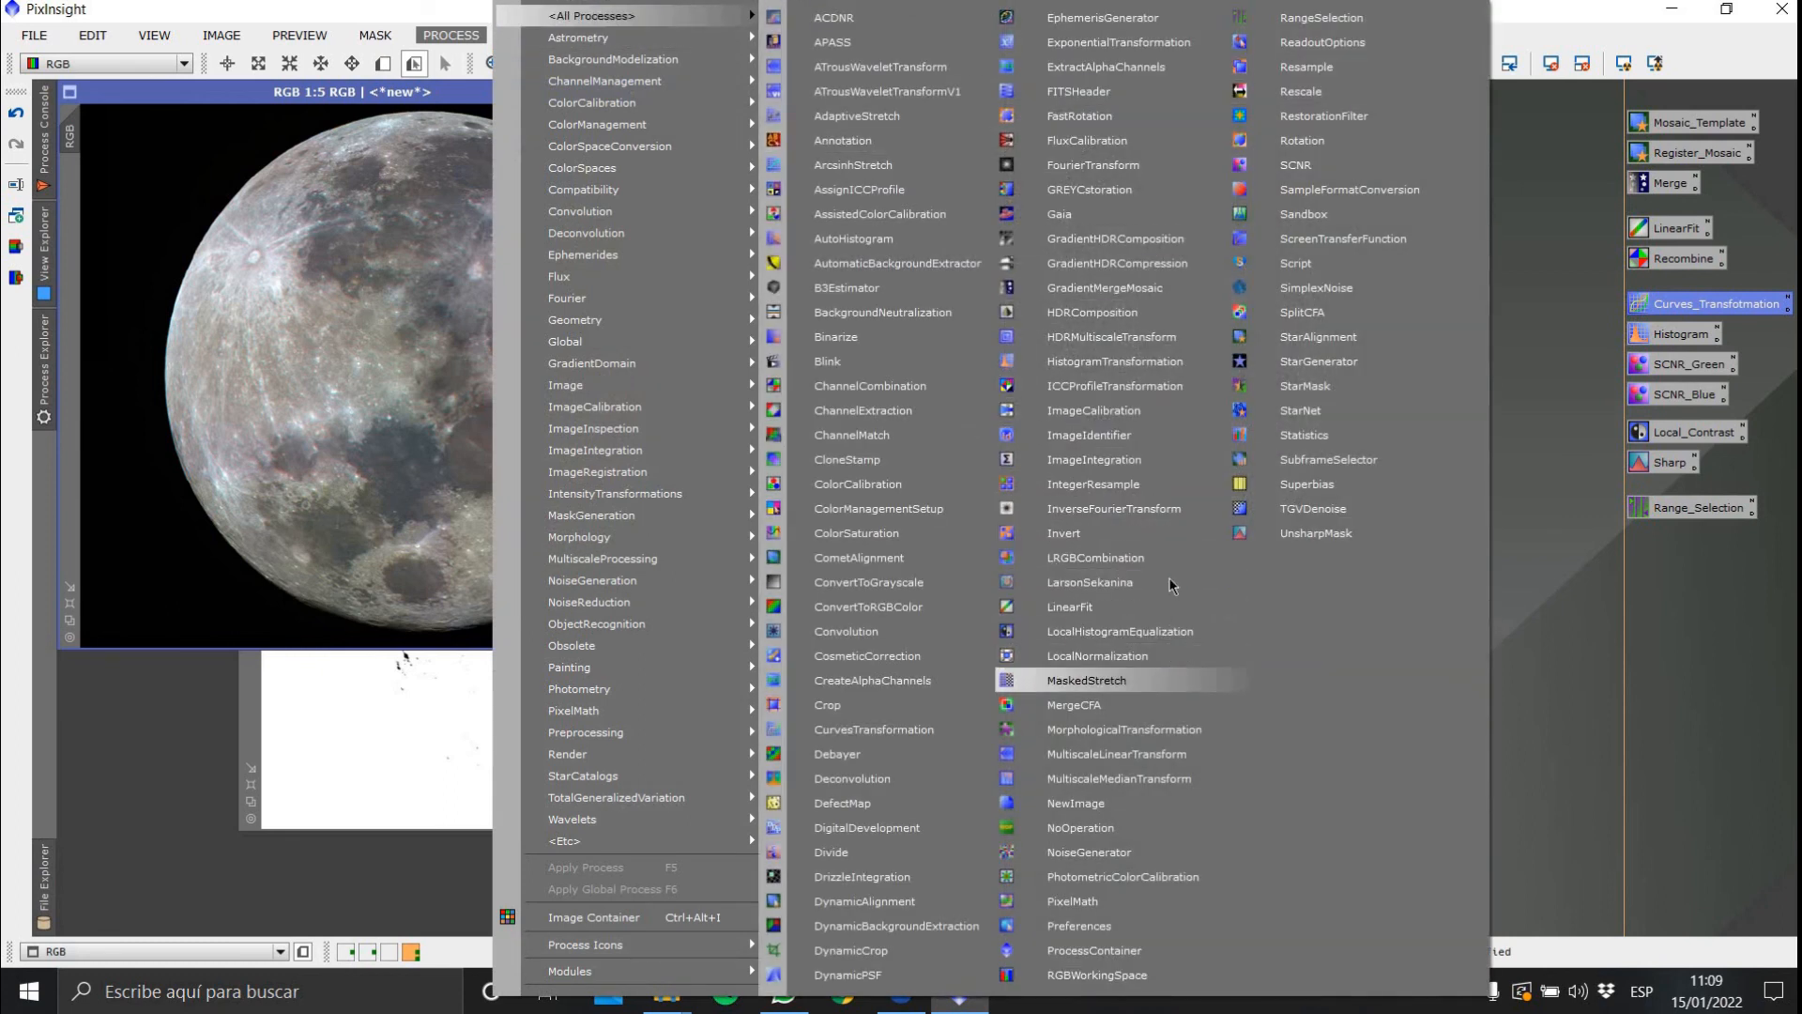
click(1171, 561)
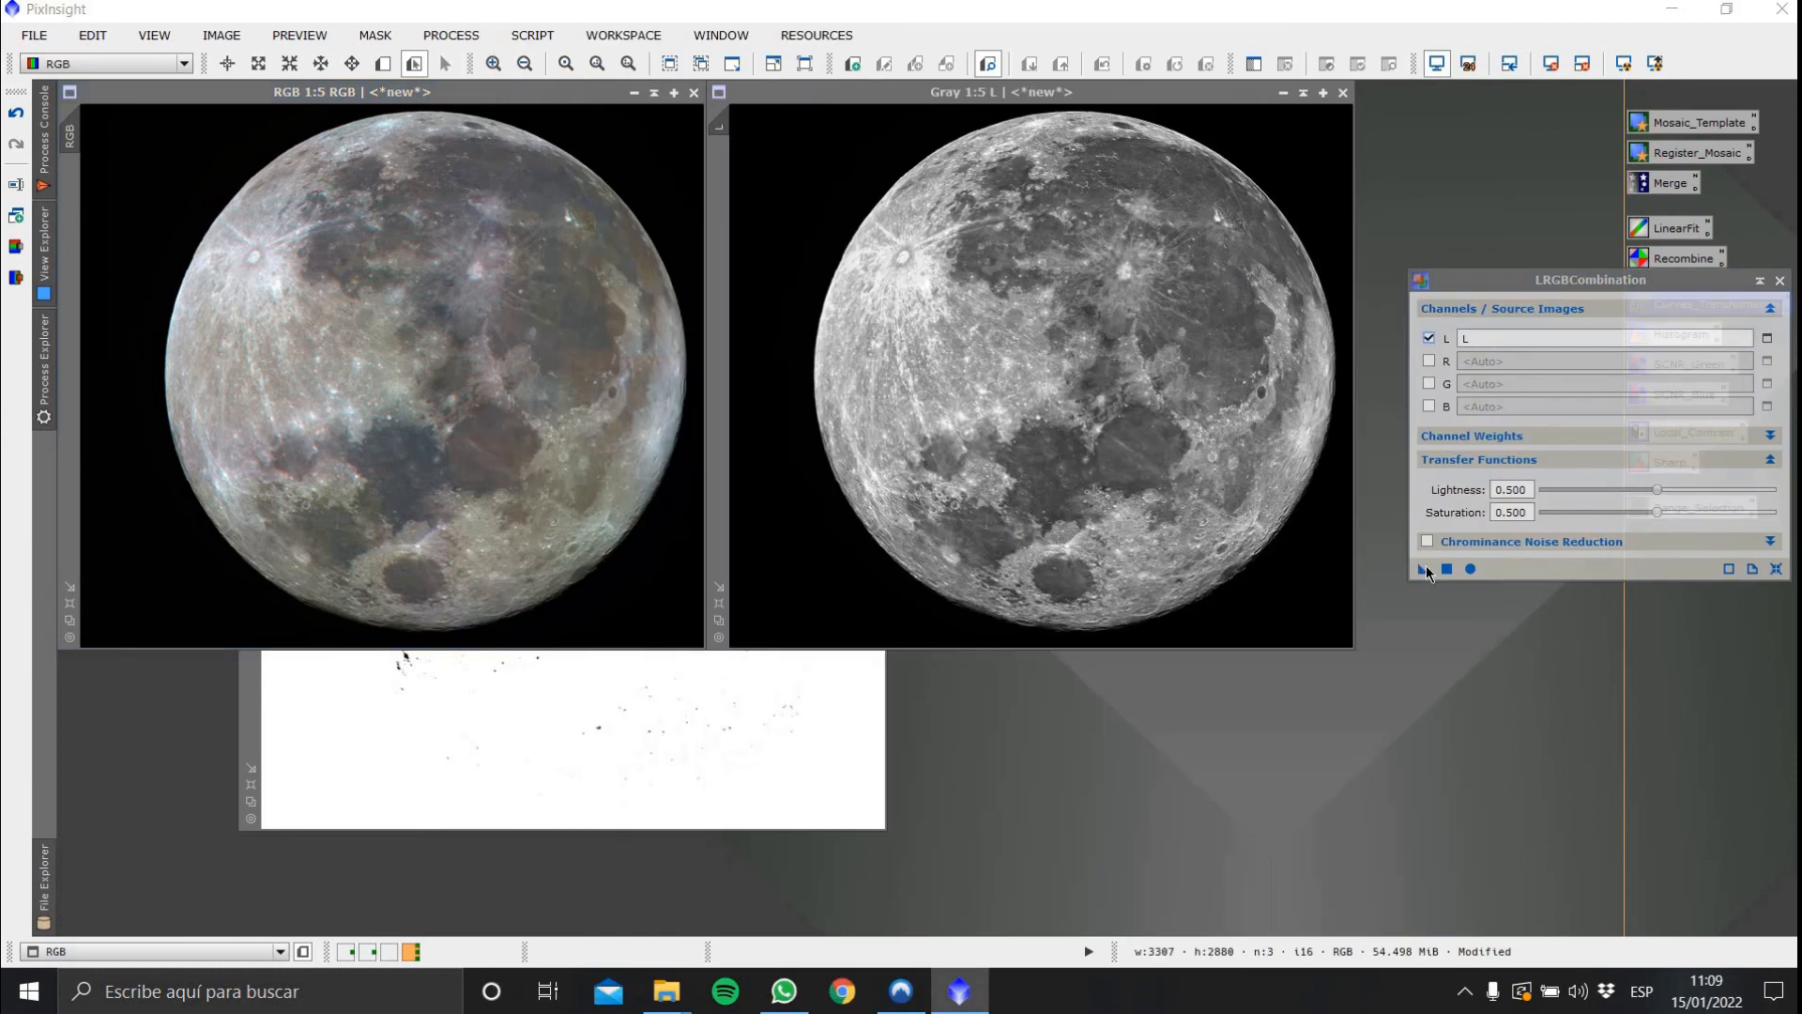
drag(1423, 569, 437, 385)
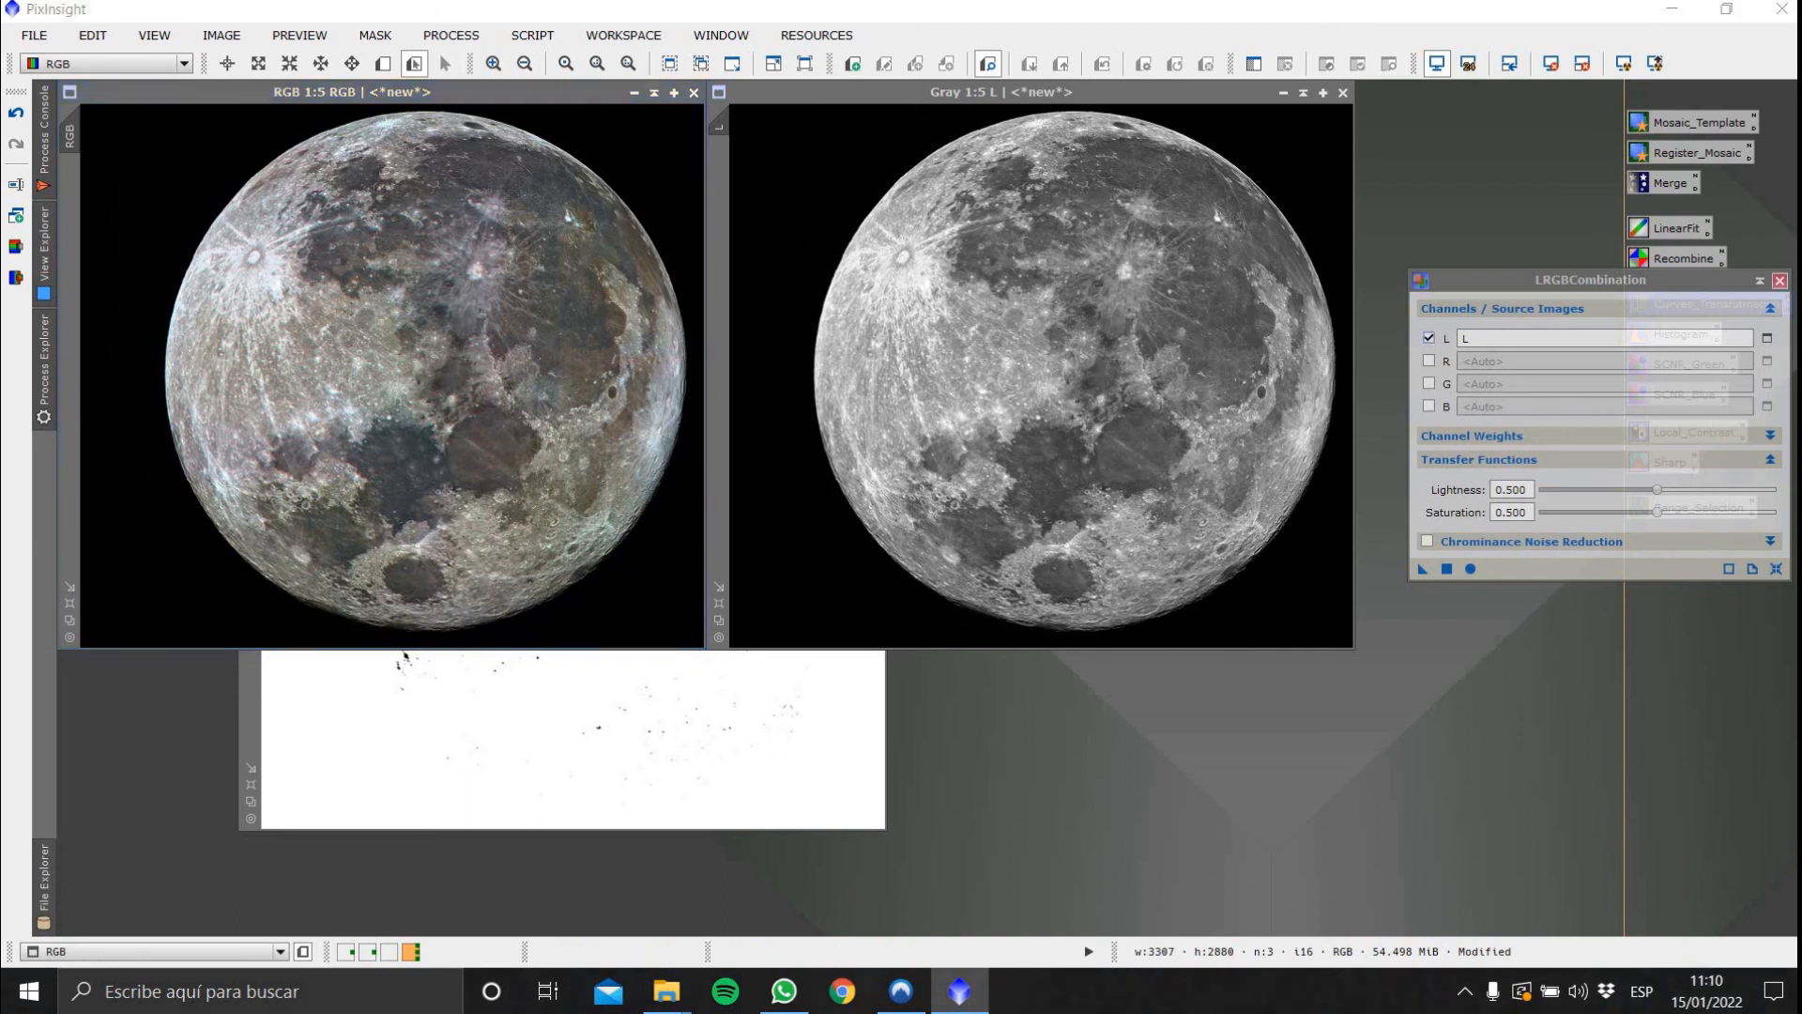
click(1780, 280)
Close the range_mask and Gray L image windows, discarding them
click(616, 739)
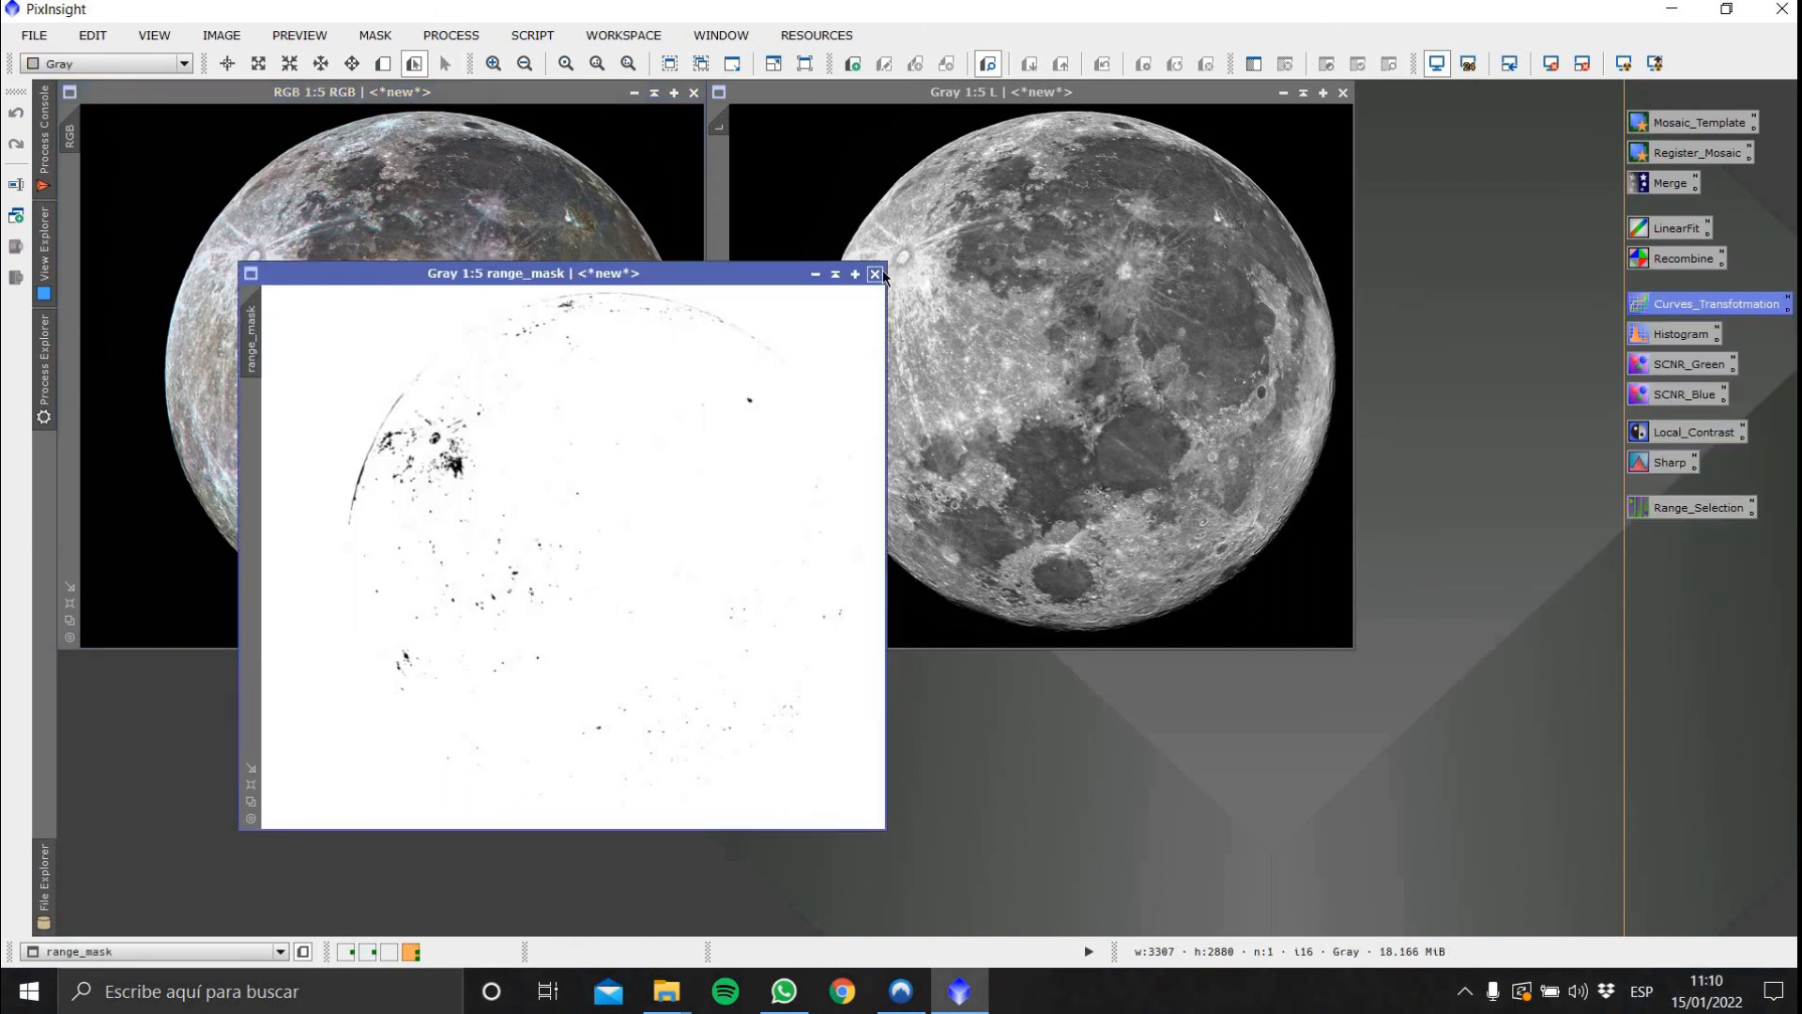
click(882, 274)
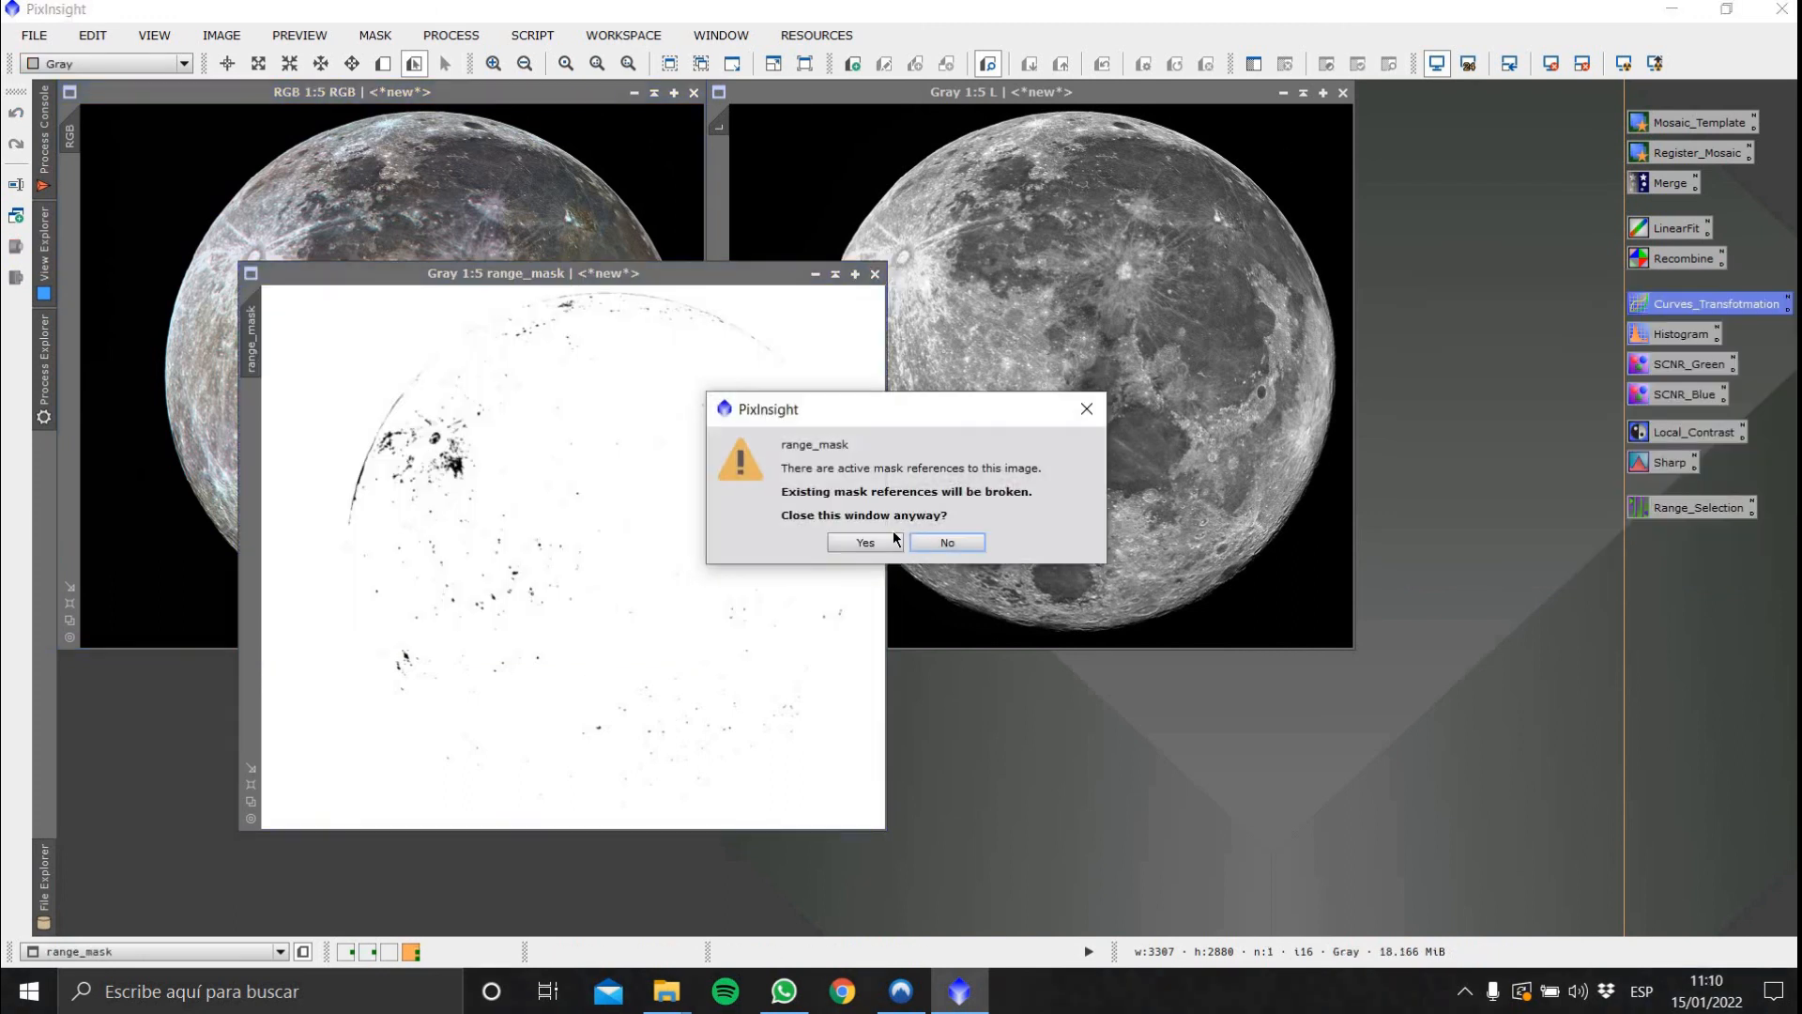
click(866, 543)
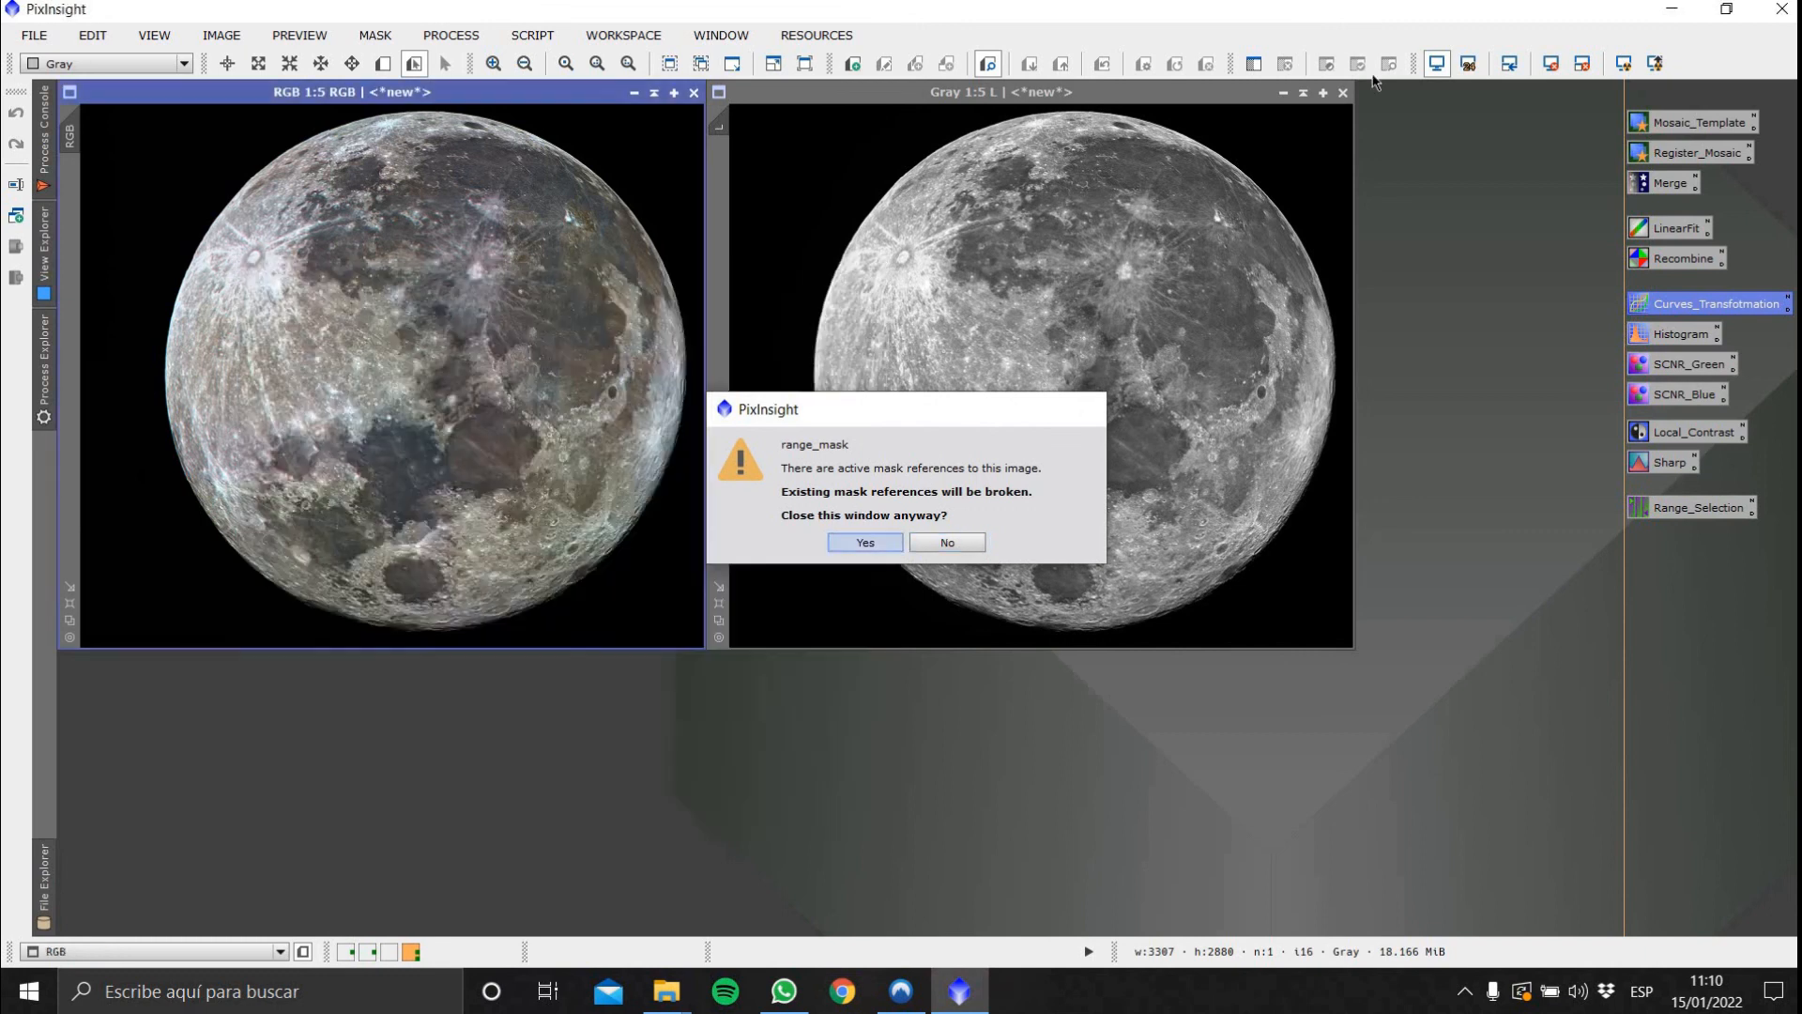
click(1343, 92)
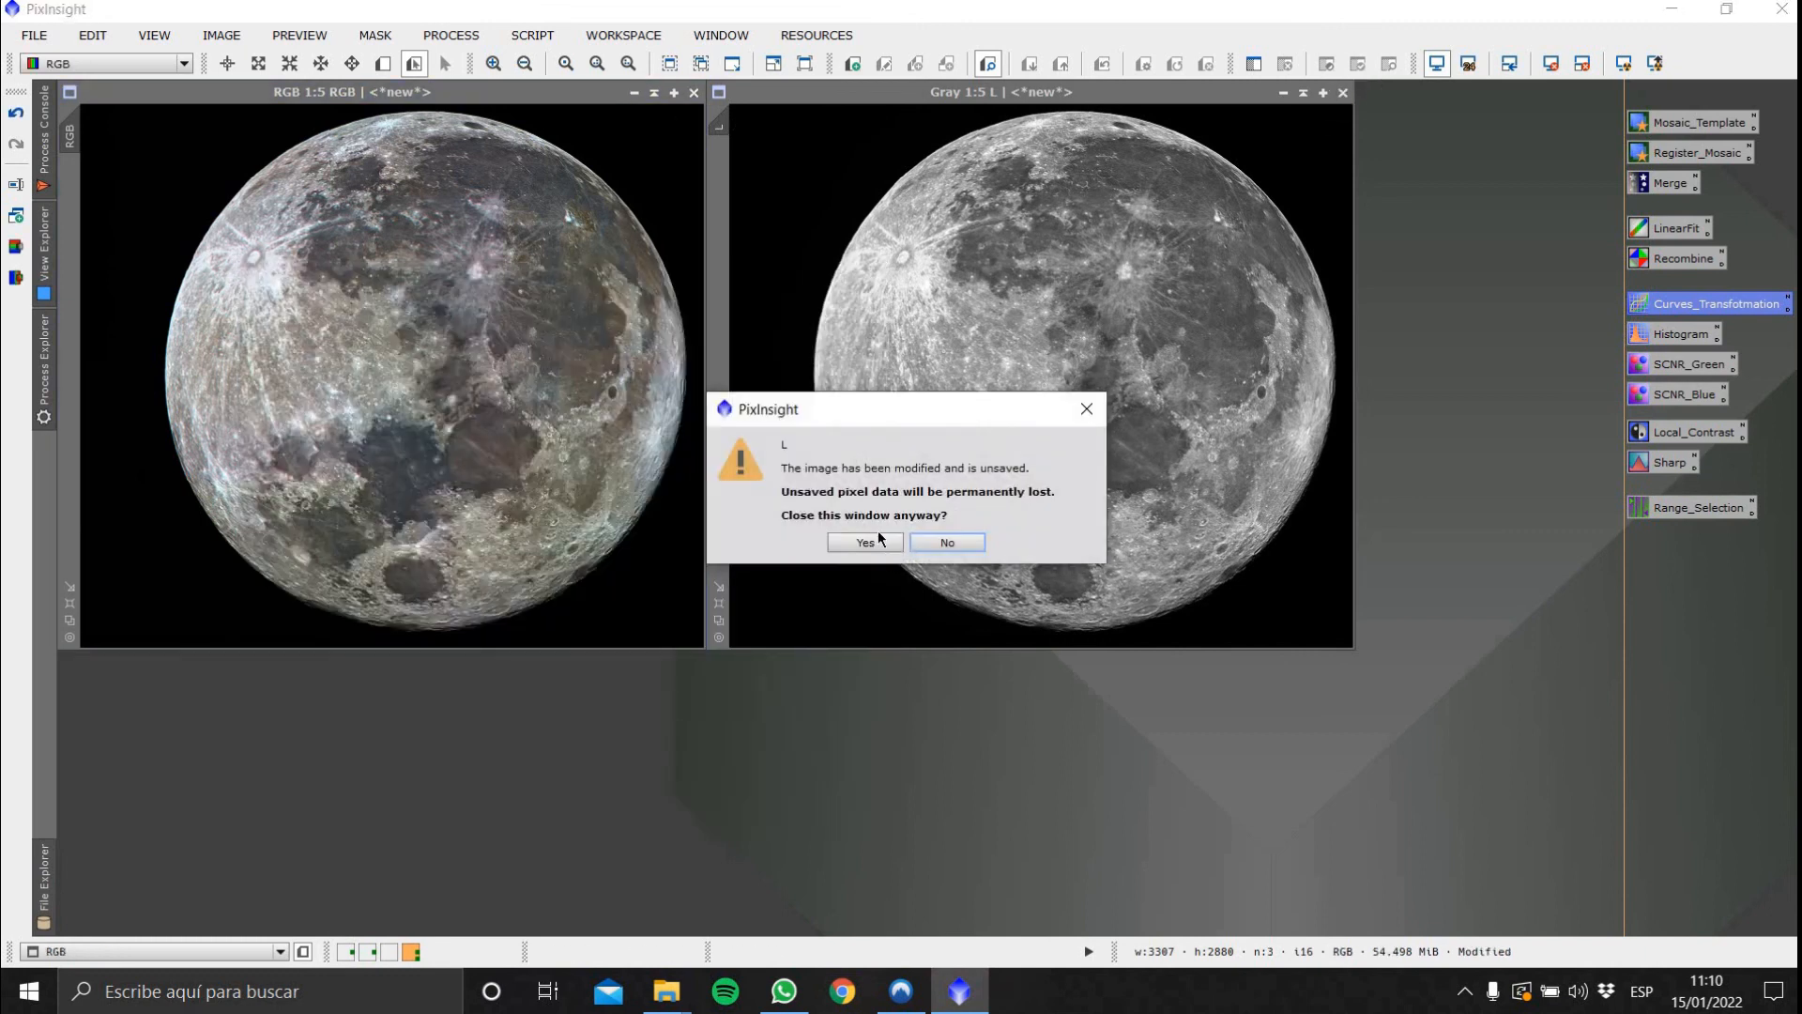
click(866, 543)
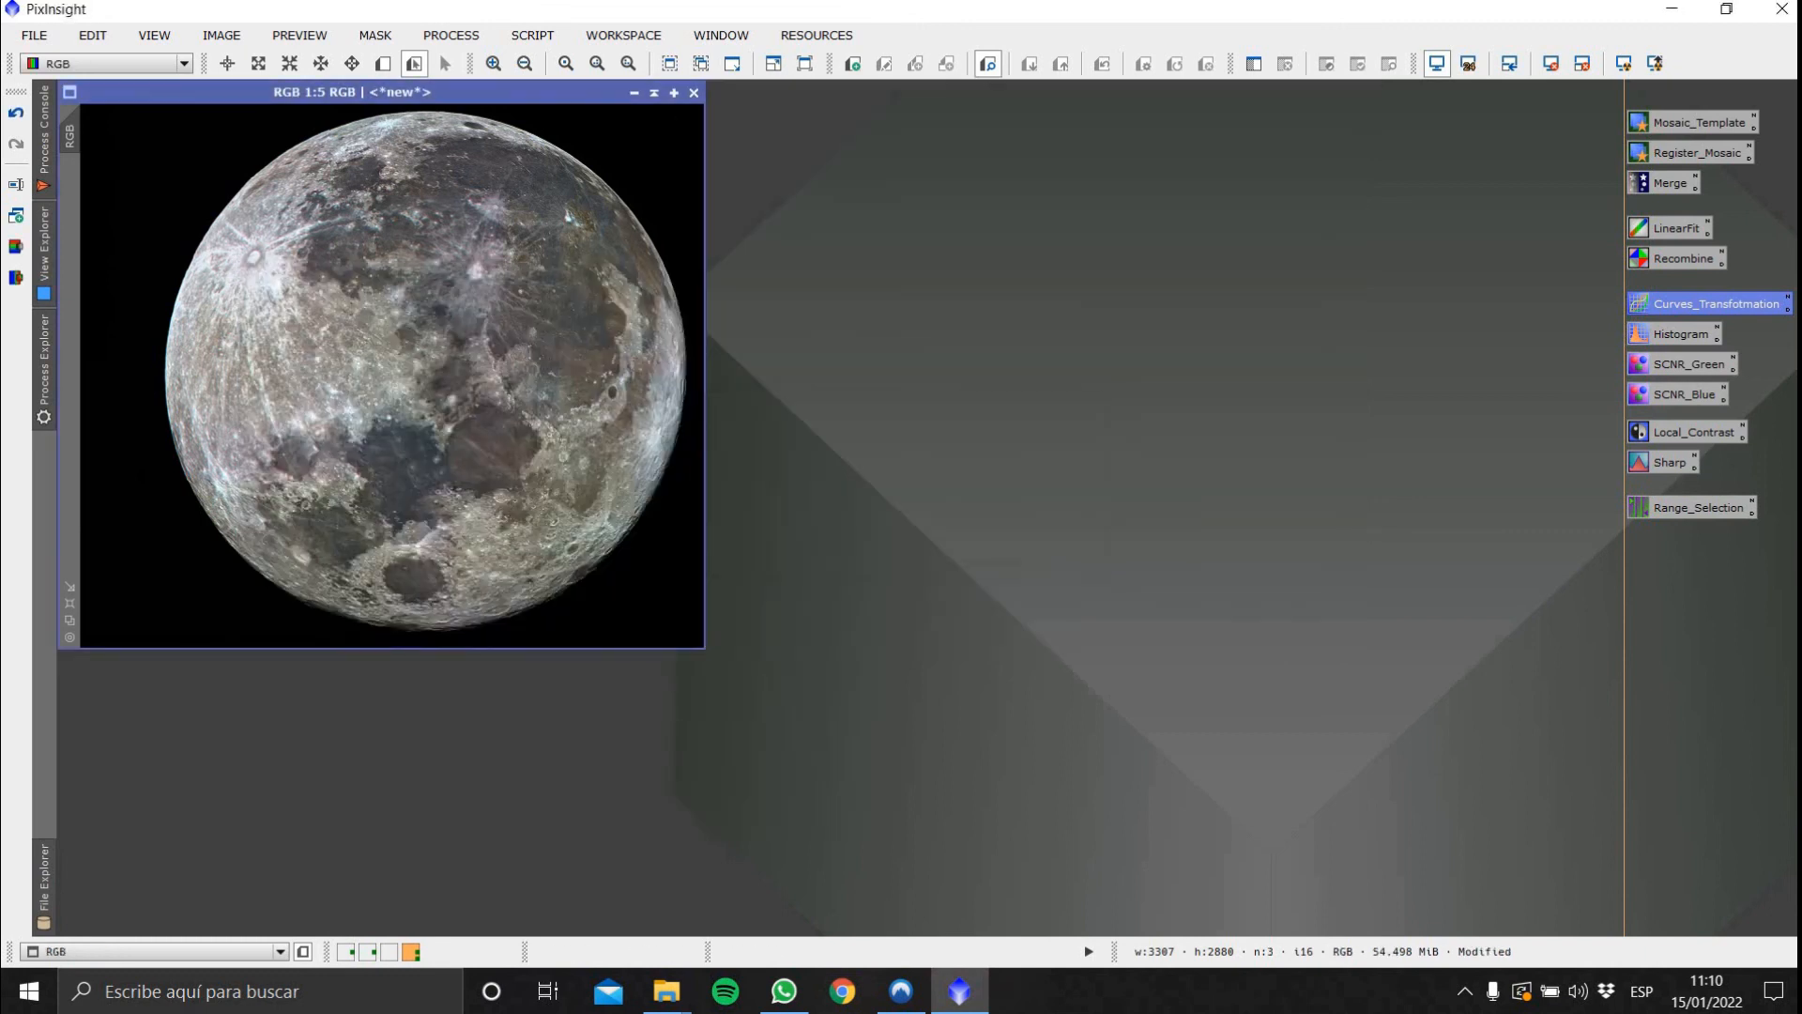
Open CurvesTransformation with real-time preview on the RGB image and add RGB/K curve points near inputs 0.13, 0.50 and 0.88
double_click(1694, 306)
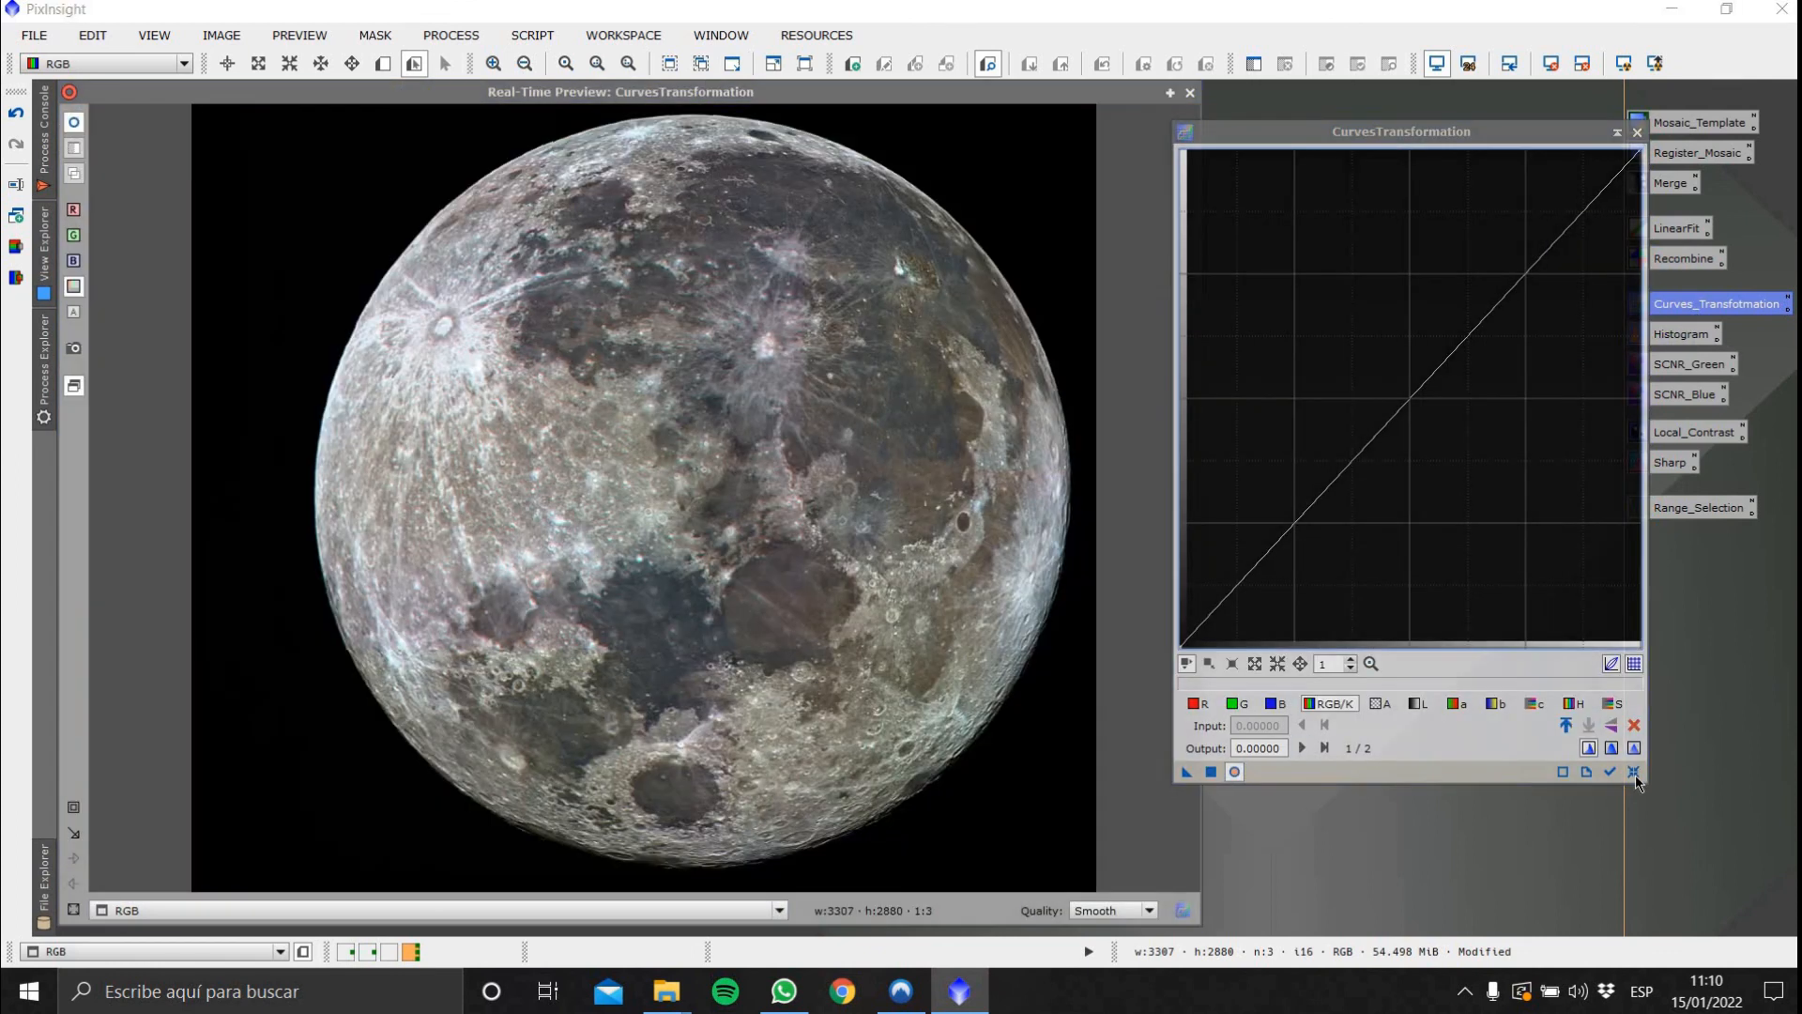
click(1634, 773)
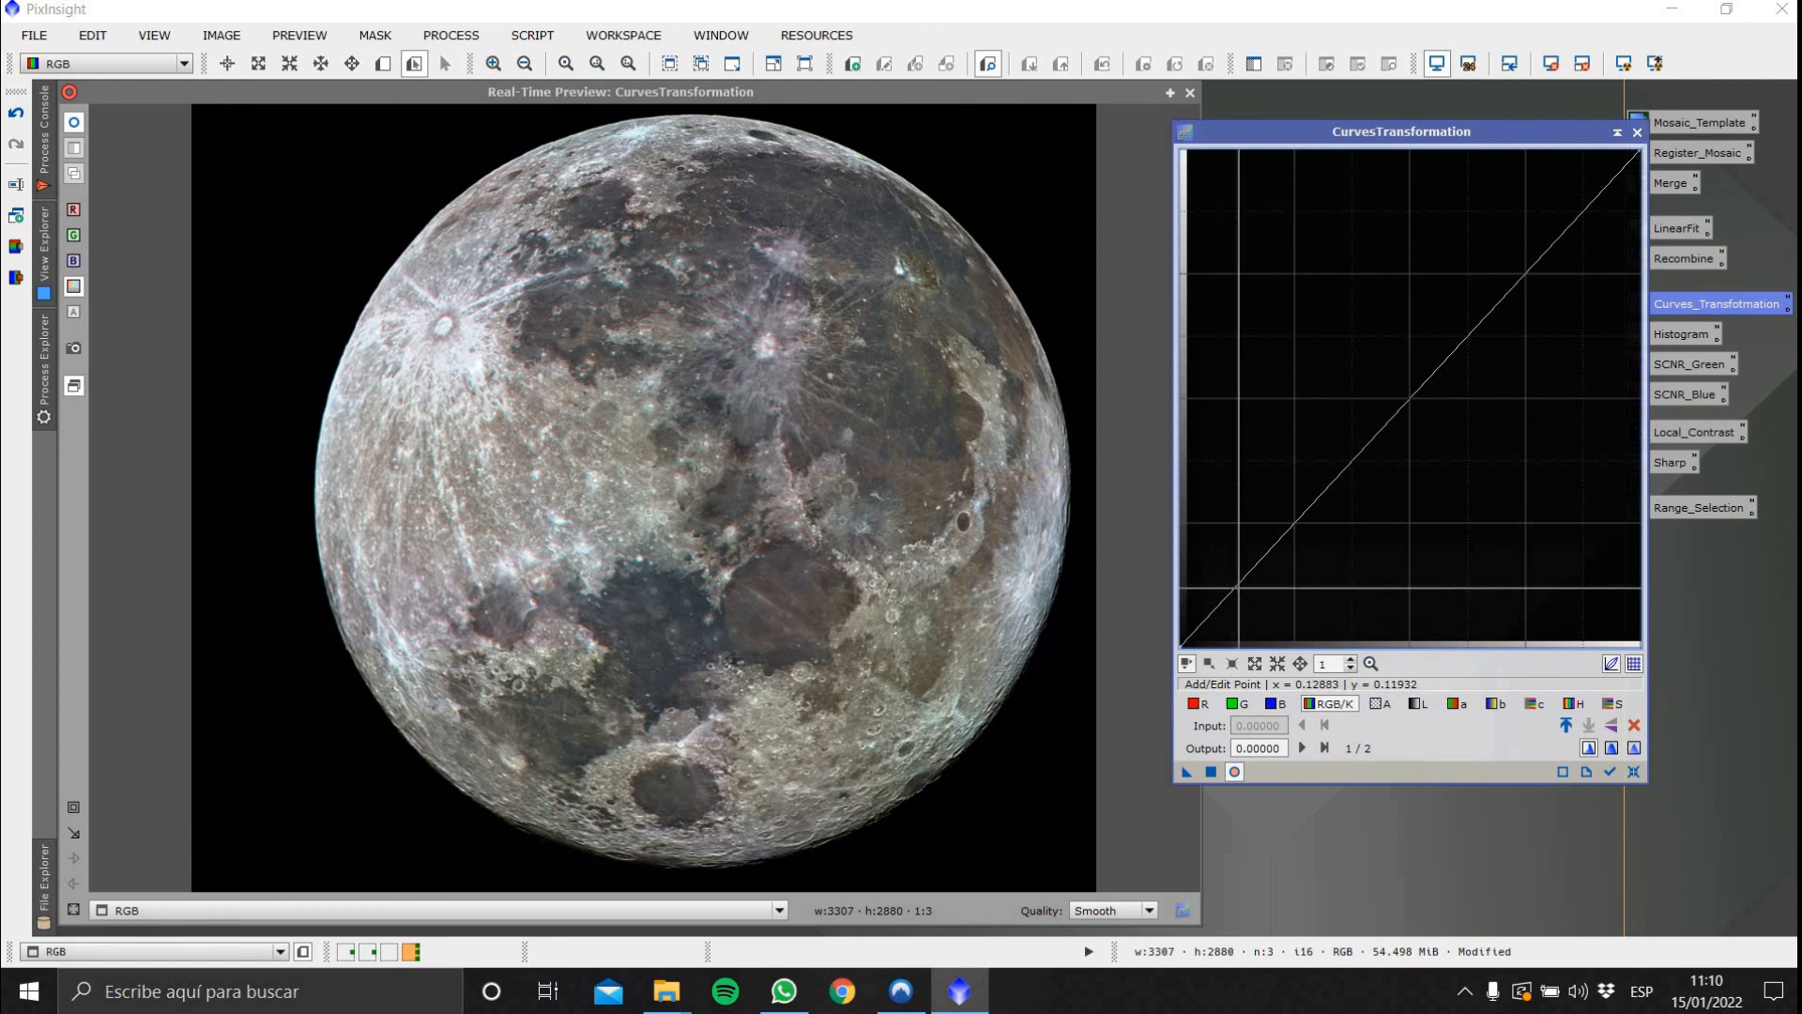
click(1241, 588)
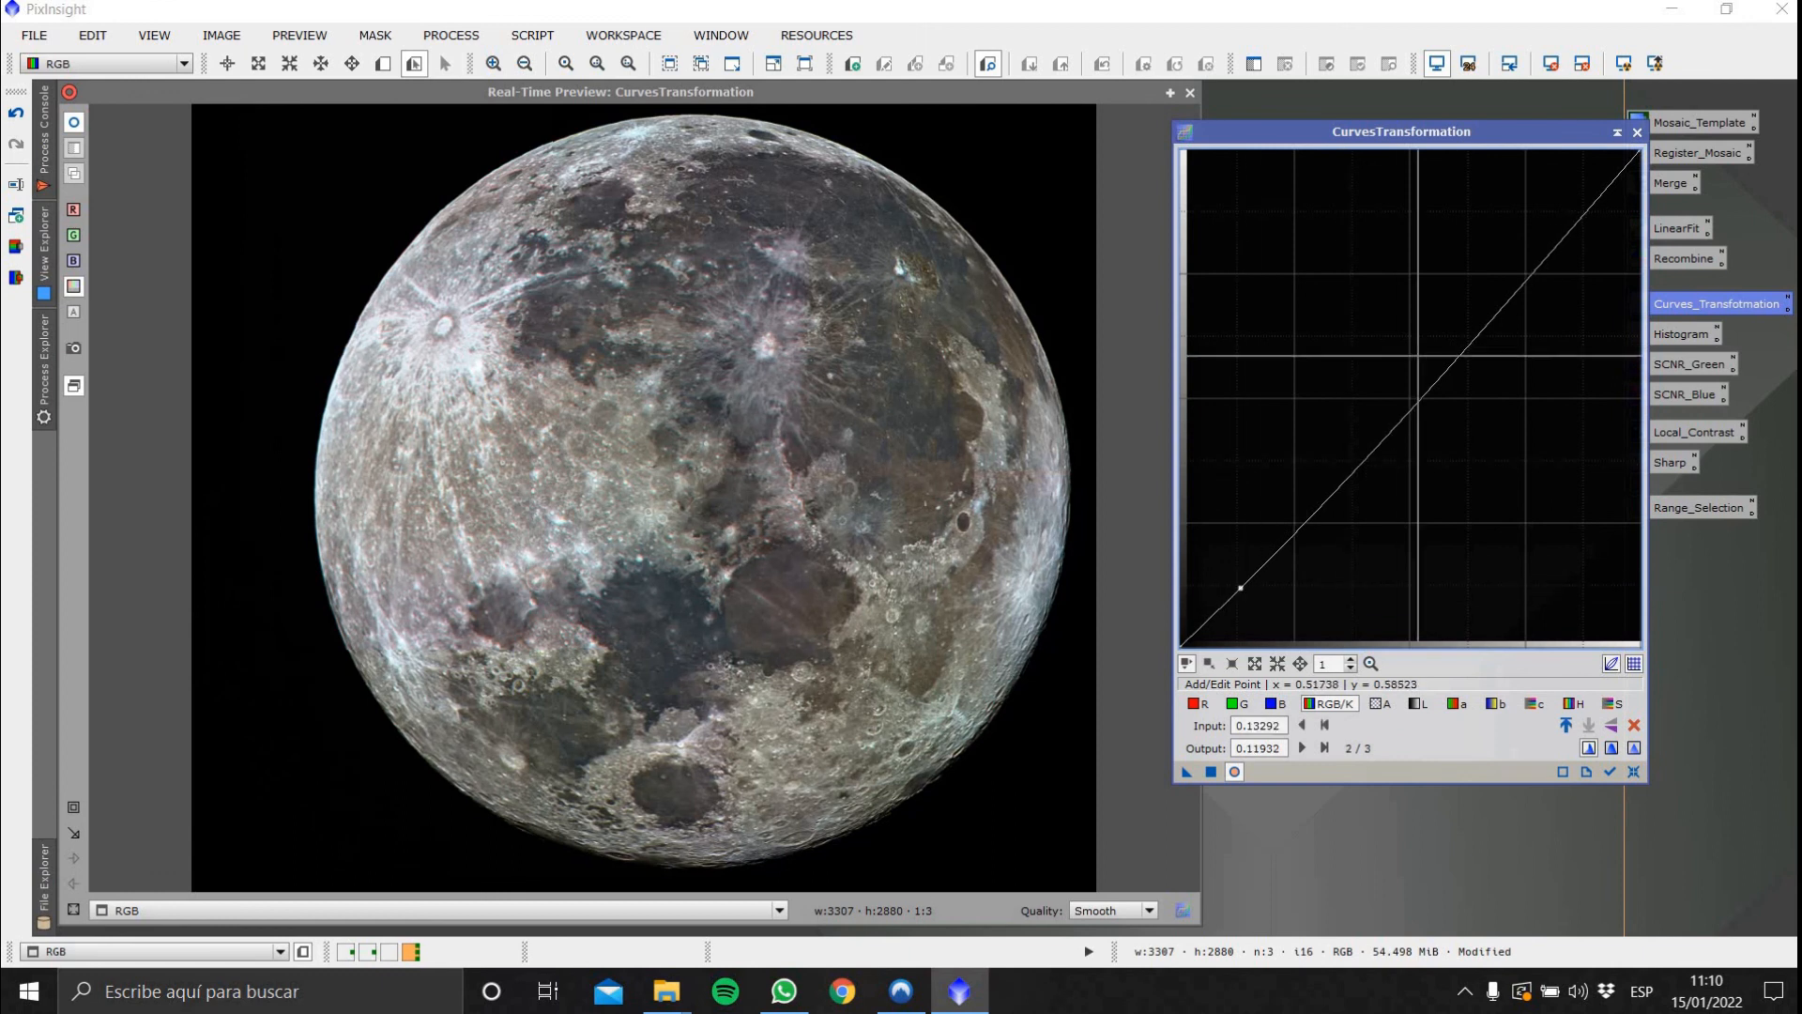
click(1410, 399)
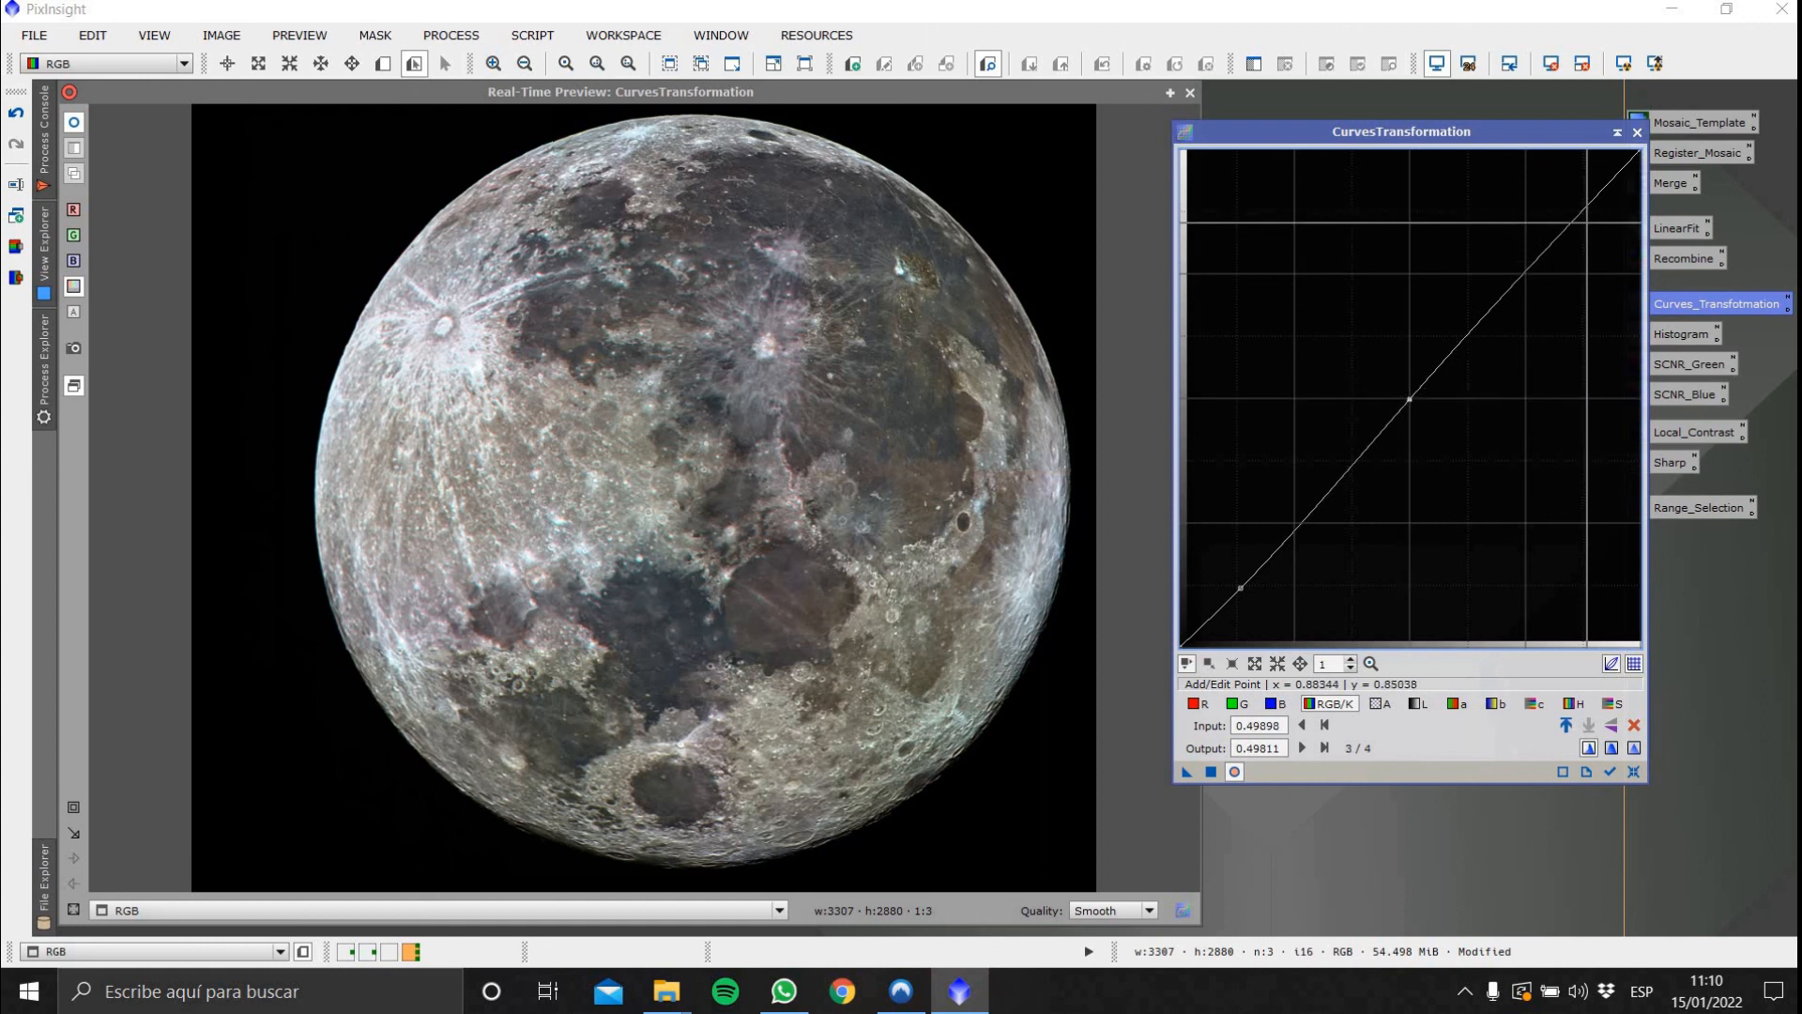
click(1587, 209)
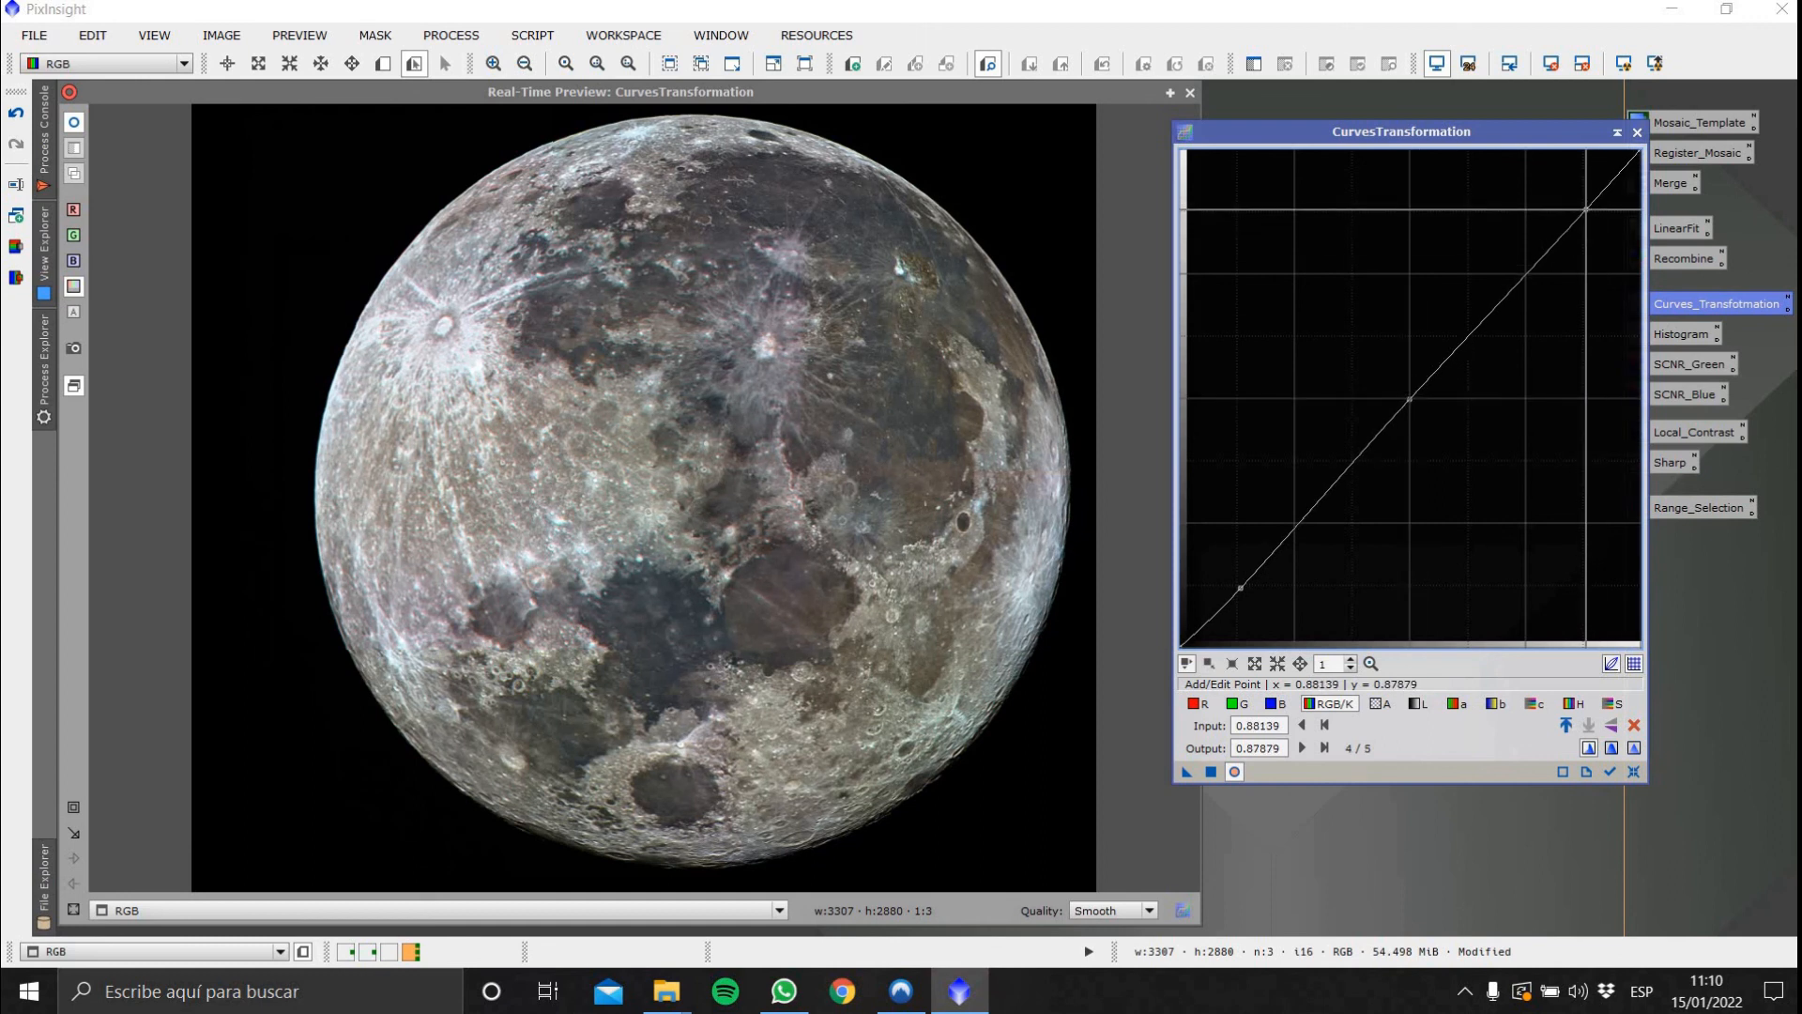
Raise the saturation curve's middle slightly and add a chrominance curve point at about 0.48 input, 0.52 output
click(1611, 703)
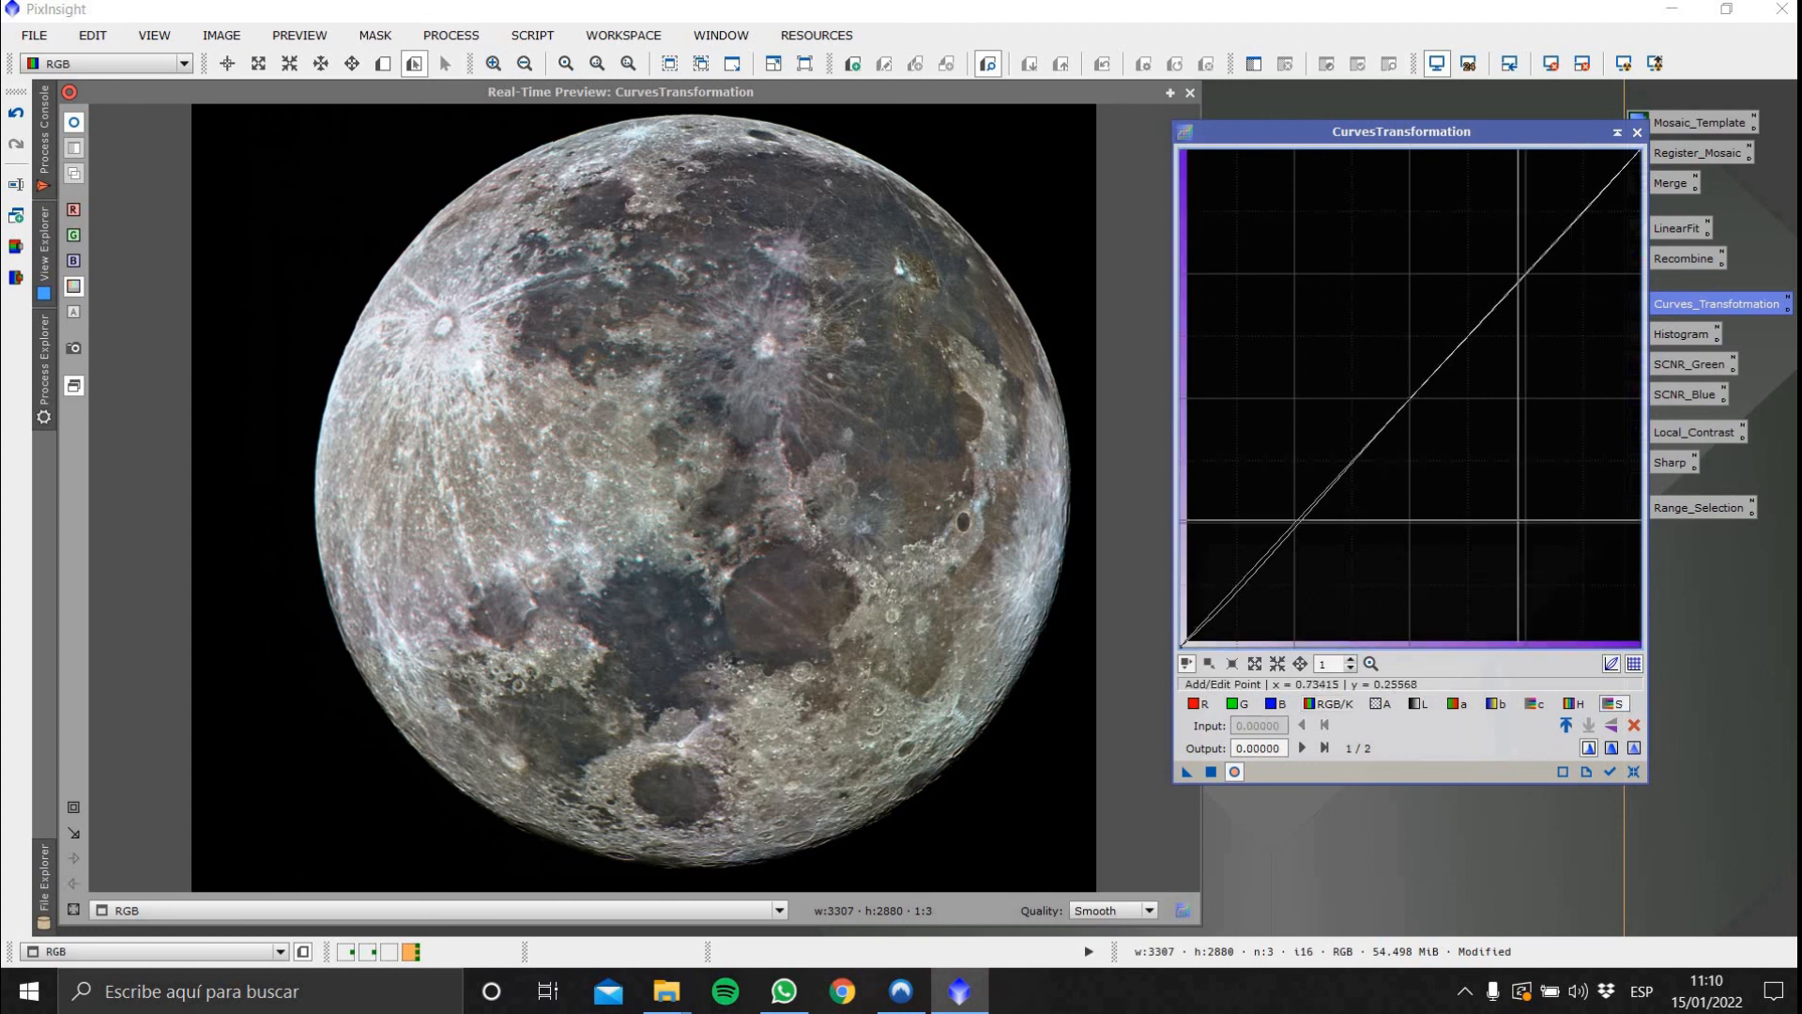
drag(1395, 412, 1395, 381)
click(1534, 703)
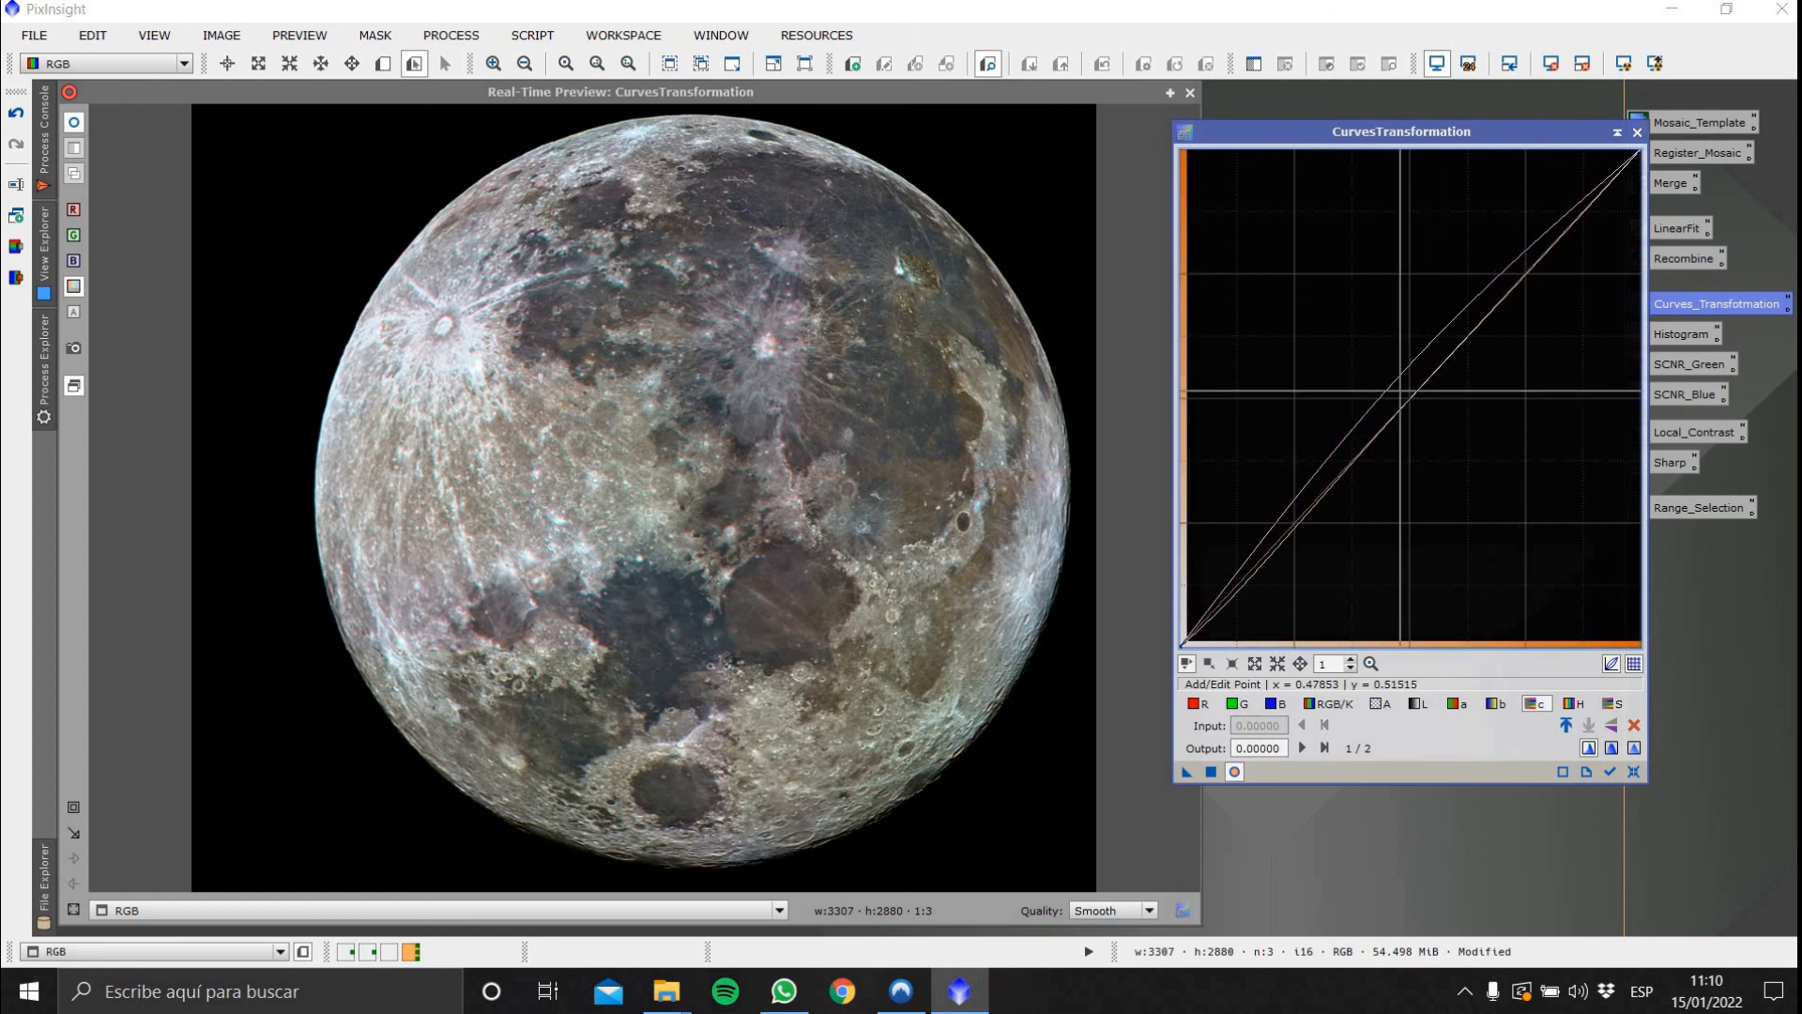
click(1401, 390)
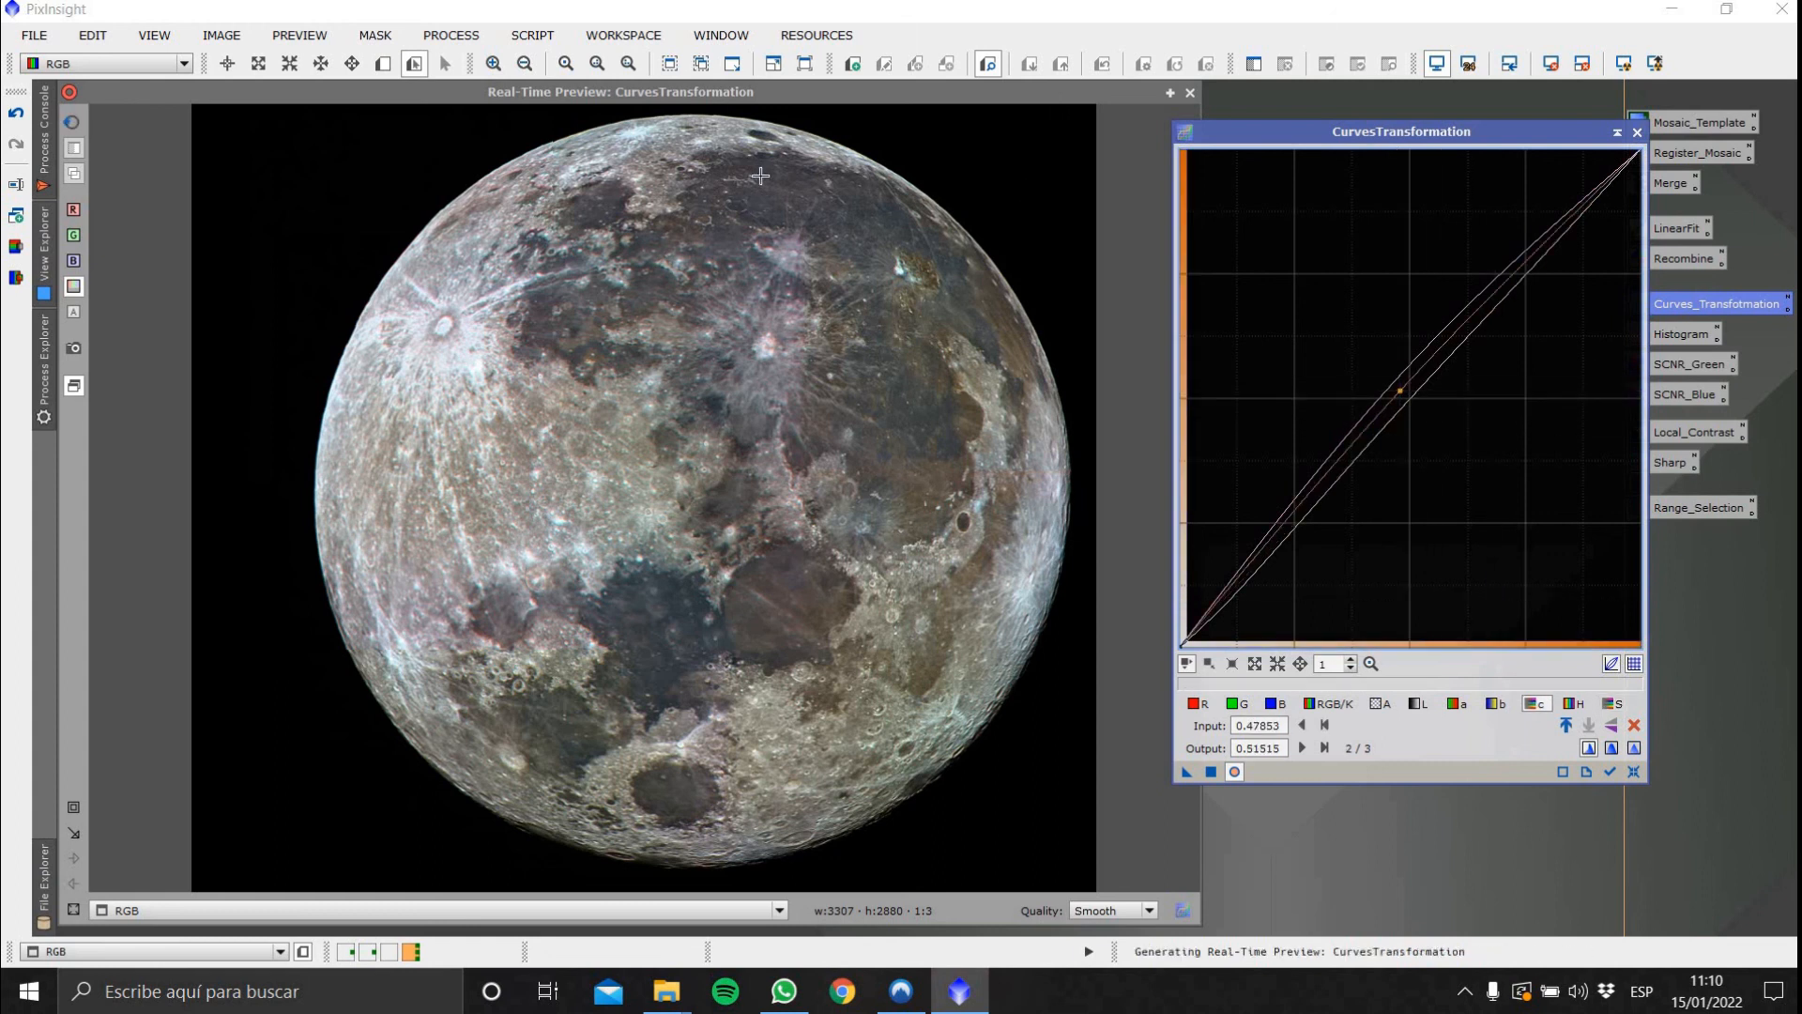
Compare the preview with the original, close the preview, apply the curves to the RGB image and close CurvesTransformation
click(76, 125)
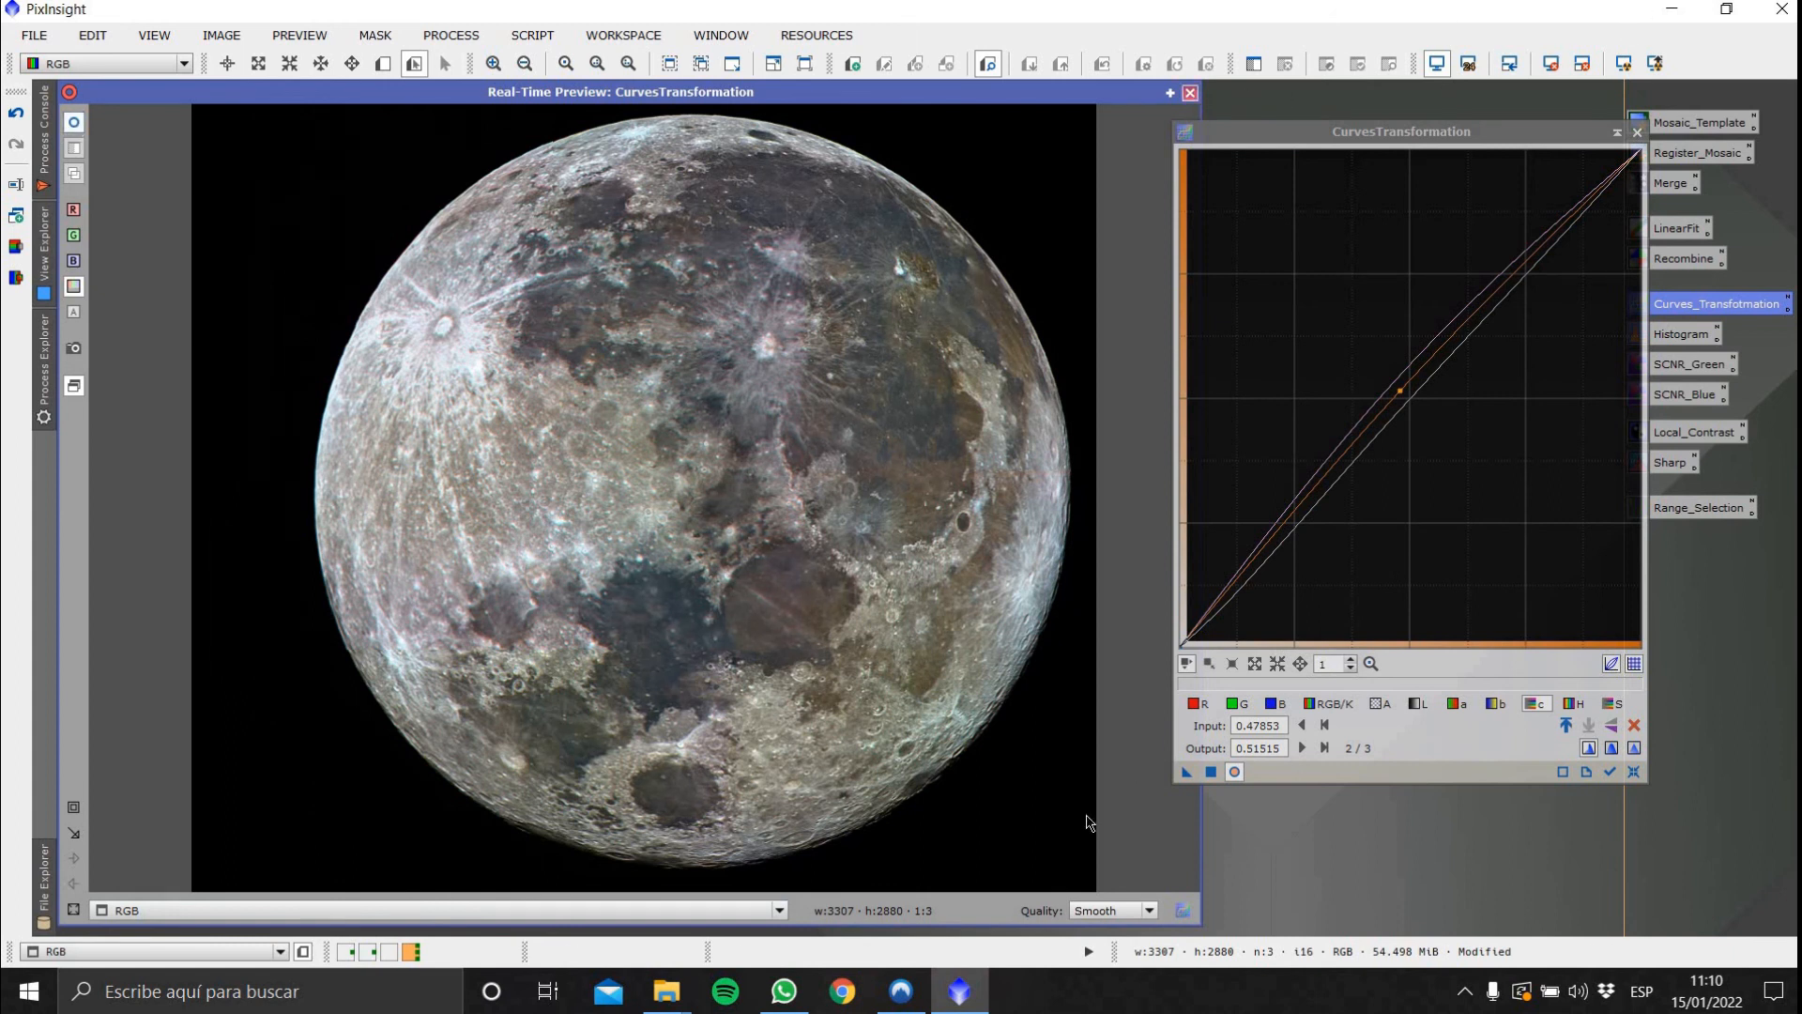
click(1189, 93)
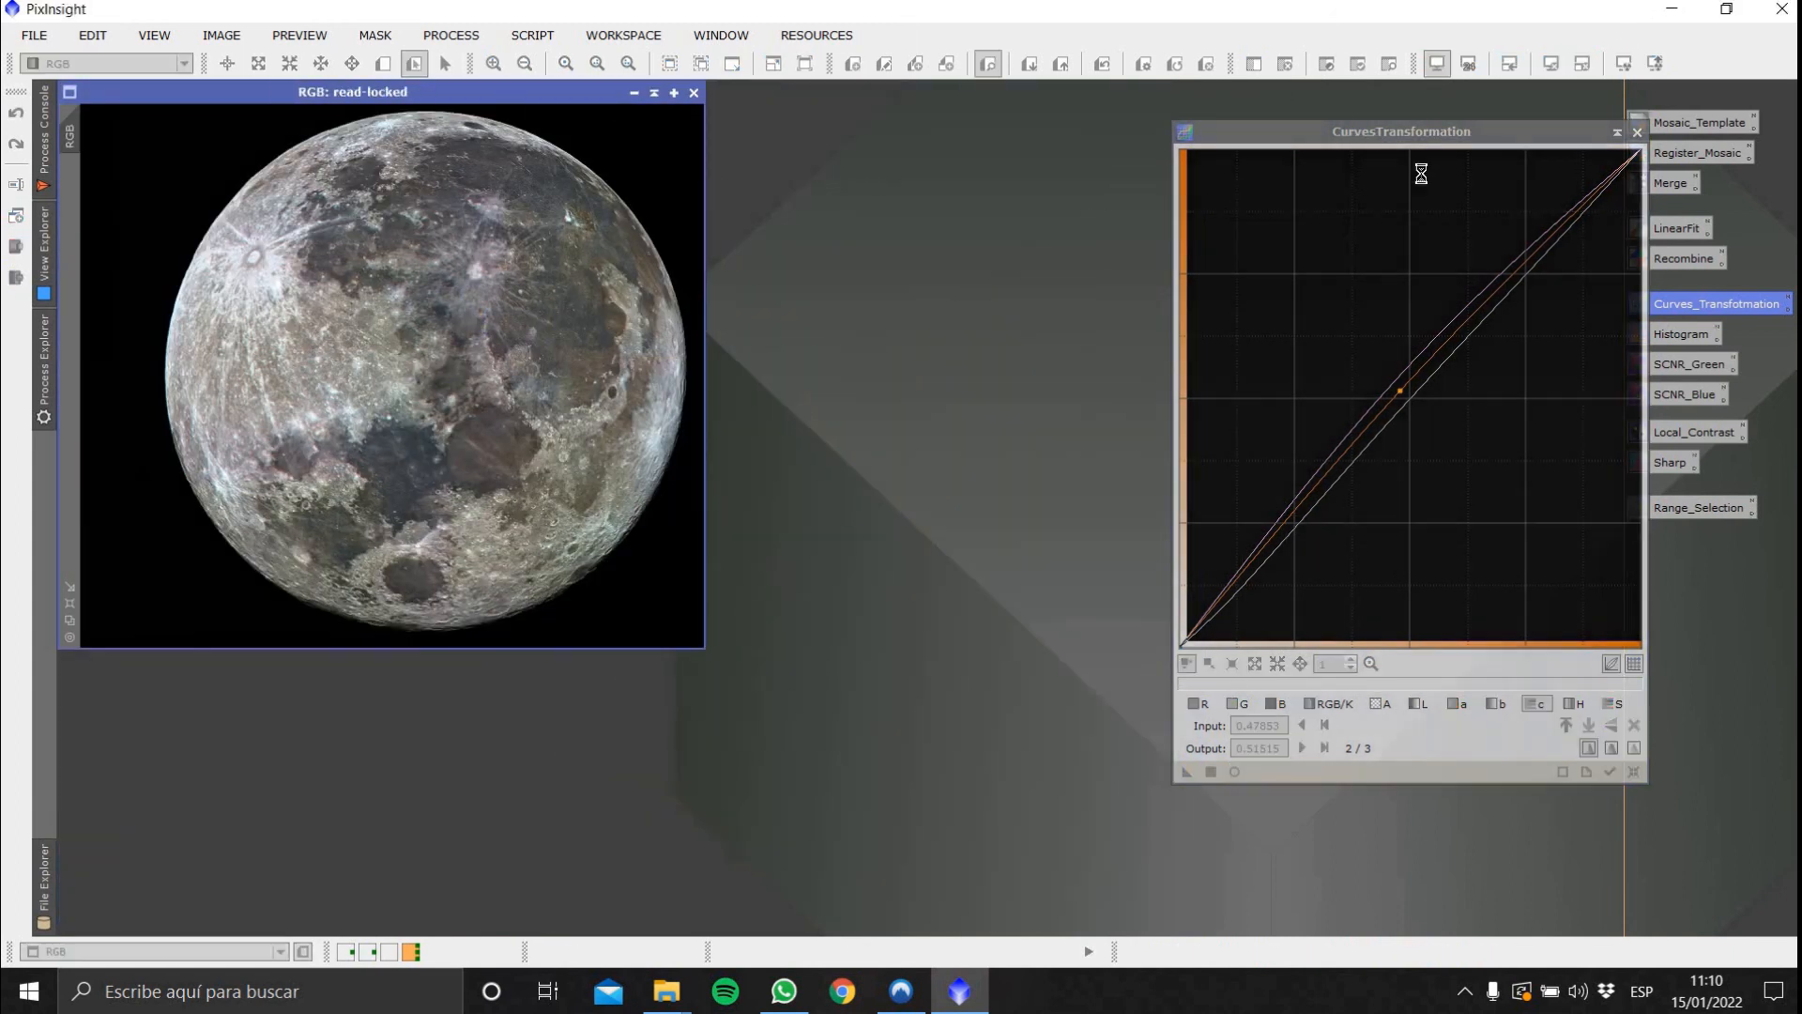
click(1640, 132)
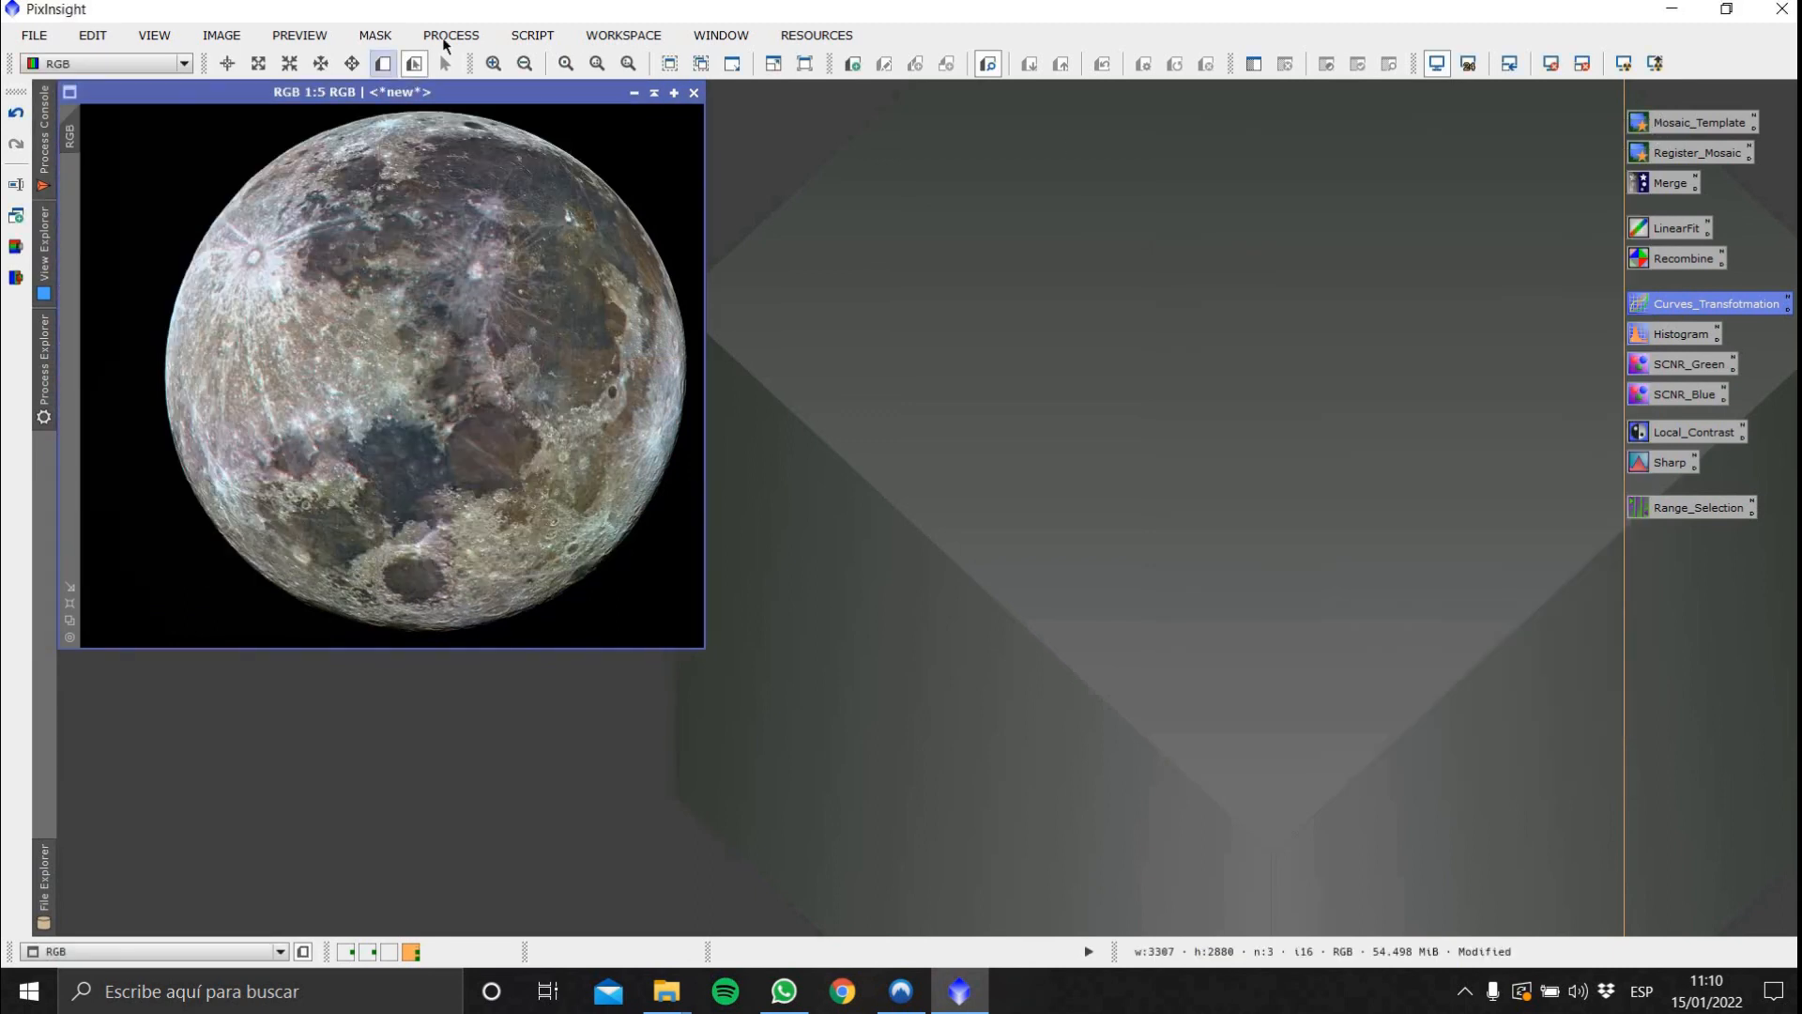
Crop the RGB image with DynamicCrop to a square of about 2950 × 2950 px around the Moon and fit it to the window
click(450, 35)
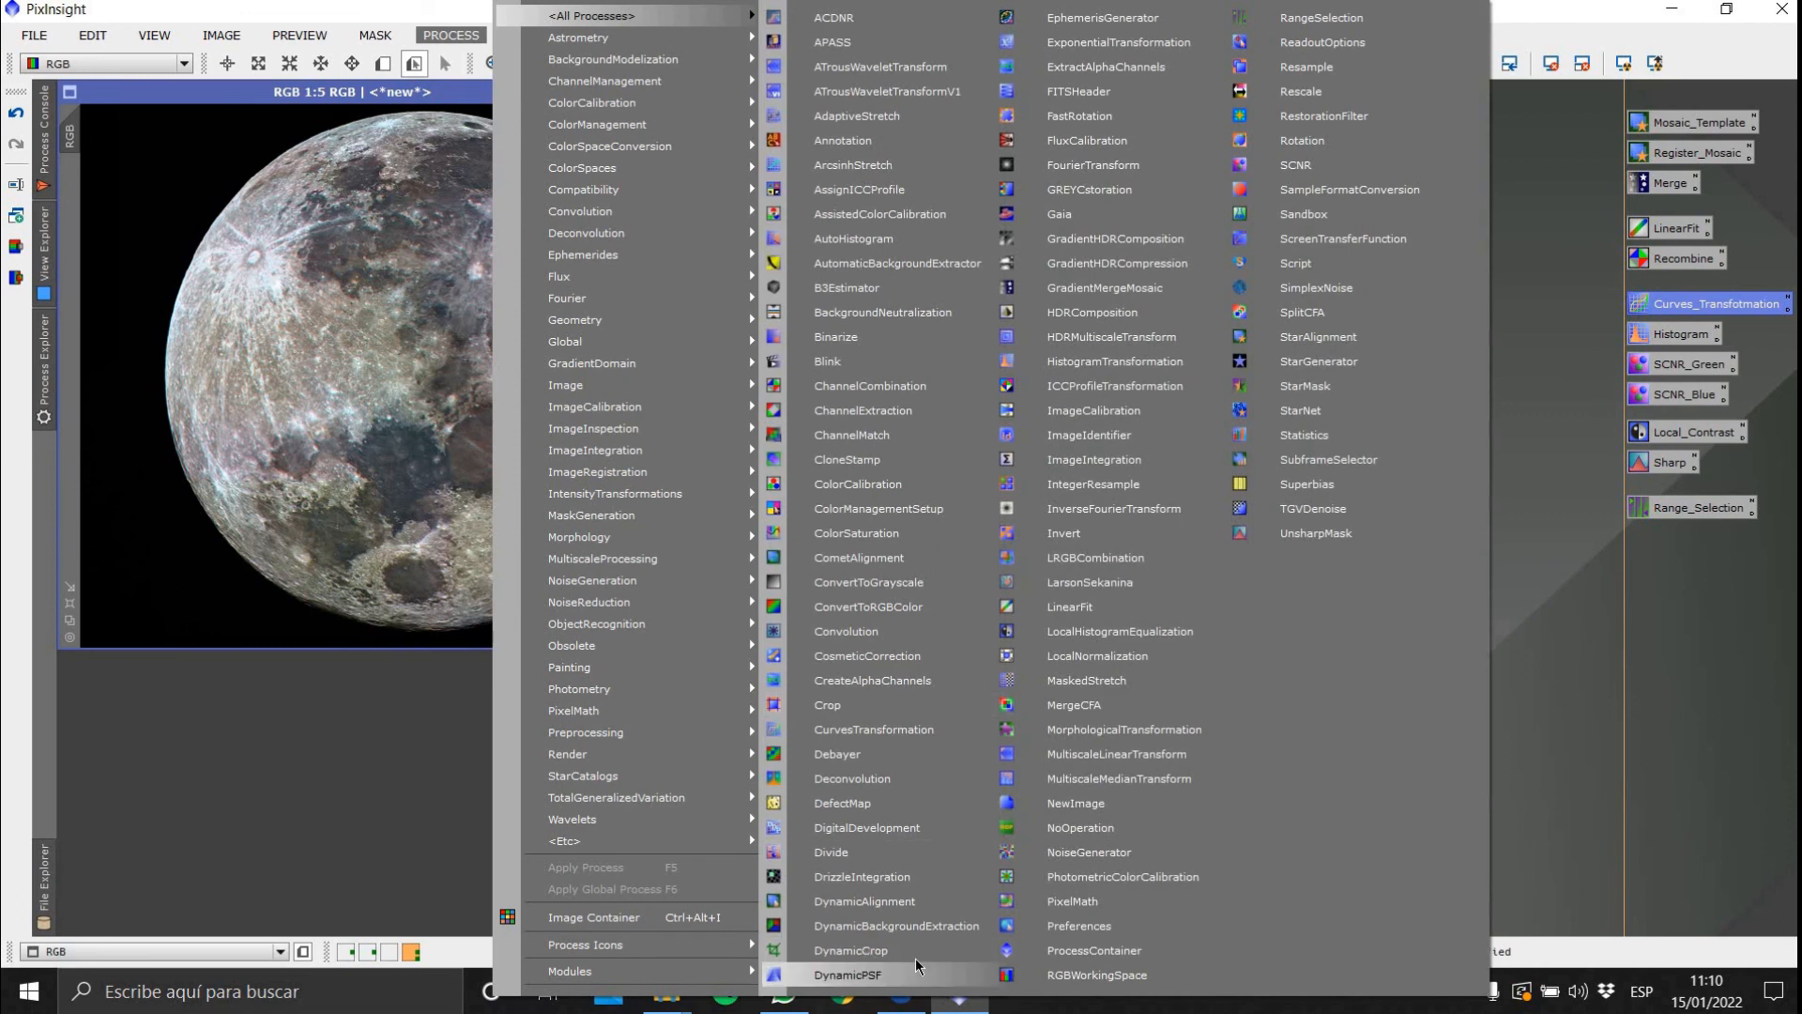
click(817, 965)
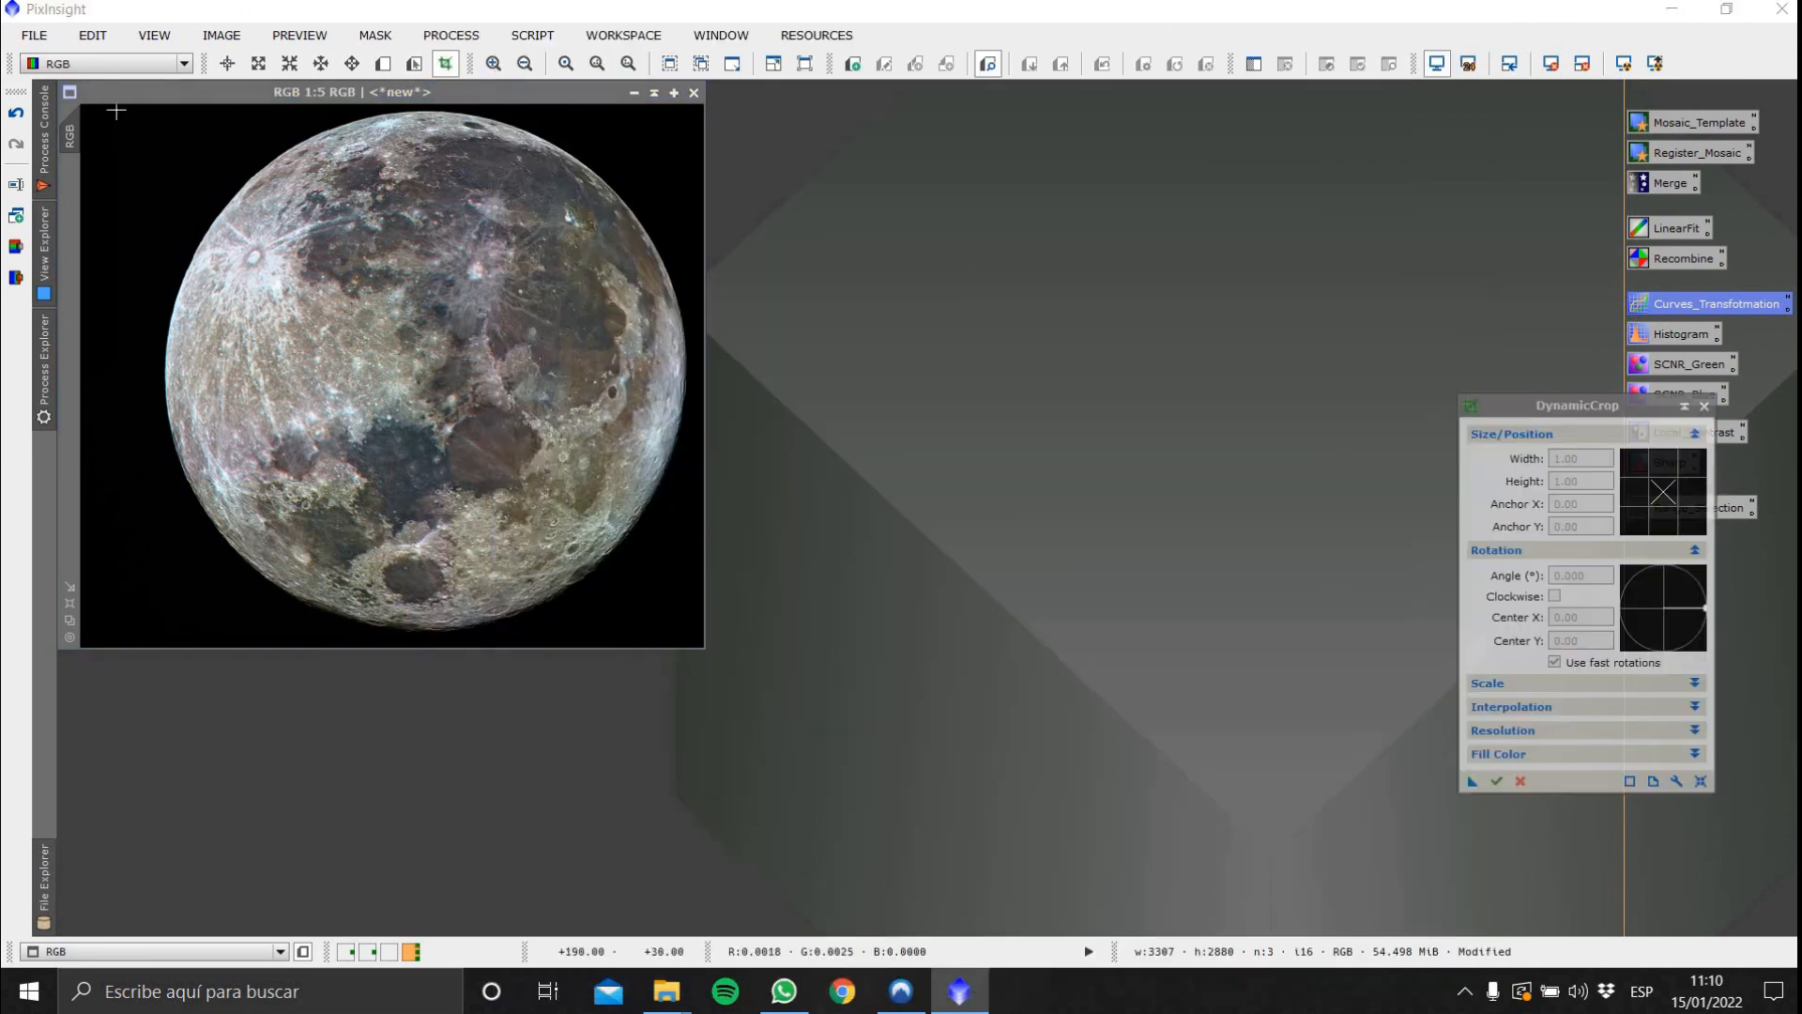
drag(117, 110, 704, 649)
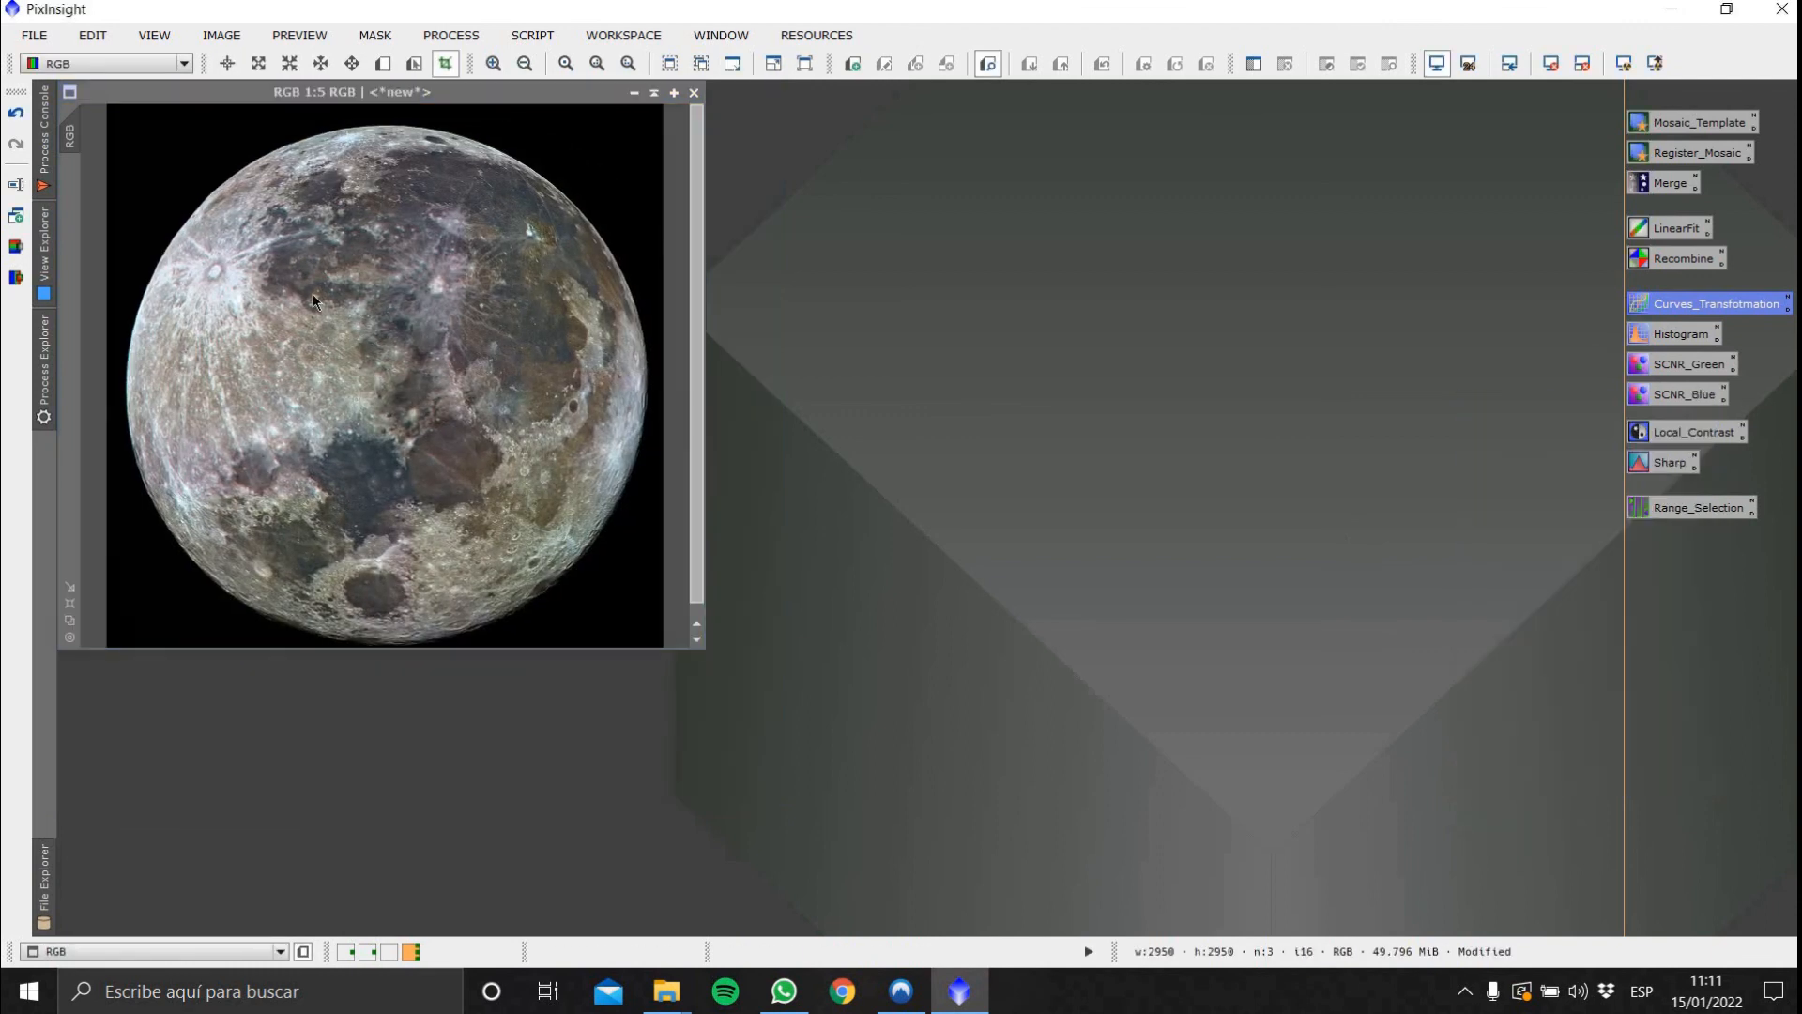
right_click(315, 301)
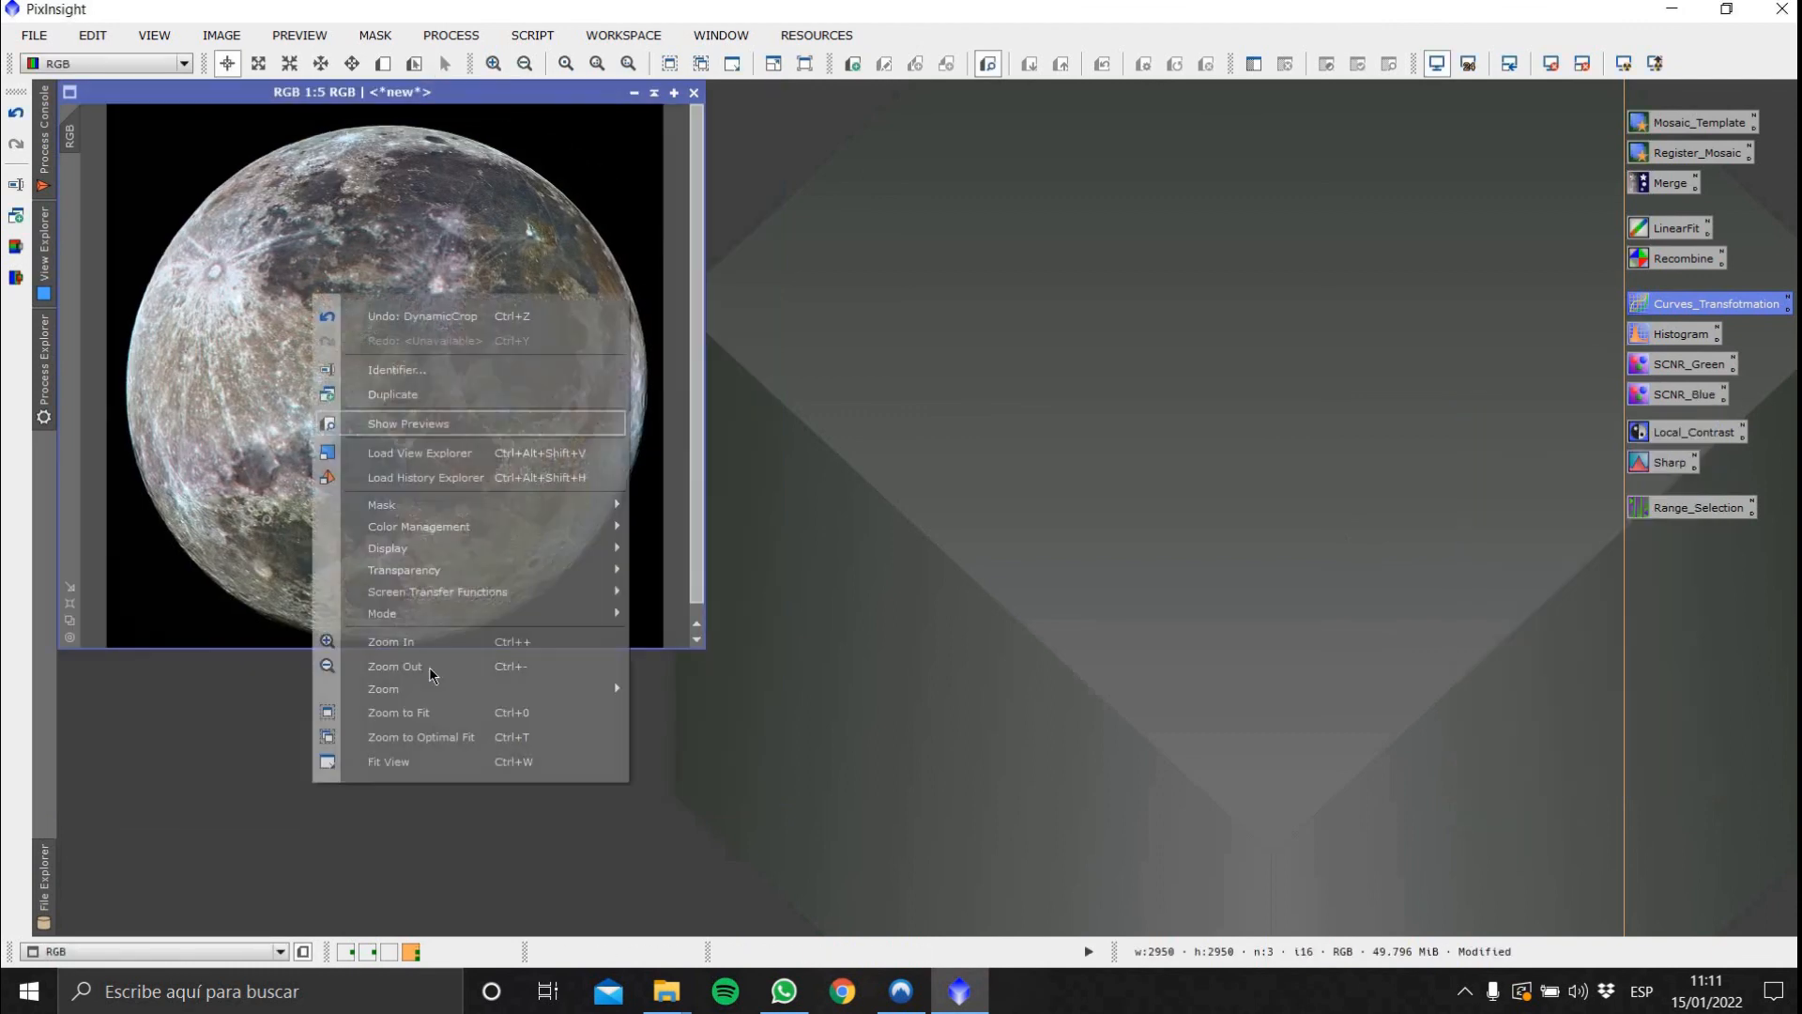
click(441, 712)
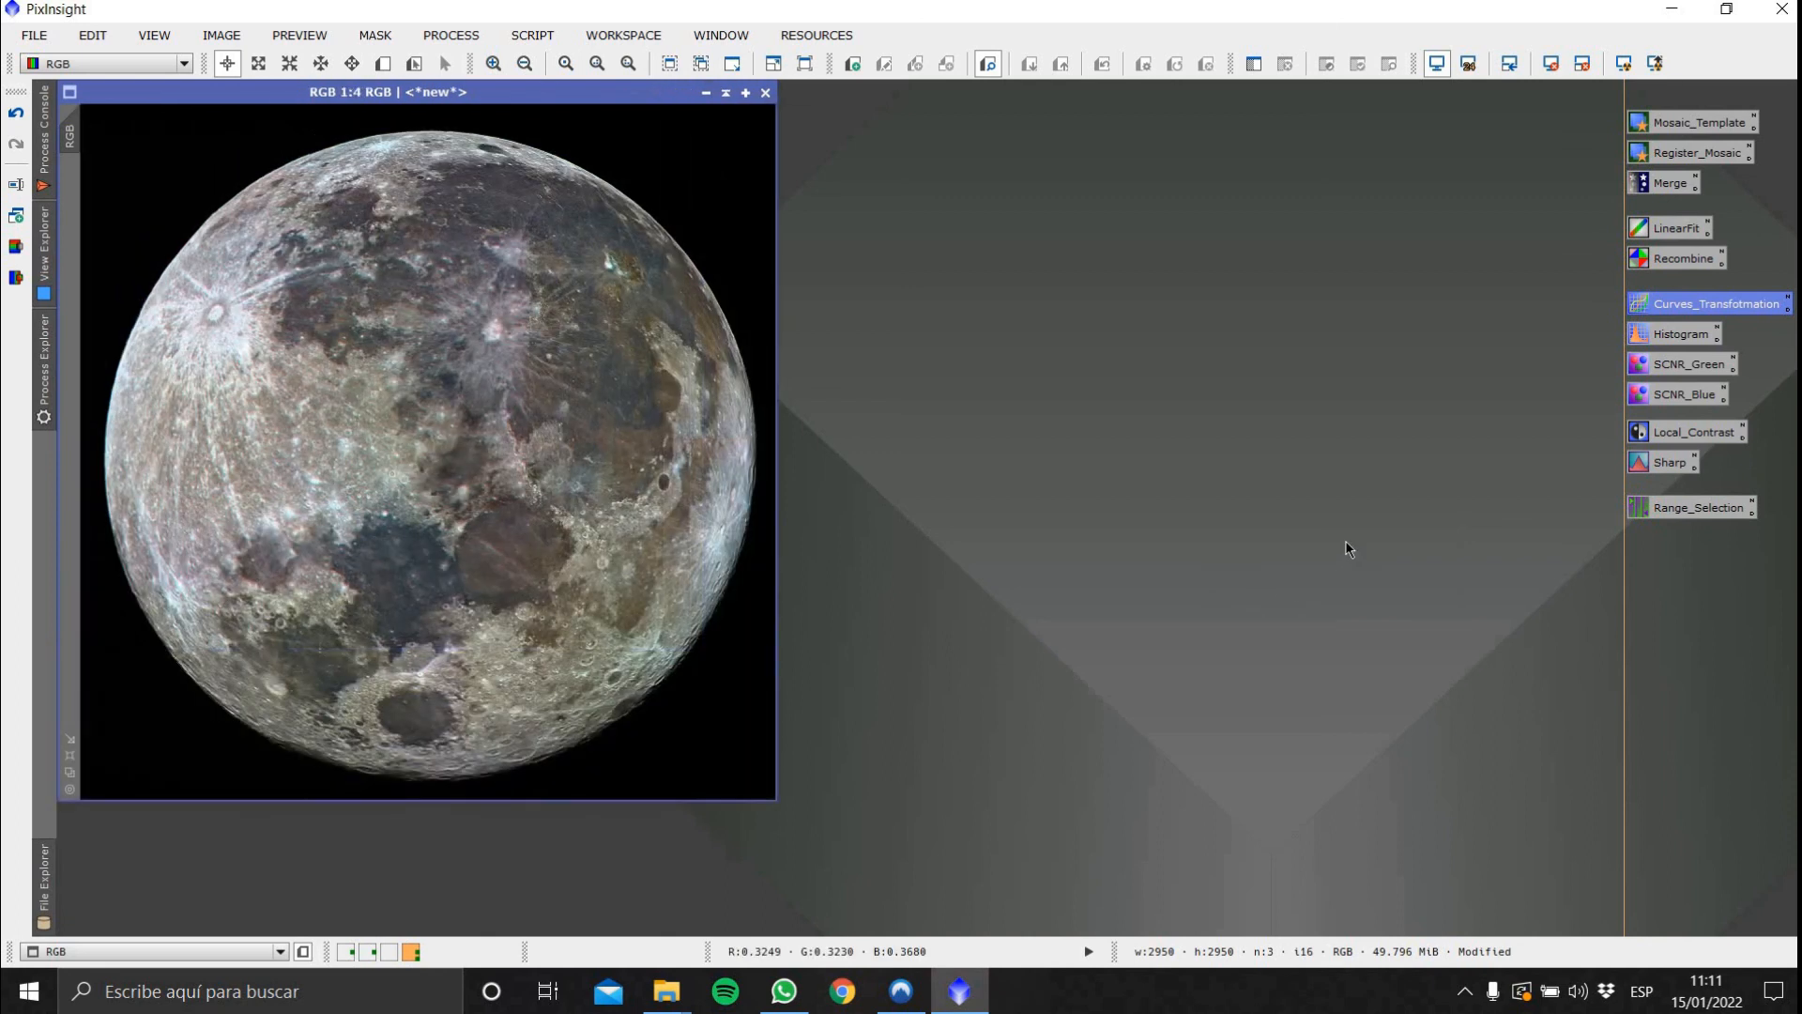